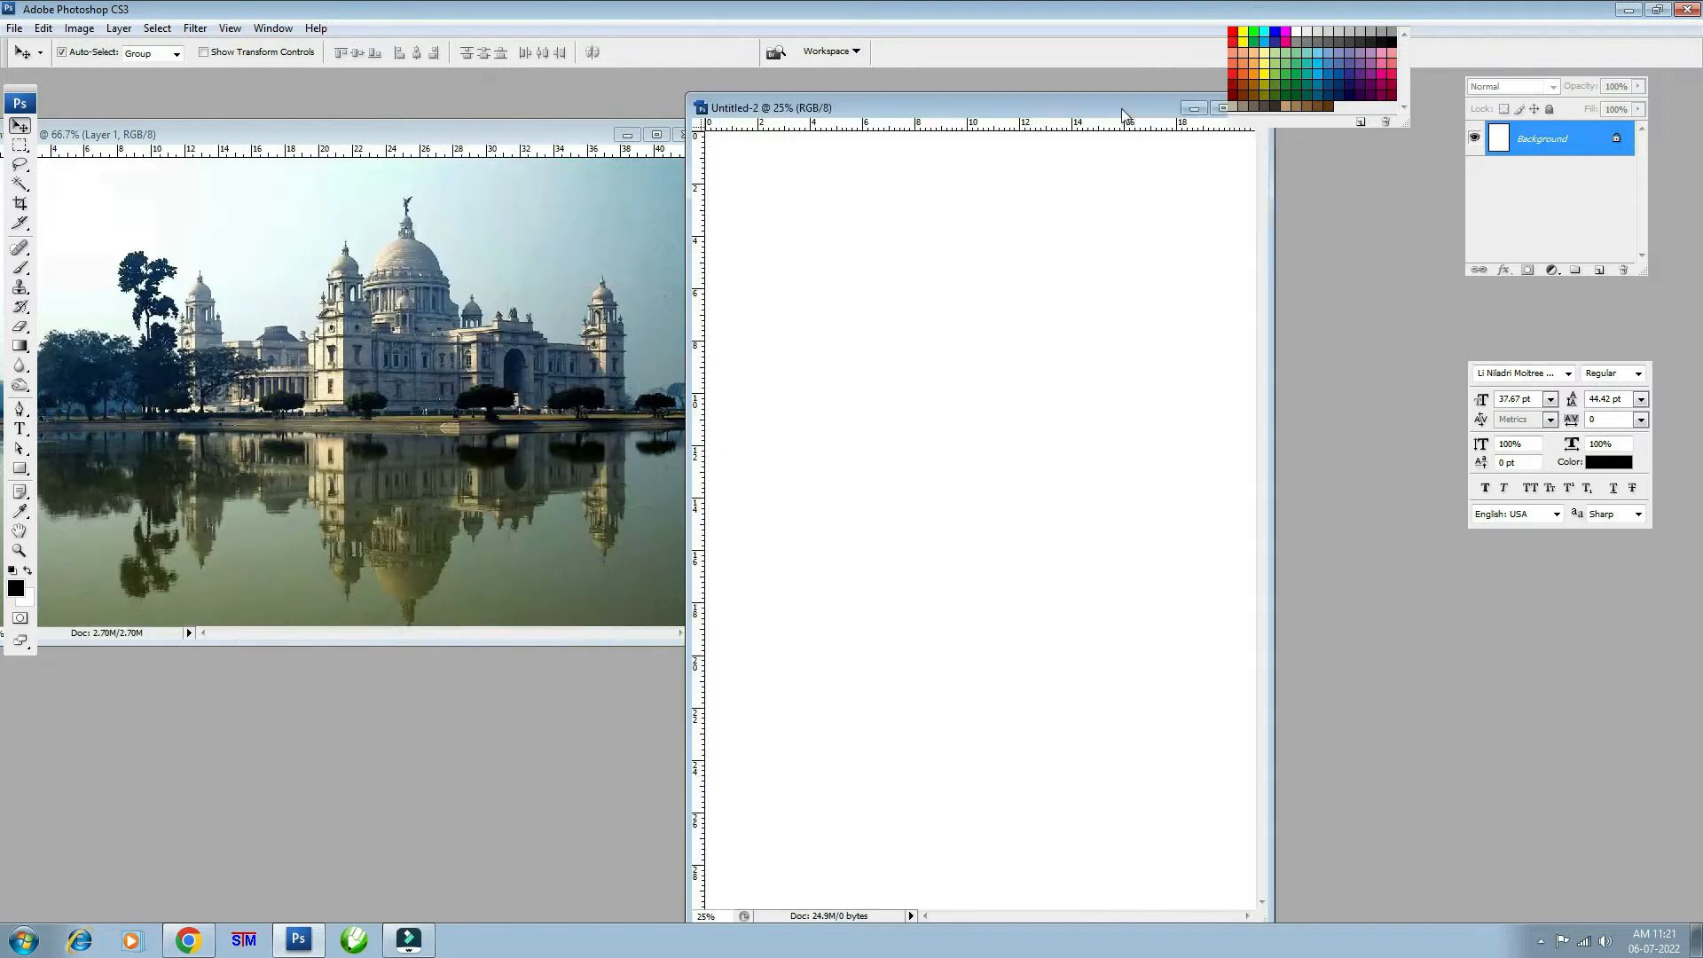
- Convert the locked Background into Layer 0 and maximize the Untitled-2 document window
{"action": "double_click", "coordinate": [1539, 136]}
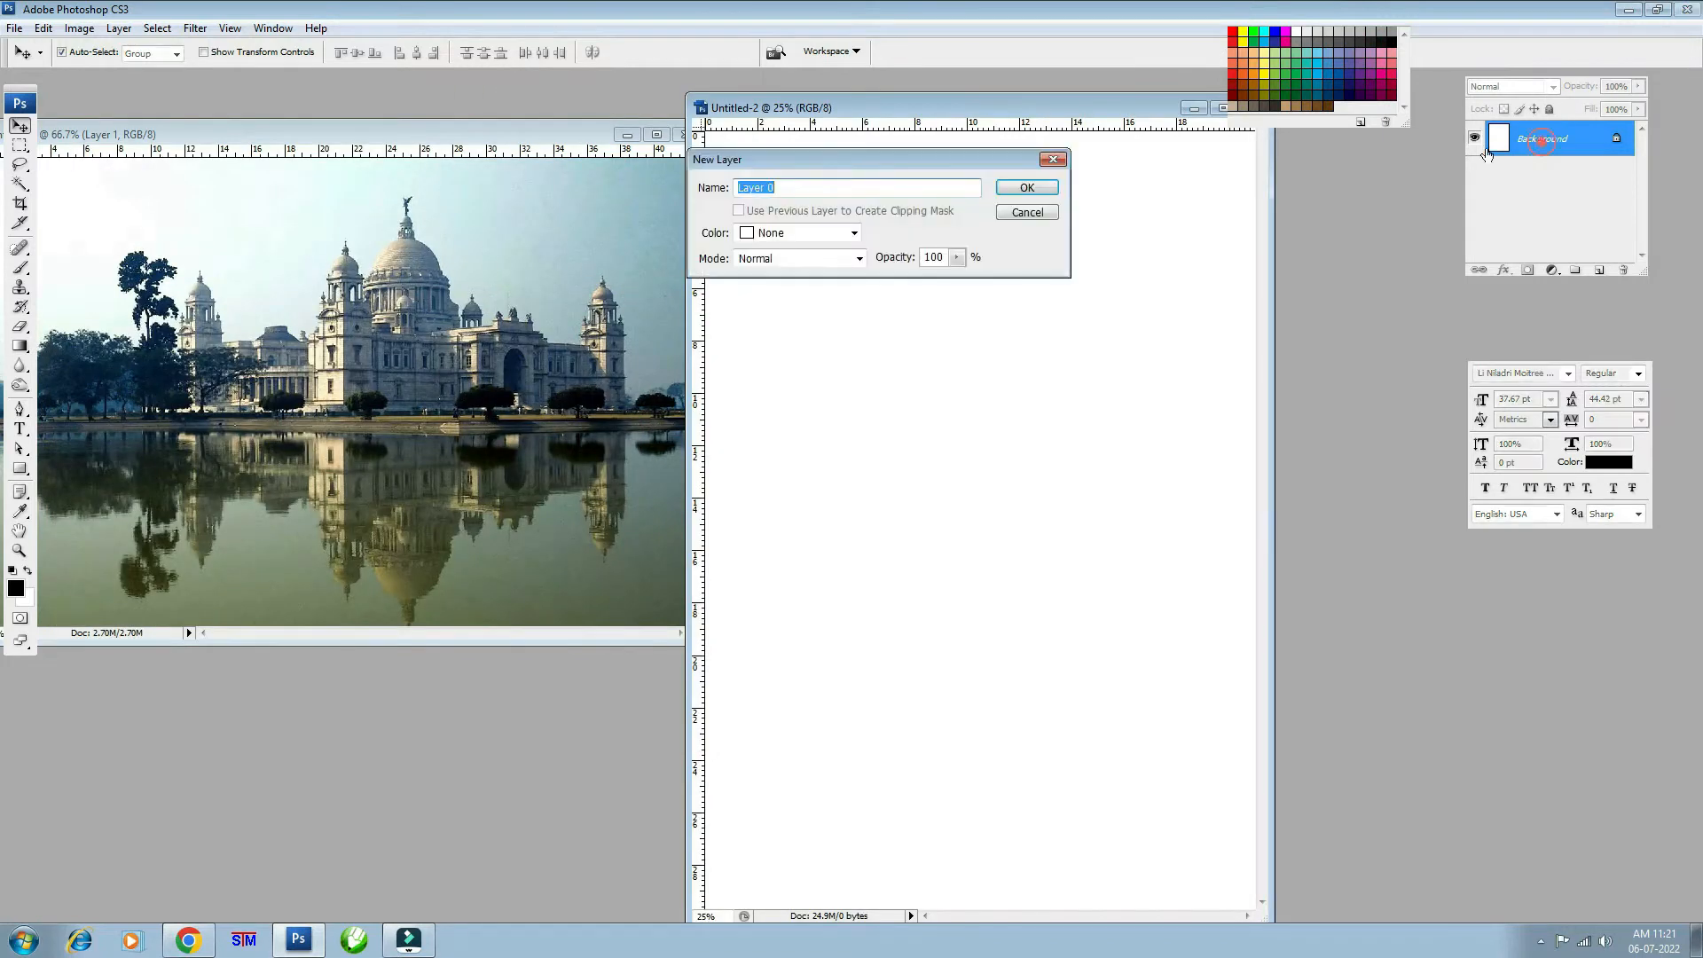
{"action": "left_click", "coordinate": [1016, 184]}
{"action": "double_click", "coordinate": [1003, 106]}
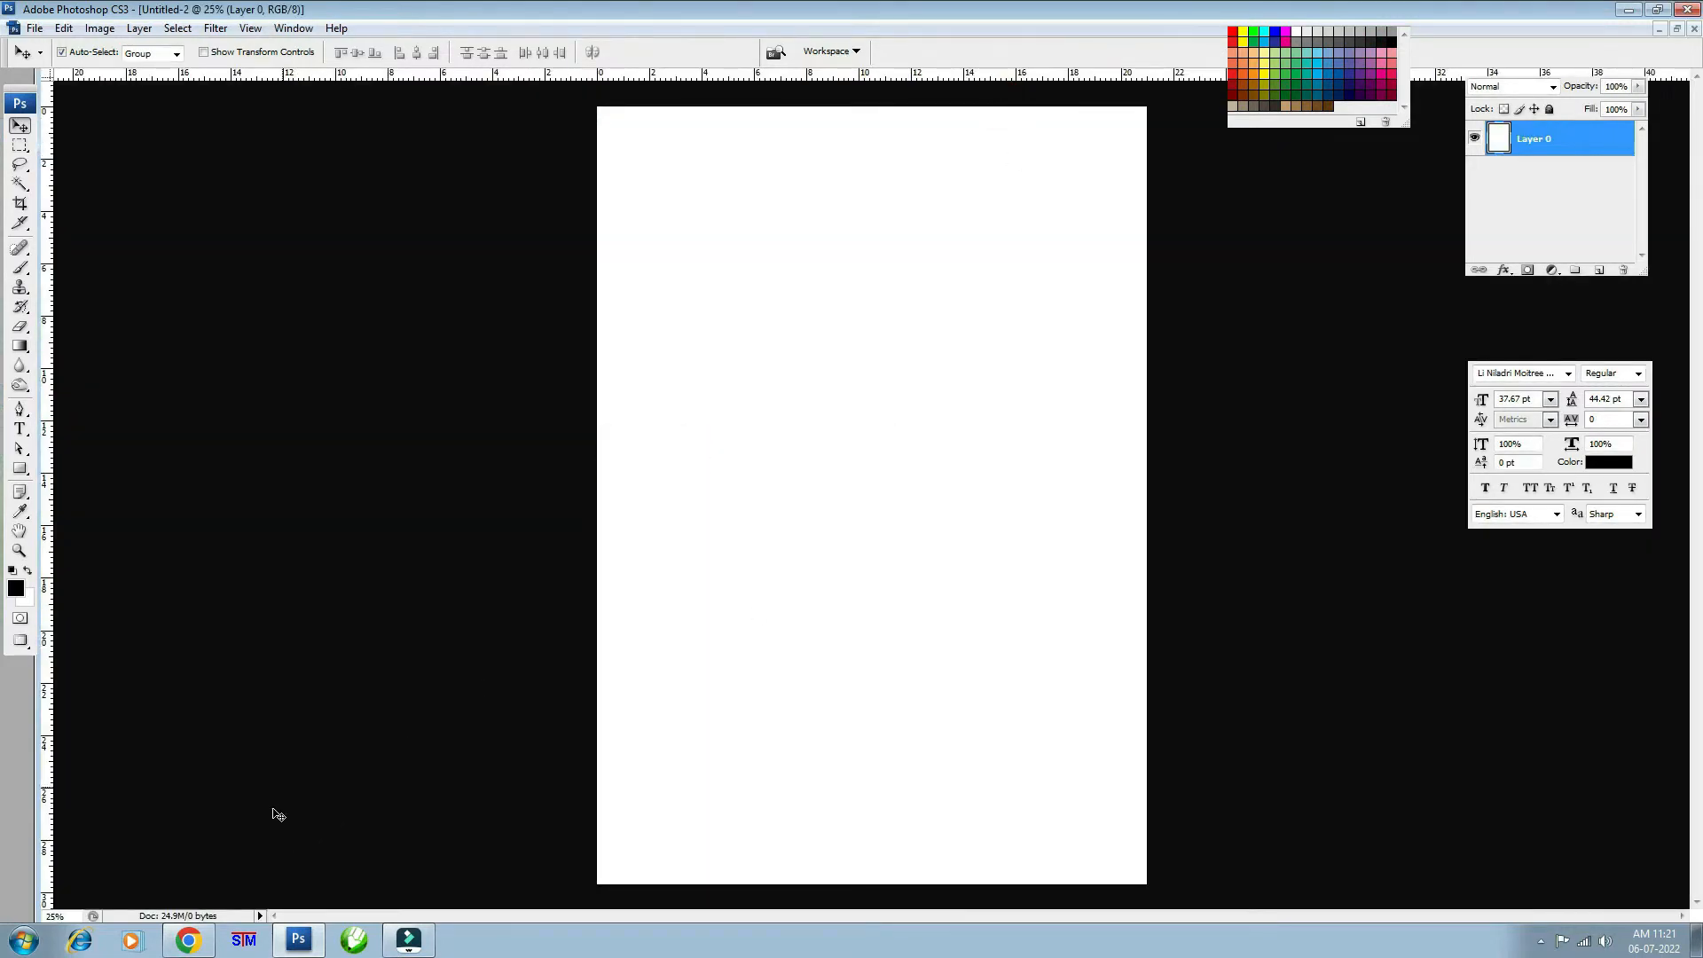
- Enable the STM Bengali keyboard and pick the Type tool for Bengali text
{"action": "left_click", "coordinate": [253, 942]}
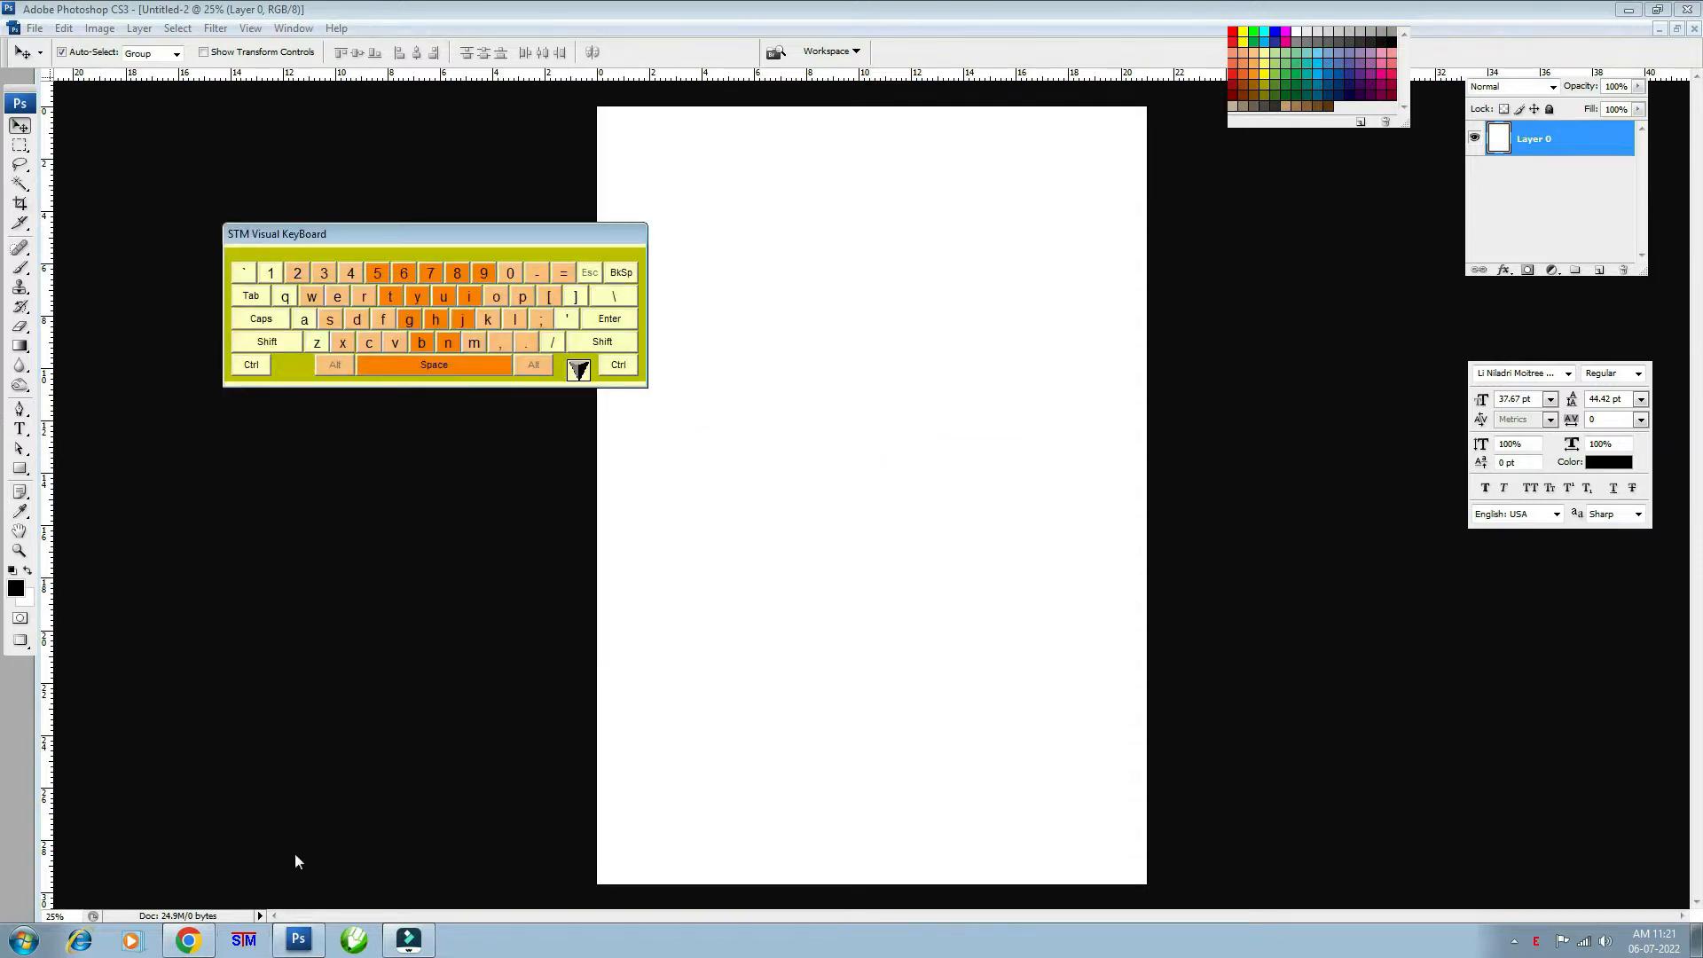
{"action": "left_click", "coordinate": [730, 8]}
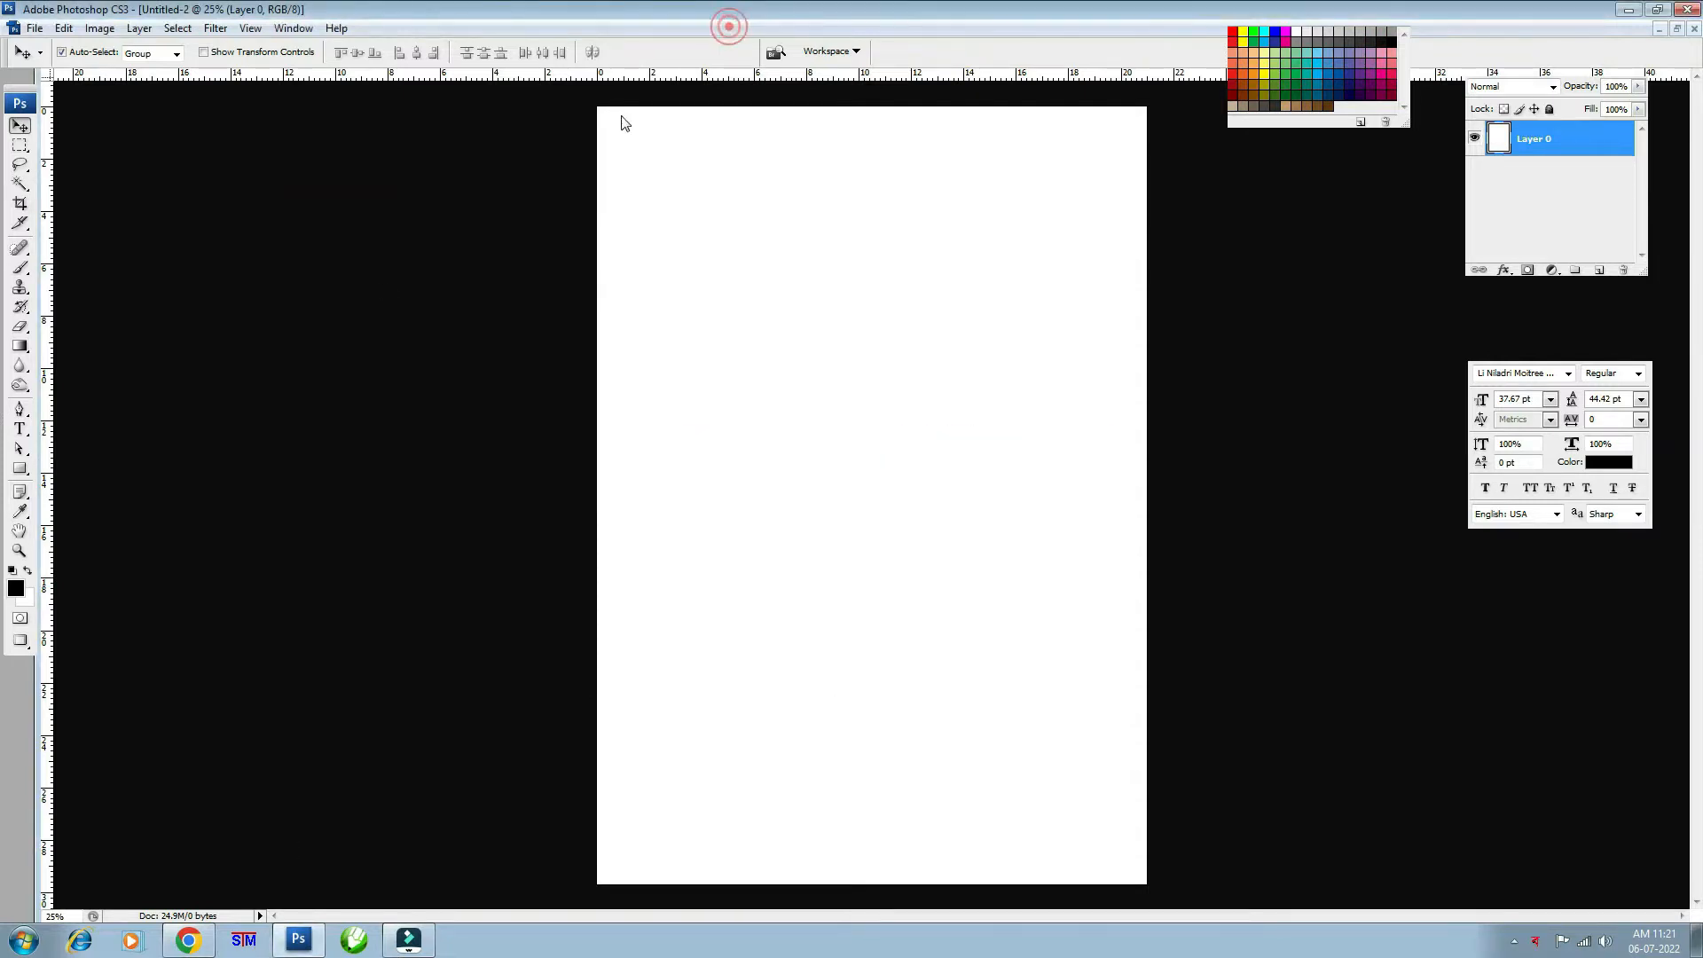
{"action": "left_click", "coordinate": [19, 429]}
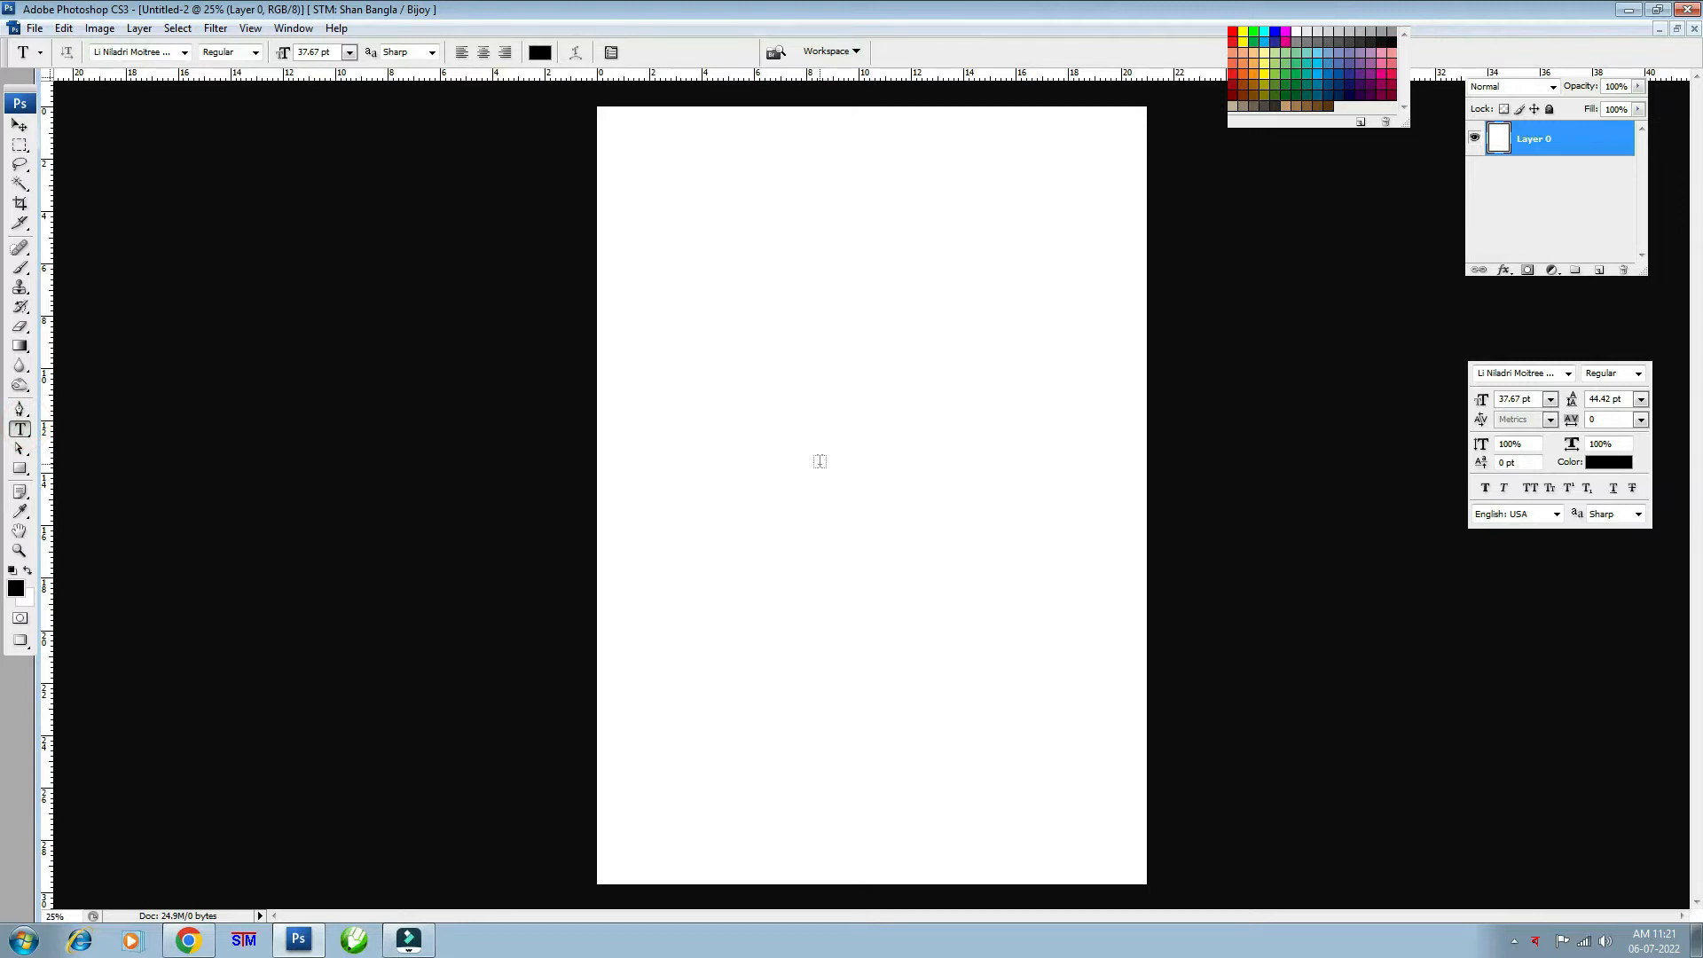
- Type the Bengali word কোলকাতা on a new text layer near the page centre
{"action": "left_click", "coordinate": [774, 400]}
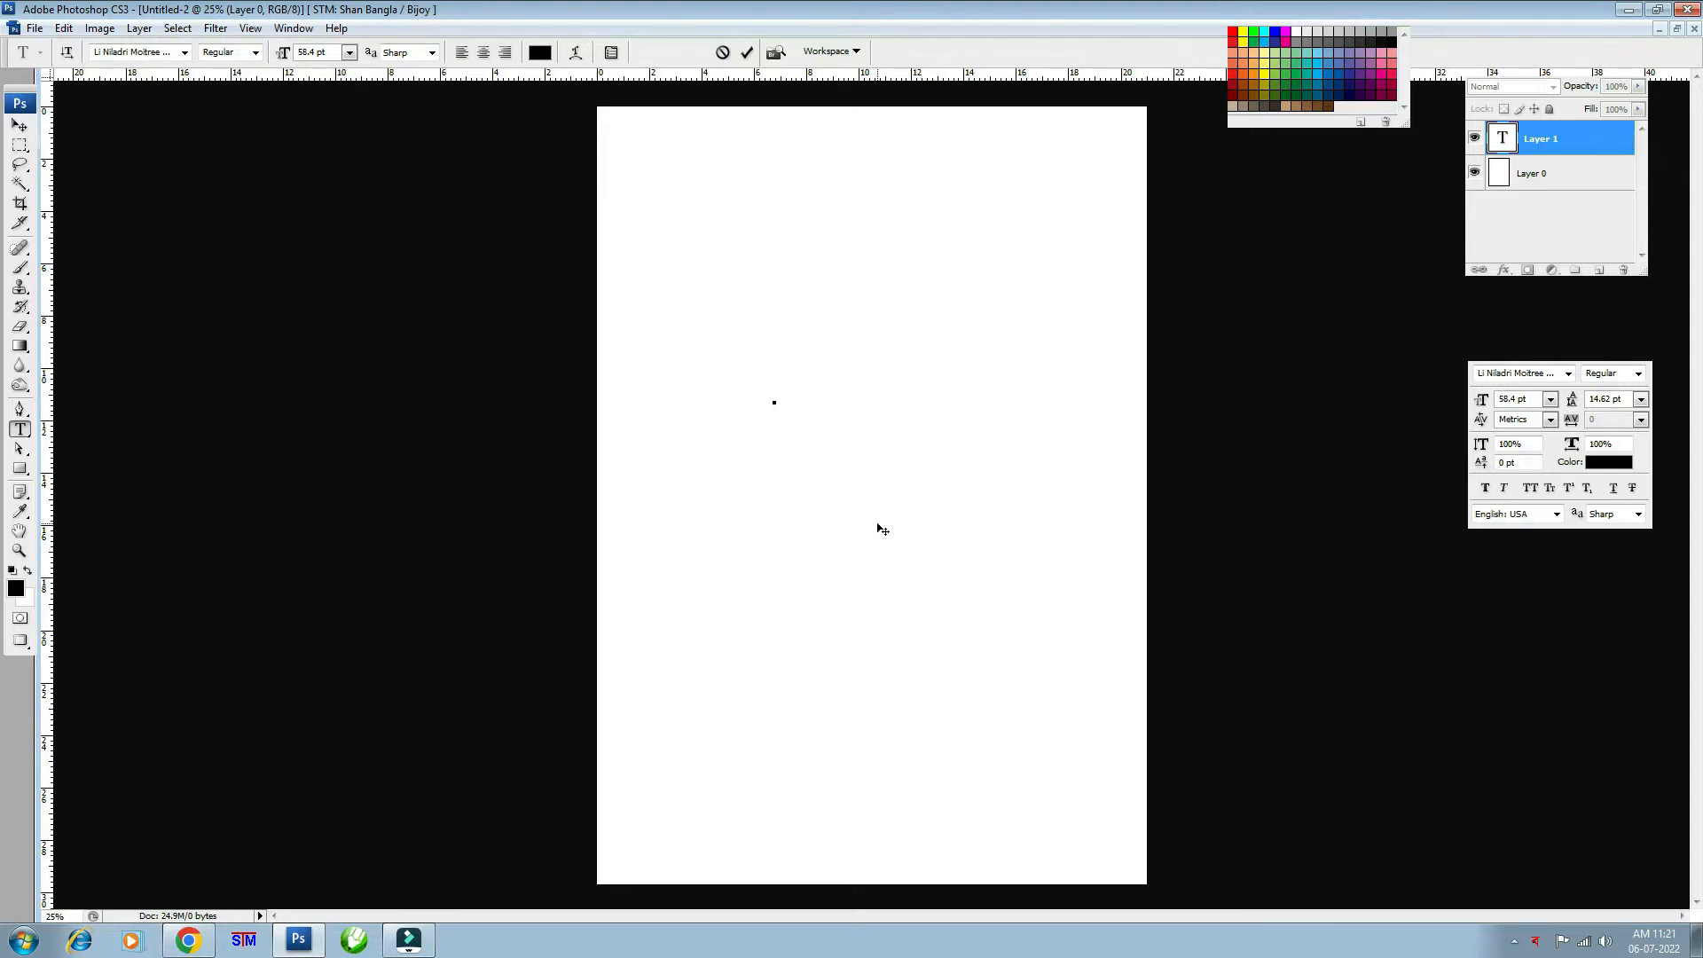
{"action": "type", "text": "ক"}
{"action": "key", "text": "ctrl+a"}
{"action": "type", "text": "েকা"}
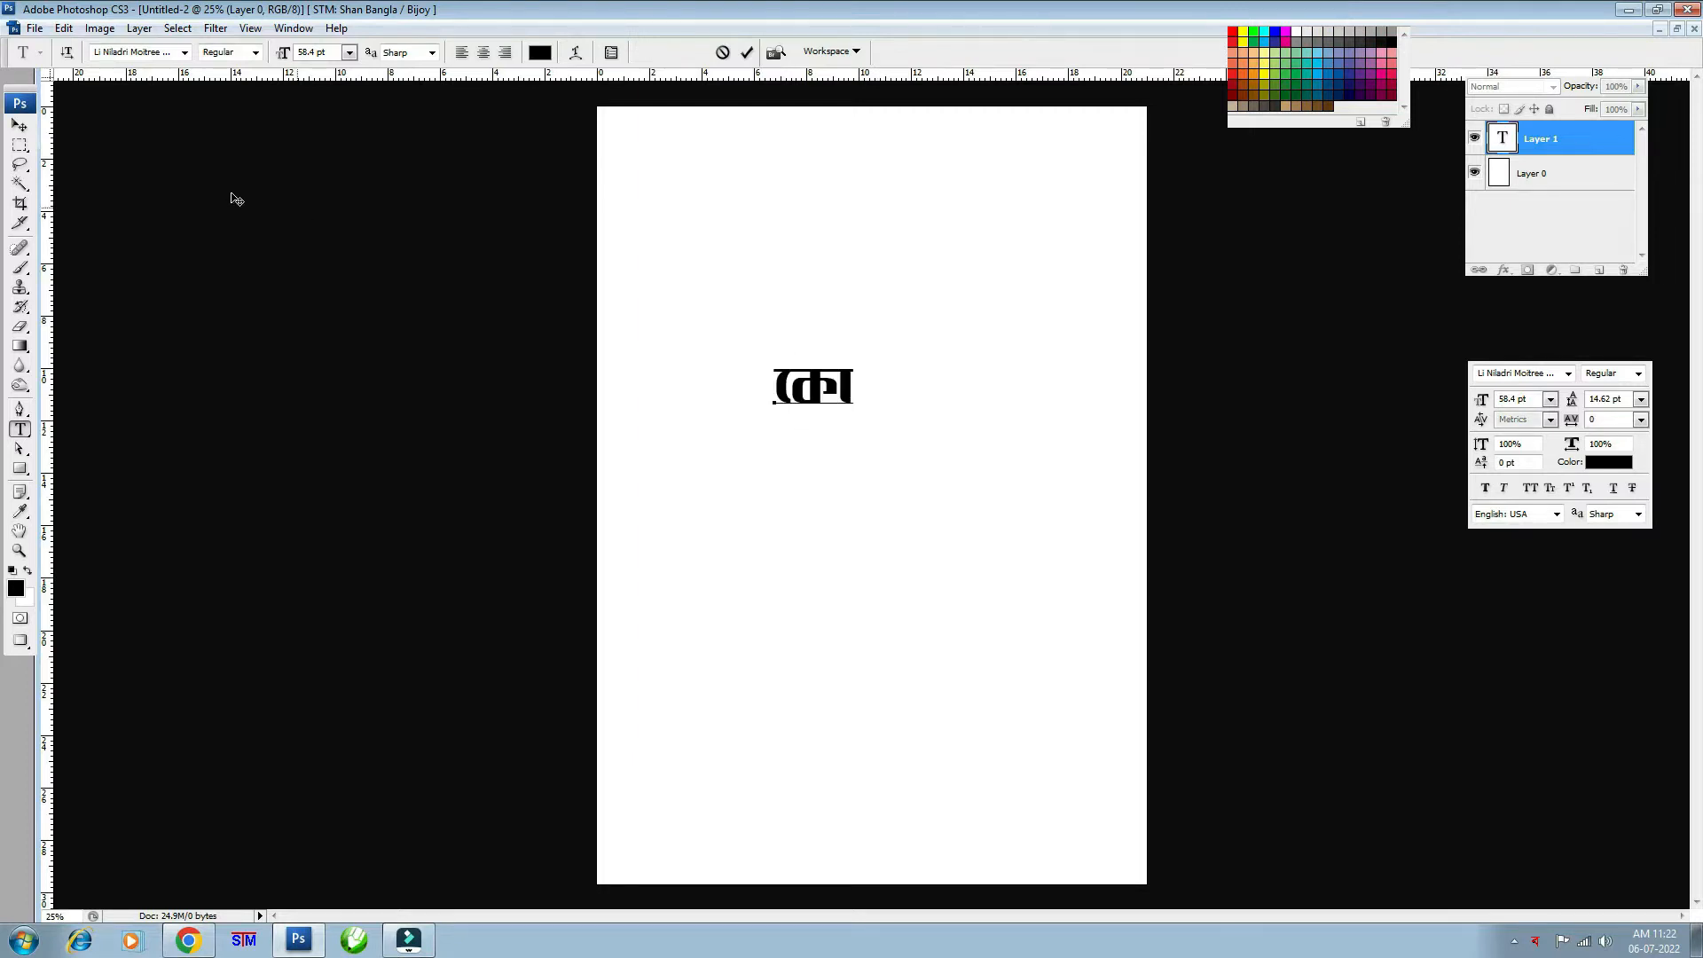
{"action": "type", "text": "লকাতা"}
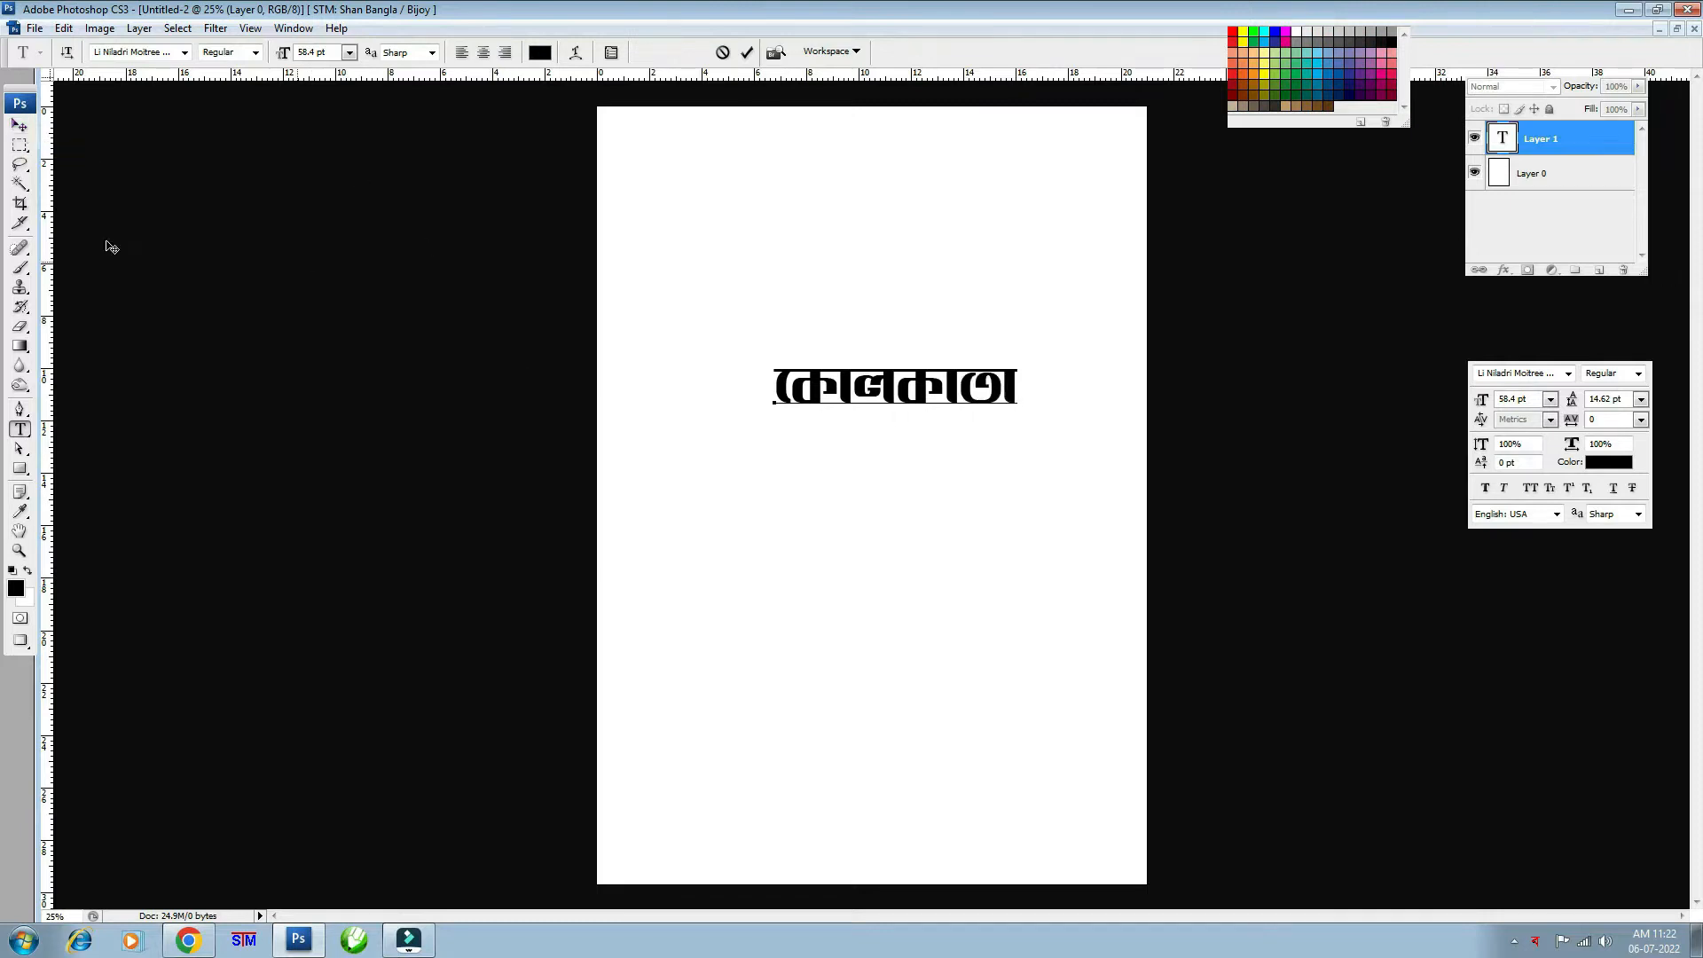
{"action": "left_click", "coordinate": [22, 127]}
- Enlarge কোলকাতা to about 140 percent and move it lower on the page
{"action": "key", "text": "ctrl+t"}
{"action": "left_click_drag", "start_coordinate": [974, 398], "coordinate": [1065, 289]}
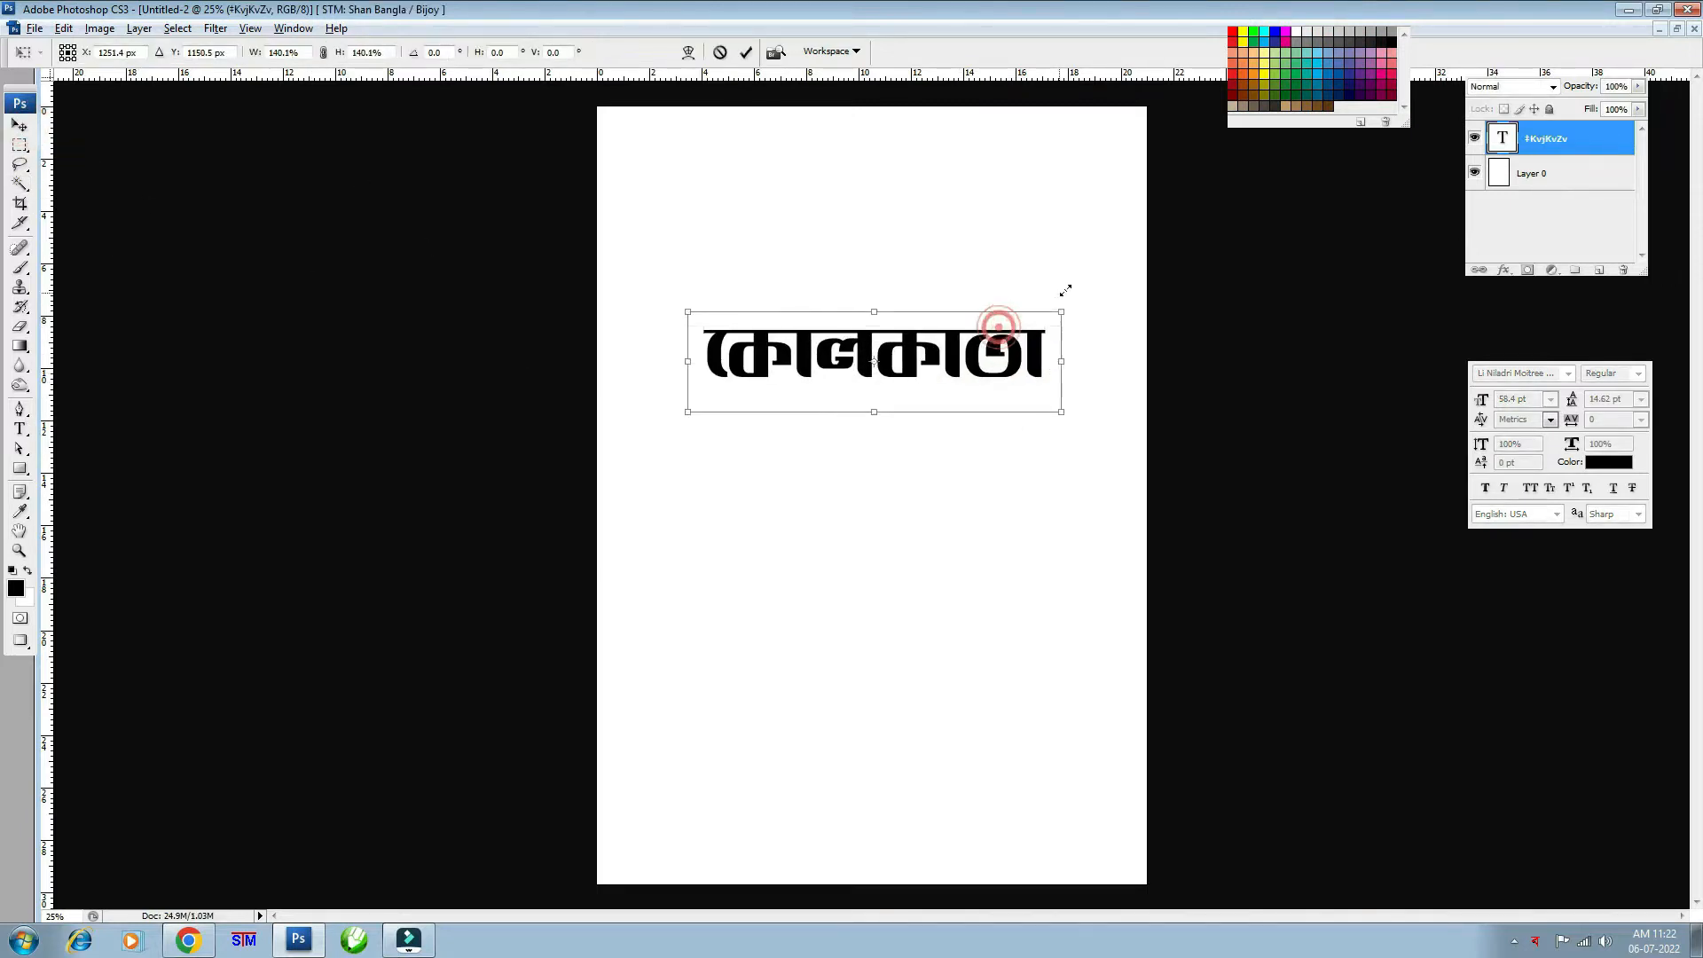
{"action": "key", "text": "Return"}
{"action": "key", "text": "ctrl+plus"}
{"action": "left_click_drag", "start_coordinate": [943, 315], "coordinate": [938, 404]}
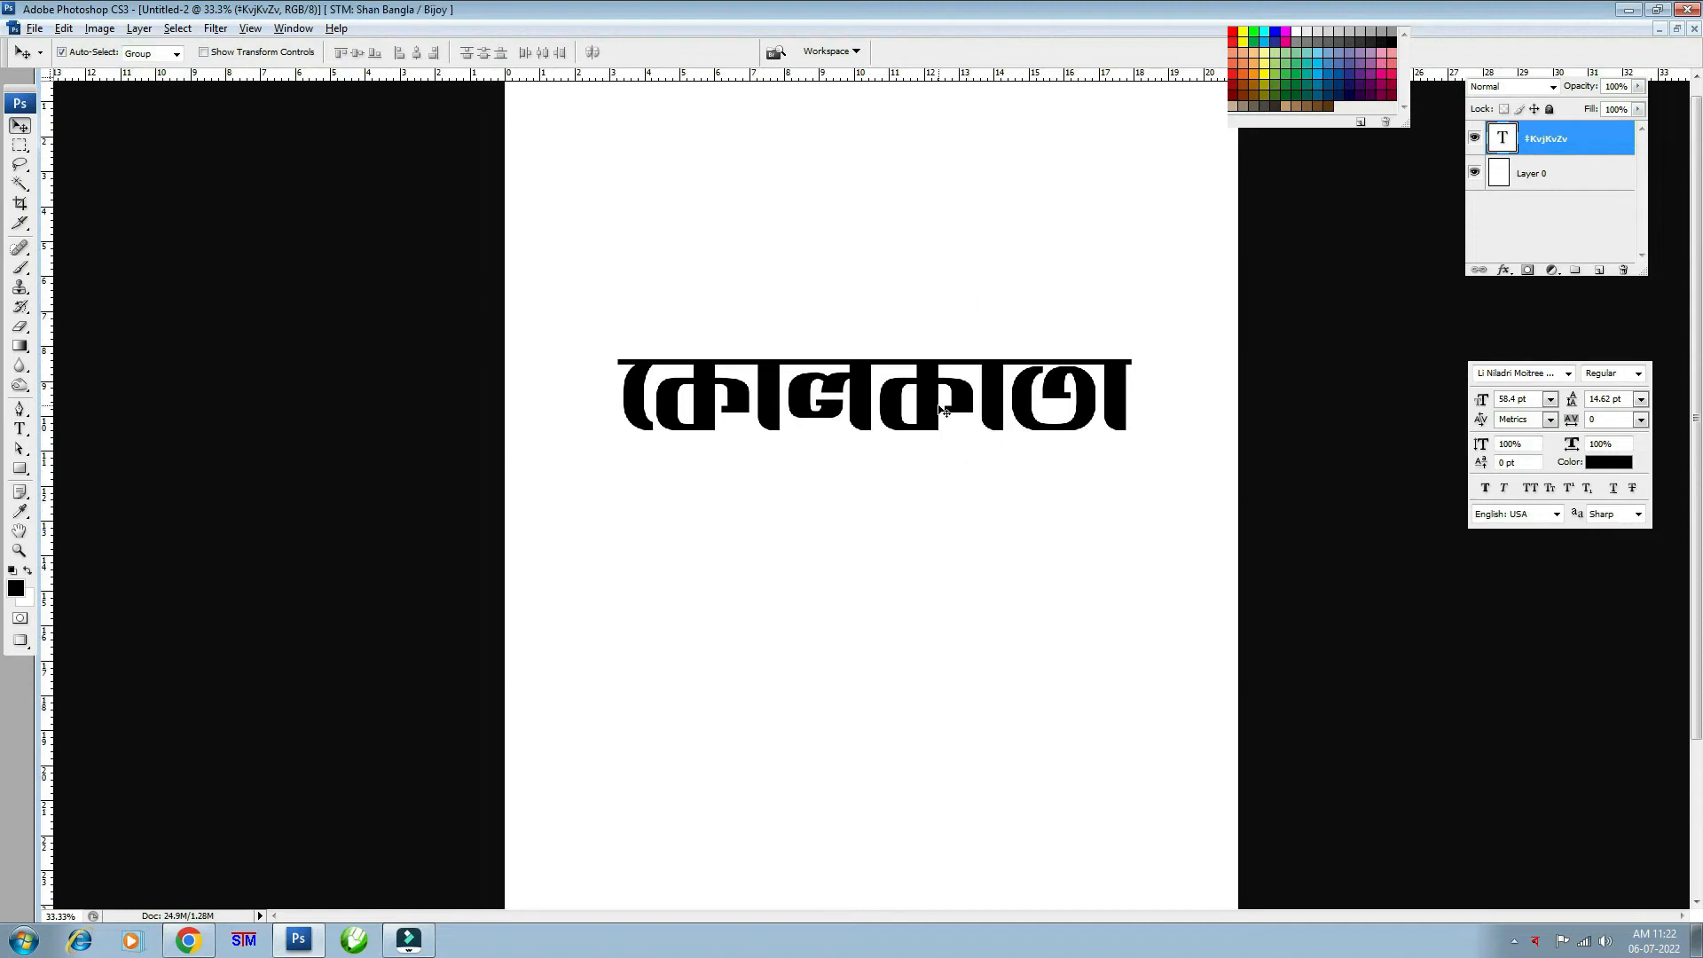
- Rotate the canvas 90° CCW to landscape, then turn the word horizontal and place it upper middle
{"action": "key", "text": "alt+i"}
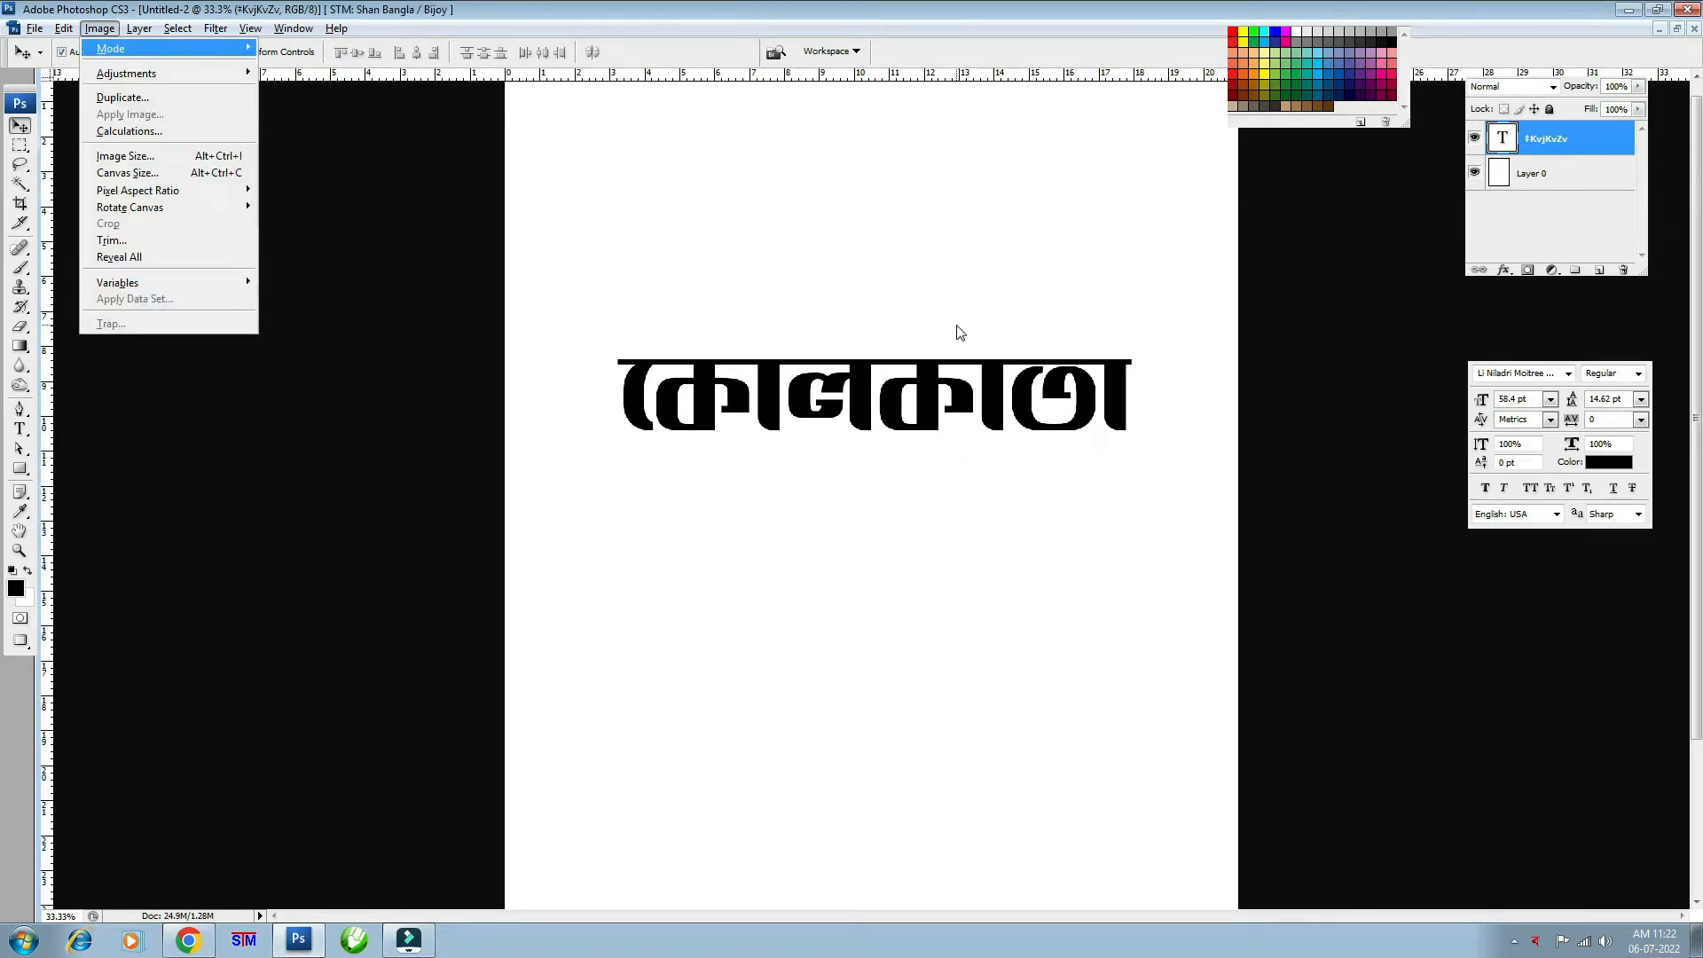
{"action": "key", "text": "e"}
{"action": "key", "text": "0"}
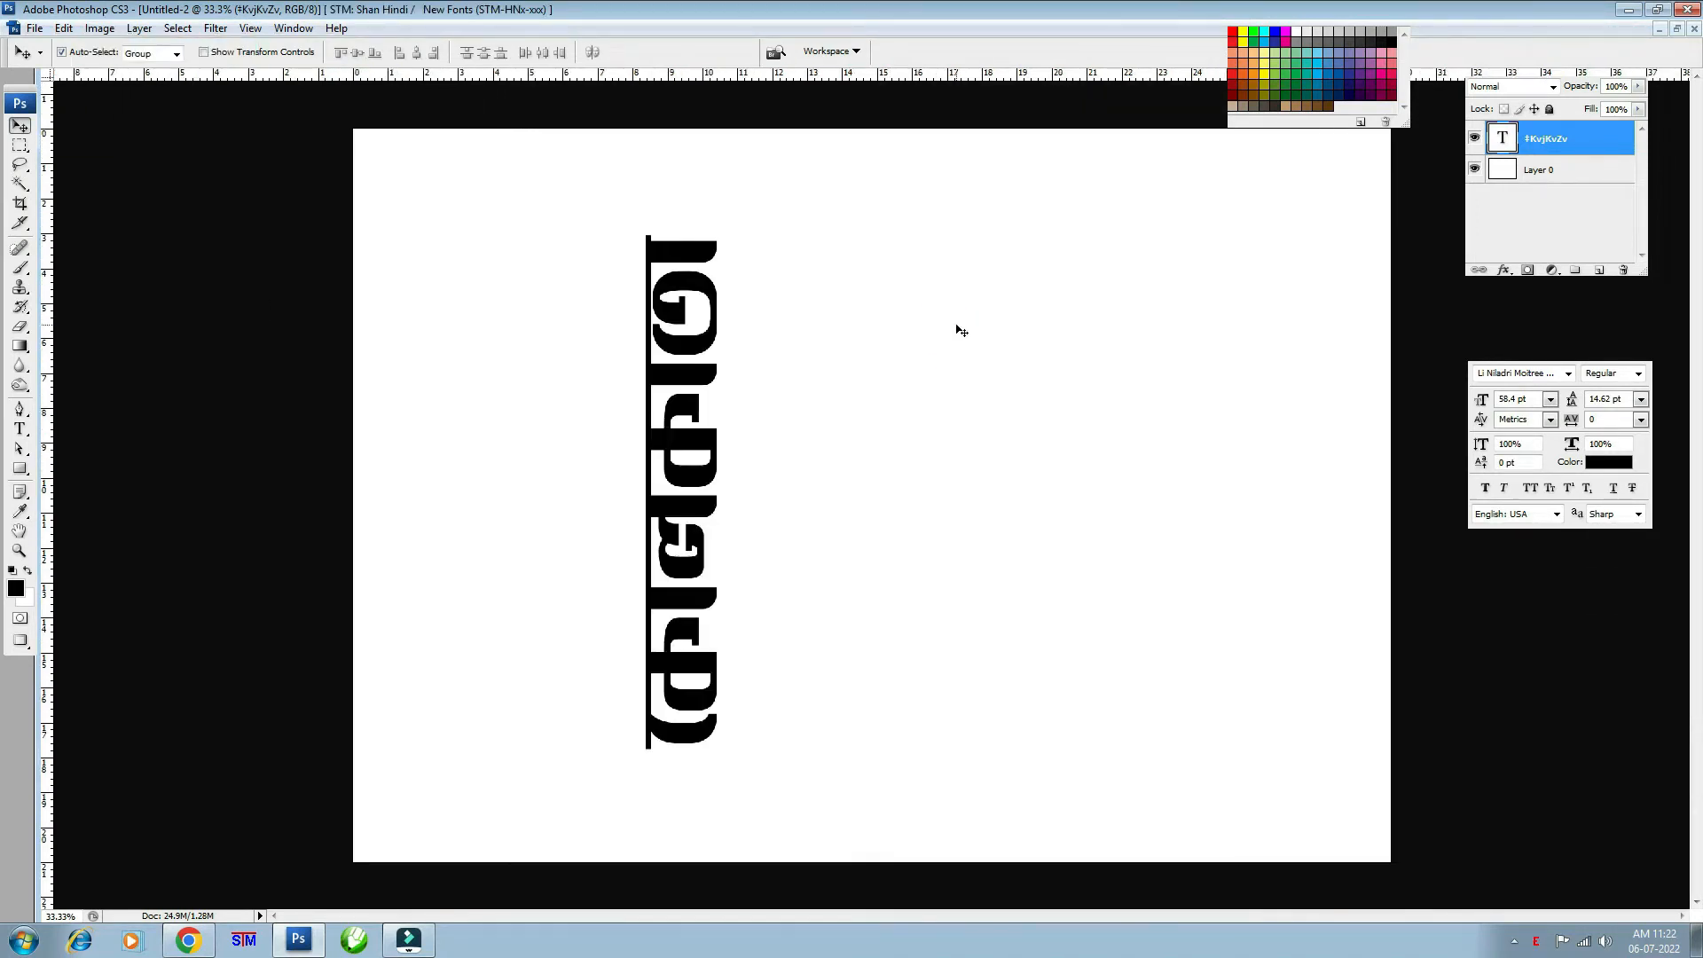
{"action": "key", "text": "ctrl+t"}
{"action": "left_click_drag", "start_coordinate": [513, 209], "coordinate": [911, 358]}
{"action": "left_click_drag", "start_coordinate": [848, 483], "coordinate": [1067, 483]}
{"action": "key", "text": "Return"}
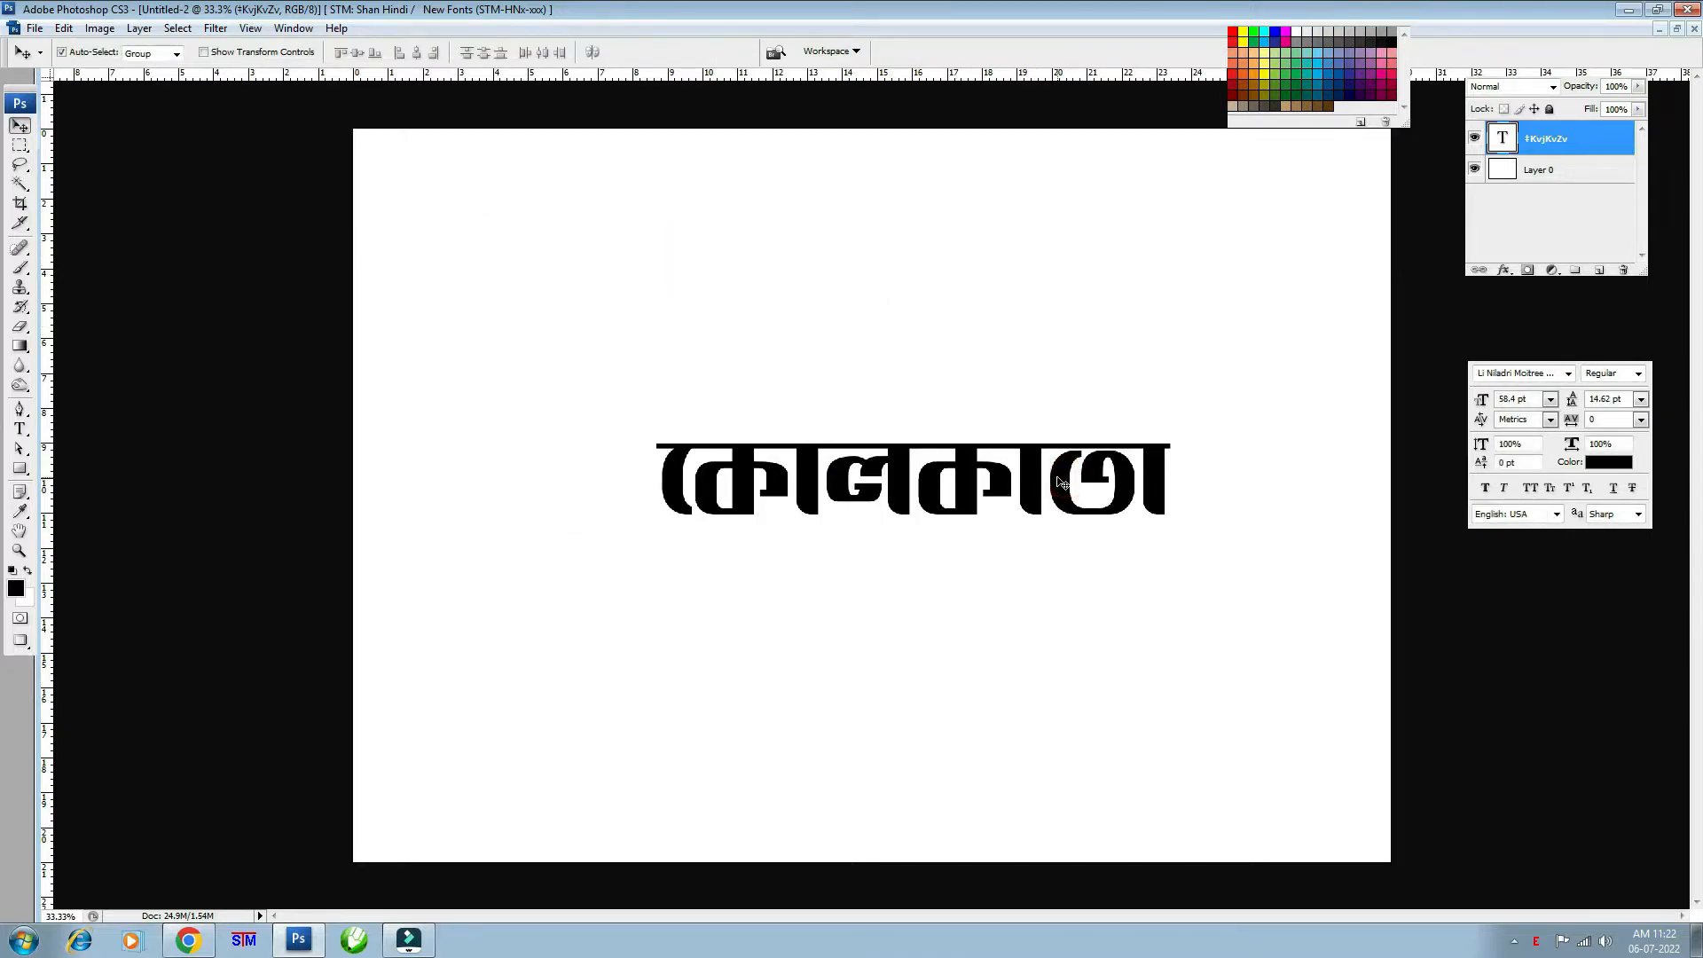
{"action": "left_click_drag", "start_coordinate": [895, 472], "coordinate": [853, 533]}
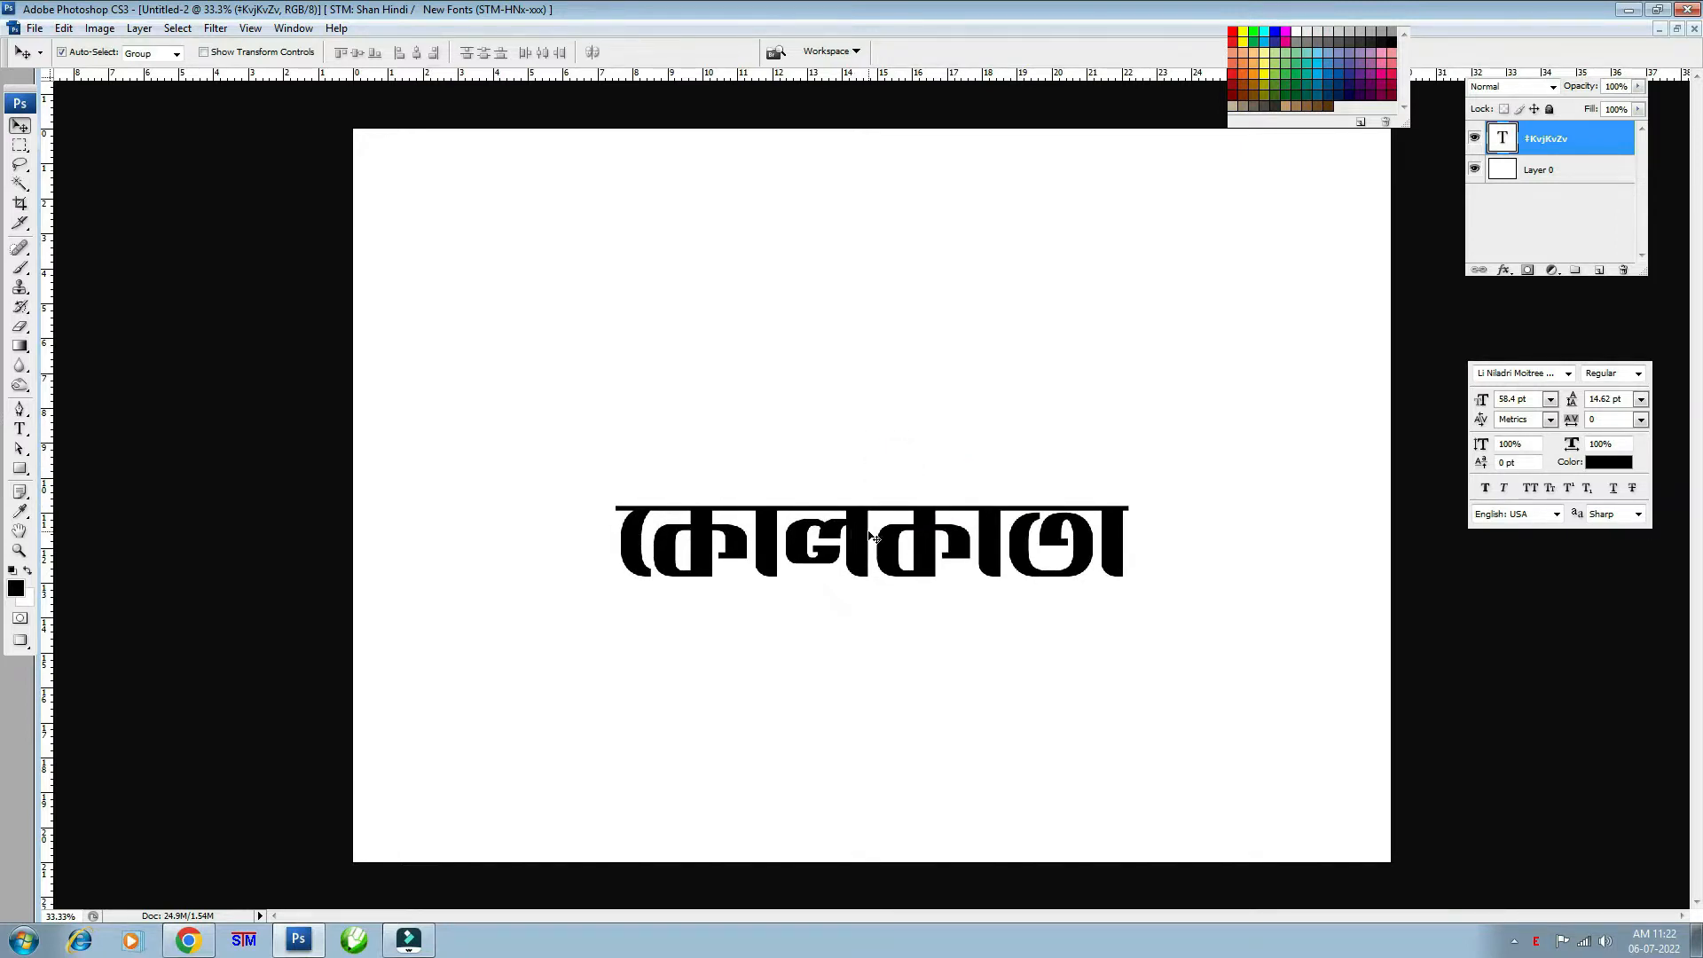
{"action": "left_click_drag", "start_coordinate": [881, 563], "coordinate": [859, 393]}
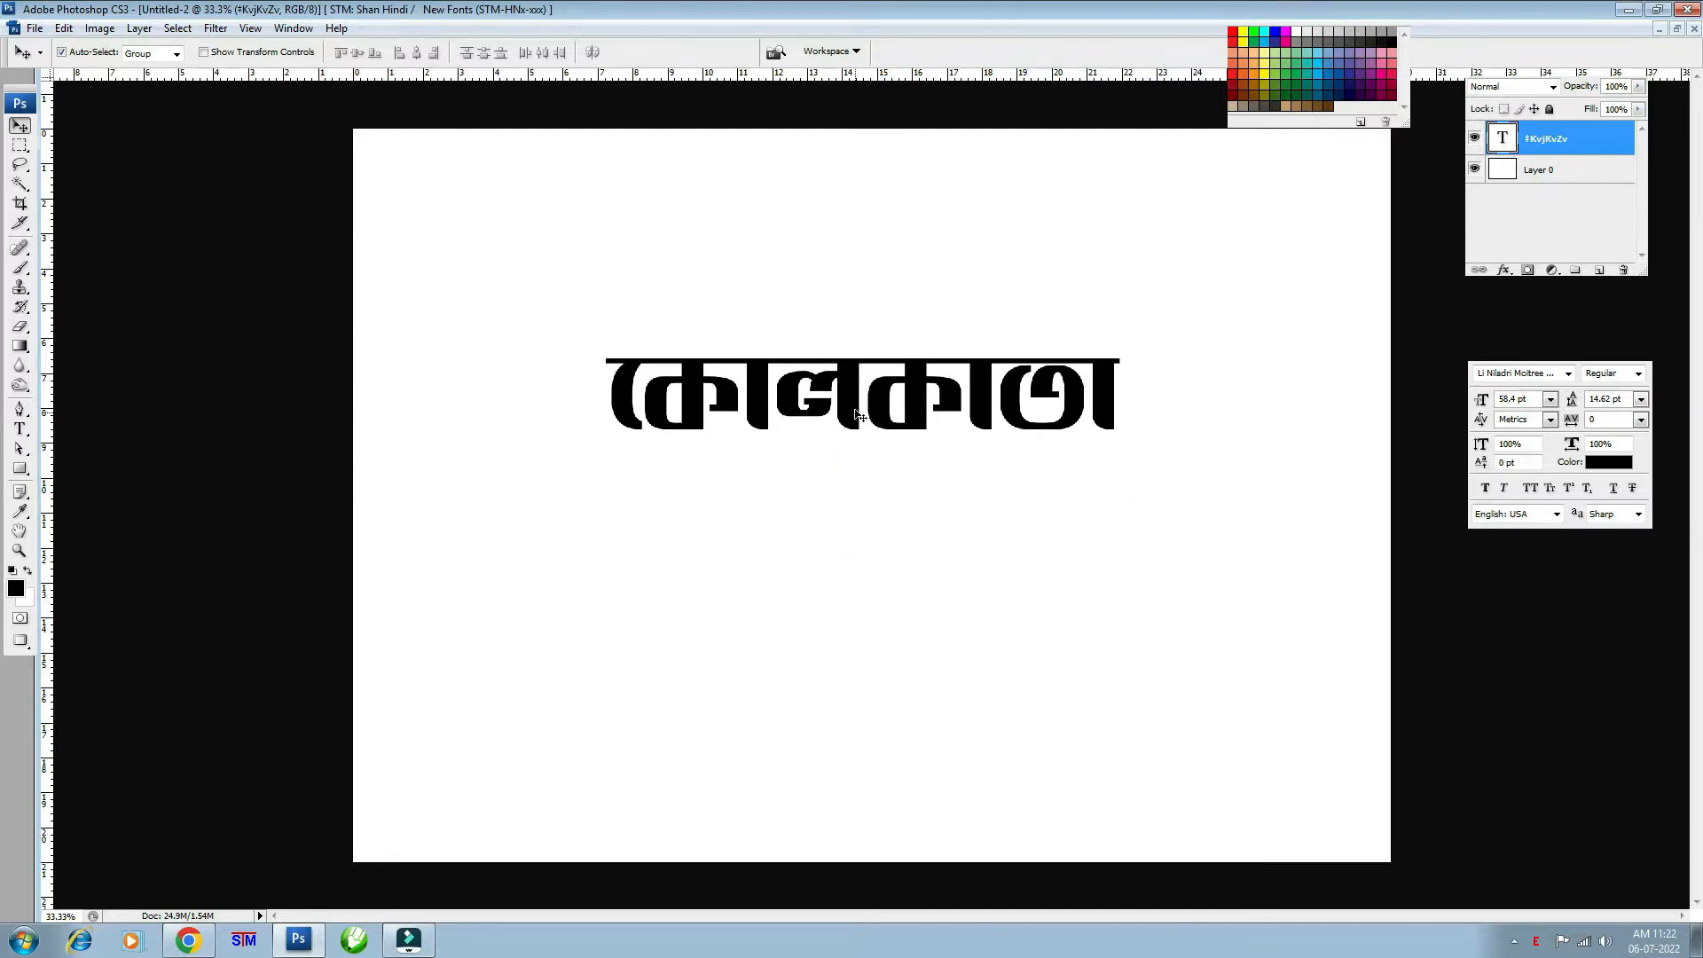
- Trim the text down to কে, move it down-left and enlarge it
{"action": "left_click", "coordinate": [24, 427]}
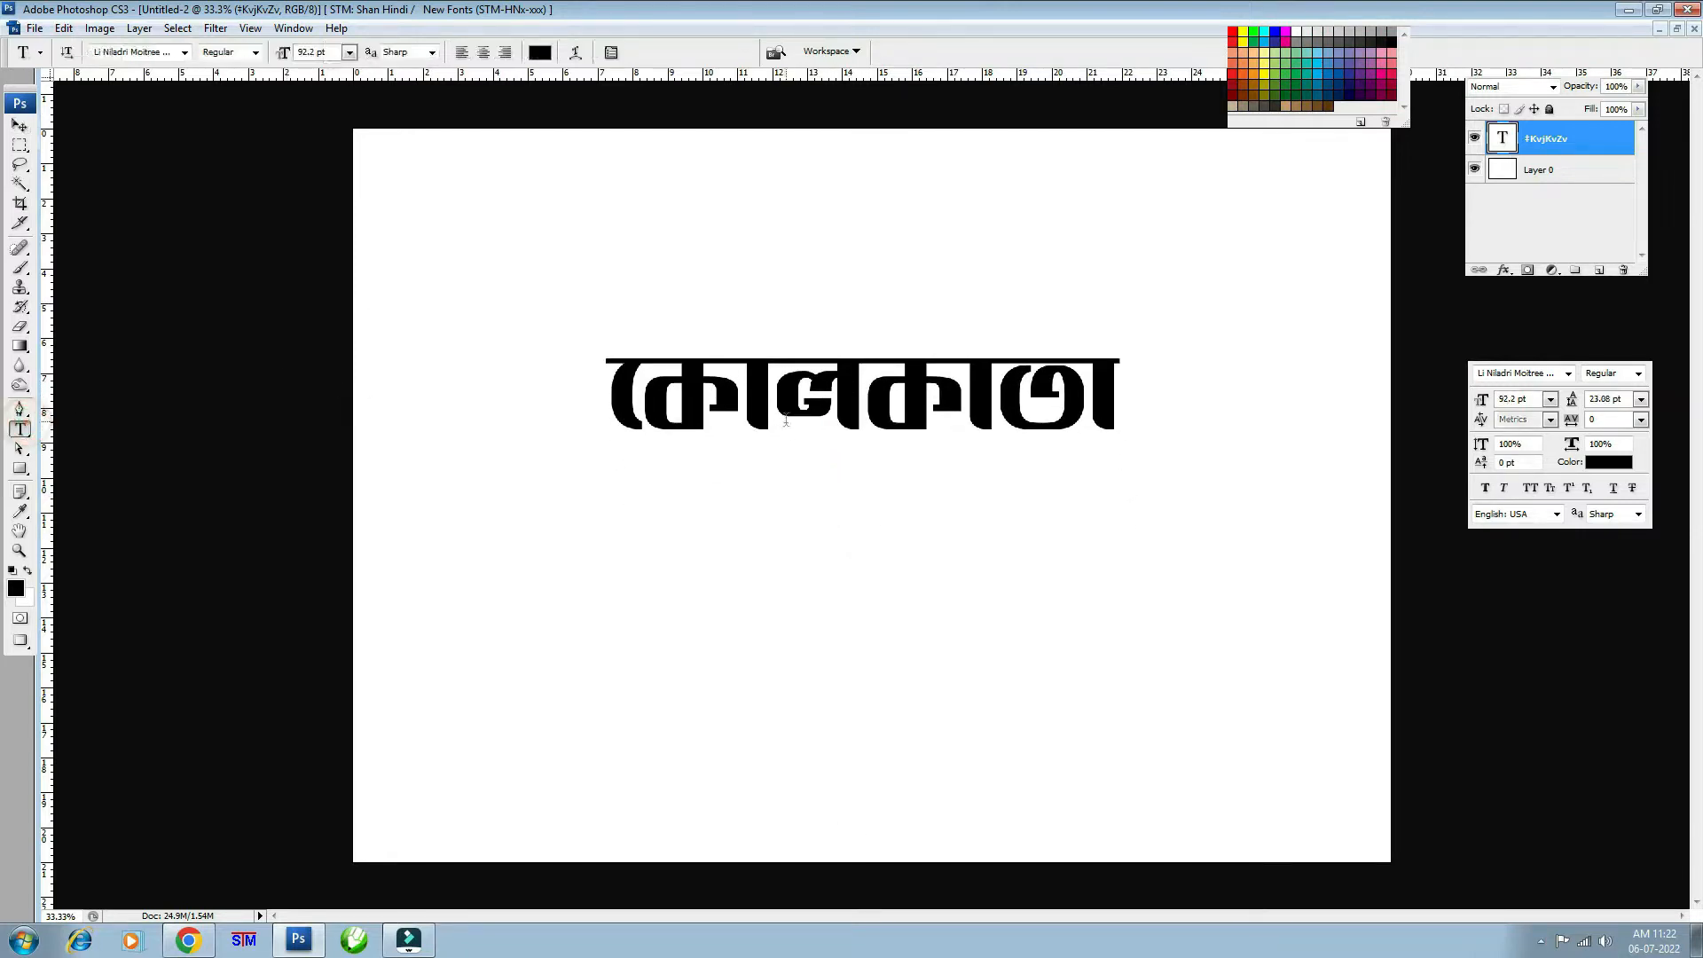
{"action": "left_click_drag", "start_coordinate": [770, 394], "coordinate": [1369, 331]}
{"action": "key", "text": "BackSpace"}
{"action": "key", "text": "BackSpace"}
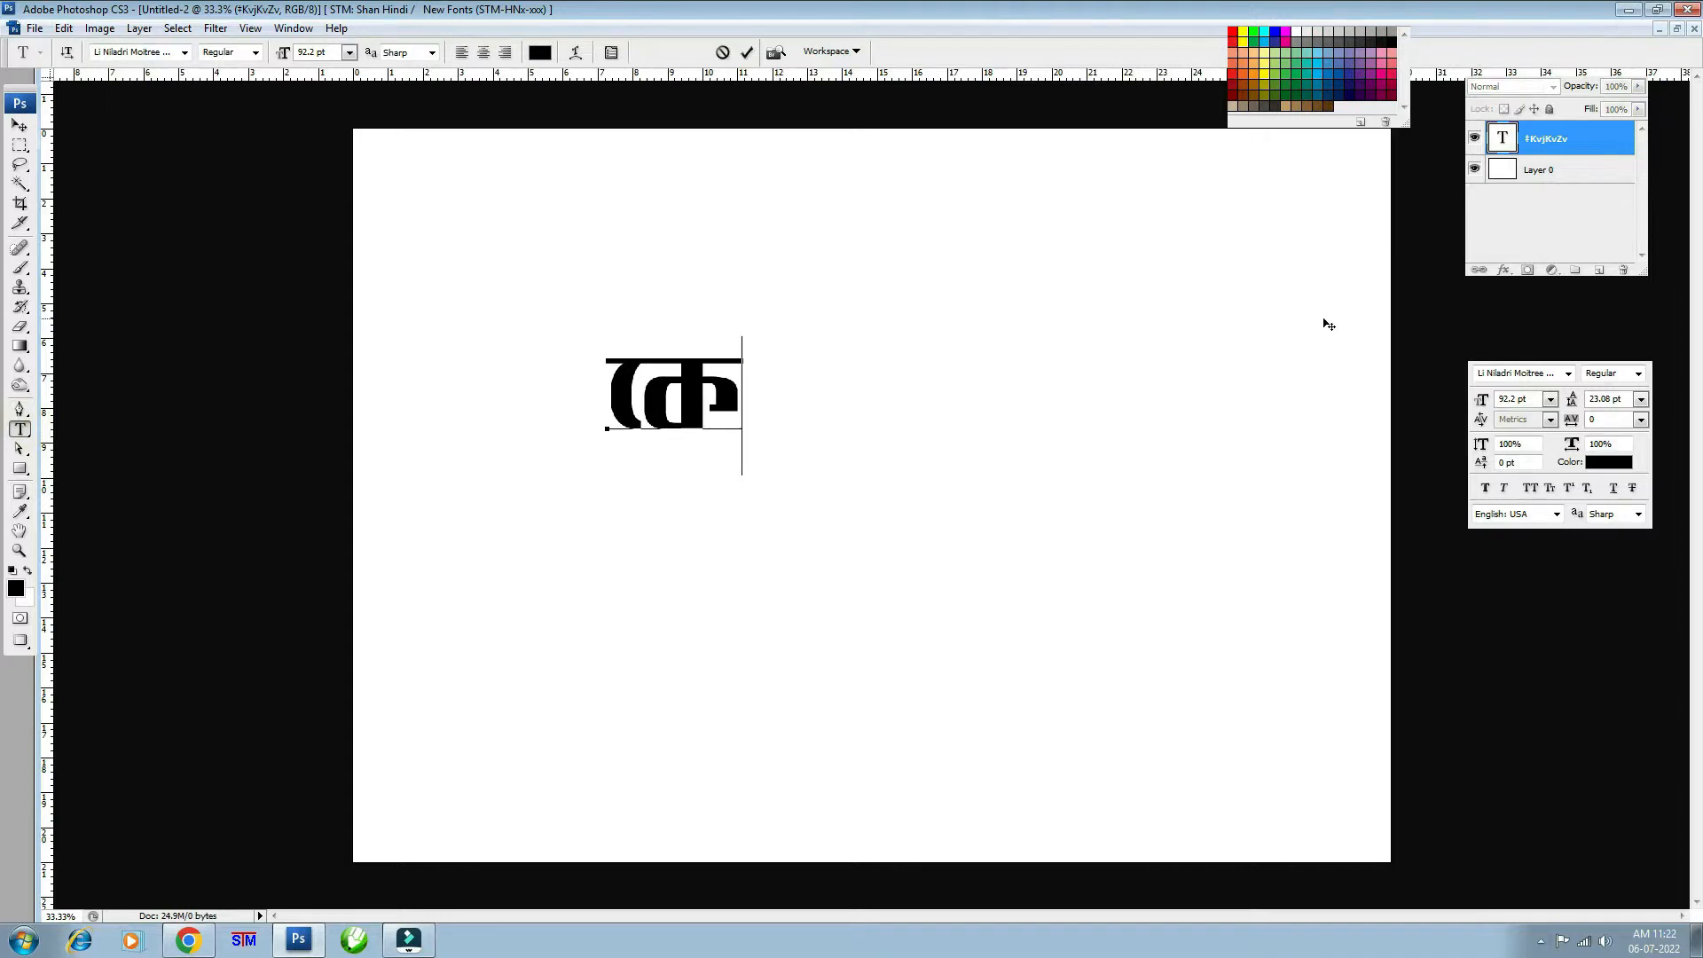
{"action": "left_click", "coordinate": [20, 126]}
{"action": "key", "text": "ctrl+plus"}
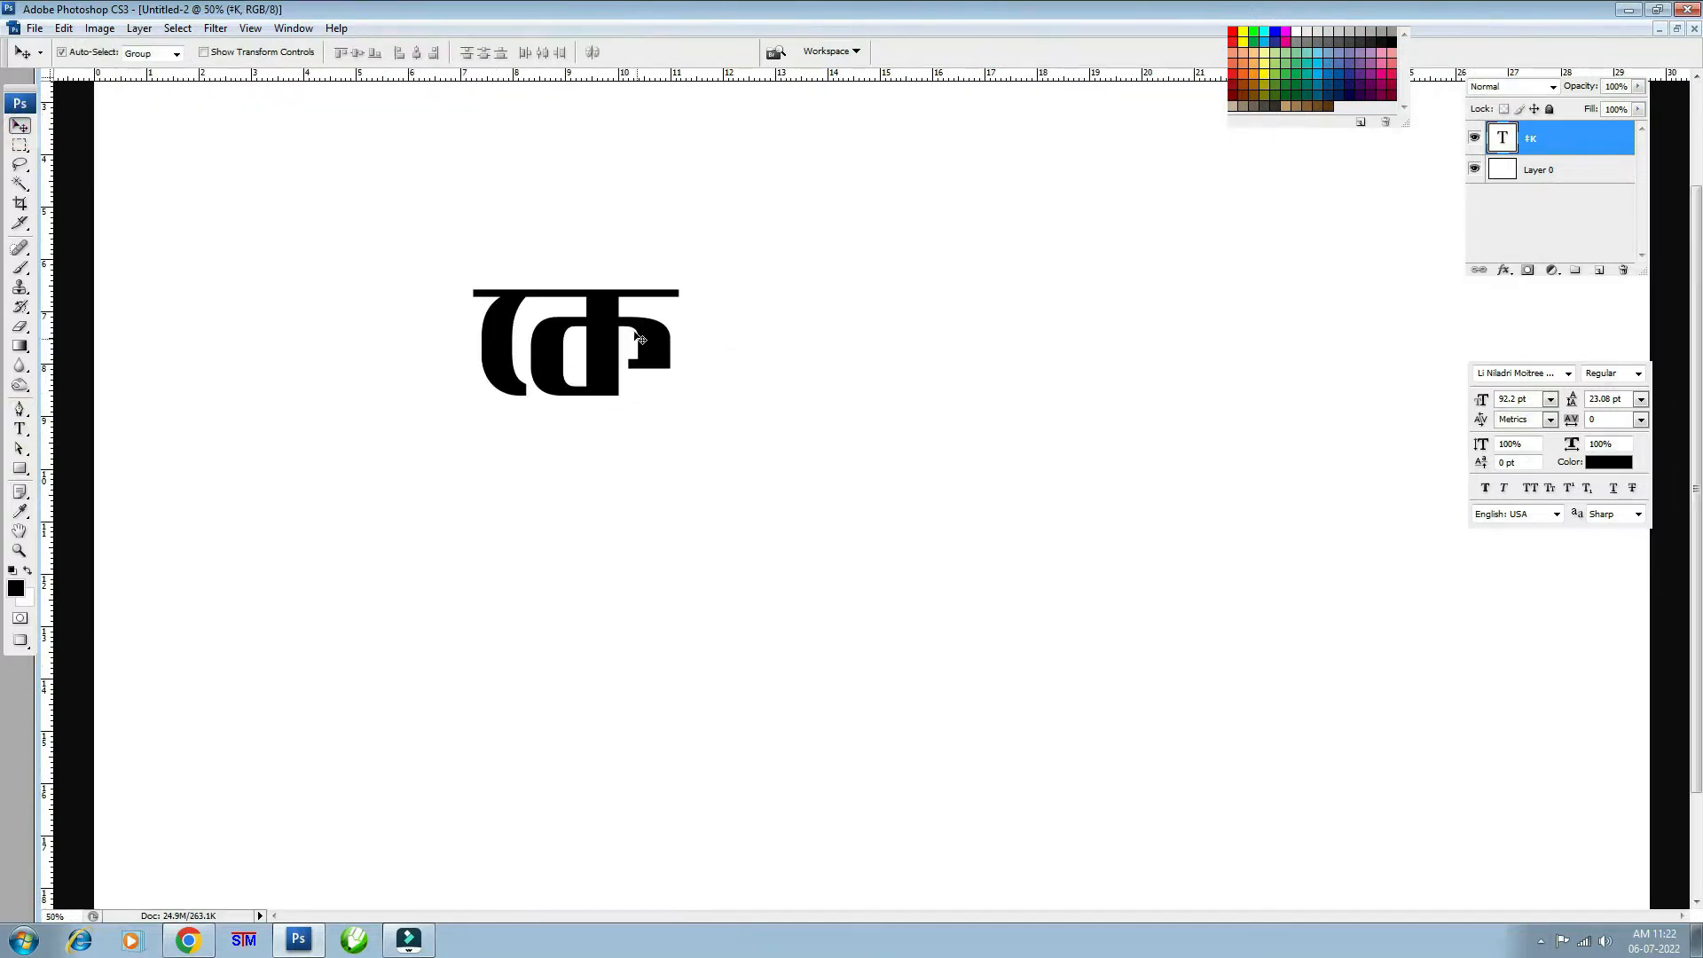
{"action": "left_click_drag", "start_coordinate": [604, 321], "coordinate": [552, 406]}
{"action": "key", "text": "ctrl+t"}
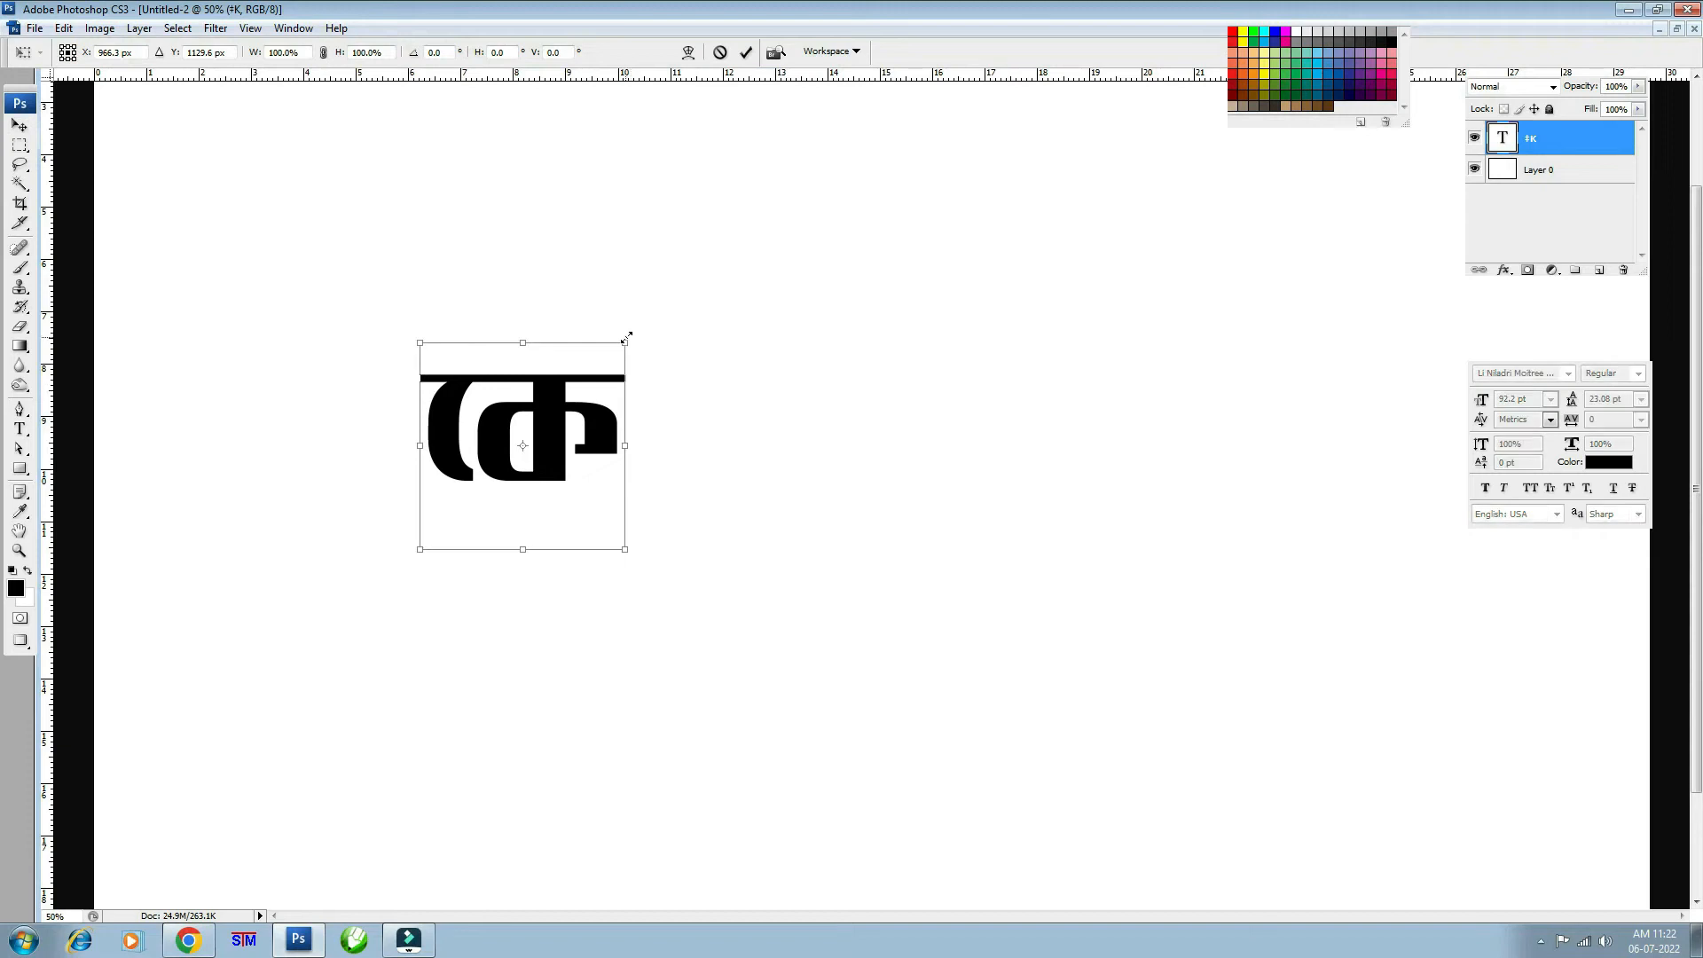
{"action": "left_click_drag", "start_coordinate": [627, 339], "coordinate": [654, 310]}
{"action": "key", "text": "Return"}
- Duplicate কে, retype the copy as the া vowel sign, and join it to form কো
{"action": "left_click_drag", "start_coordinate": [562, 402], "coordinate": [999, 426]}
{"action": "left_click", "coordinate": [20, 429]}
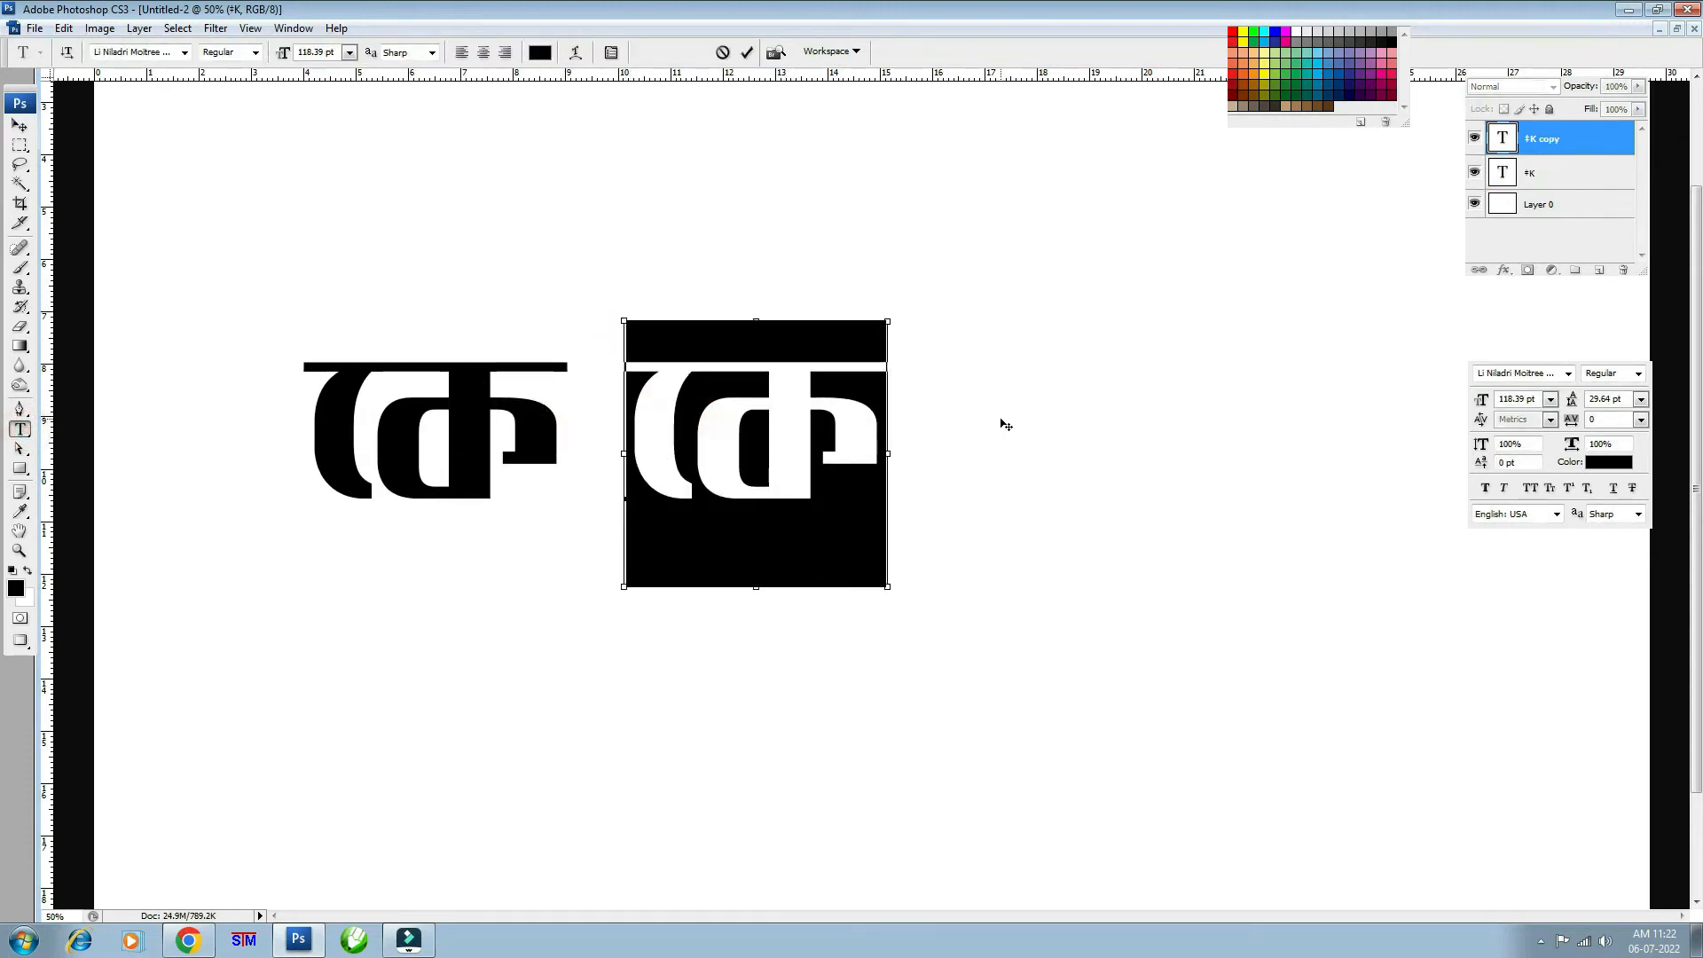
{"action": "type", "text": "f"}
{"action": "key", "text": "ctrl+a"}
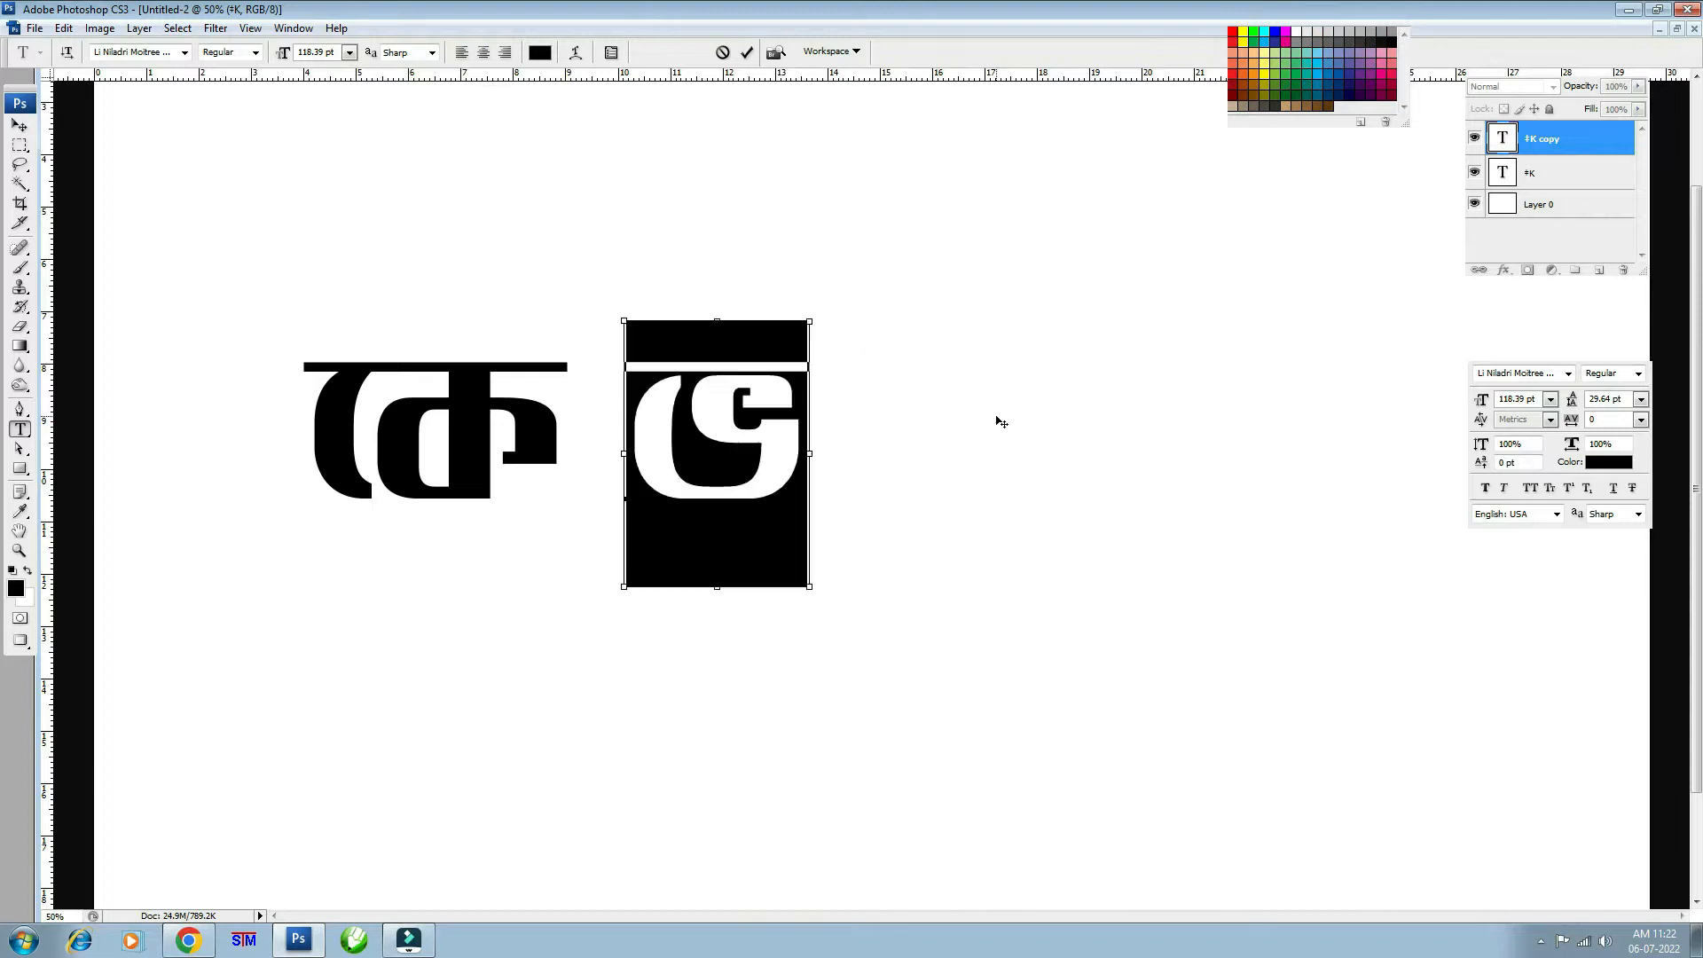
{"action": "key", "text": "F12"}
{"action": "type", "text": "f"}
{"action": "left_click", "coordinate": [19, 126]}
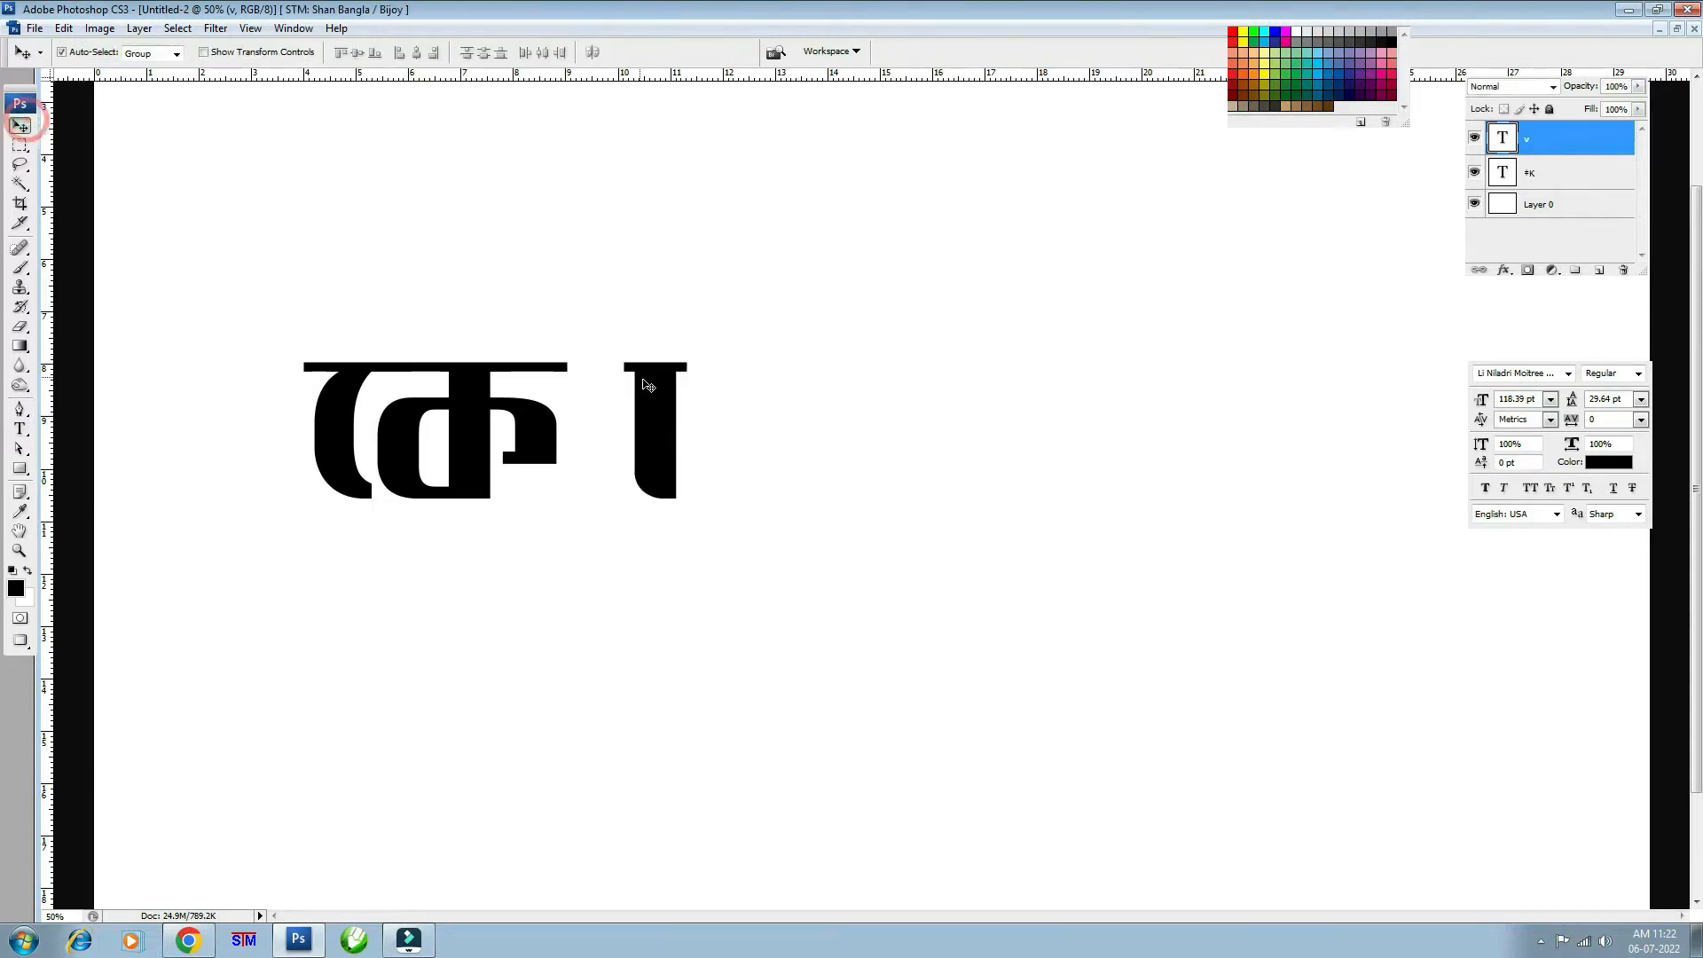
{"action": "left_click_drag", "start_coordinate": [646, 381], "coordinate": [600, 381]}
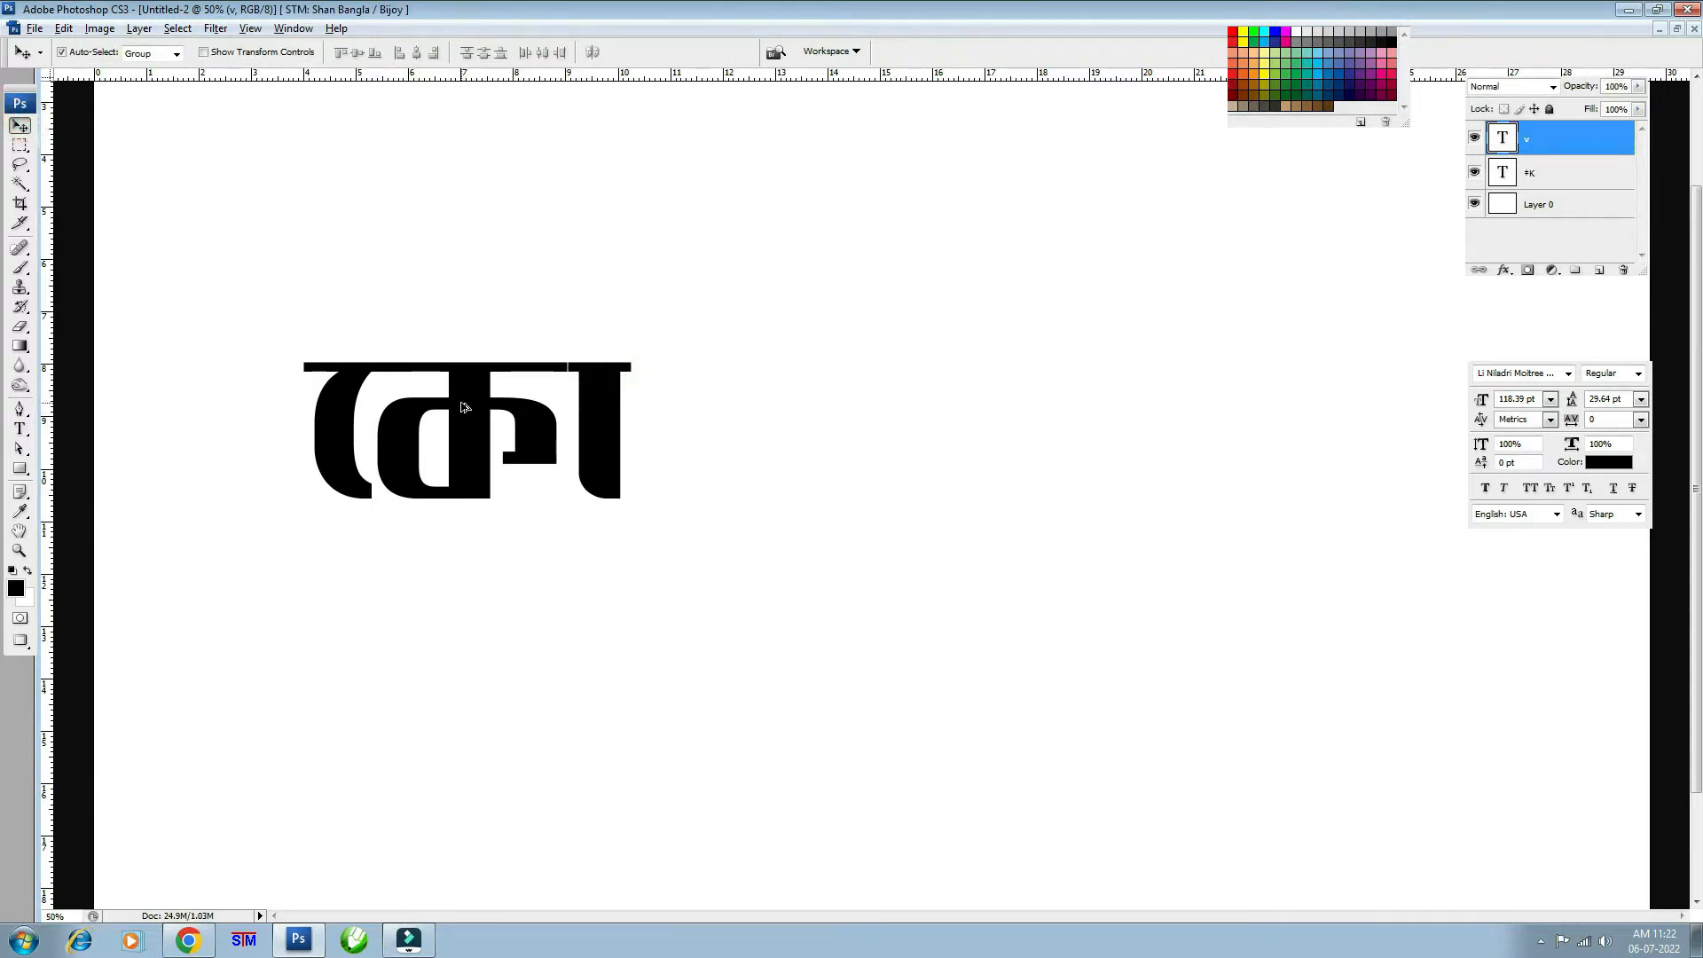
- Add copies further right retyped as the letters ল and ক
{"action": "left_click_drag", "start_coordinate": [461, 406], "coordinate": [938, 415]}
{"action": "left_click", "coordinate": [19, 428]}
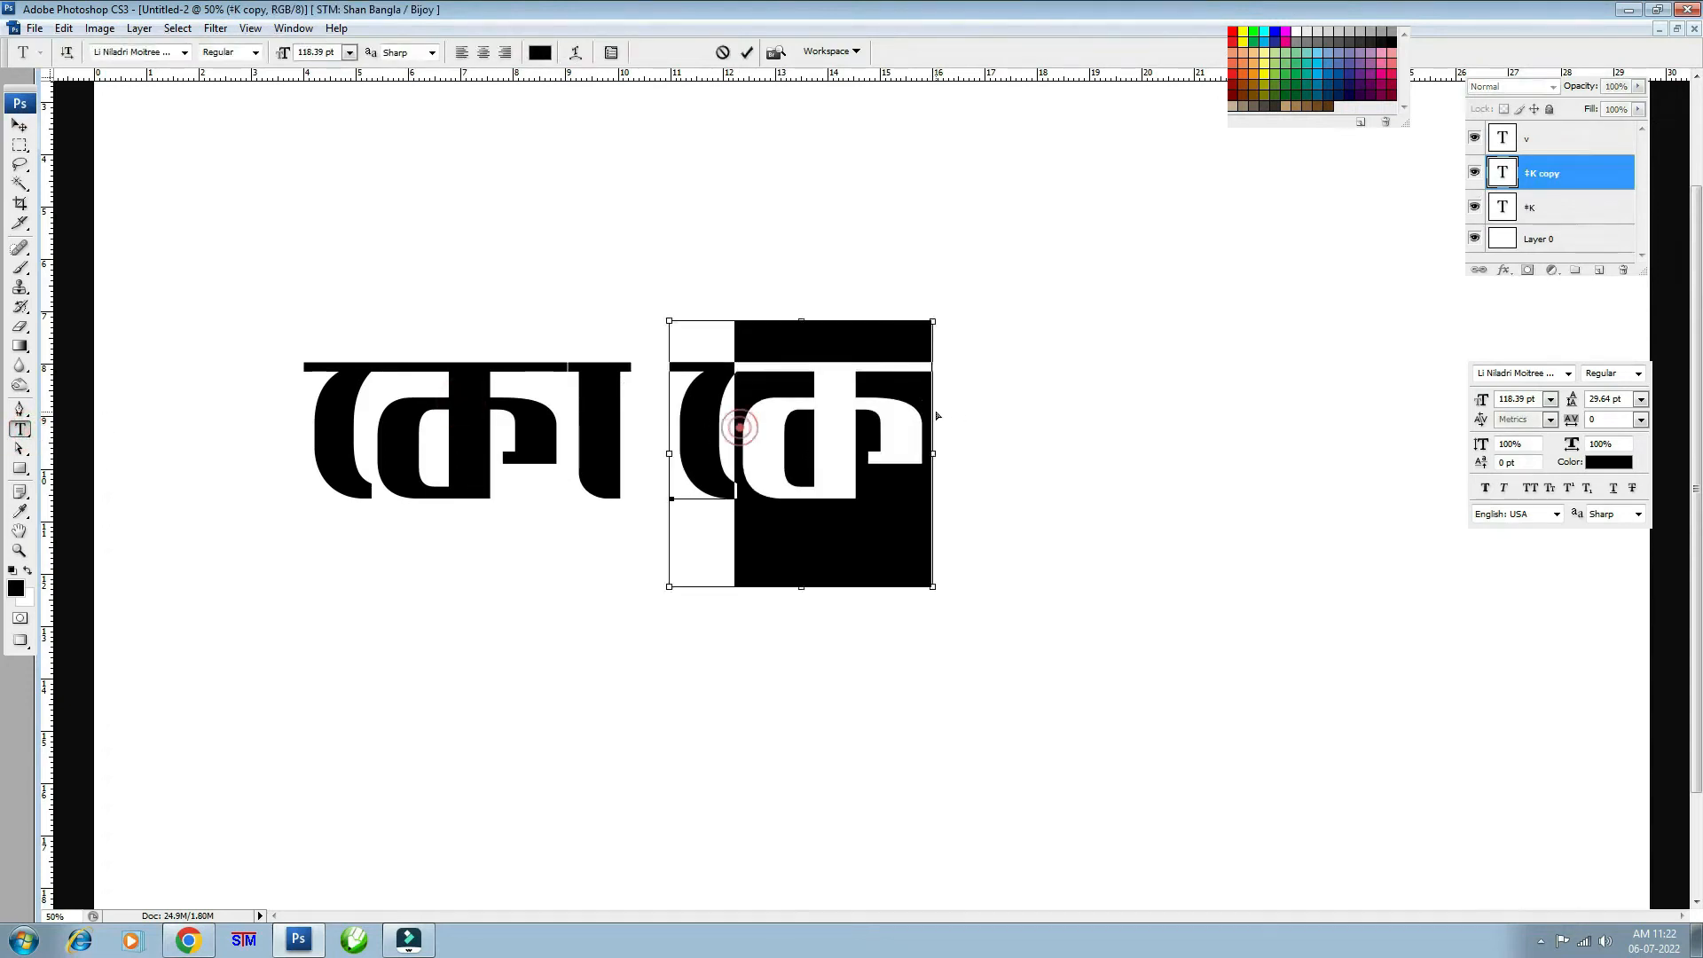
{"action": "type", "text": "V"}
{"action": "left_click", "coordinate": [19, 126]}
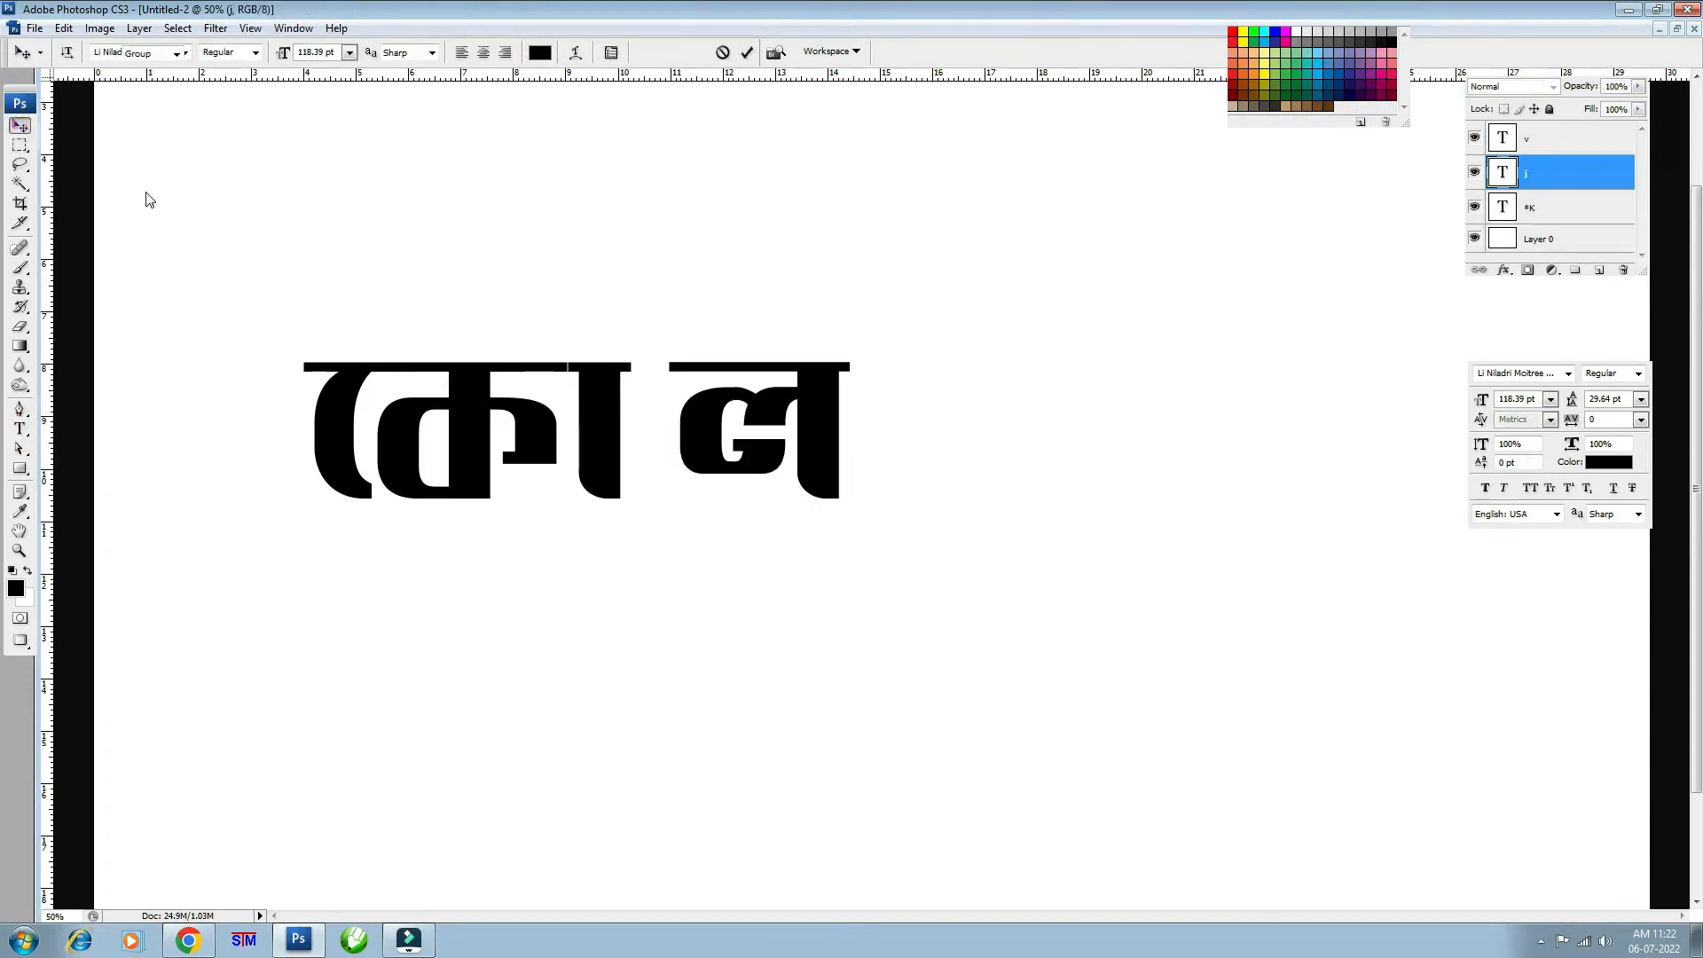
{"action": "left_click_drag", "start_coordinate": [709, 436], "coordinate": [1236, 449]}
{"action": "left_click", "coordinate": [20, 429]}
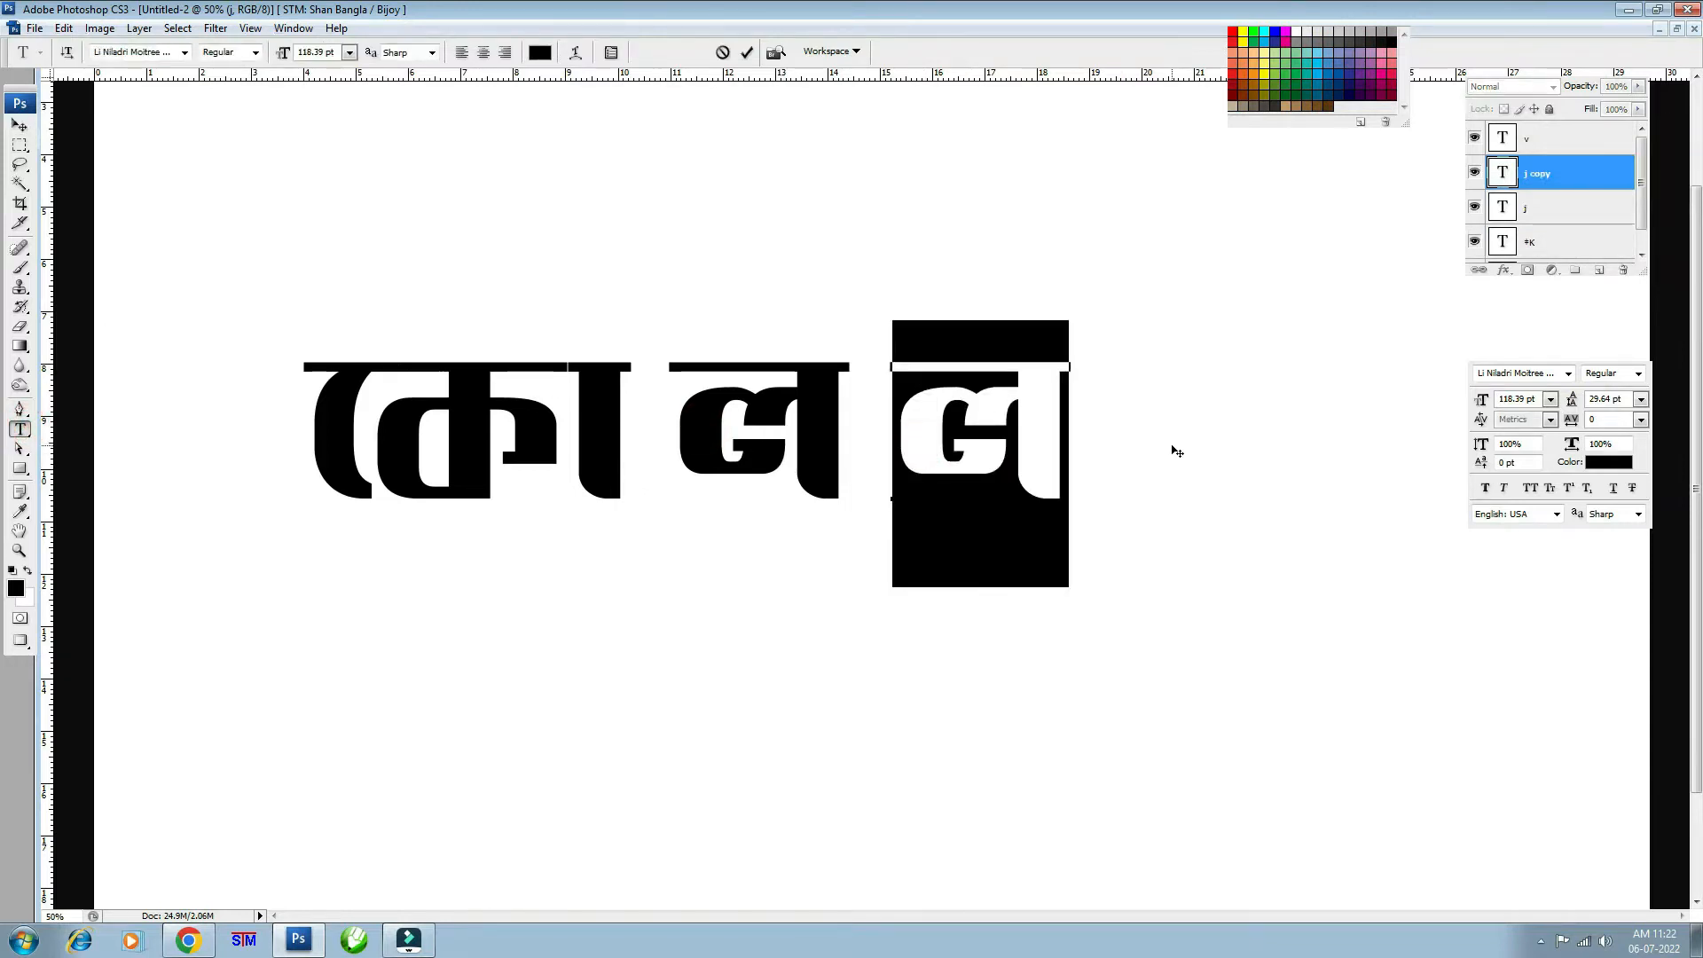
{"action": "type", "text": "j"}
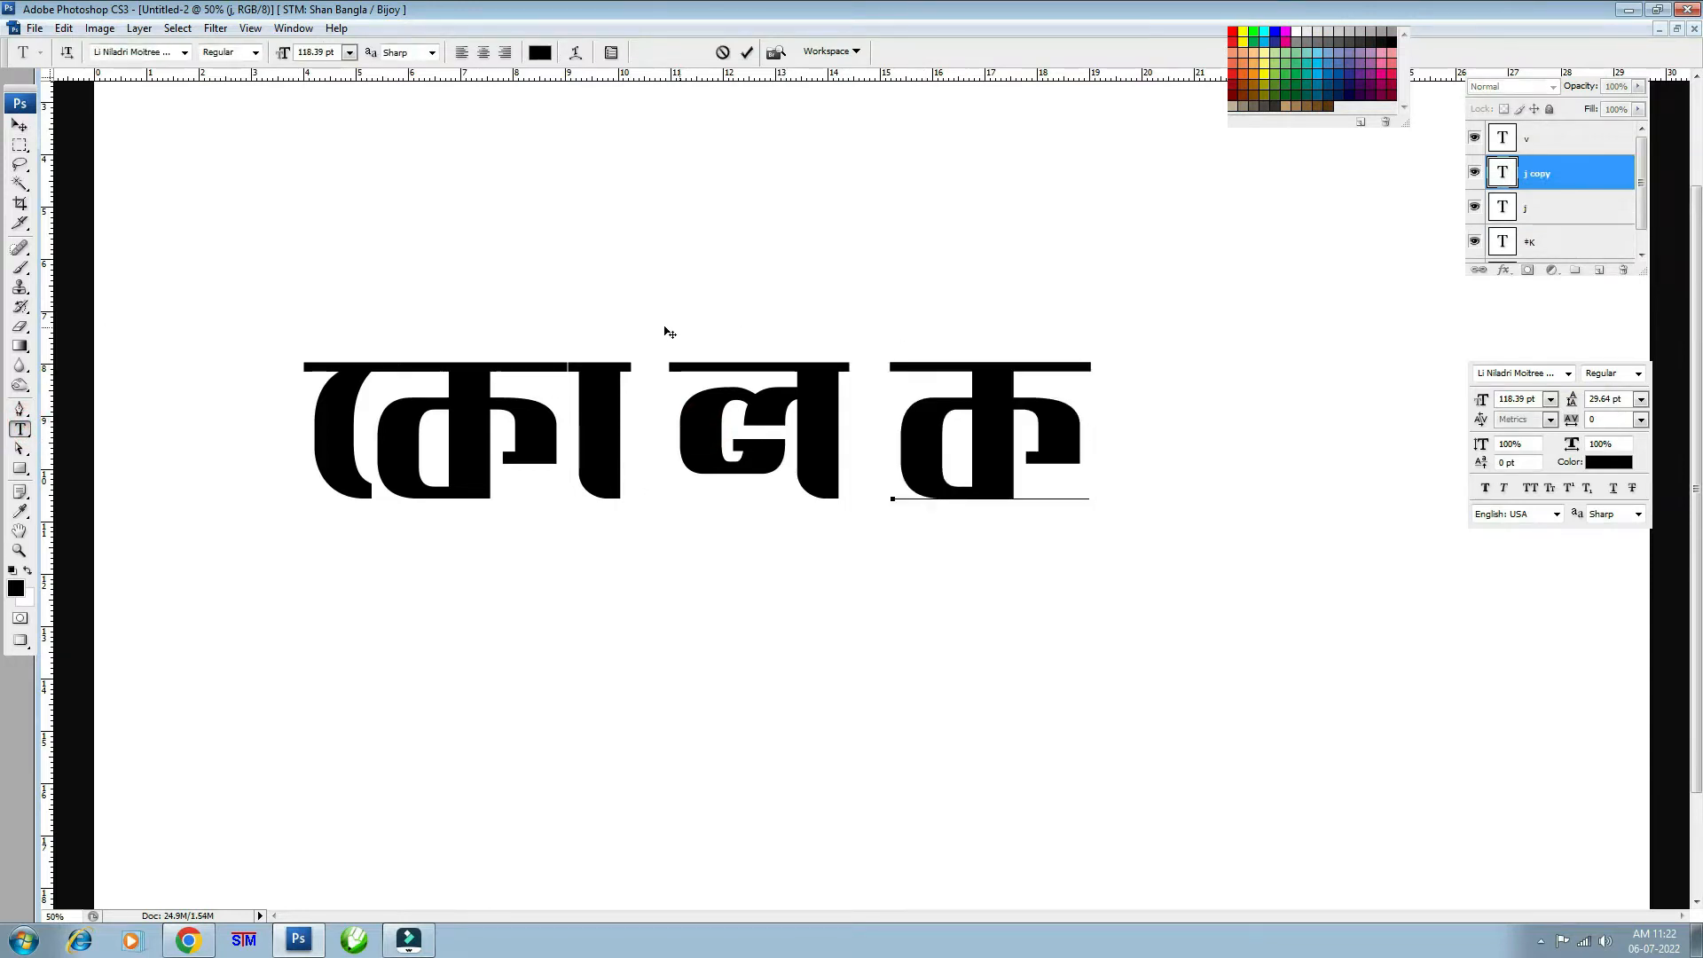
{"action": "left_click", "coordinate": [20, 126]}
- Place a া copy after ক and a final copy retyped as ত, nudged slightly right
{"action": "left_click_drag", "start_coordinate": [616, 394], "coordinate": [1160, 394]}
{"action": "left_click_drag", "start_coordinate": [999, 406], "coordinate": [1344, 450]}
{"action": "left_click", "coordinate": [25, 431]}
{"action": "type", "text": "তা"}
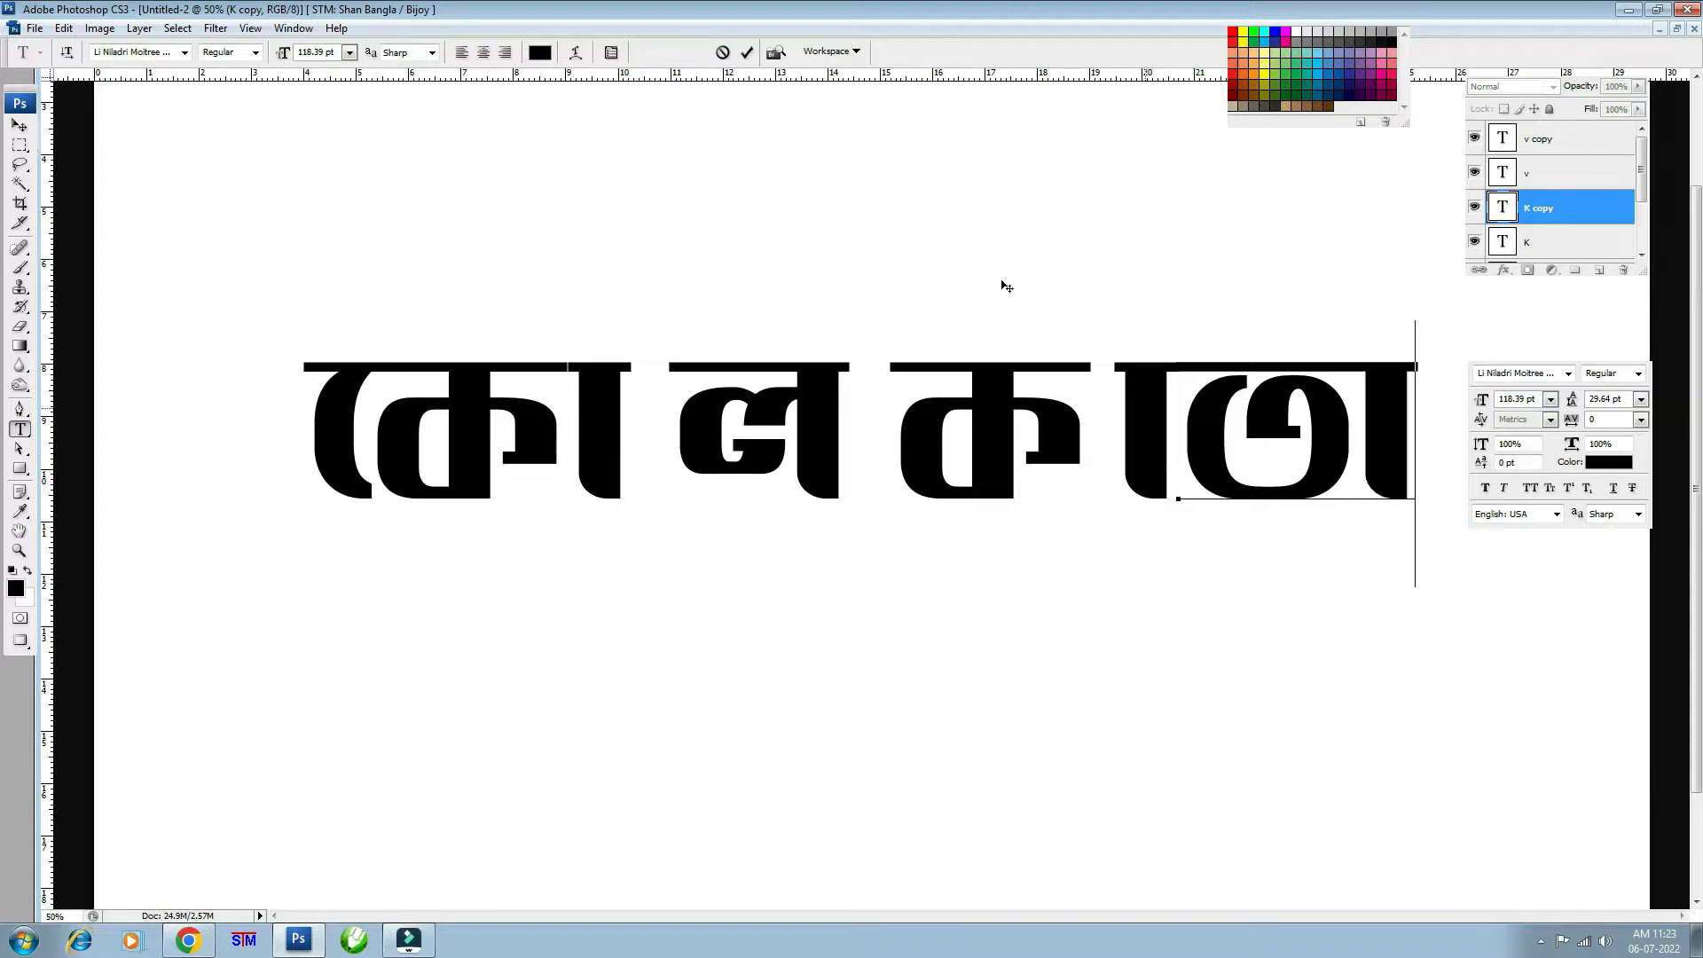
{"action": "left_click", "coordinate": [23, 127]}
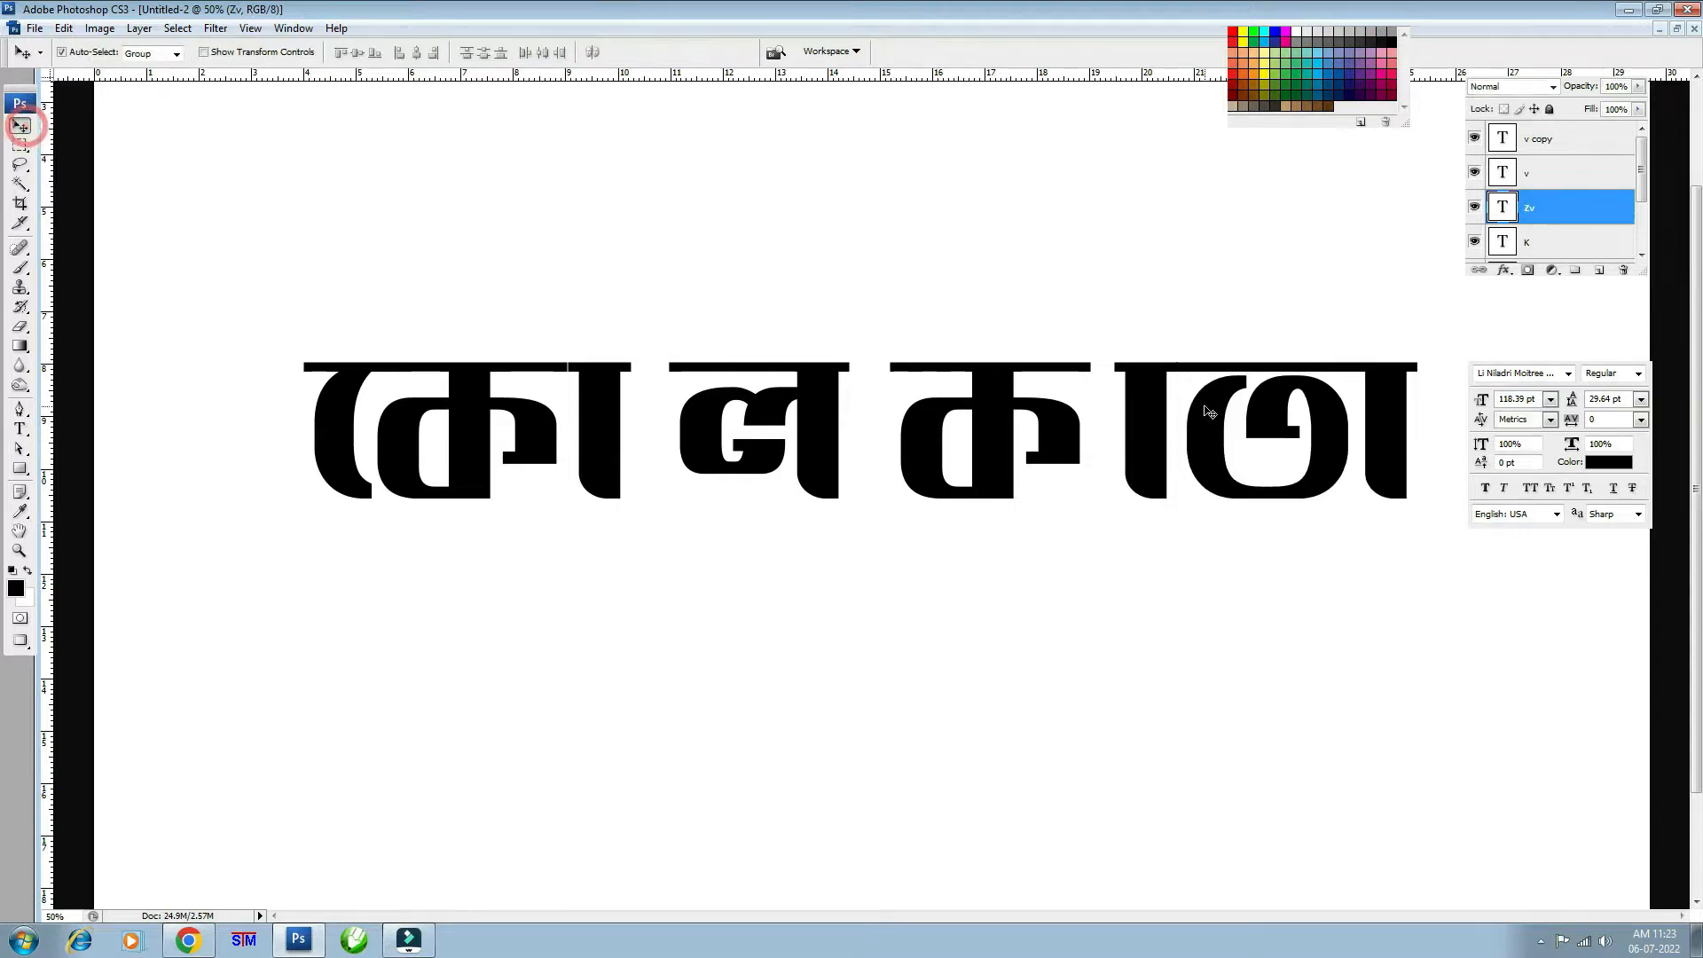
{"action": "left_click_drag", "start_coordinate": [1207, 405], "coordinate": [1238, 406]}
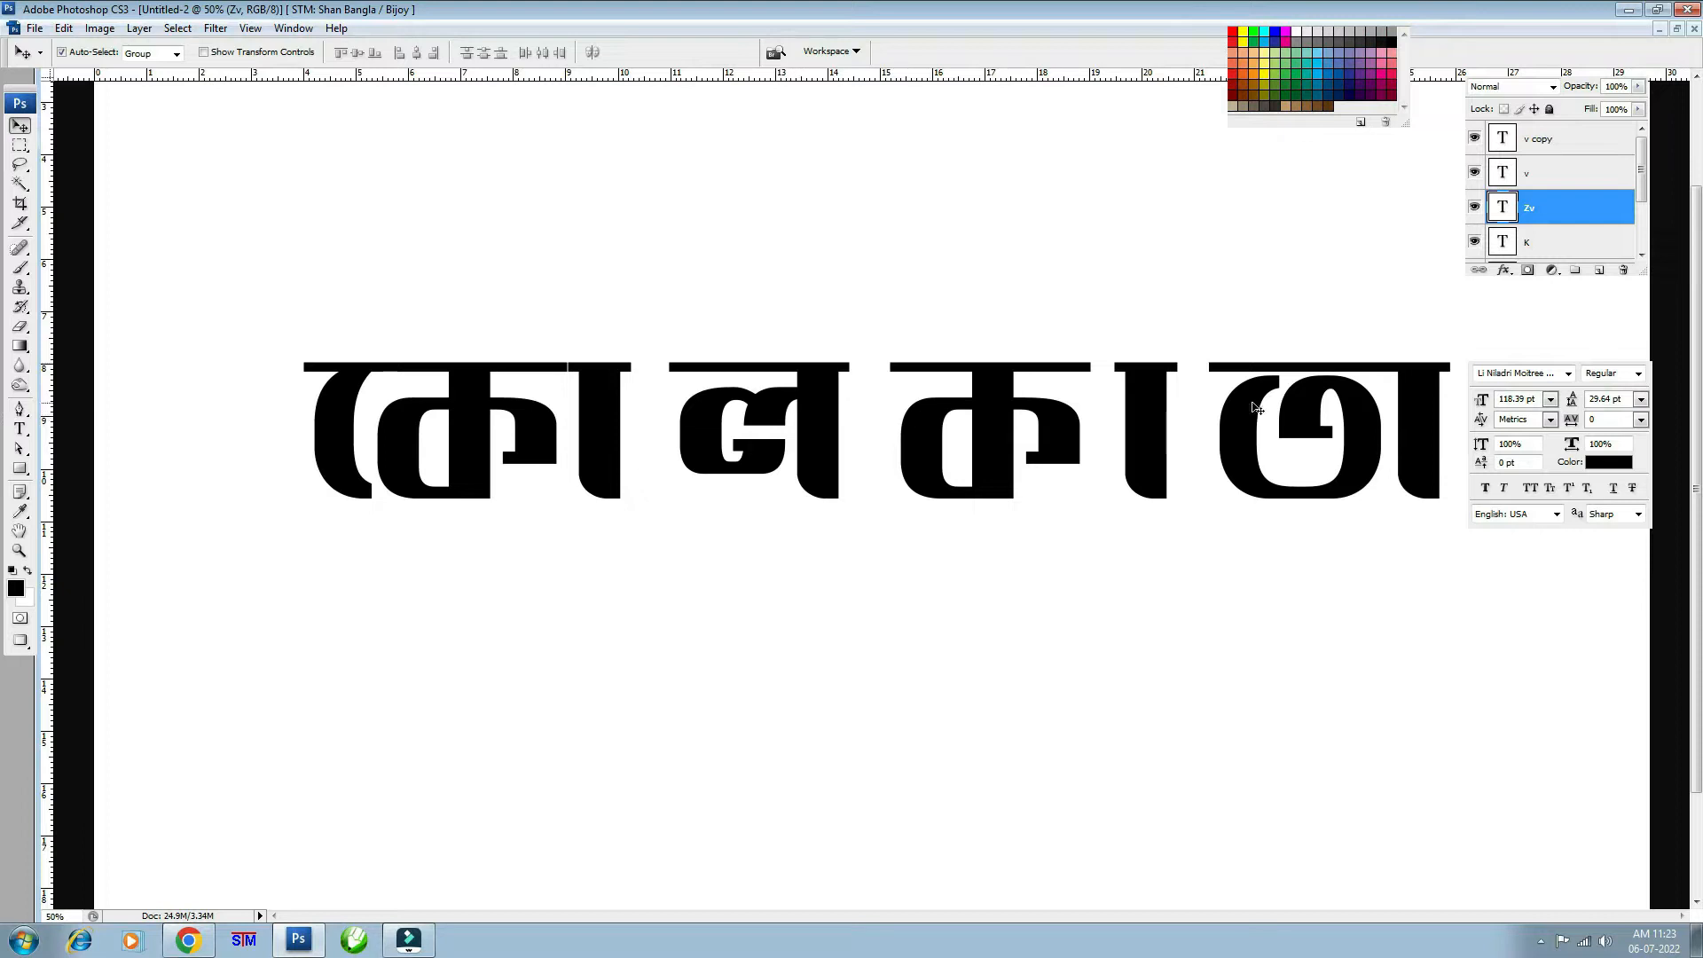
- Lower the opacity of the ত, া, ক, ল, া and কে letter layers to about 80%
{"action": "key", "text": "F12"}
{"action": "key", "text": "8"}
{"action": "key", "text": "8"}
{"action": "left_click", "coordinate": [1134, 413]}
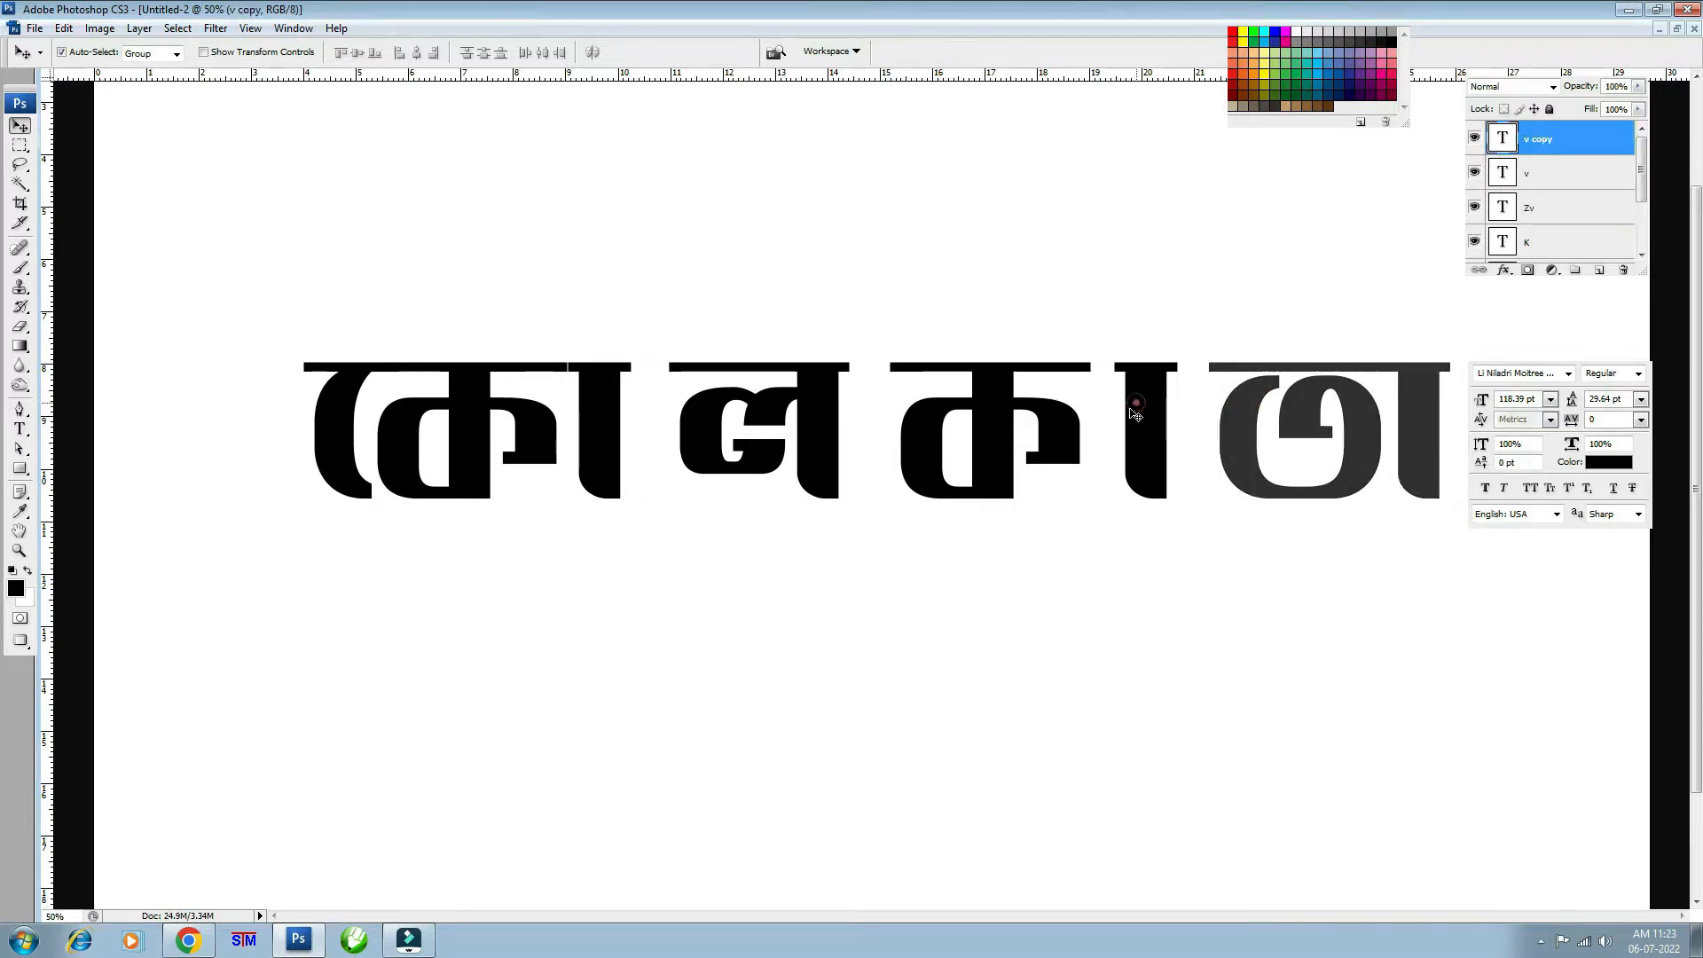
{"action": "key", "text": "8"}
{"action": "key", "text": "8"}
{"action": "left_click", "coordinate": [996, 408]}
{"action": "key", "text": "8"}
{"action": "key", "text": "8"}
{"action": "left_click", "coordinate": [823, 404]}
{"action": "key", "text": "8"}
{"action": "key", "text": "8"}
{"action": "left_click", "coordinate": [598, 390]}
{"action": "key", "text": "8"}
{"action": "key", "text": "8"}
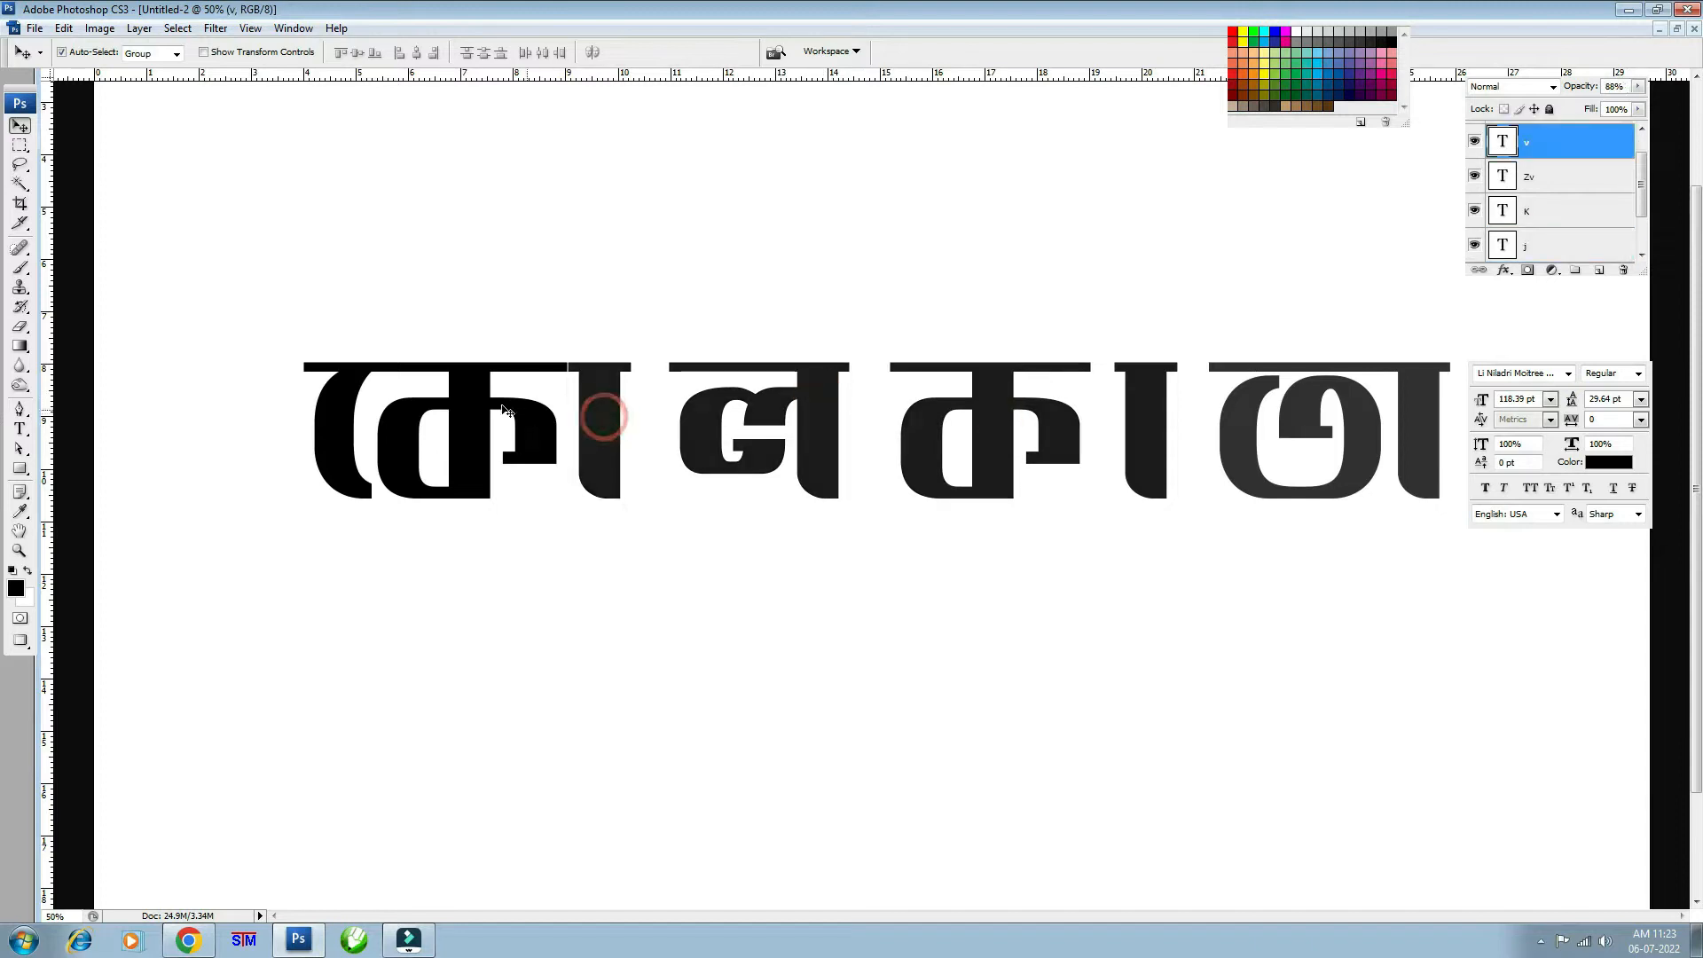
{"action": "left_click", "coordinate": [464, 385]}
{"action": "key", "text": "8"}
{"action": "key", "text": "8"}
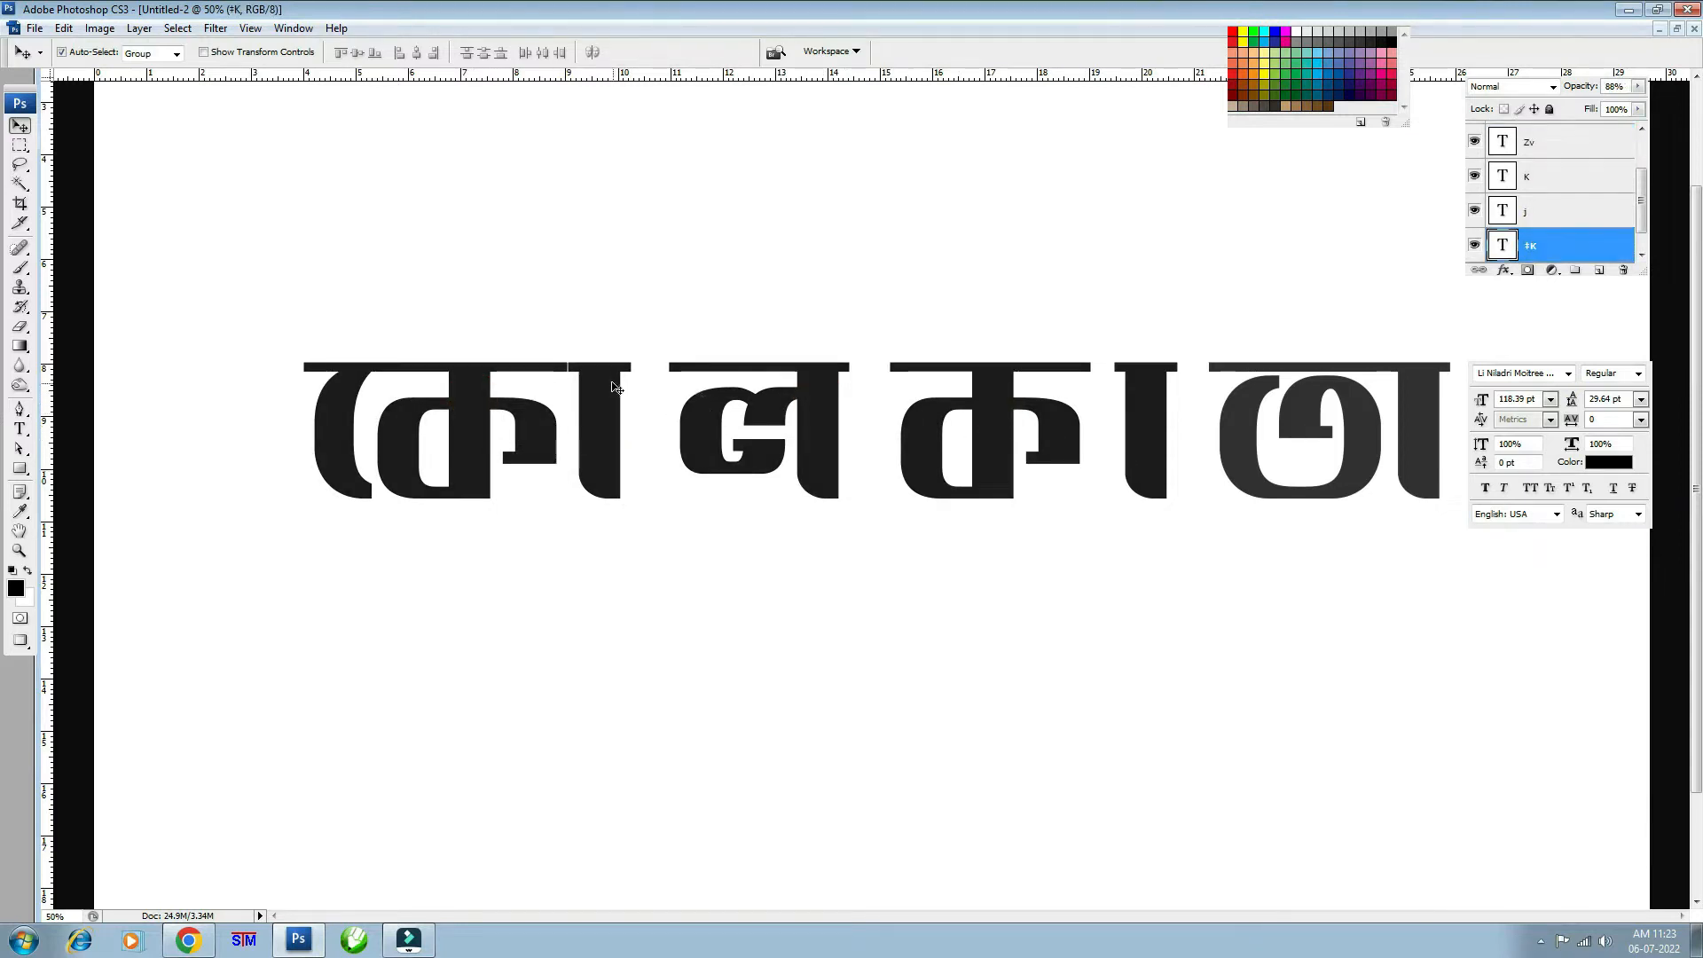
- Drop the া bar to 20% and set ল, কে, ক, the last া and ত to about 33% opacity
{"action": "left_click_drag", "start_coordinate": [610, 382], "coordinate": [559, 381]}
{"action": "key", "text": "ctrl+z"}
{"action": "key", "text": "2"}
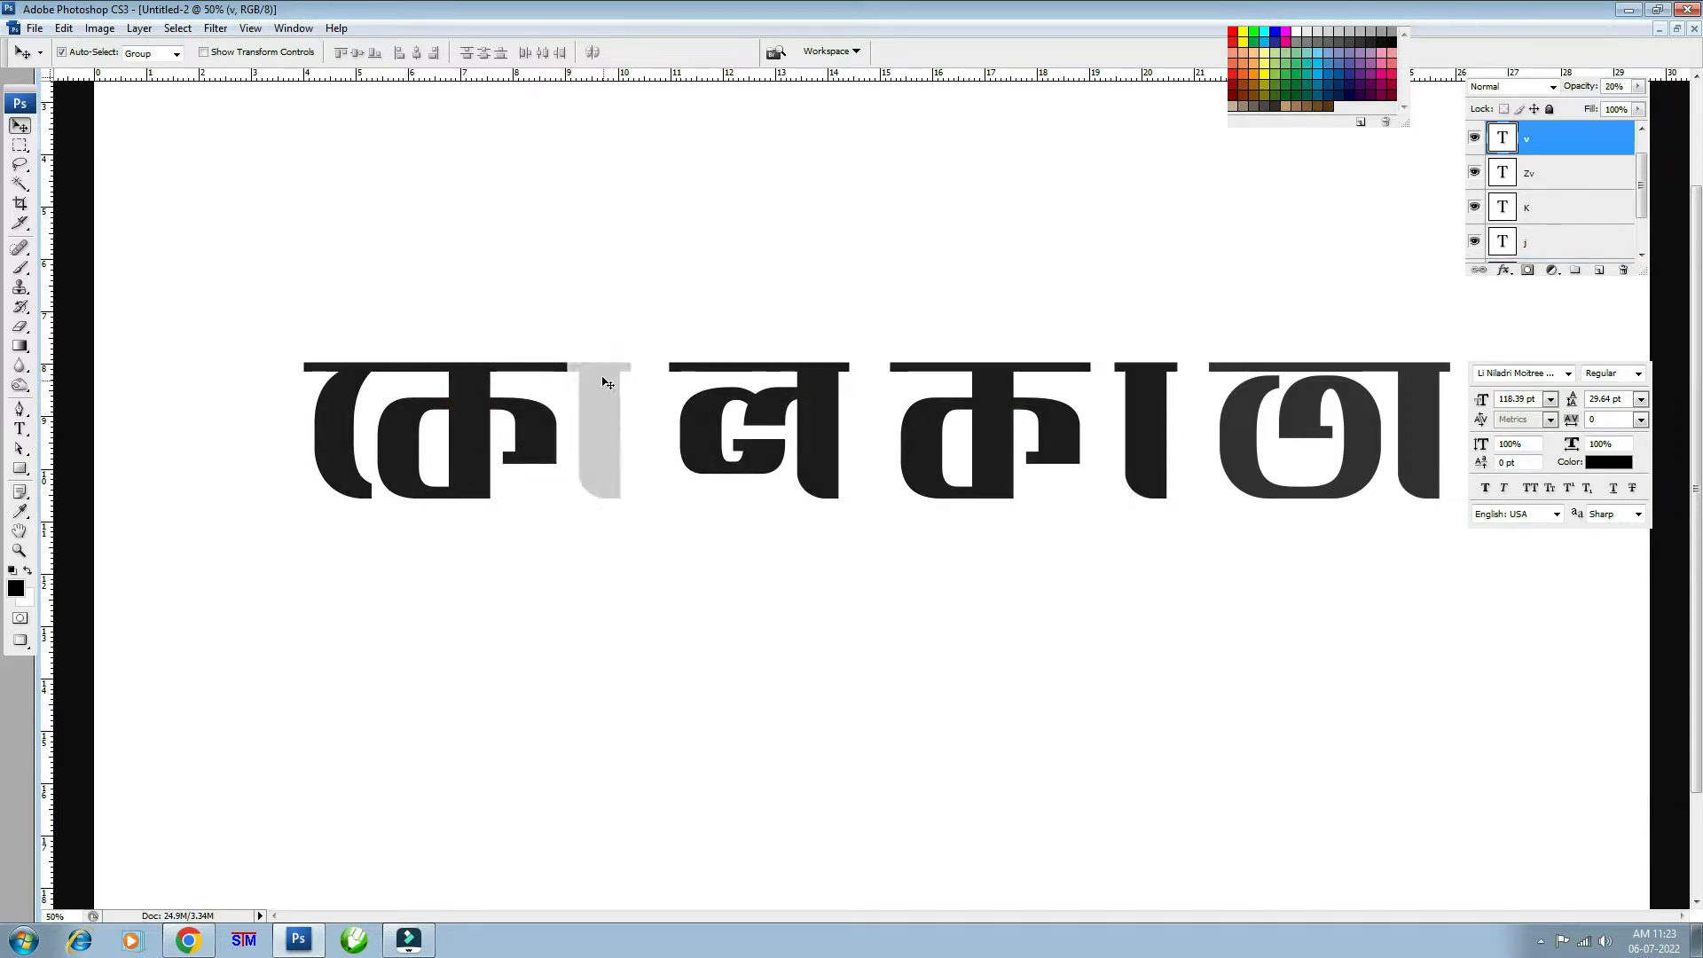
{"action": "left_click", "coordinate": [714, 425]}
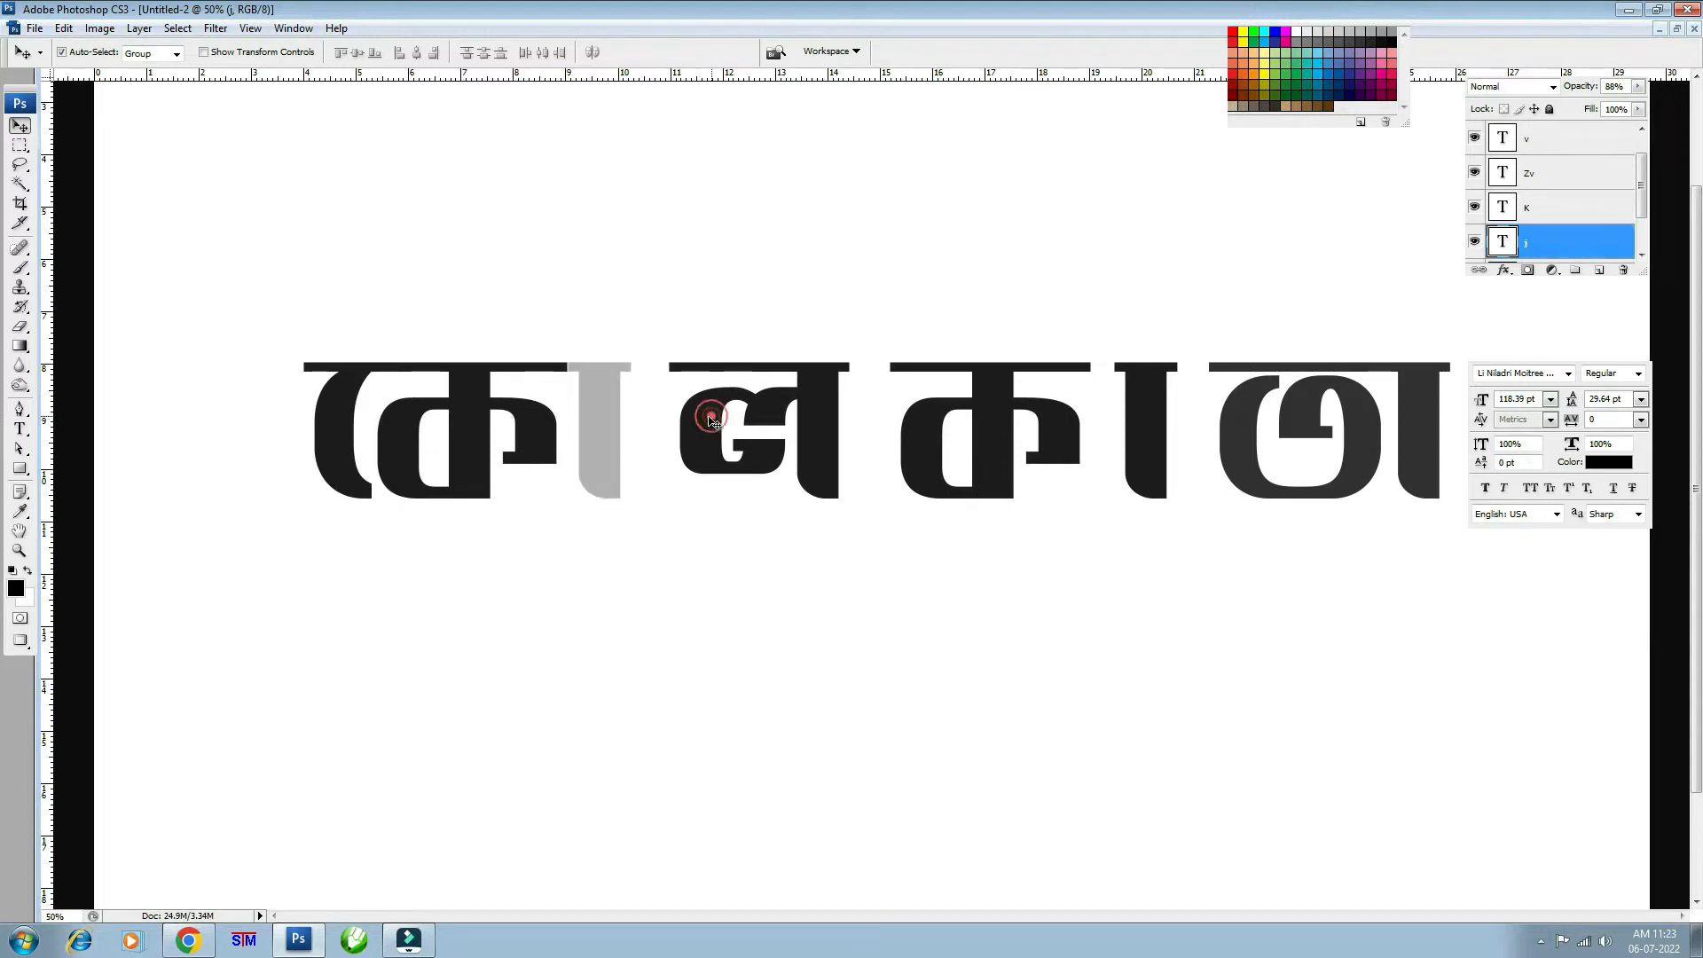
{"action": "key", "text": "3"}
{"action": "key", "text": "3"}
{"action": "left_click", "coordinate": [462, 412]}
{"action": "key", "text": "3"}
{"action": "key", "text": "3"}
{"action": "left_click", "coordinate": [905, 413]}
{"action": "key", "text": "3"}
{"action": "key", "text": "3"}
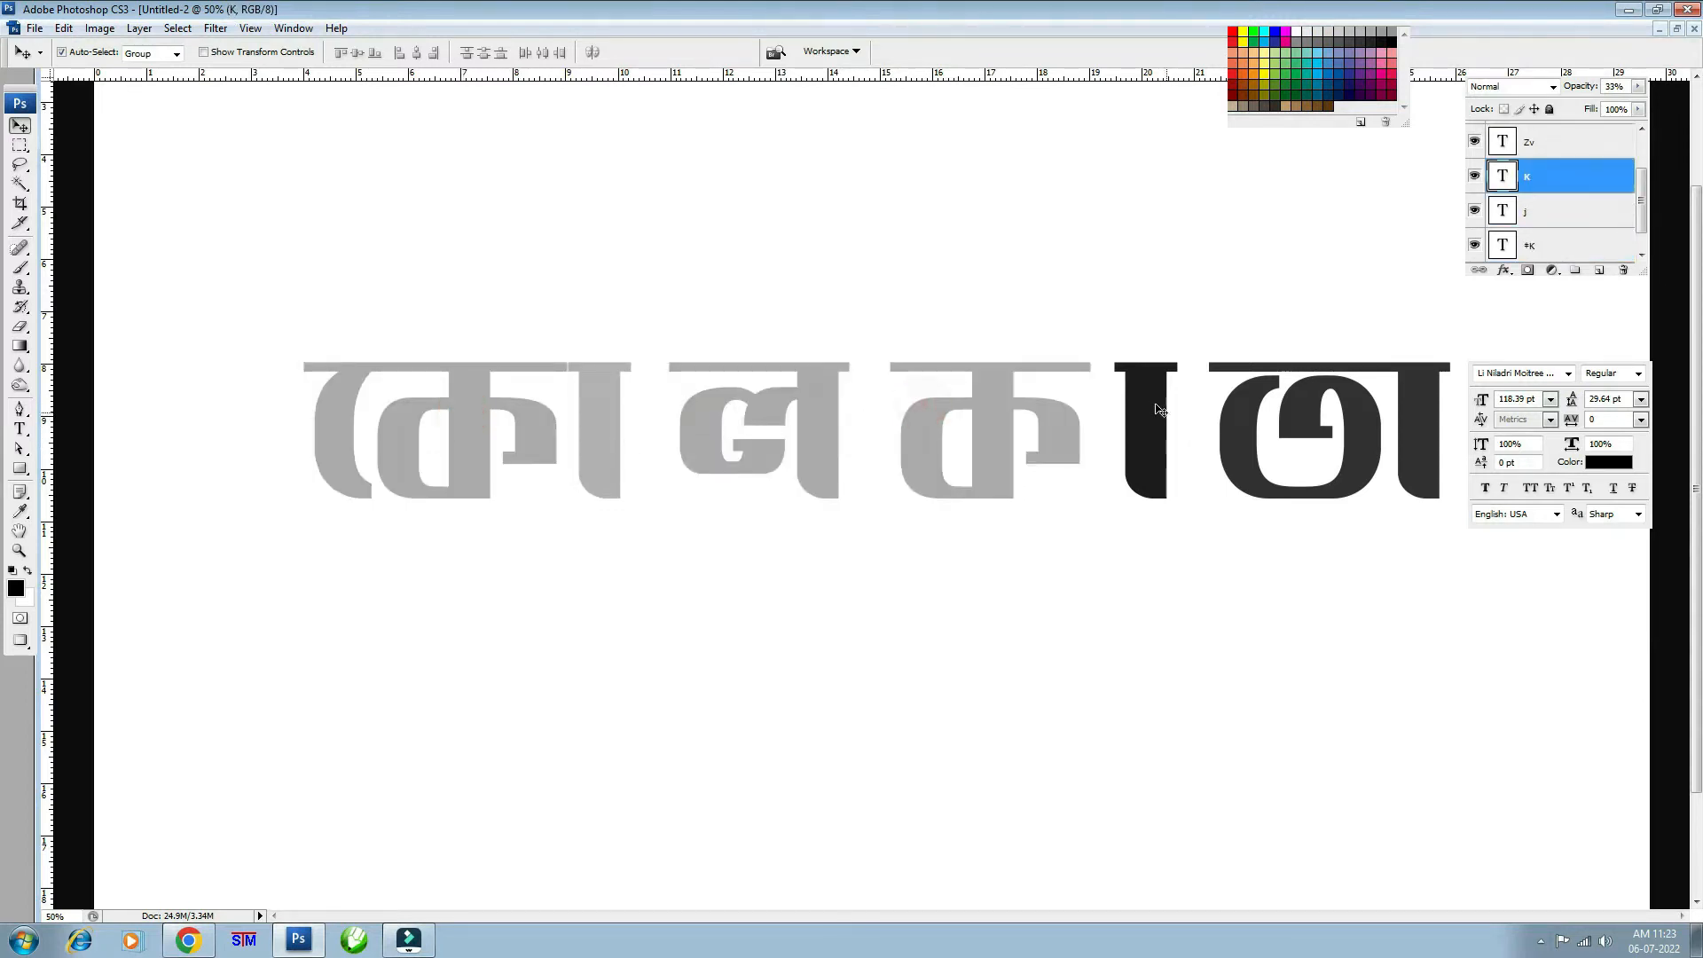
{"action": "left_click", "coordinate": [1163, 409]}
{"action": "key", "text": "3"}
{"action": "key", "text": "3"}
{"action": "left_click", "coordinate": [1255, 417]}
{"action": "key", "text": "3"}
{"action": "key", "text": "3"}
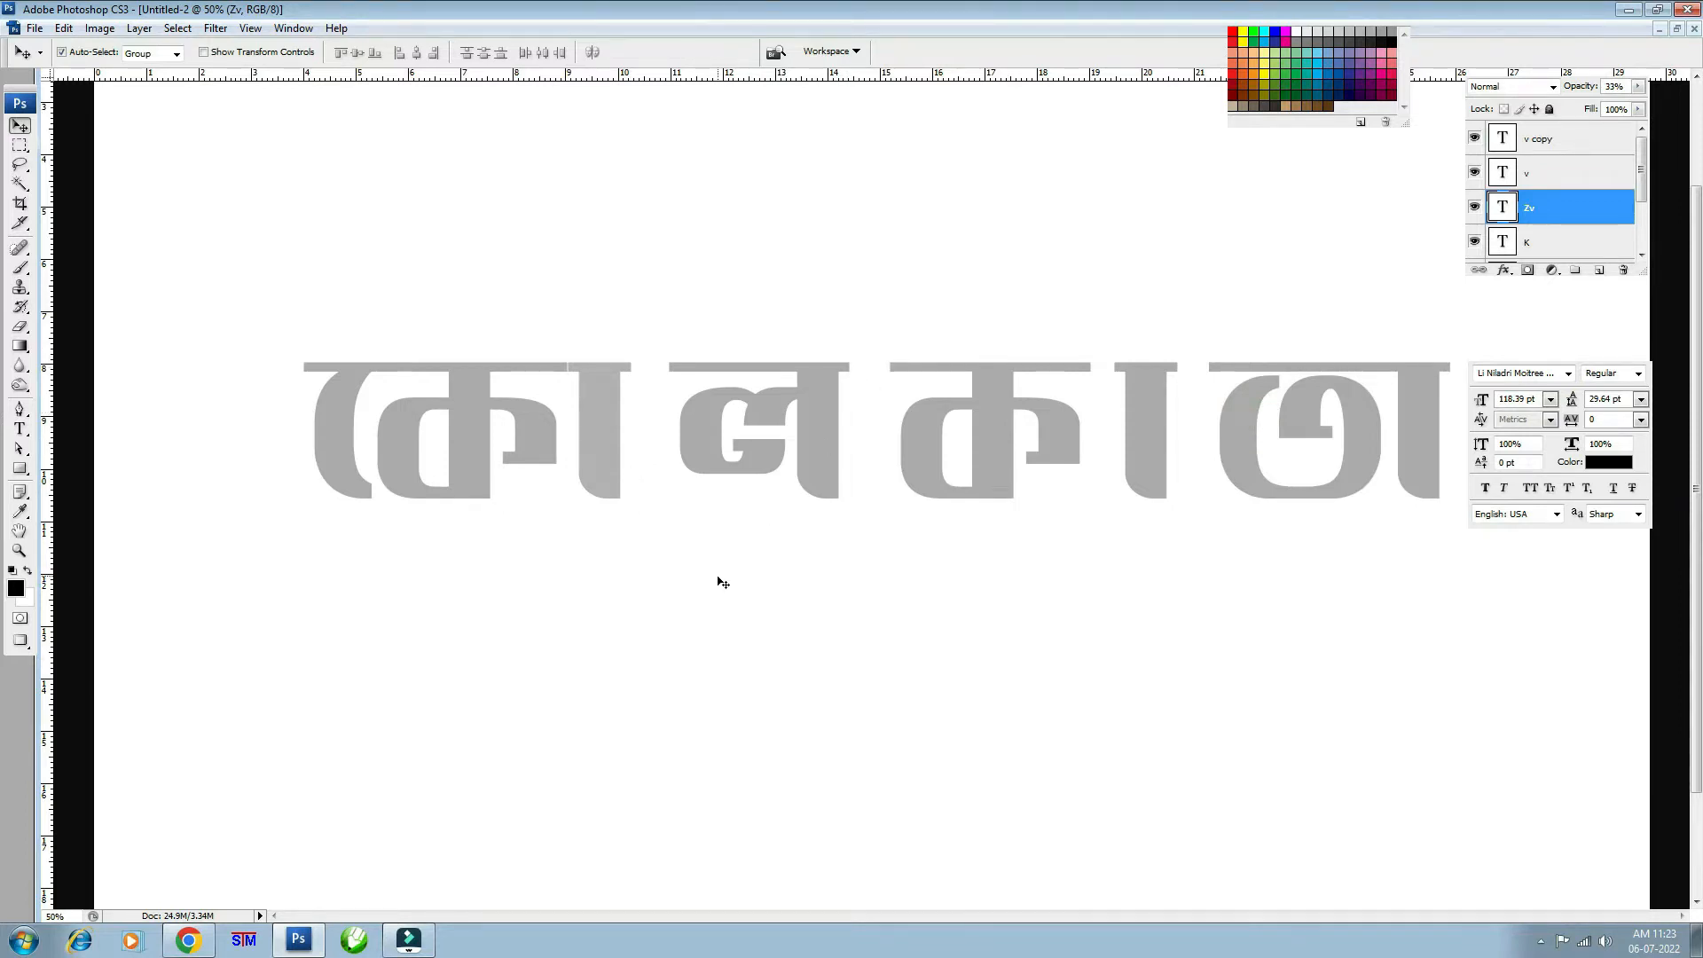
- Set the া bar to 30% opacity and slide it left over কে
{"action": "key", "text": "ctrl+plus"}
{"action": "left_click_drag", "start_coordinate": [594, 540], "coordinate": [883, 540]}
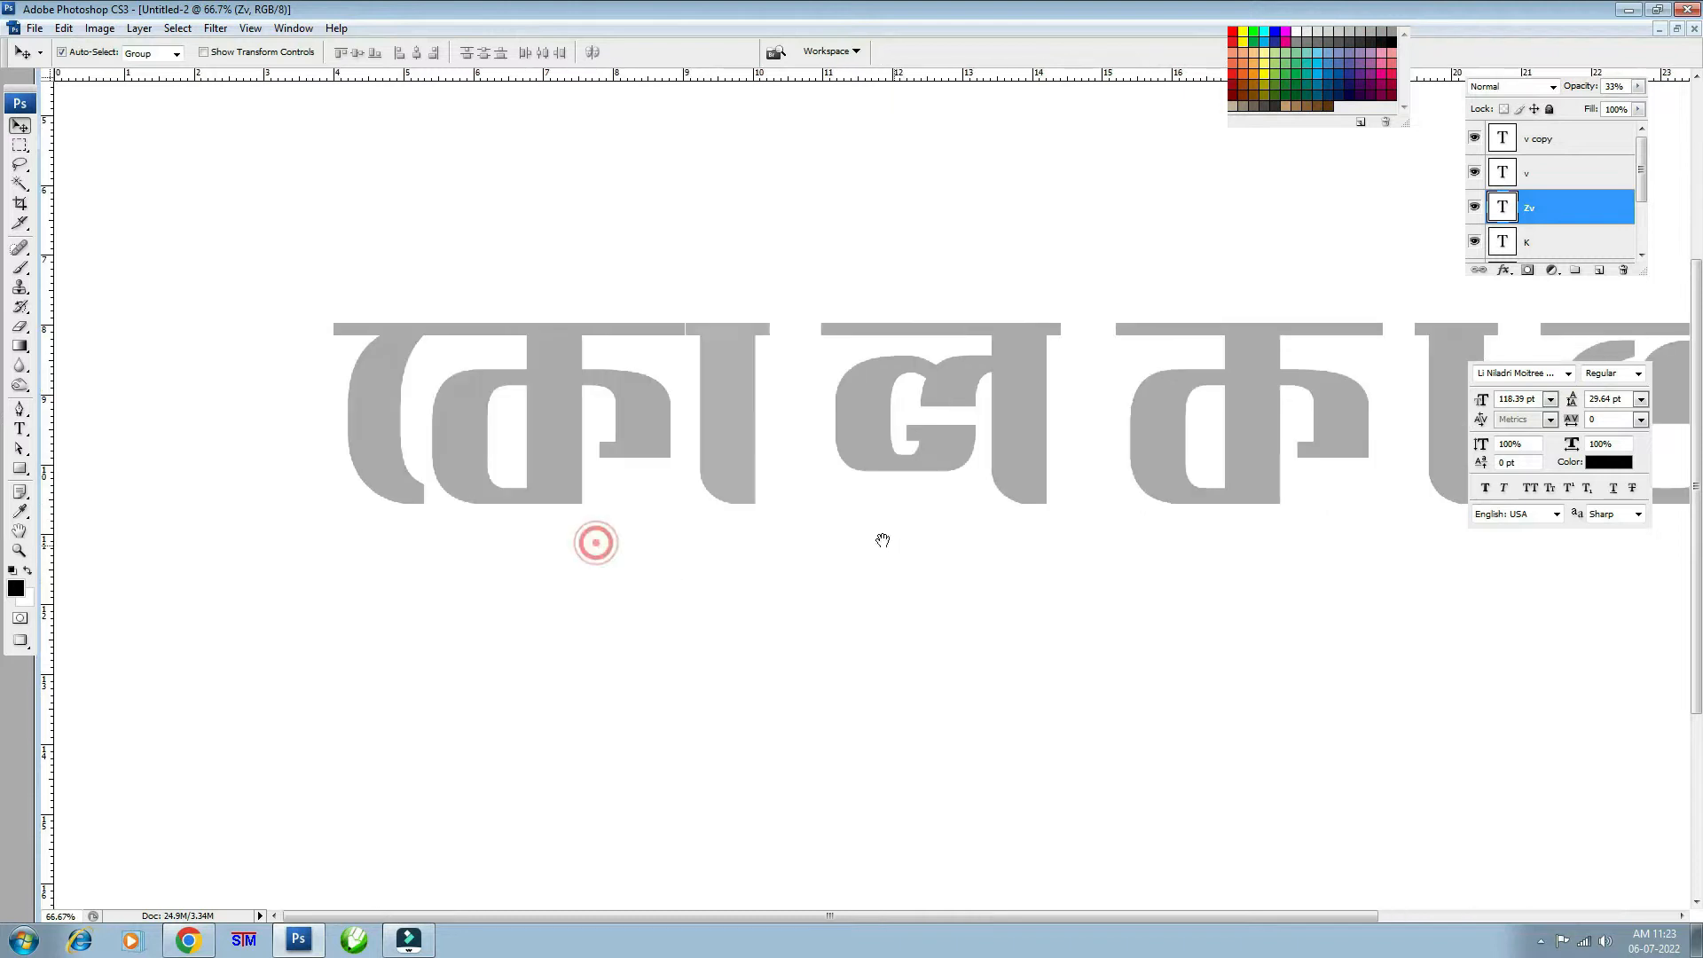
{"action": "left_click", "coordinate": [714, 355]}
{"action": "key", "text": "3"}
{"action": "left_click_drag", "start_coordinate": [699, 354], "coordinate": [745, 515]}
{"action": "key", "text": "ctrl+plus"}
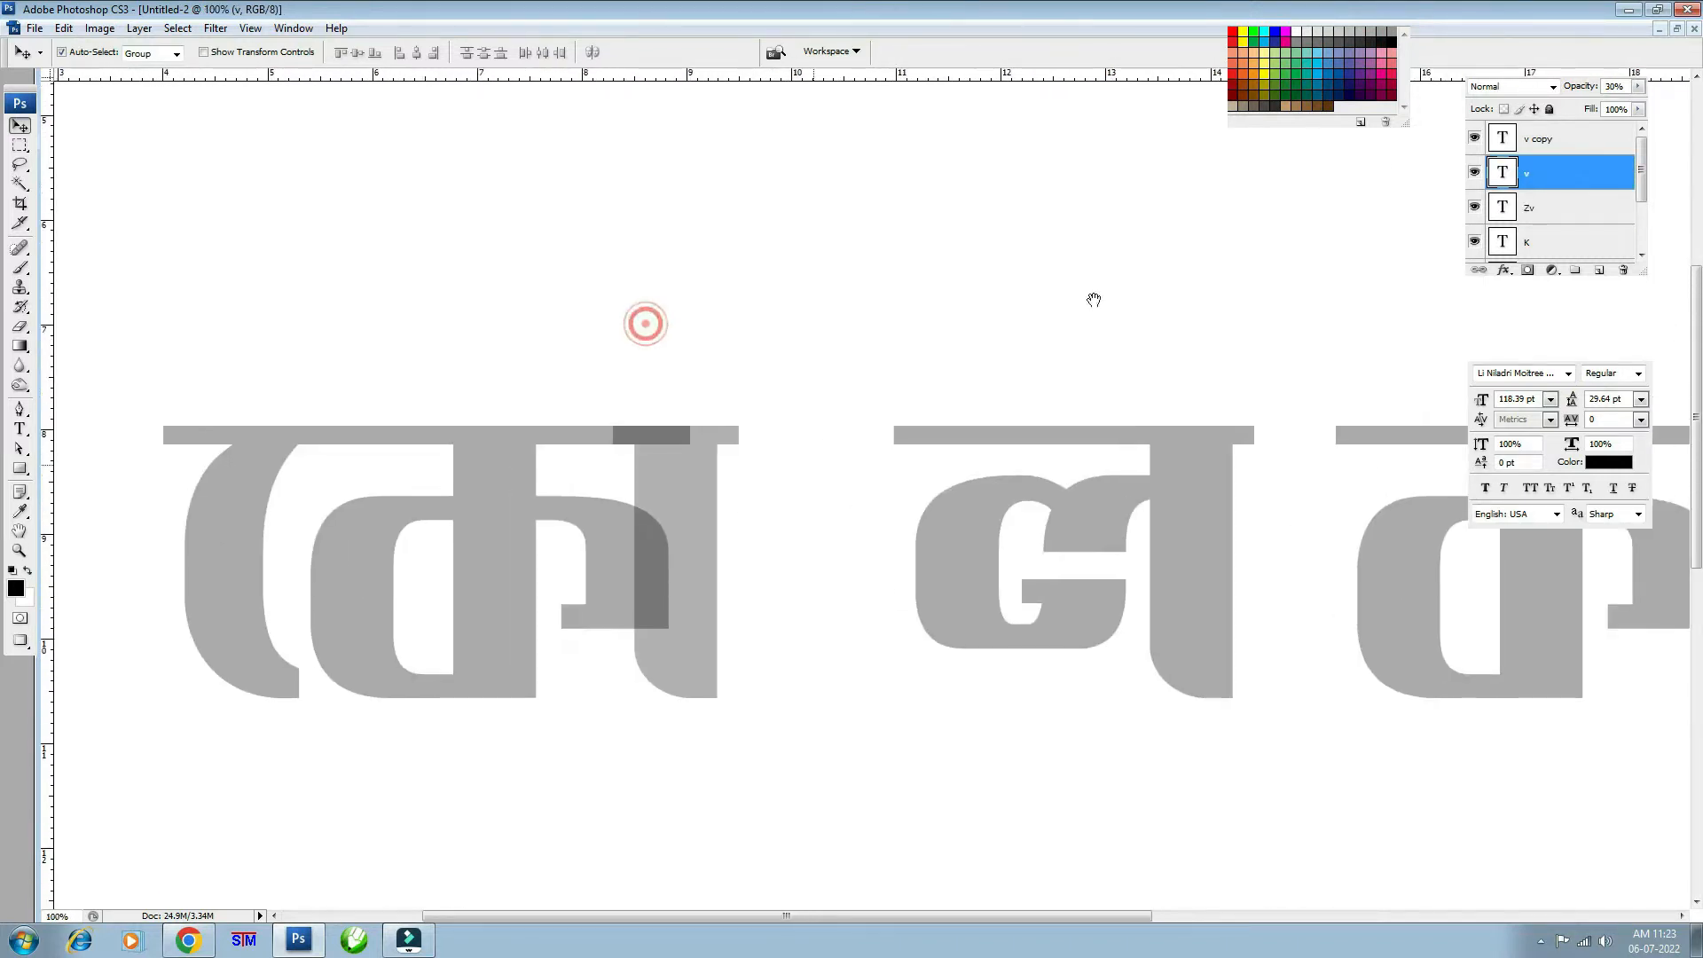
- Rasterize the া bar layer and delete its headline part
{"action": "right_click", "coordinate": [1555, 185]}
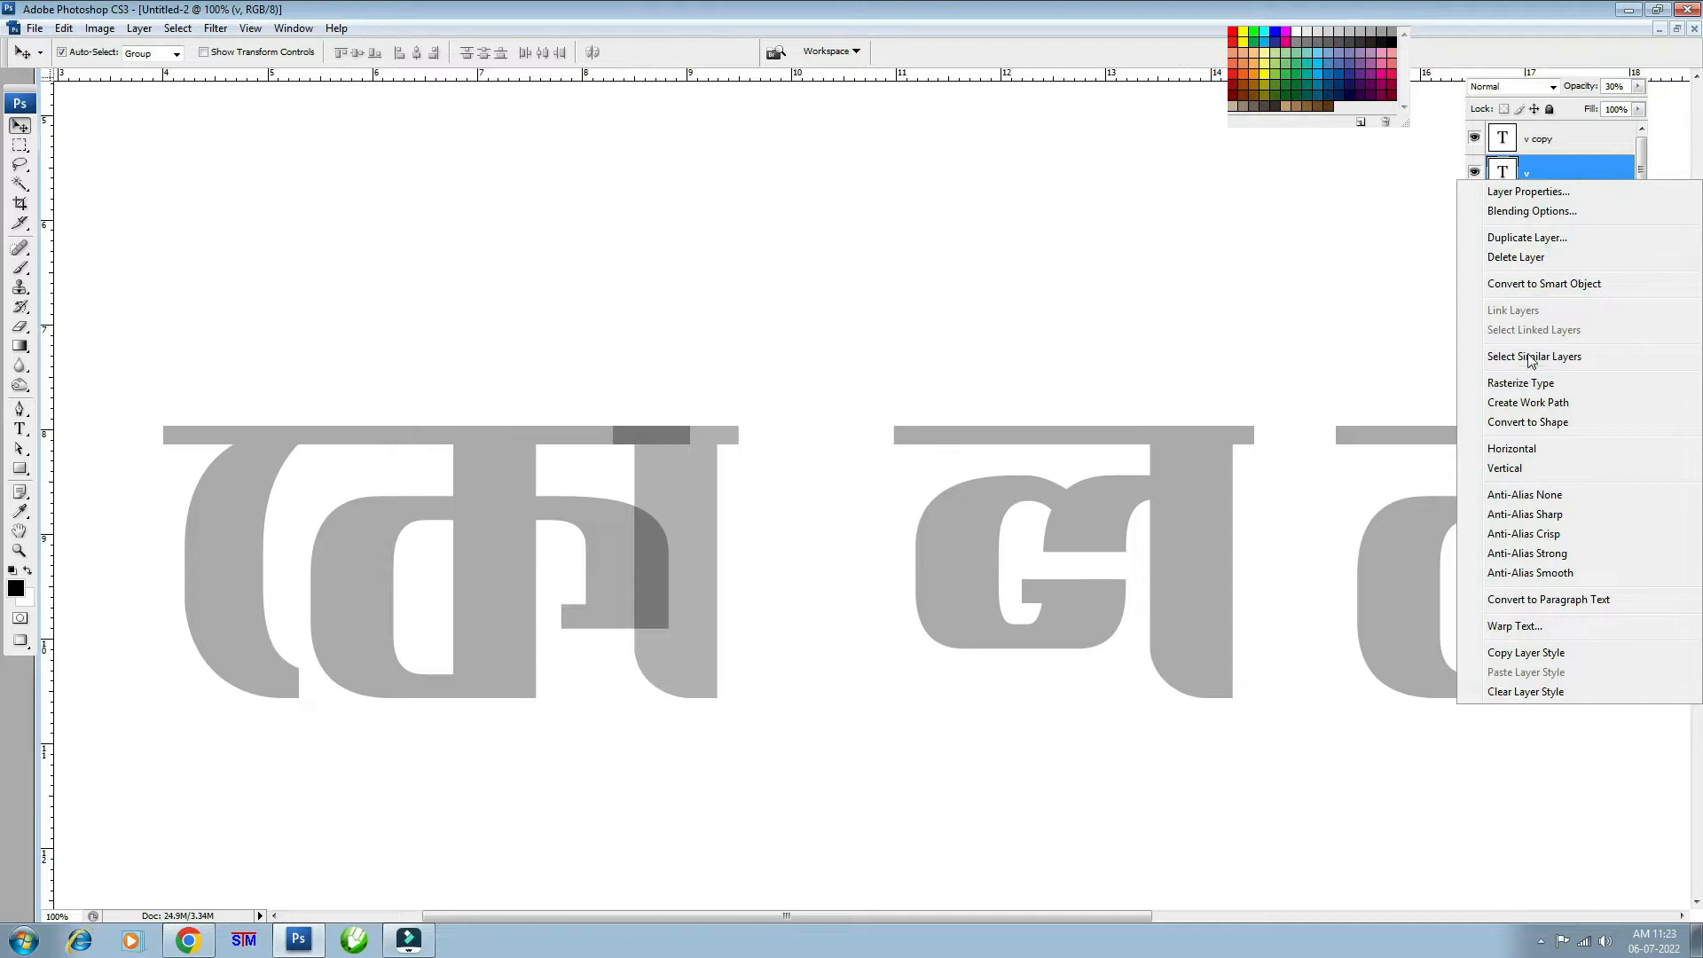
{"action": "left_click", "coordinate": [1531, 382]}
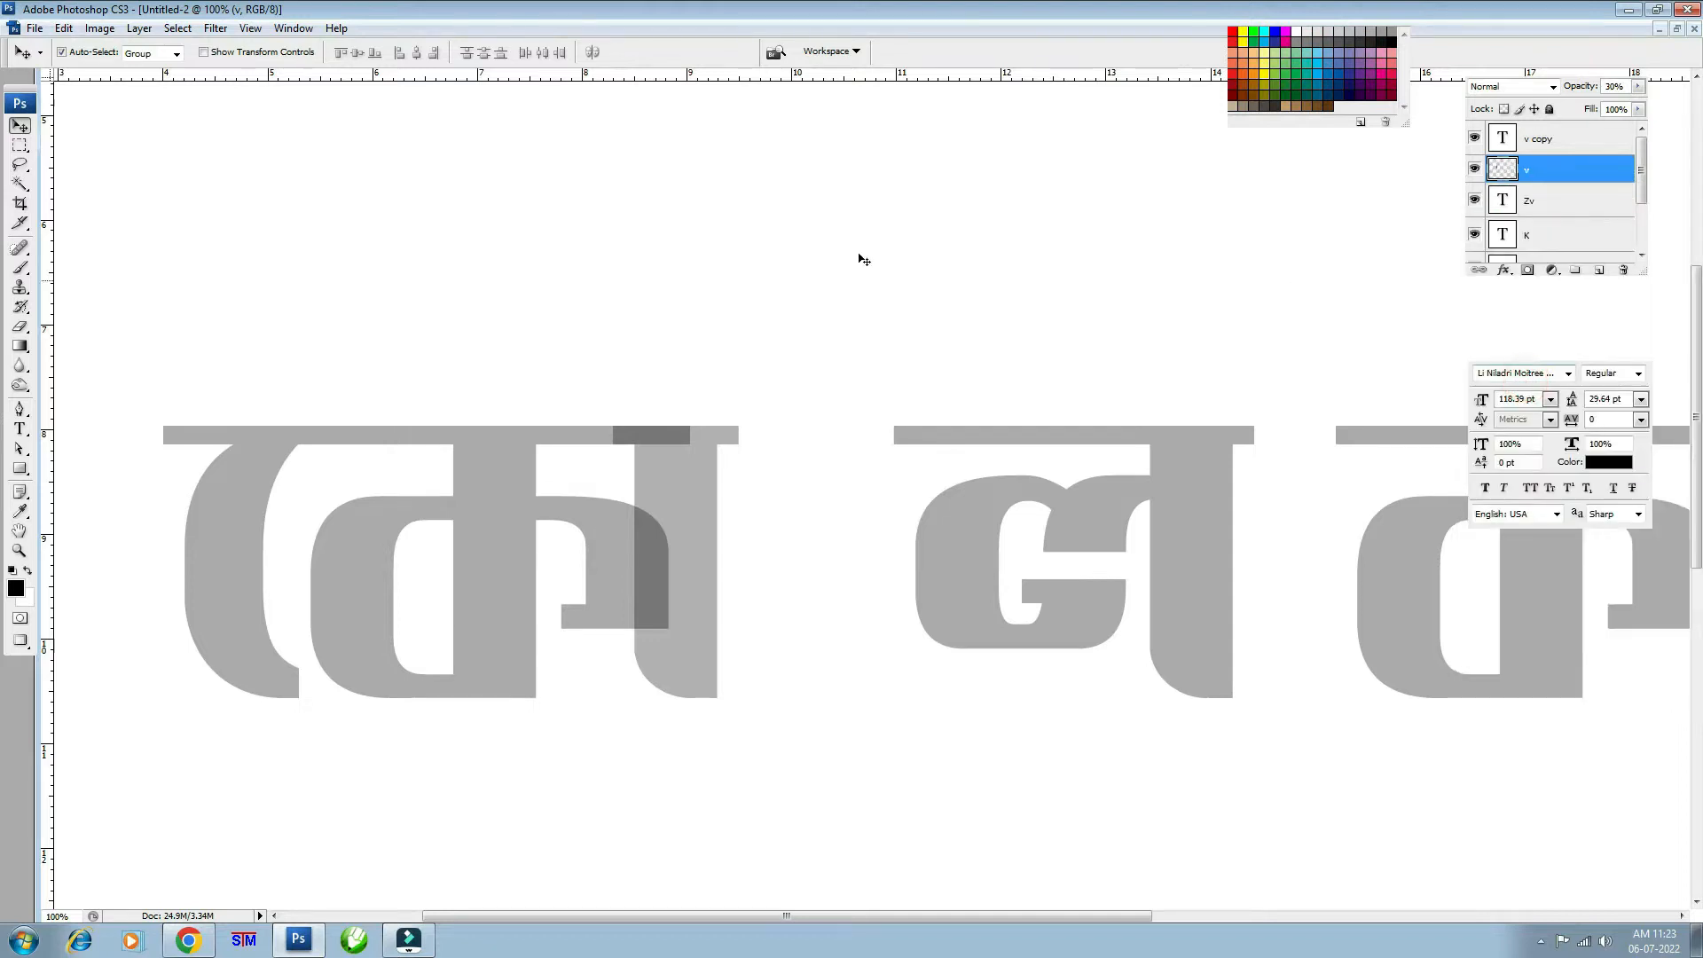
{"action": "left_click", "coordinate": [20, 145]}
{"action": "left_click_drag", "start_coordinate": [517, 331], "coordinate": [834, 450]}
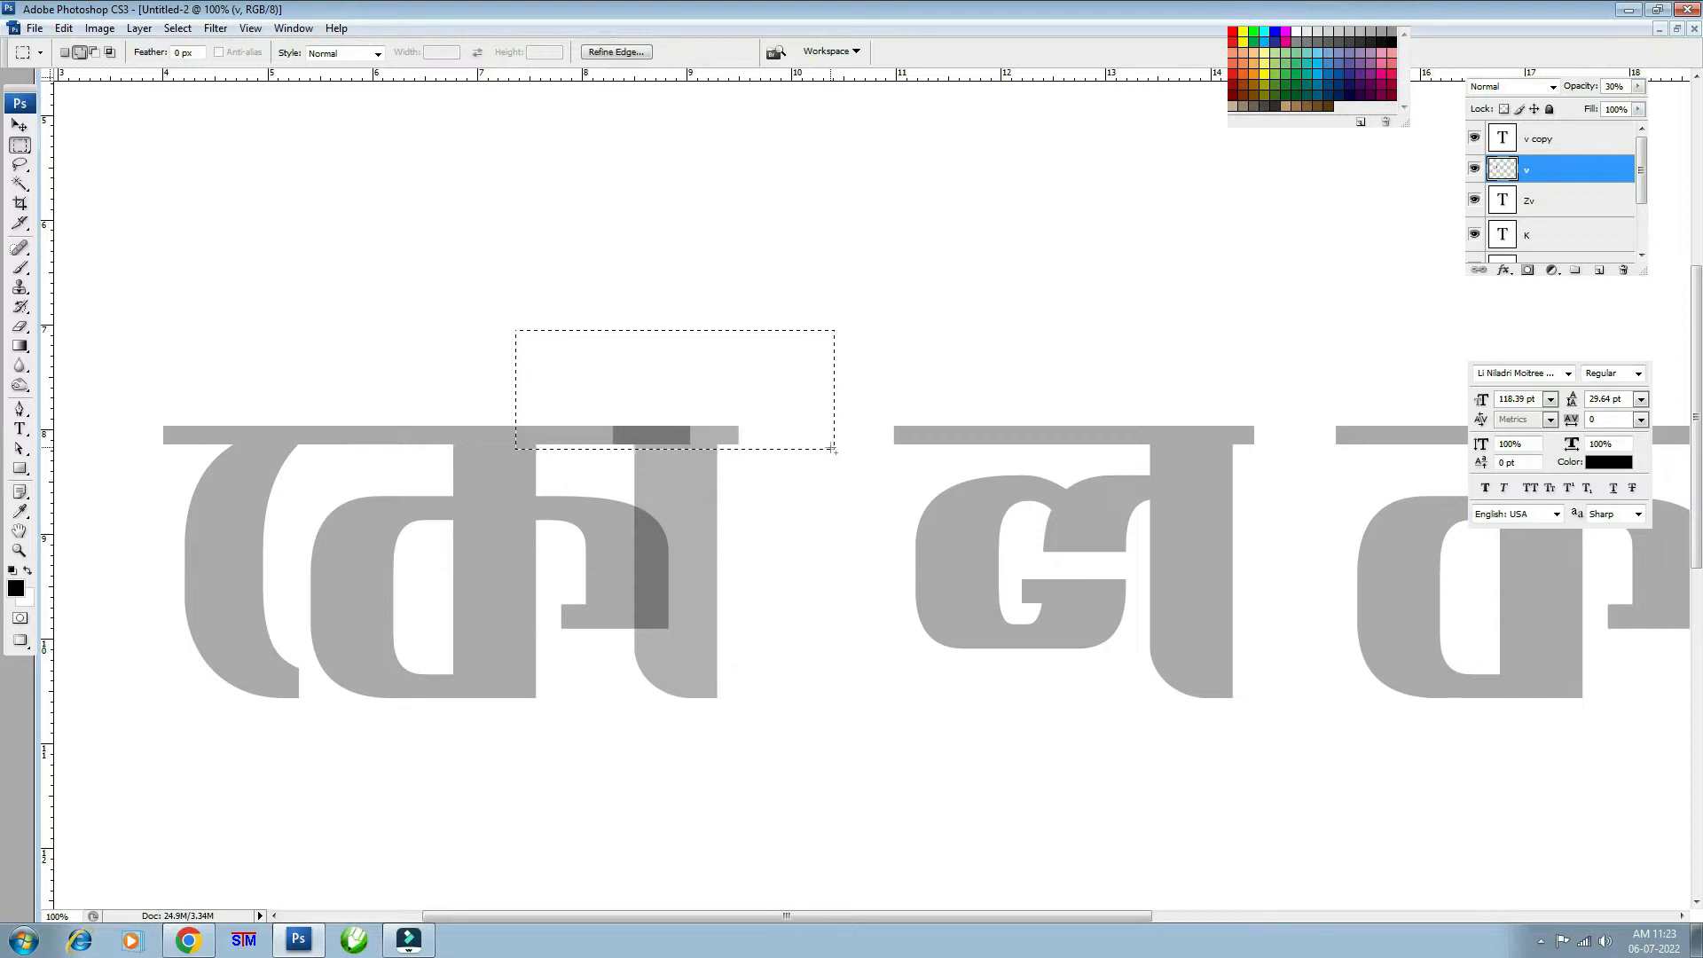
{"action": "key", "text": "Delete"}
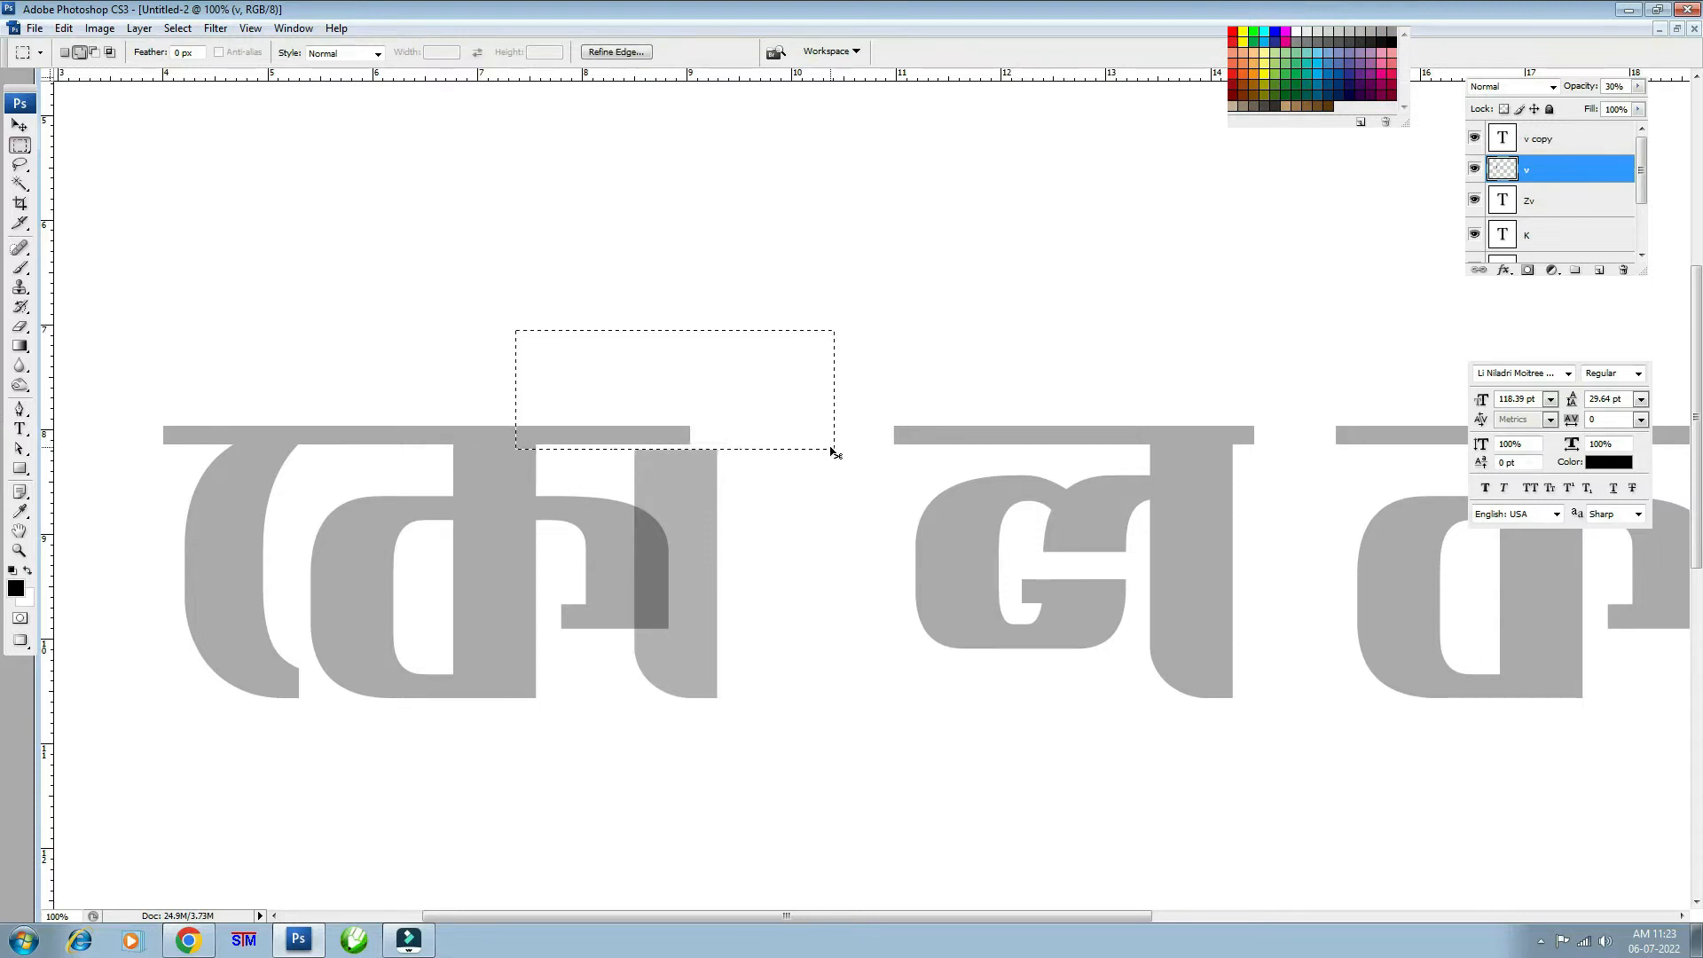
{"action": "key", "text": "ctrl+d"}
- Move the bar below the headline and stretch its top high above the lettering
{"action": "left_click", "coordinate": [19, 125]}
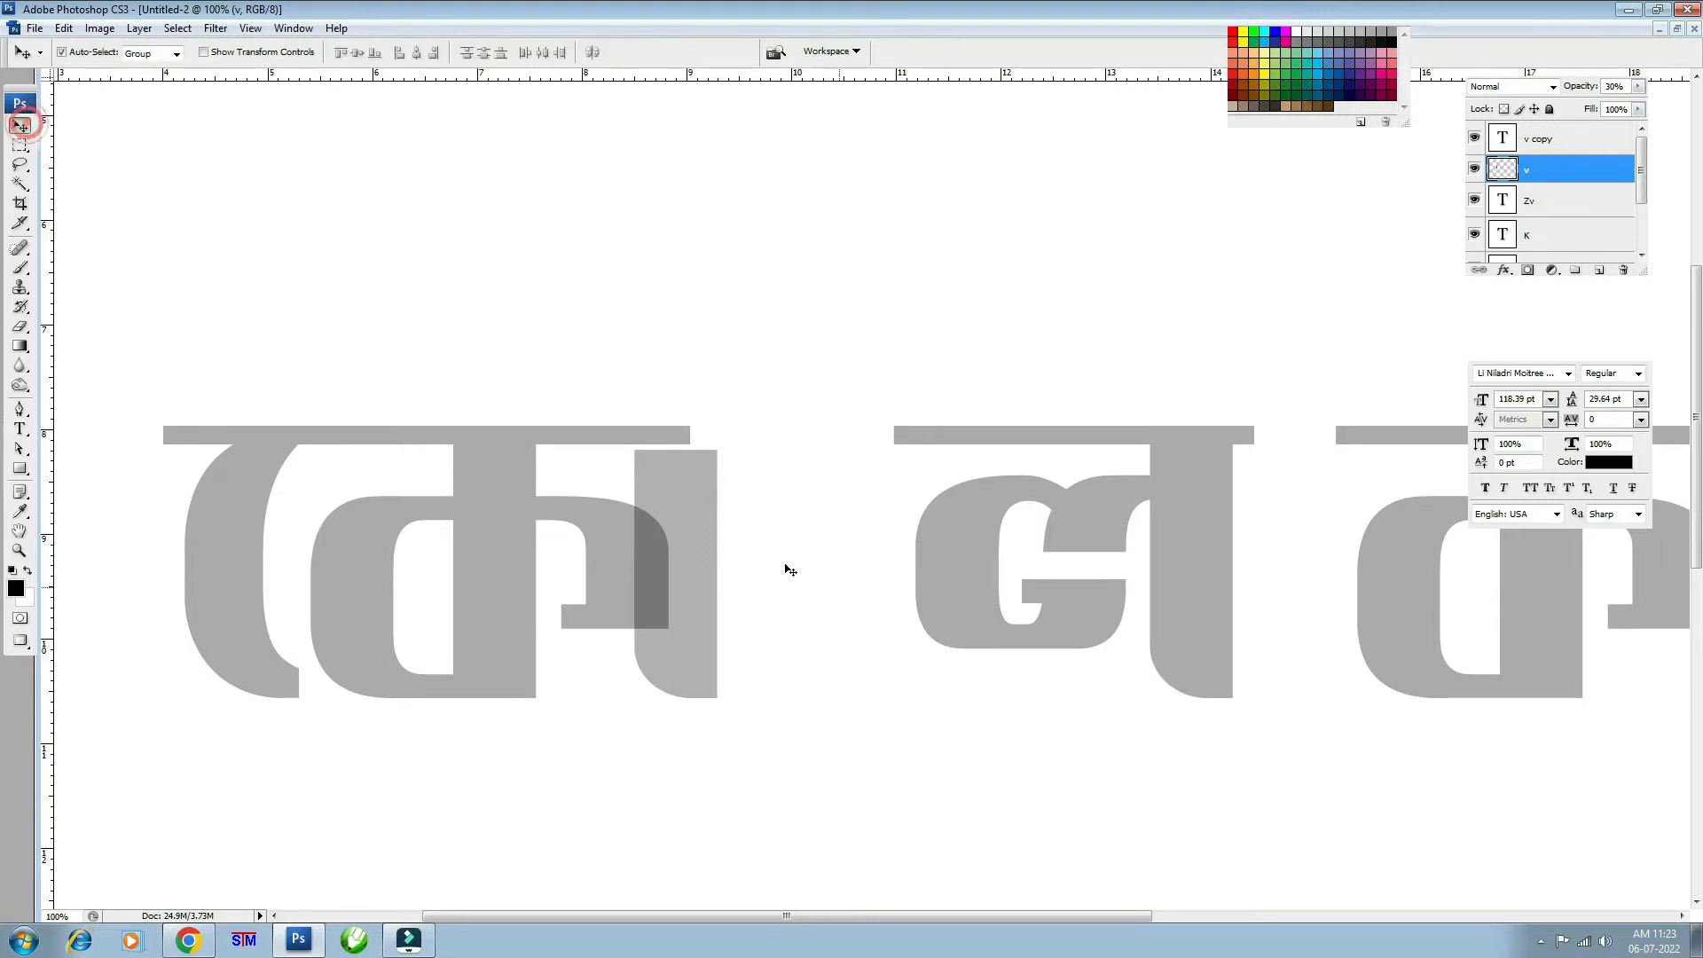
{"action": "key", "text": "ctrl+t"}
{"action": "left_click_drag", "start_coordinate": [689, 513], "coordinate": [683, 681]}
{"action": "key", "text": "Return"}
{"action": "key", "text": "m"}
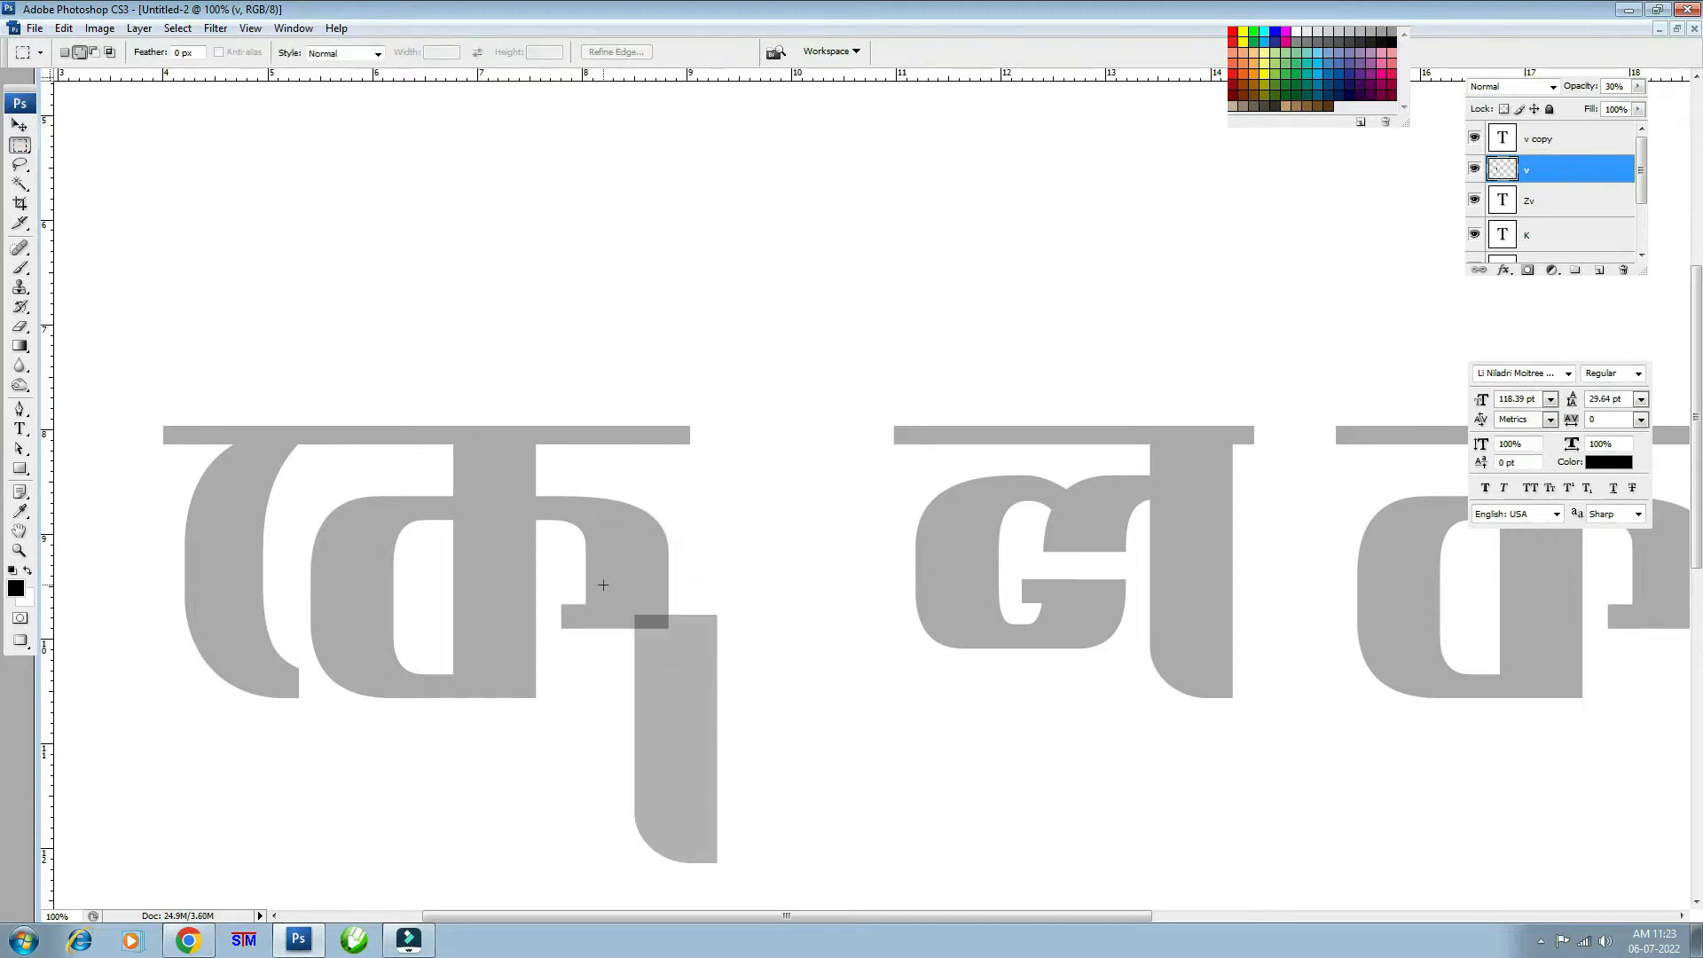
{"action": "left_click_drag", "start_coordinate": [603, 584], "coordinate": [755, 686]}
{"action": "key", "text": "ctrl+t"}
{"action": "left_click_drag", "start_coordinate": [674, 586], "coordinate": [743, 352]}
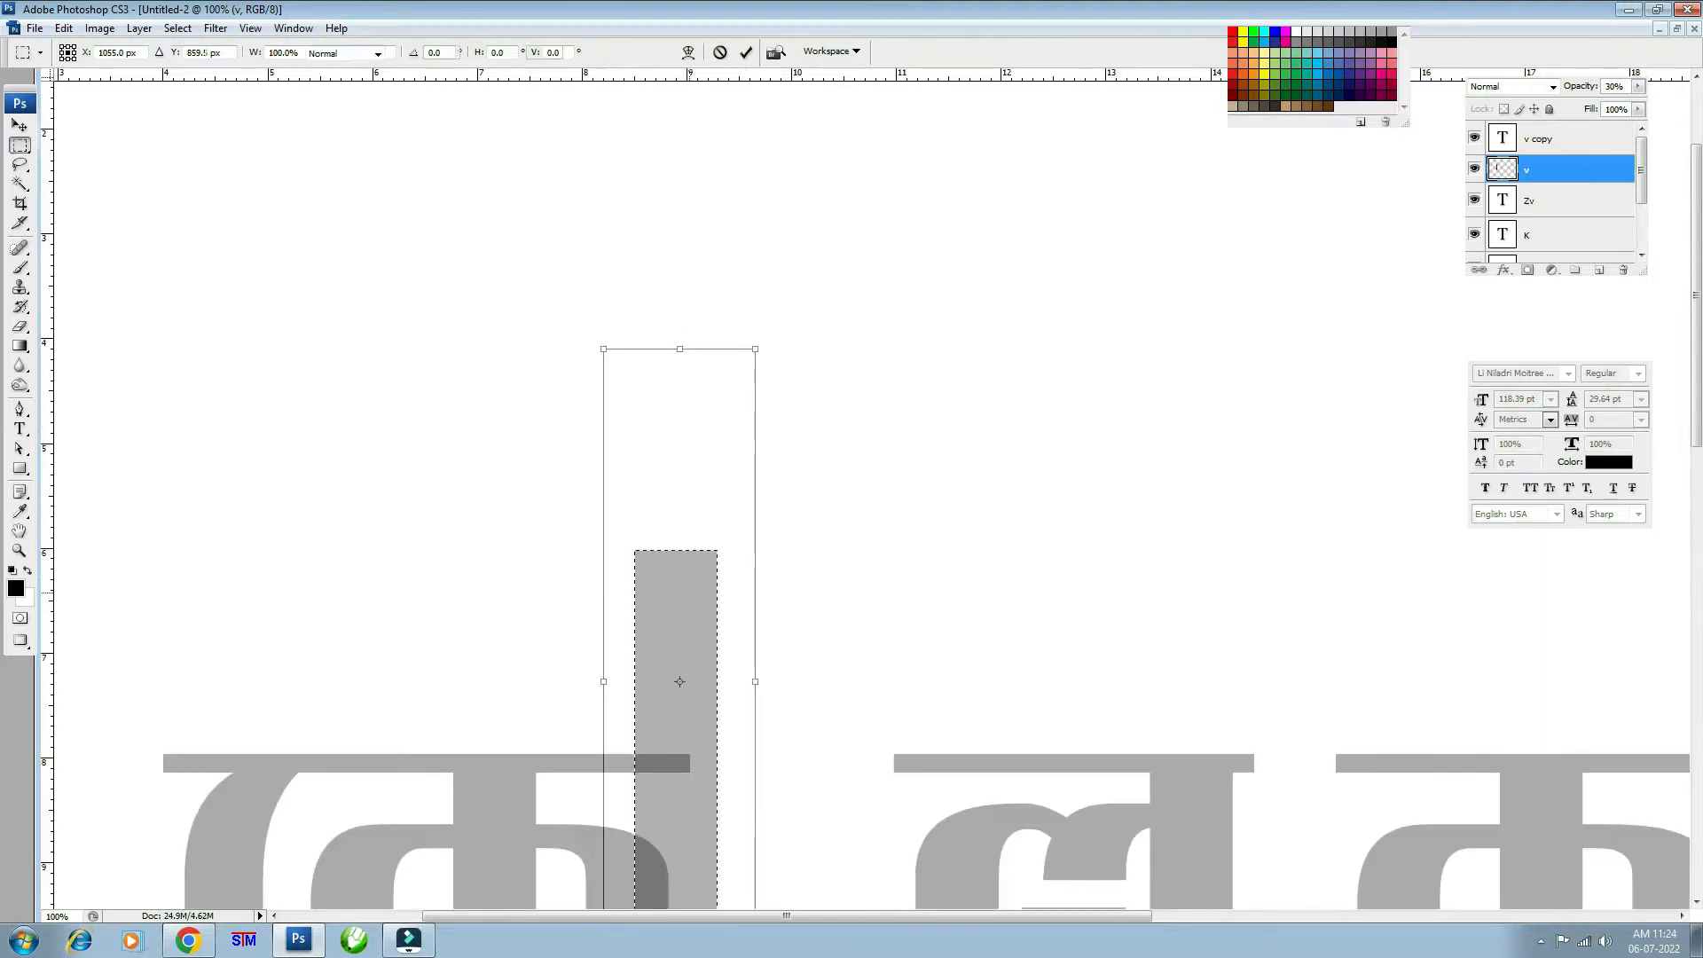
{"action": "key", "text": "Return"}
{"action": "key", "text": "ctrl+d"}
- Slide ল left so it abuts the tall bar
{"action": "left_click_drag", "start_coordinate": [737, 658], "coordinate": [756, 499]}
{"action": "key", "text": "ctrl+minus"}
{"action": "key", "text": "v"}
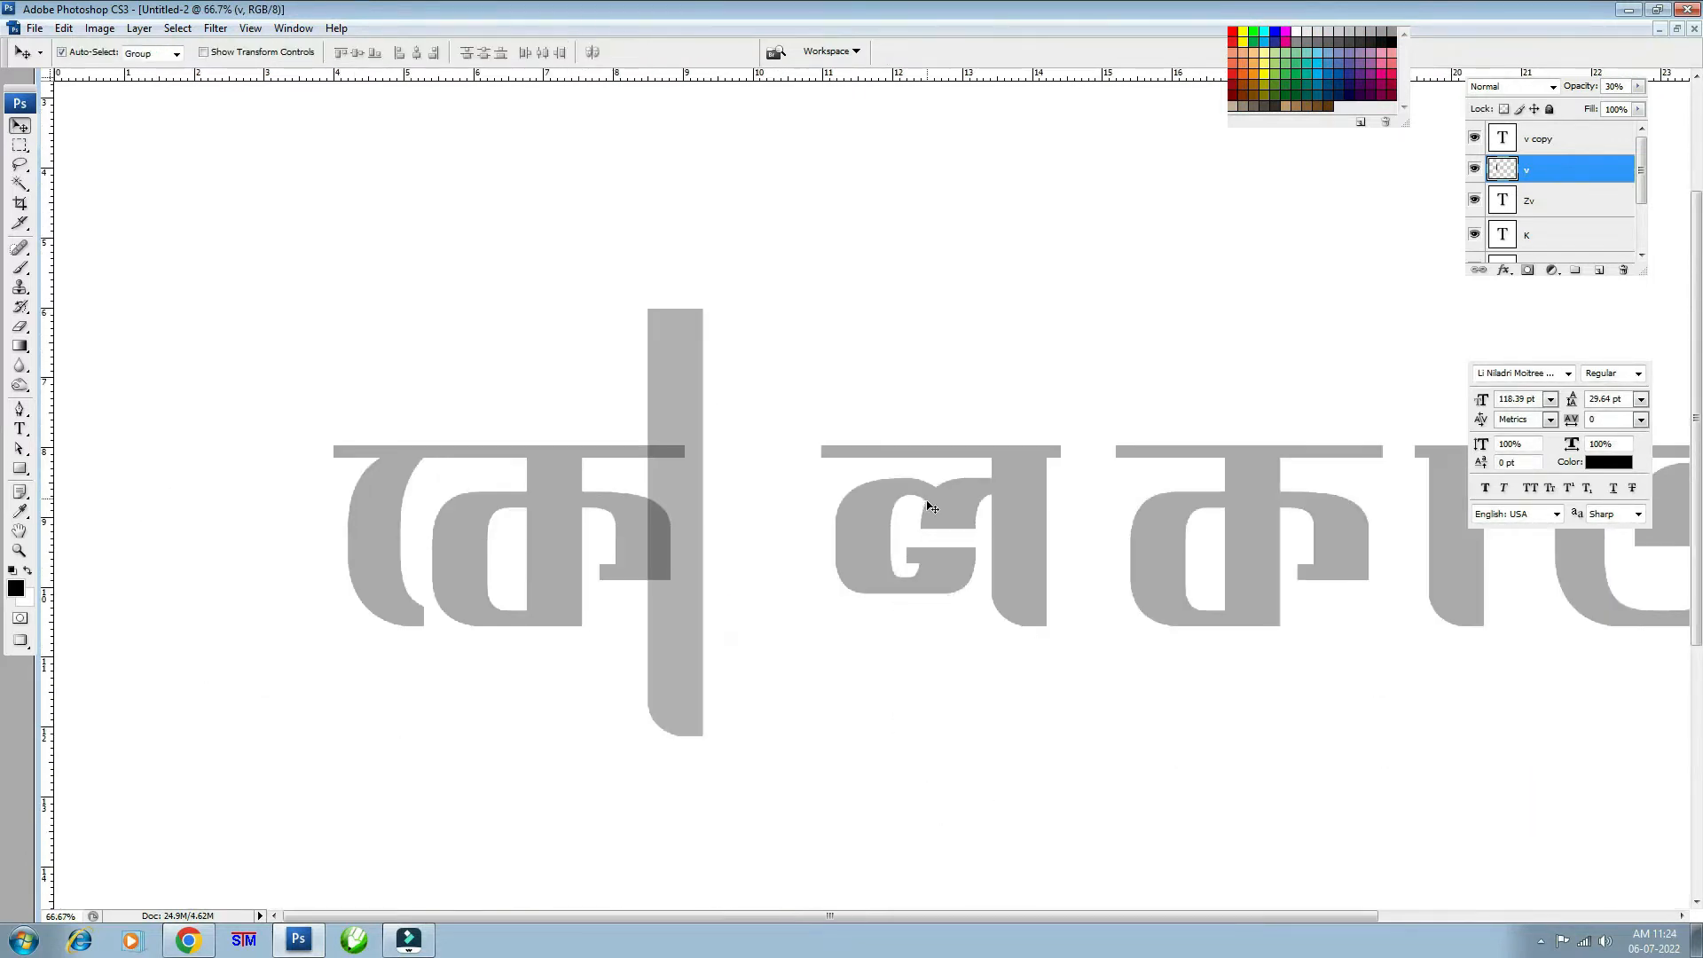
{"action": "left_click_drag", "start_coordinate": [947, 521], "coordinate": [817, 520]}
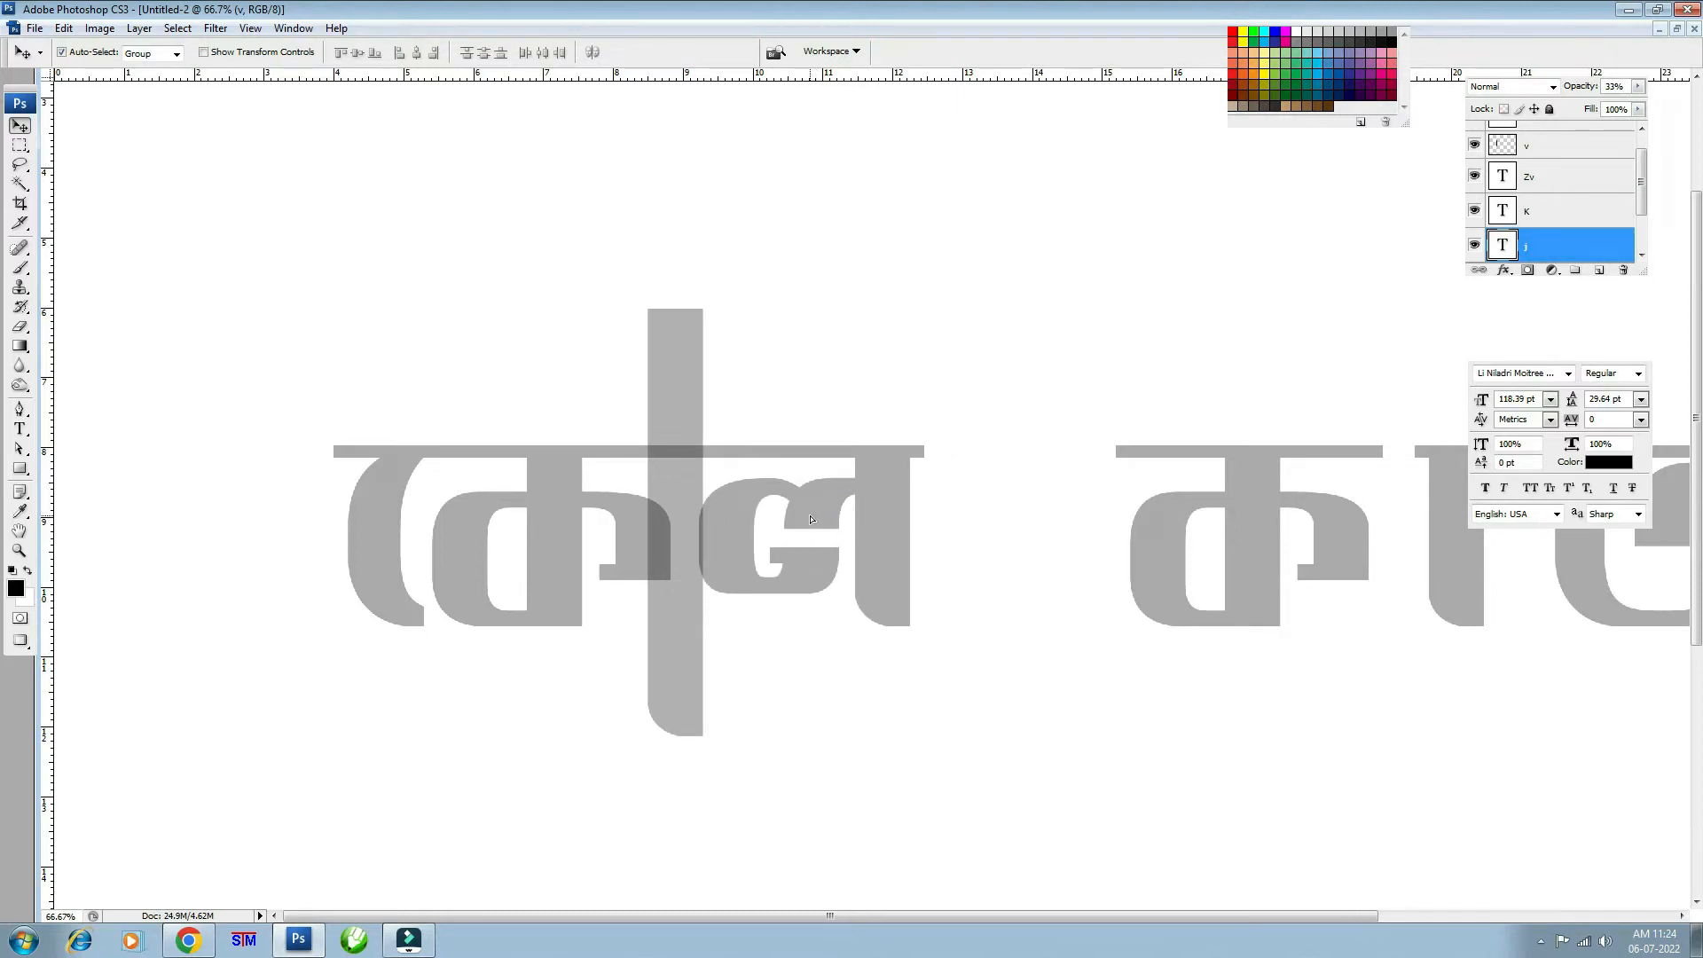
- Nudge ল into place with the arrow keys and slide ক left against ল
{"action": "key", "text": "Left"}
{"action": "key", "text": "Left"}
{"action": "key", "text": "Left"}
{"action": "key", "text": "Left"}
{"action": "key", "text": "Right"}
{"action": "key", "text": "Right"}
{"action": "key", "text": "Right"}
{"action": "key", "text": "Right"}
{"action": "key", "text": "Right"}
{"action": "key", "text": "Right"}
{"action": "key", "text": "Right"}
{"action": "key", "text": "Right"}
{"action": "key", "text": "Right"}
{"action": "key", "text": "Right"}
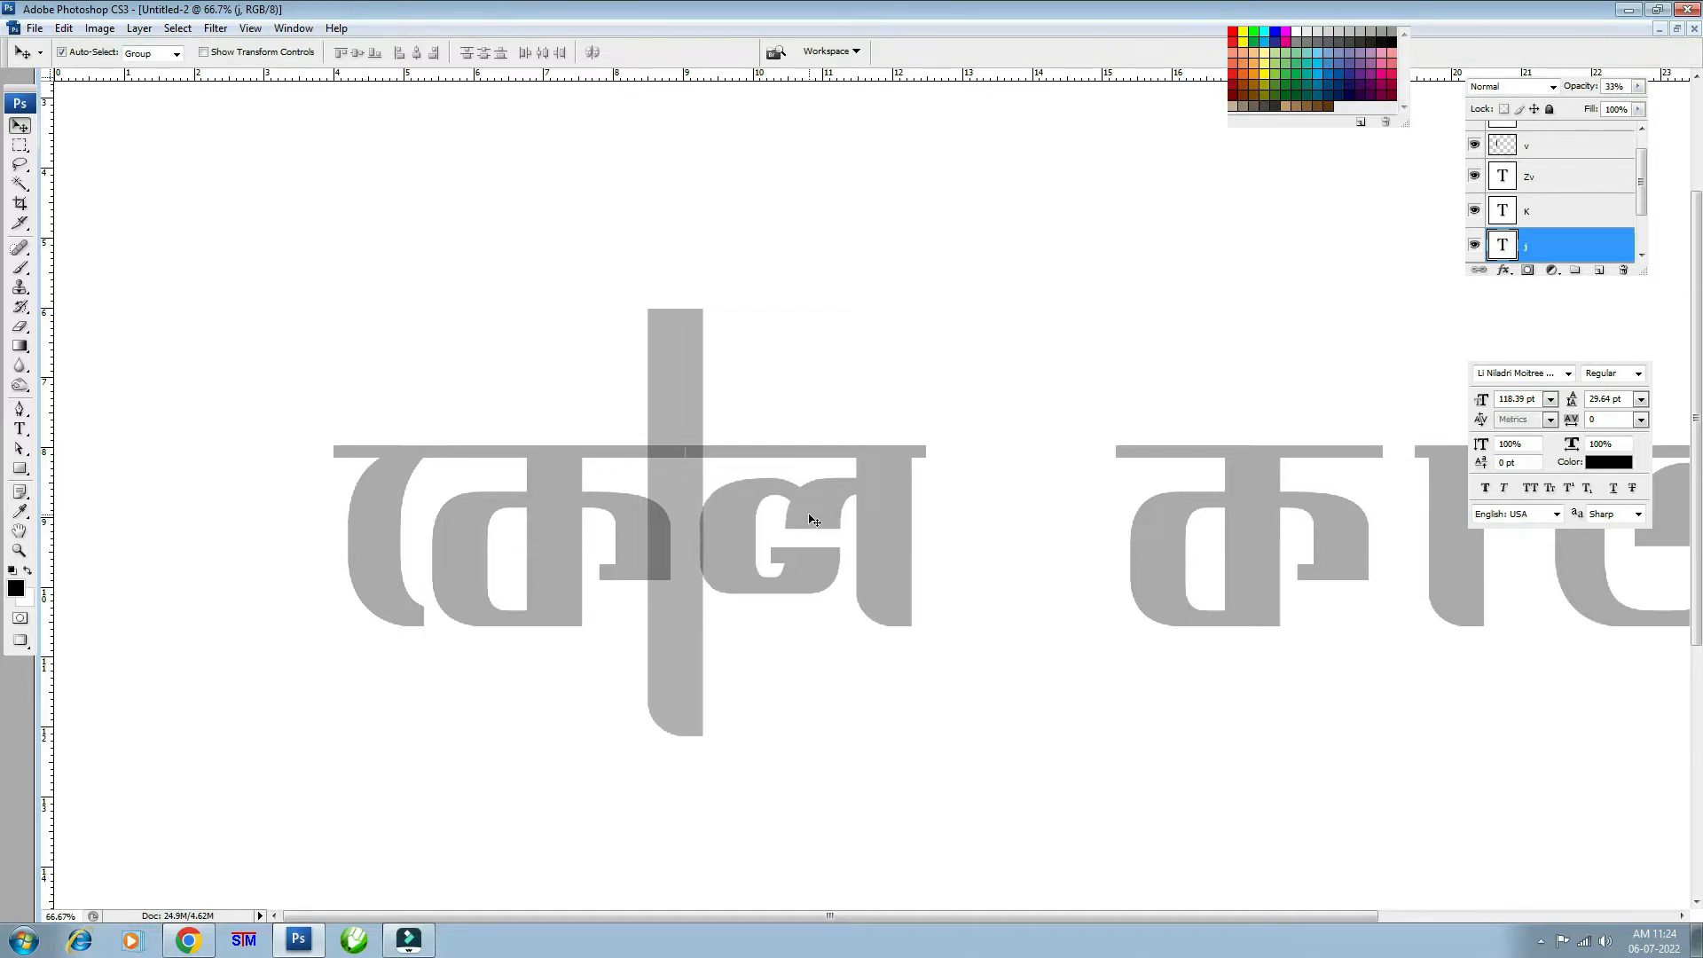
{"action": "key", "text": "Right"}
{"action": "key", "text": "Right"}
{"action": "key", "text": "Right"}
{"action": "key", "text": "Right"}
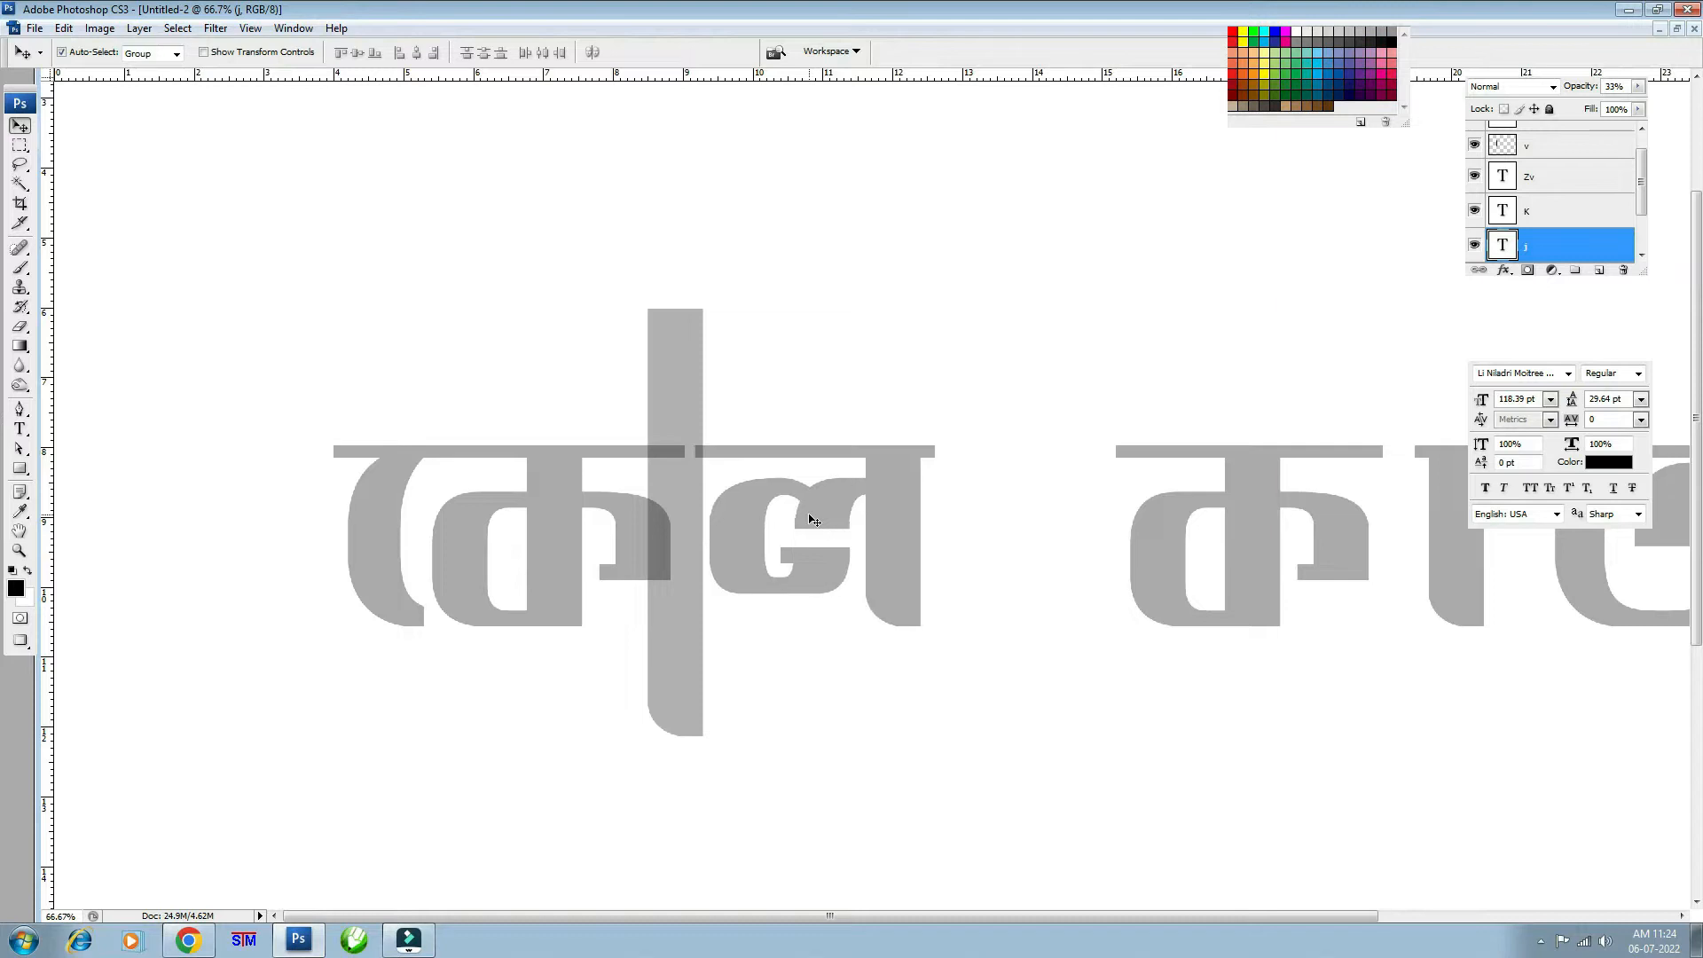
{"action": "key", "text": "ctrl+plus"}
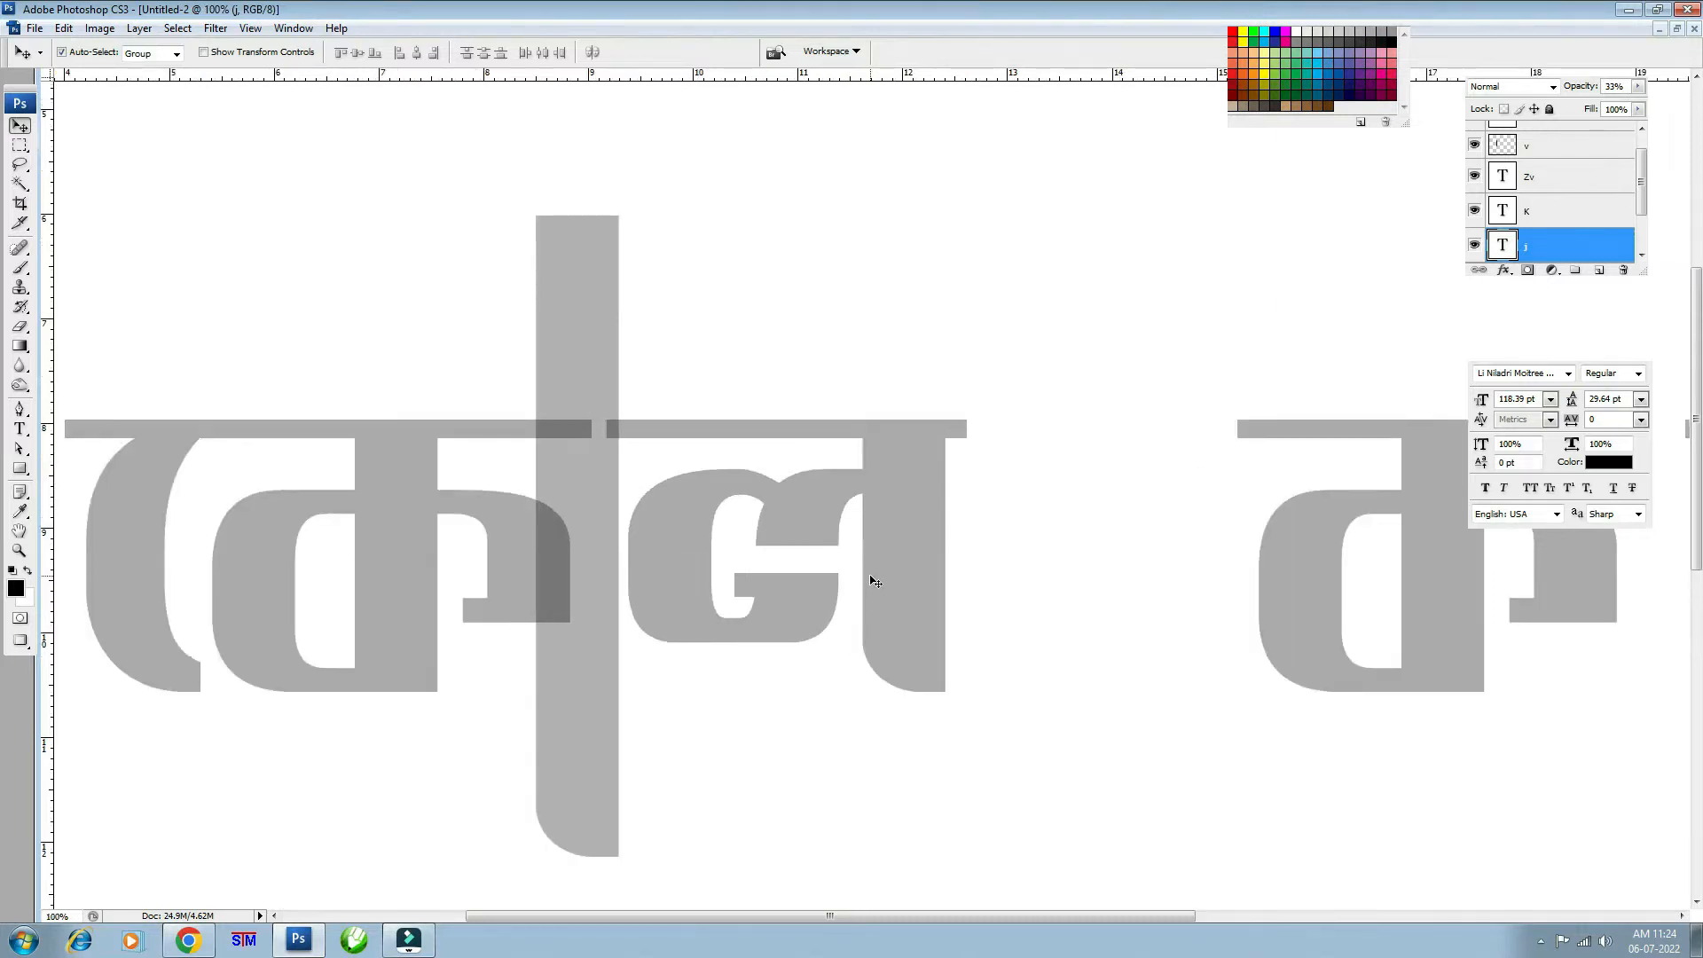
{"action": "key", "text": "ctrl+minus"}
{"action": "left_click_drag", "start_coordinate": [1252, 512], "coordinate": [1070, 498]}
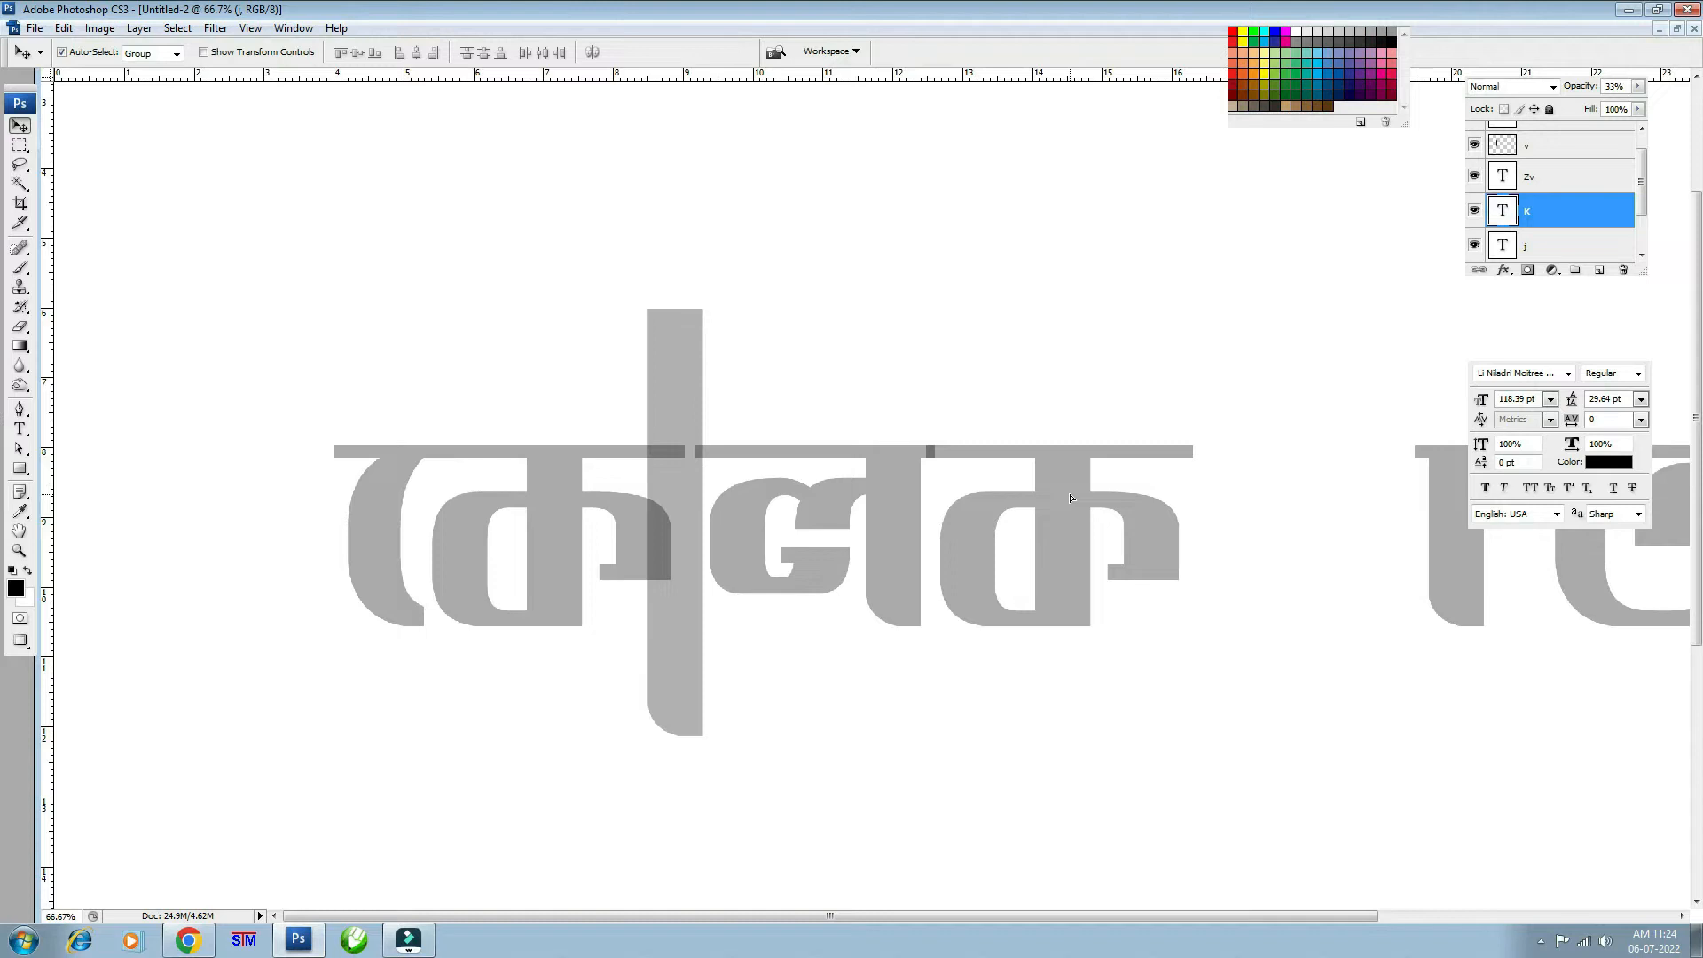
- Rasterize the ক layer and delete the right part of its headline
{"action": "right_click", "coordinate": [1554, 216]}
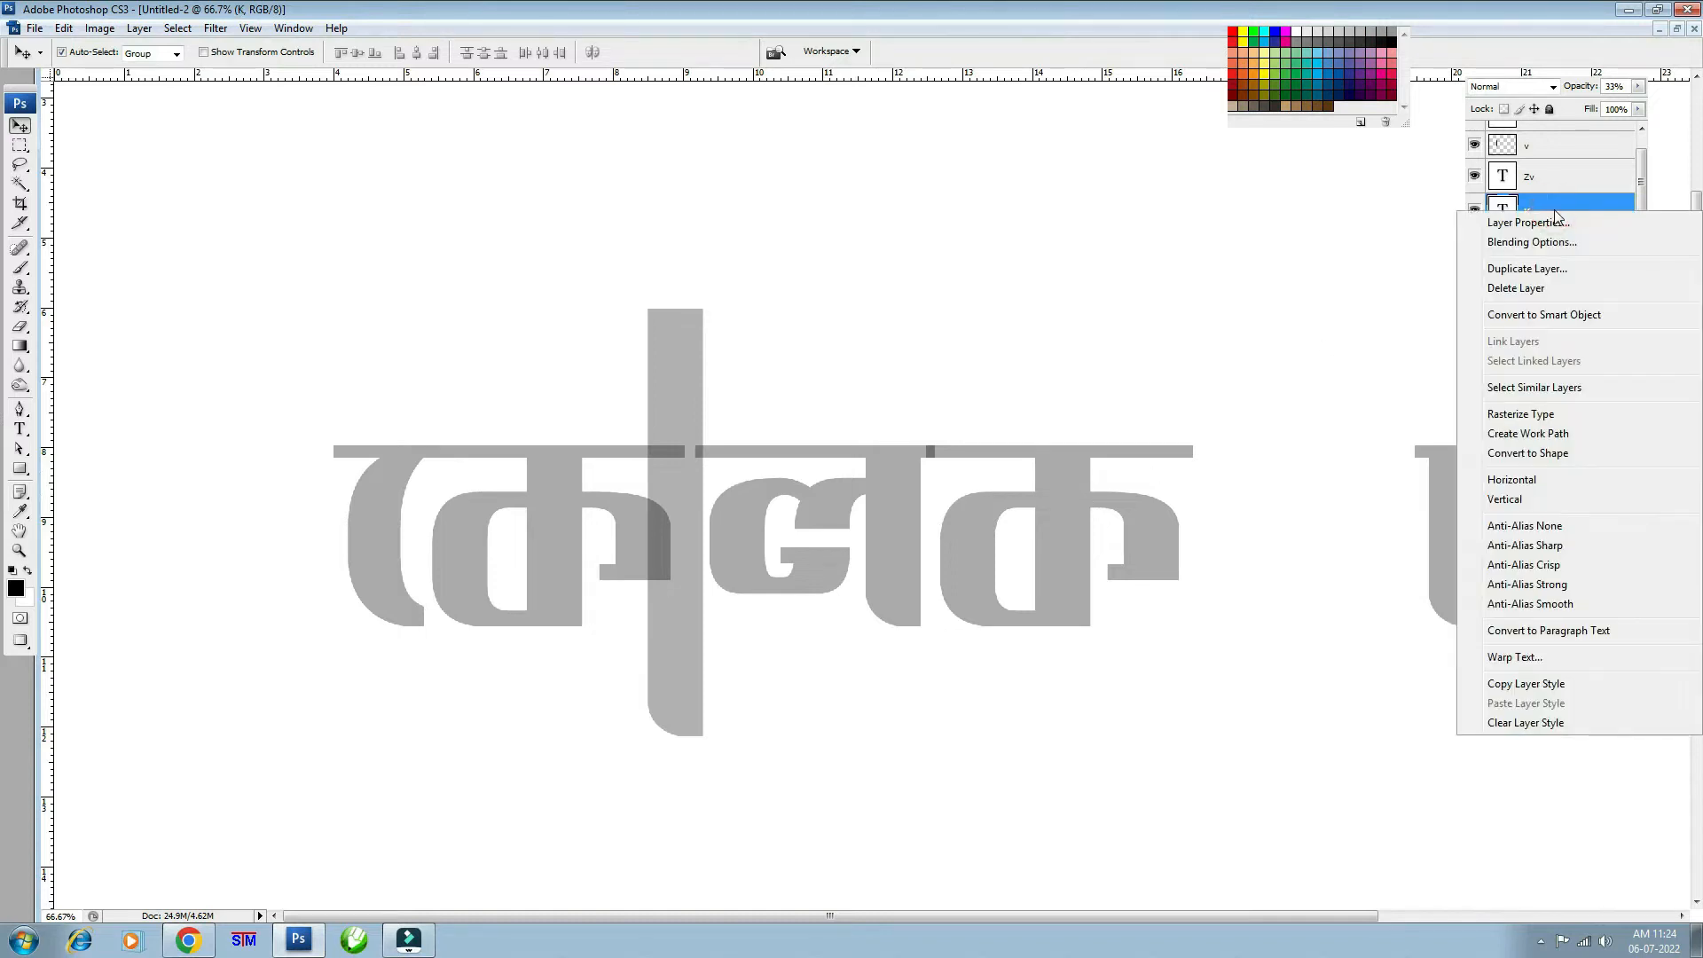
{"action": "left_click", "coordinate": [1525, 409]}
{"action": "key", "text": "m"}
{"action": "left_click_drag", "start_coordinate": [864, 385], "coordinate": [1300, 462]}
{"action": "key", "text": "Delete"}
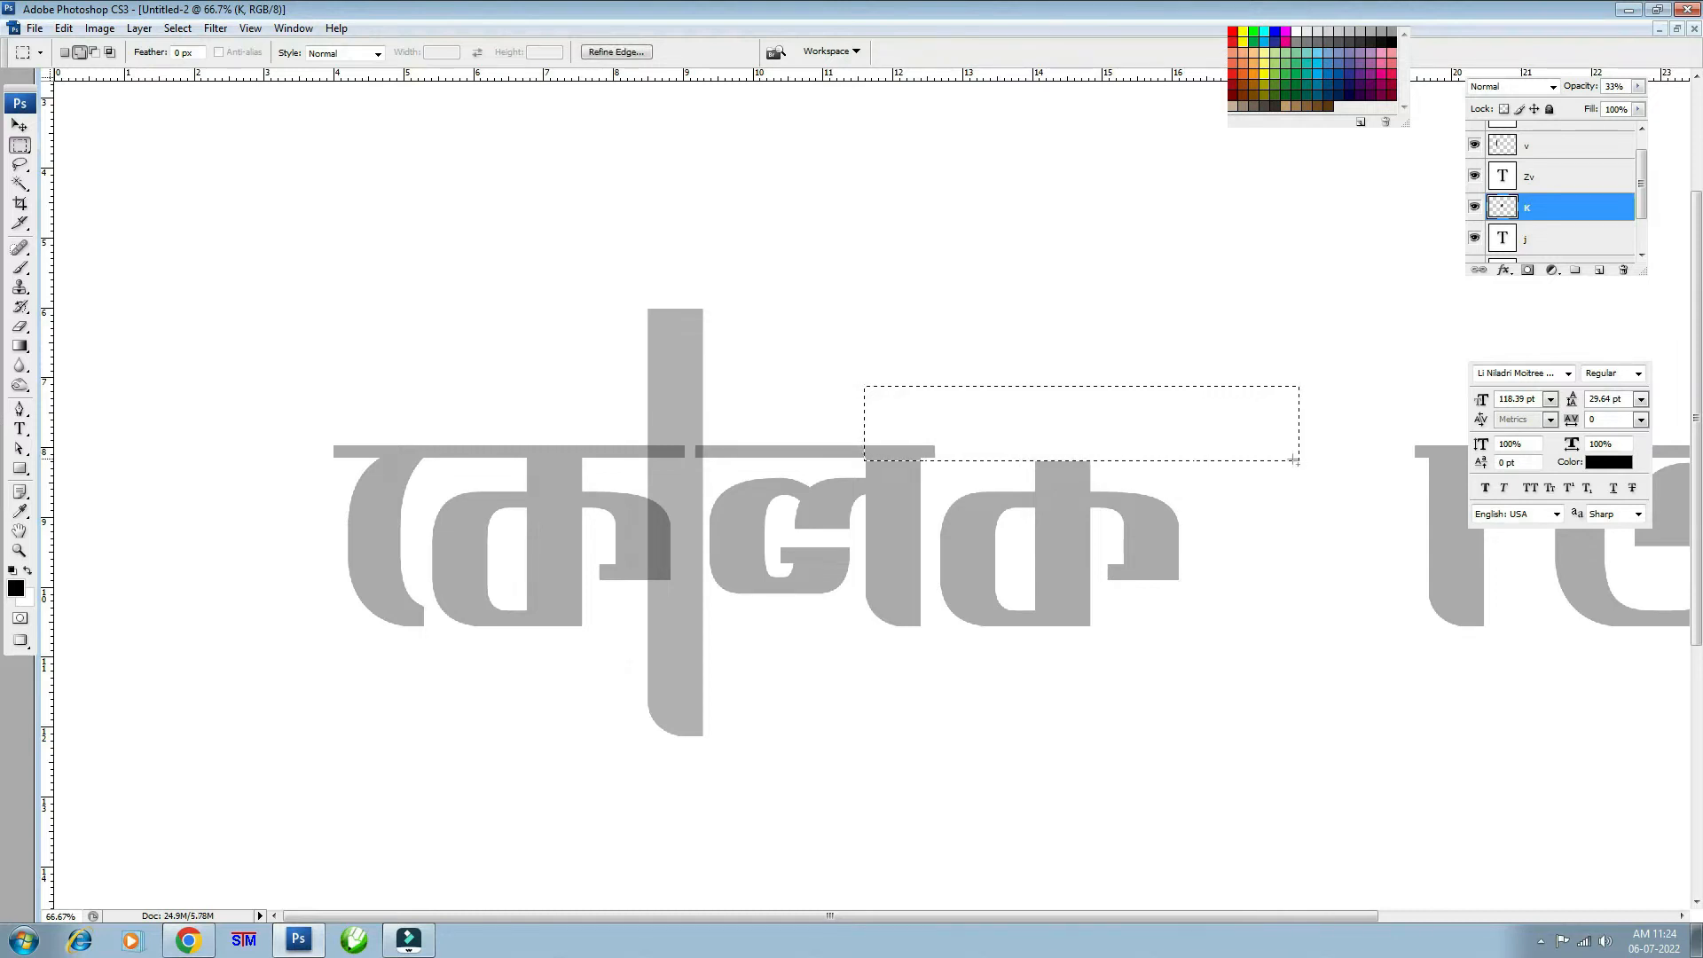
- Try stretching ক's top stem upward, then undo the stretch
{"action": "key", "text": "ctrl+plus"}
{"action": "key", "text": "v"}
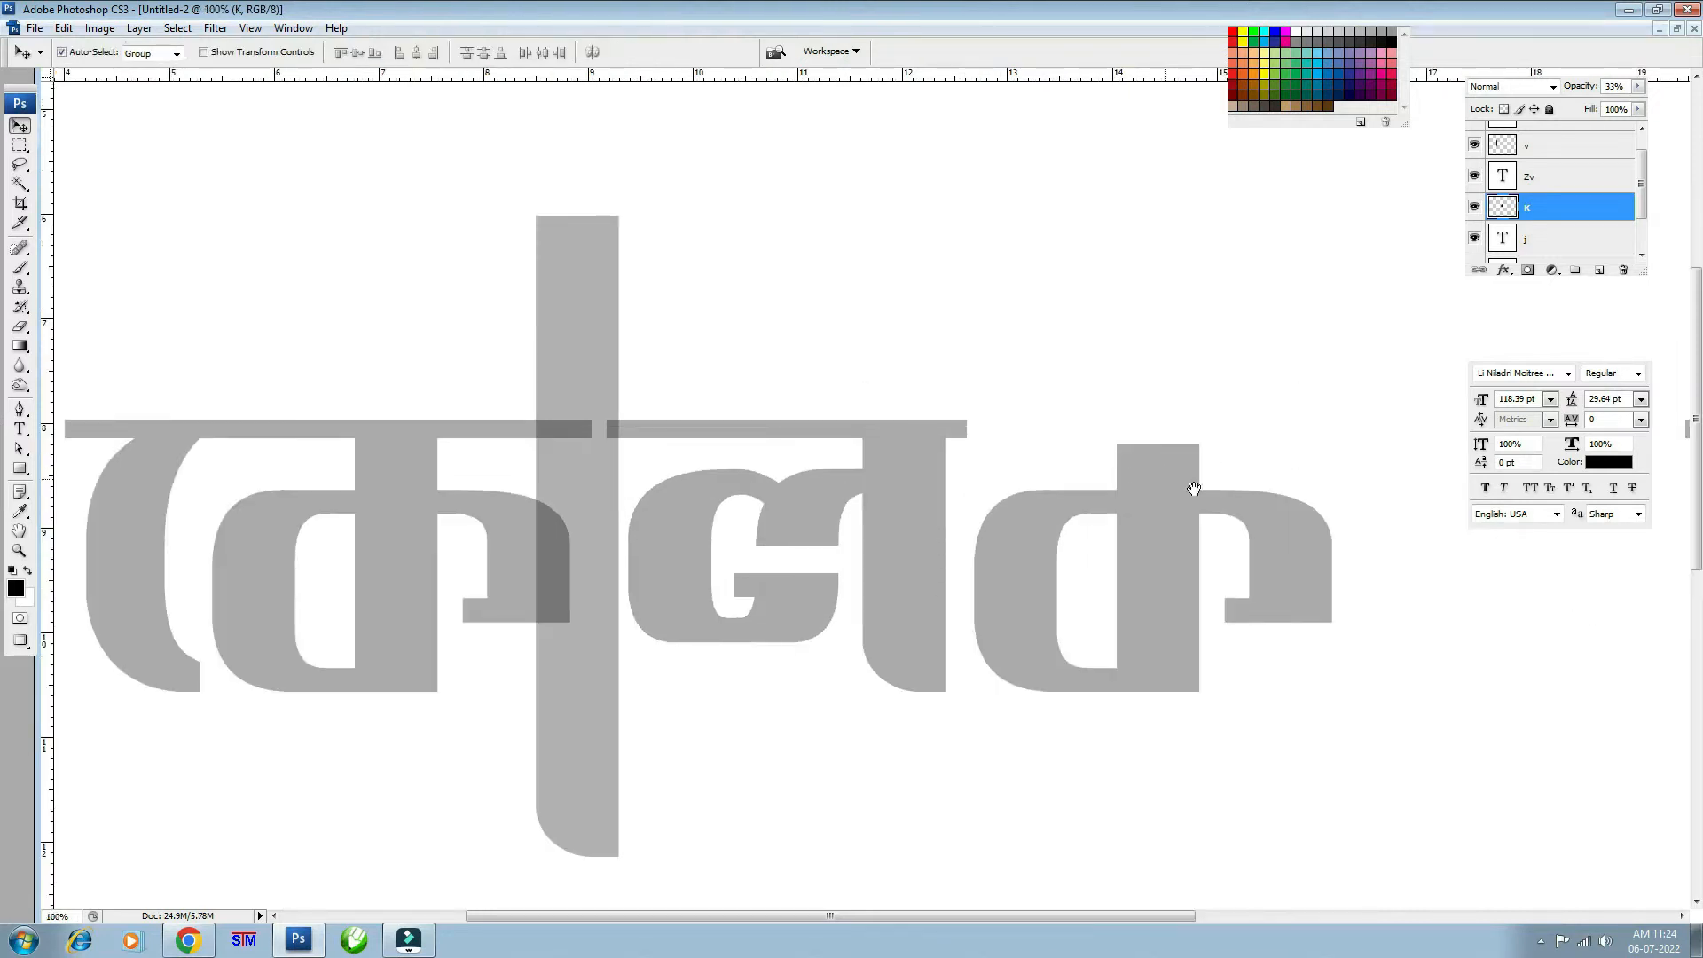
{"action": "left_click_drag", "start_coordinate": [1190, 500], "coordinate": [928, 482]}
{"action": "key", "text": "m"}
{"action": "left_click_drag", "start_coordinate": [809, 383], "coordinate": [984, 452]}
{"action": "key", "text": "ctrl+t"}
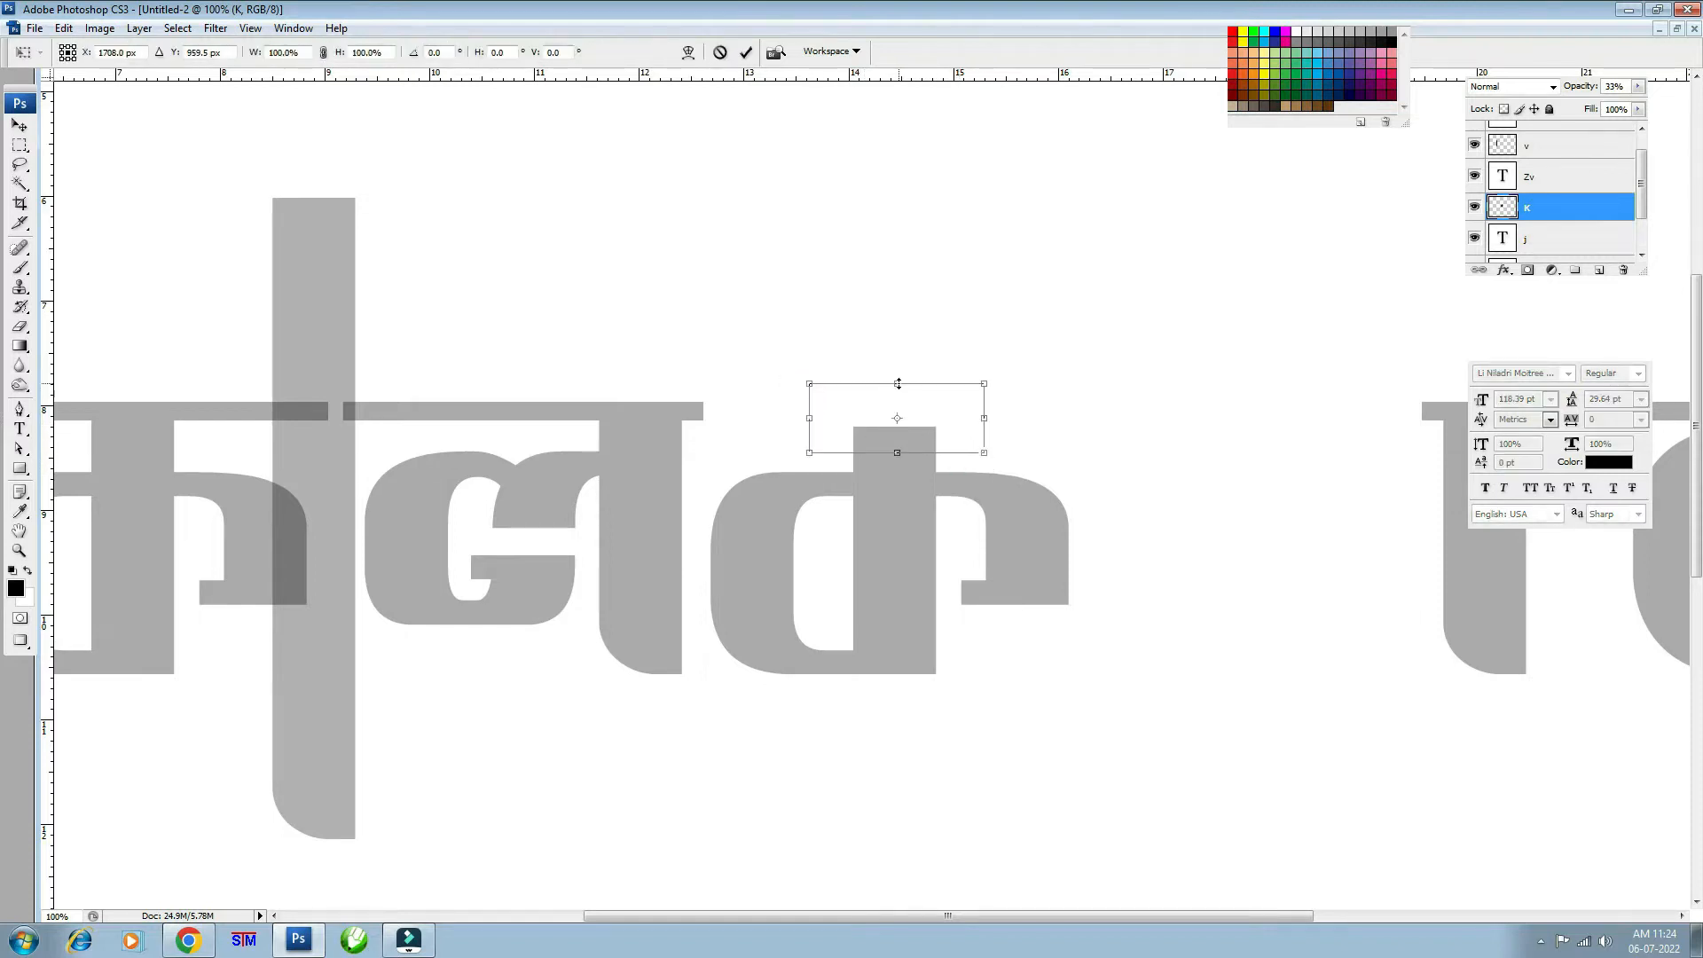
{"action": "left_click_drag", "start_coordinate": [897, 383], "coordinate": [897, 144]}
{"action": "key", "text": "ctrl+z"}
{"action": "key", "text": "Escape"}
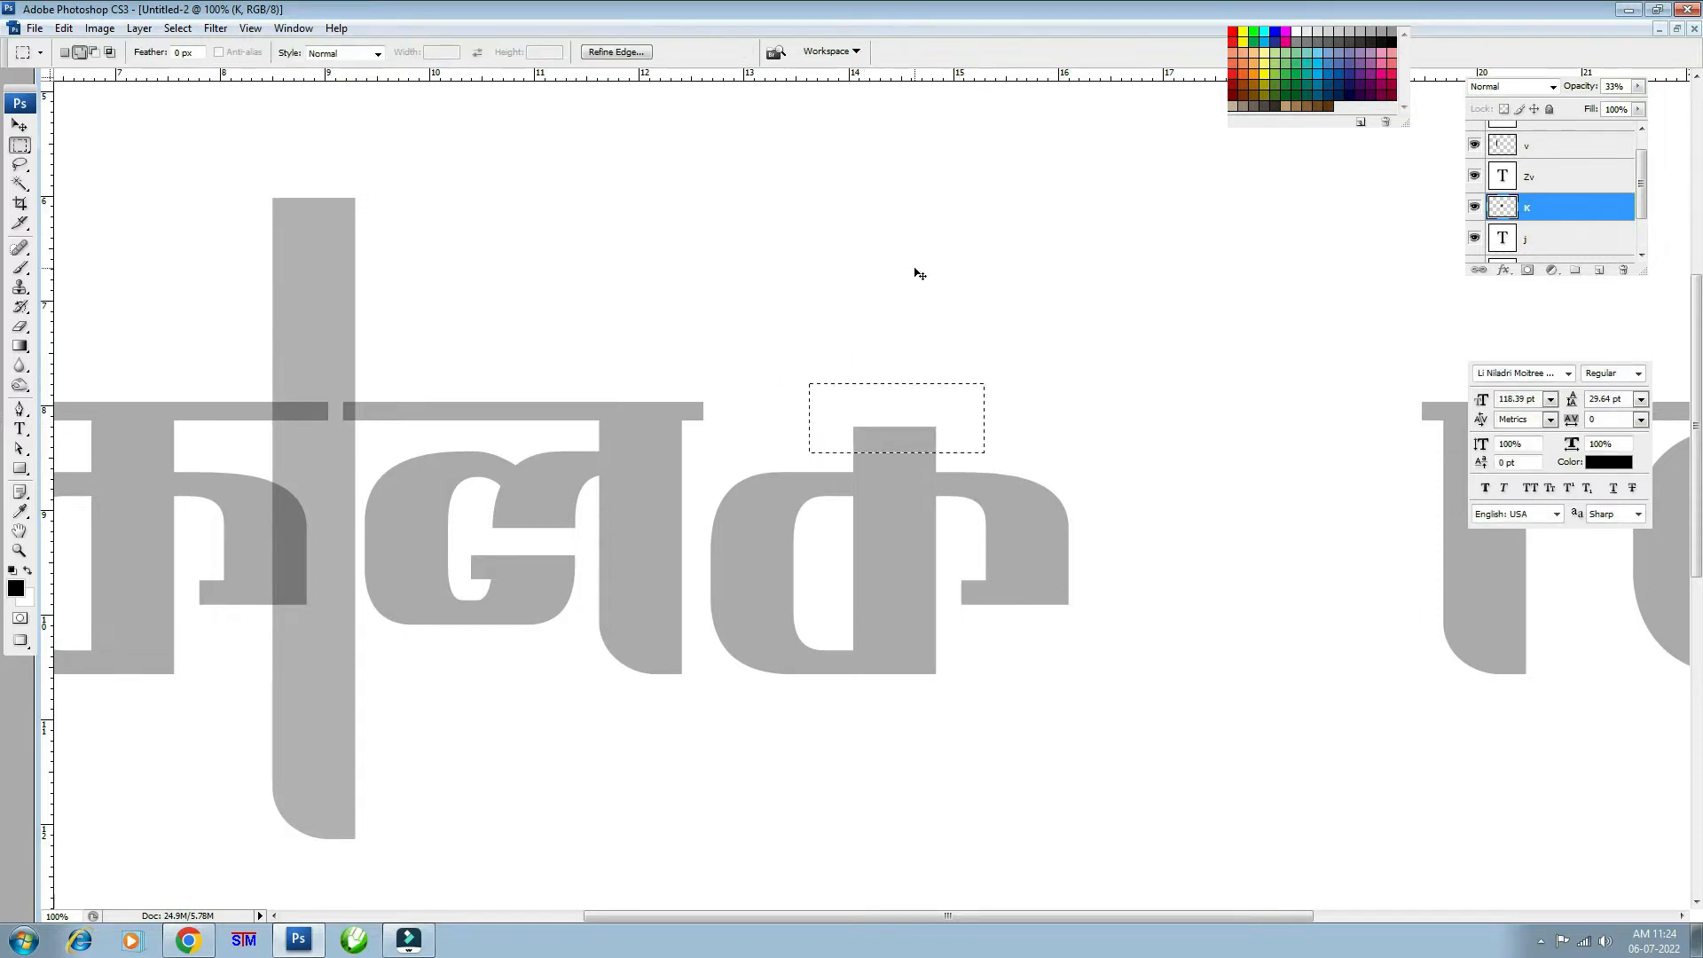
{"action": "key", "text": "ctrl+d"}
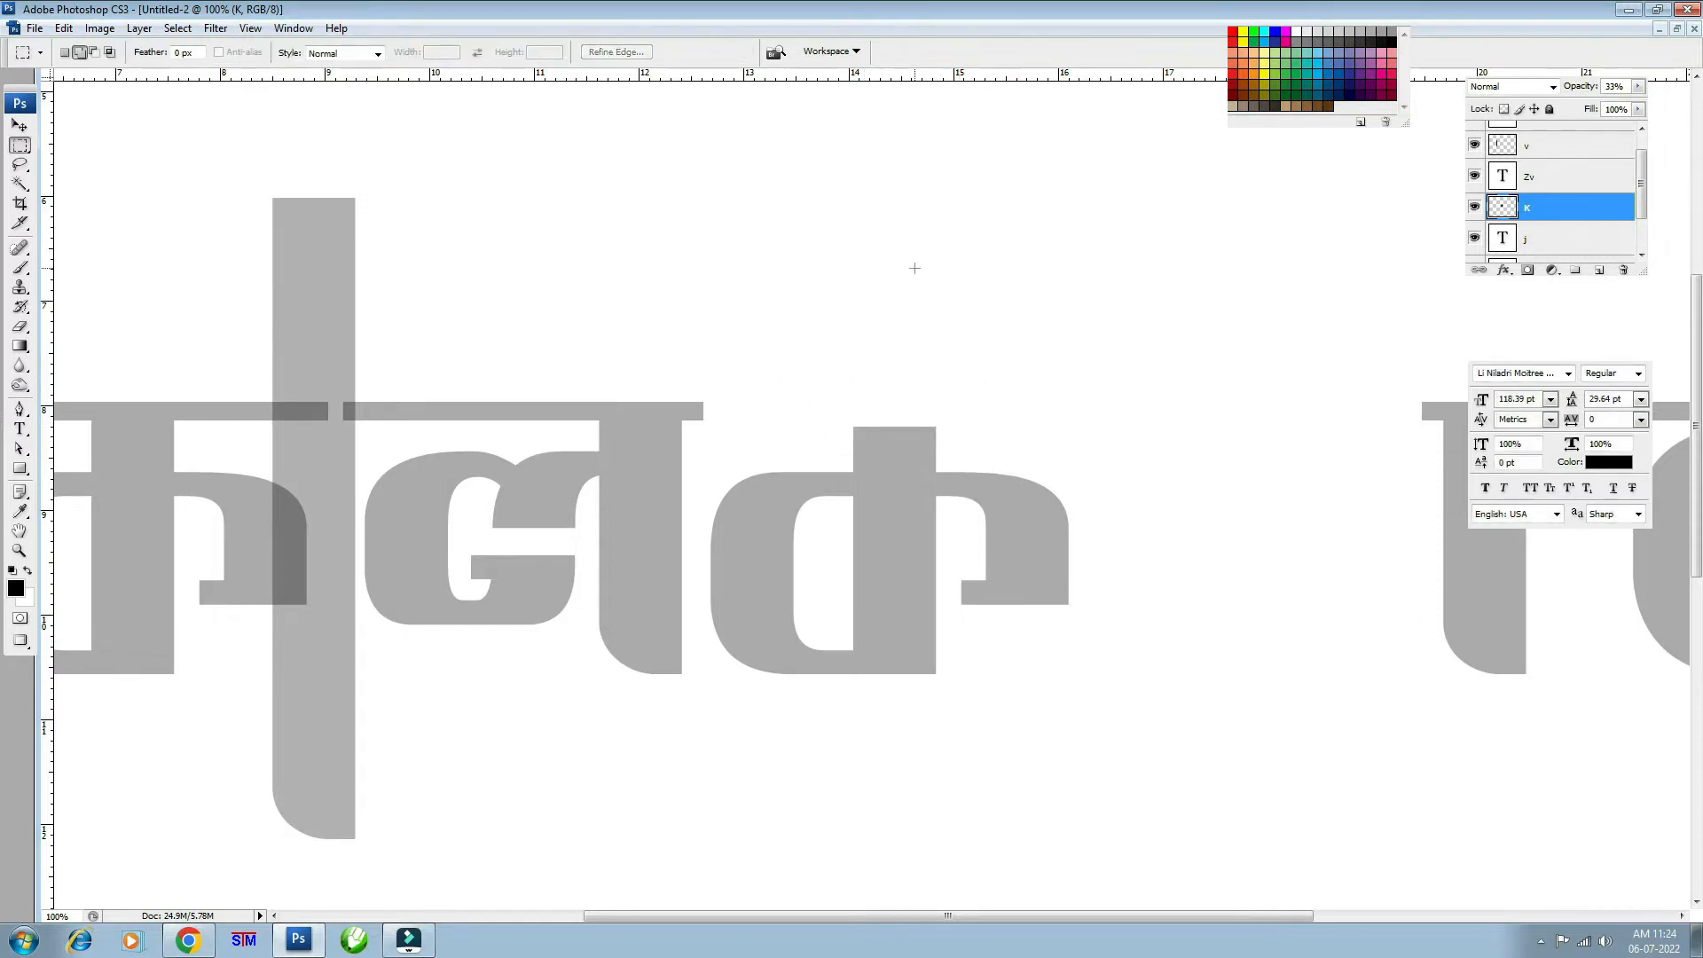
{"action": "left_click", "coordinate": [19, 125]}
- Try widening ক's right-hand hook, then undo the change
{"action": "key", "text": "m"}
{"action": "left_click_drag", "start_coordinate": [1121, 395], "coordinate": [1003, 681]}
{"action": "key", "text": "ctrl+t"}
{"action": "left_click_drag", "start_coordinate": [1120, 535], "coordinate": [1339, 538]}
{"action": "key", "text": "ctrl+z"}
{"action": "key", "text": "Escape"}
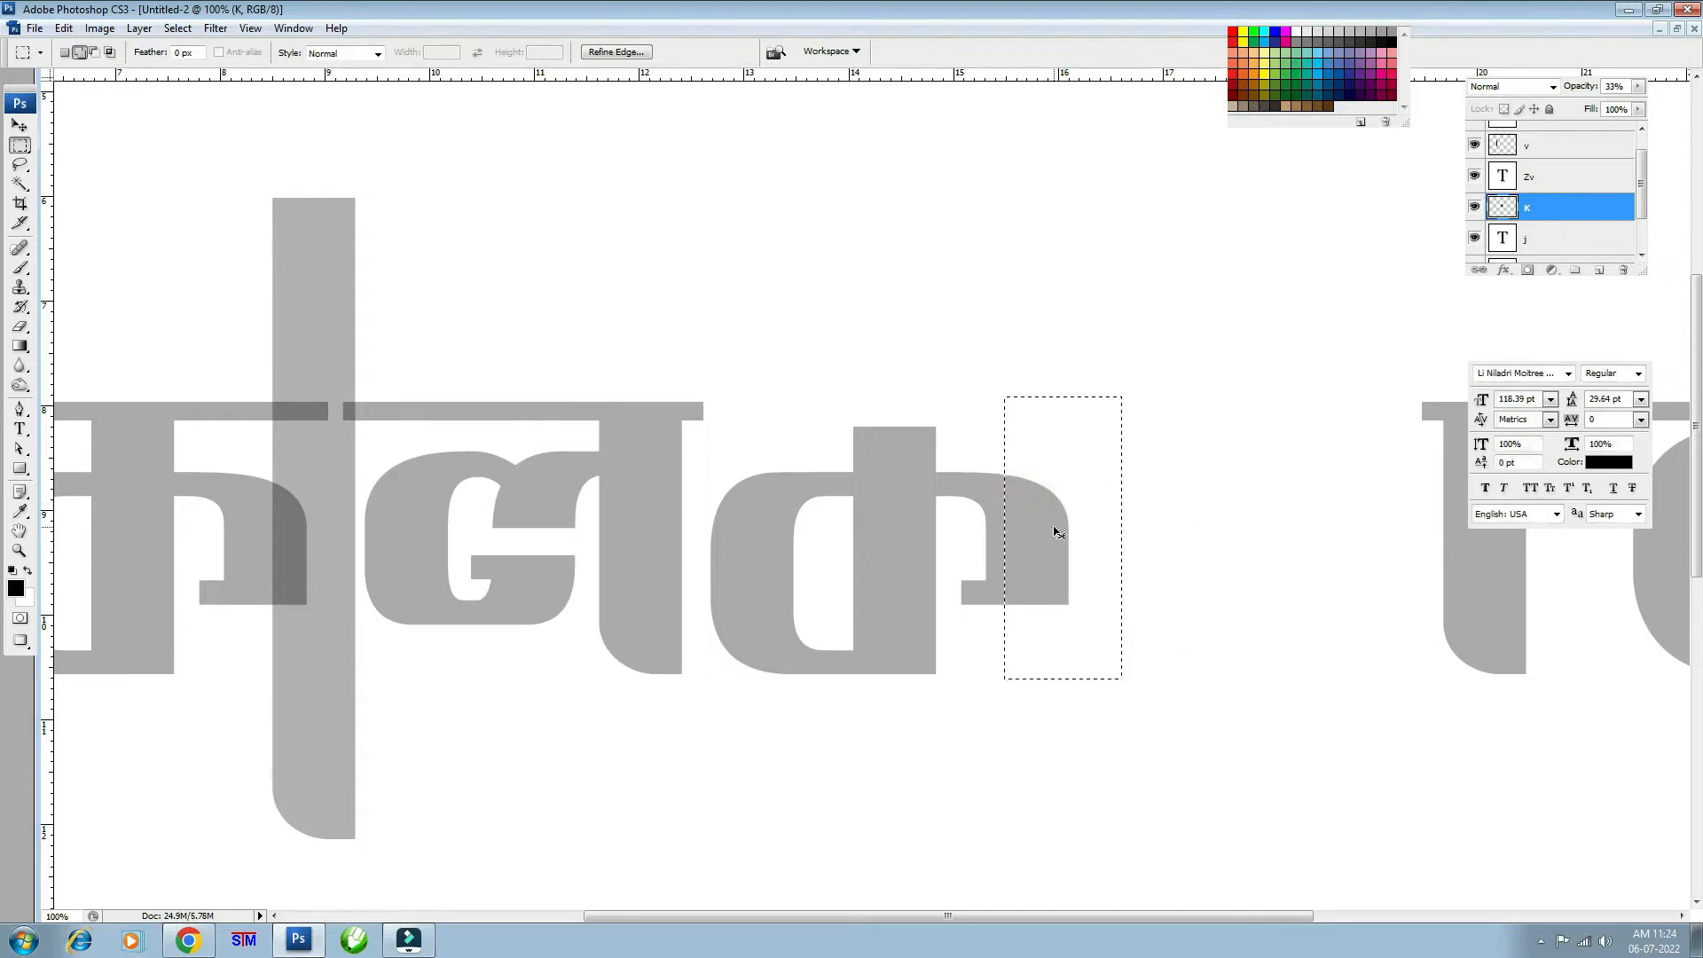
{"action": "key", "text": "ctrl+d"}
- Raise ক up-left over ল and place a duplicate া bar beside ক
{"action": "key", "text": "v"}
{"action": "key", "text": "ctrl+minus"}
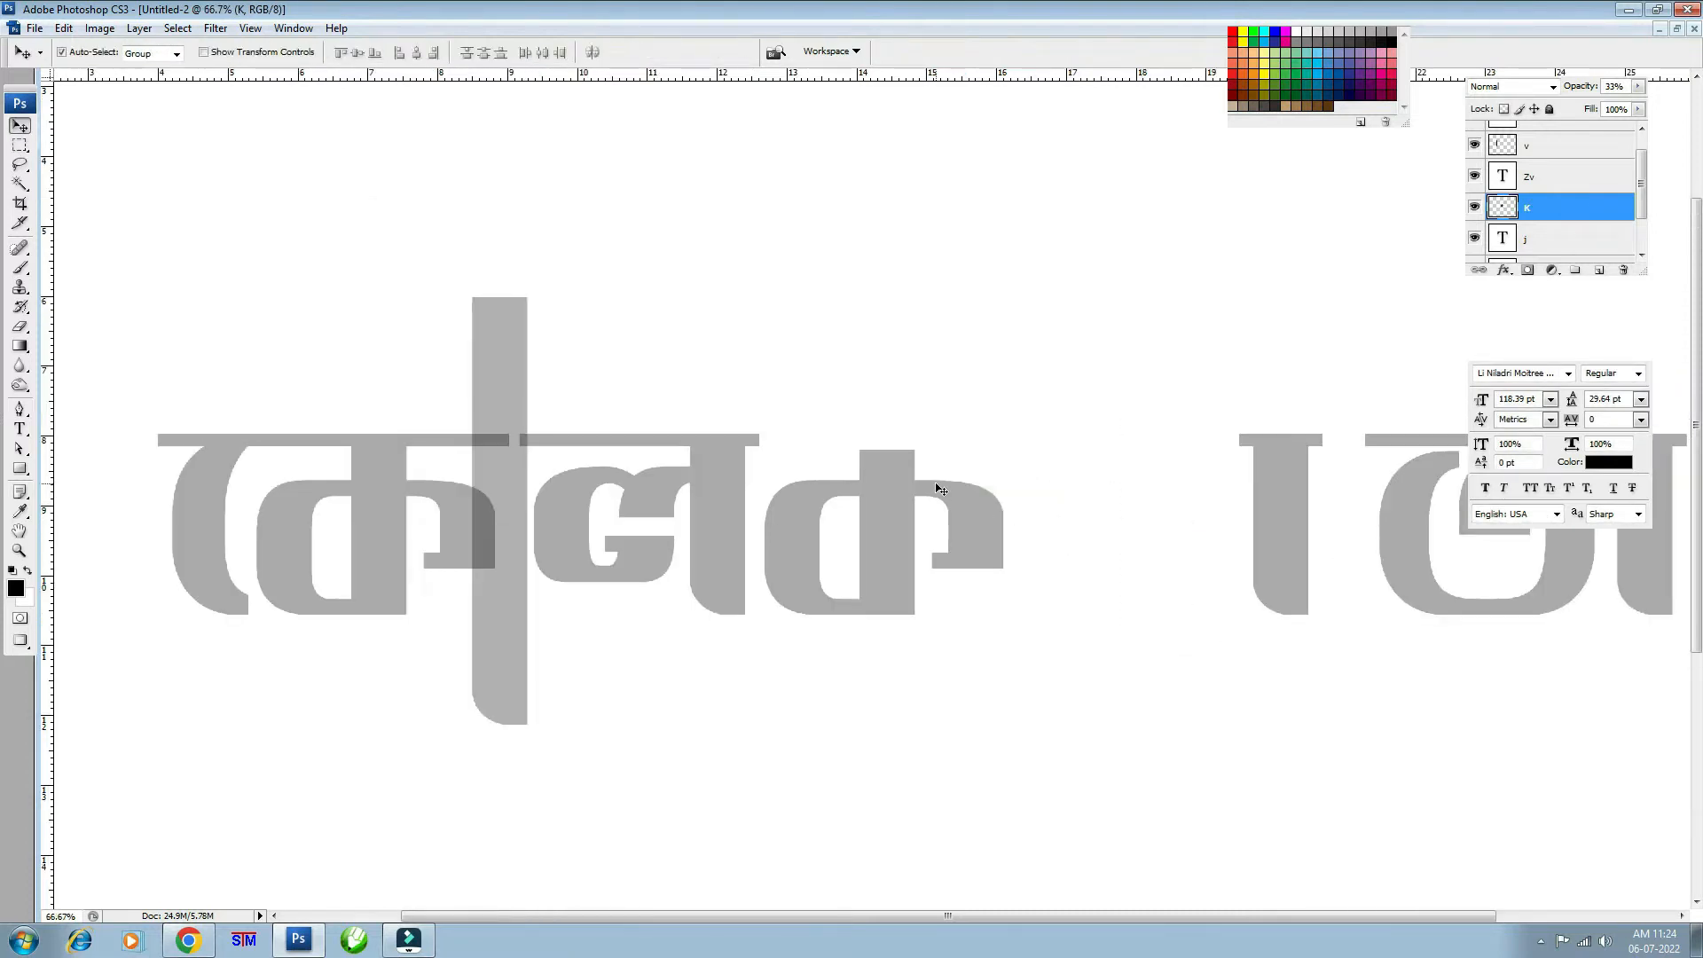
{"action": "left_click_drag", "start_coordinate": [896, 489], "coordinate": [851, 435]}
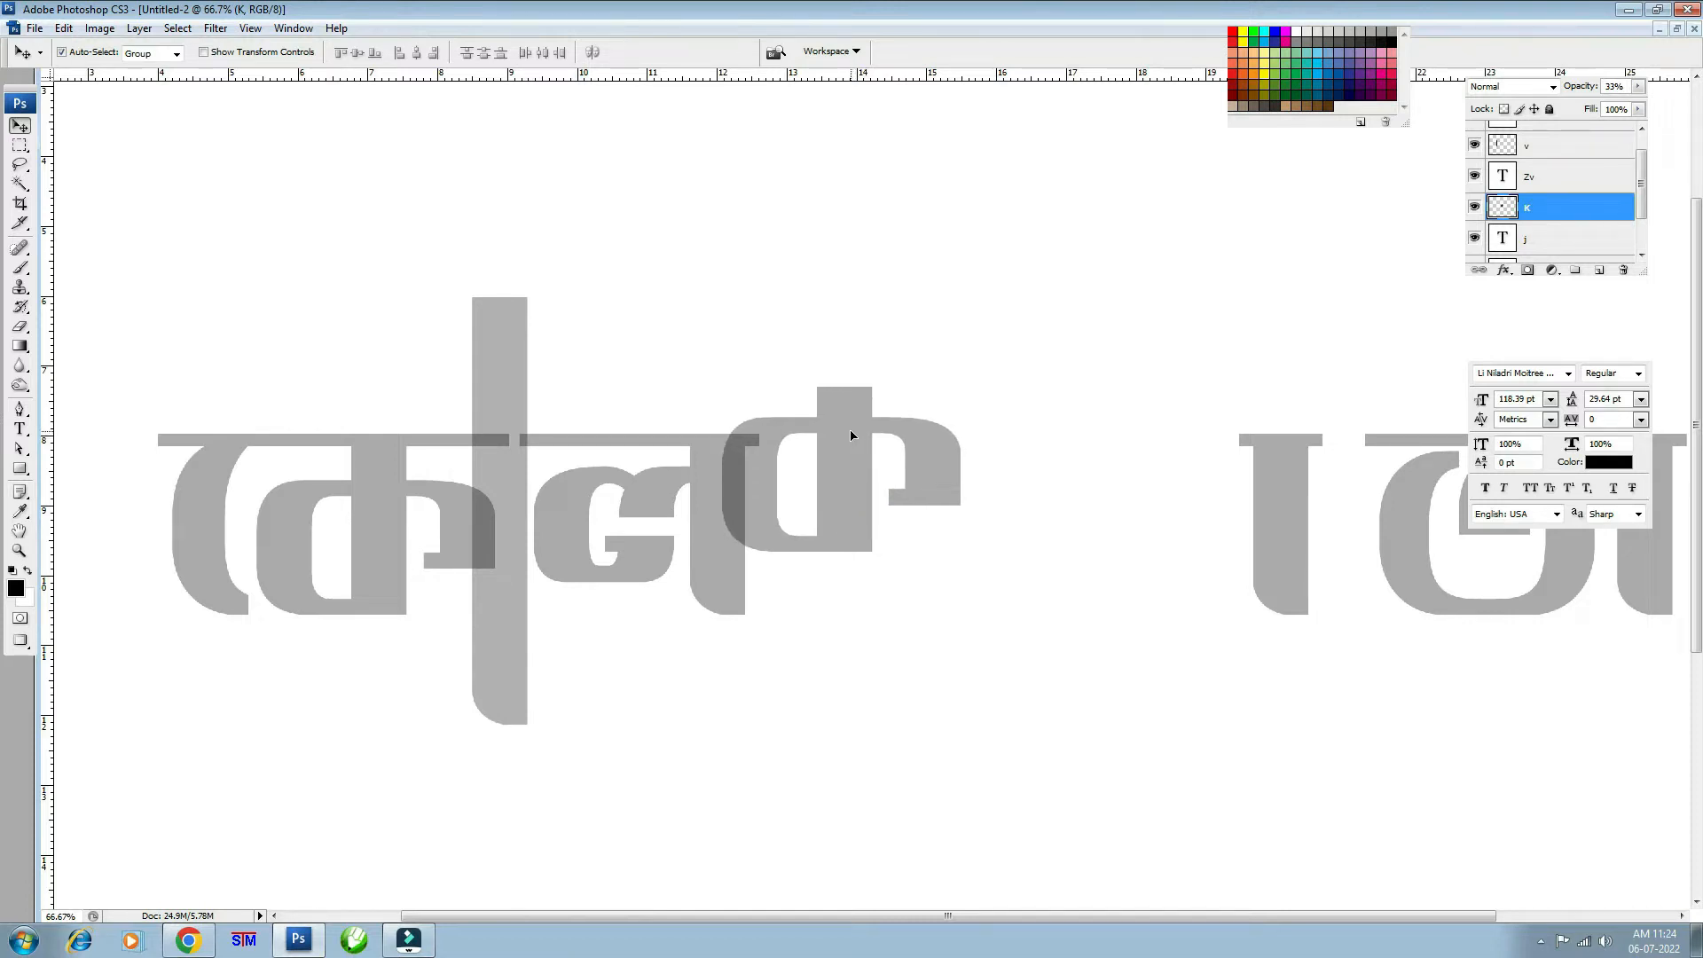
{"action": "left_click_drag", "start_coordinate": [498, 371], "coordinate": [959, 370]}
{"action": "left_click_drag", "start_coordinate": [1285, 502], "coordinate": [918, 433]}
- Nudge the v copy bar down and shift it slightly right
{"action": "key", "text": "Down"}
{"action": "key", "text": "Down"}
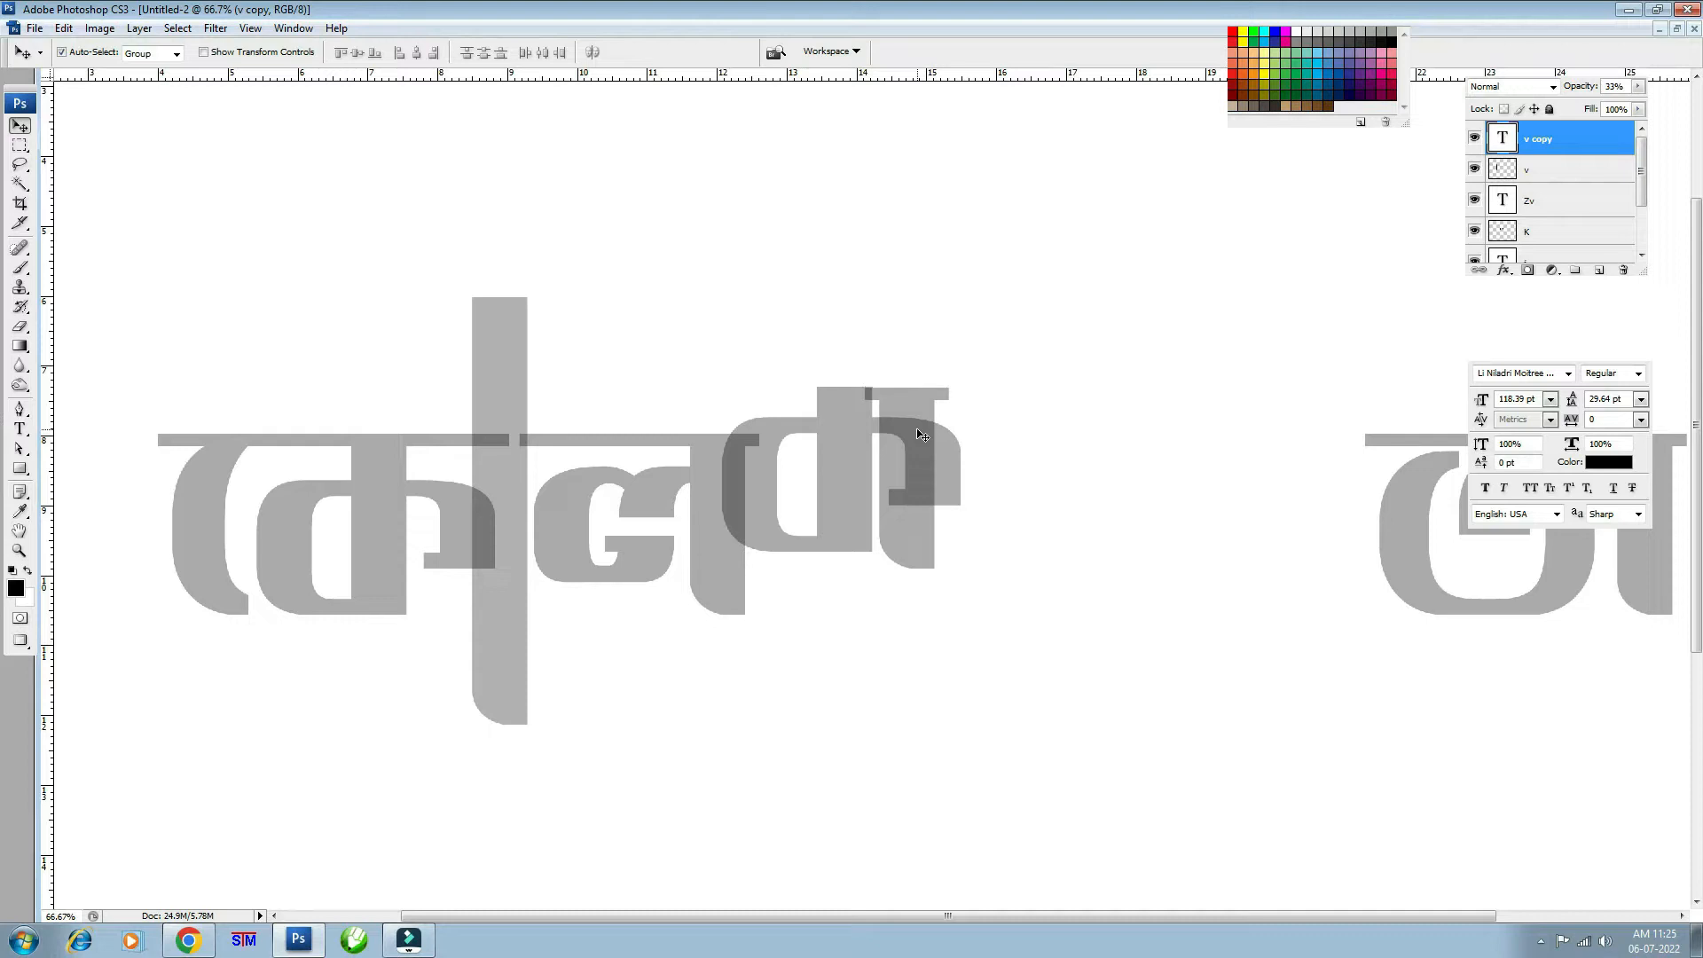
{"action": "key", "text": "ctrl+t"}
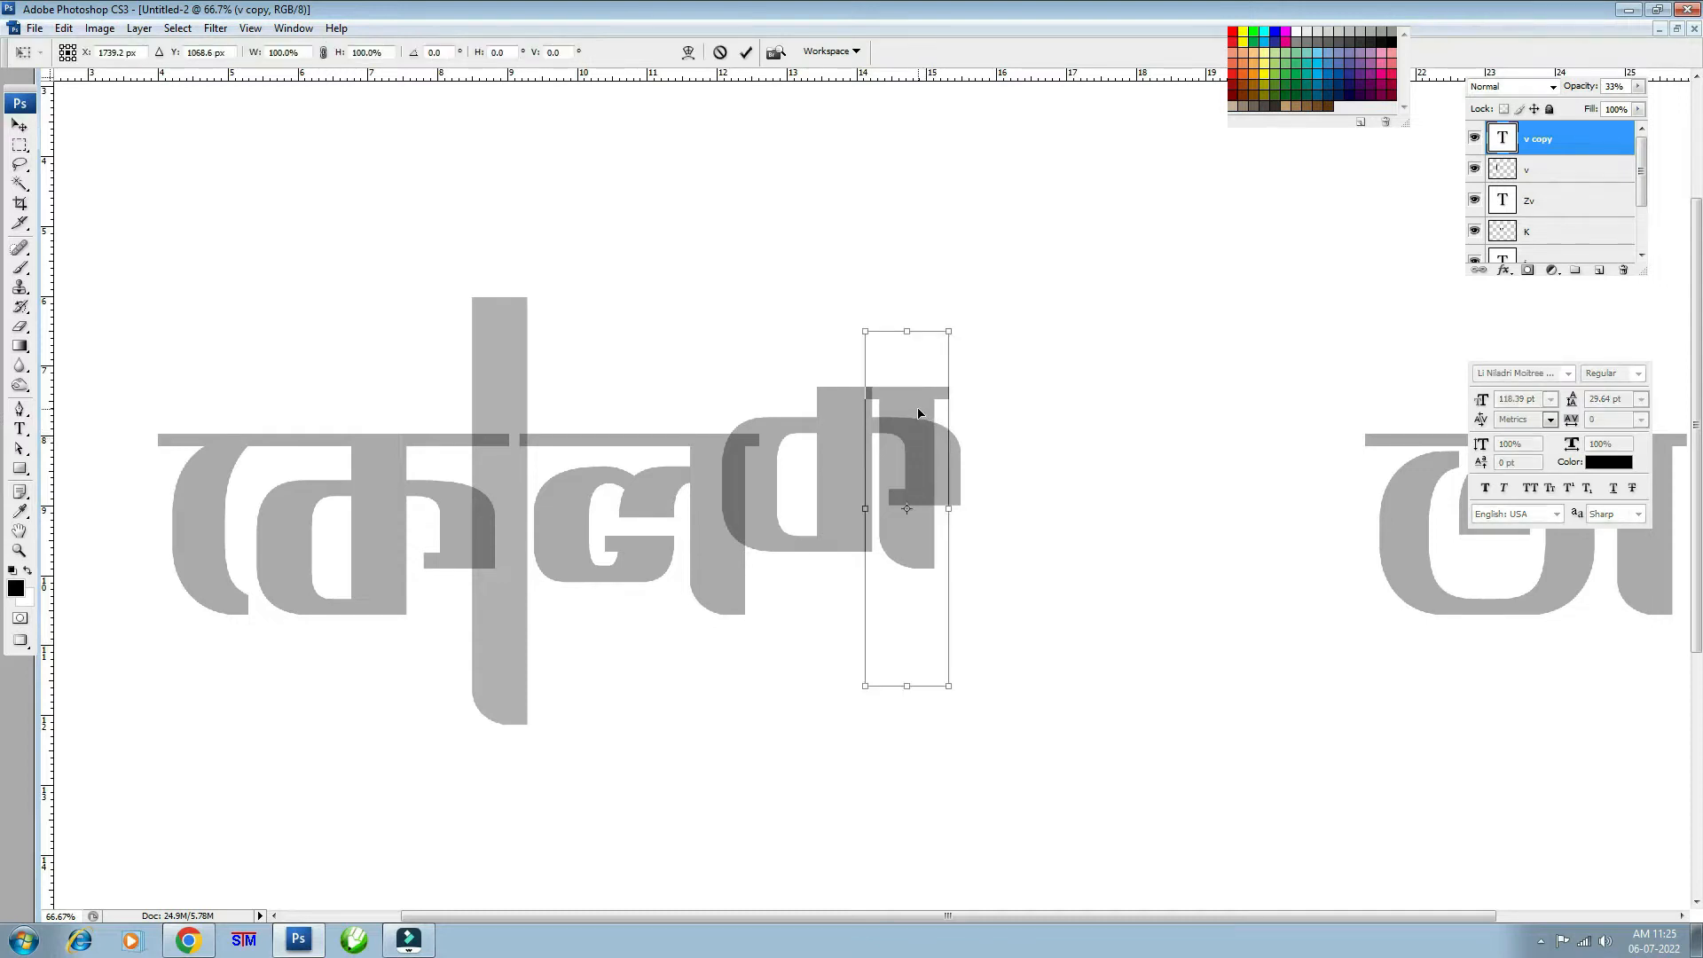
{"action": "left_click_drag", "start_coordinate": [918, 419], "coordinate": [985, 419]}
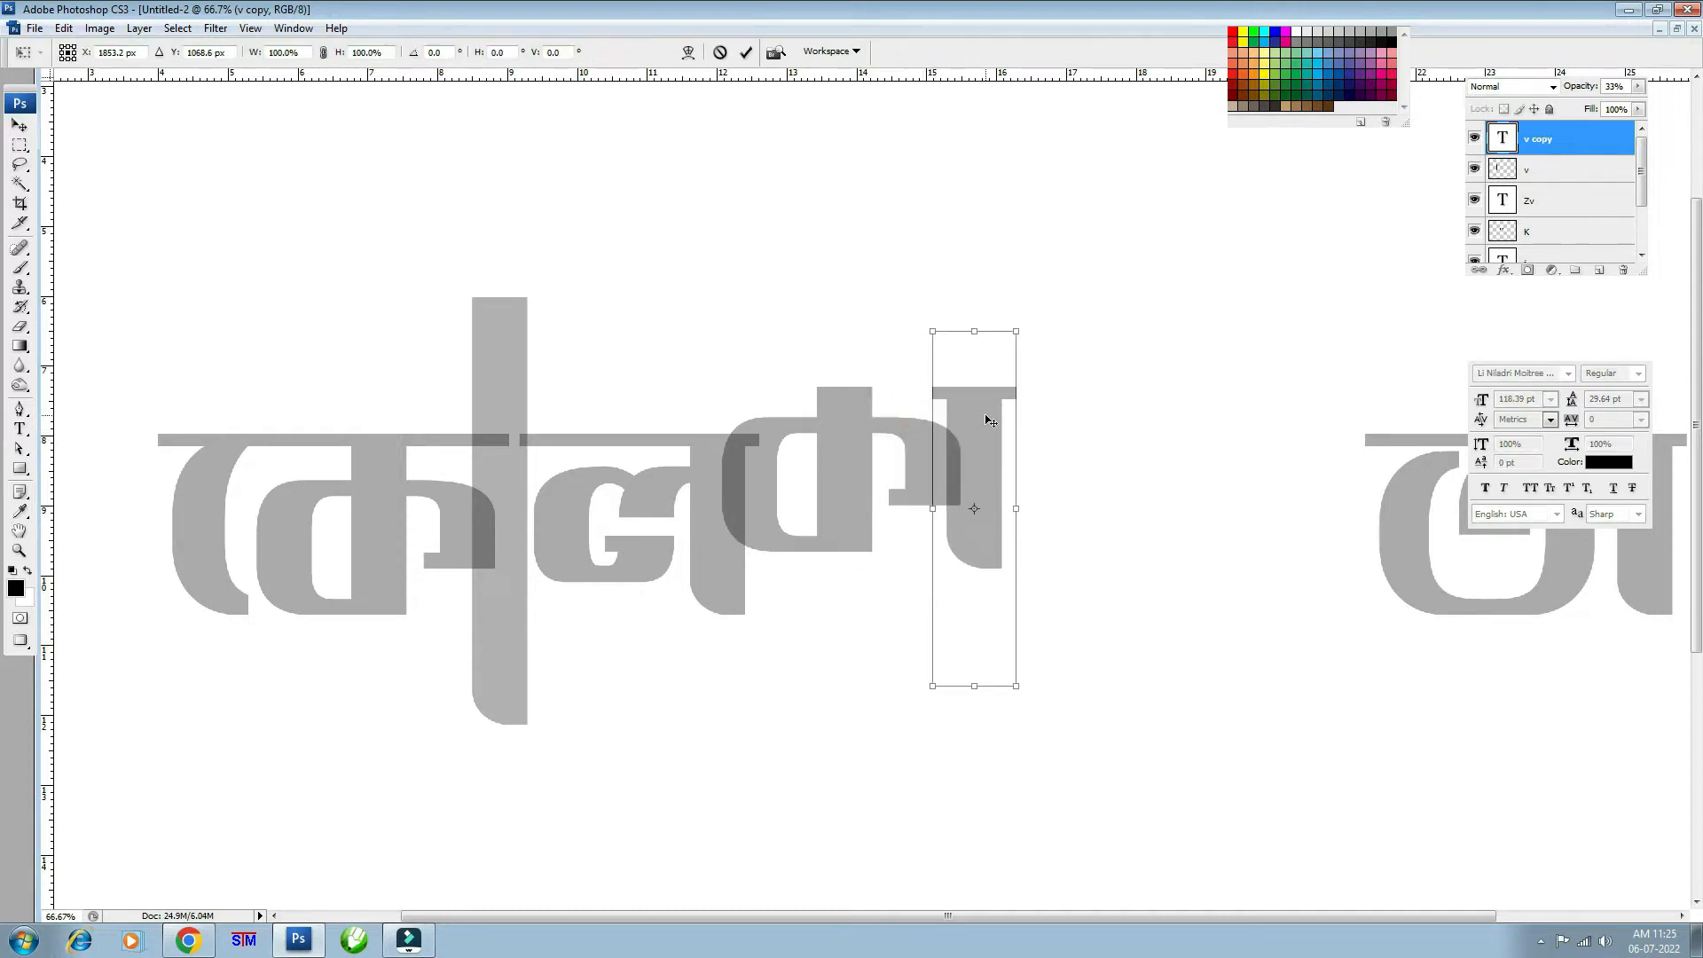
{"action": "key", "text": "Return"}
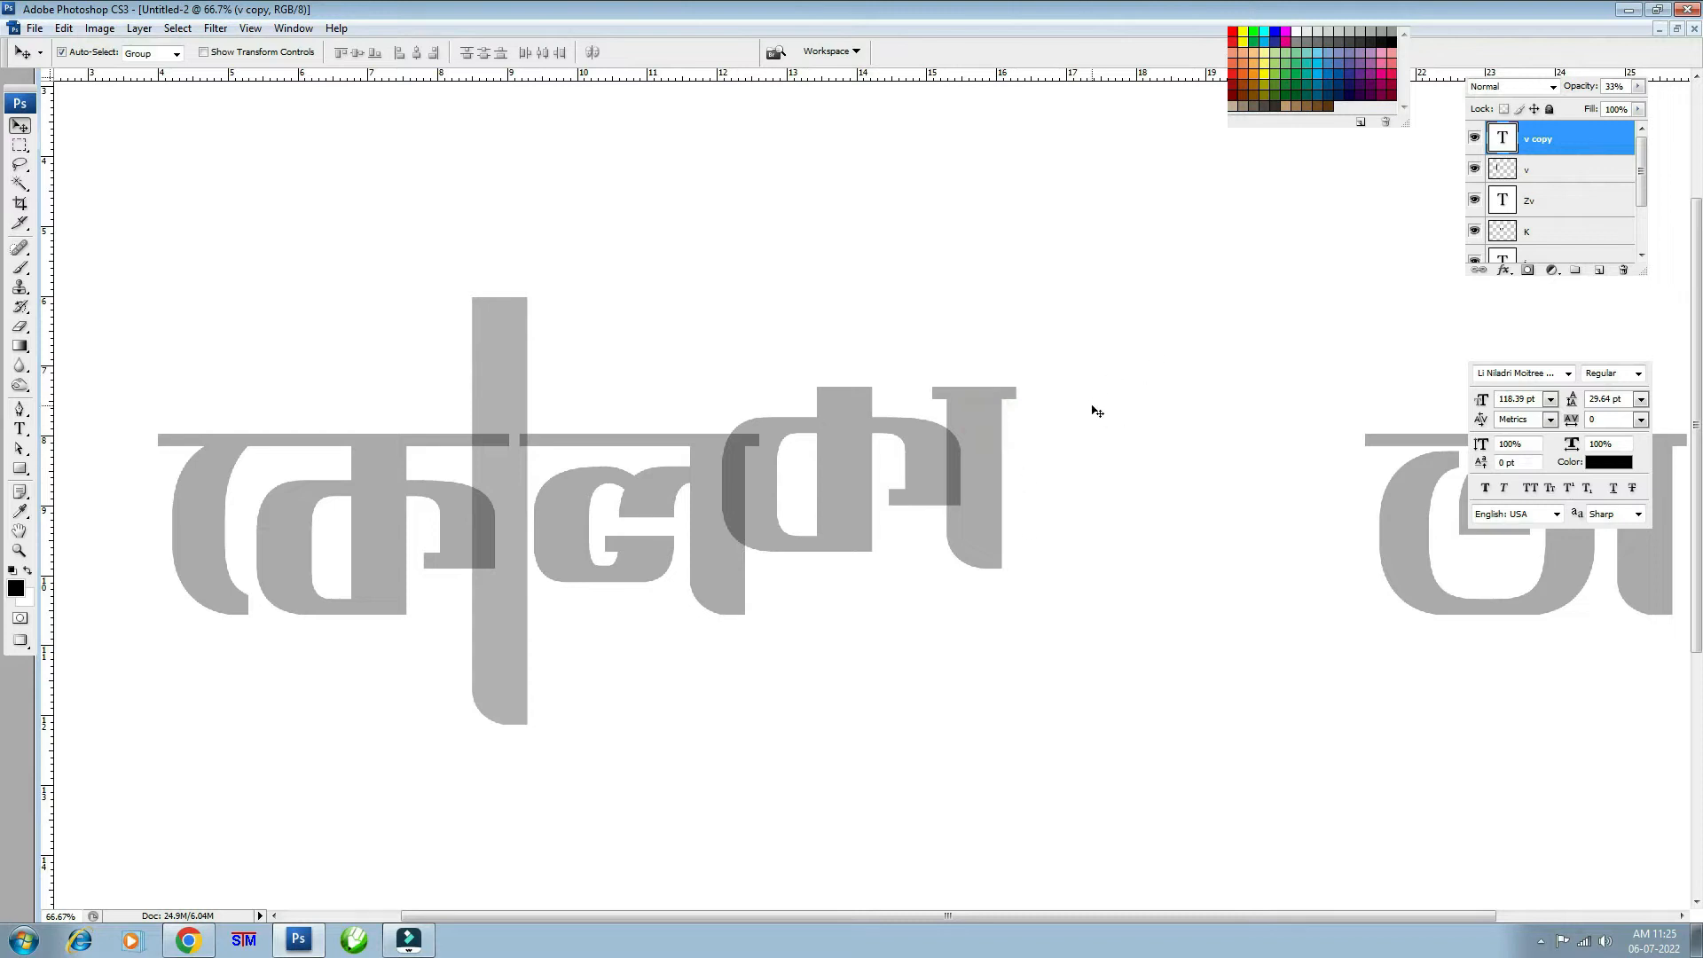
- Rasterize the v copy layer and stretch its headline far to the left
{"action": "right_click", "coordinate": [1550, 153]}
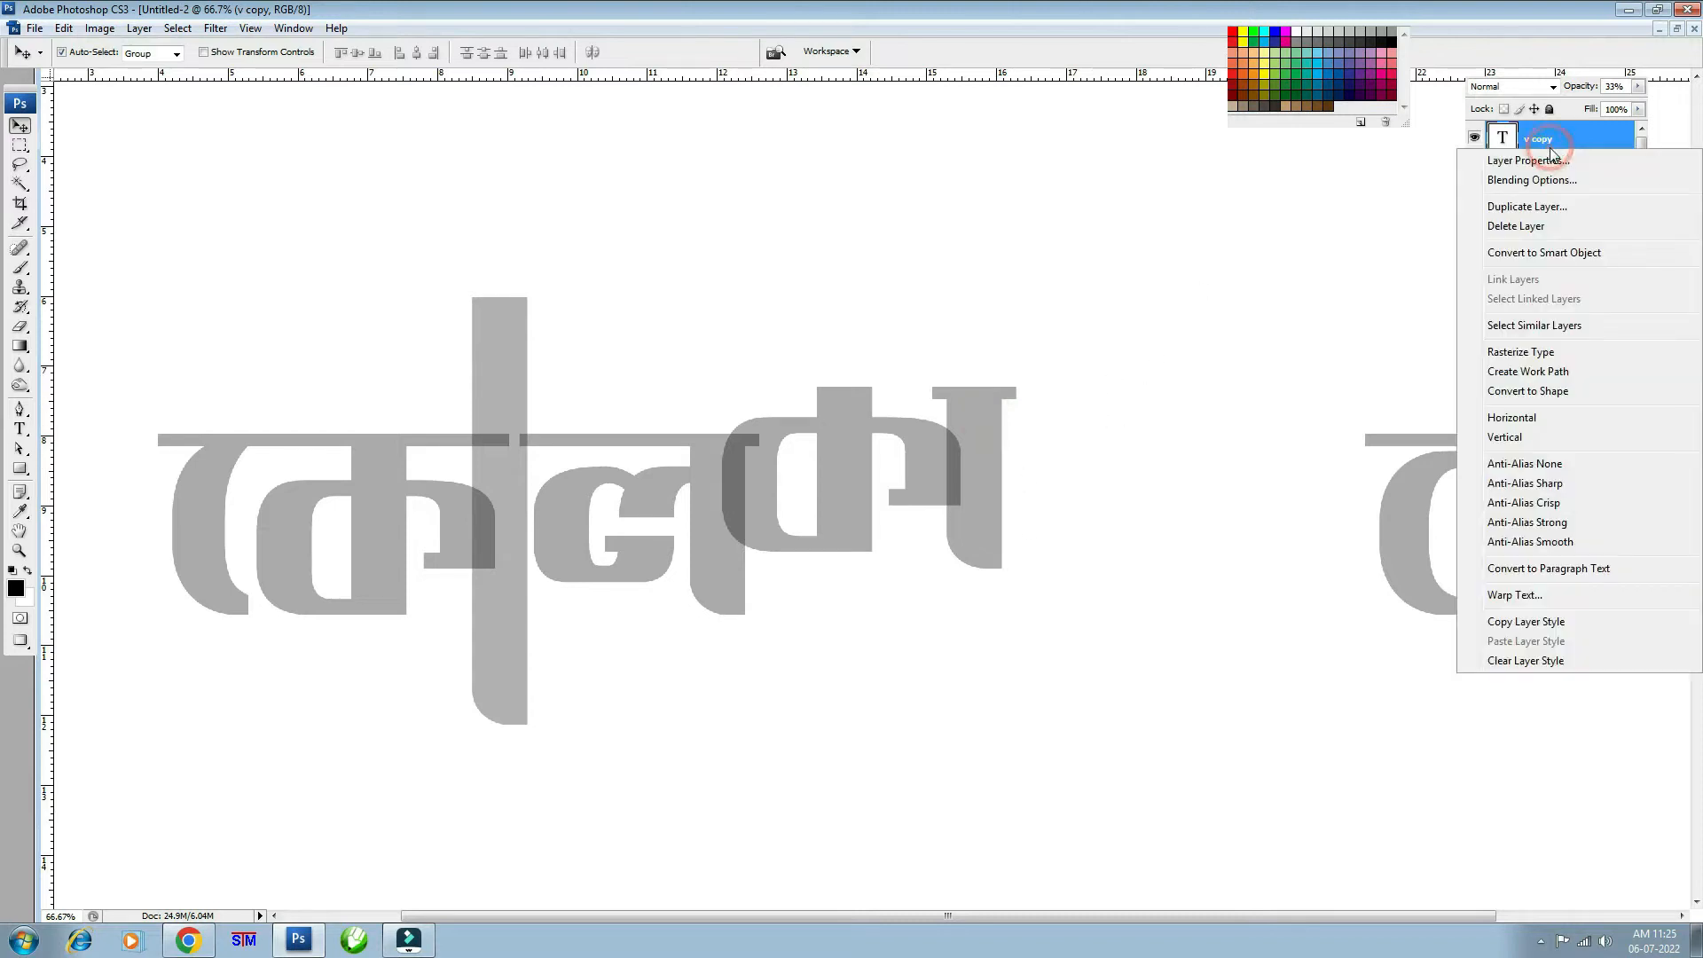
{"action": "left_click", "coordinate": [1520, 352]}
{"action": "key", "text": "ctrl+plus"}
{"action": "key", "text": "ctrl+plus"}
{"action": "key", "text": "m"}
{"action": "scroll", "coordinate": [972, 421], "scroll_direction": "up", "scroll_amount": 3}
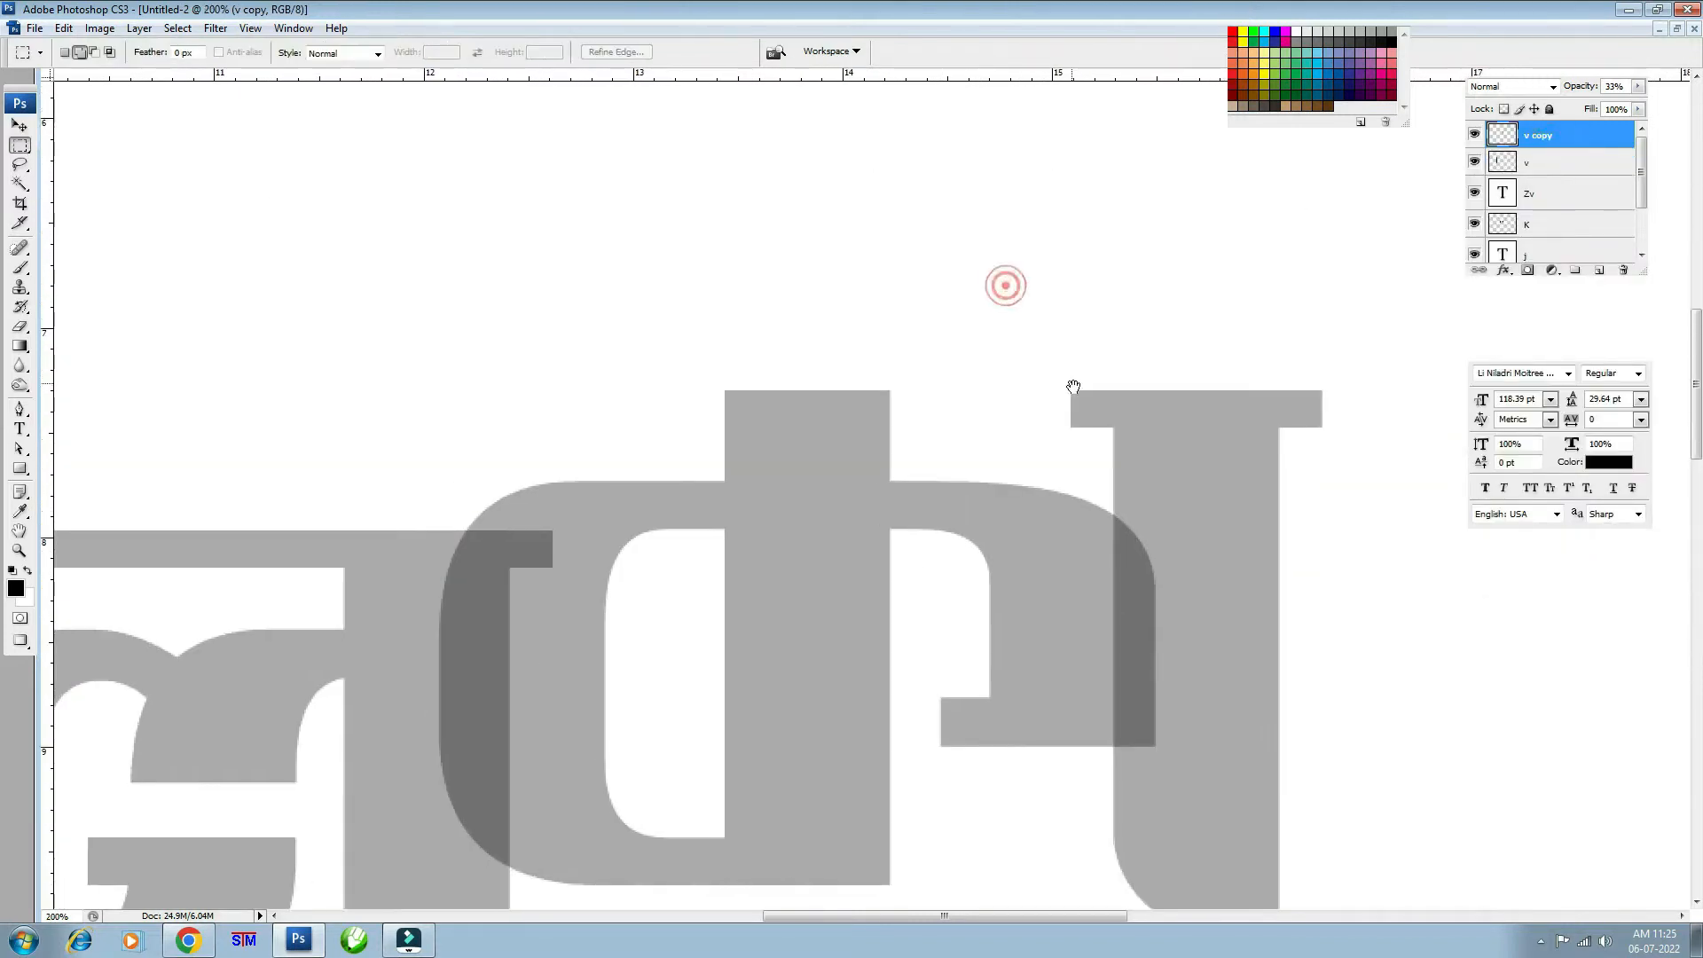
{"action": "left_click_drag", "start_coordinate": [1034, 352], "coordinate": [1100, 452]}
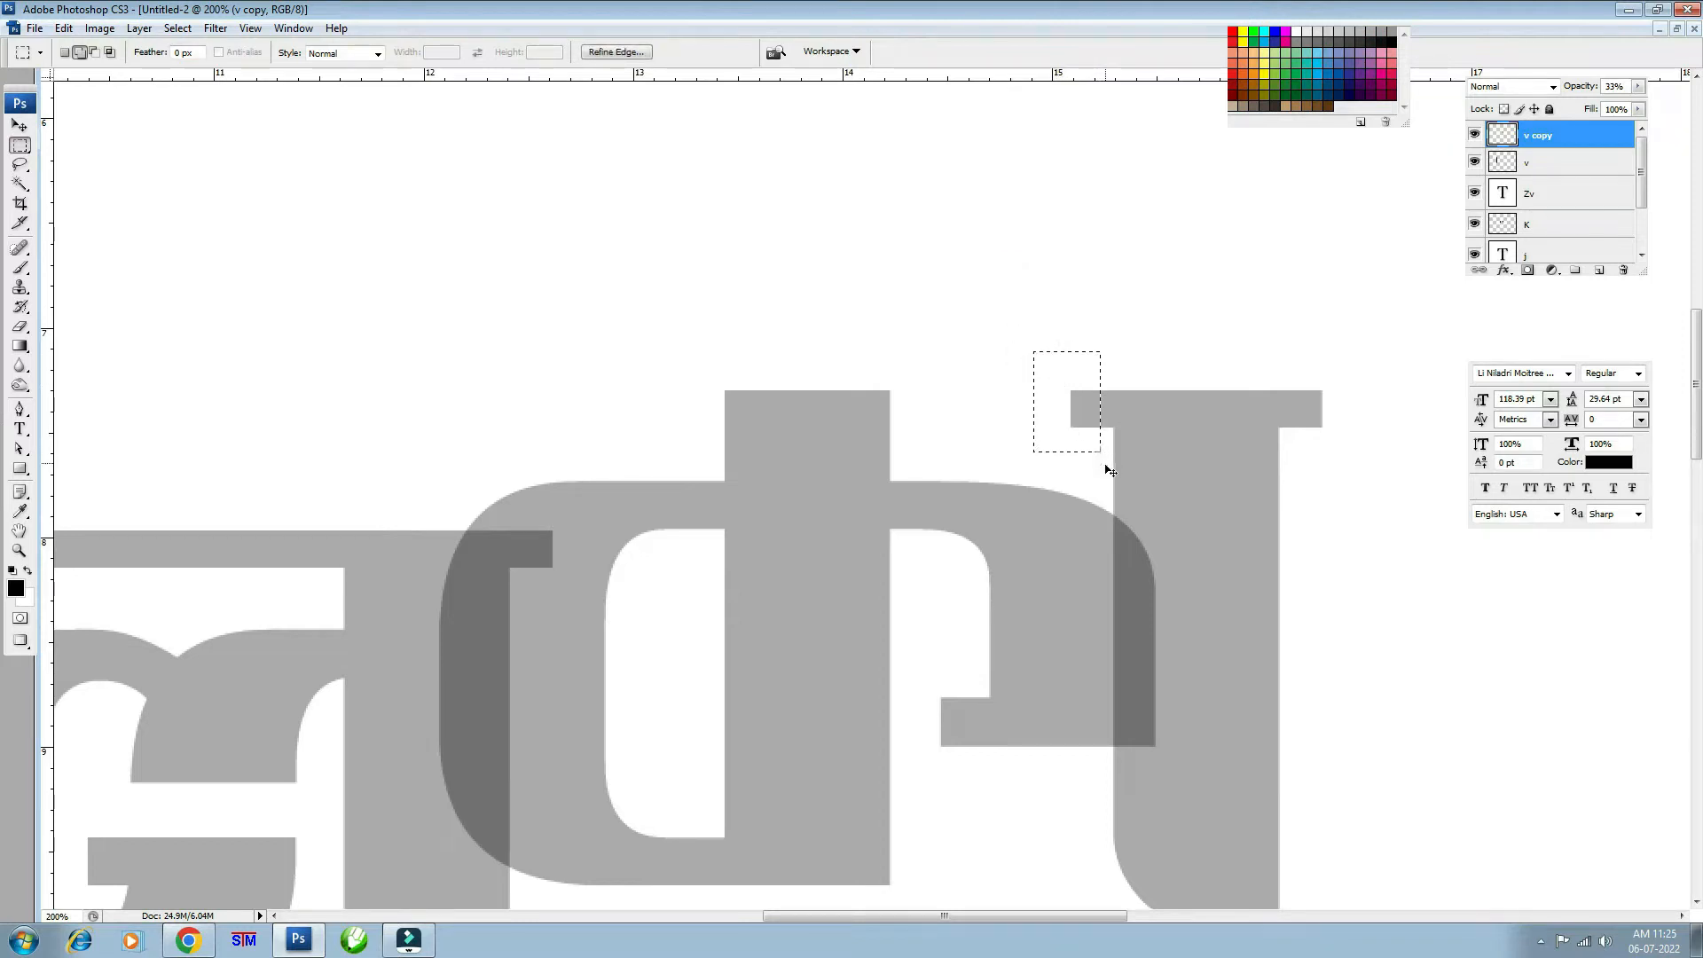
{"action": "key", "text": "ctrl+t"}
{"action": "left_click_drag", "start_coordinate": [1031, 402], "coordinate": [270, 375]}
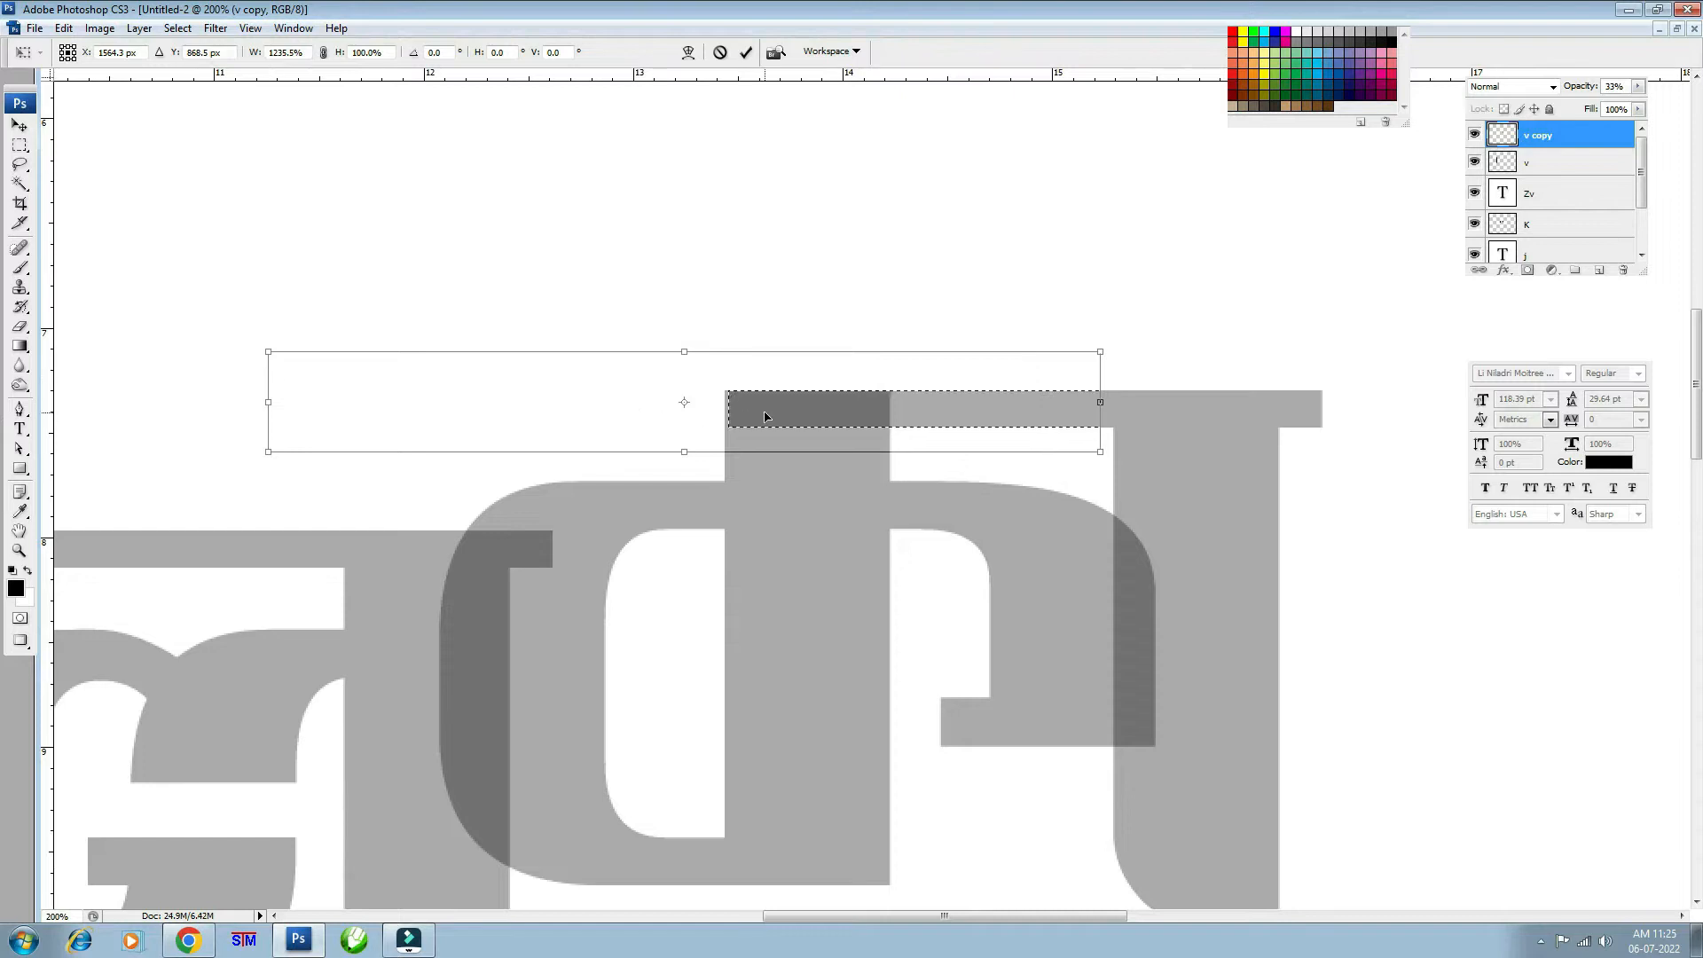
{"action": "key", "text": "Return"}
- Extend the middle glyph's stem down into a long descender below the word
{"action": "left_click_drag", "start_coordinate": [1277, 609], "coordinate": [1106, 364]}
{"action": "left_click_drag", "start_coordinate": [1176, 652], "coordinate": [1162, 610]}
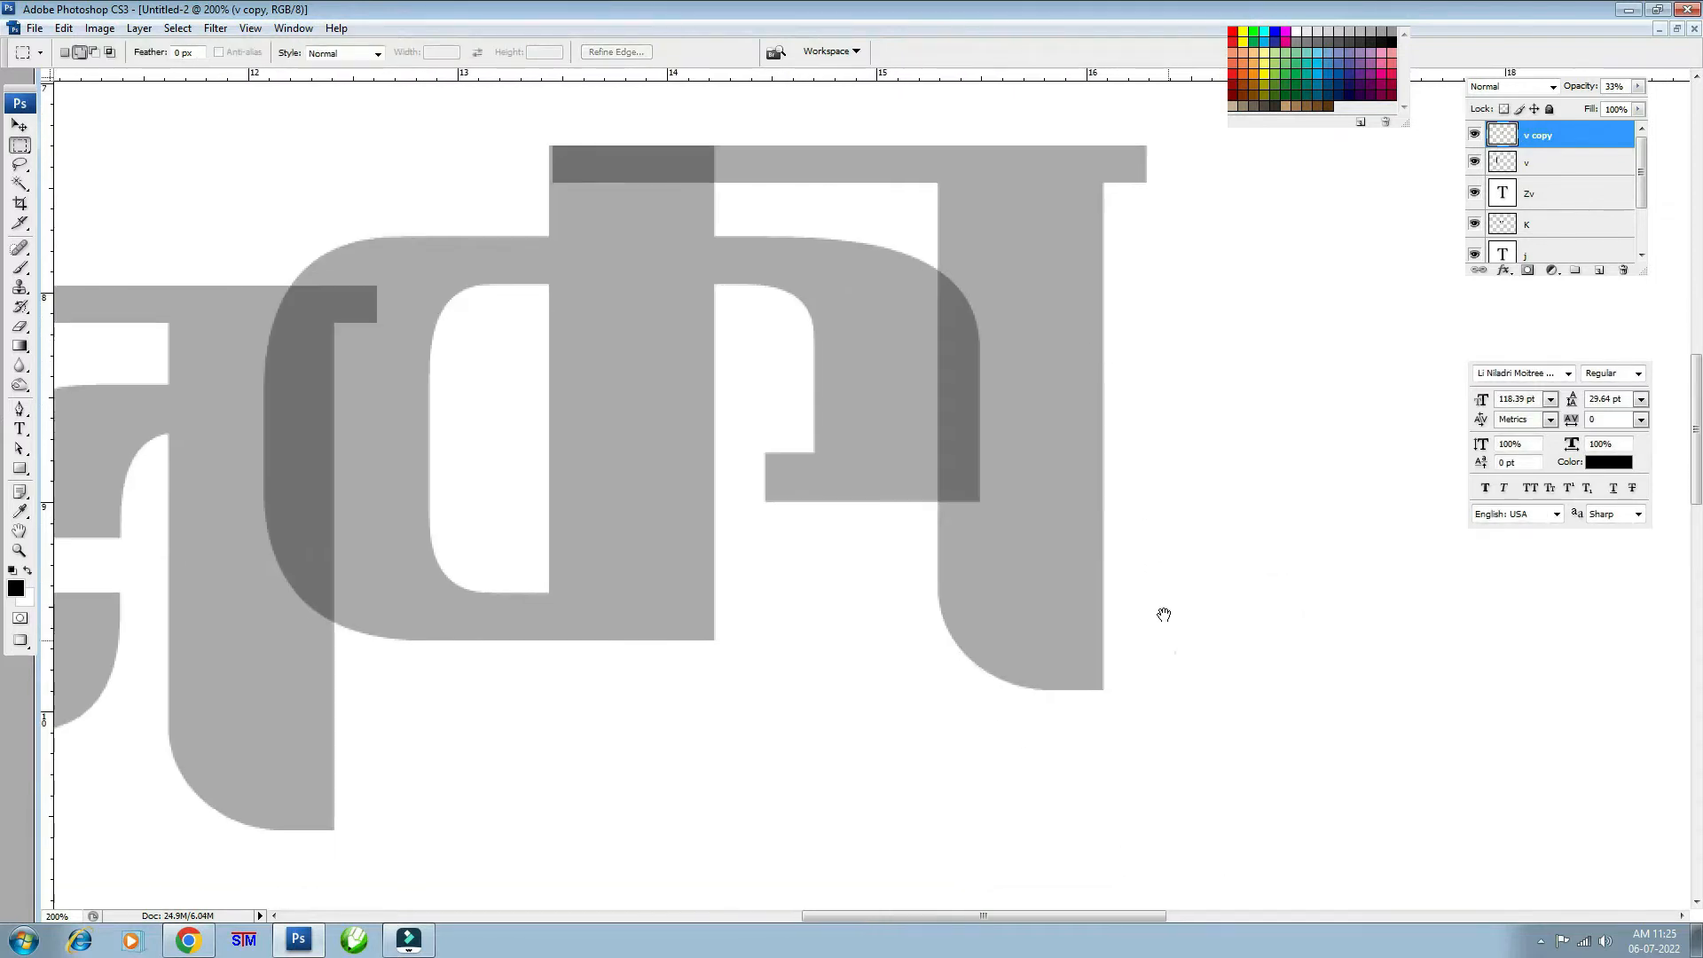
{"action": "left_click_drag", "start_coordinate": [897, 479], "coordinate": [1215, 801]}
{"action": "key", "text": "ctrl+minus"}
{"action": "key", "text": "ctrl+minus"}
{"action": "key", "text": "v"}
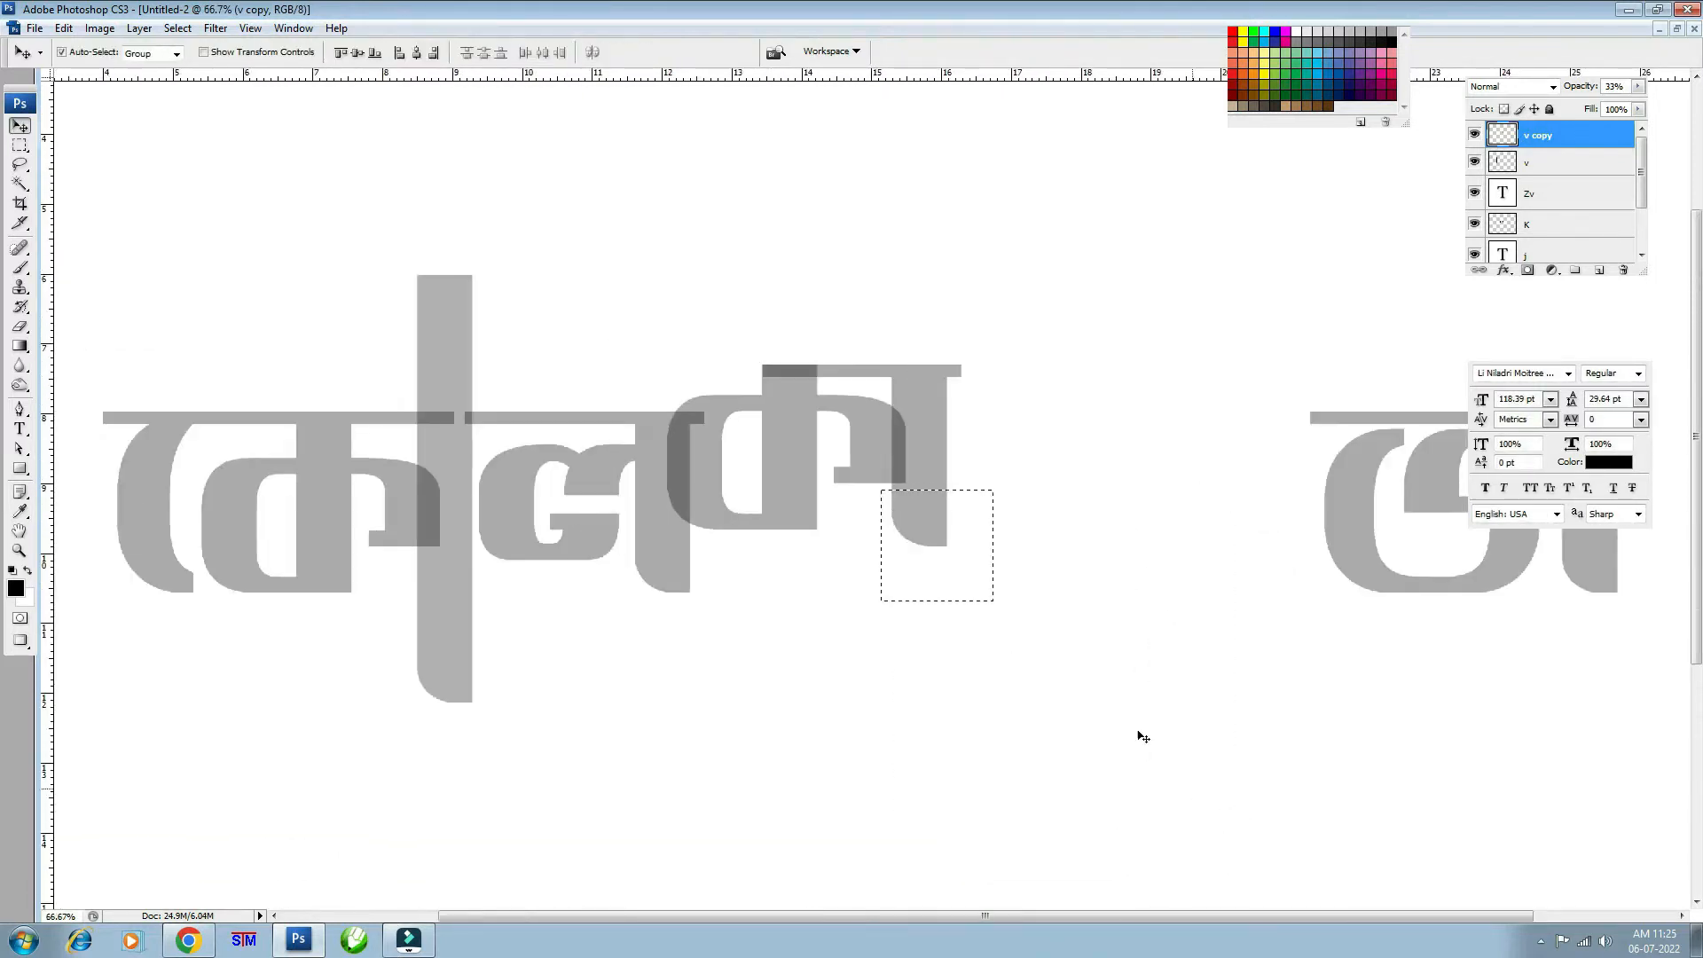
{"action": "left_click_drag", "start_coordinate": [931, 516], "coordinate": [924, 649]}
{"action": "key", "text": "ctrl+d"}
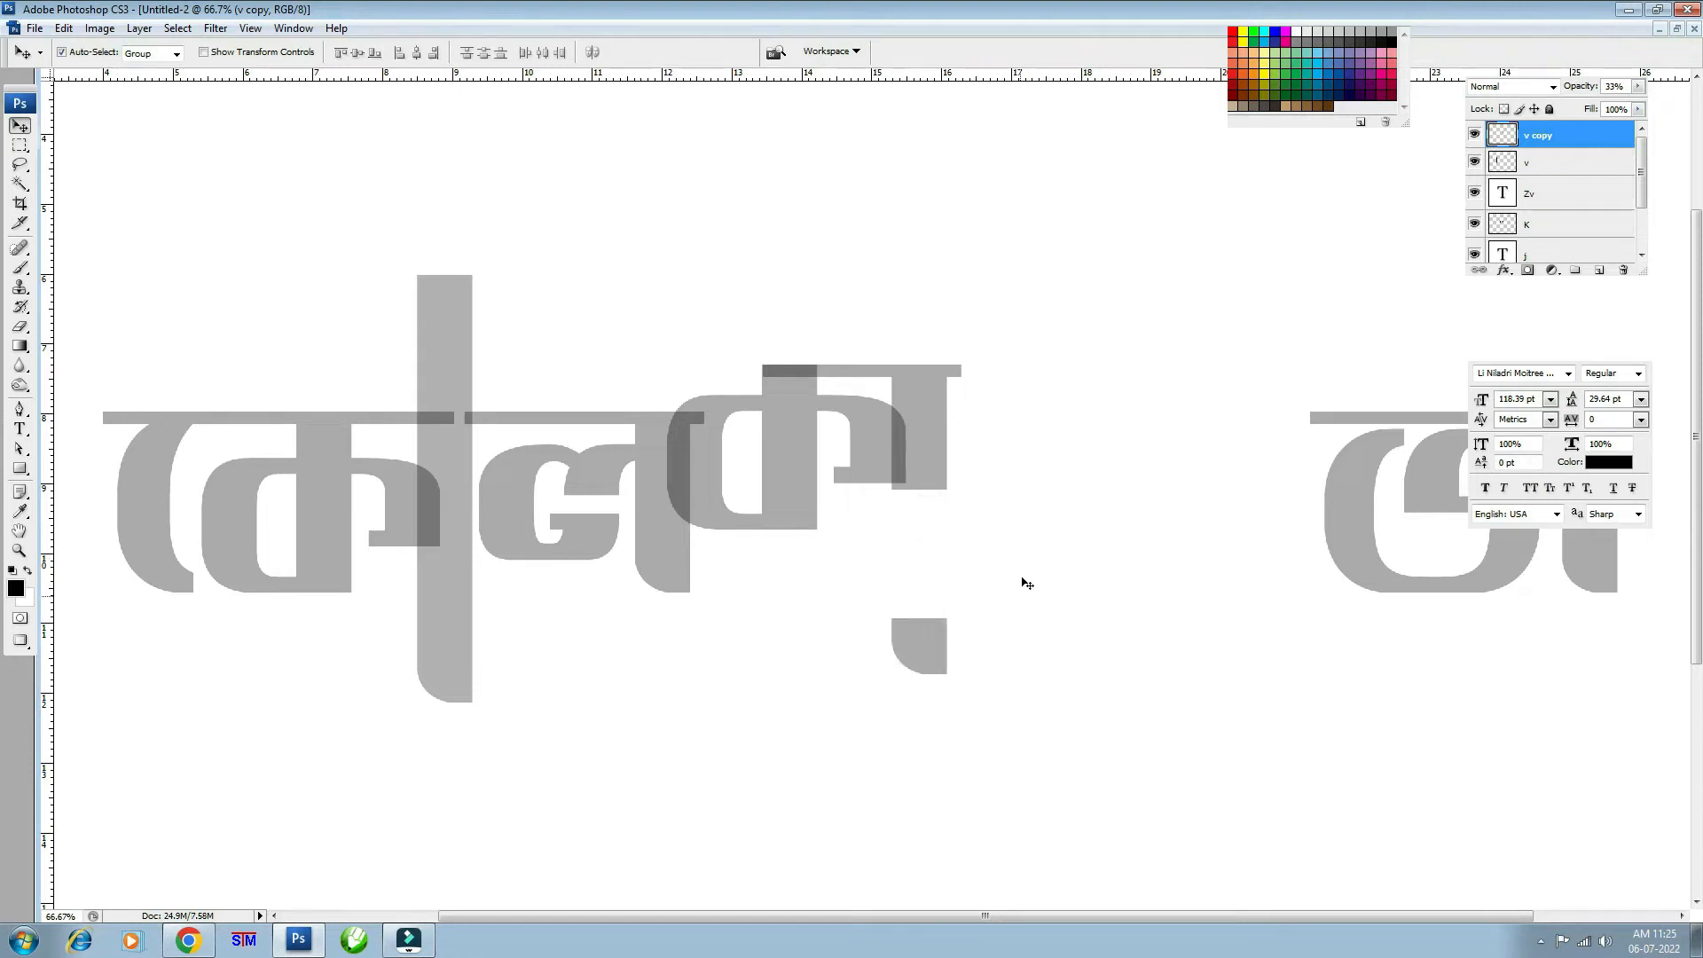
{"action": "key", "text": "m"}
{"action": "mouse_move", "coordinate": [870, 447]}
{"action": "left_mouse_down"}
{"action": "mouse_move", "coordinate": [979, 513]}
{"action": "mouse_move", "coordinate": [924, 628]}
{"action": "mouse_move", "coordinate": [931, 718]}
{"action": "left_mouse_up"}
{"action": "key", "text": "ctrl+t"}
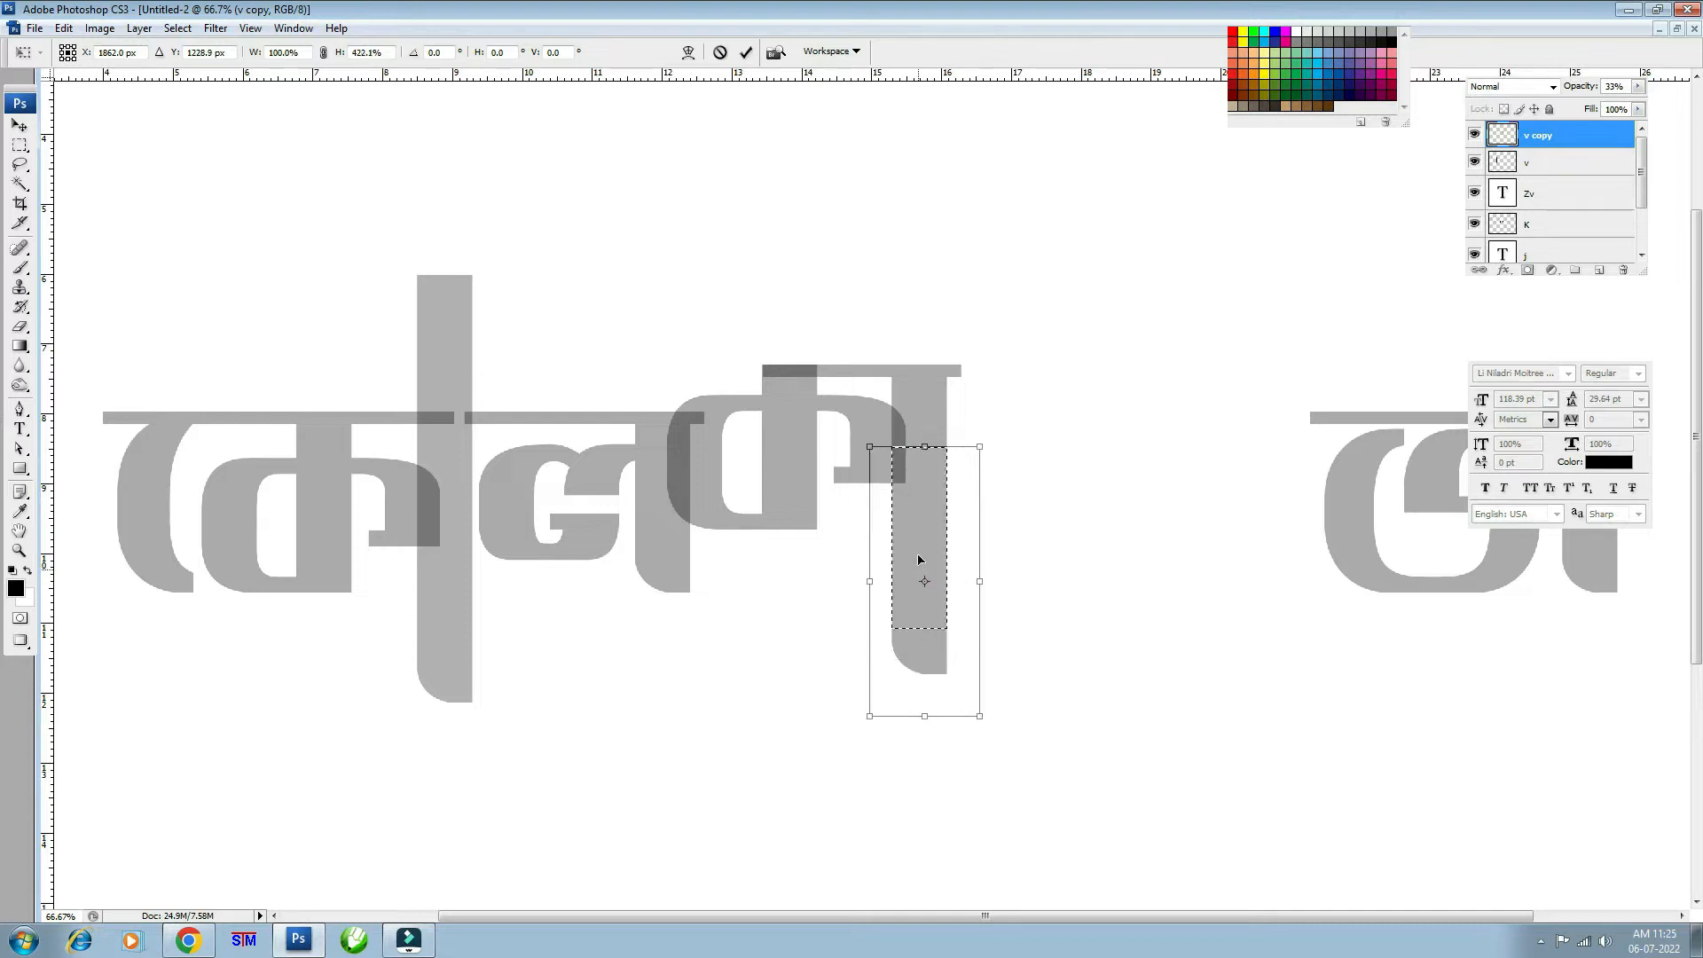
{"action": "double_click", "coordinate": [919, 505]}
{"action": "key", "text": "ctrl+d"}
- Slide the final তা glyph left to join the word
{"action": "key", "text": "v"}
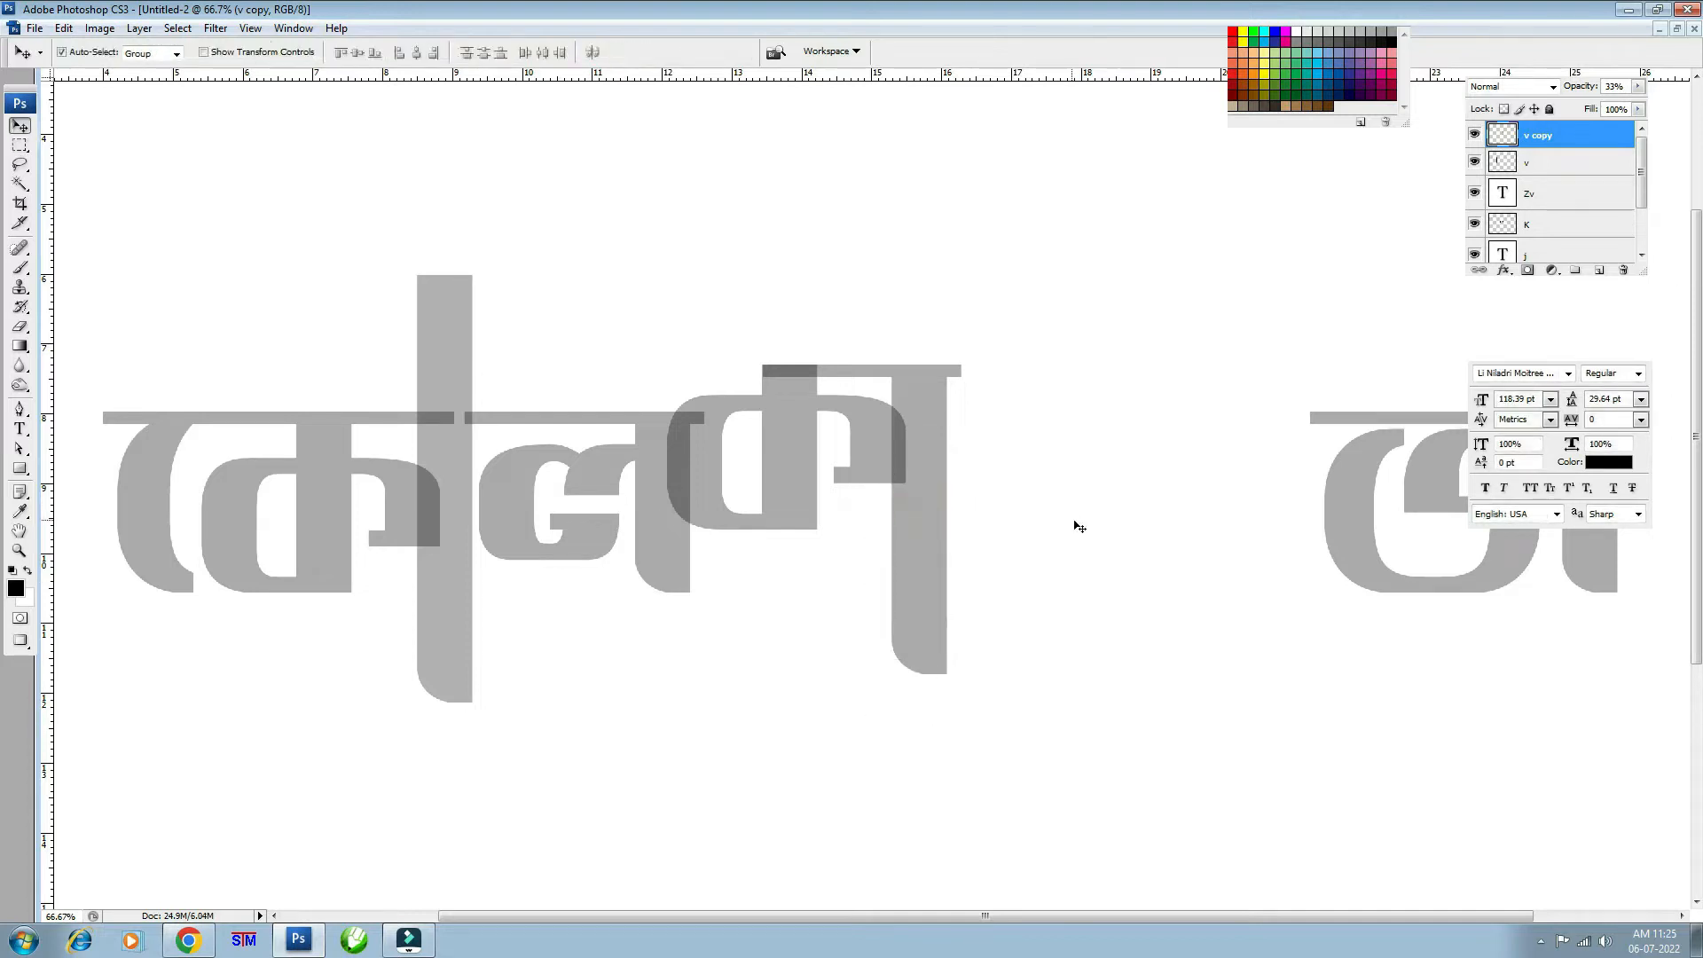
{"action": "left_click_drag", "start_coordinate": [1361, 511], "coordinate": [983, 453]}
{"action": "key", "text": "Right"}
{"action": "key", "text": "Right"}
{"action": "key", "text": "Right"}
- Drag and arrow-nudge the Zv layer until তা's headline tucks against কা
{"action": "key", "text": "ctrl+minus"}
{"action": "key", "text": "ctrl+minus"}
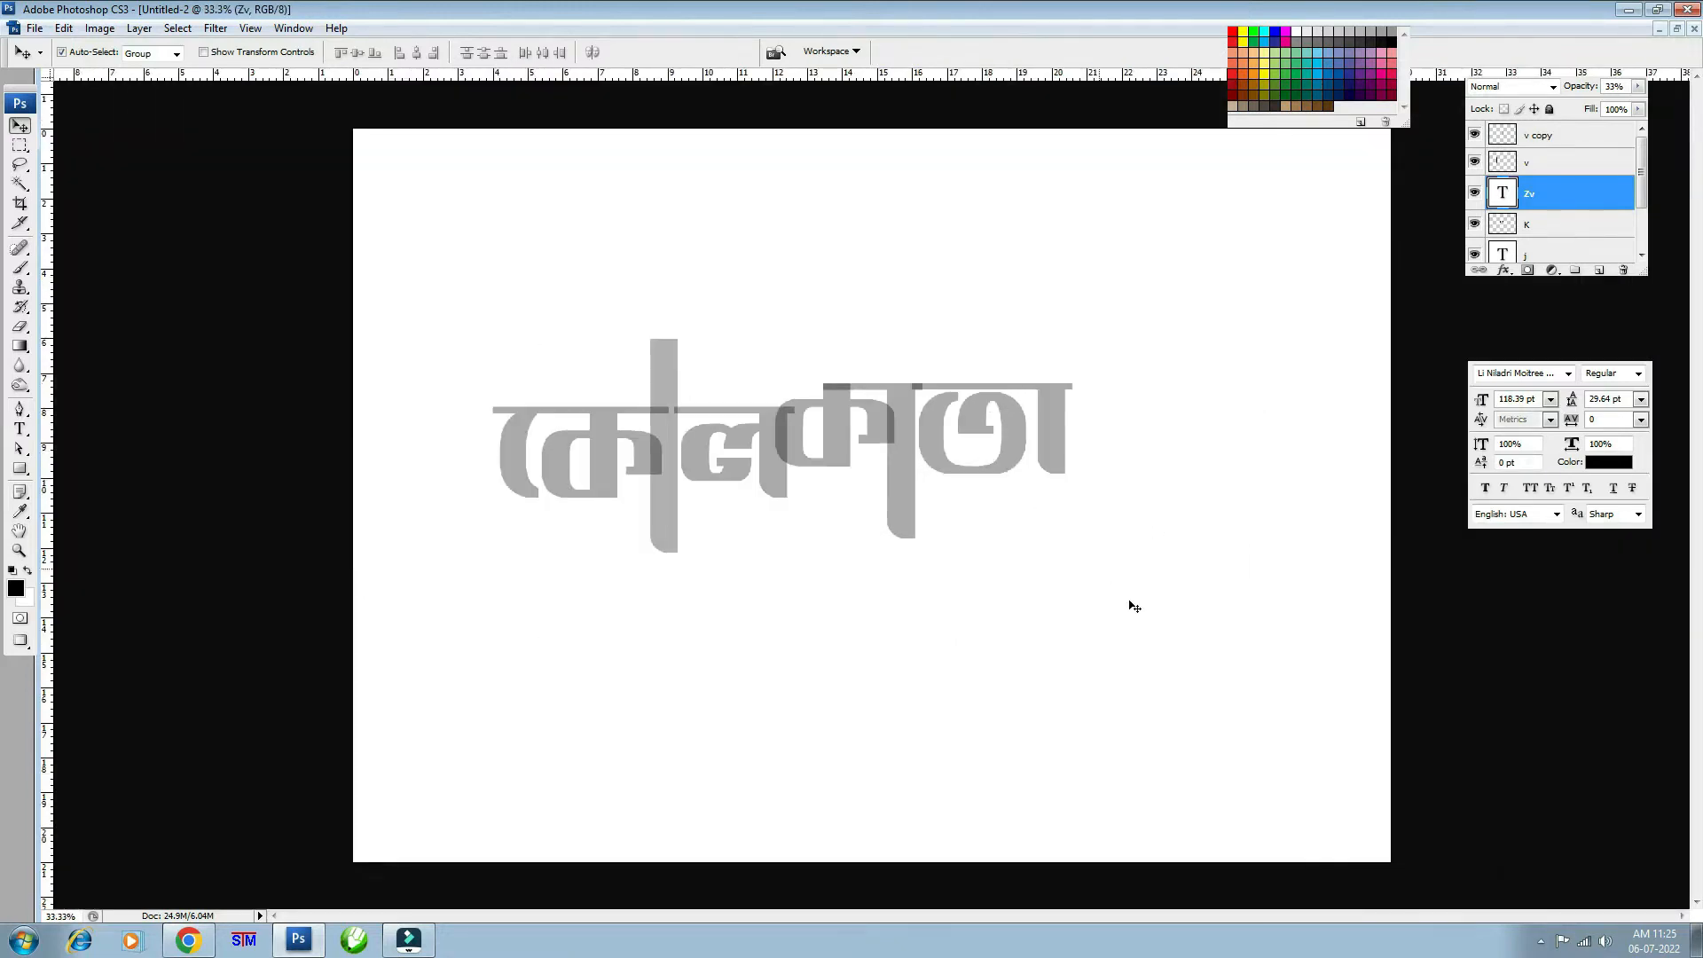
{"action": "key", "text": "ctrl+z"}
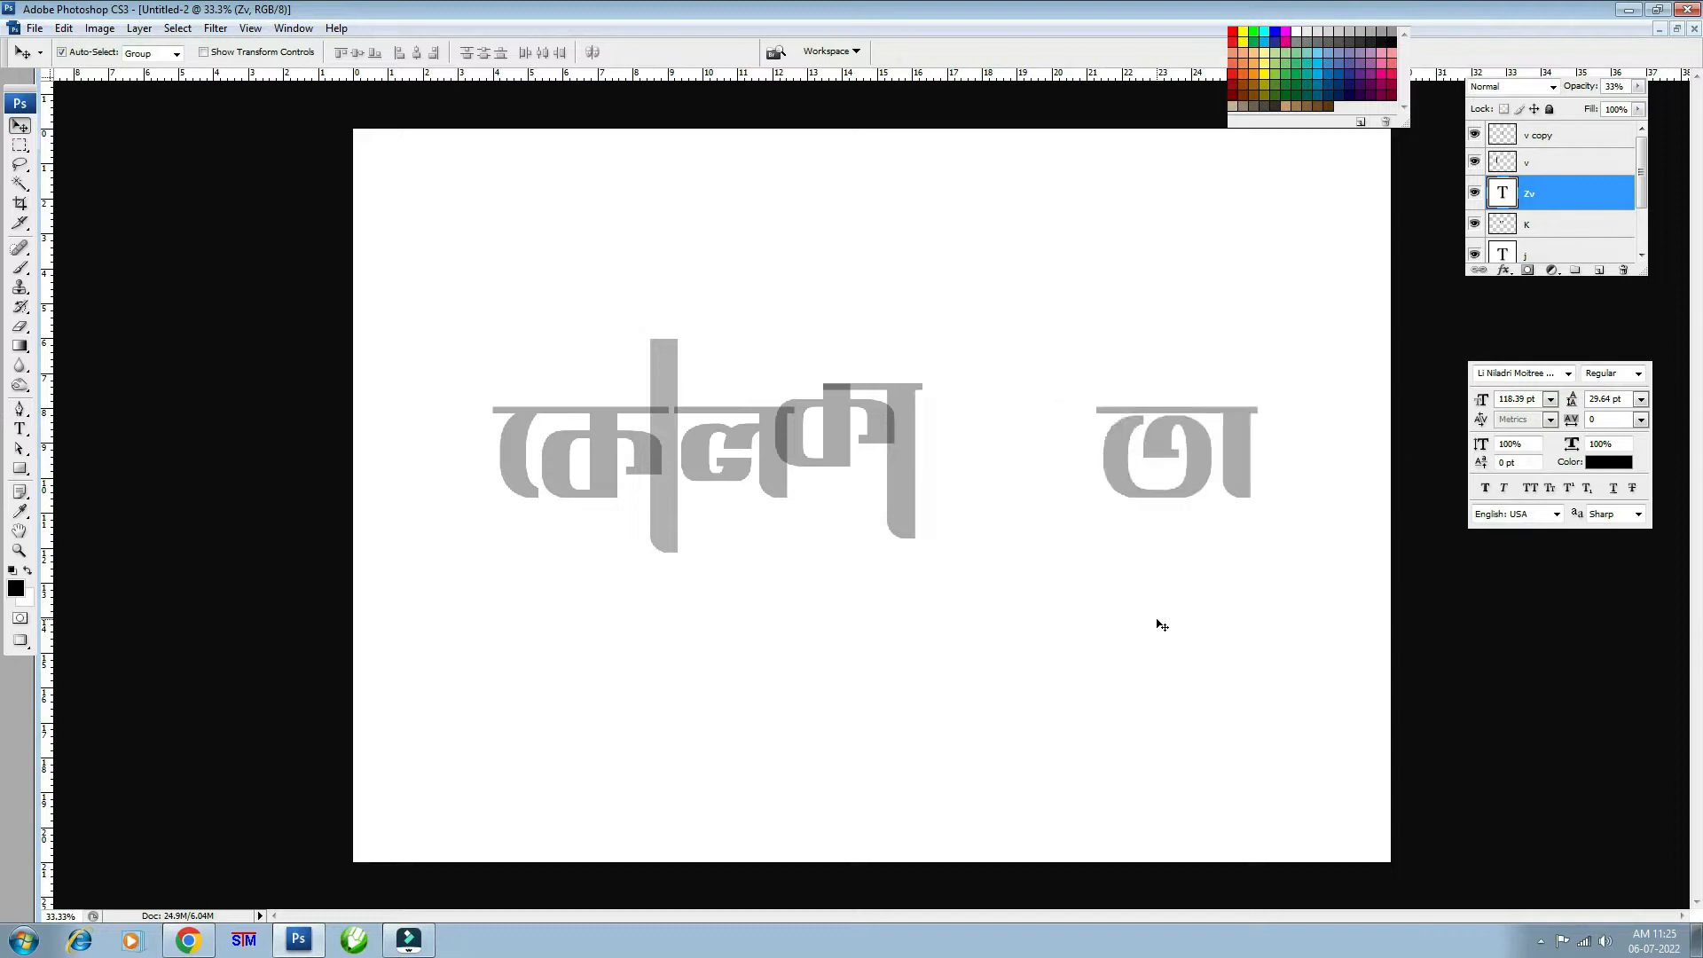
{"action": "left_click_drag", "start_coordinate": [1177, 463], "coordinate": [1011, 482]}
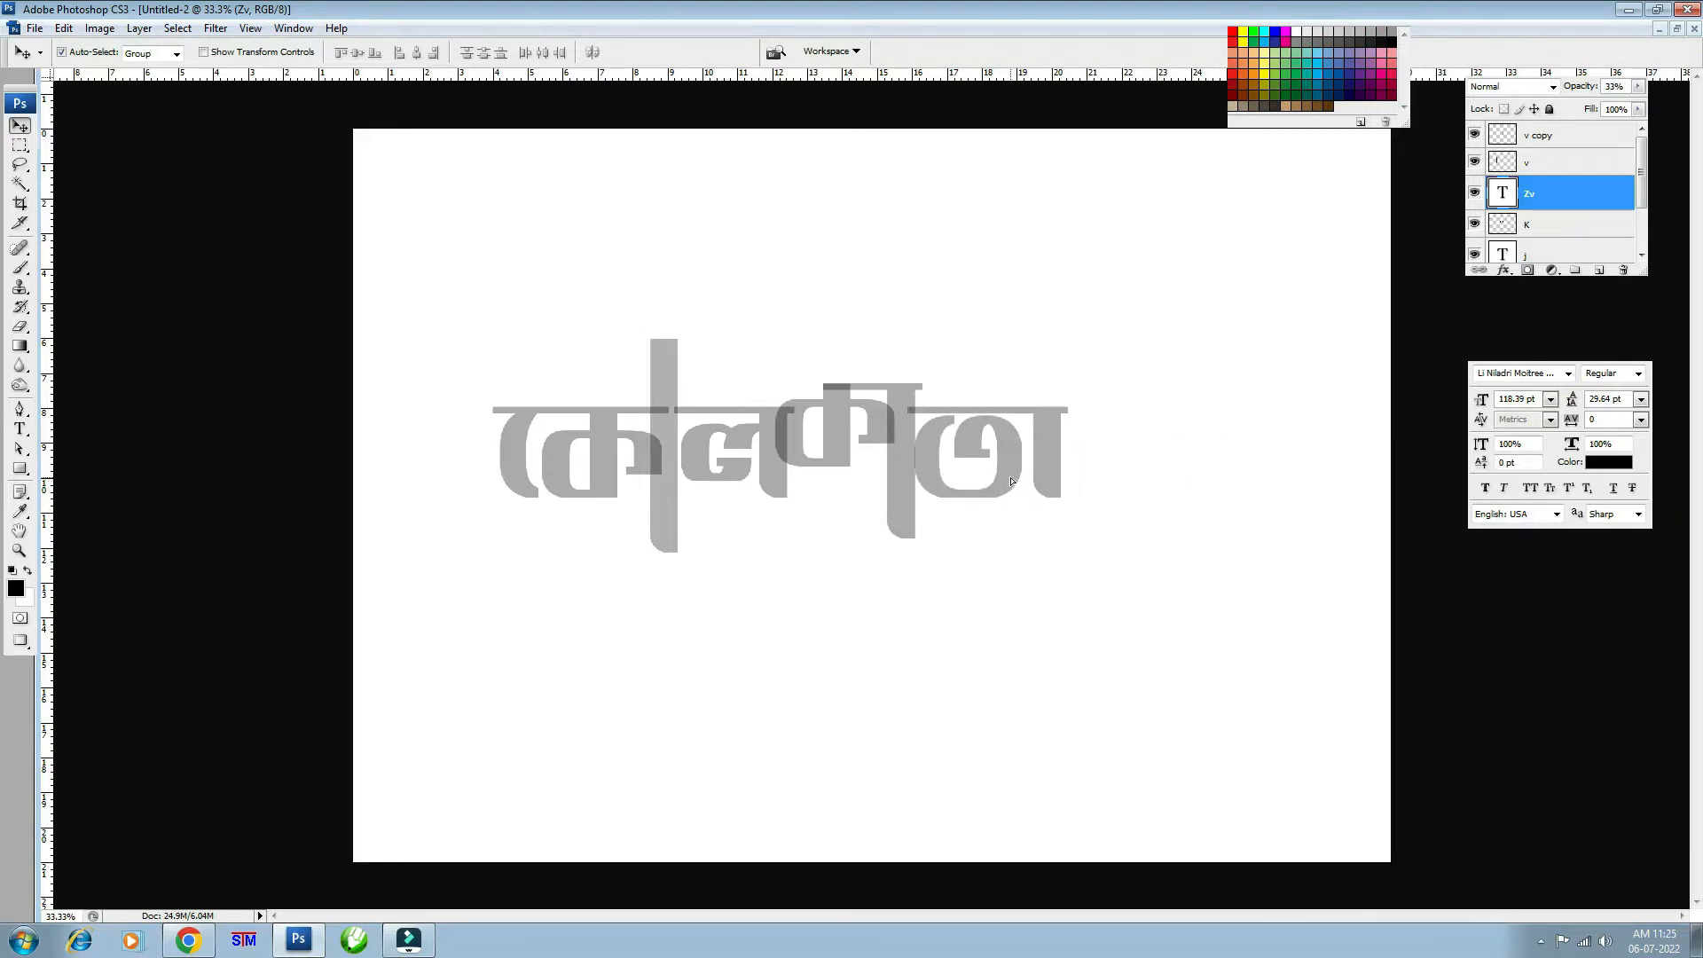
{"action": "left_click_drag", "start_coordinate": [1012, 480], "coordinate": [1013, 440]}
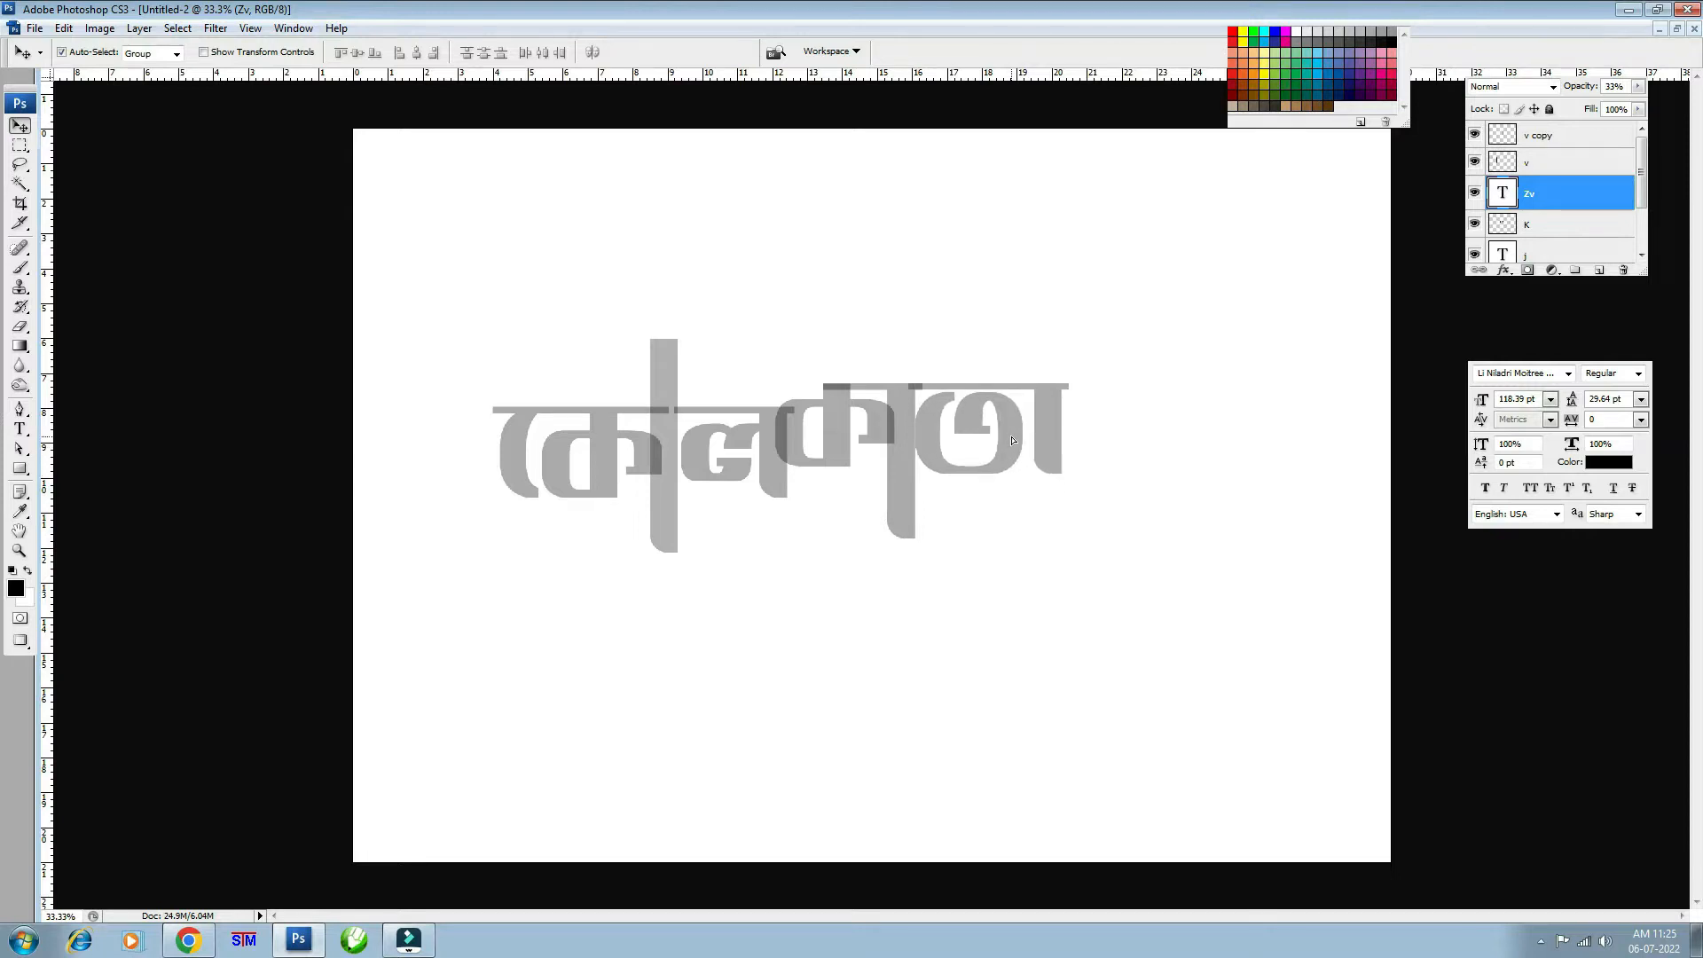
{"action": "key", "text": "ctrl+minus"}
{"action": "key", "text": "ctrl+minus"}
{"action": "key", "text": "ctrl+plus"}
{"action": "key", "text": "ctrl+plus"}
{"action": "key", "text": "ctrl+plus"}
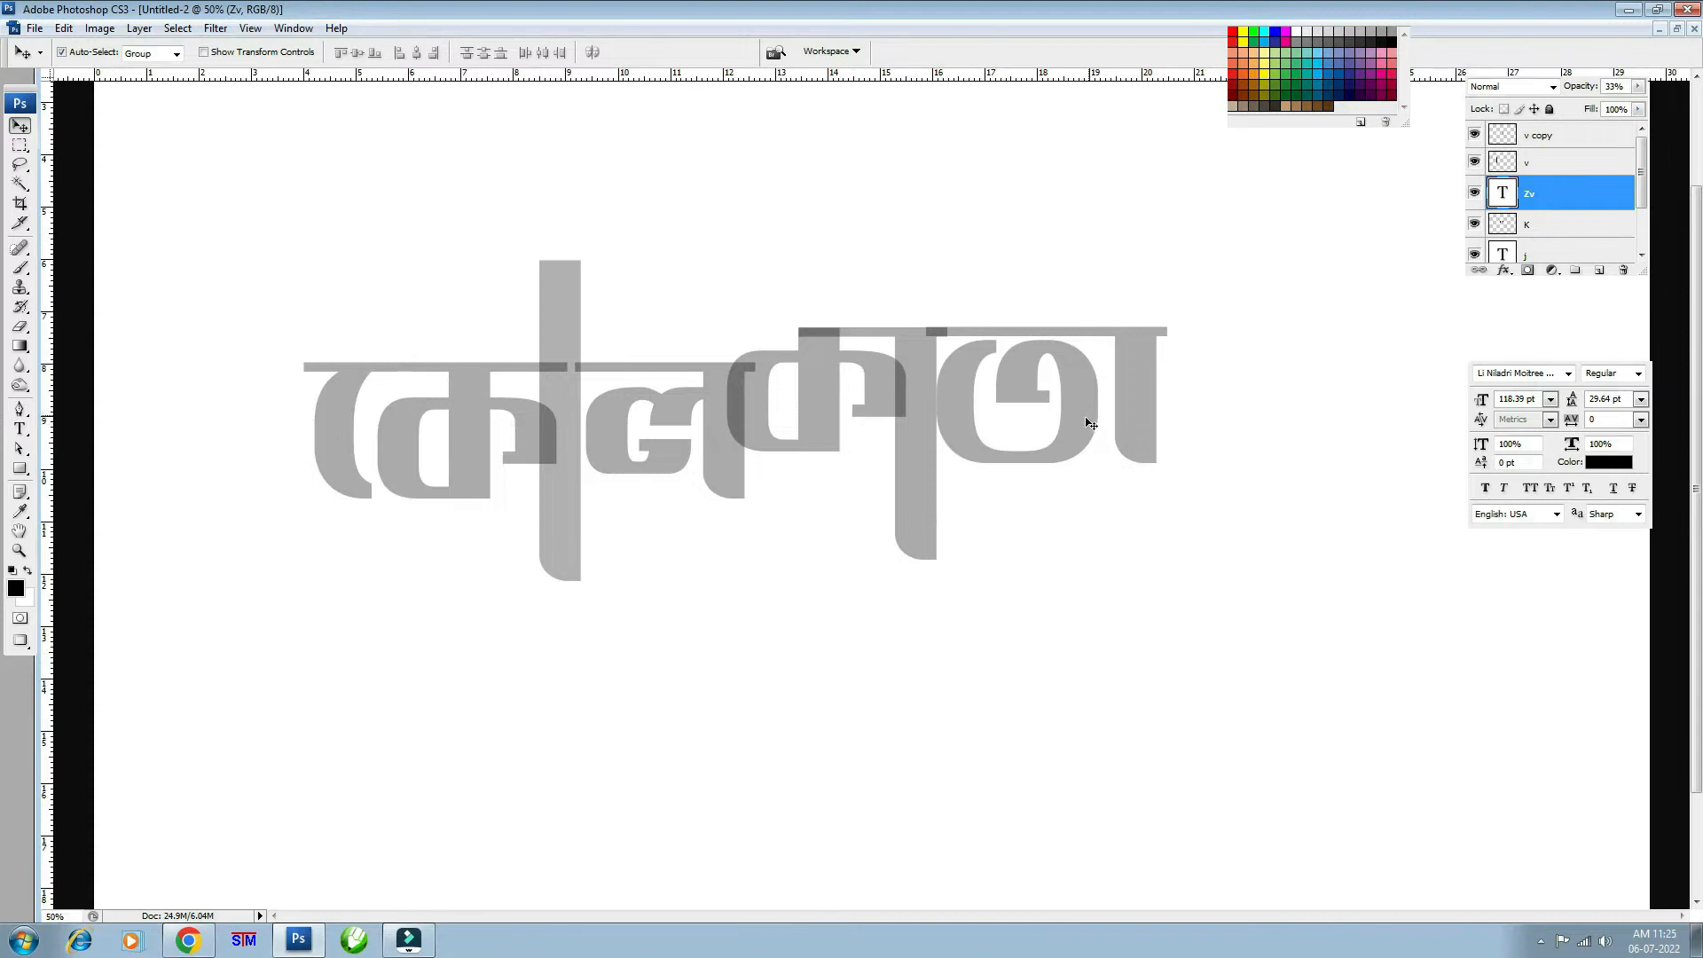
{"action": "left_click_drag", "start_coordinate": [1082, 425], "coordinate": [1092, 420]}
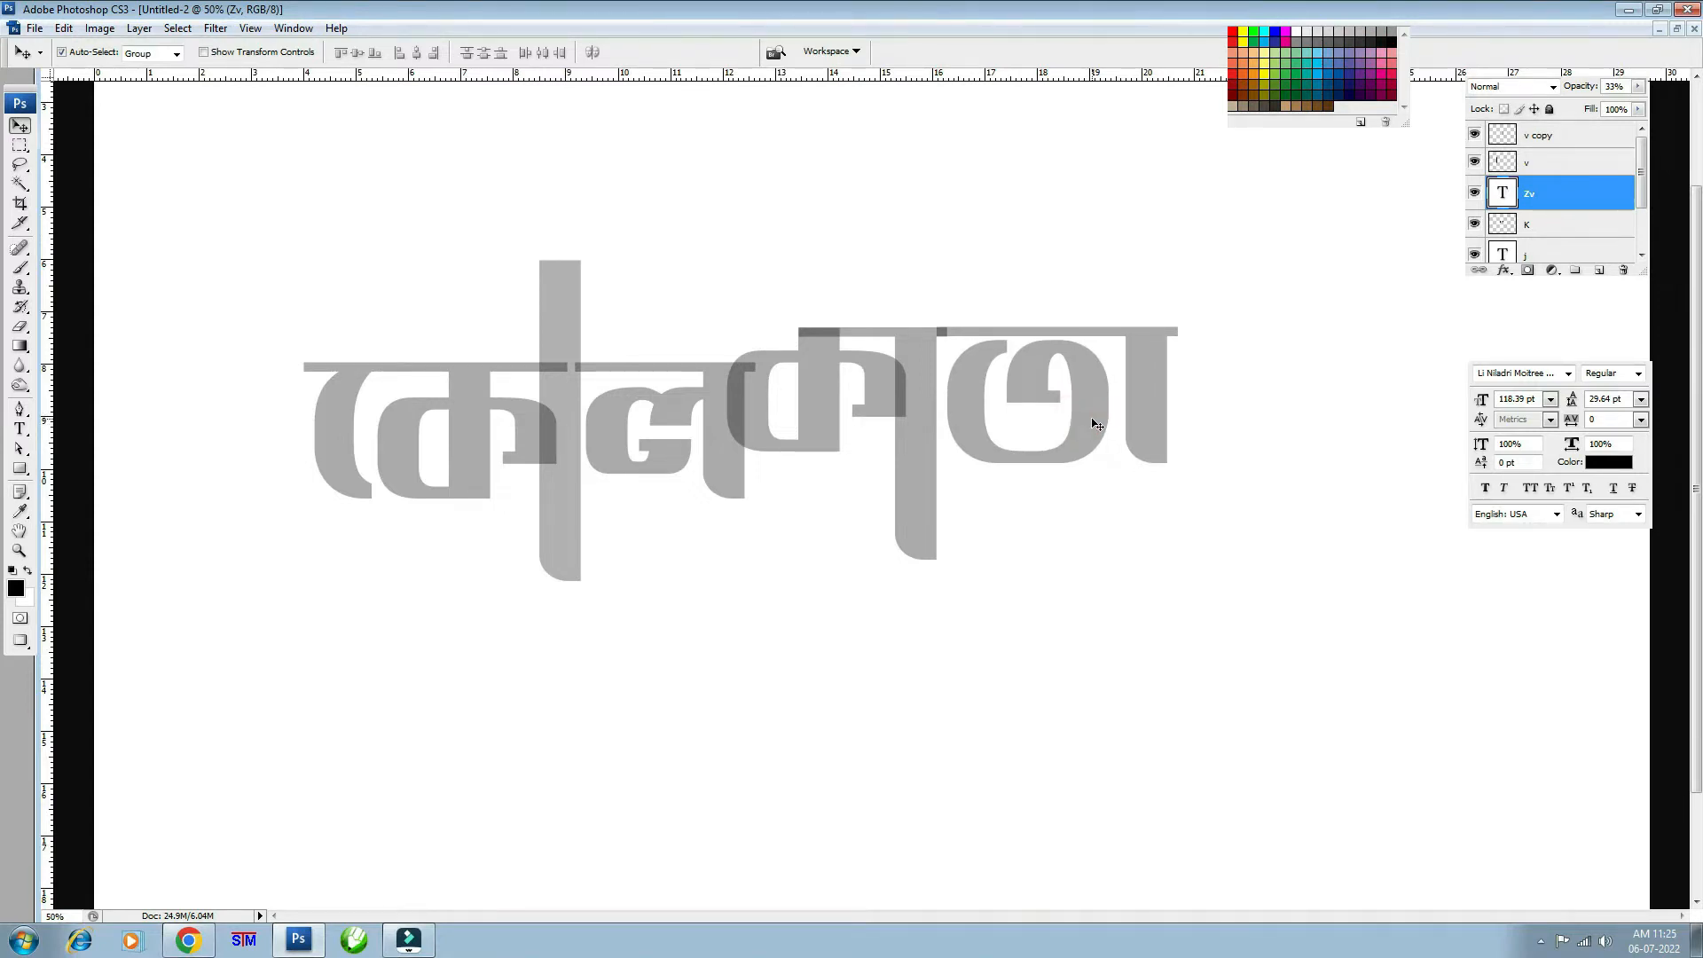
{"action": "mouse_move", "coordinate": [1097, 425]}
{"action": "left_mouse_down"}
{"action": "mouse_move", "coordinate": [1097, 441]}
{"action": "mouse_move", "coordinate": [1072, 421]}
{"action": "left_mouse_up"}
{"action": "key", "text": "Right"}
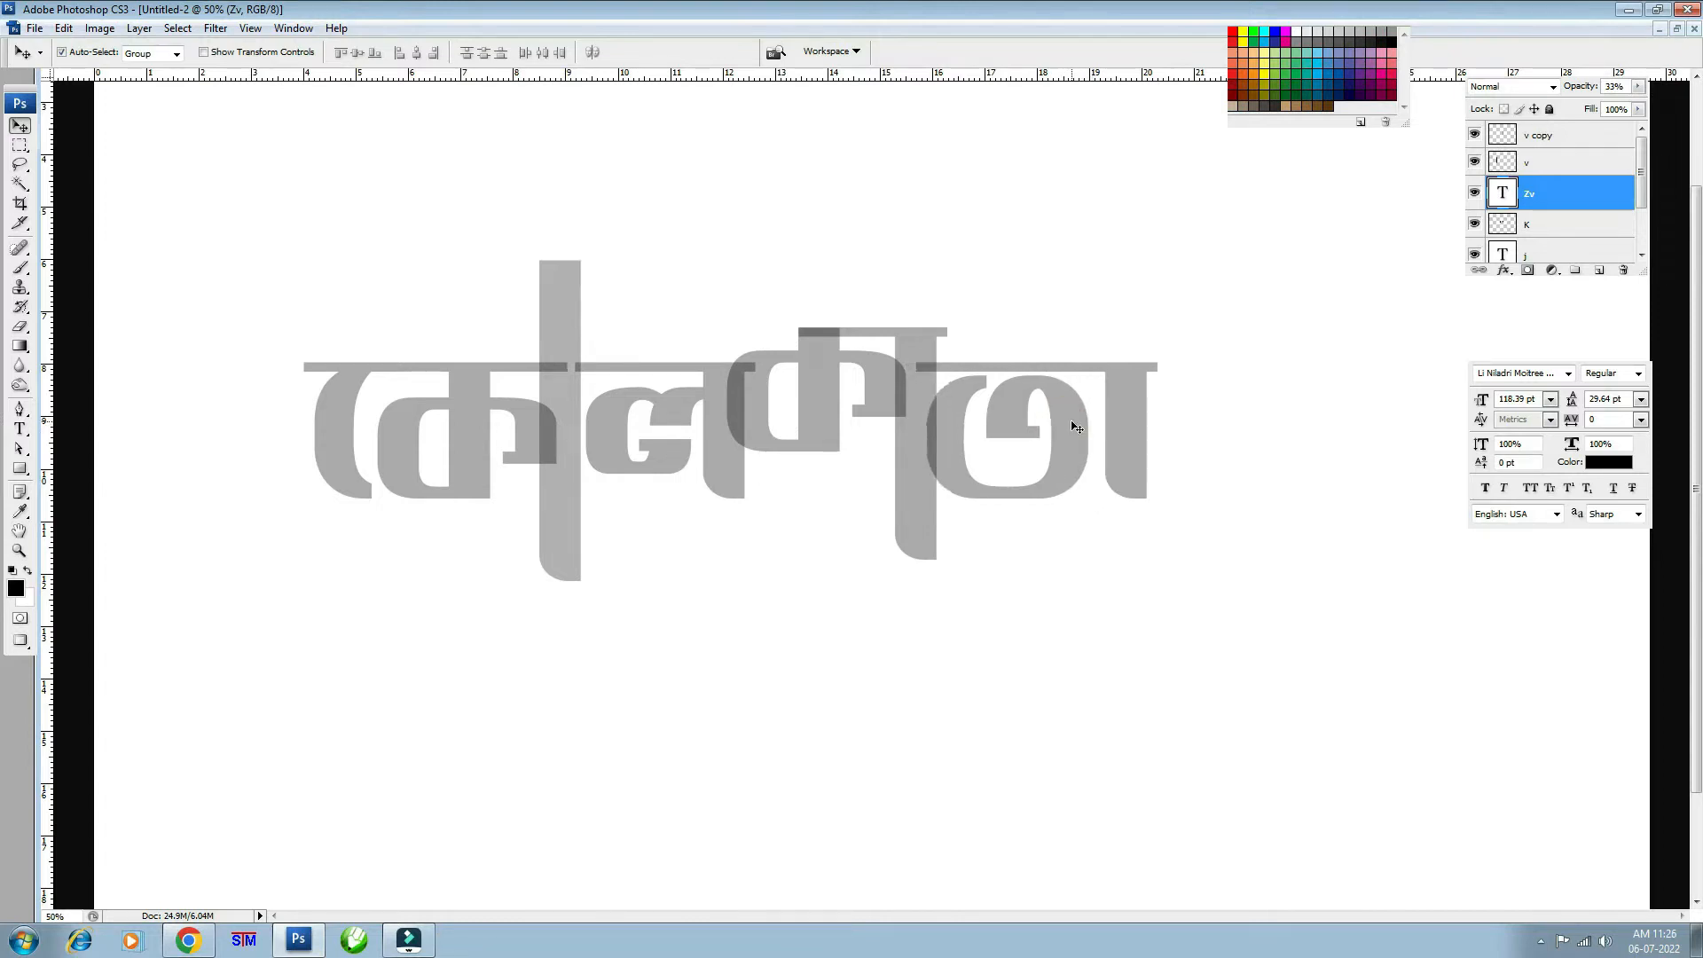
{"action": "scroll", "coordinate": [1075, 427], "scroll_direction": "up", "scroll_amount": 1}
- Rasterize the Zv layer and delete the final glyph's long top bar
{"action": "right_click", "coordinate": [1553, 186]}
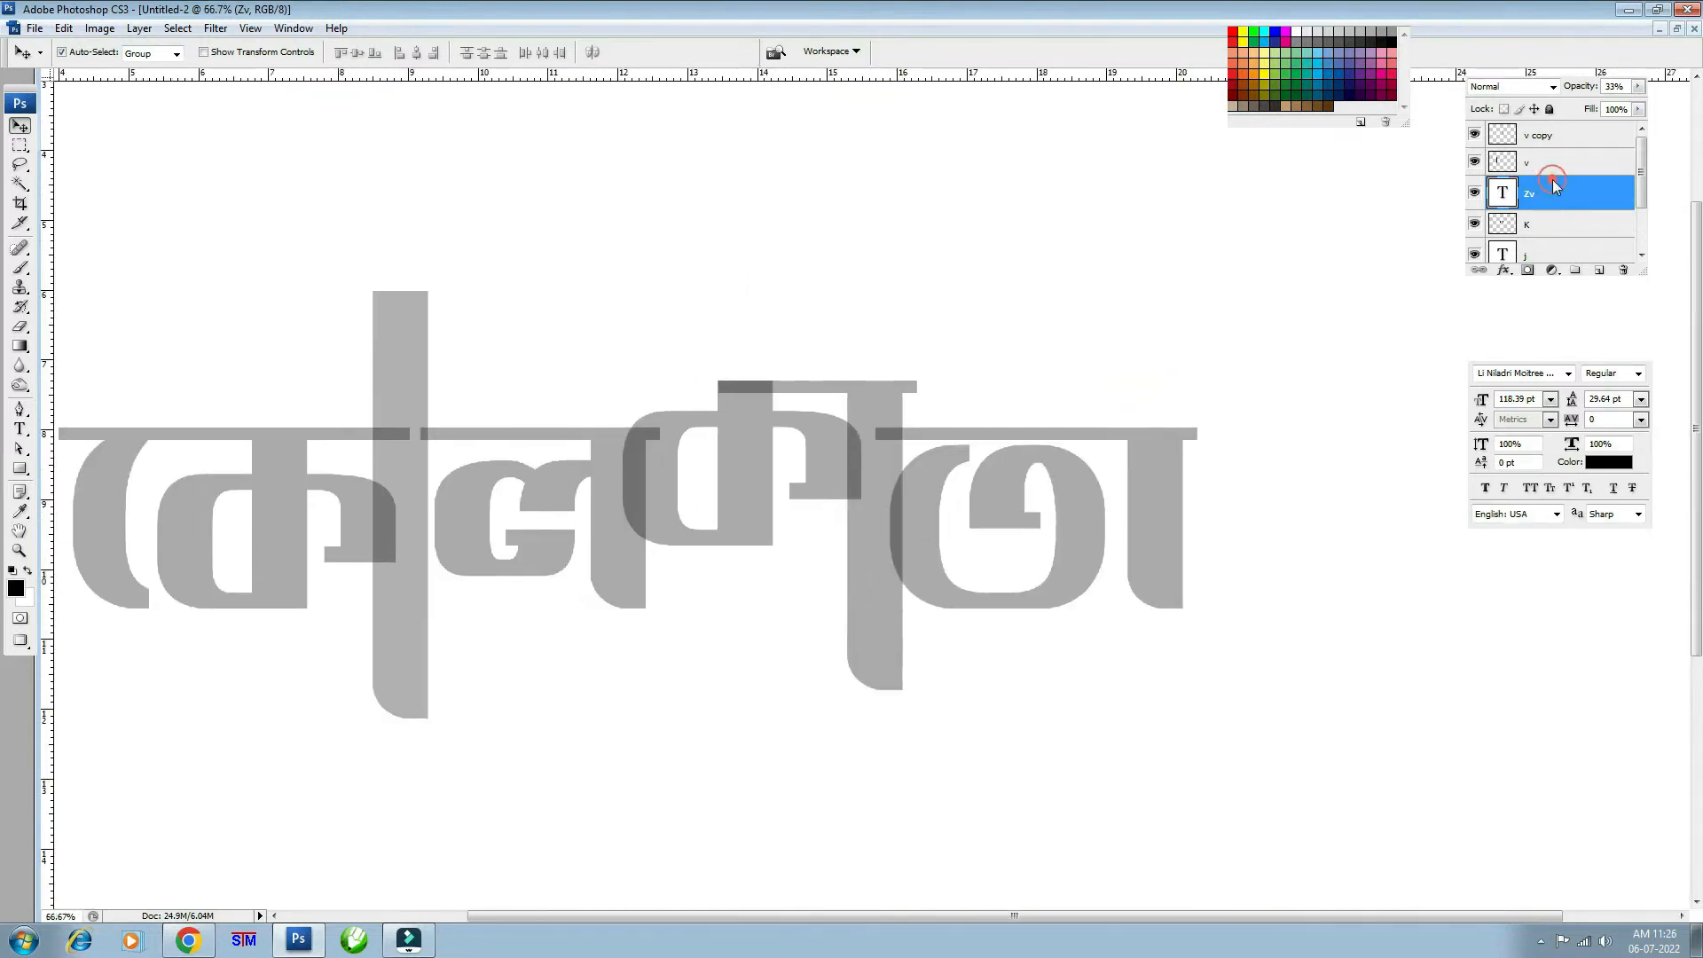
{"action": "left_click", "coordinate": [1520, 383]}
{"action": "key", "text": "ctrl+plus"}
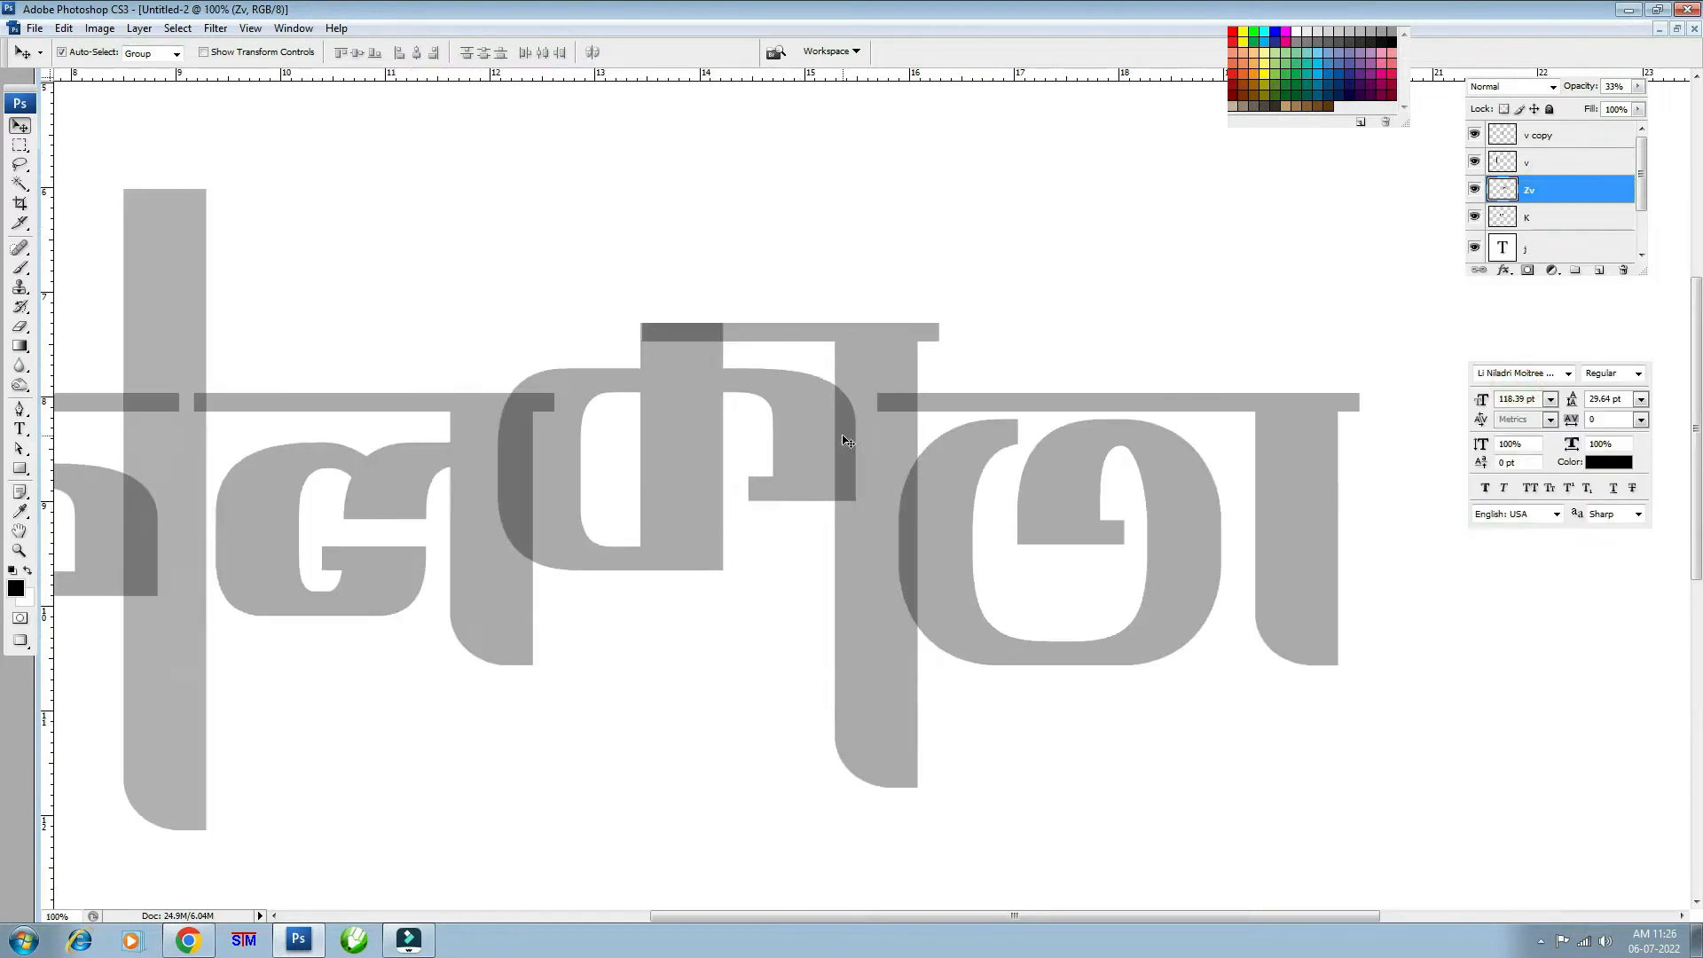
{"action": "left_click_drag", "start_coordinate": [1201, 500], "coordinate": [1026, 537]}
{"action": "key", "text": "m"}
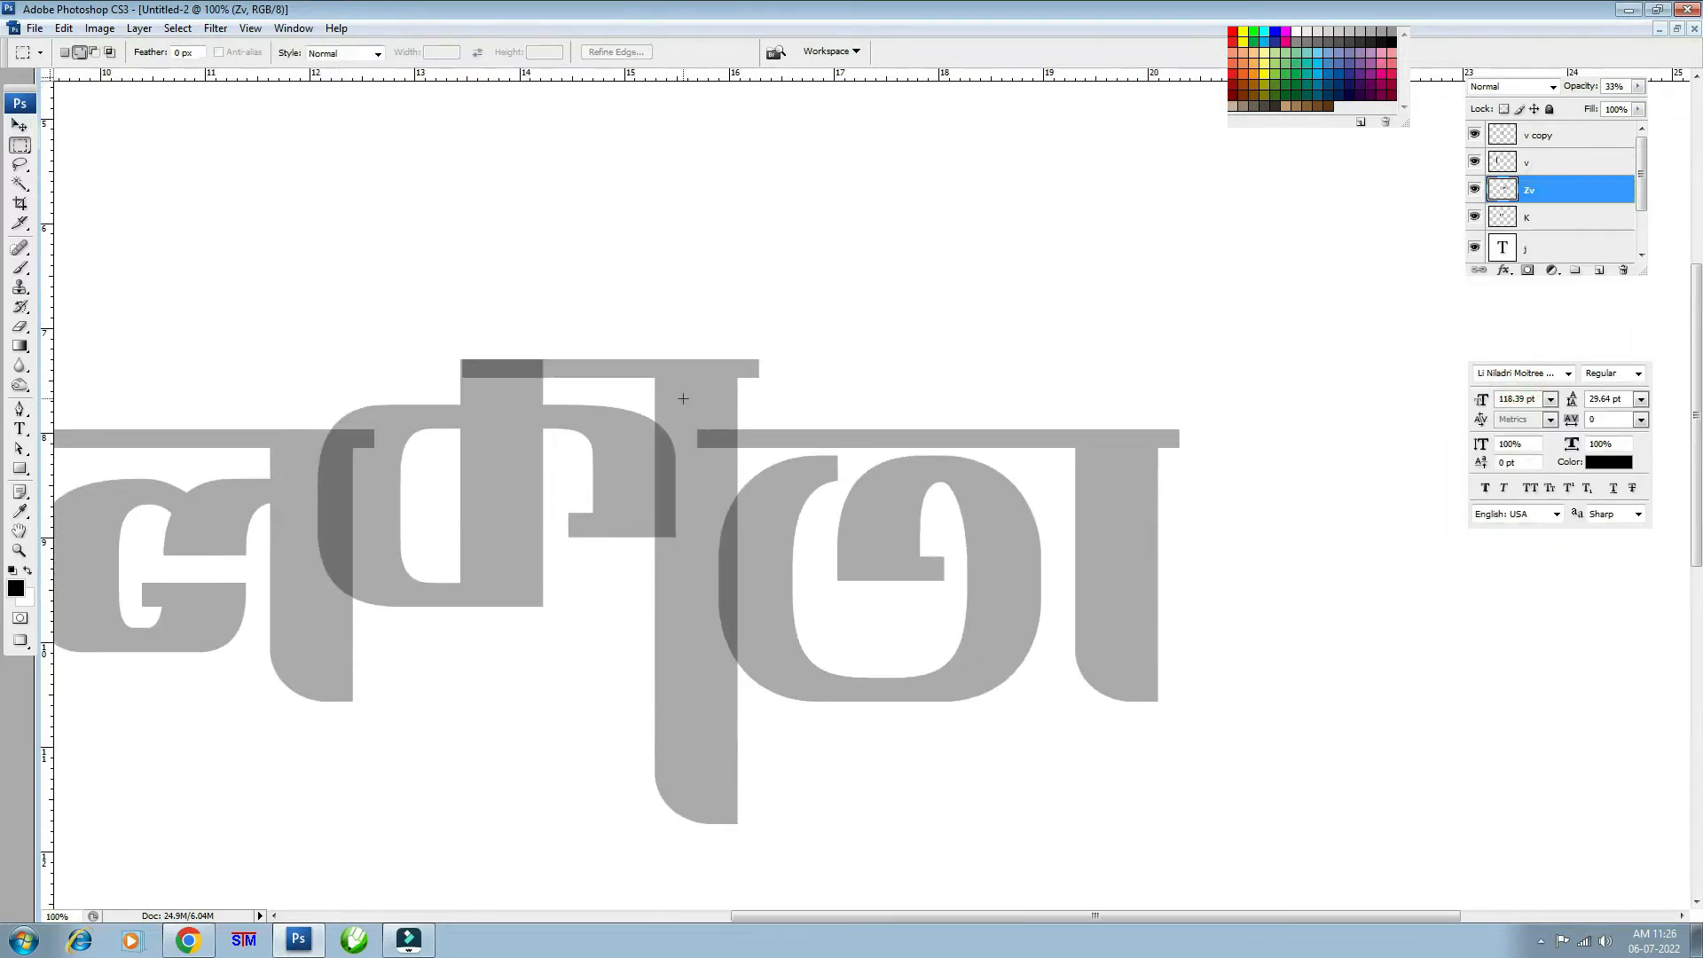
{"action": "left_click_drag", "start_coordinate": [634, 357], "coordinate": [1347, 451]}
{"action": "key", "text": "Delete"}
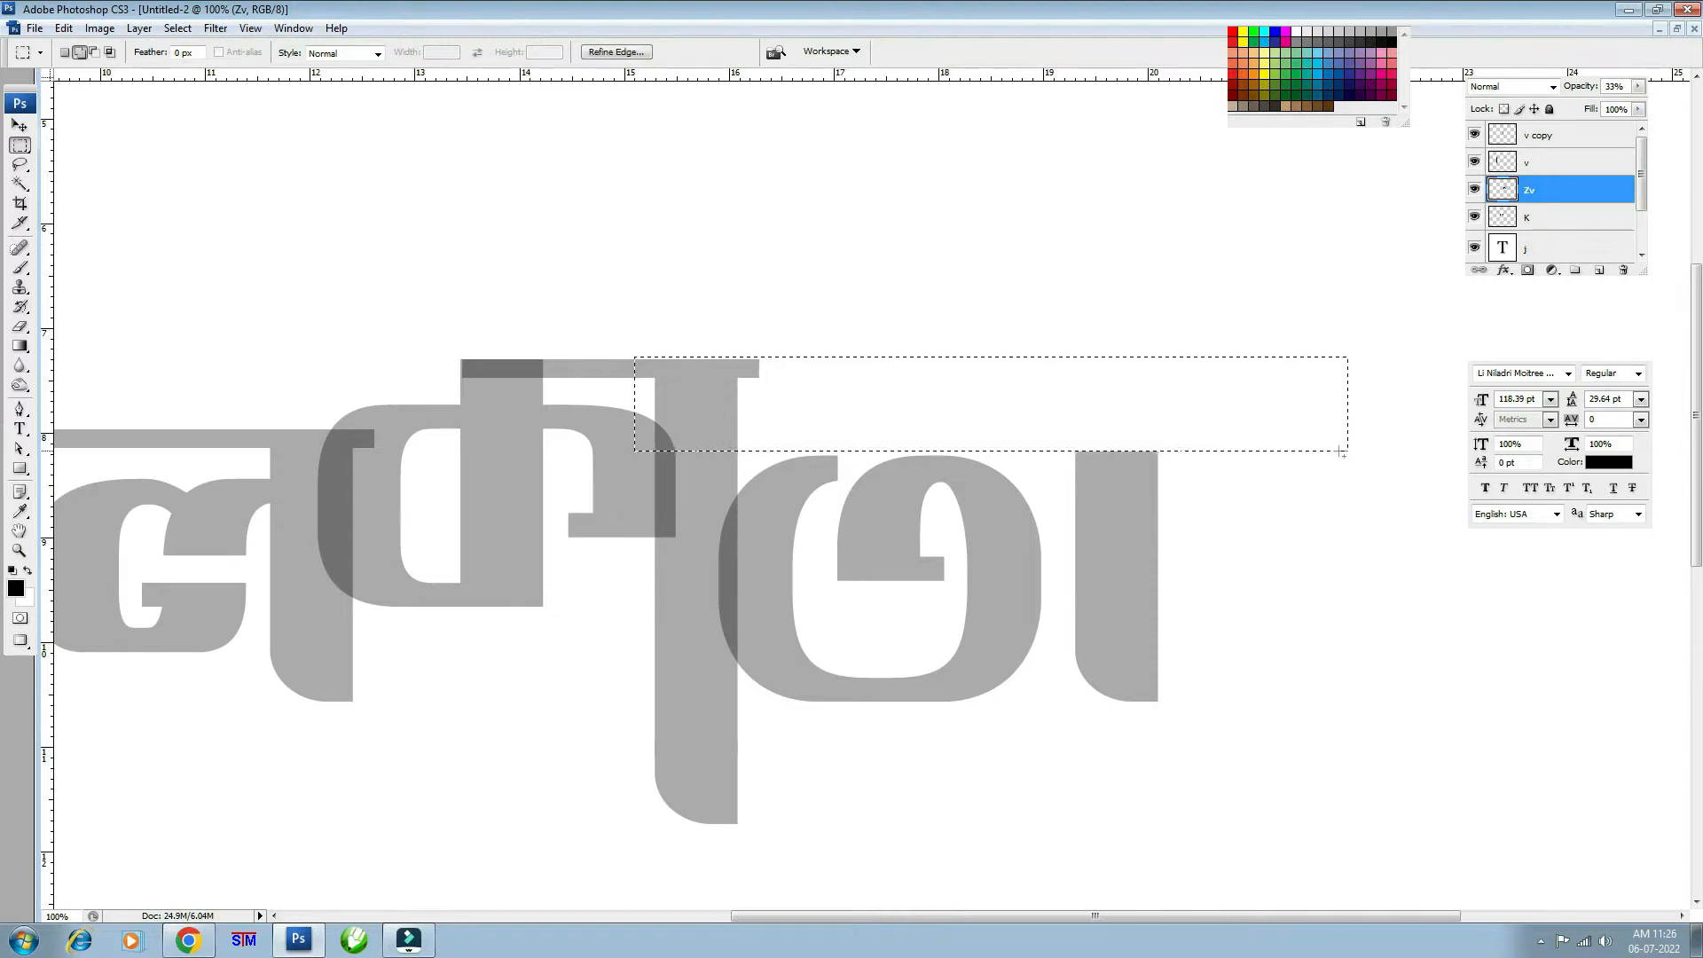
{"action": "left_click", "coordinate": [1195, 450]}
- Stretch the top of the final glyph's right stroke far upward
{"action": "left_click_drag", "start_coordinate": [1043, 393], "coordinate": [1210, 540]}
{"action": "key", "text": "ctrl+t"}
{"action": "left_click_drag", "start_coordinate": [1127, 394], "coordinate": [1128, 251]}
{"action": "key", "text": "ctrl+minus"}
{"action": "key", "text": "ctrl+minus"}
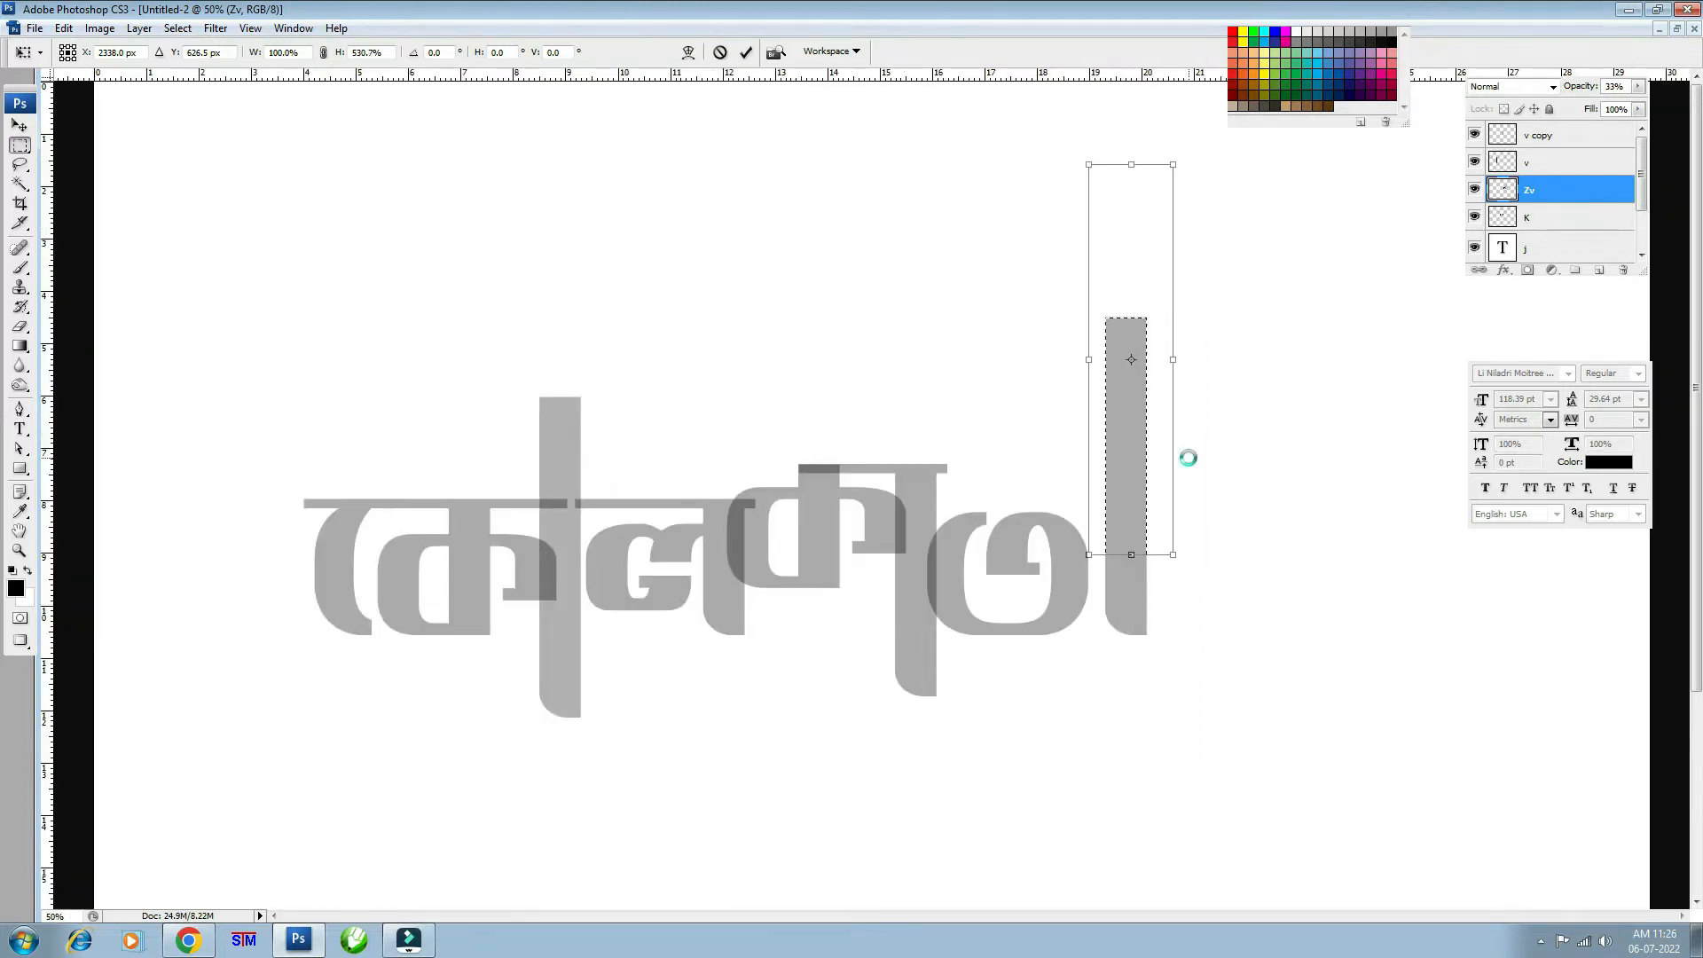
{"action": "key", "text": "Return"}
{"action": "key", "text": "ctrl+d"}
- Copy a headline piece to Layer 1 and stretch it rightward toward the tall stroke
{"action": "key", "text": "ctrl+plus"}
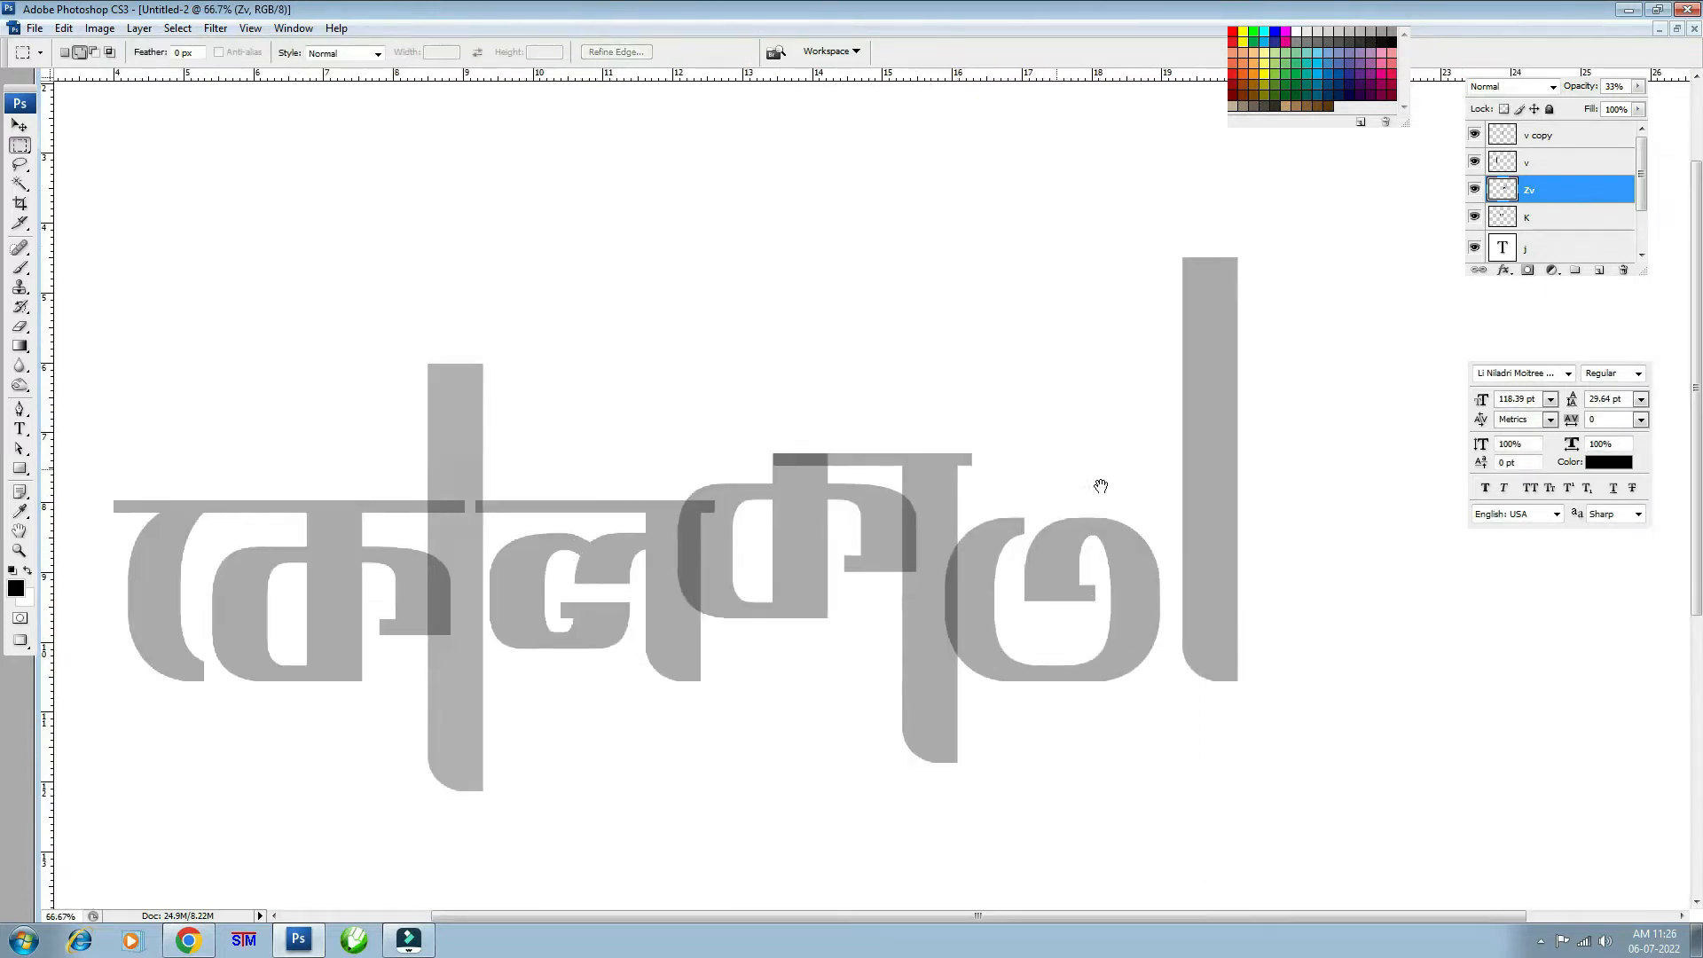
{"action": "left_click_drag", "start_coordinate": [1103, 493], "coordinate": [912, 517]}
{"action": "key", "text": "ctrl+plus"}
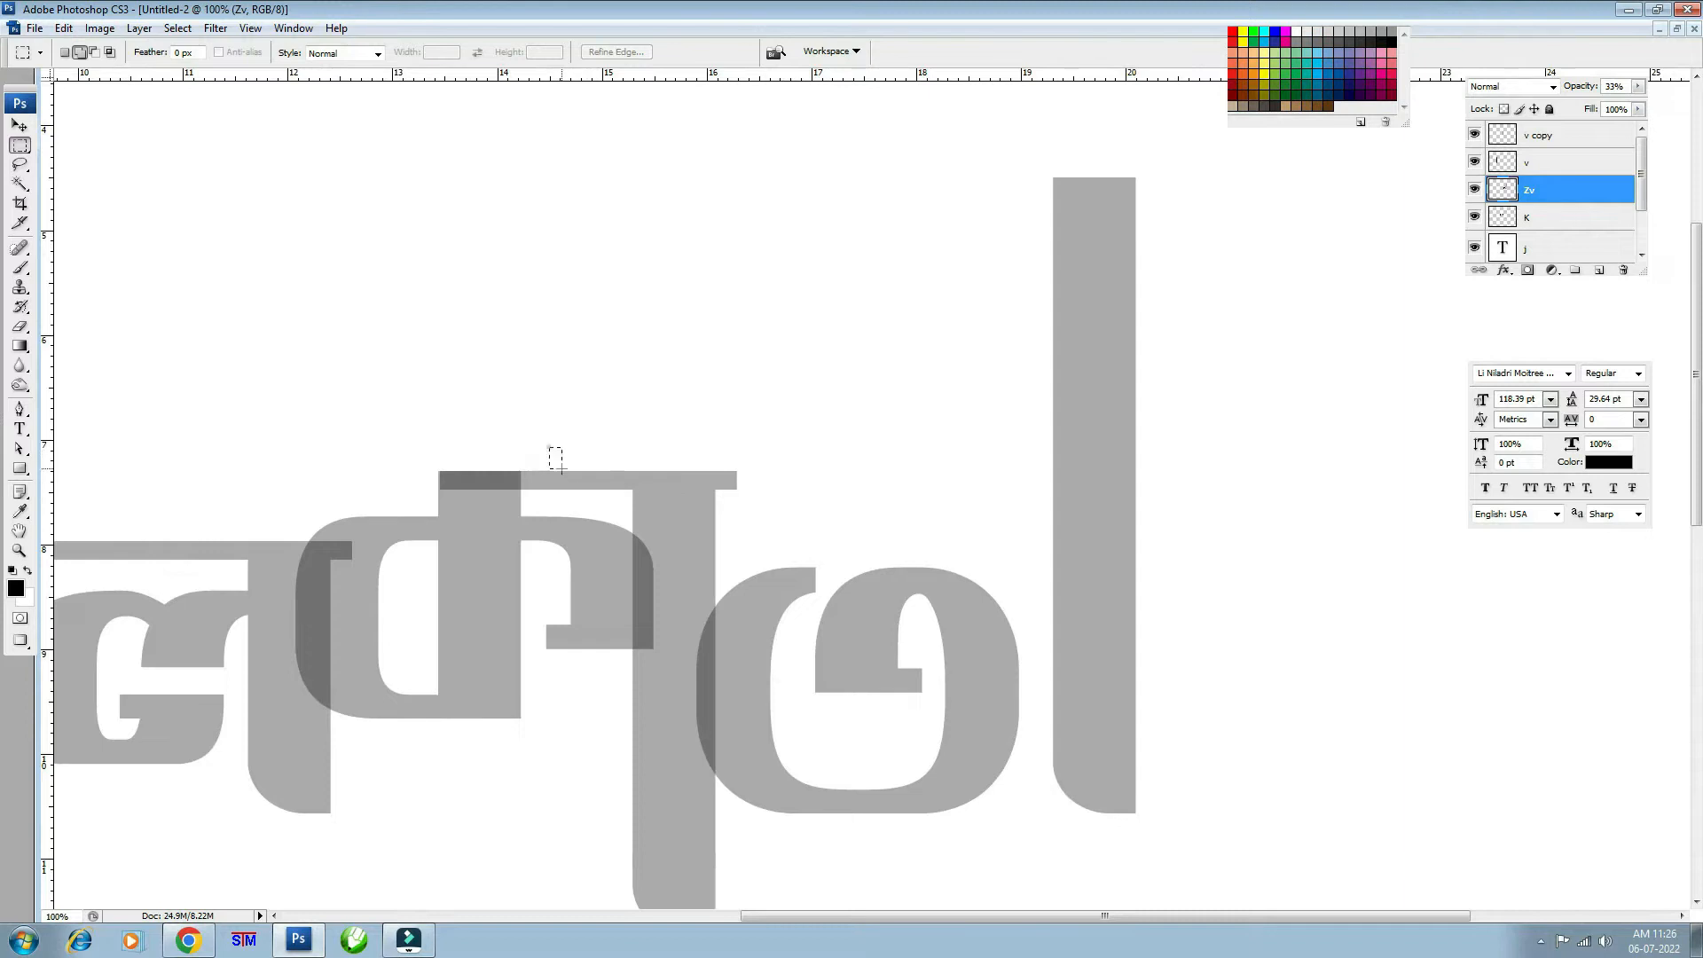
{"action": "mouse_move", "coordinate": [549, 447]}
{"action": "left_mouse_down"}
{"action": "mouse_move", "coordinate": [595, 499]}
{"action": "mouse_move", "coordinate": [697, 533]}
{"action": "left_mouse_up"}
{"action": "key", "text": "v"}
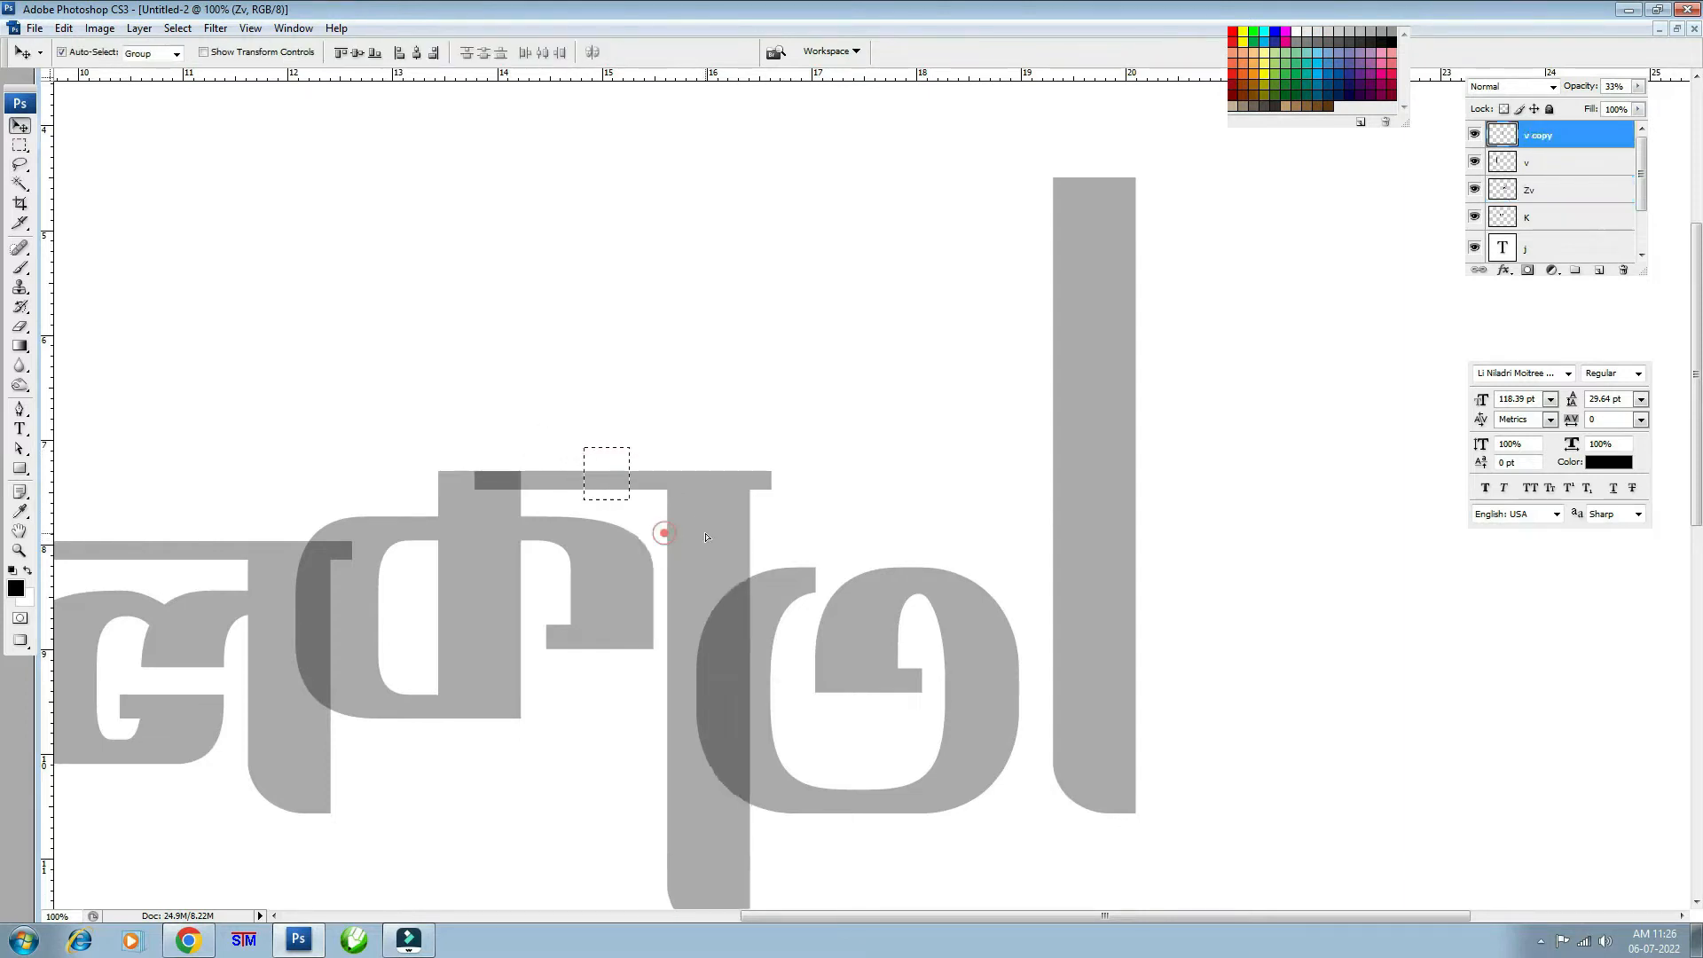
{"action": "key", "text": "ctrl+z"}
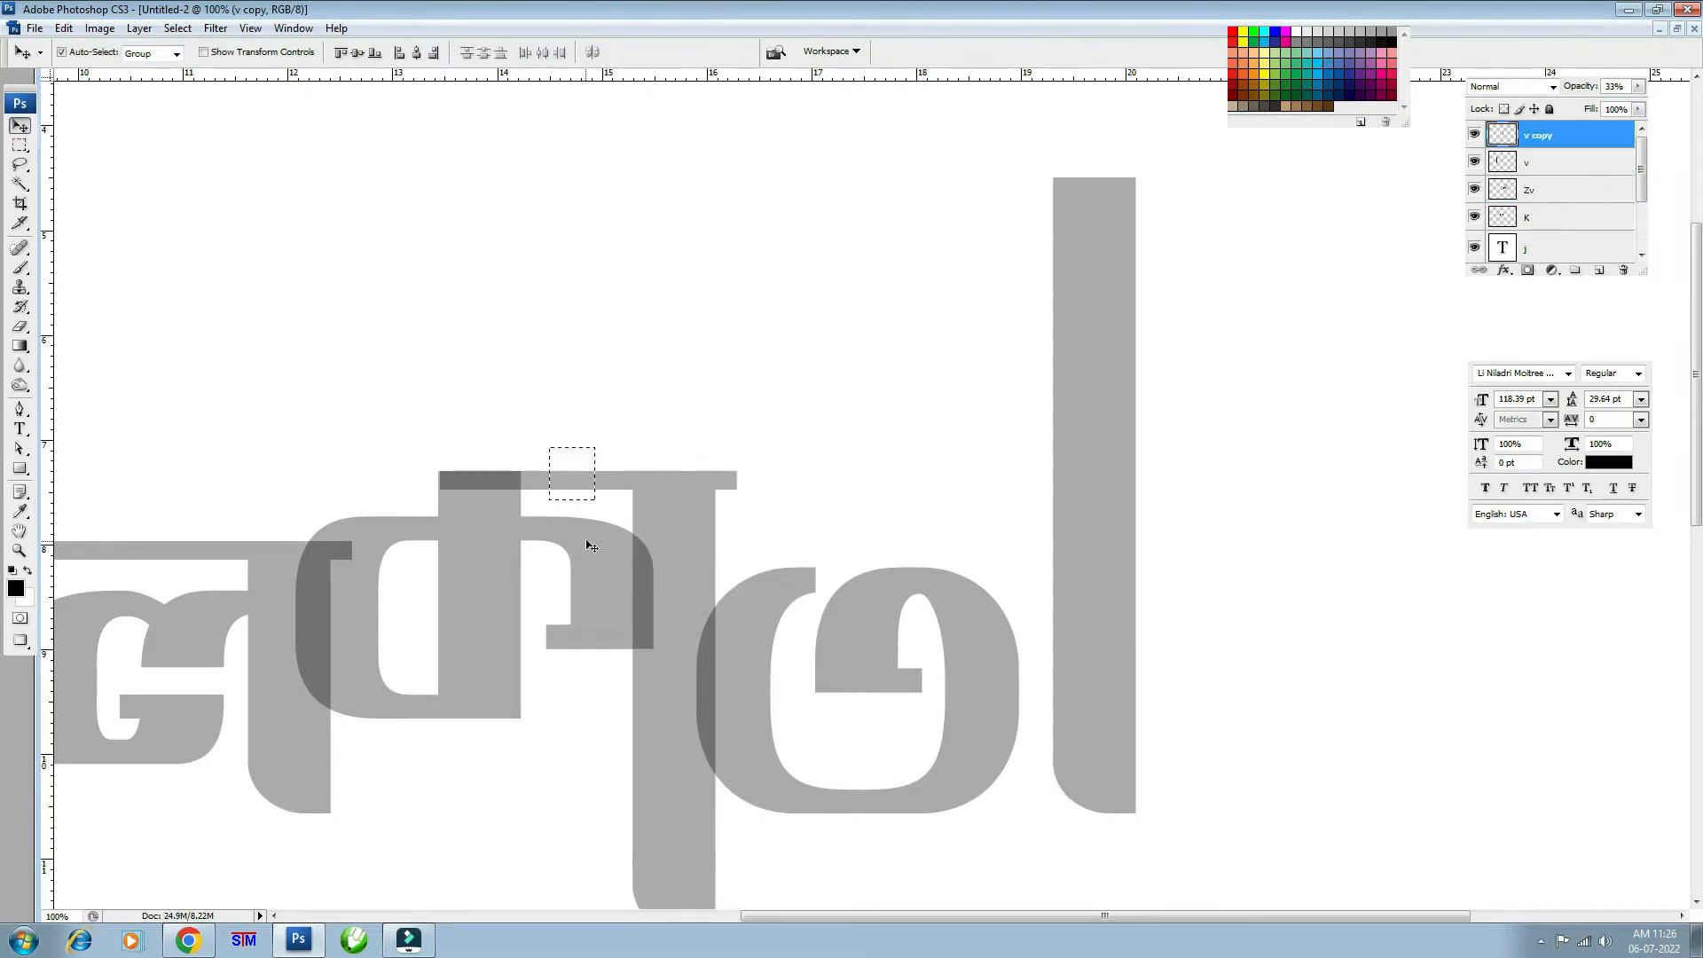
{"action": "key", "text": "ctrl+j"}
{"action": "left_click_drag", "start_coordinate": [578, 483], "coordinate": [1089, 485]}
{"action": "key", "text": "ctrl+t"}
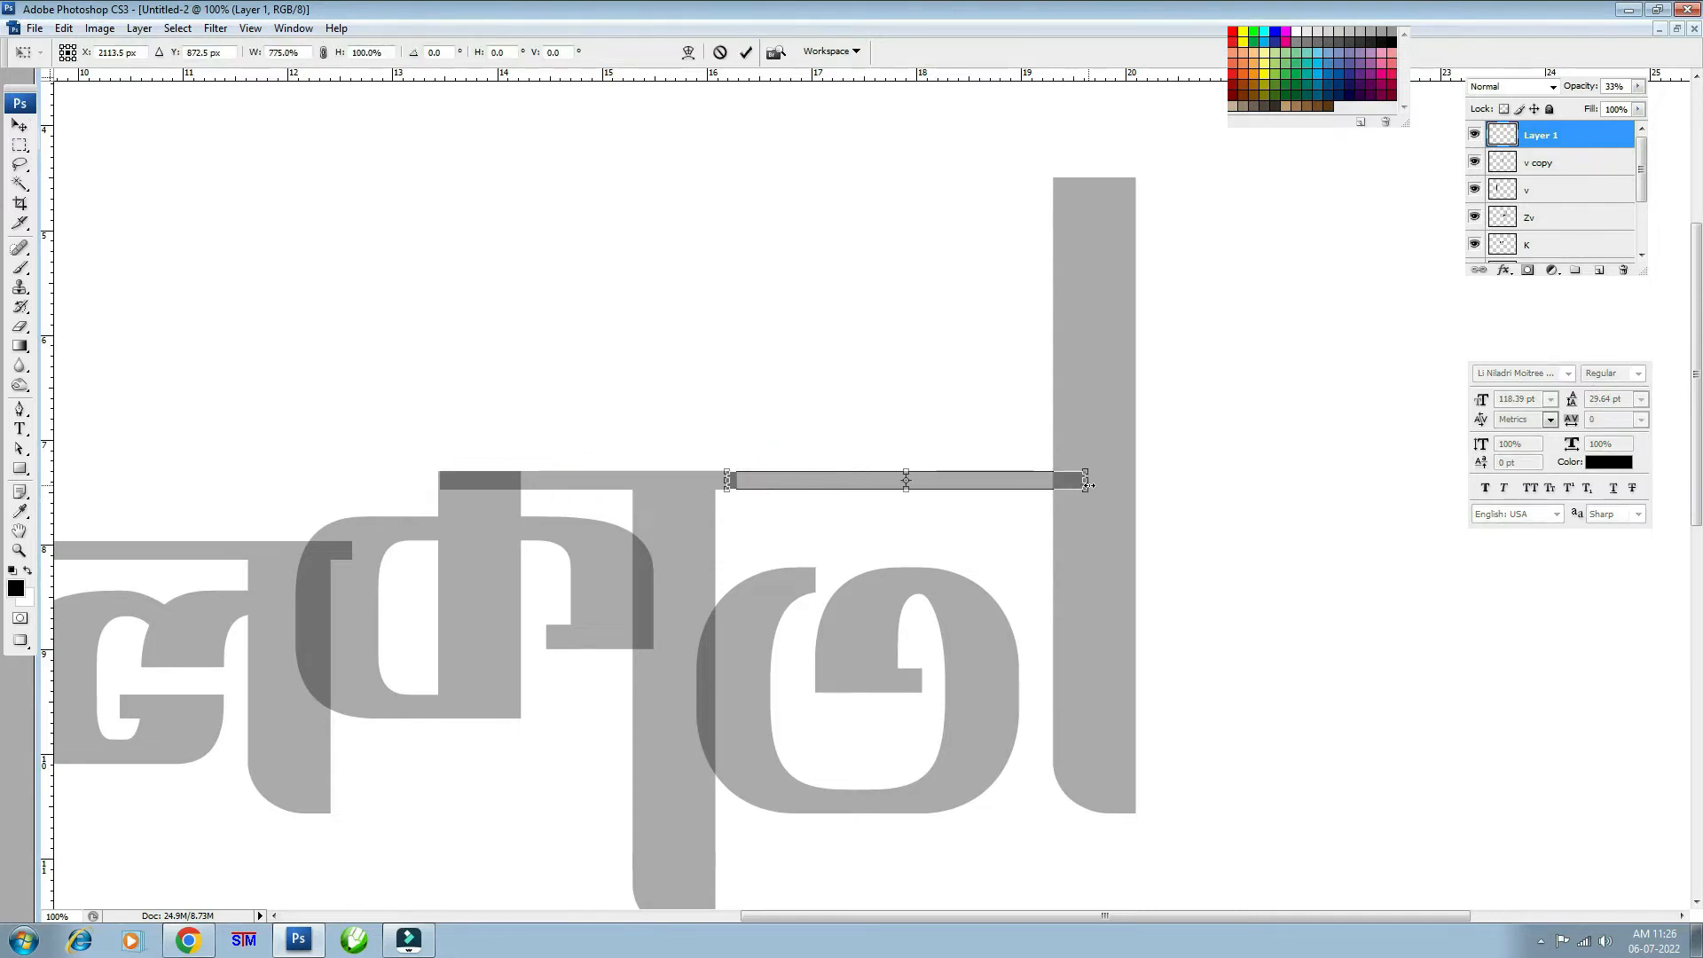
{"action": "key", "text": "Return"}
{"action": "key", "text": "ctrl+minus"}
{"action": "key", "text": "ctrl+minus"}
{"action": "key", "text": "ctrl+minus"}
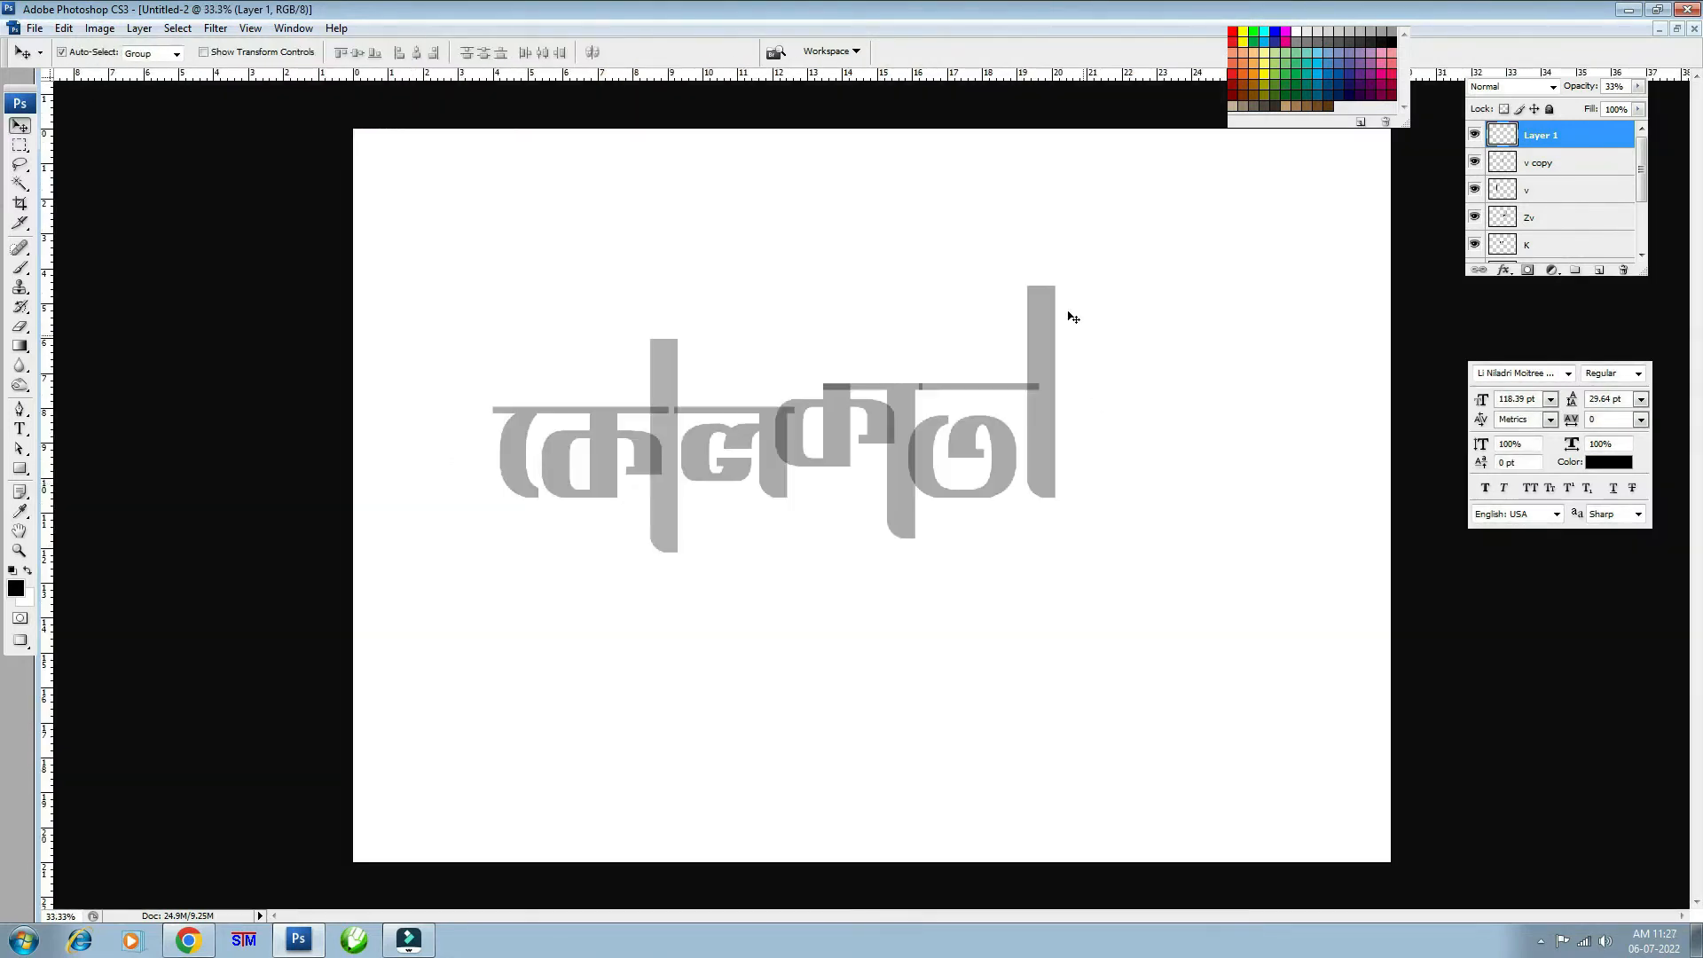
{"action": "key", "text": "ctrl+plus"}
{"action": "key", "text": "ctrl+plus"}
{"action": "left_click_drag", "start_coordinate": [1180, 529], "coordinate": [1152, 629]}
- Delete the upper part of তা's tall stroke
{"action": "key", "text": "ctrl+z"}
{"action": "left_click", "coordinate": [1474, 219]}
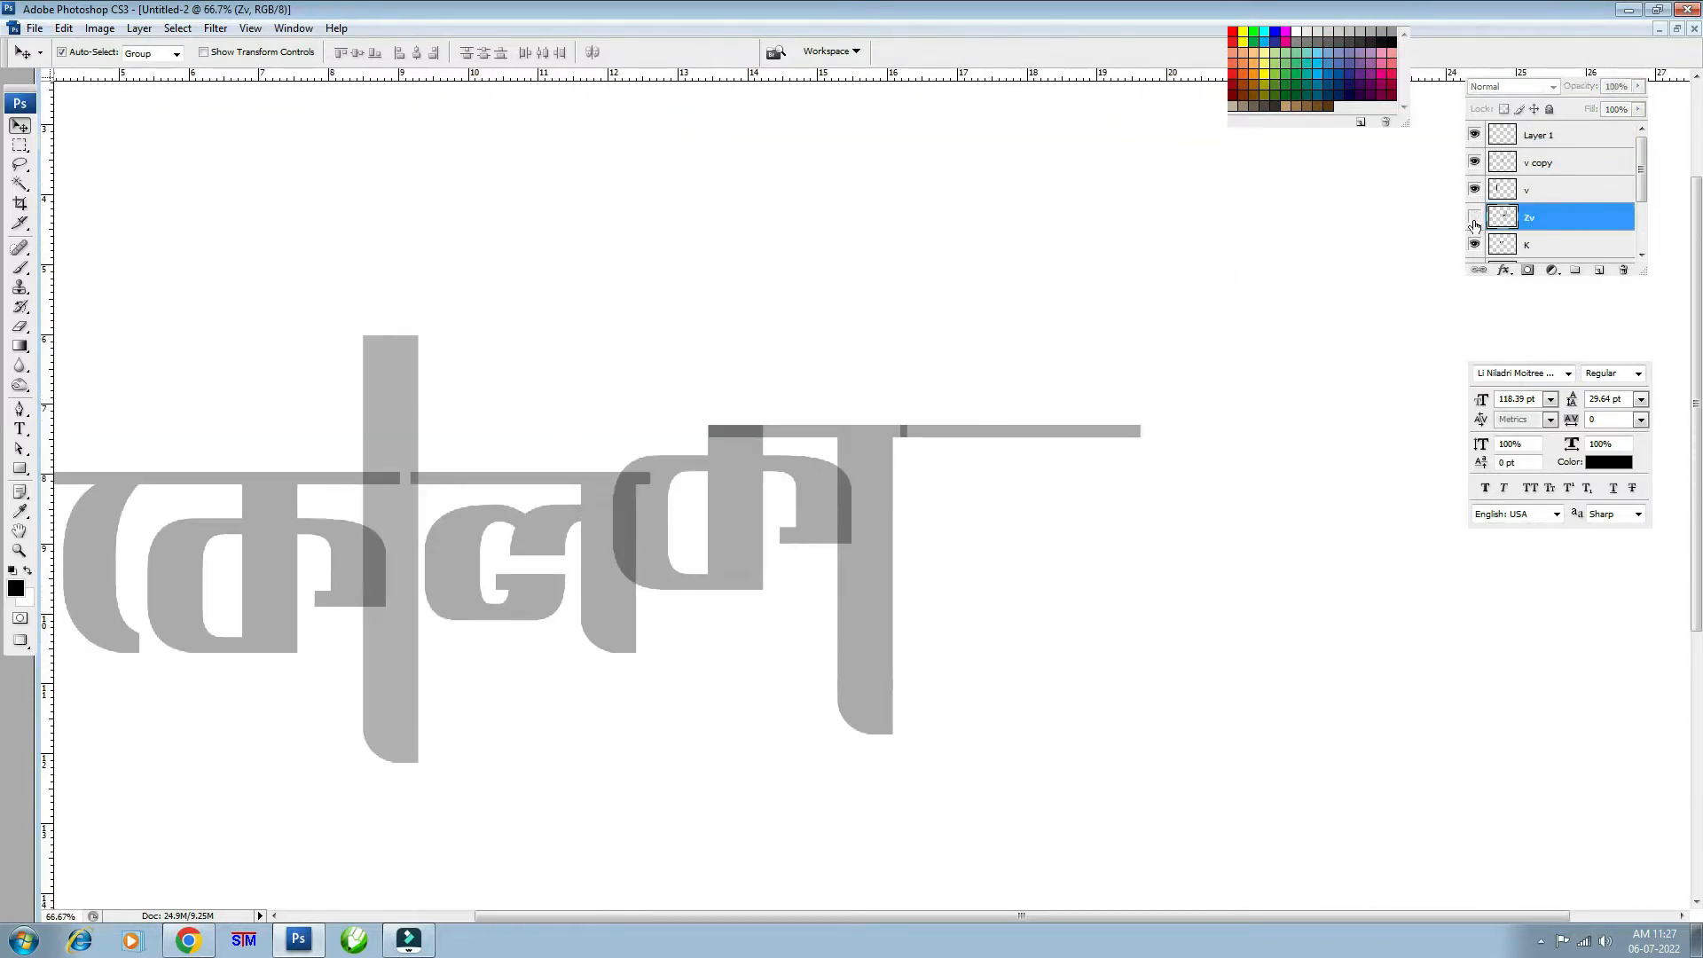
{"action": "left_click", "coordinate": [1474, 219]}
{"action": "key", "text": "m"}
{"action": "left_click_drag", "start_coordinate": [1055, 171], "coordinate": [1277, 349]}
{"action": "key", "text": "Delete"}
{"action": "key", "text": "ctrl+d"}
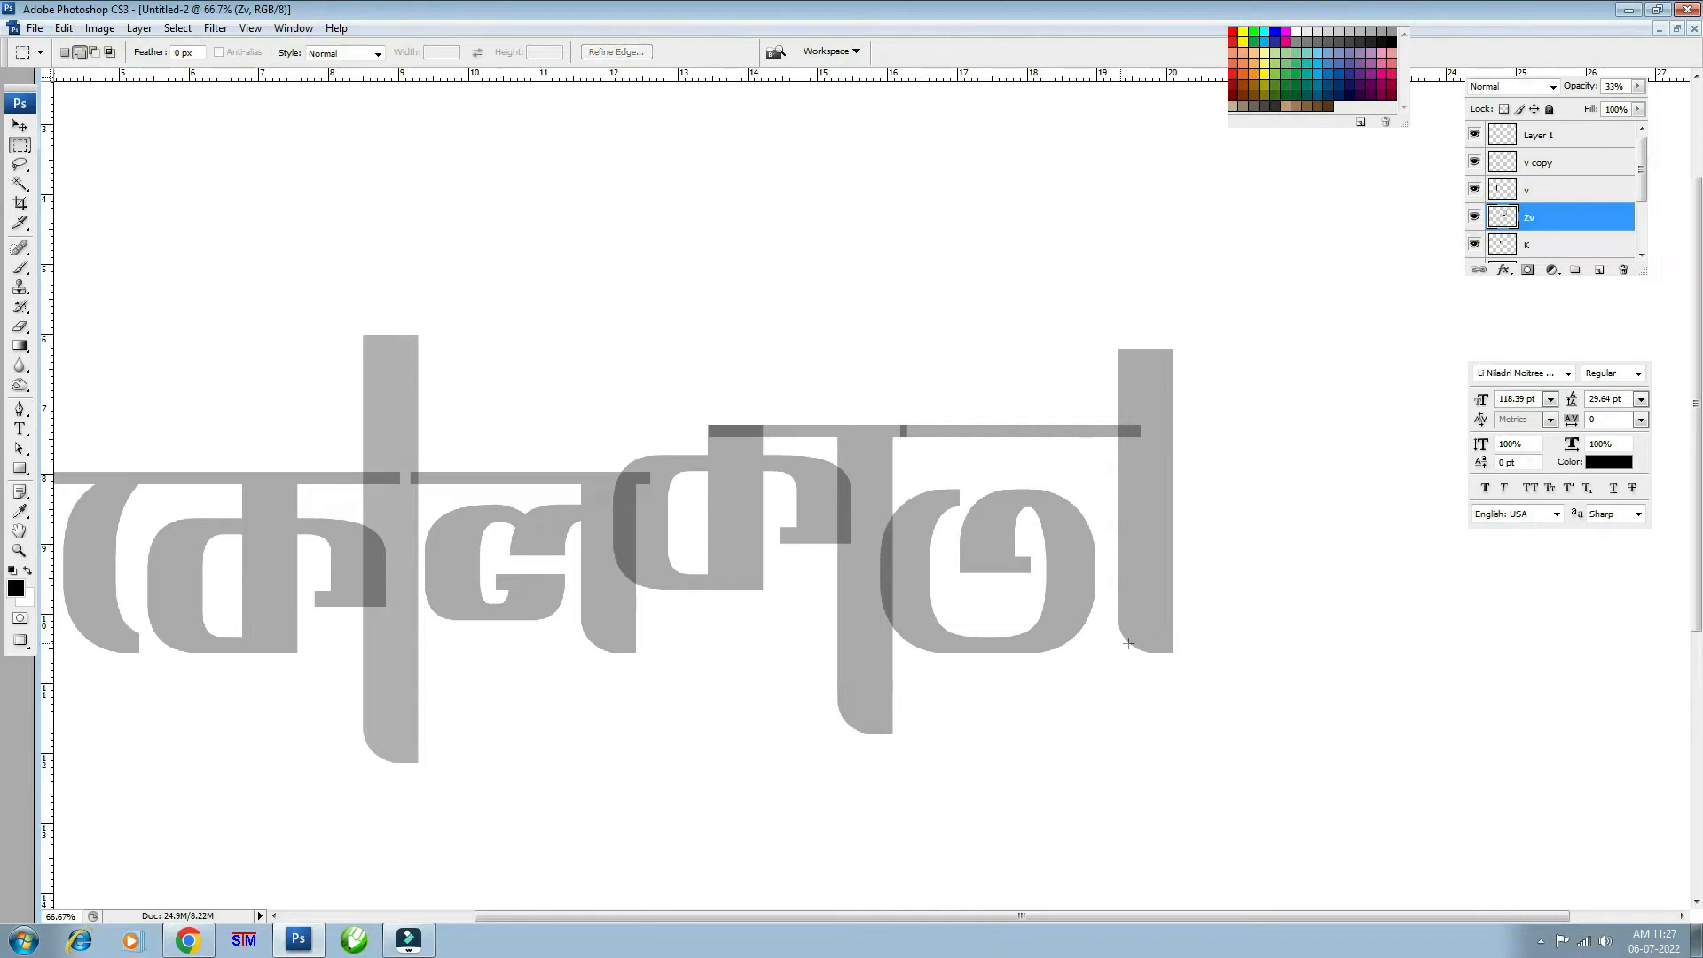
- Copy the stroke's rounded lower section, flip it vertically and horizontally, and place it atop the stem
{"action": "left_click_drag", "start_coordinate": [1139, 715], "coordinate": [1256, 575]}
{"action": "key", "text": "ctrl+d"}
{"action": "left_click_drag", "start_coordinate": [1114, 531], "coordinate": [1226, 718]}
{"action": "key", "text": "ctrl+j"}
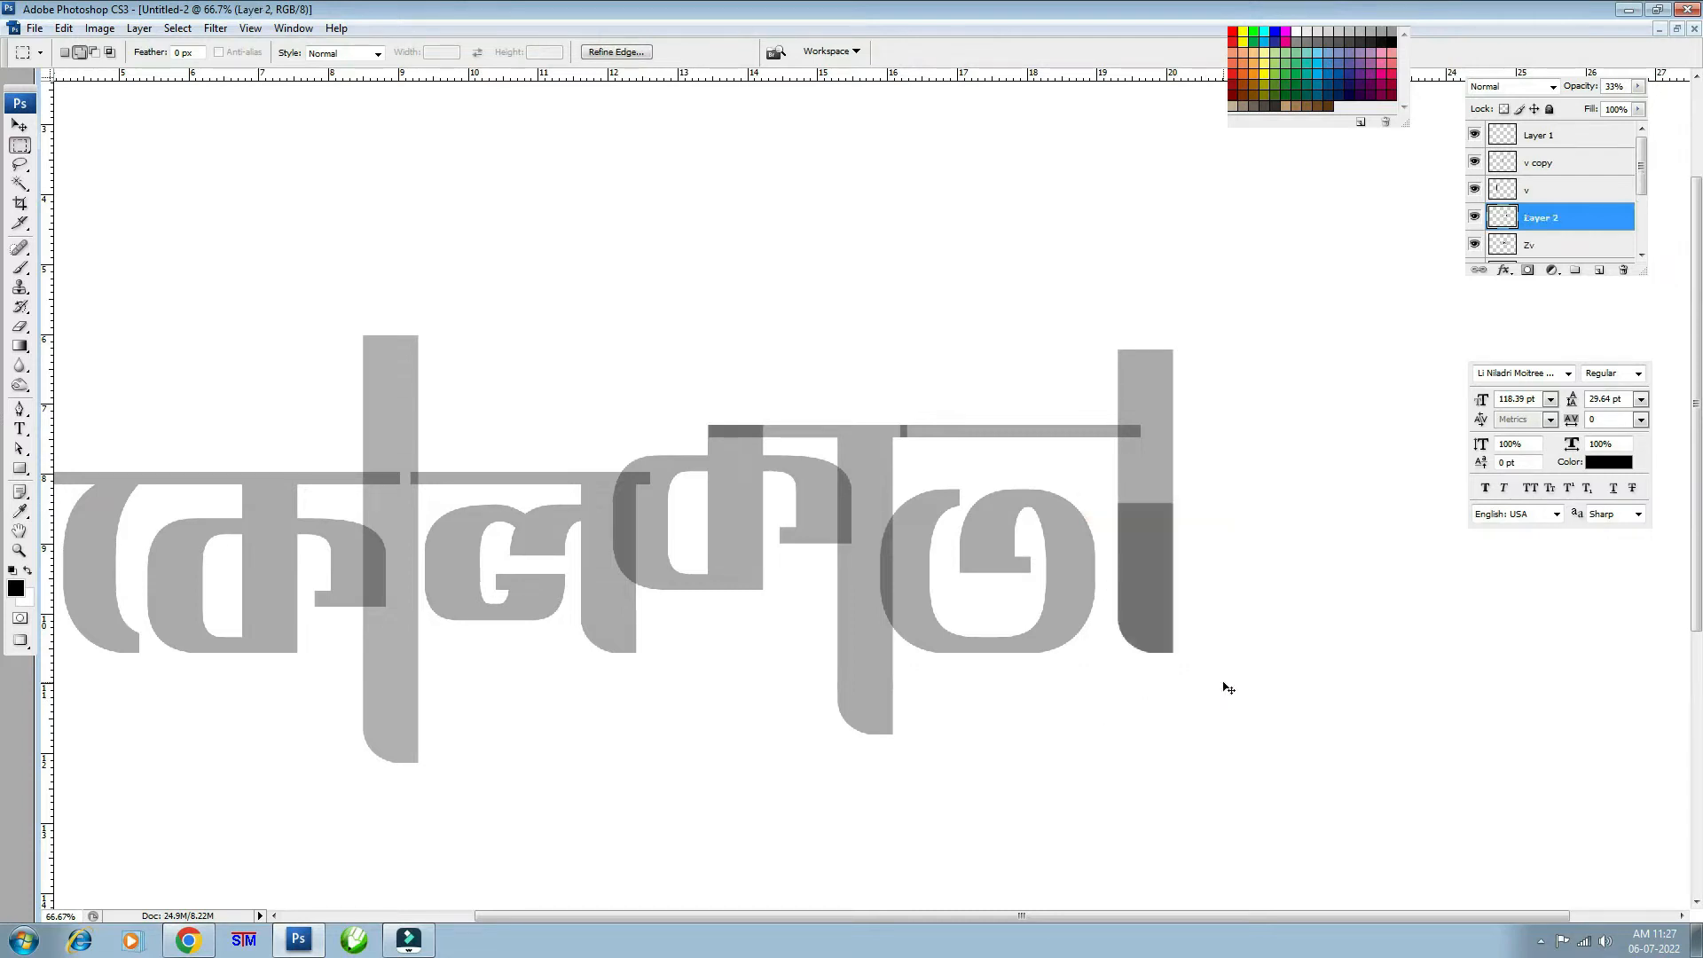
{"action": "key", "text": "ctrl+t"}
{"action": "right_click", "coordinate": [1150, 565]}
{"action": "left_click", "coordinate": [1206, 811]}
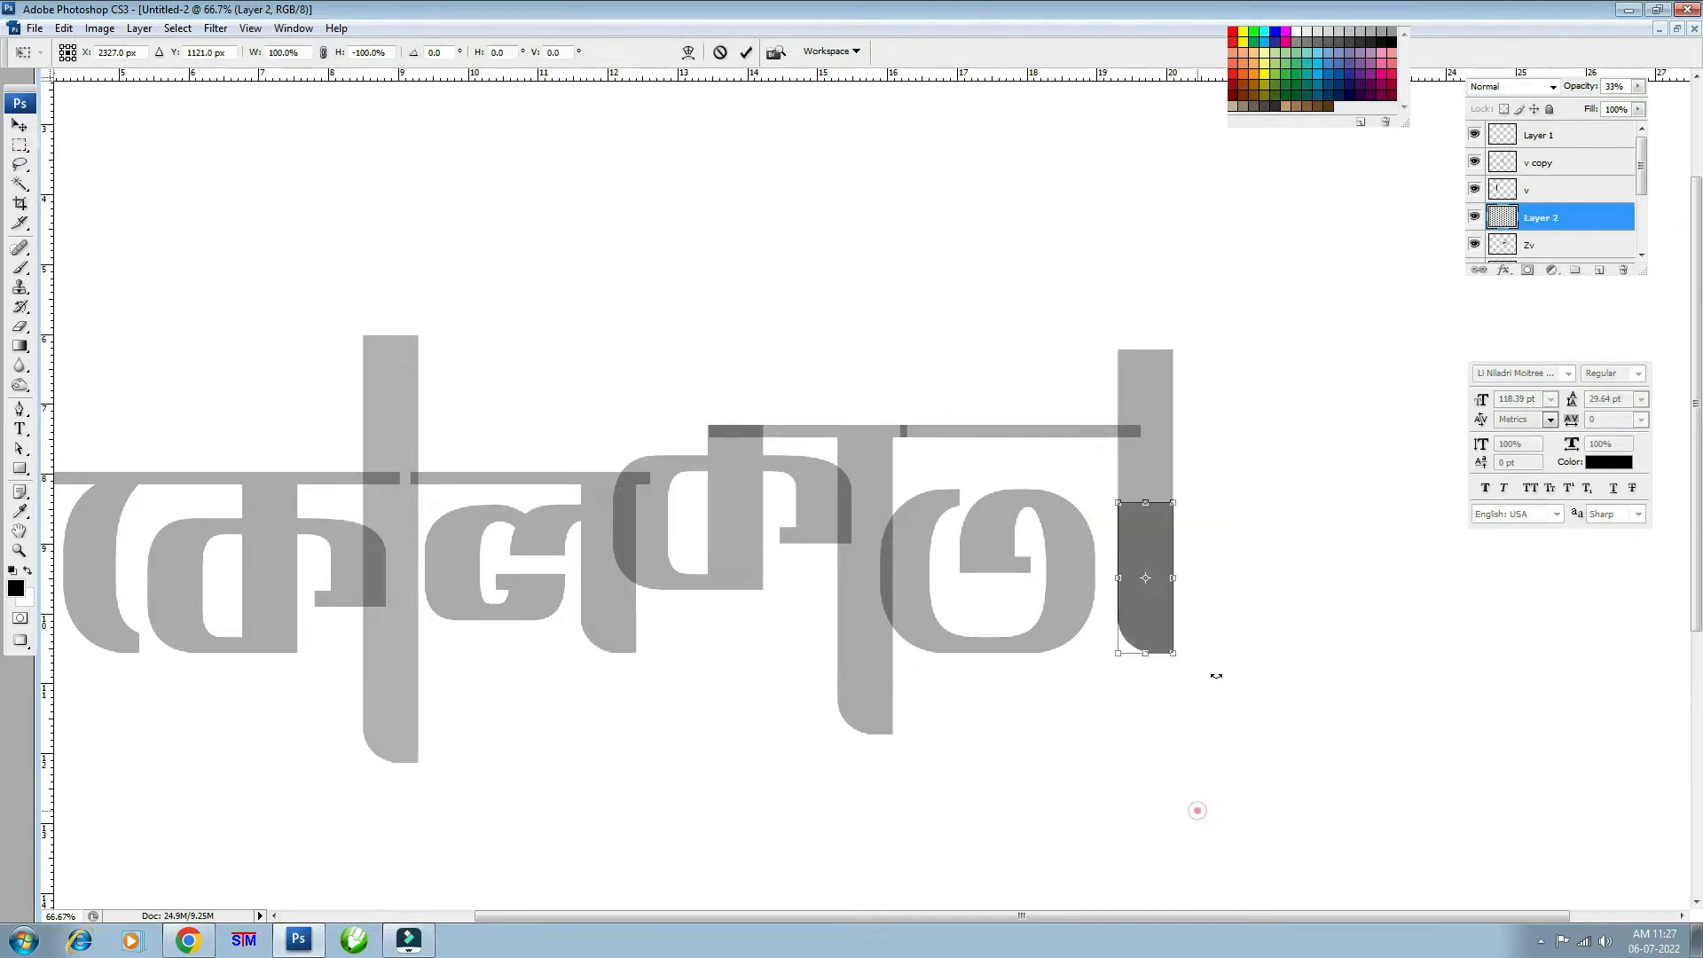
{"action": "left_click_drag", "start_coordinate": [1151, 570], "coordinate": [1160, 337]}
{"action": "right_click", "coordinate": [1161, 337]}
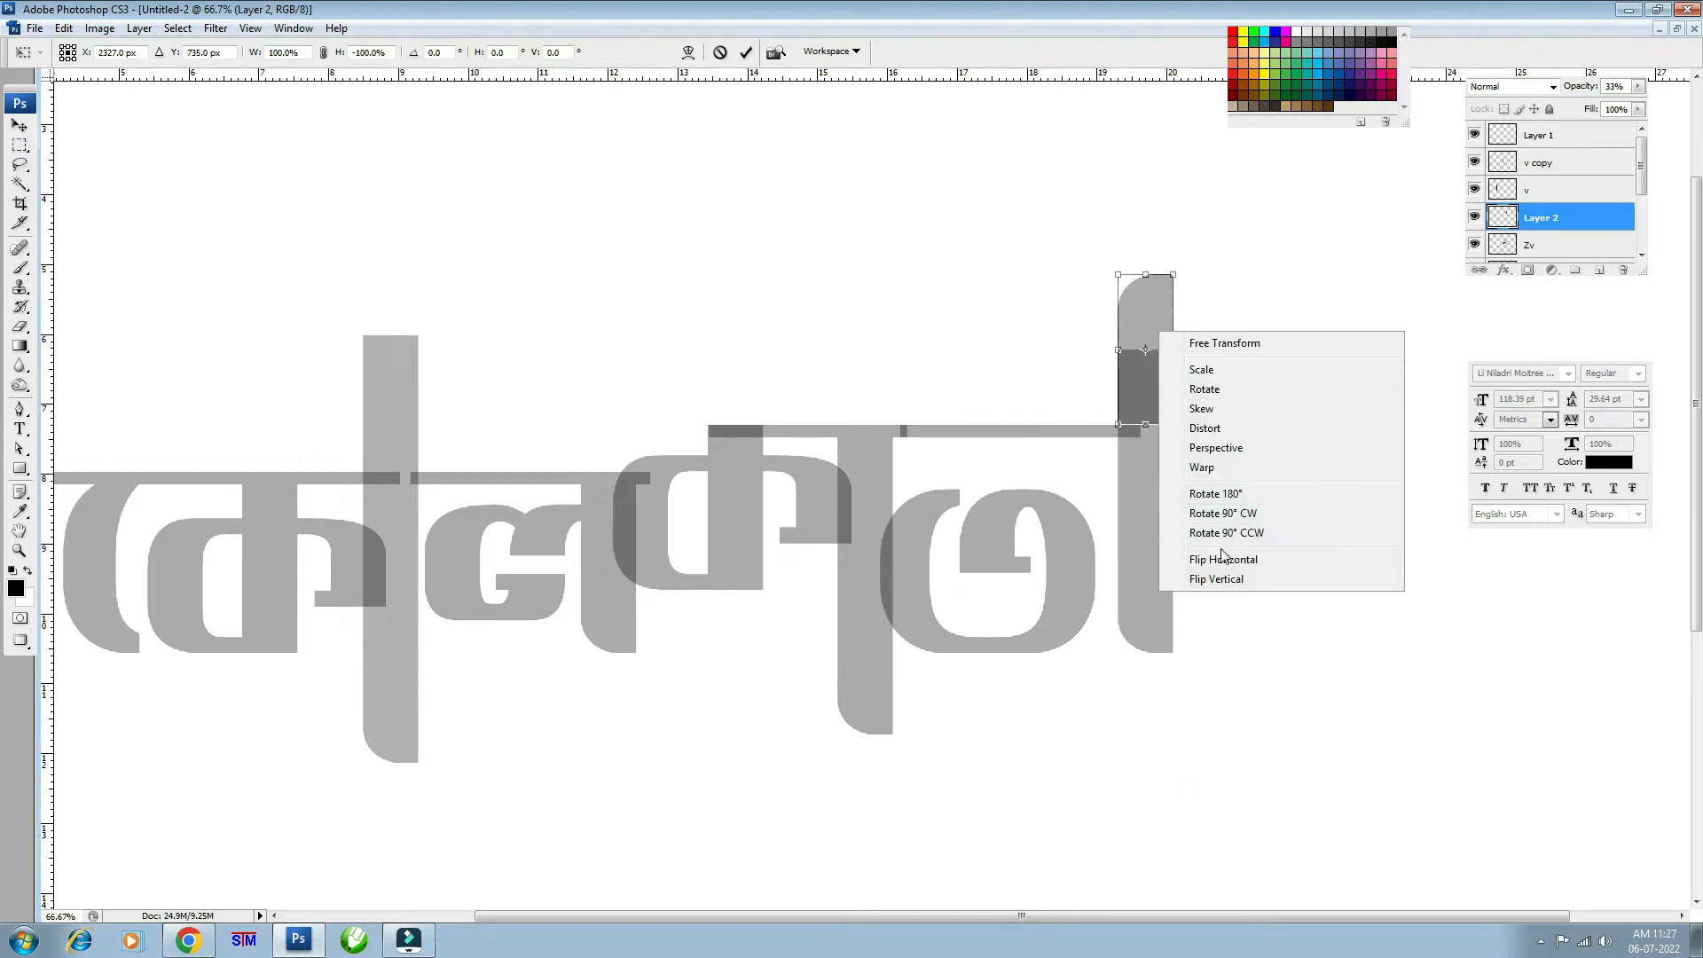
{"action": "left_click", "coordinate": [1221, 555]}
{"action": "key", "text": "Return"}
{"action": "key", "text": "m"}
- Align the cap on the stem and set both Layer 2 and Zv to 100% opacity
{"action": "key", "text": "v"}
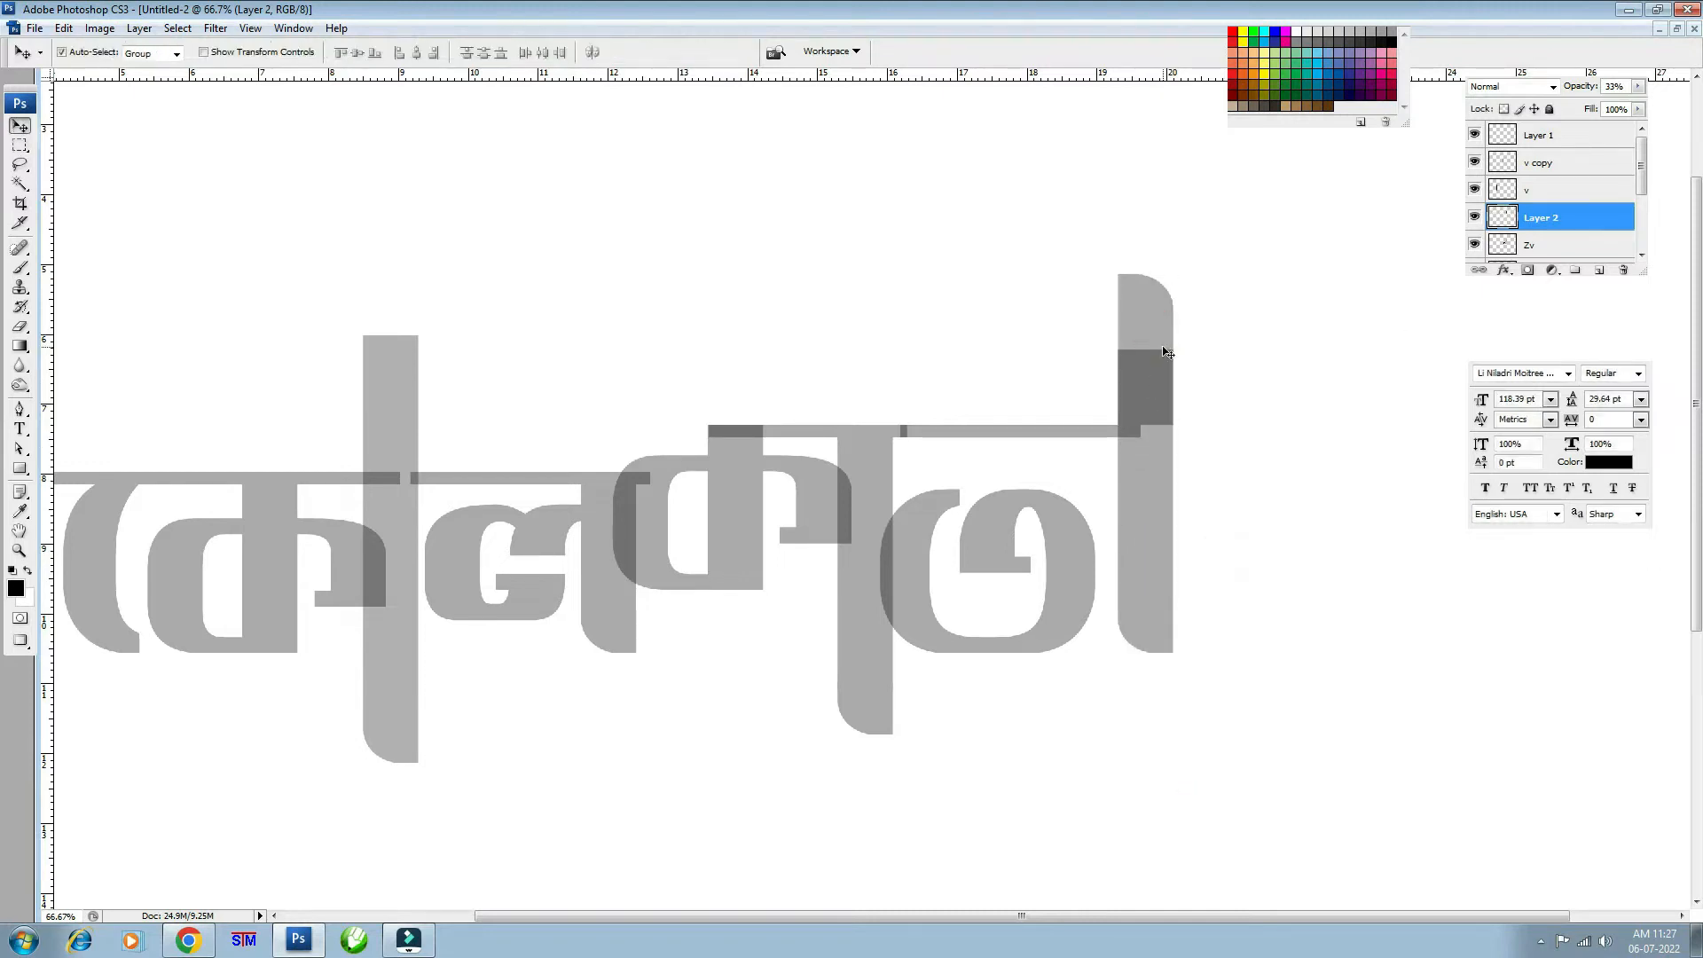
{"action": "key", "text": "2"}
{"action": "key", "text": "Up"}
{"action": "key", "text": "Up"}
{"action": "key", "text": "Up"}
{"action": "key", "text": "Up"}
{"action": "key", "text": "Up"}
{"action": "key", "text": "Up"}
{"action": "key", "text": "Up"}
{"action": "key", "text": "Up"}
{"action": "key", "text": "Up"}
{"action": "key", "text": "Up"}
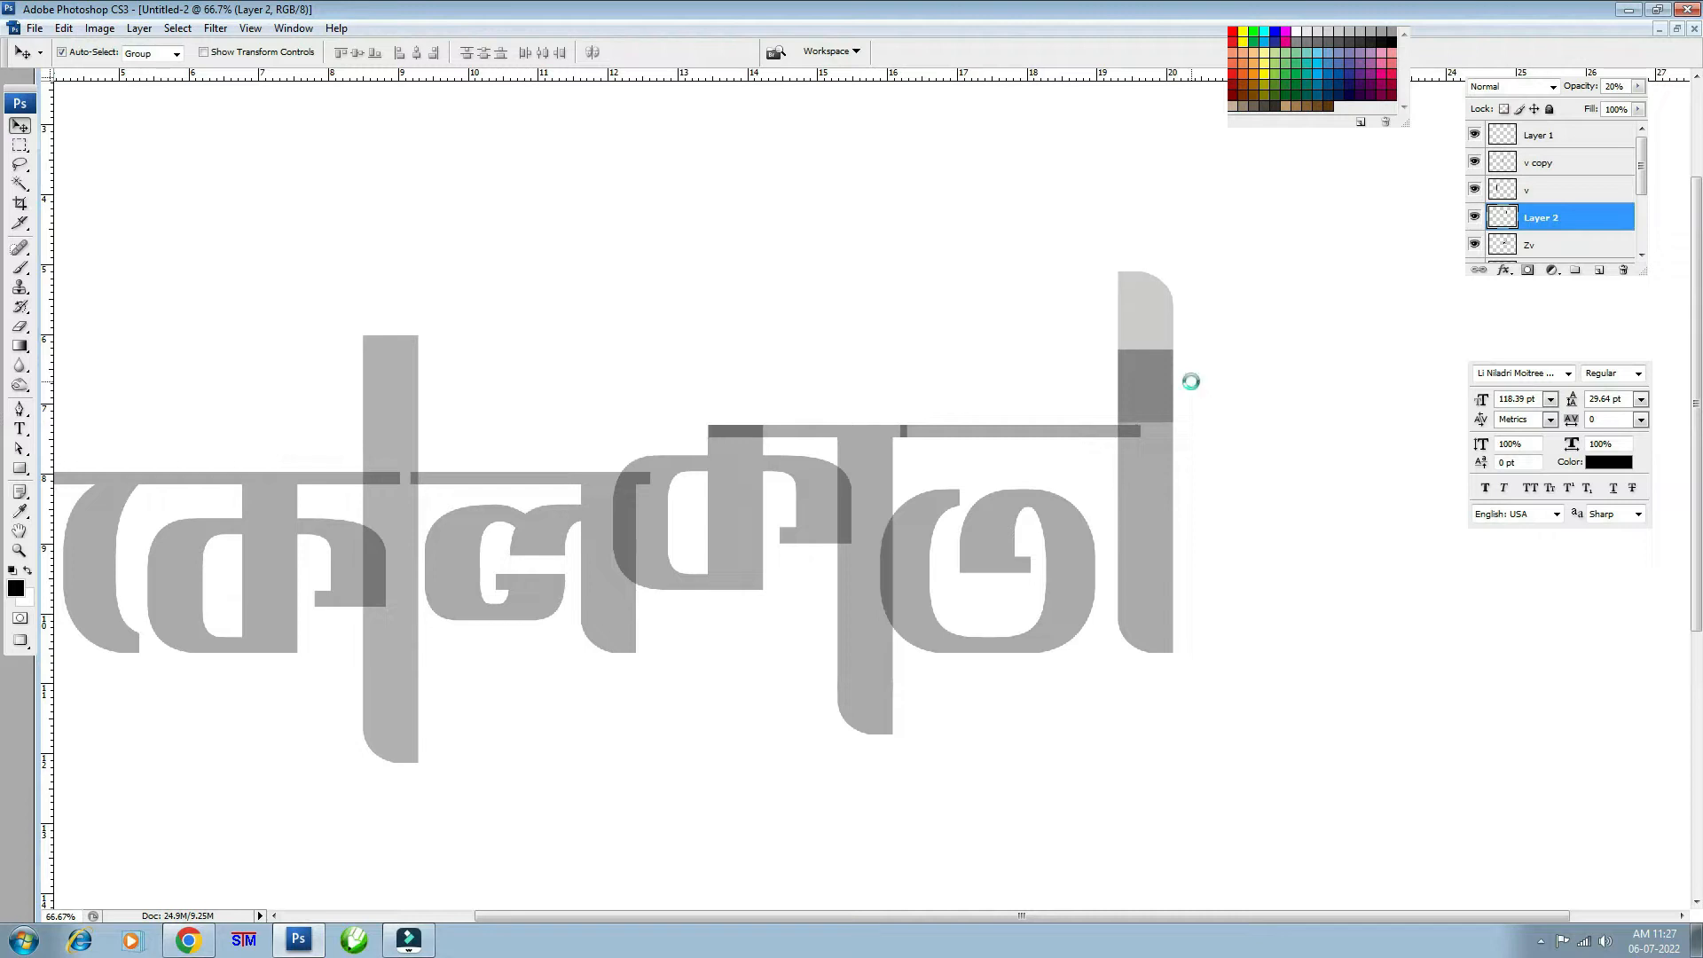
{"action": "key", "text": "0"}
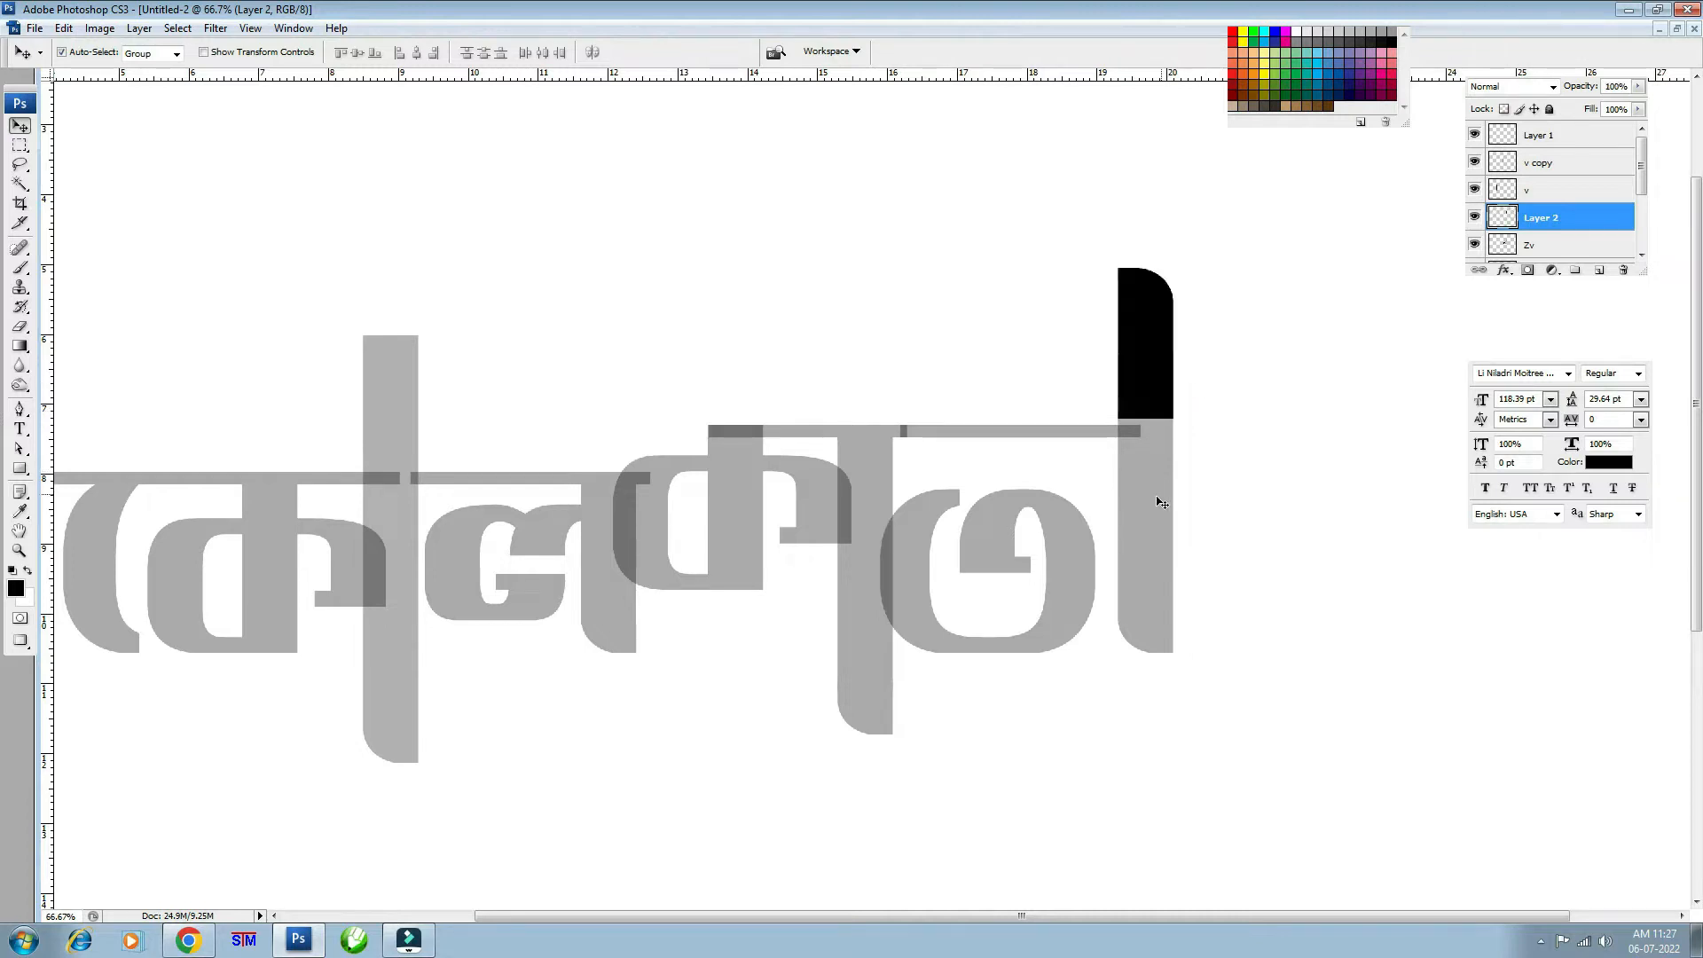
{"action": "key", "text": "alt+bracketleft"}
{"action": "key", "text": "0"}
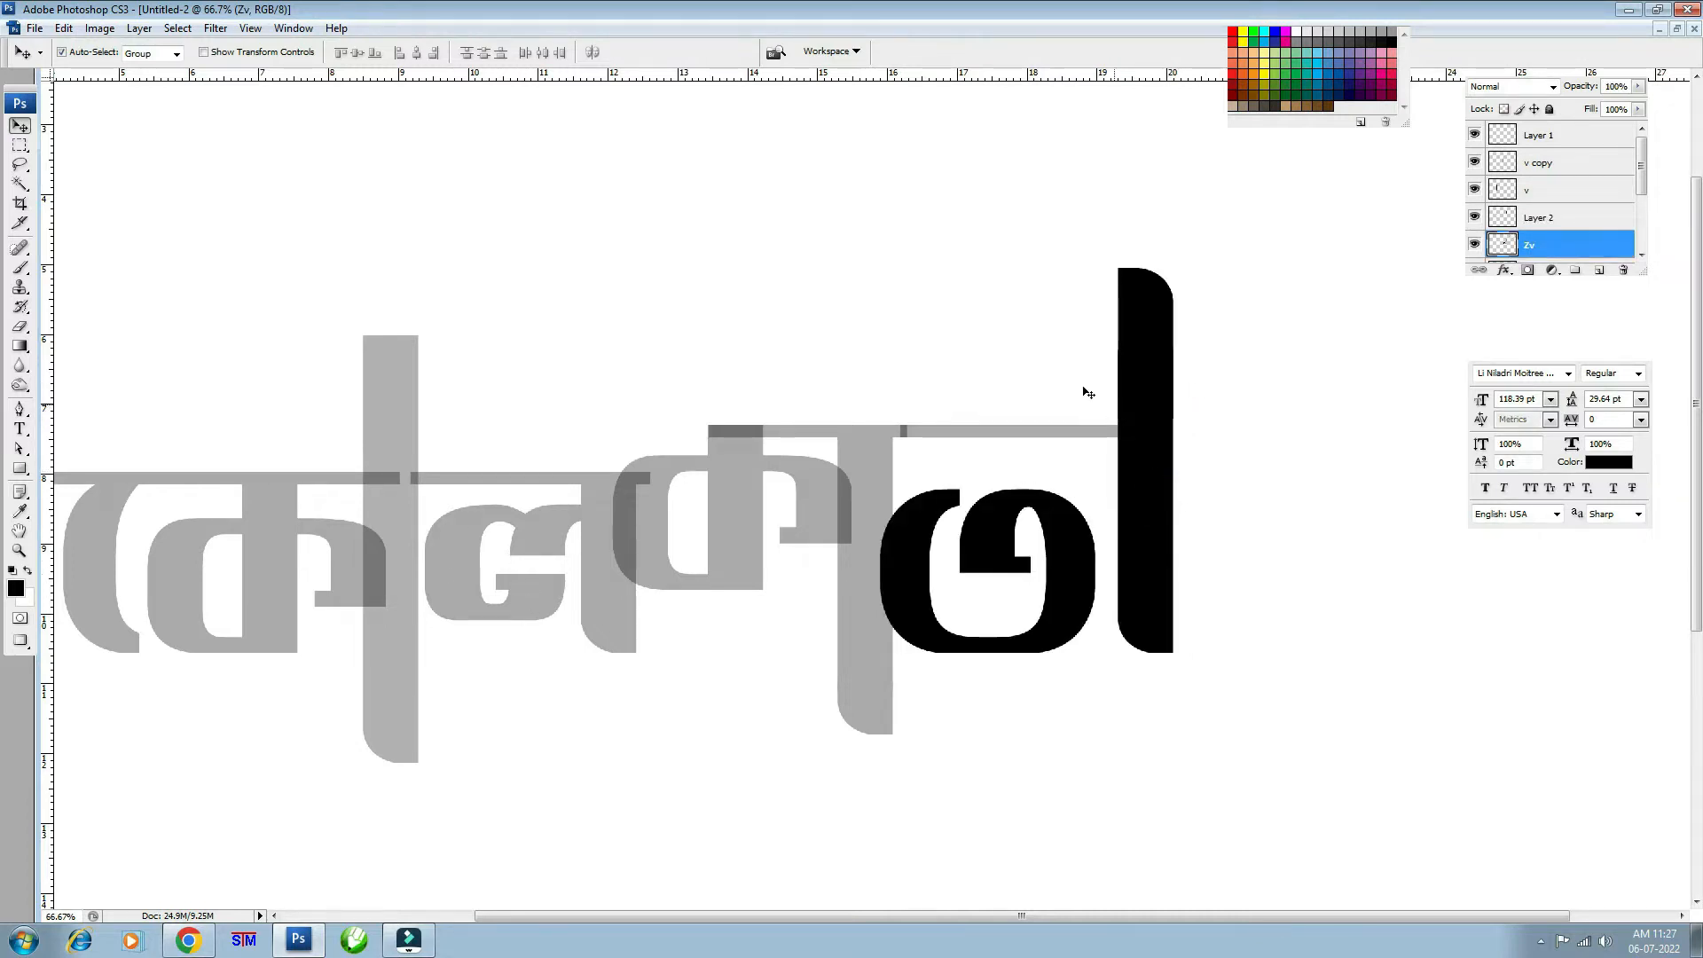
- Alt-drag a copy of the black cap onto the first letter's vertical bar and set layer v to 30% opacity
{"action": "left_click_drag", "start_coordinate": [1169, 343], "coordinate": [402, 371]}
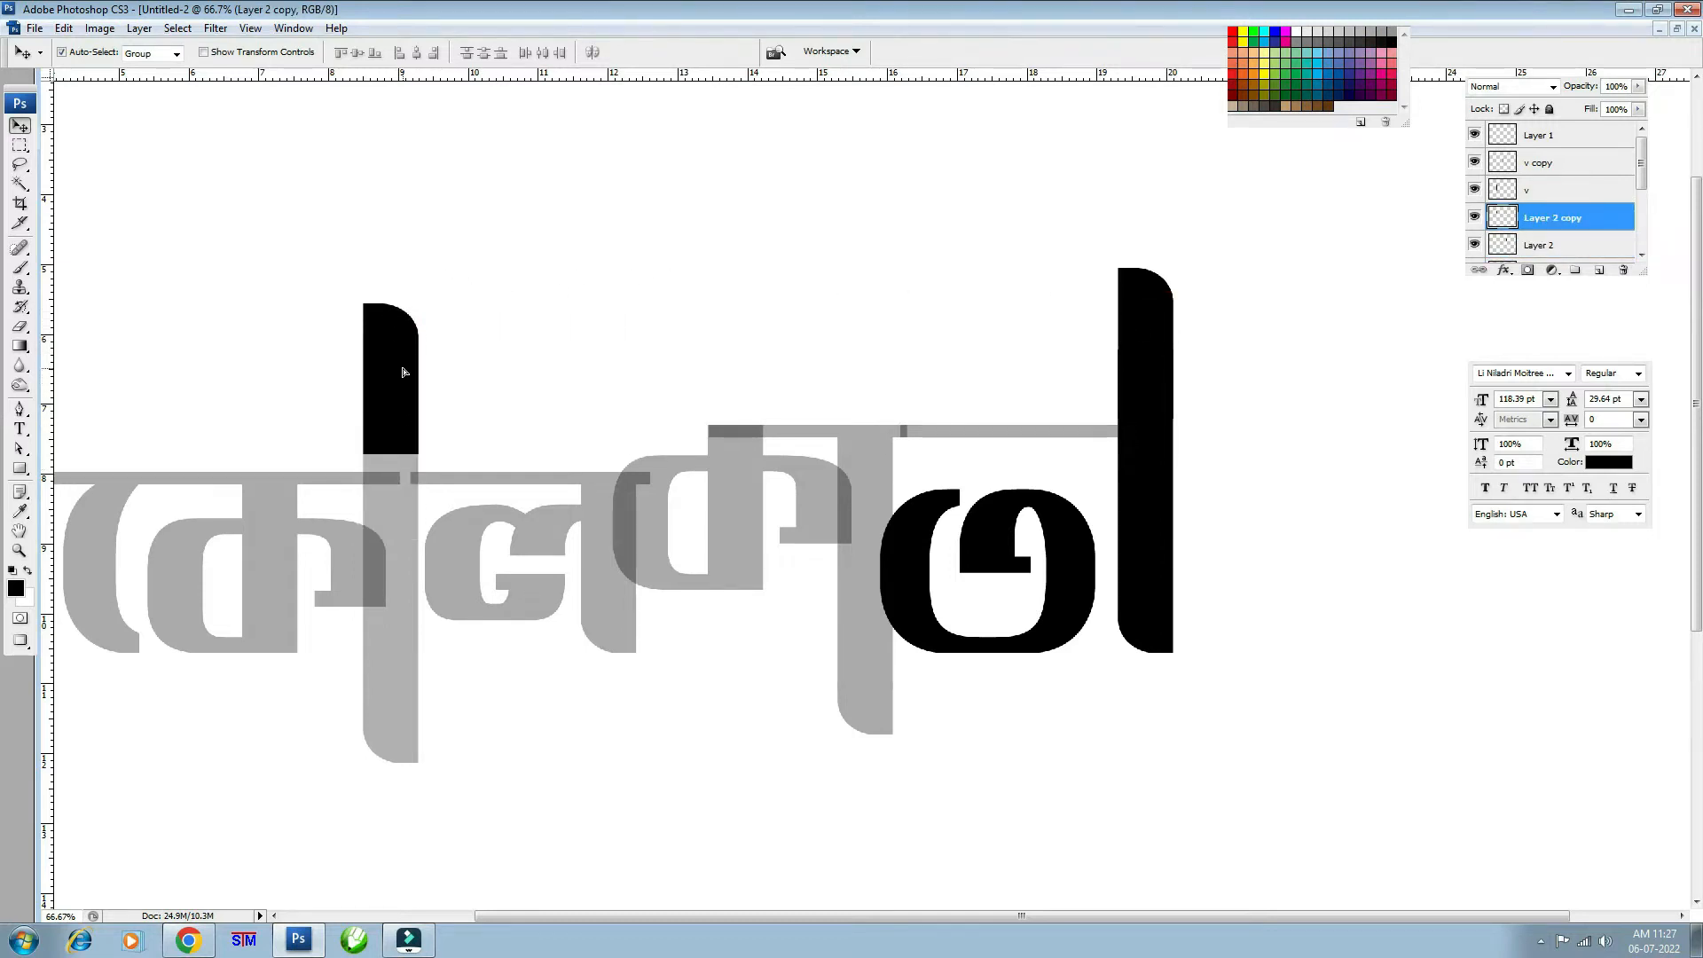
{"action": "left_click", "coordinate": [402, 539]}
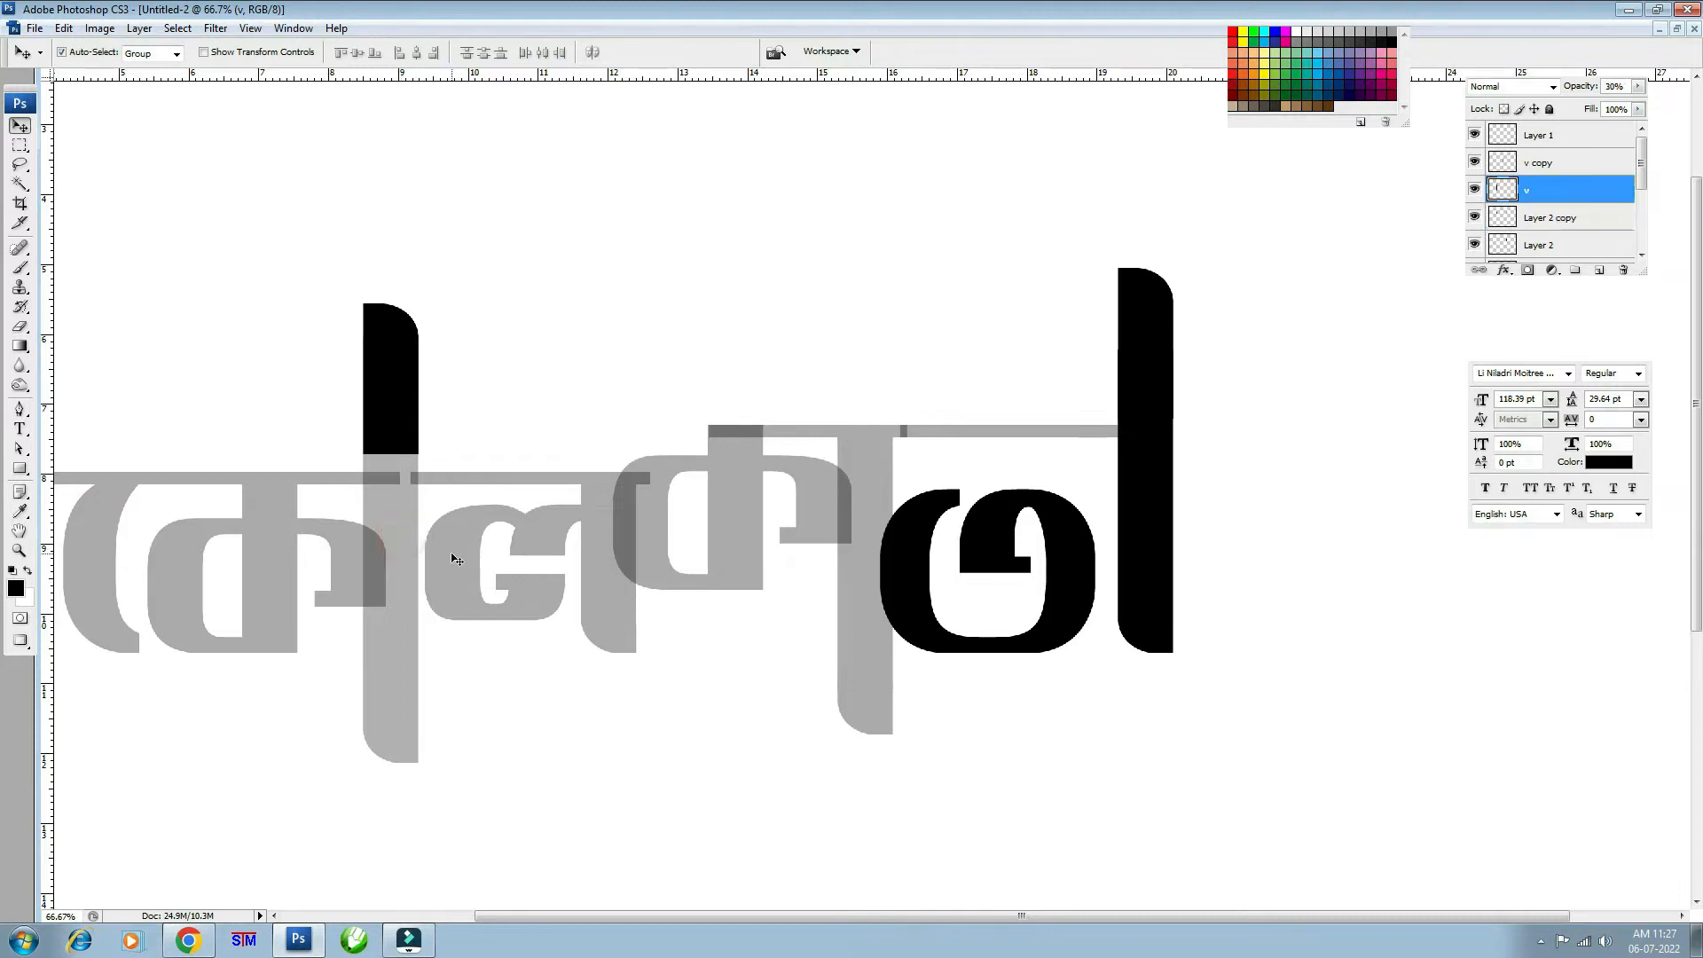
{"action": "key", "text": "ctrl+minus"}
{"action": "key", "text": "ctrl+plus"}
{"action": "key", "text": "3"}
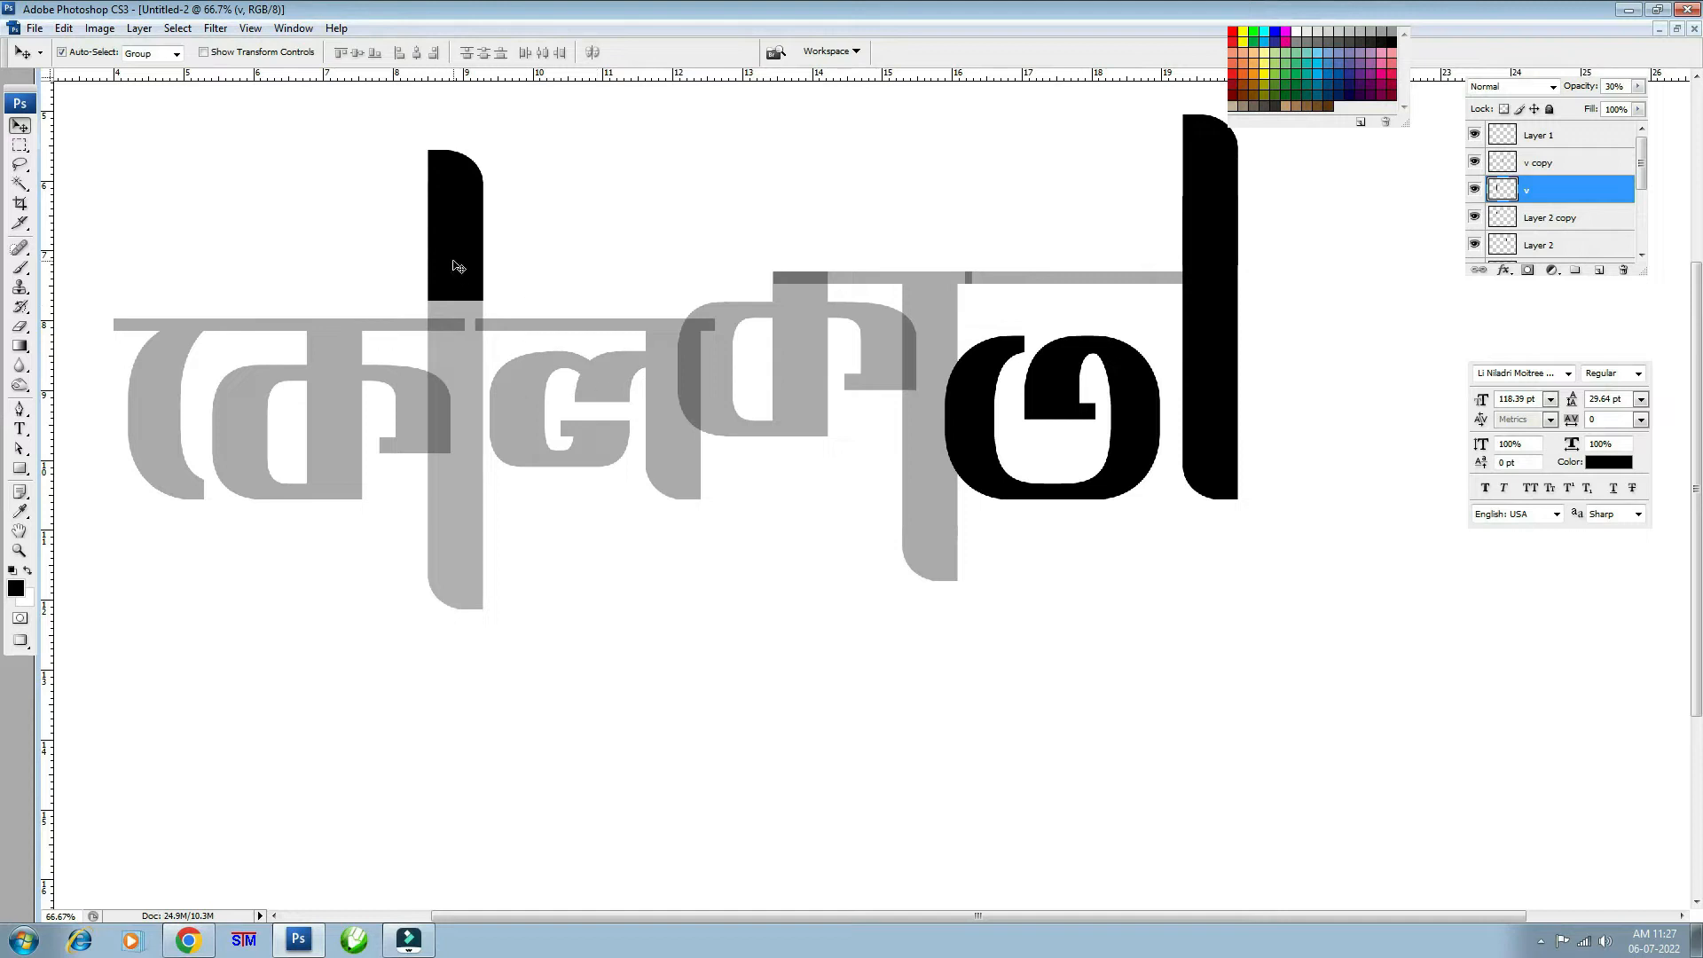
- Dismiss the error message and zoom to 100% centred on the first letters
{"action": "left_click", "coordinate": [447, 535]}
{"action": "left_click", "coordinate": [845, 352]}
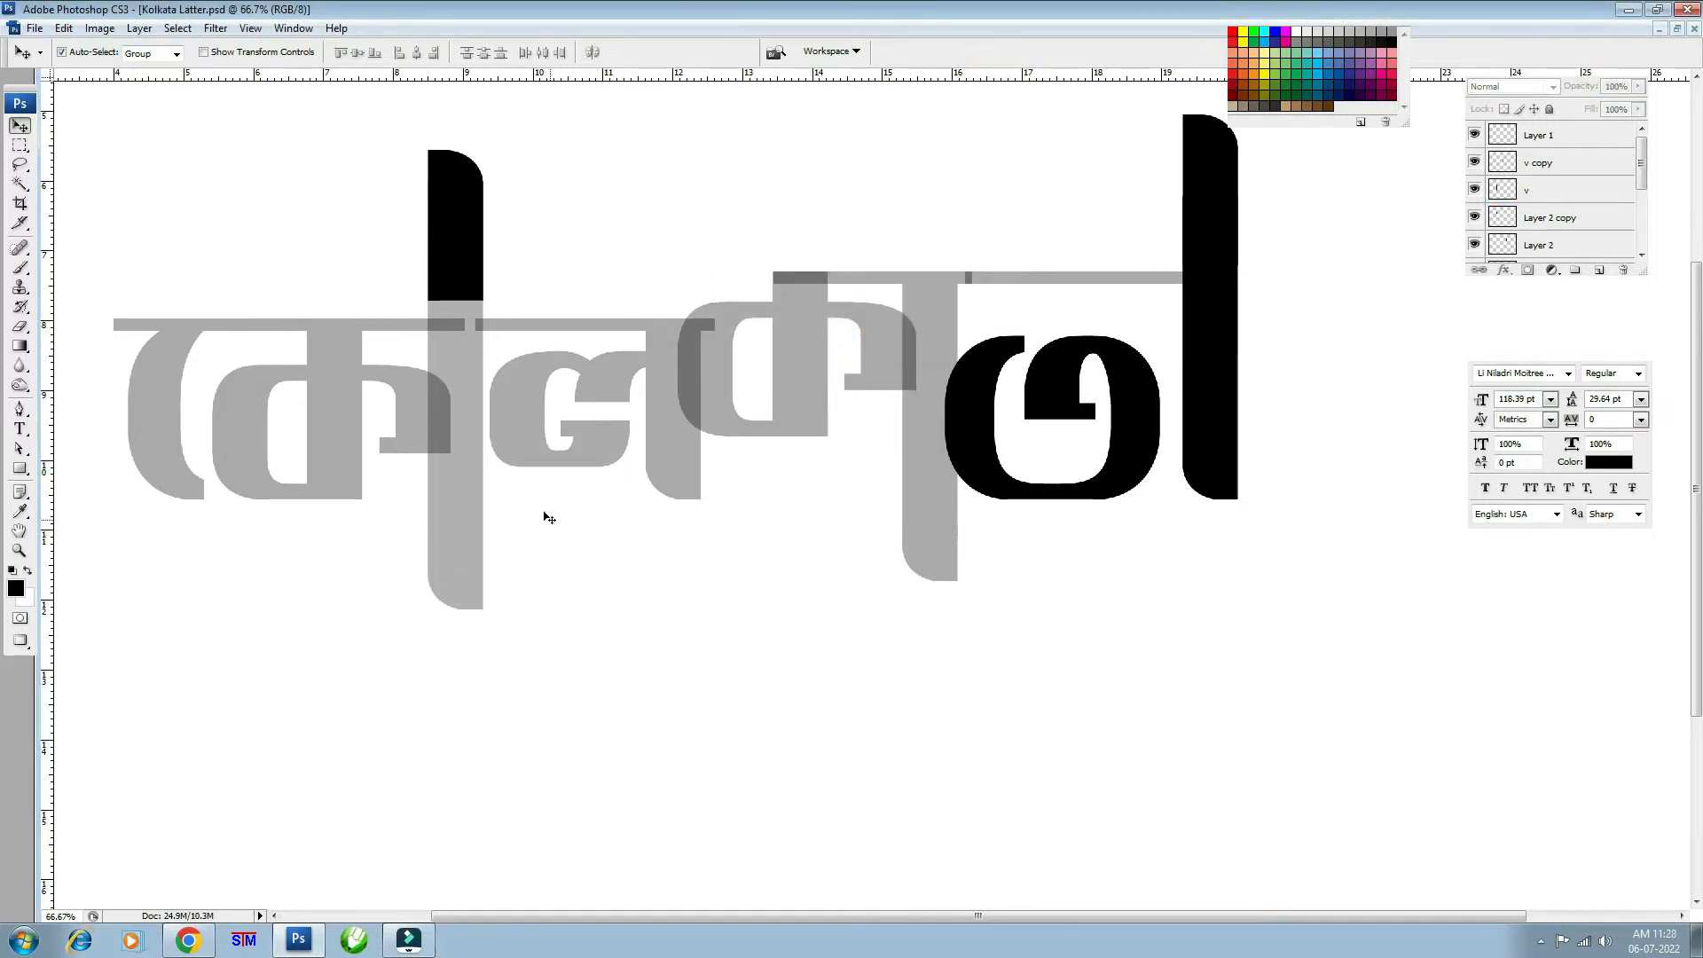
{"action": "left_click_drag", "start_coordinate": [687, 424], "coordinate": [906, 428]}
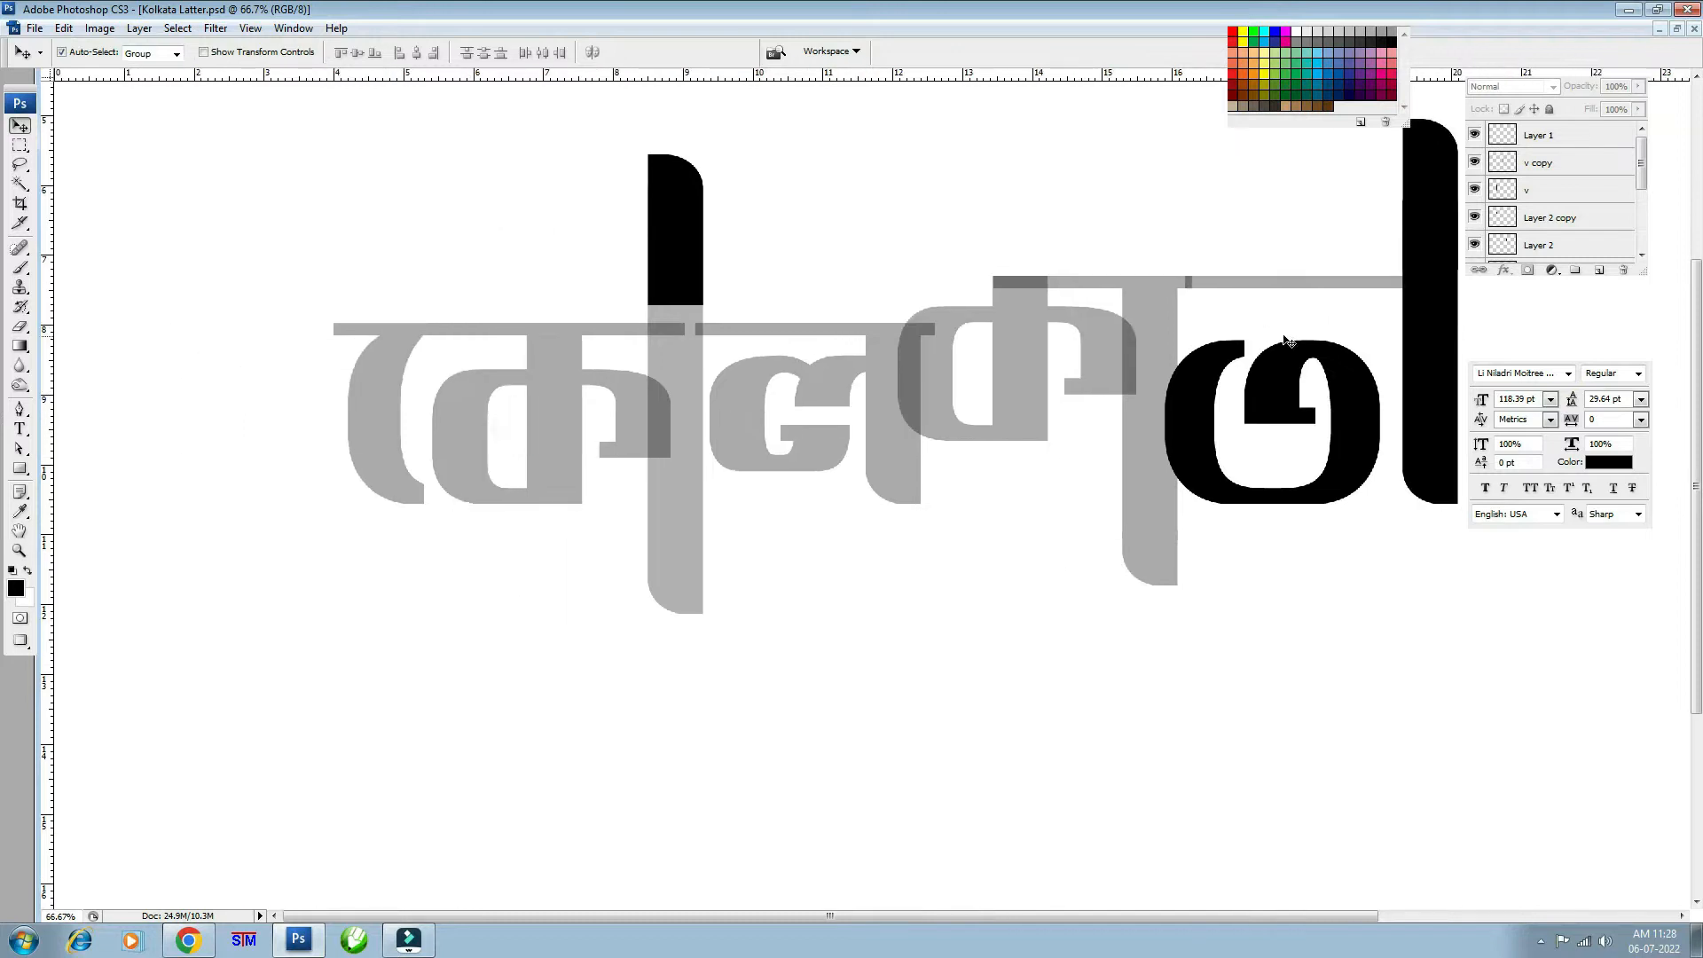
{"action": "key", "text": "ctrl+plus"}
{"action": "left_click_drag", "start_coordinate": [524, 433], "coordinate": [564, 580]}
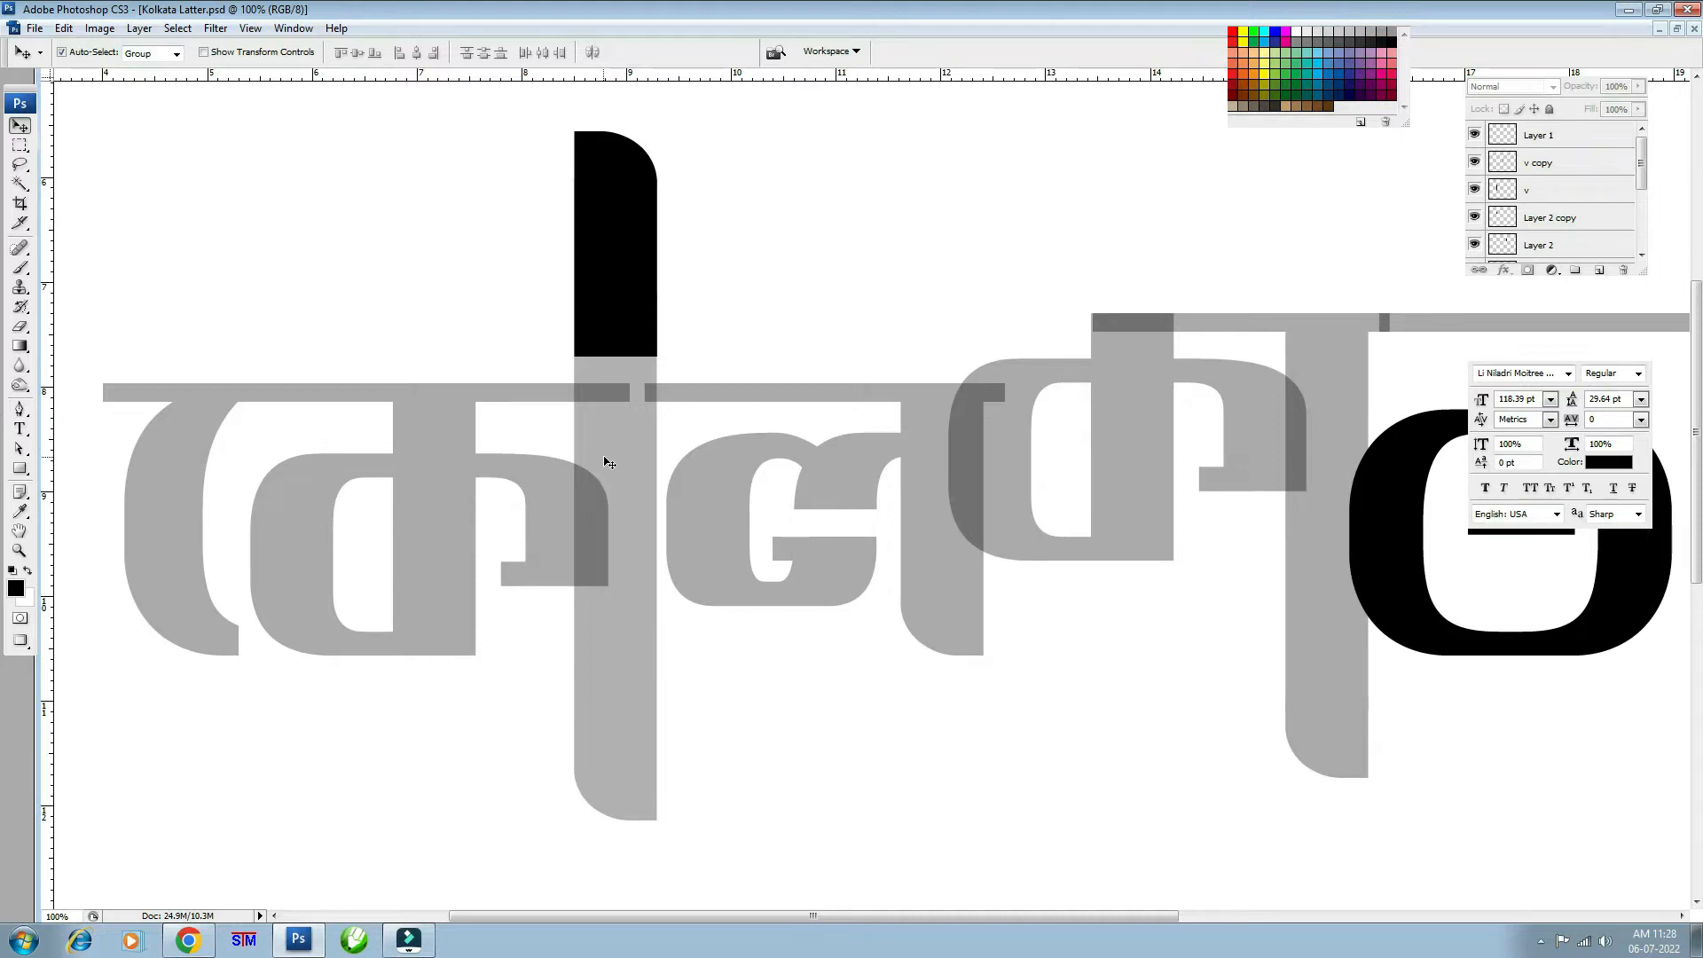
- Load the vertical bar layer v's outline as a selection and expand it by 7 pixels
{"action": "left_click", "coordinate": [609, 462]}
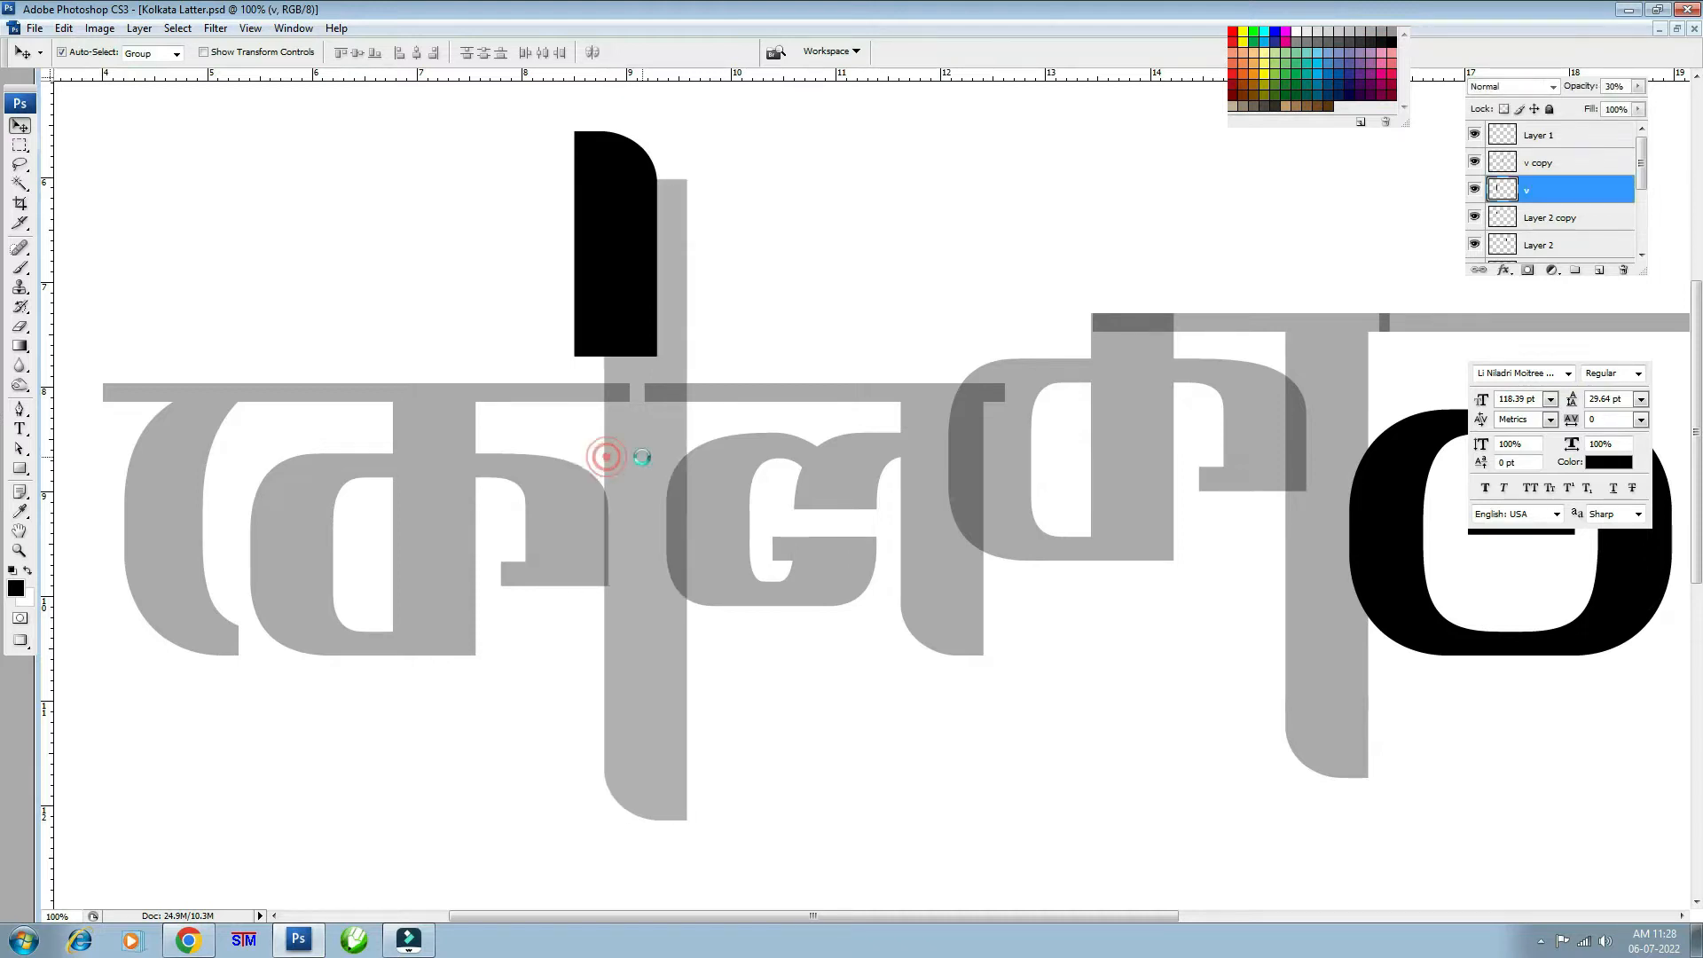
{"action": "left_click", "coordinate": [1474, 190]}
{"action": "left_click", "coordinate": [1474, 189]}
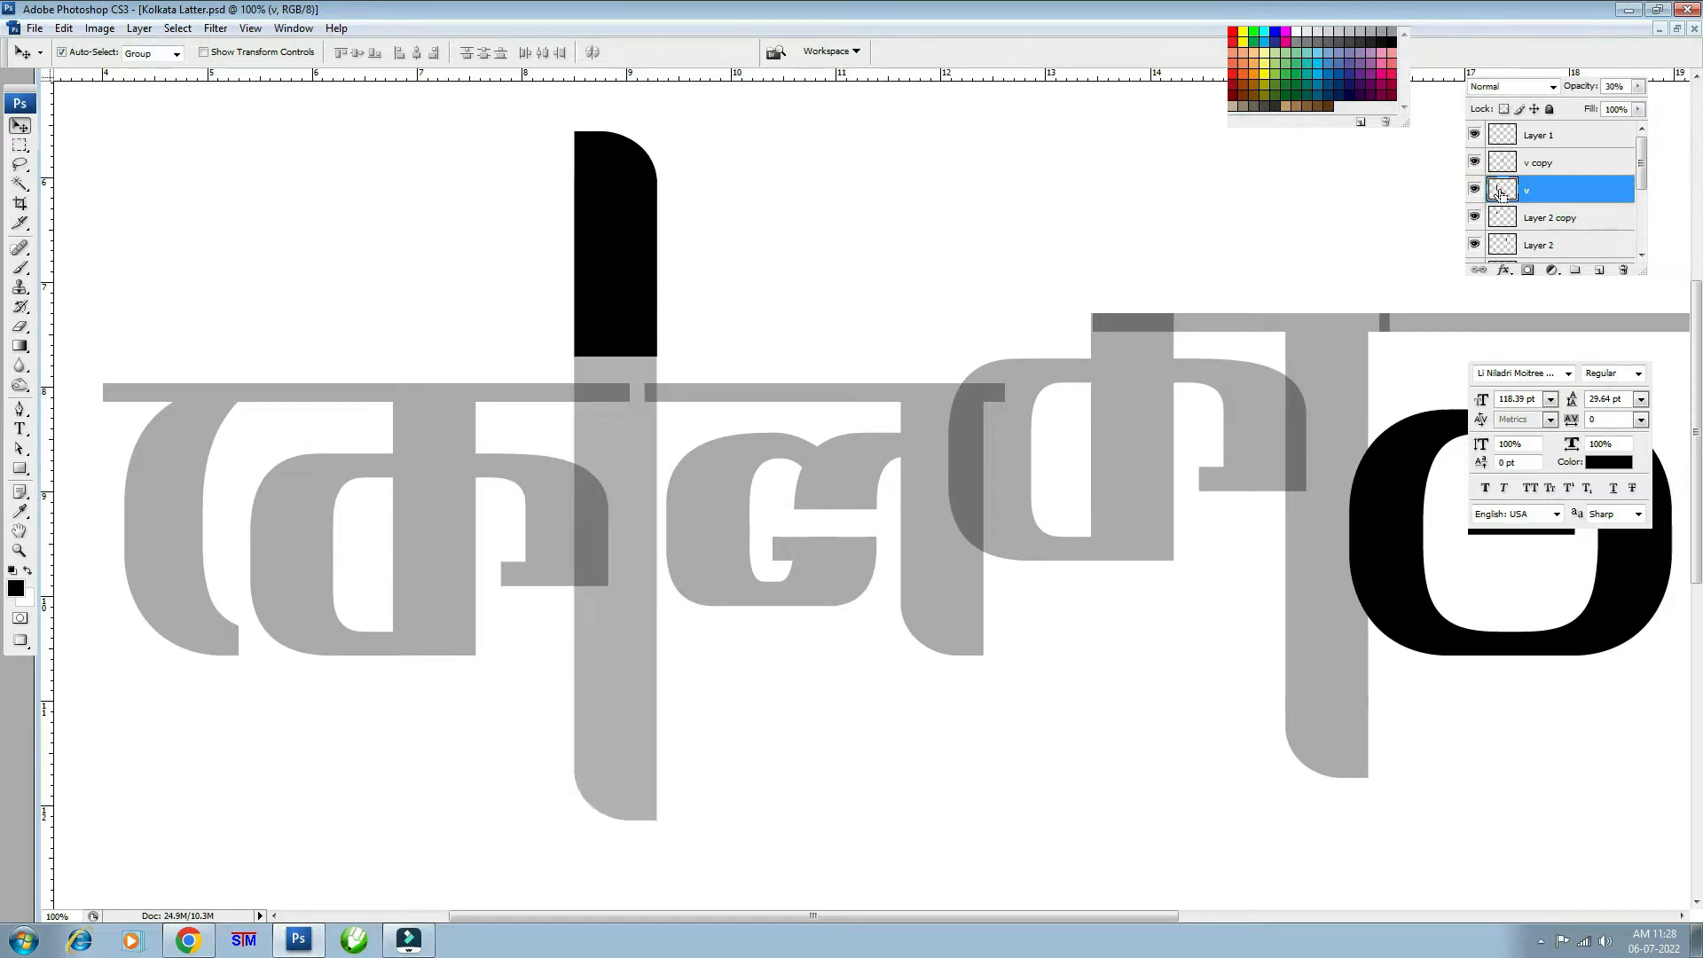
{"action": "left_click", "coordinate": [1499, 193], "text": "ctrl"}
{"action": "left_click", "coordinate": [177, 27]}
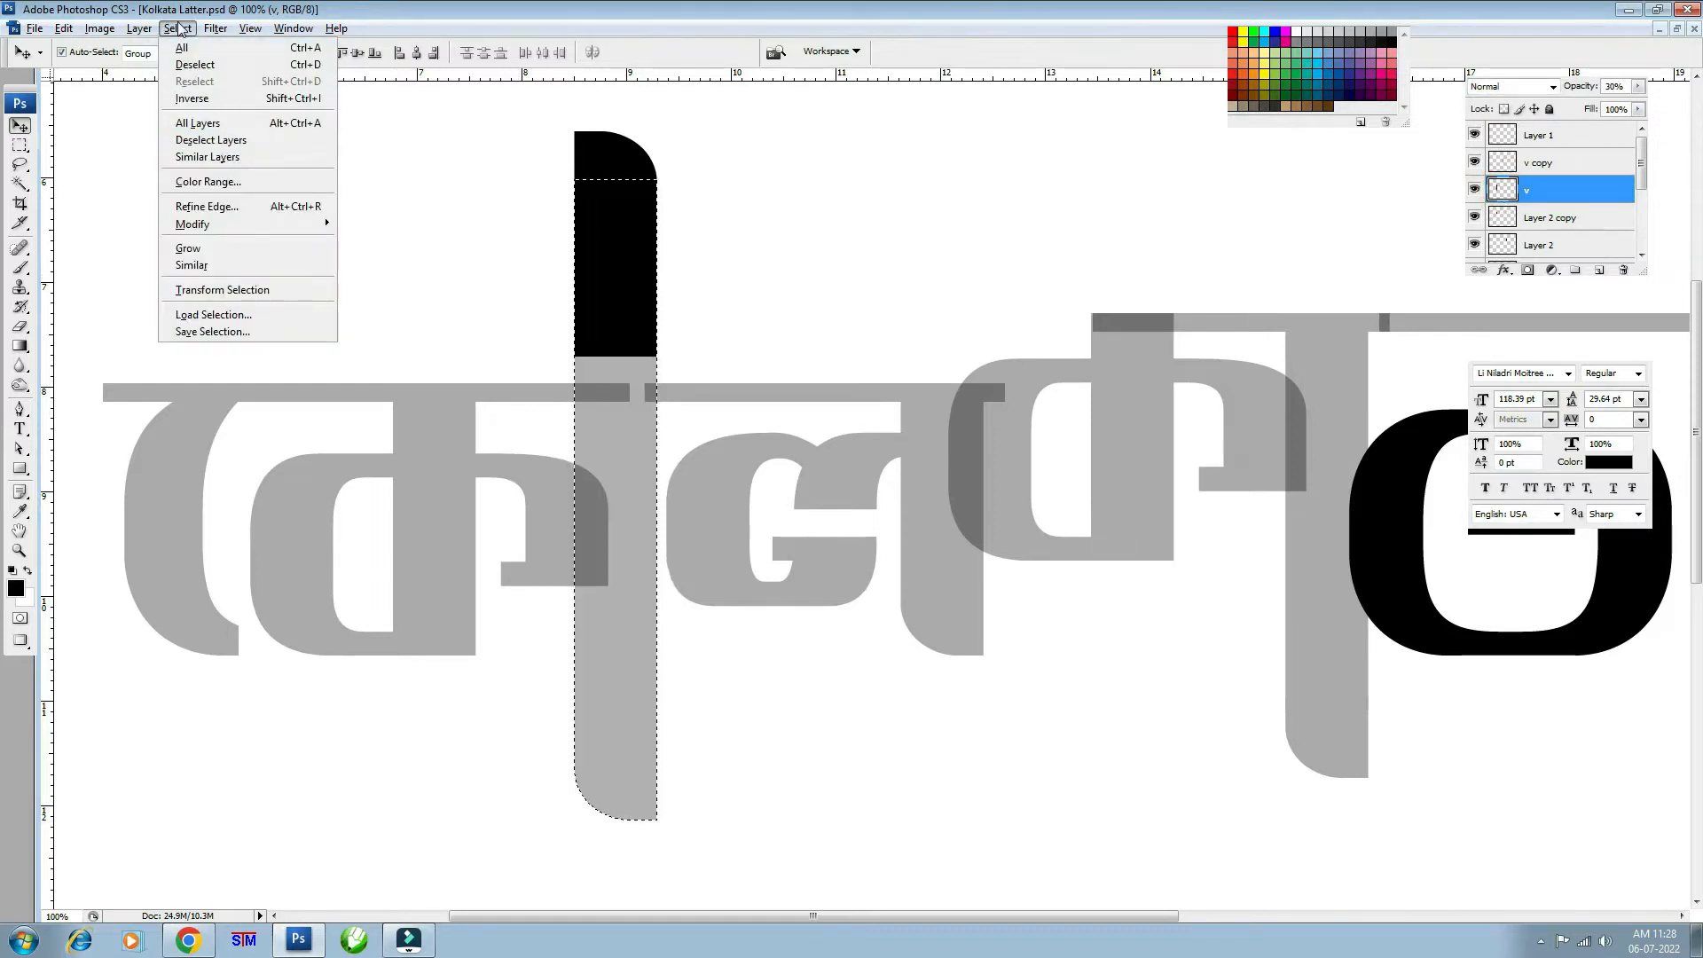
{"action": "mouse_move", "coordinate": [232, 229]}
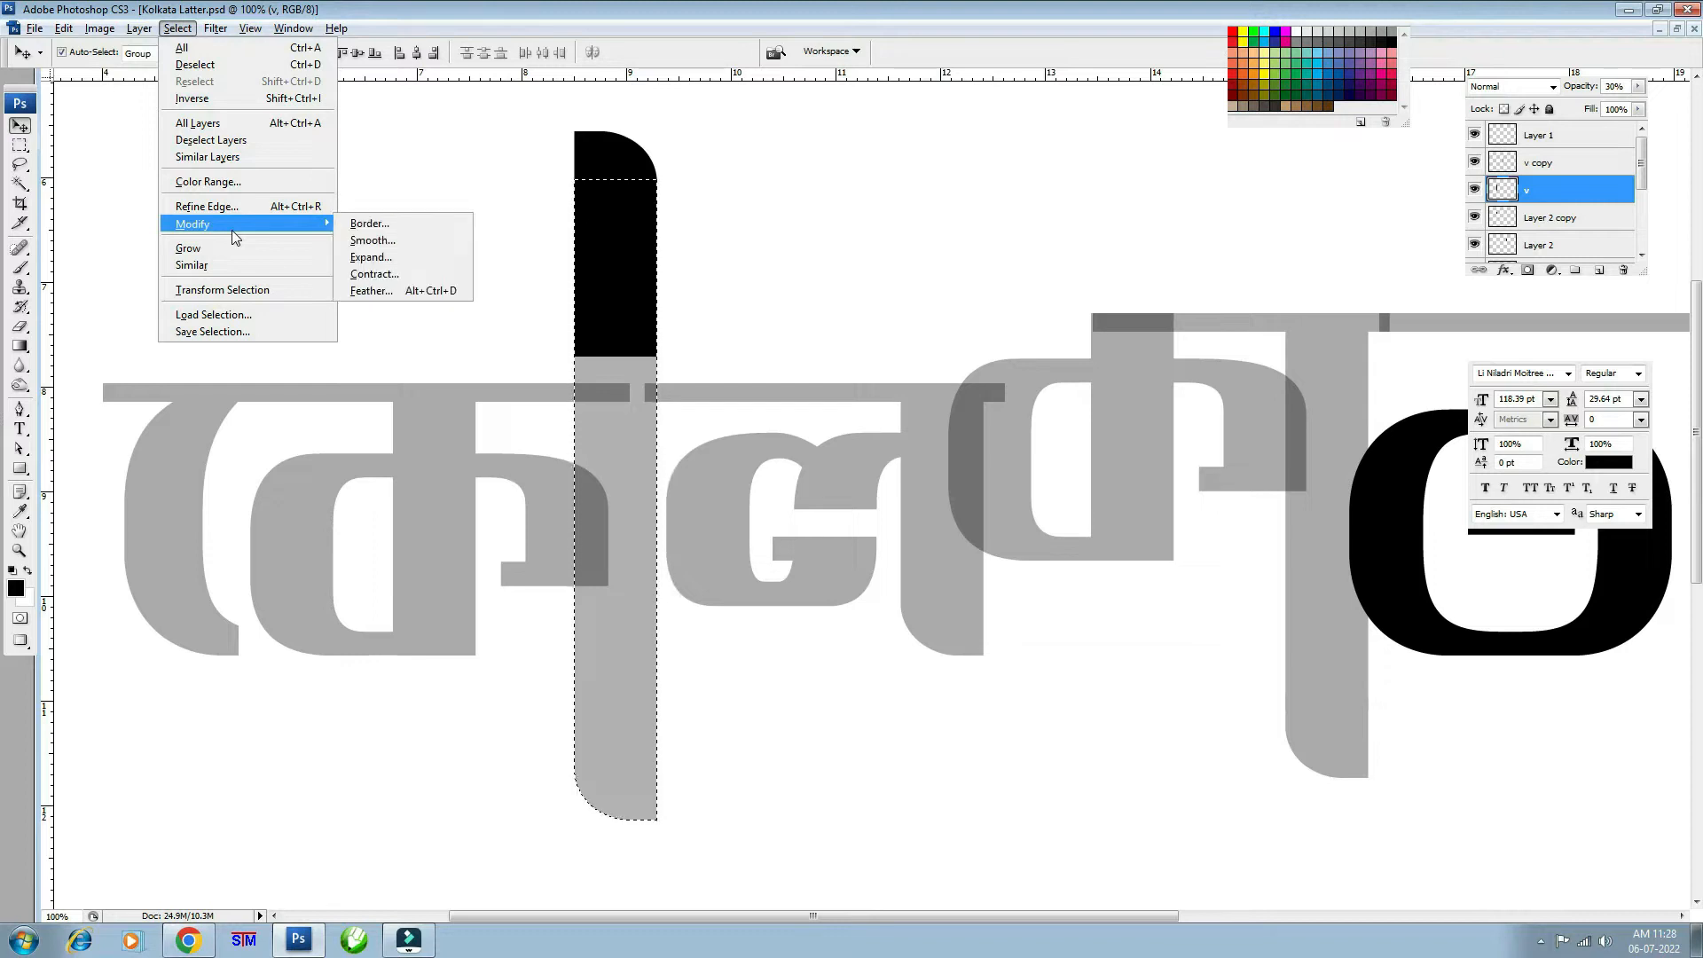
{"action": "left_click", "coordinate": [389, 258]}
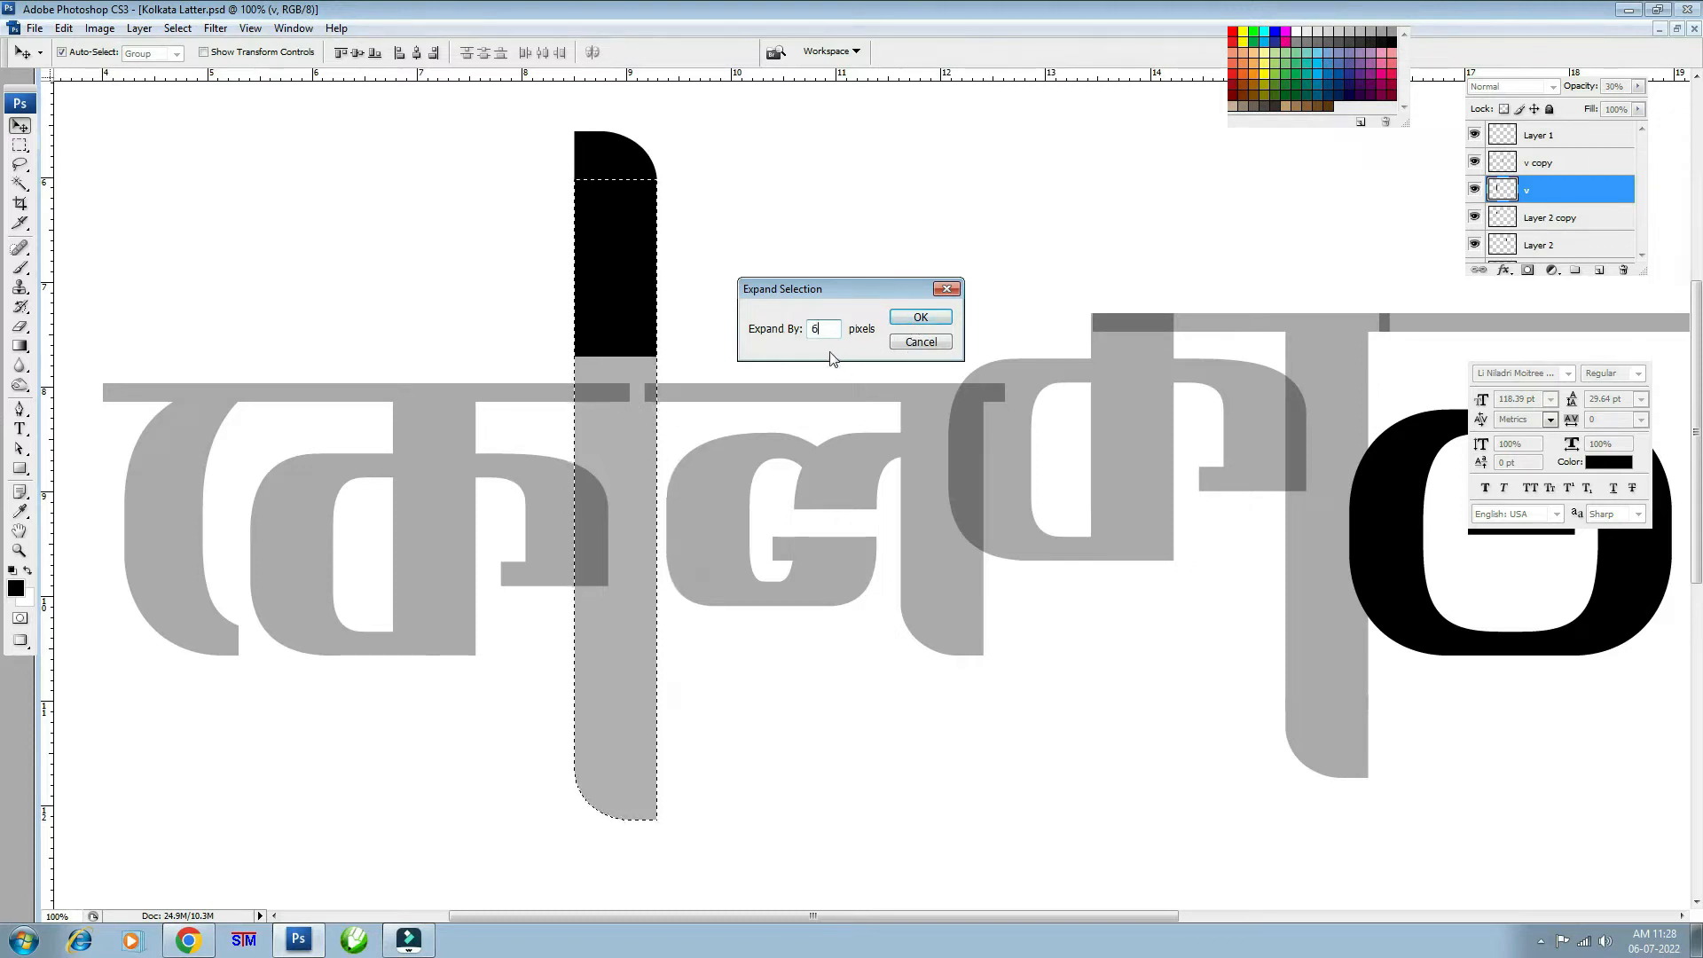
{"action": "left_click", "coordinate": [921, 318]}
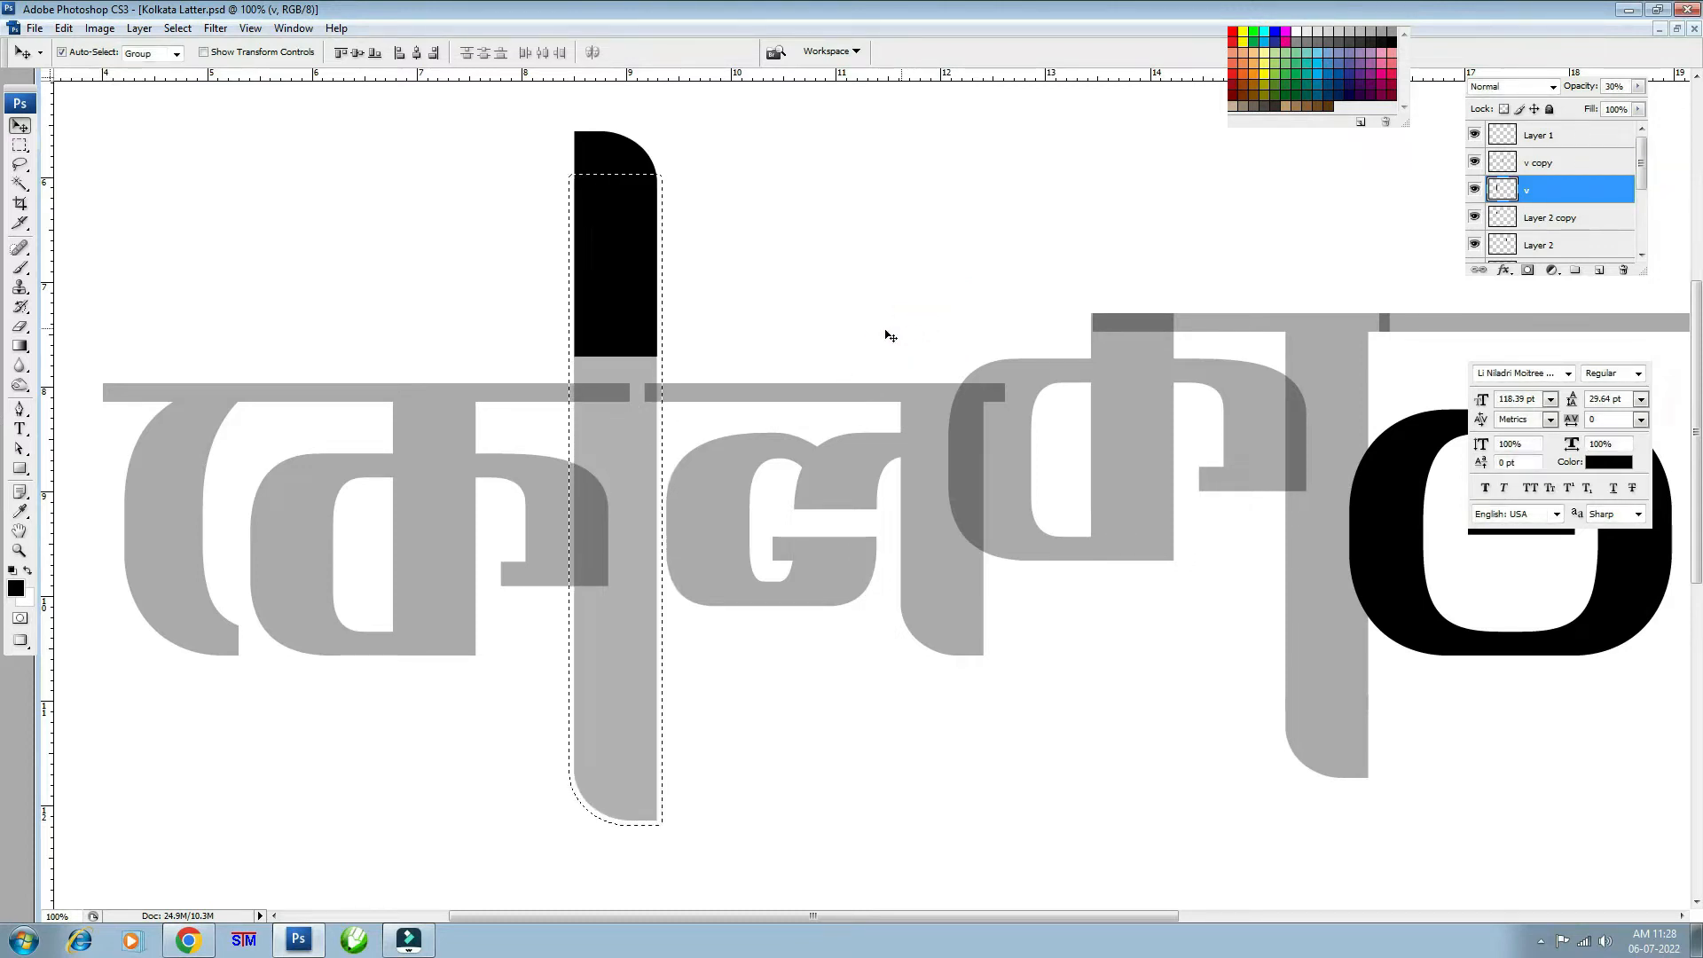
{"action": "key", "text": "alt+s"}
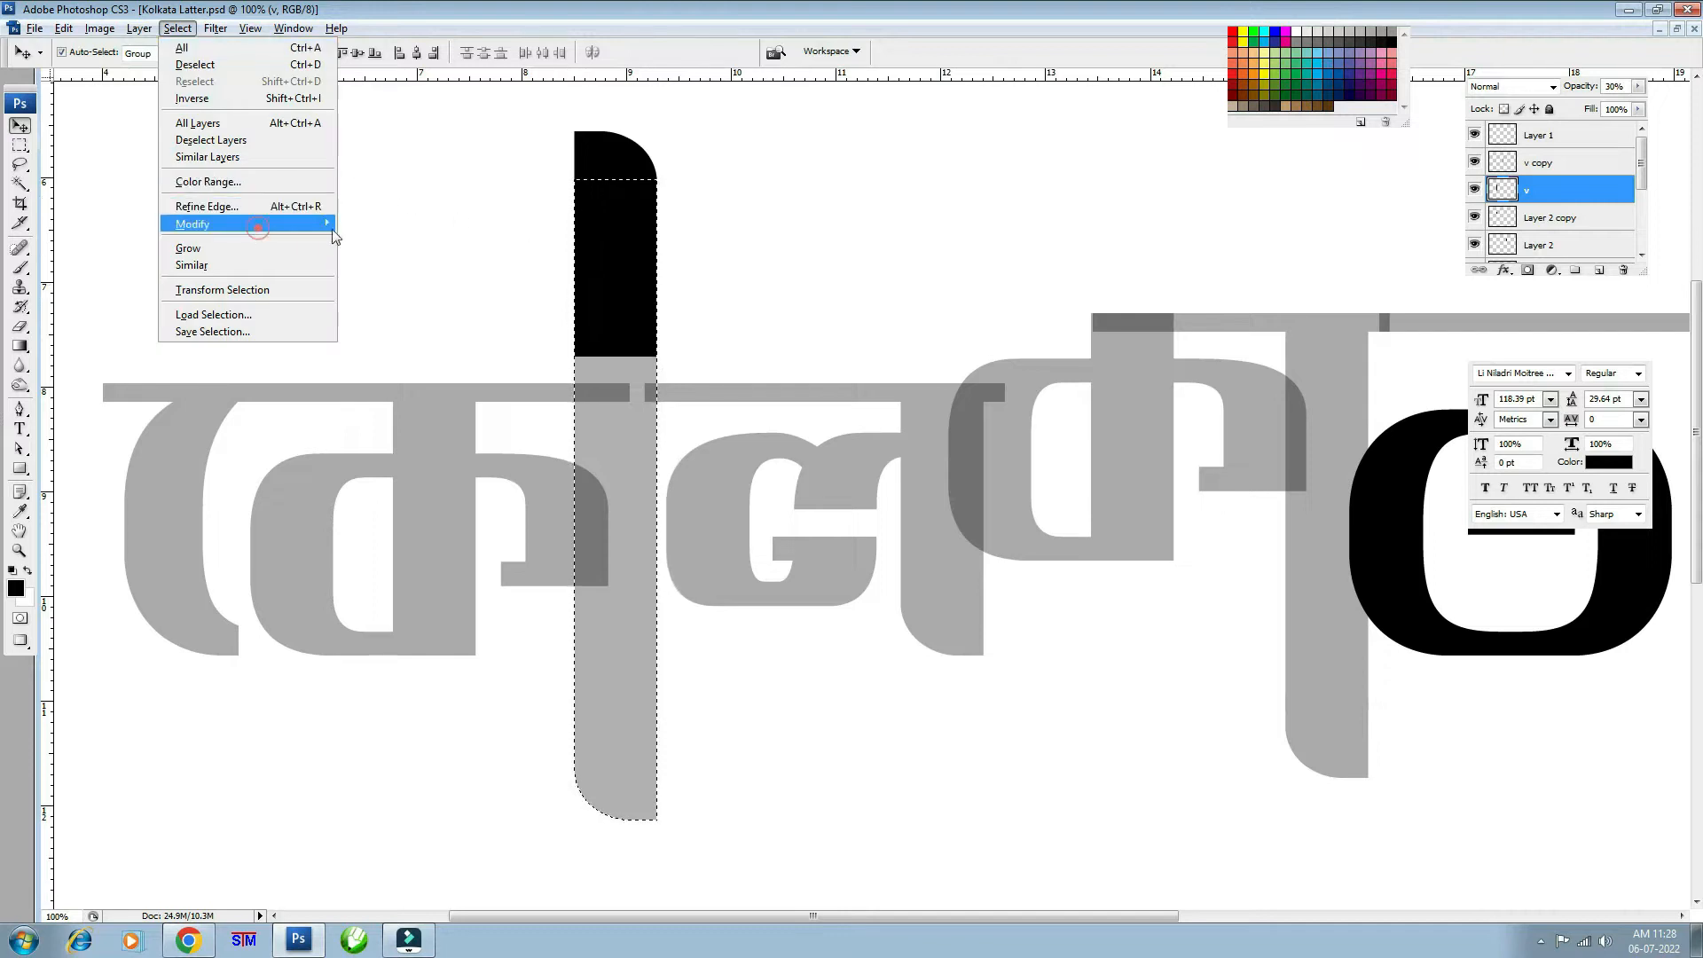
{"action": "mouse_move", "coordinate": [334, 235]}
{"action": "left_click", "coordinate": [420, 257]}
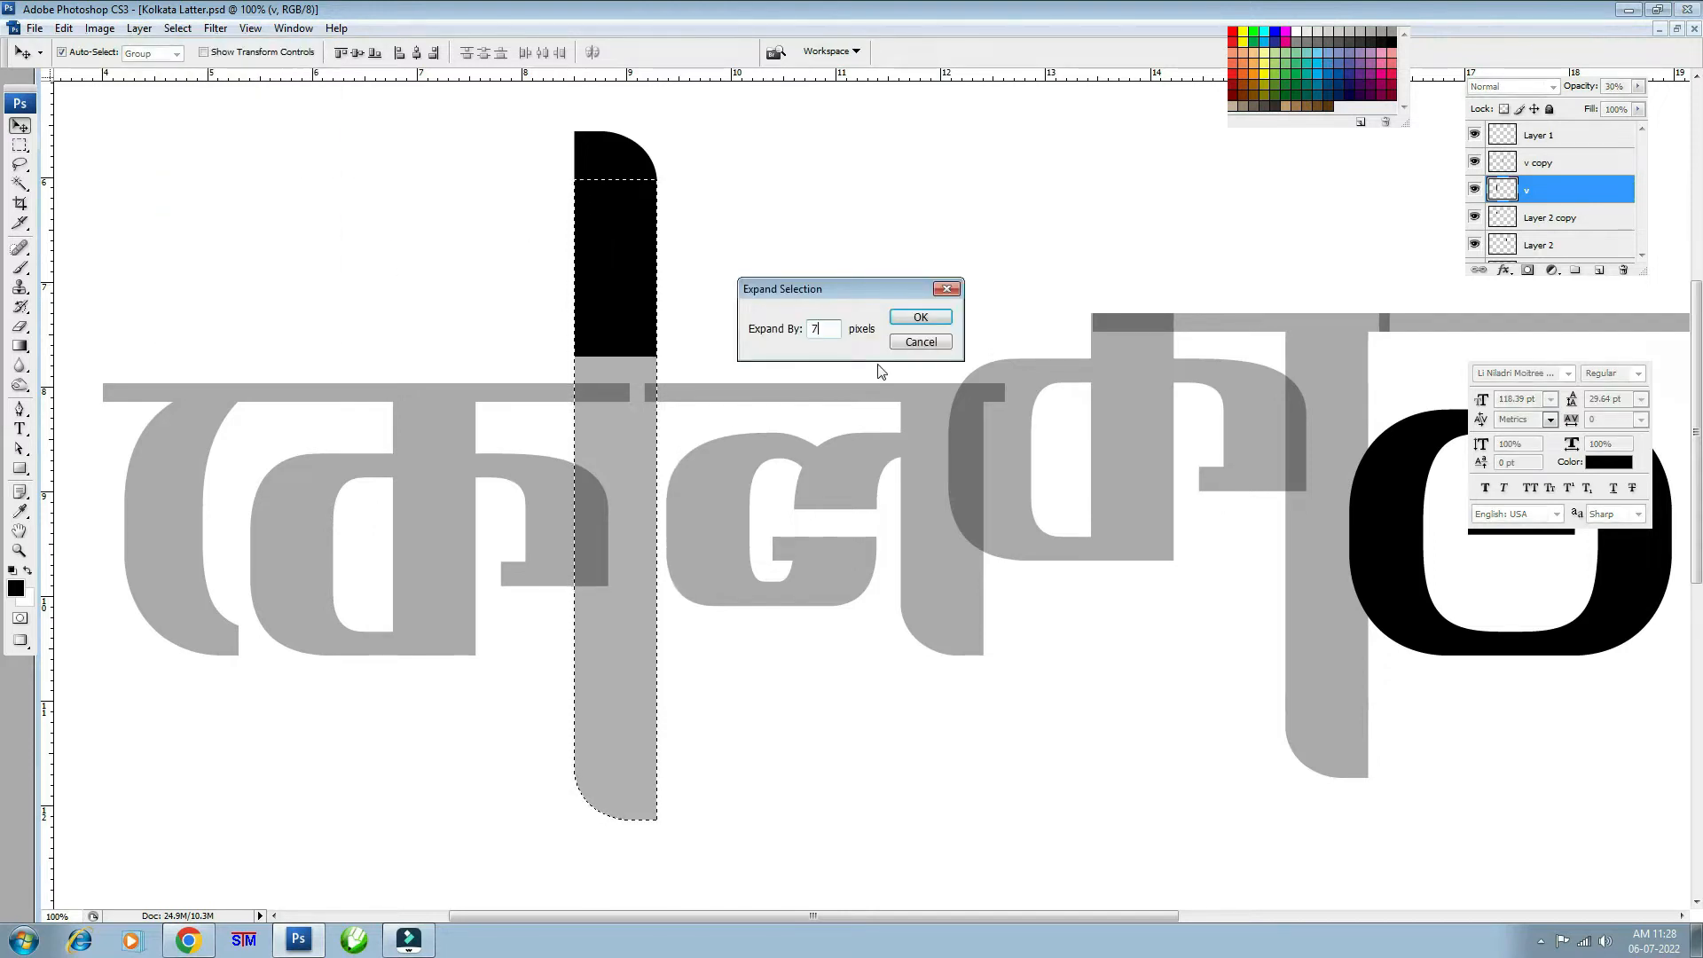
{"action": "key", "text": "Return"}
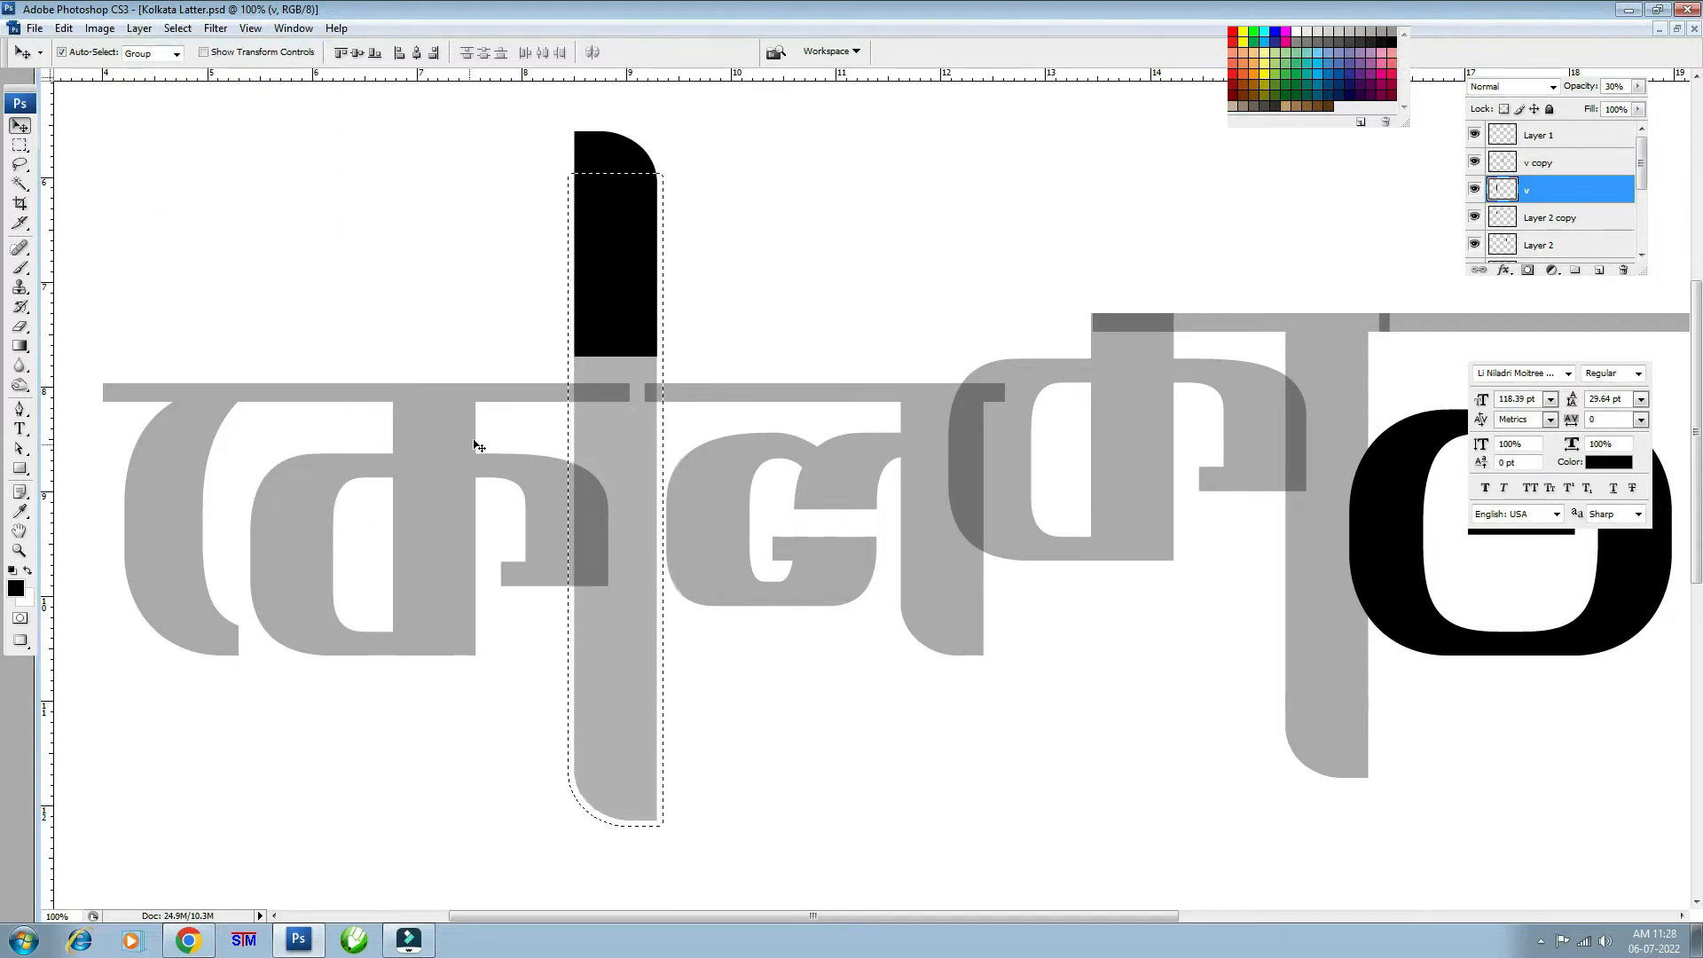
- Add a layer mask to the first letter's ‡K layer from that expanded selection
{"action": "left_click", "coordinate": [431, 419]}
{"action": "left_click", "coordinate": [1474, 245]}
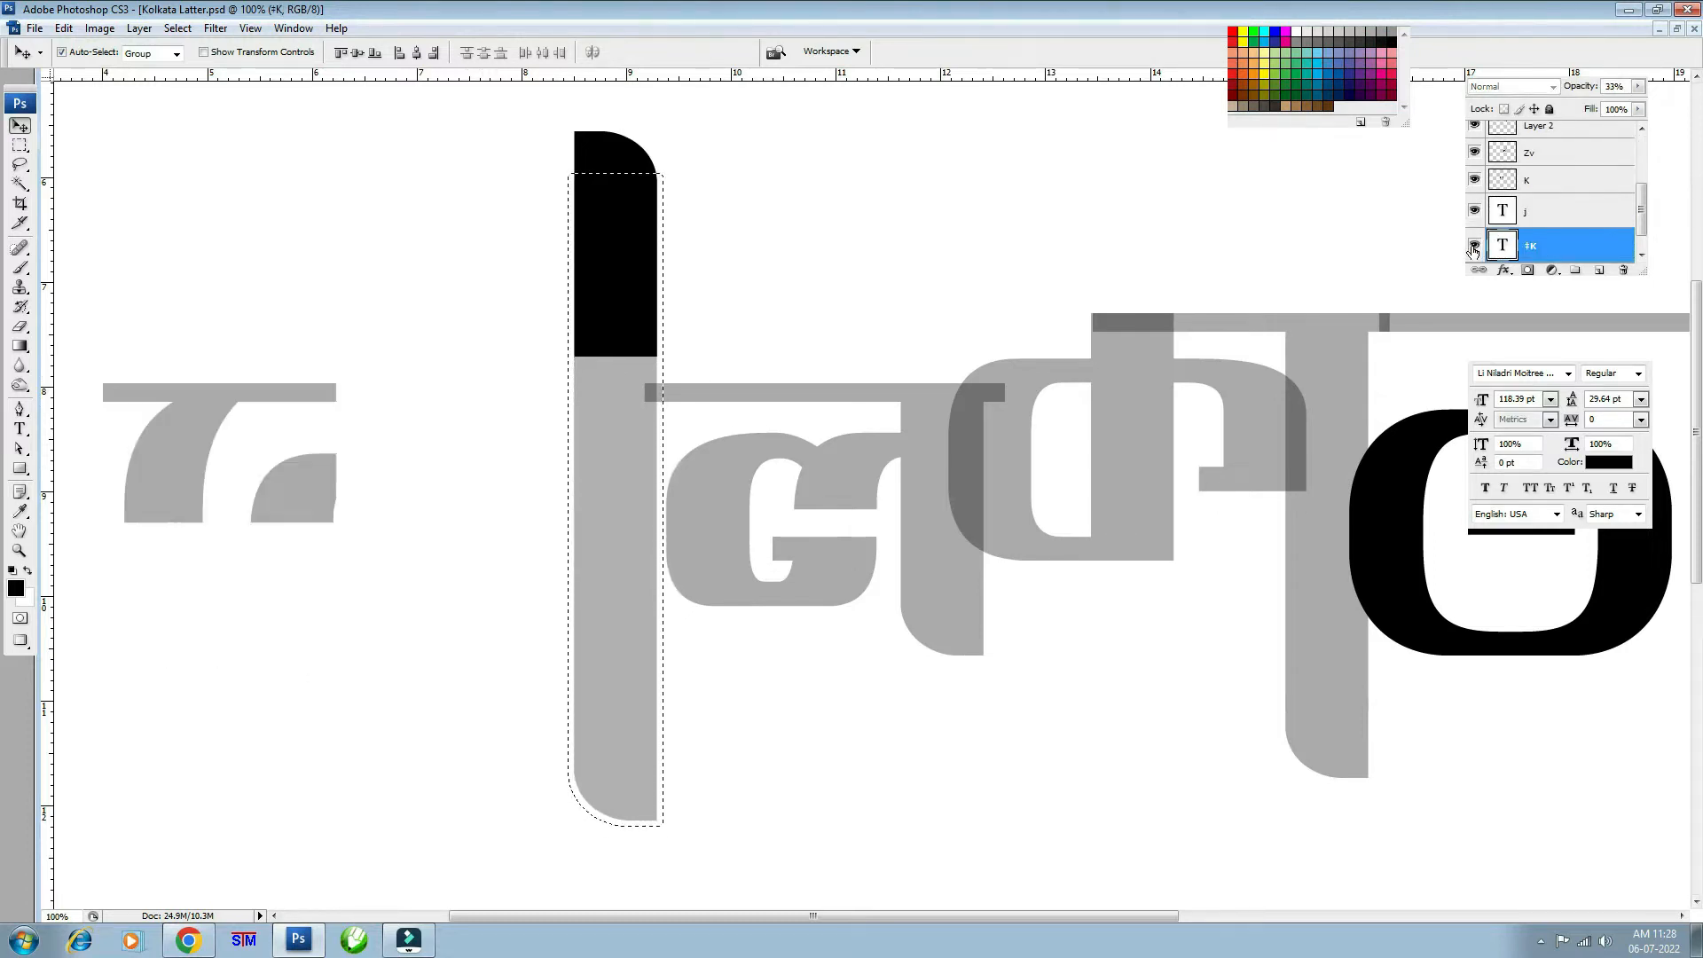
{"action": "left_click", "coordinate": [1474, 245]}
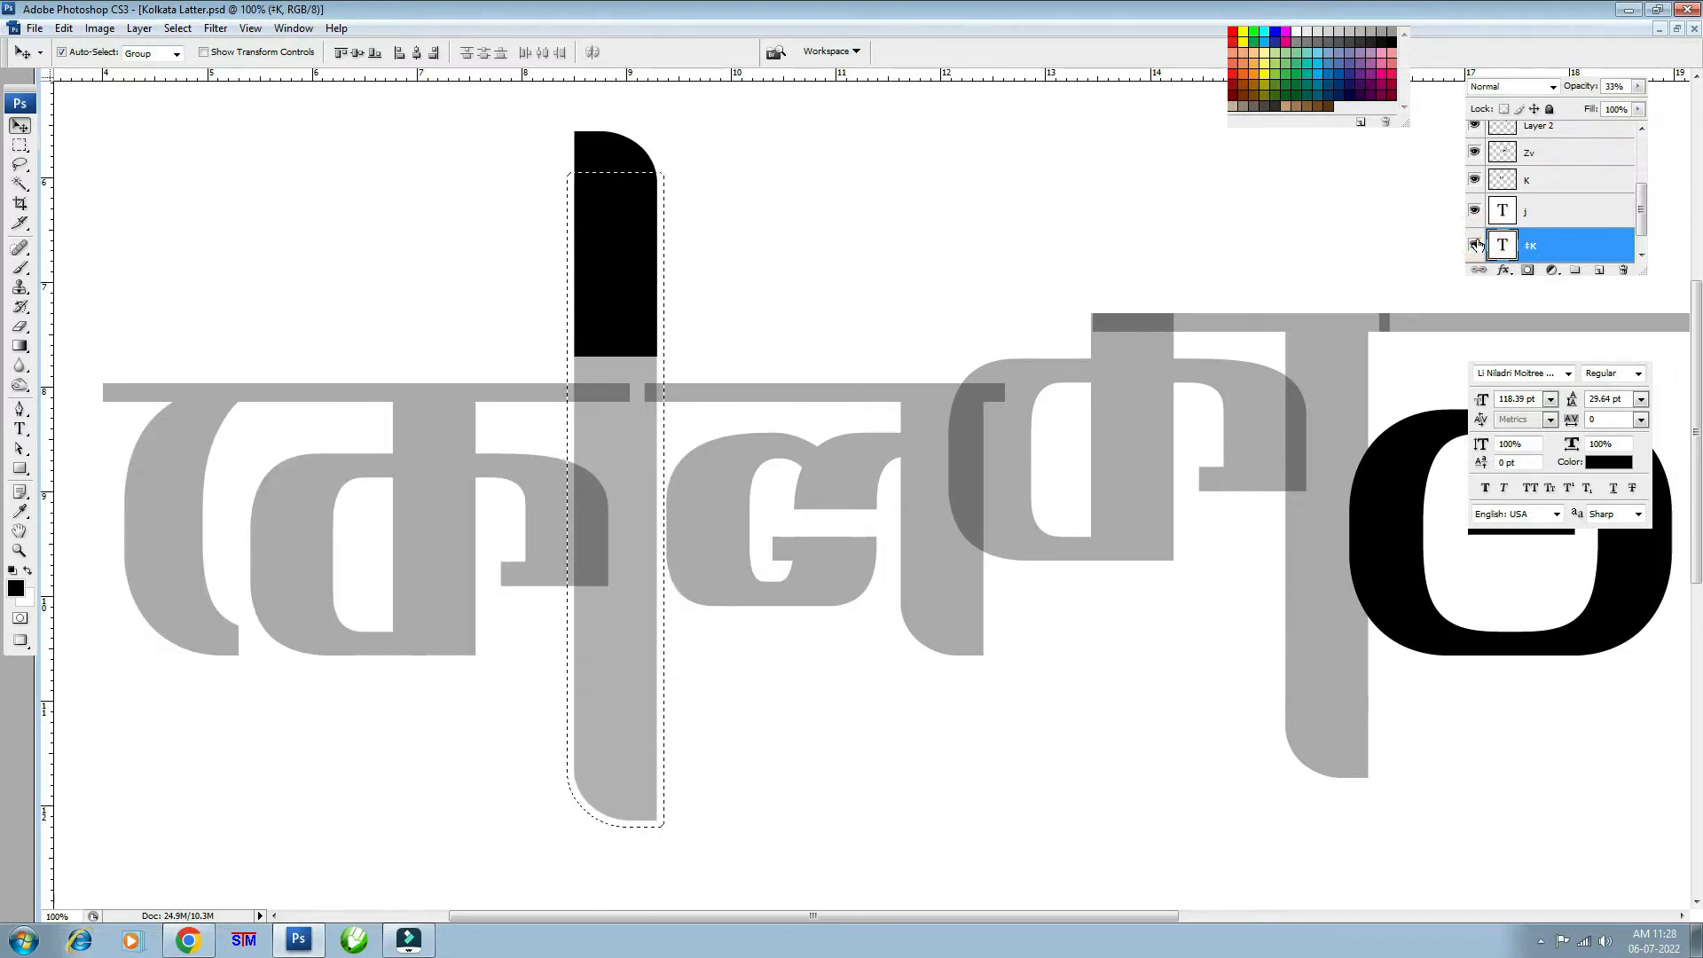
{"action": "left_click", "coordinate": [1527, 270]}
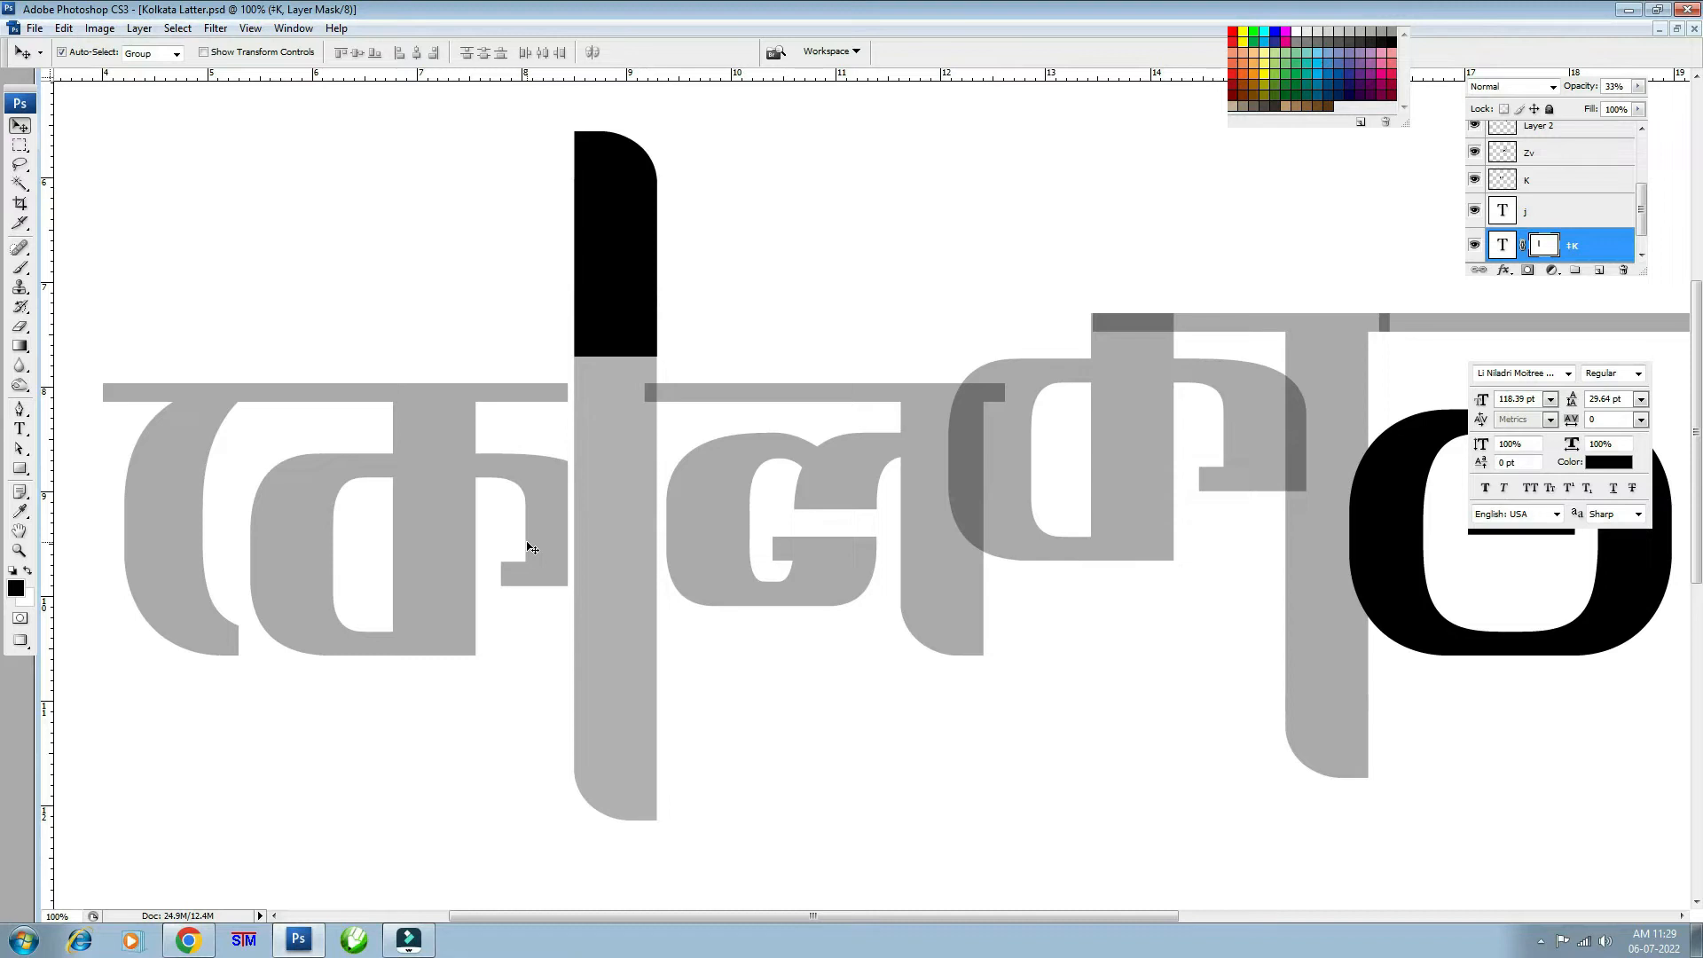
- Lasso around the headline's end on the first letter's mask, then deselect
{"action": "key", "text": "ctrl+plus"}
{"action": "key", "text": "ctrl+plus"}
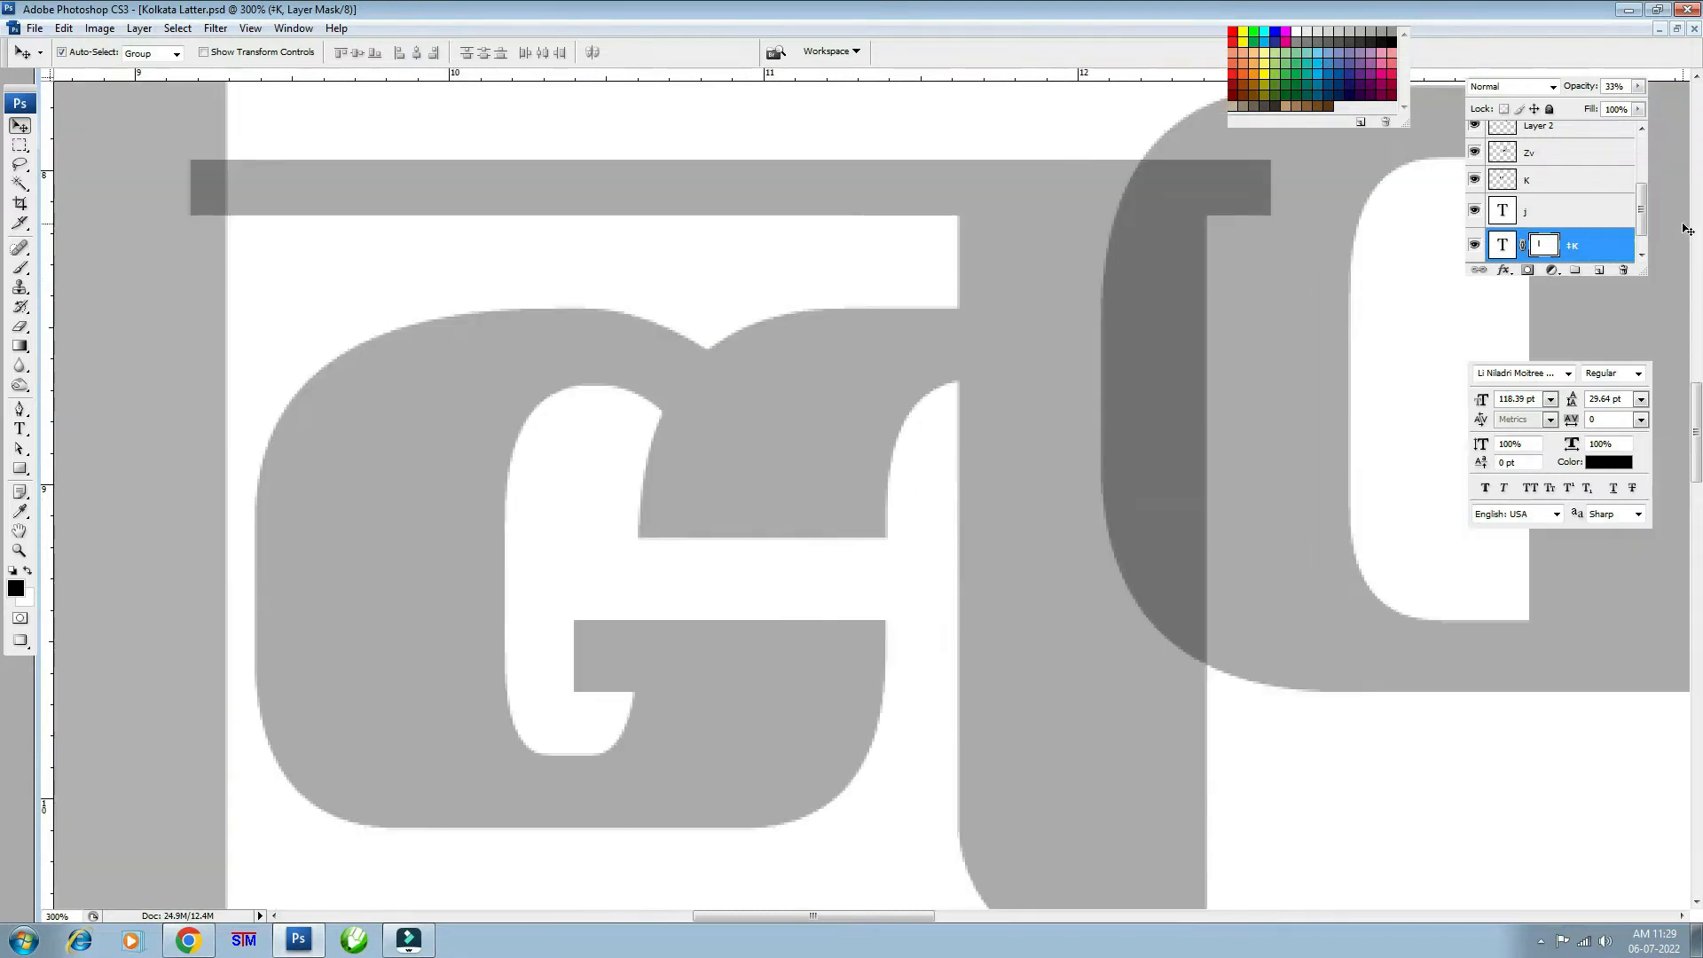
{"action": "left_click_drag", "start_coordinate": [967, 404], "coordinate": [1630, 582]}
{"action": "left_click_drag", "start_coordinate": [829, 445], "coordinate": [1057, 487]}
{"action": "key", "text": "l"}
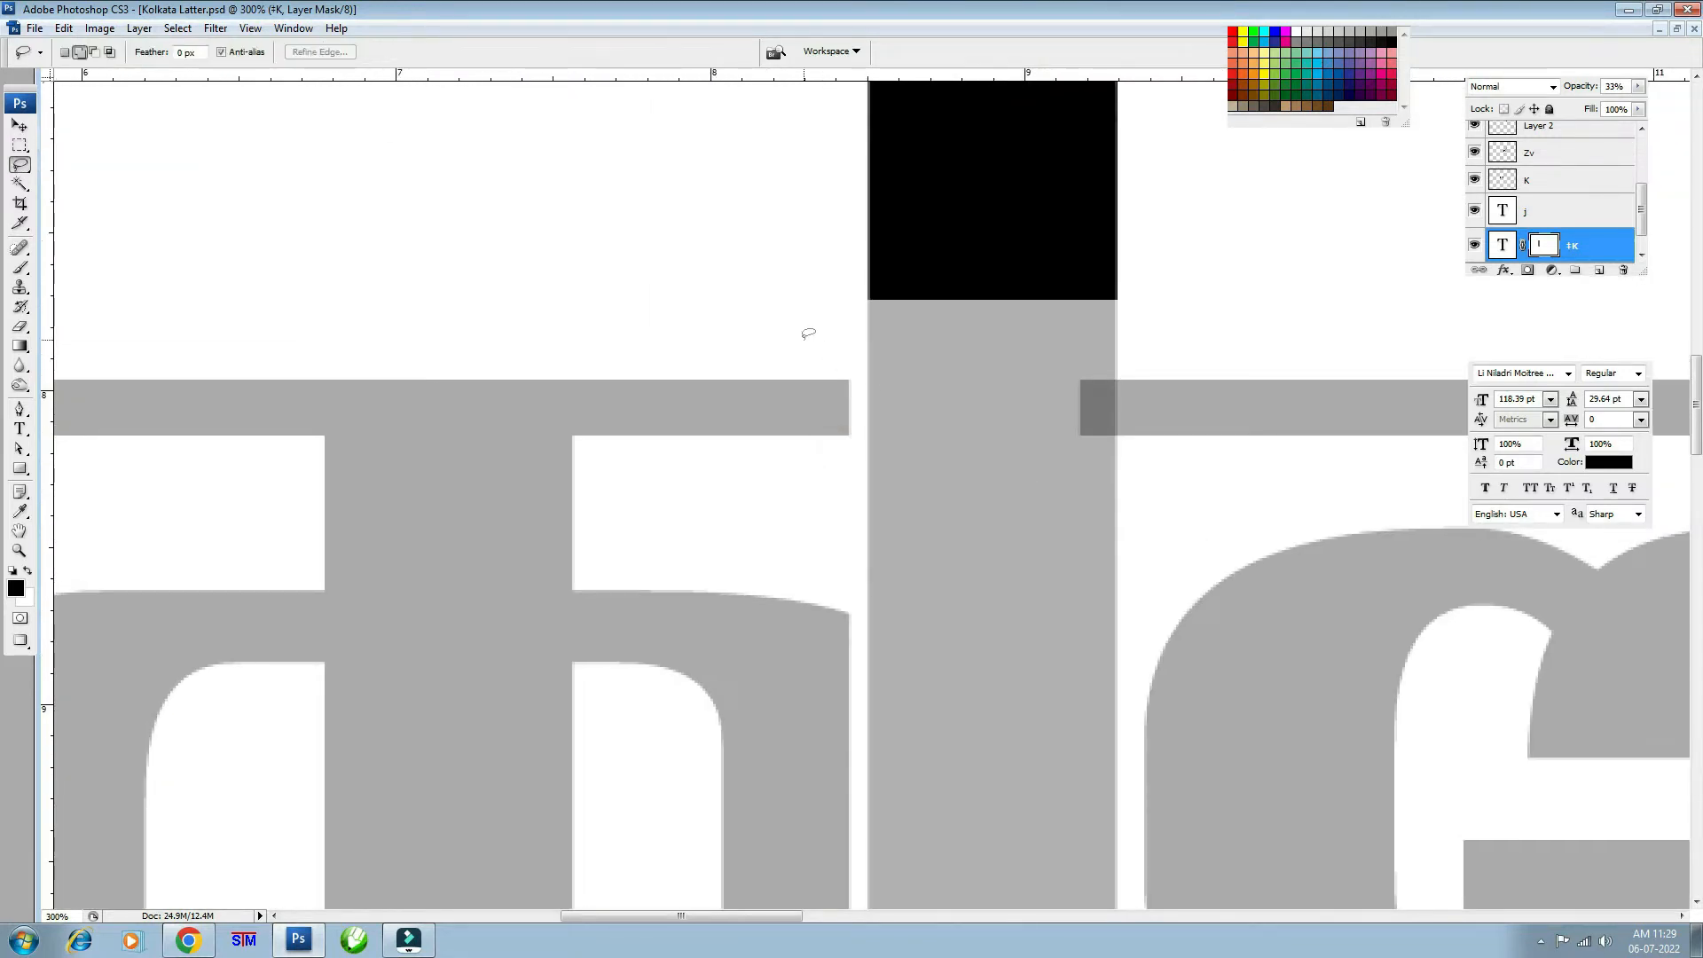
{"action": "left_click_drag", "start_coordinate": [781, 401], "coordinate": [797, 339]}
{"action": "left_click", "coordinate": [1474, 244]}
{"action": "left_click", "coordinate": [1474, 244]}
{"action": "left_click", "coordinate": [1543, 244]}
{"action": "left_click", "coordinate": [1540, 247]}
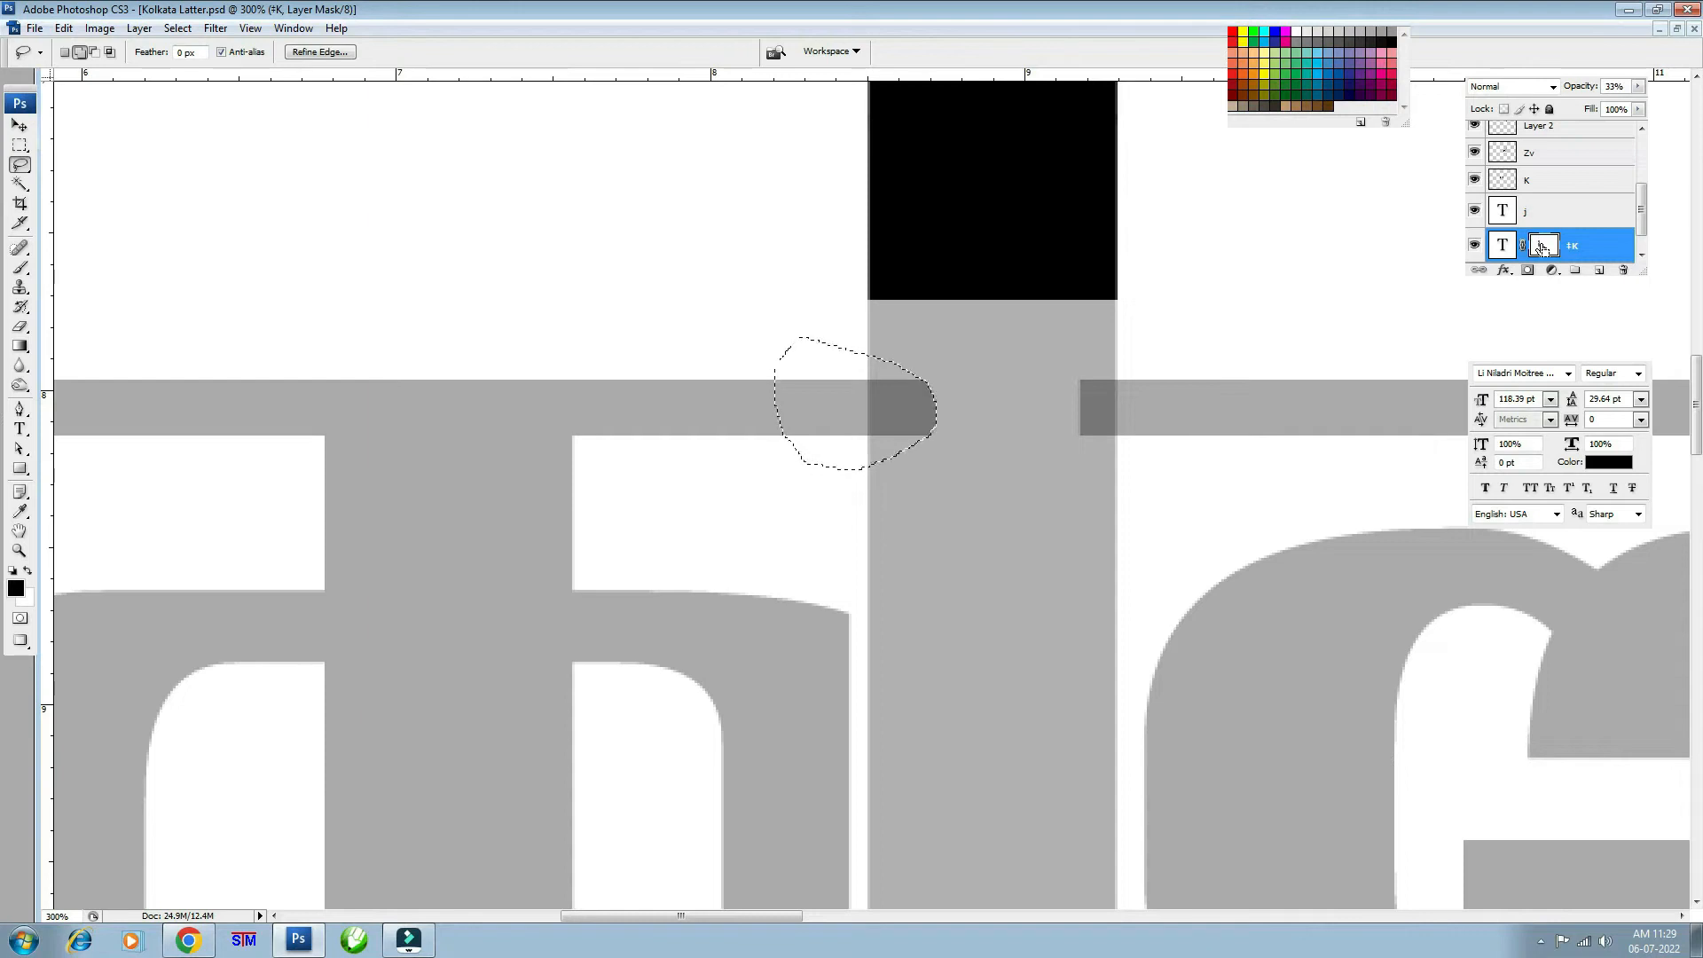
{"action": "left_click", "coordinate": [574, 555]}
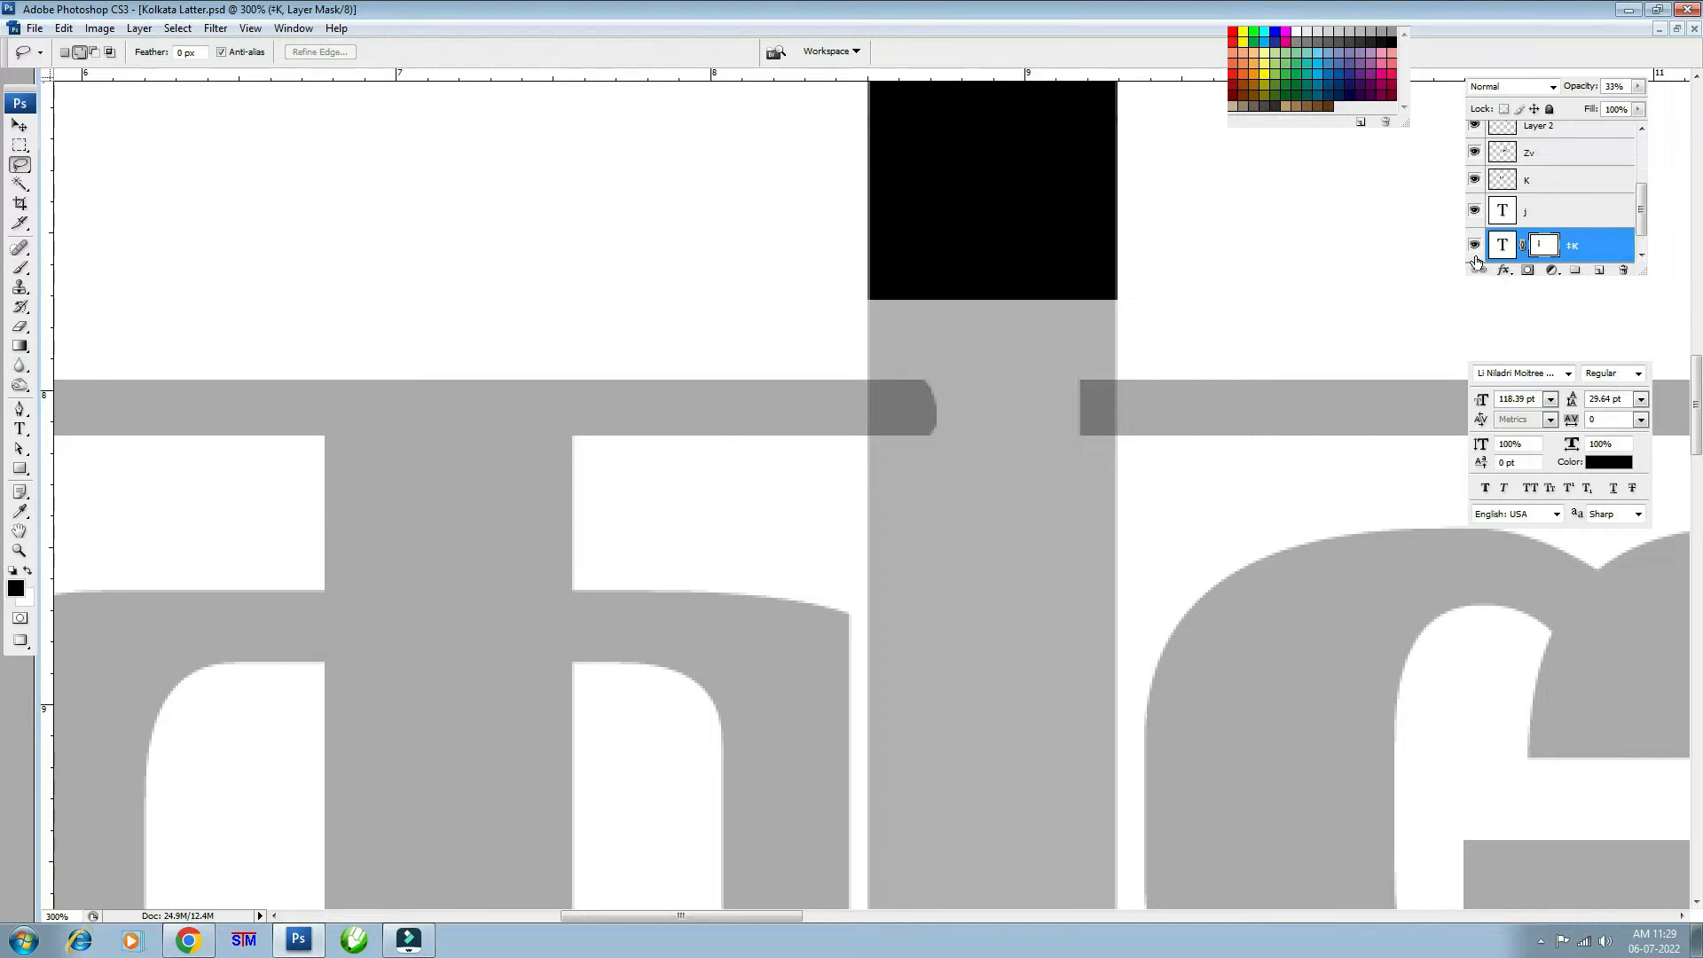
- Select the tall vertical bar layer v and zoom back out to 100%
{"action": "key", "text": "ctrl+minus"}
{"action": "key", "text": "v"}
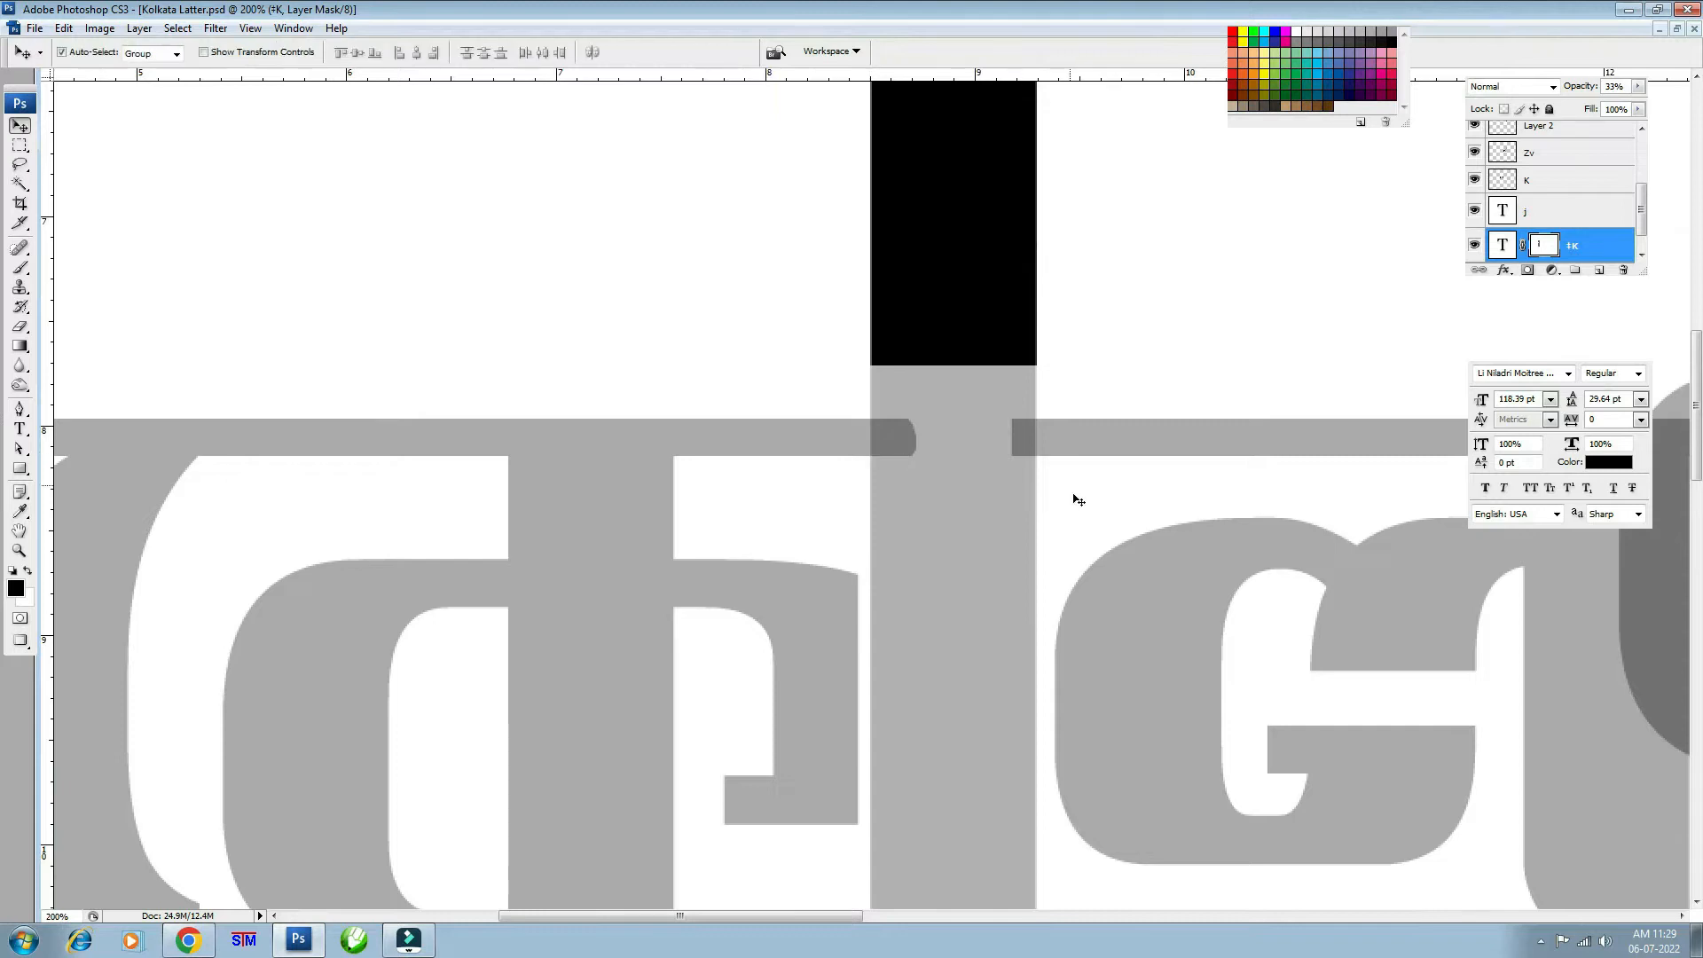
{"action": "left_click_drag", "start_coordinate": [979, 623], "coordinate": [978, 525]}
{"action": "left_click", "coordinate": [961, 462]}
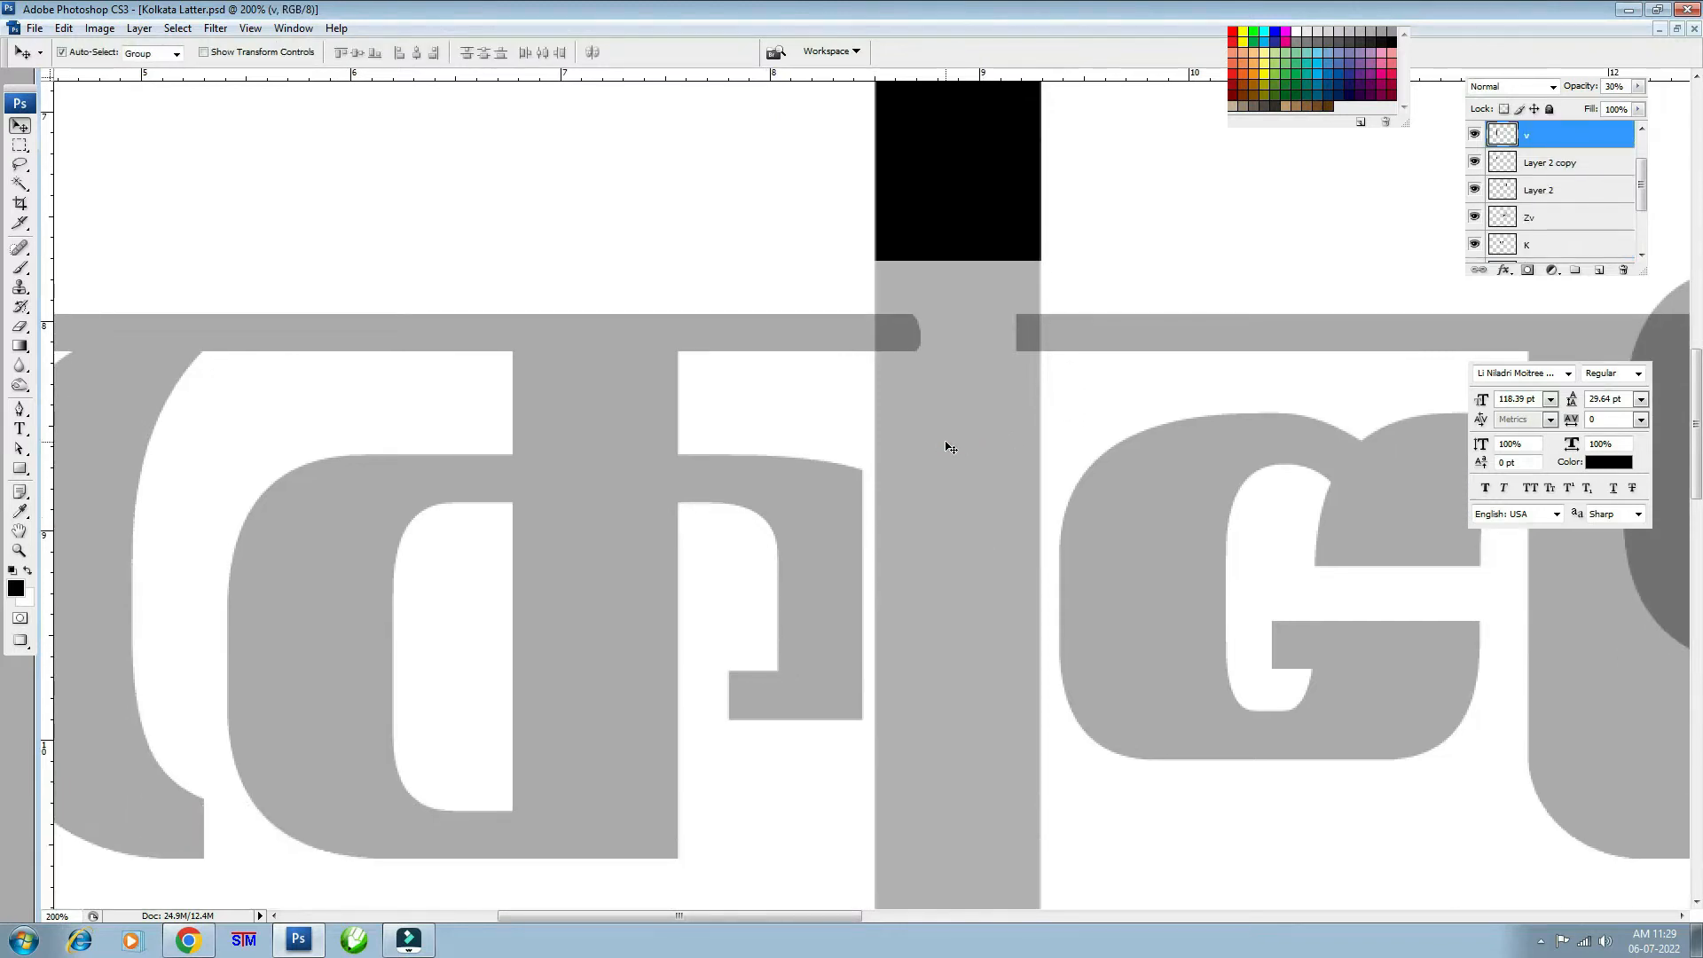
{"action": "key", "text": "ctrl+minus"}
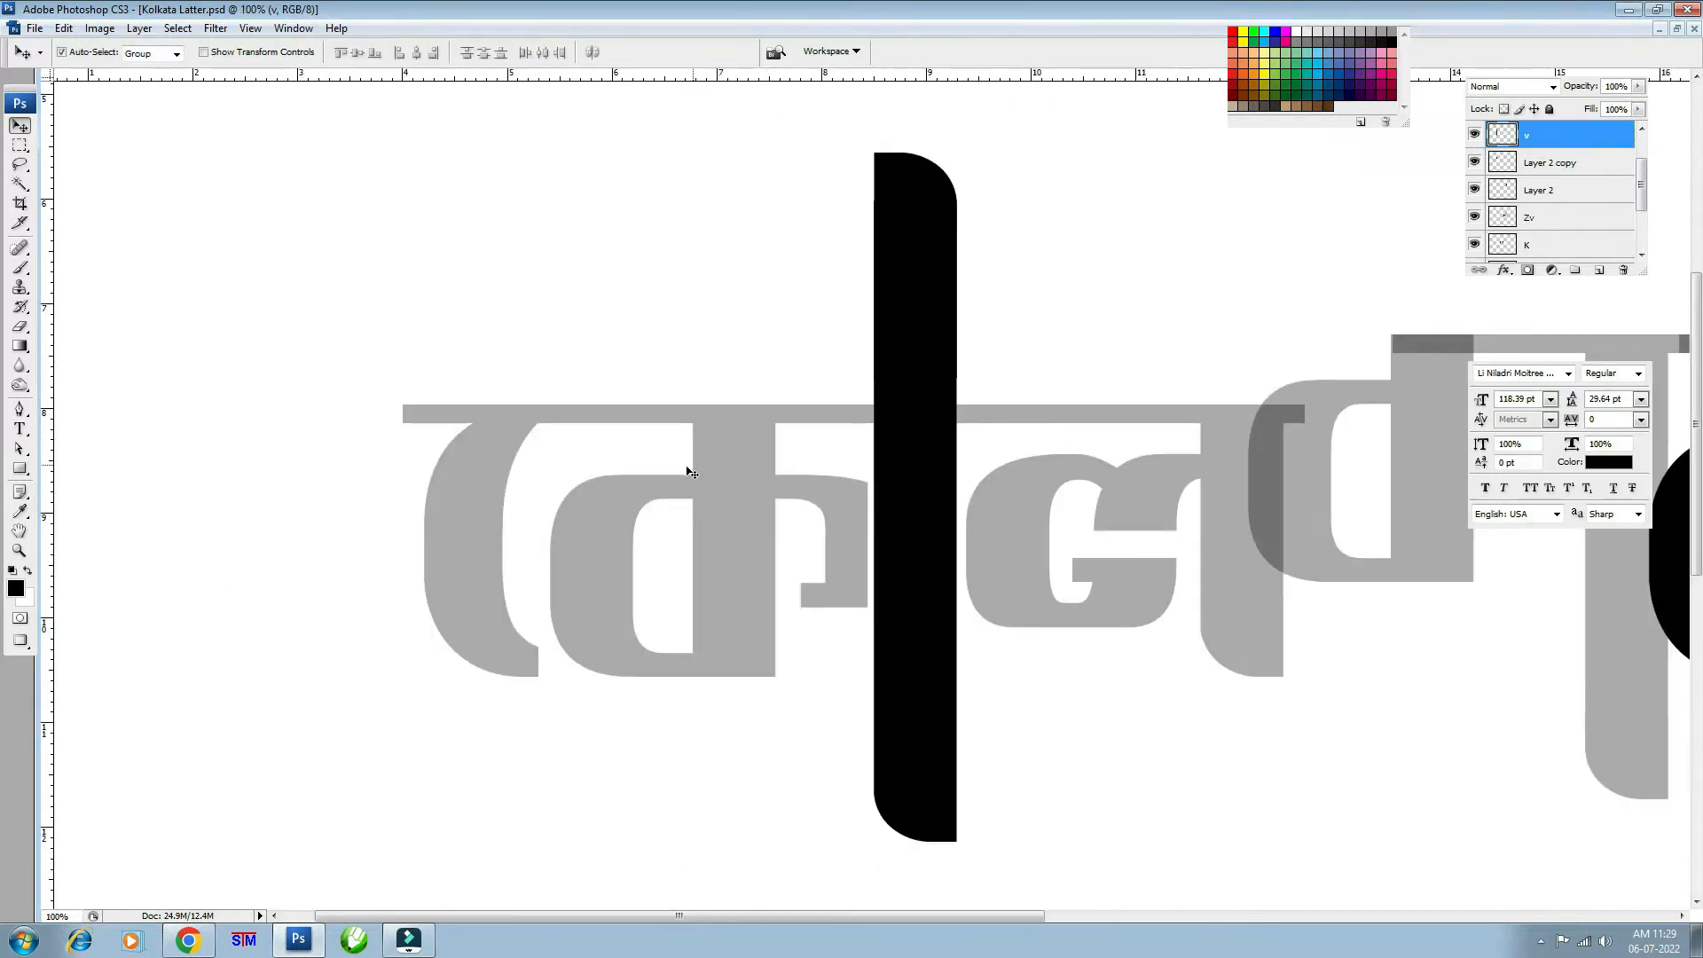
- Set the first letter's layer to 100% opacity so it shows solid black
{"action": "left_click", "coordinate": [739, 436]}
{"action": "key", "text": "0"}
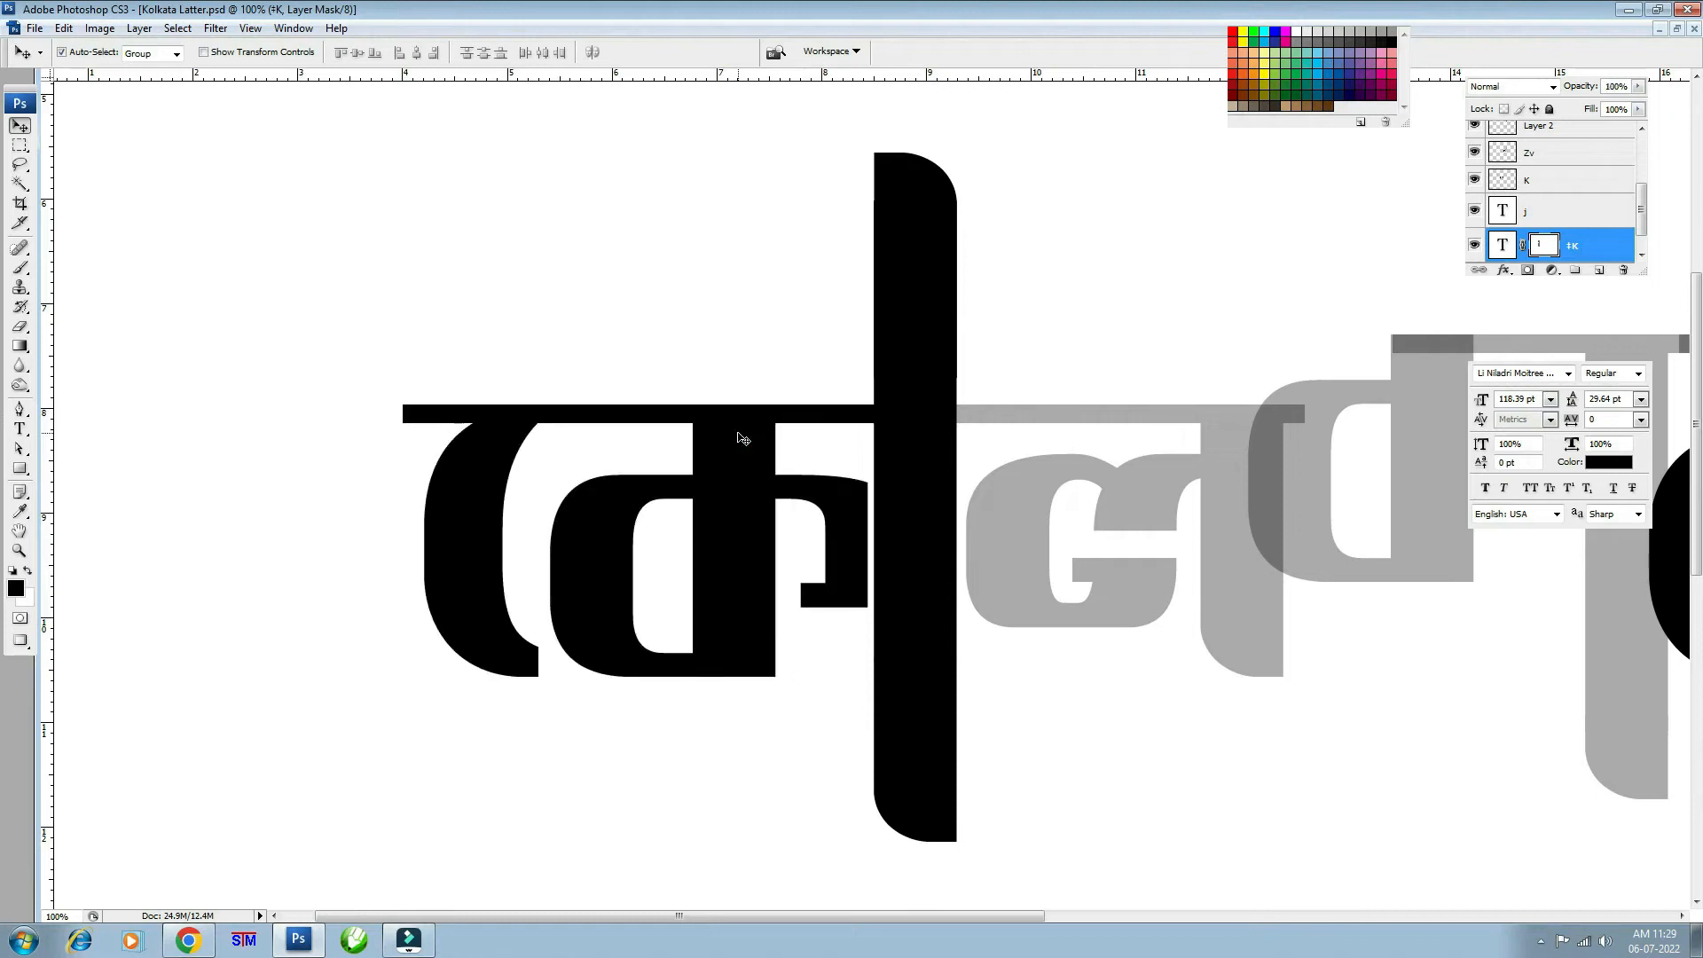
{"action": "left_click_drag", "start_coordinate": [1148, 552], "coordinate": [949, 566]}
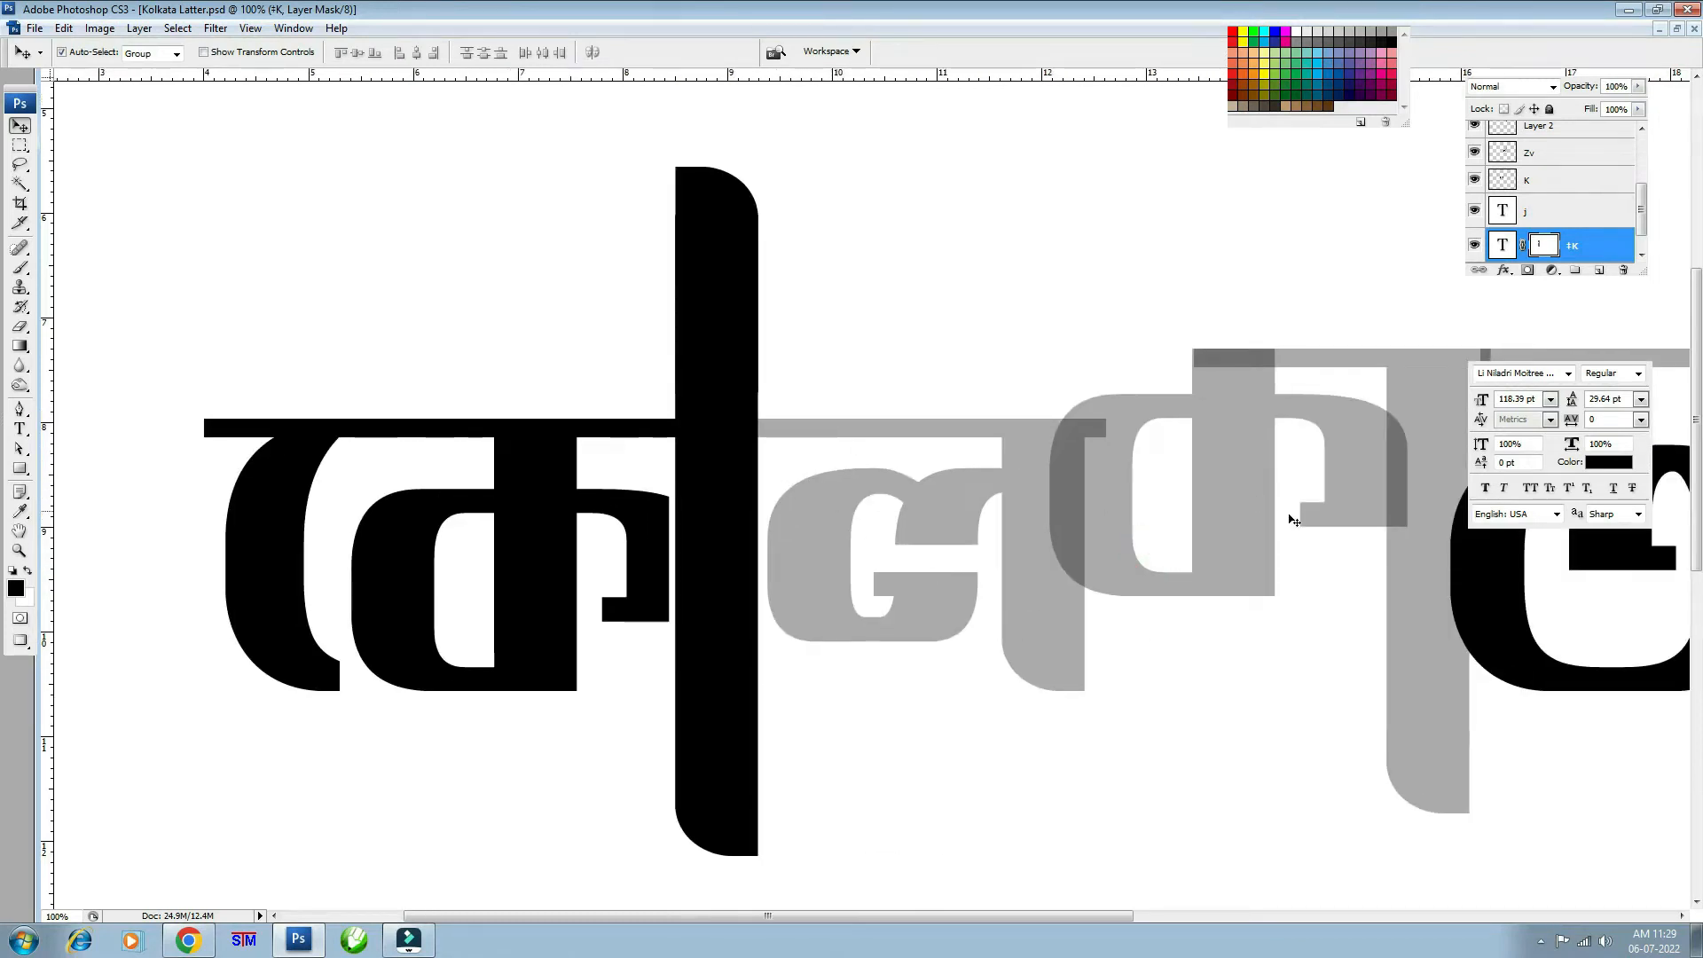
- Mask layer j with the K letter's outline expanded outward
{"action": "left_click", "coordinate": [1022, 484]}
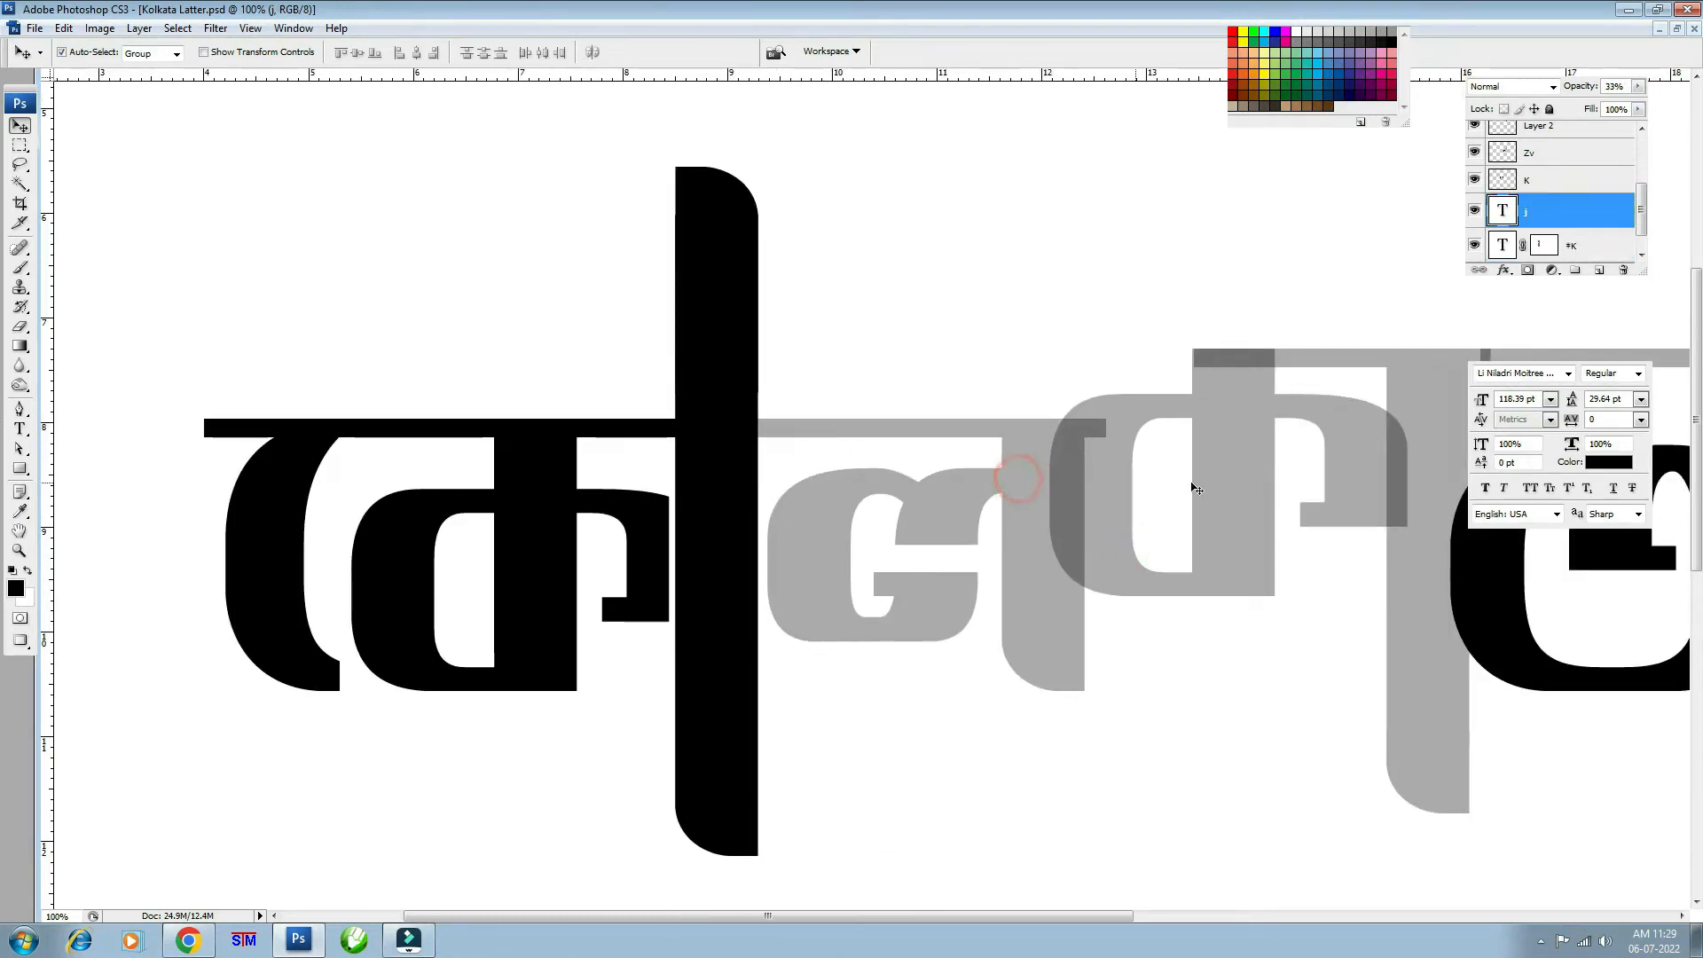
{"action": "left_click", "coordinate": [1240, 442]}
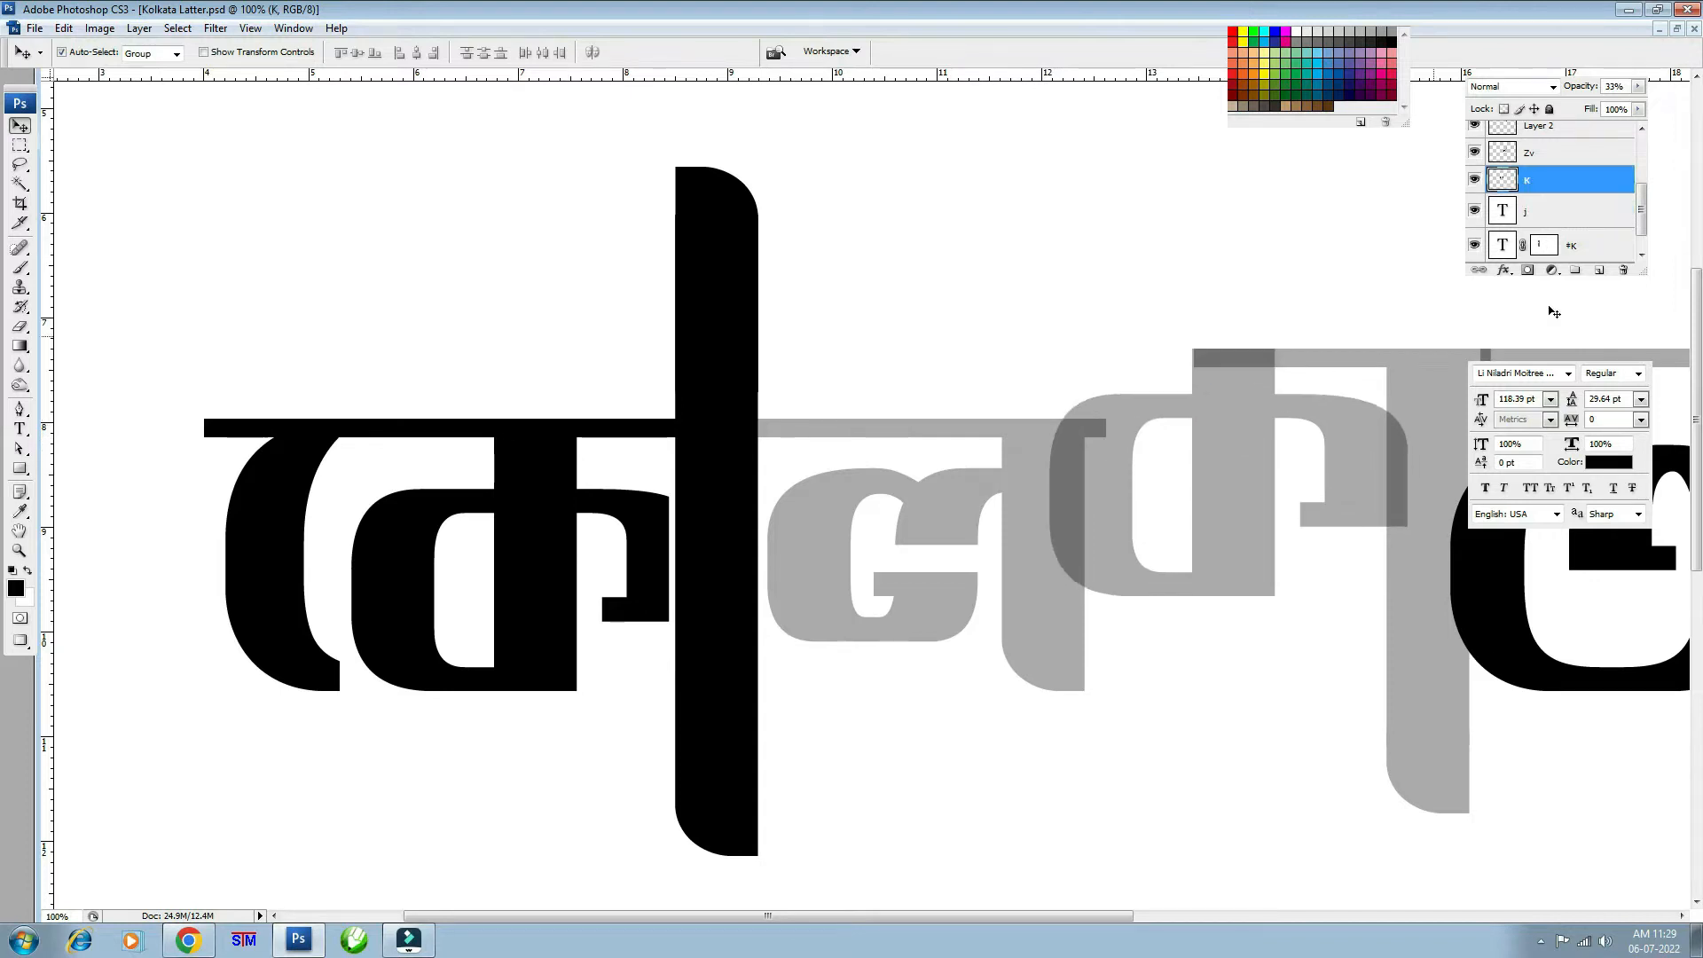
{"action": "left_click", "coordinate": [1508, 182], "text": "ctrl"}
{"action": "left_click", "coordinate": [177, 27]}
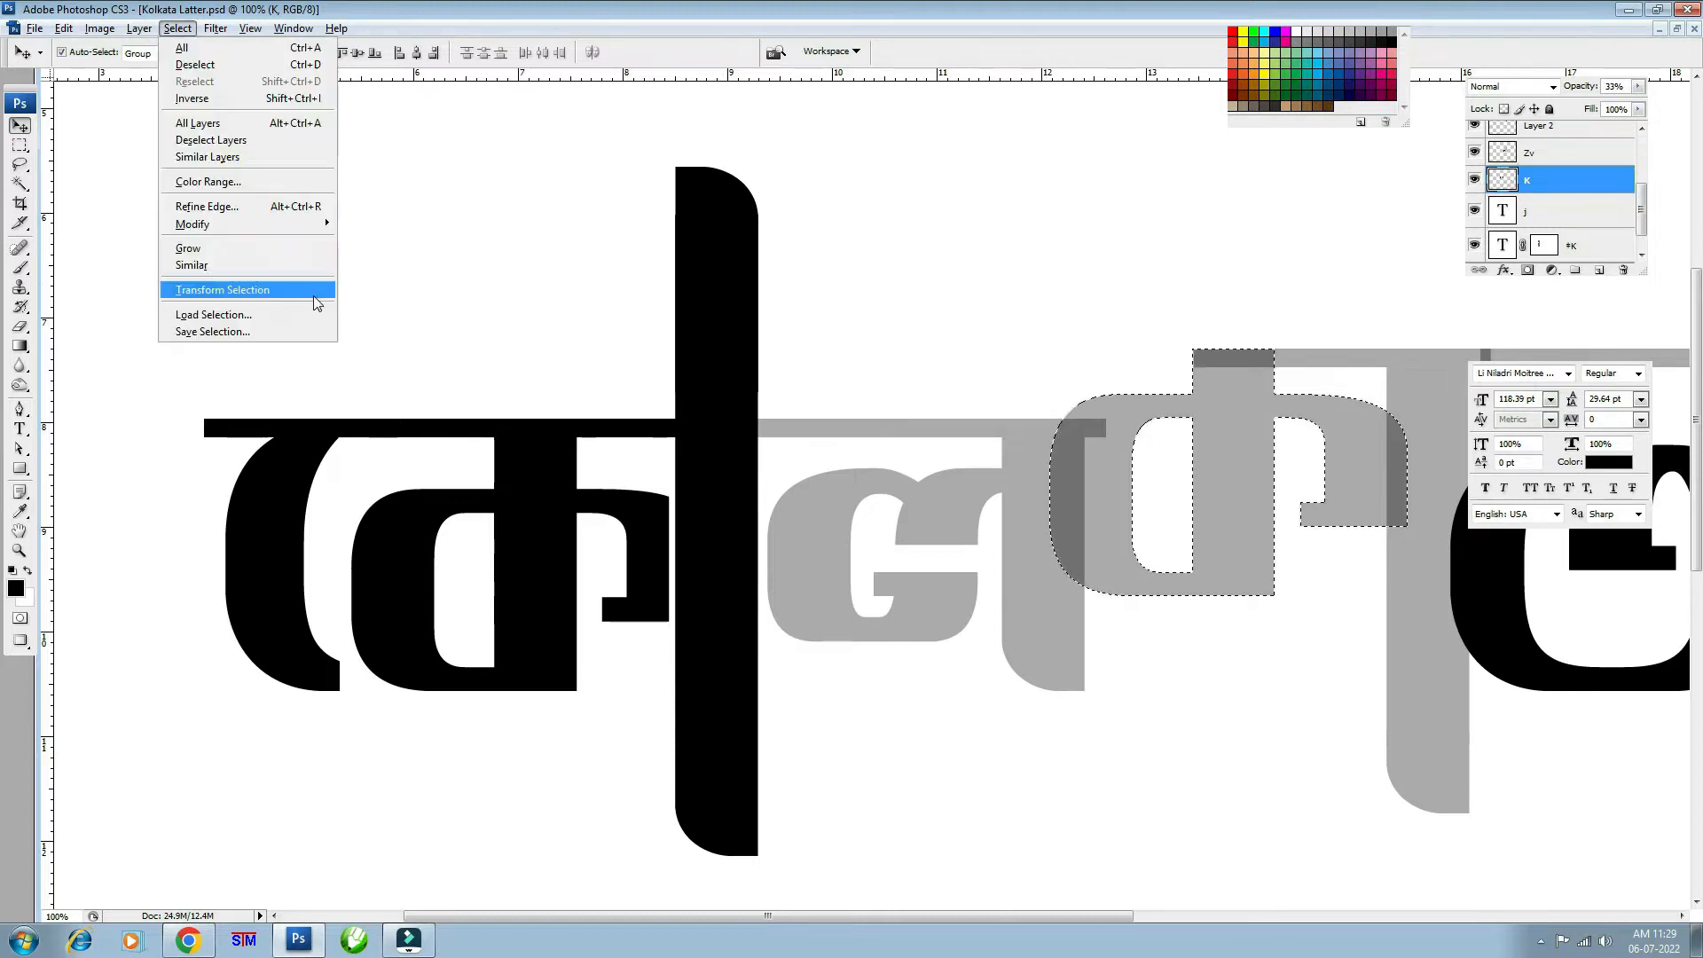
{"action": "mouse_move", "coordinate": [323, 225]}
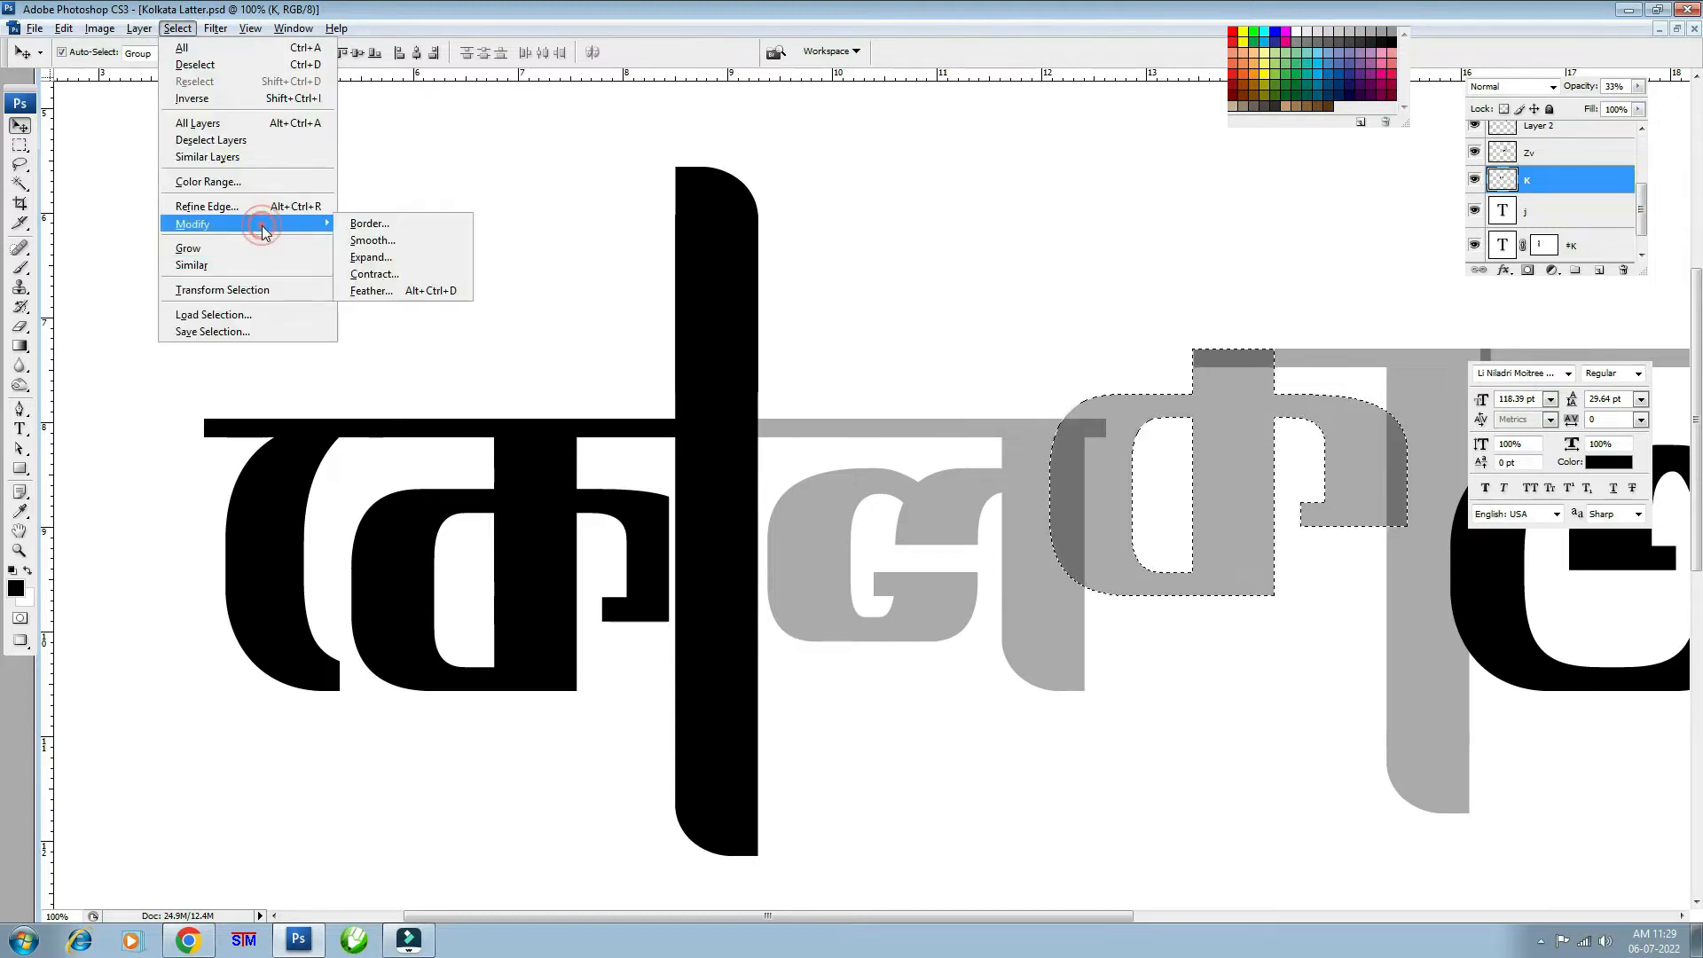
{"action": "left_click", "coordinate": [396, 257]}
{"action": "left_click", "coordinate": [923, 318]}
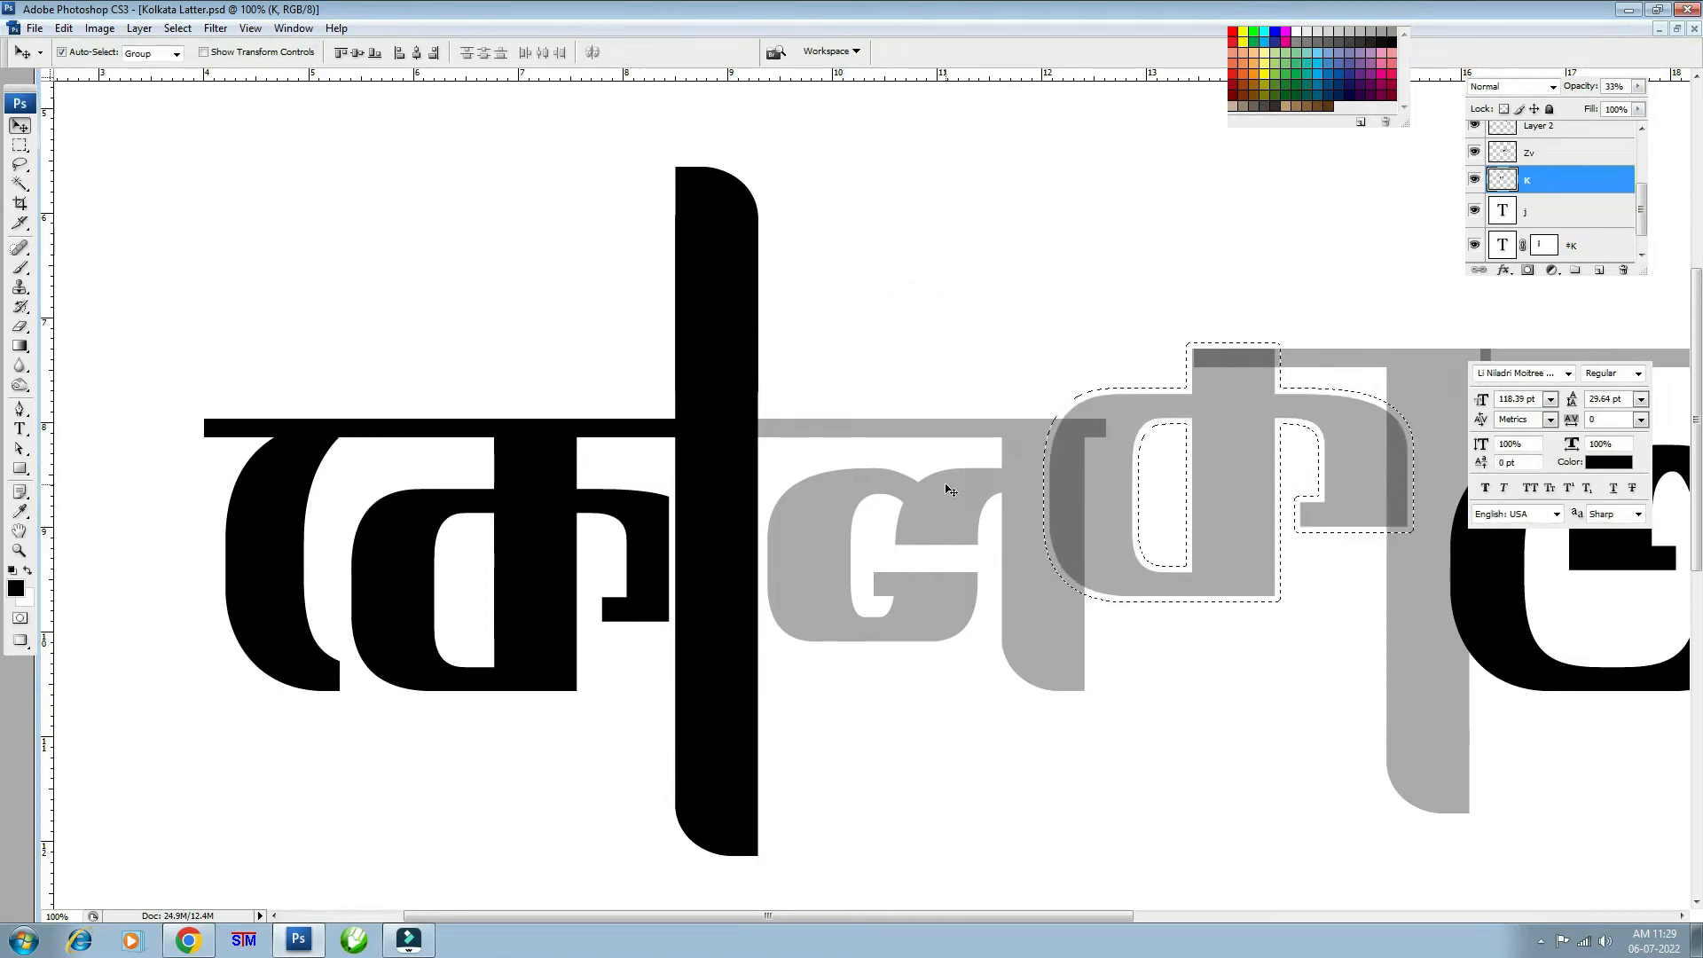
{"action": "left_click", "coordinate": [1474, 210]}
{"action": "left_click", "coordinate": [1474, 211]}
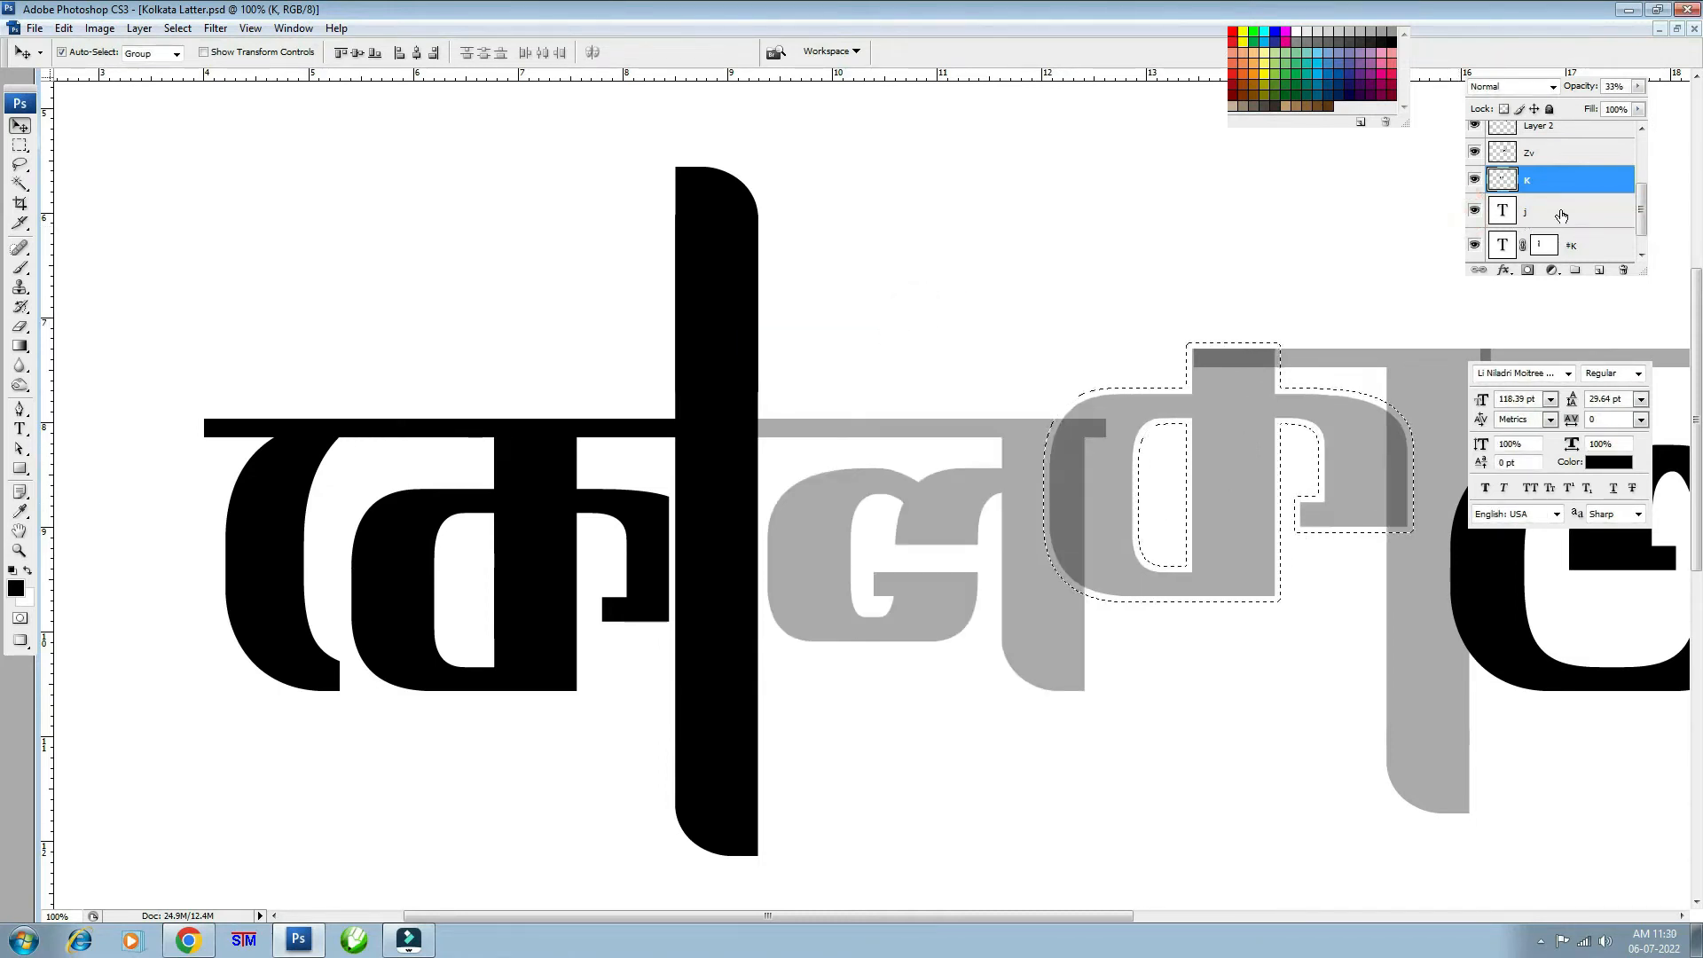
{"action": "left_click", "coordinate": [1561, 215]}
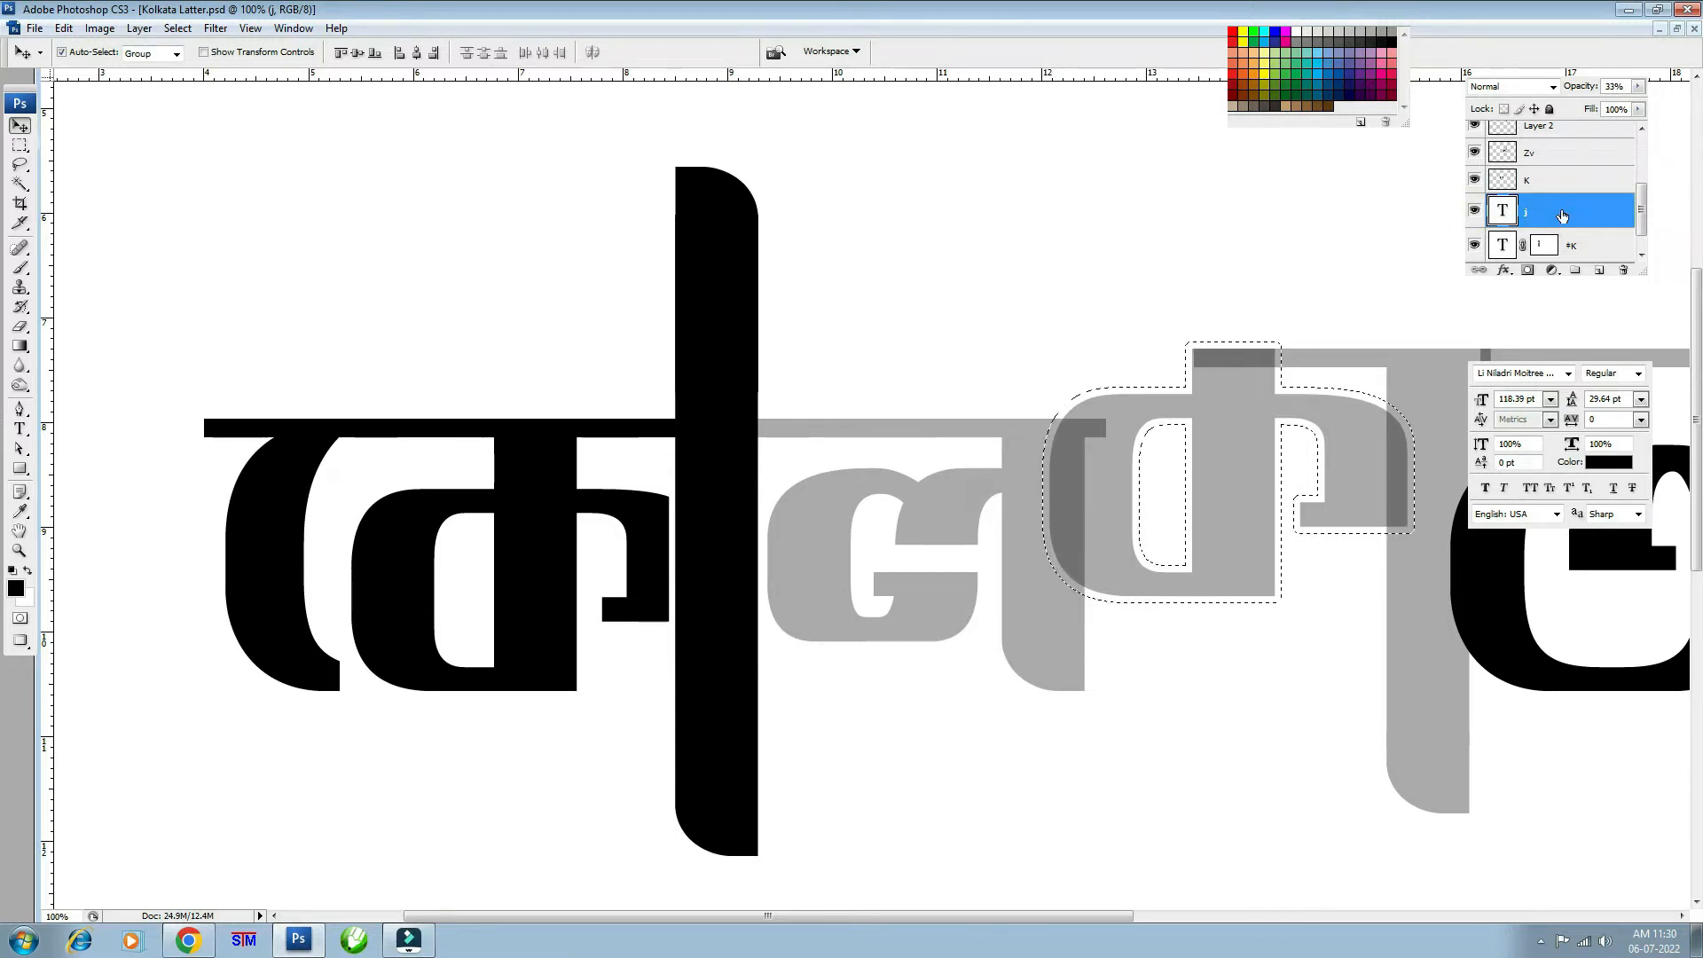
{"action": "left_click", "coordinate": [1528, 271]}
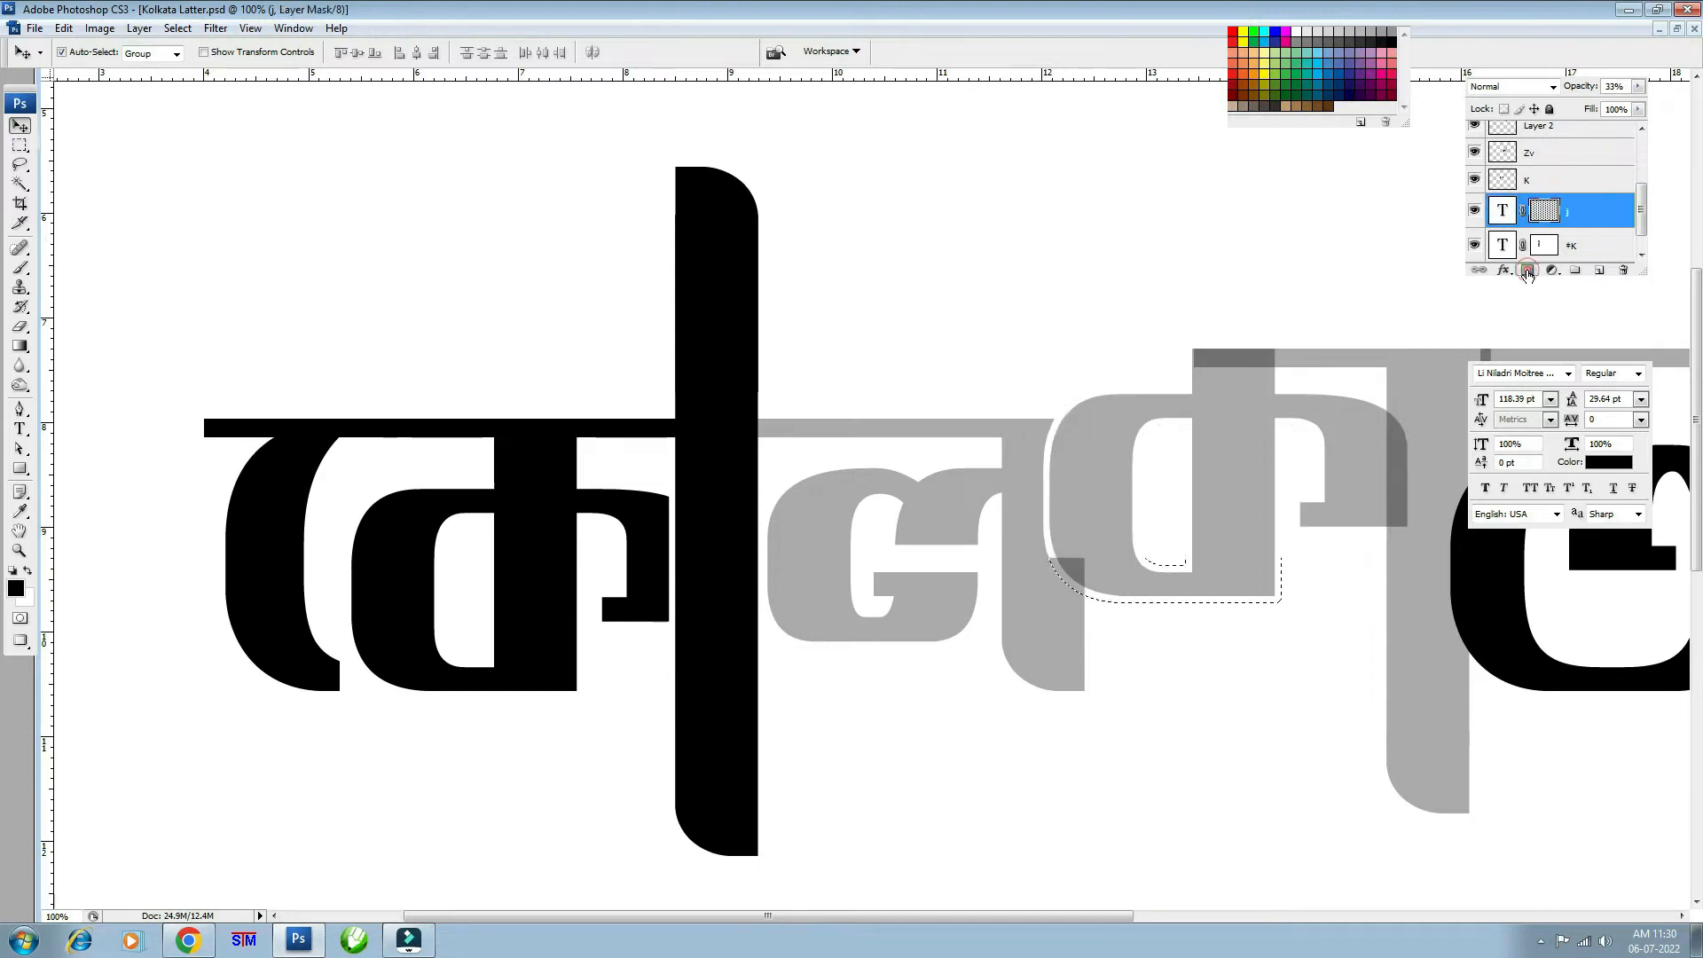
- Load the K letter's outline as a selection and expand it outward
{"action": "scroll", "coordinate": [887, 486], "scroll_direction": "right", "scroll_amount": 5}
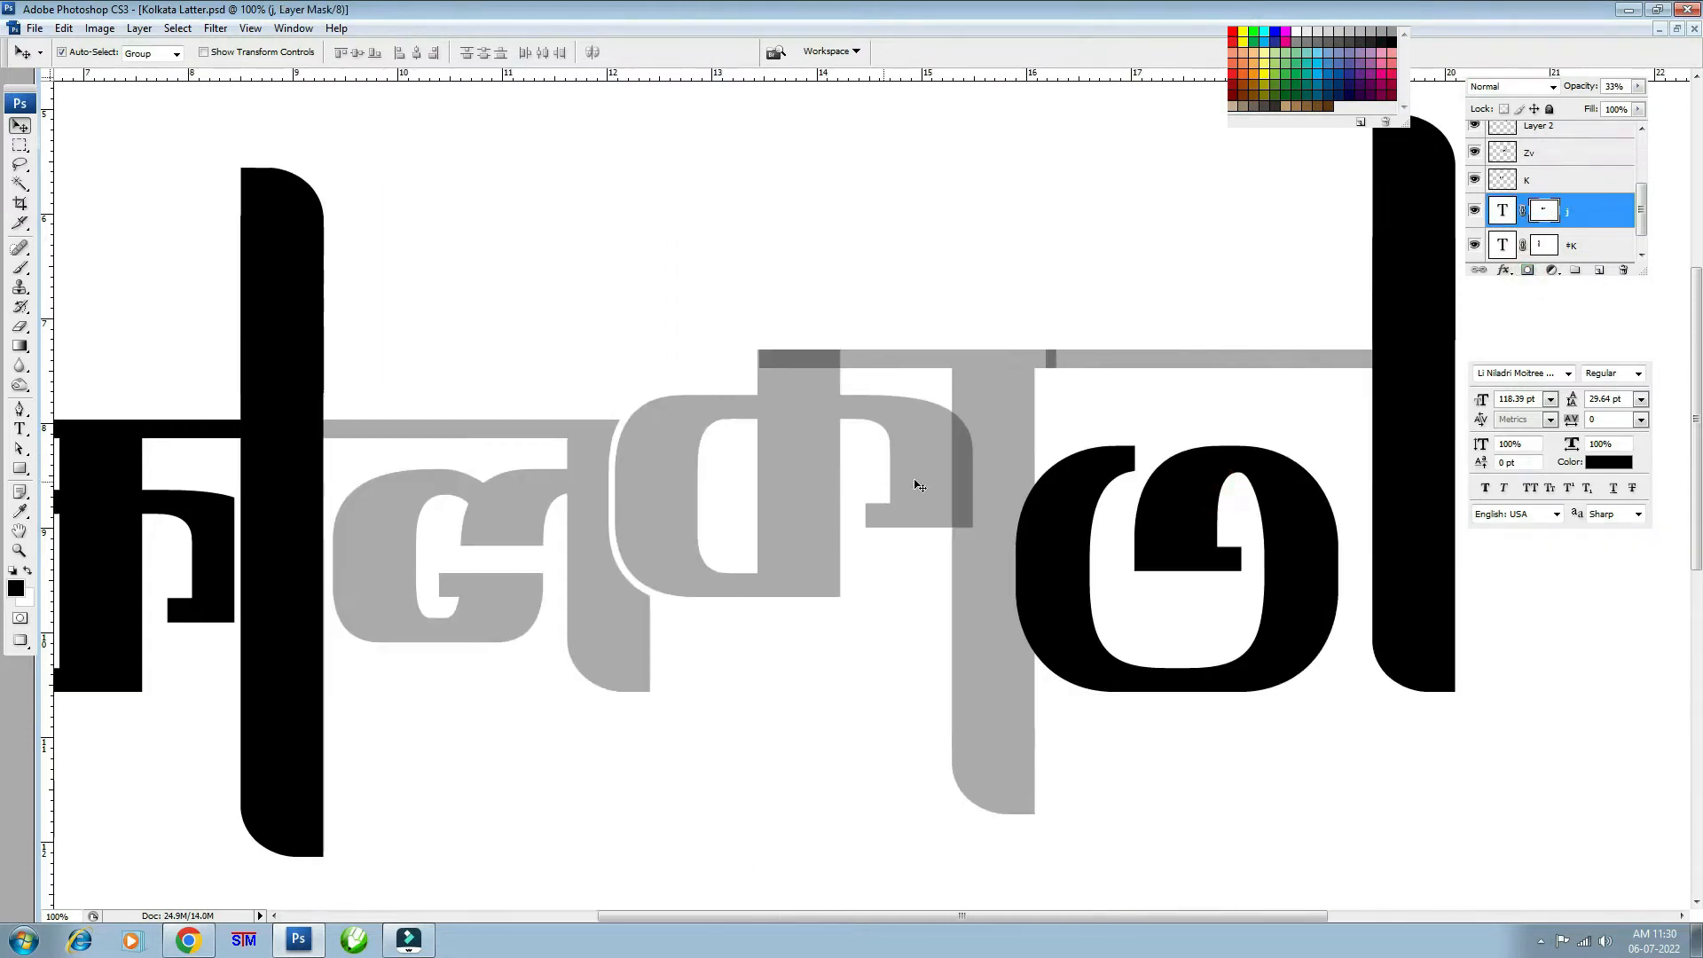
{"action": "left_click", "coordinate": [834, 462]}
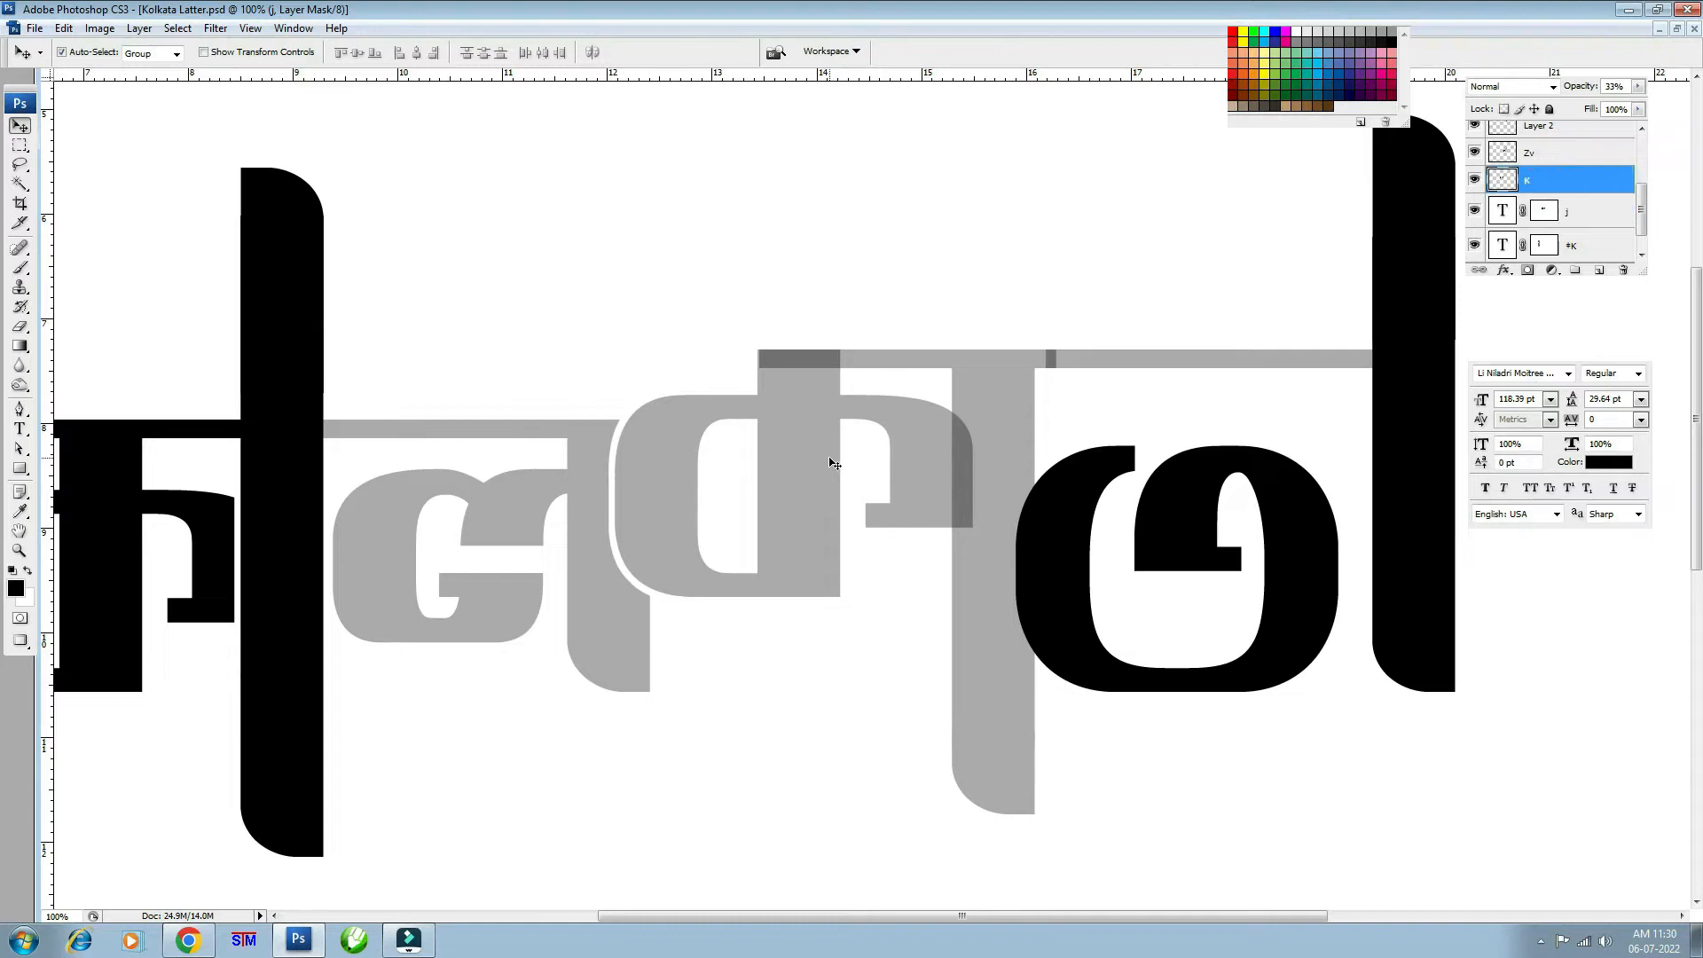
{"action": "double_click", "coordinate": [1475, 180]}
{"action": "left_click", "coordinate": [1500, 182], "text": "ctrl"}
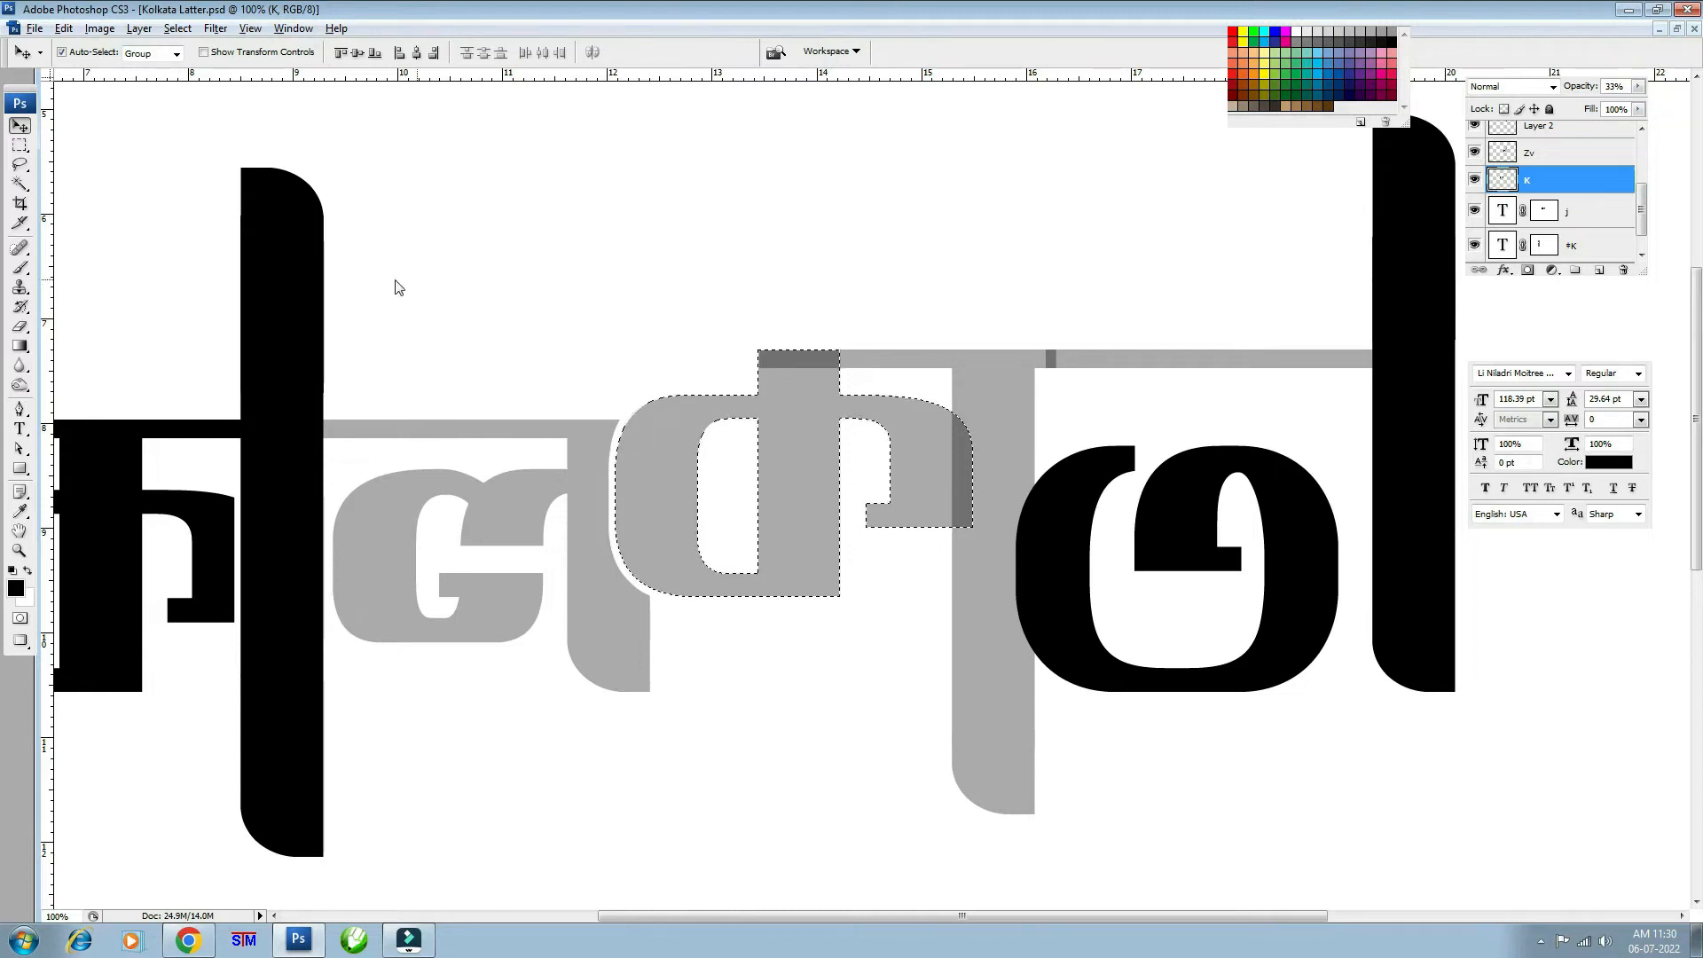
{"action": "left_click", "coordinate": [178, 27]}
{"action": "mouse_move", "coordinate": [273, 223]}
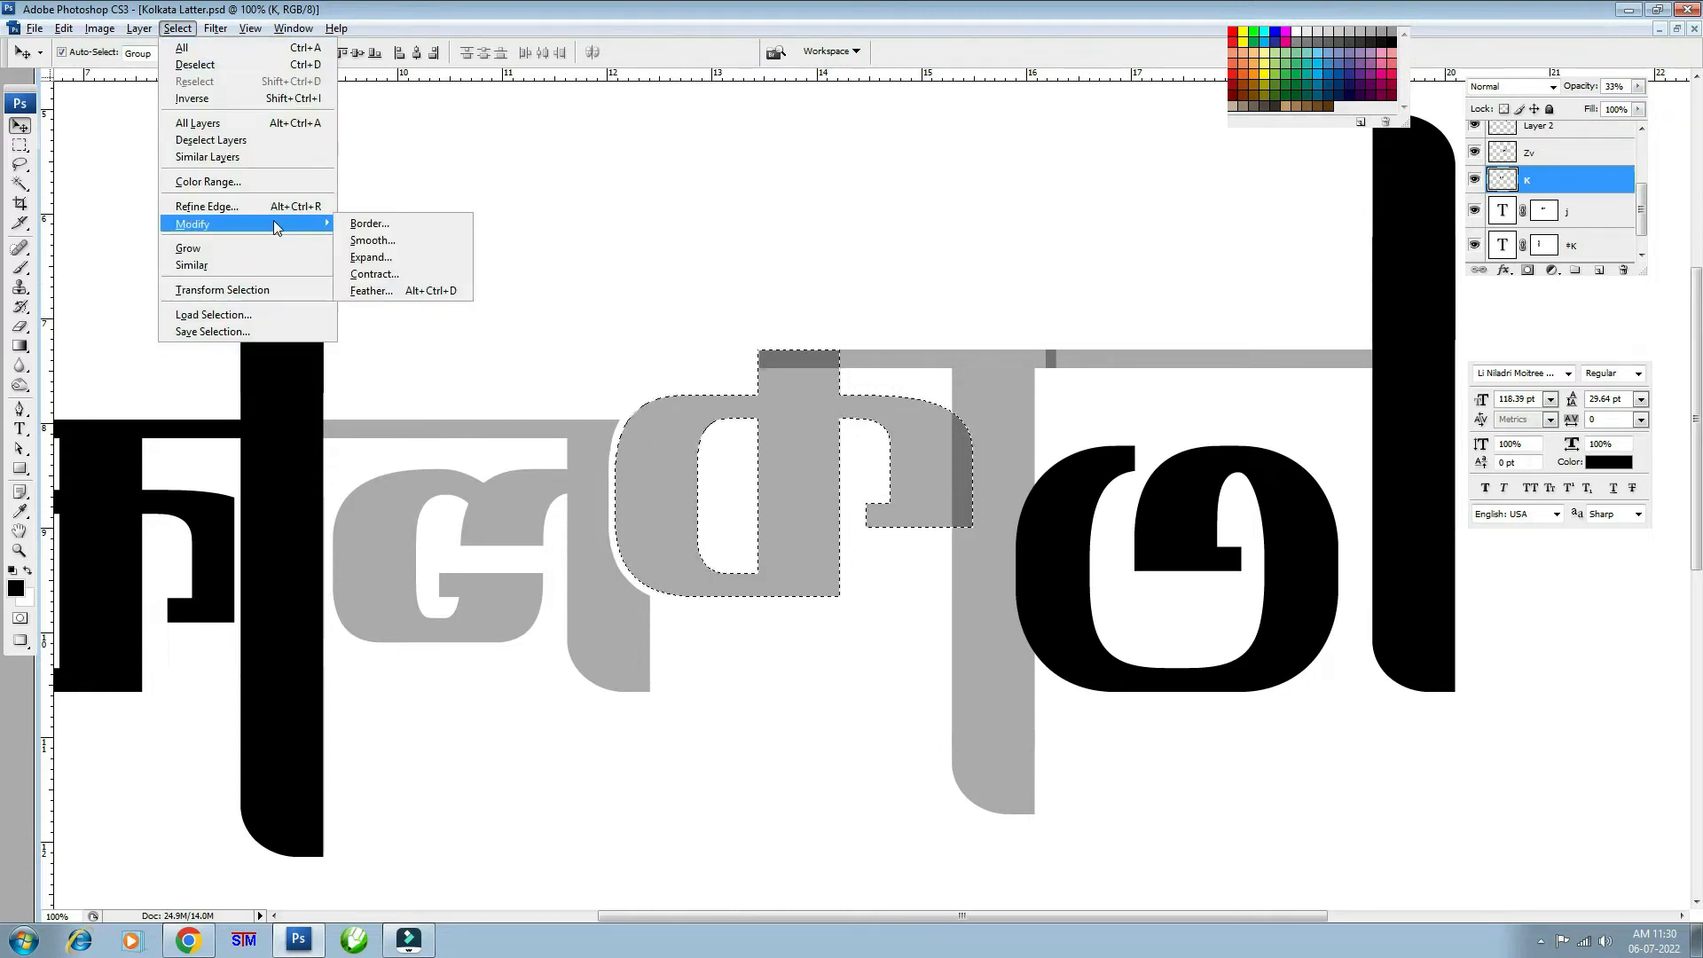
{"action": "left_click", "coordinate": [391, 256]}
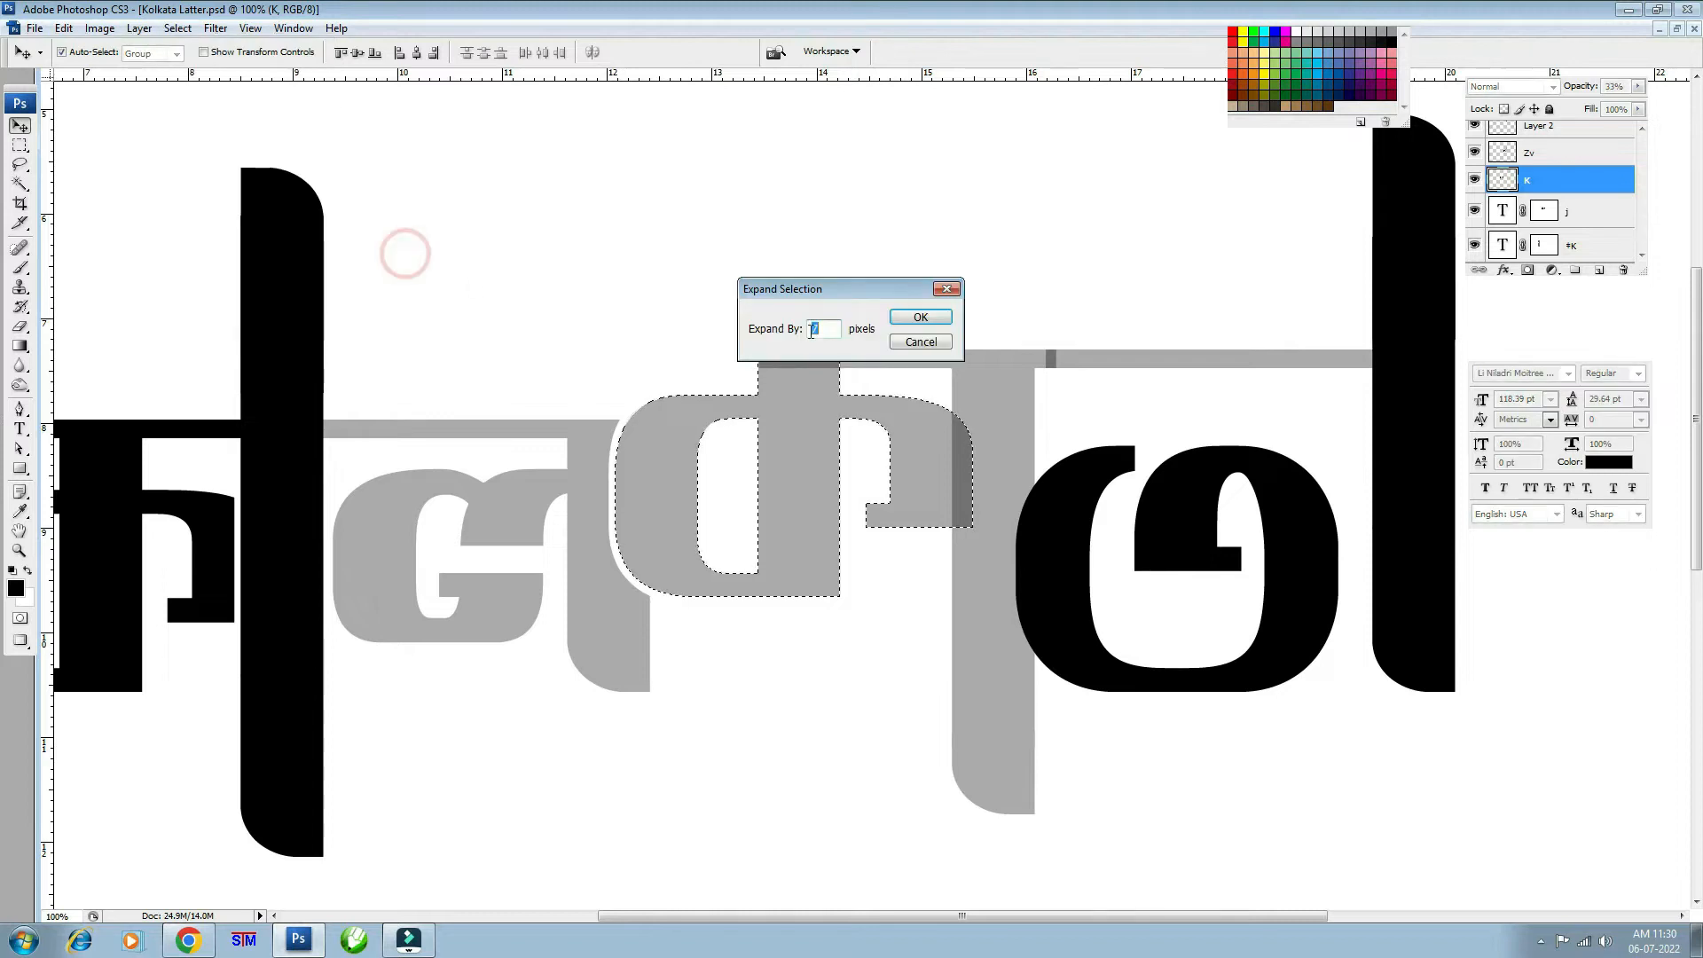
{"action": "left_click", "coordinate": [913, 321]}
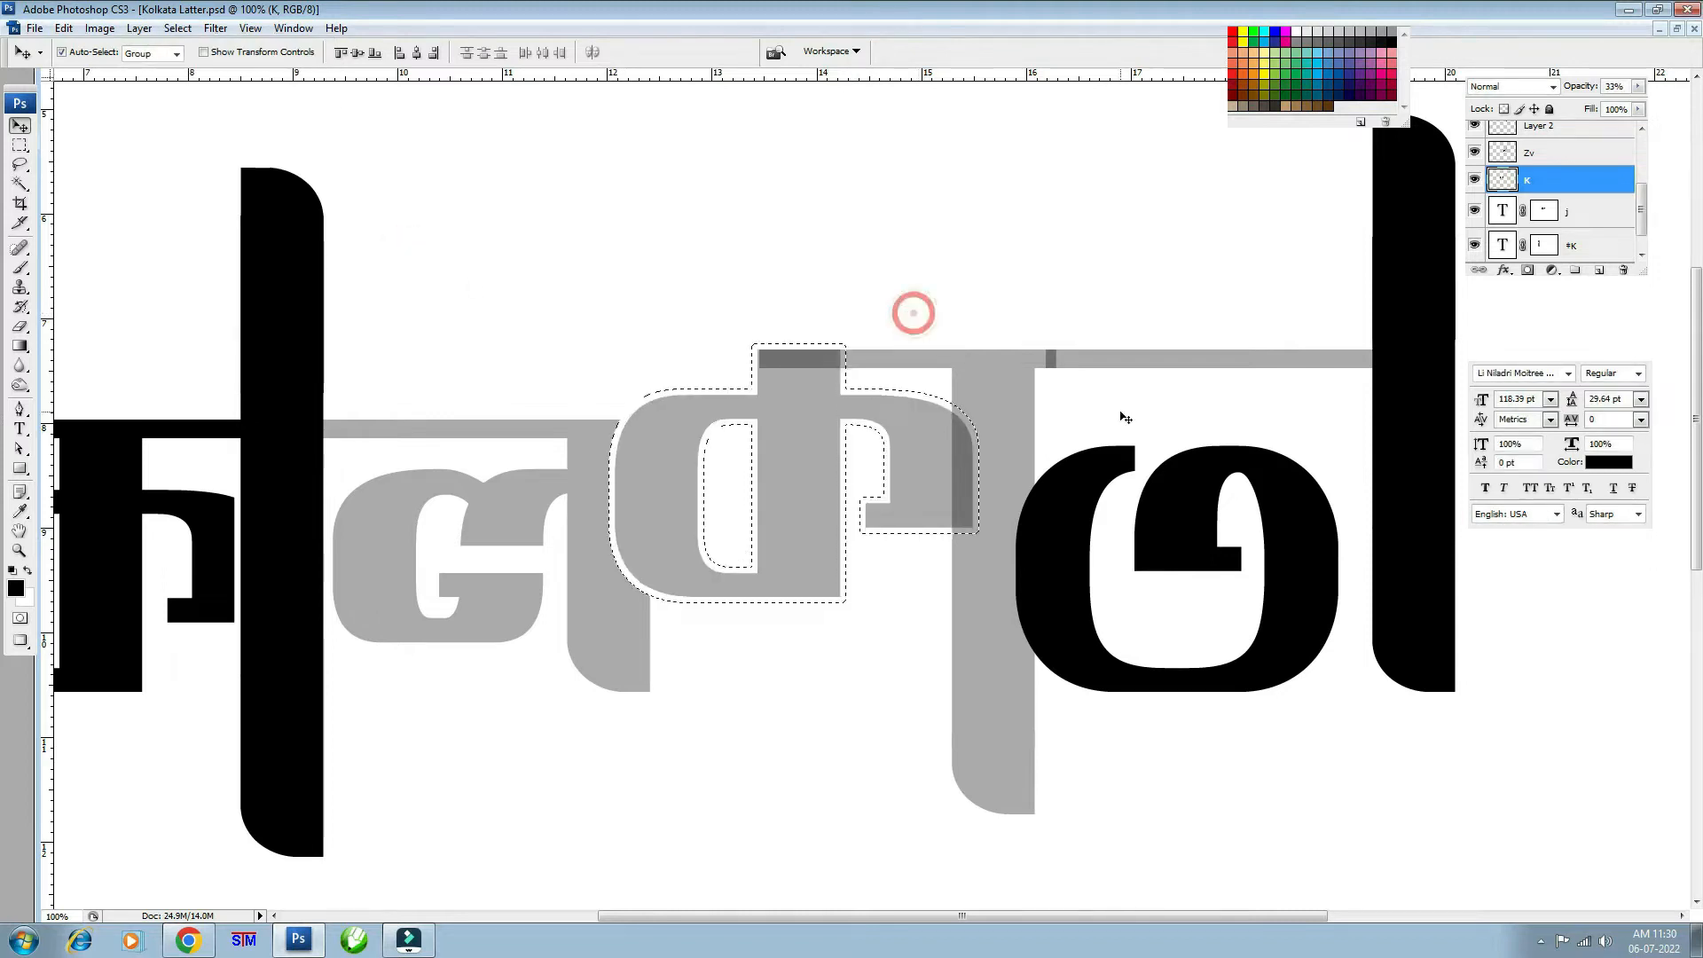
- Add a layer mask to v copy from the expanded K selection
{"action": "left_click", "coordinate": [1014, 381]}
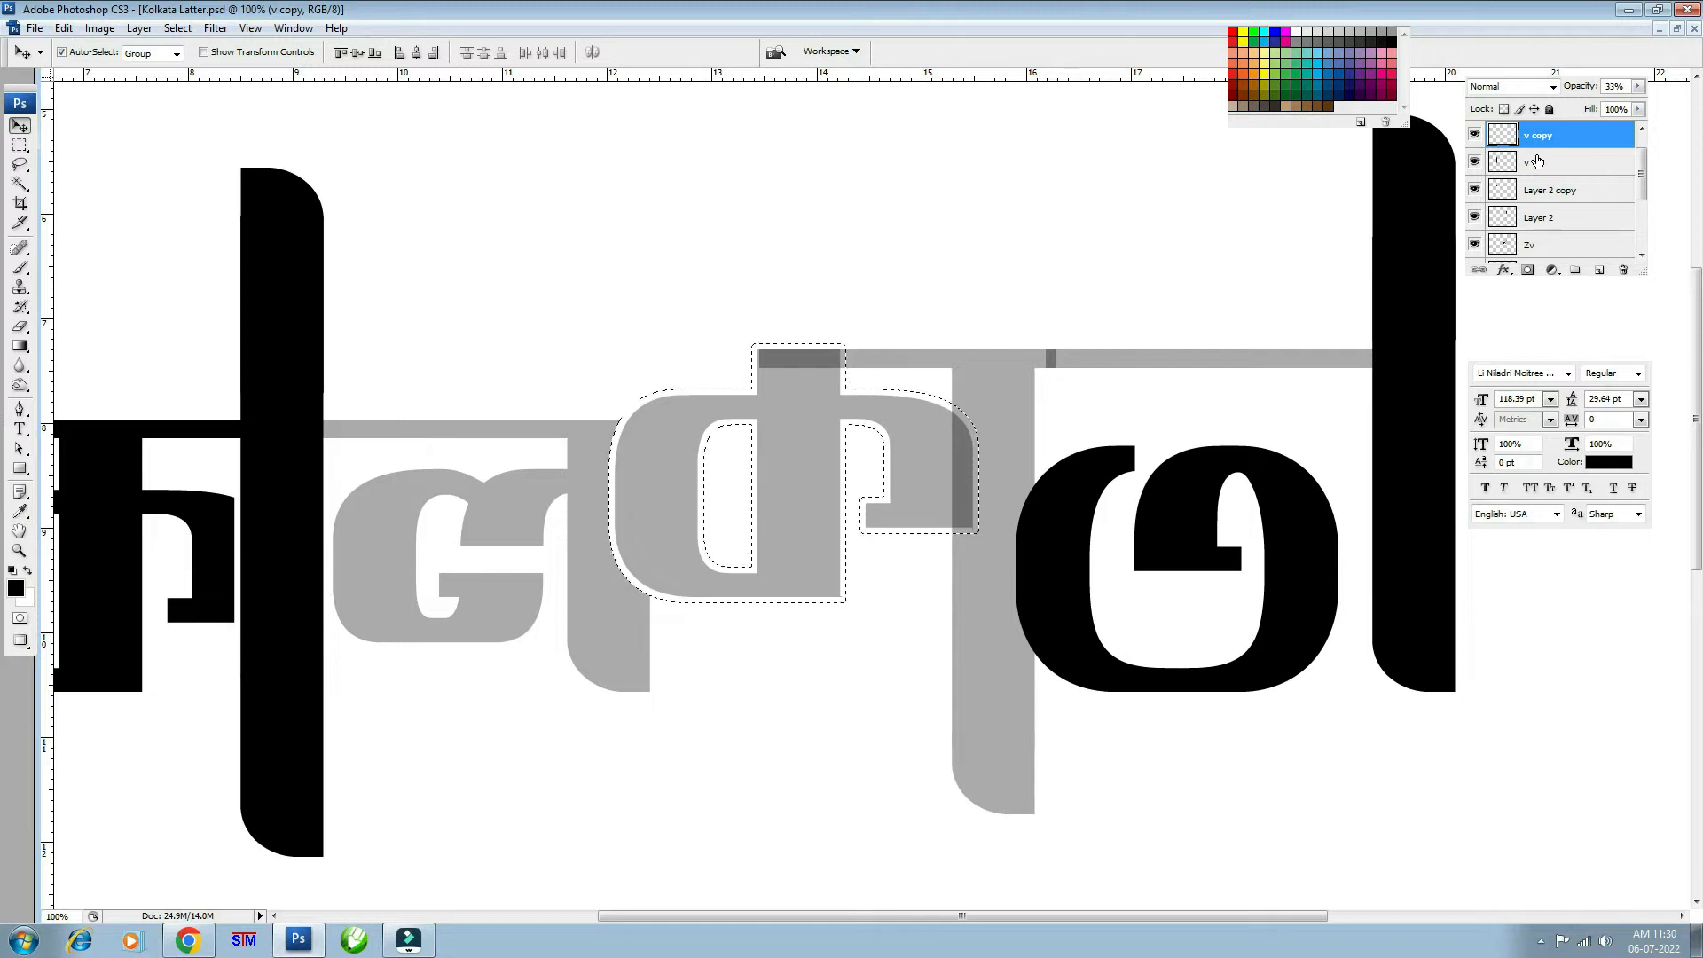
{"action": "left_click", "coordinate": [1475, 135]}
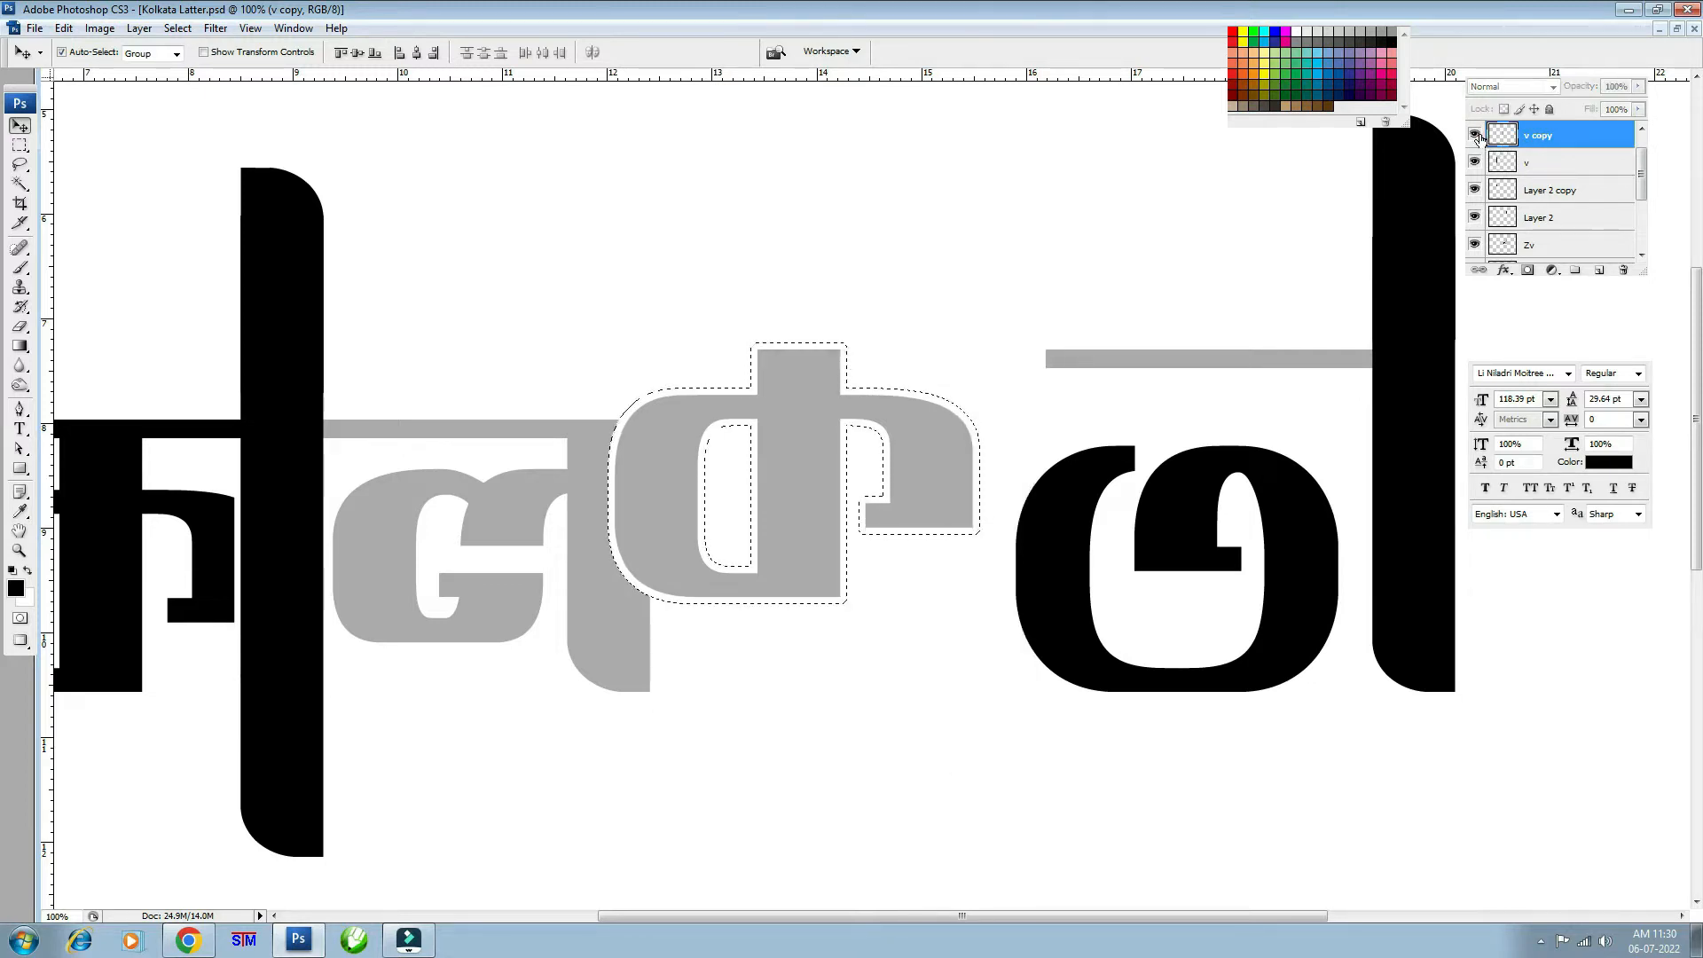
{"action": "left_click", "coordinate": [1475, 135]}
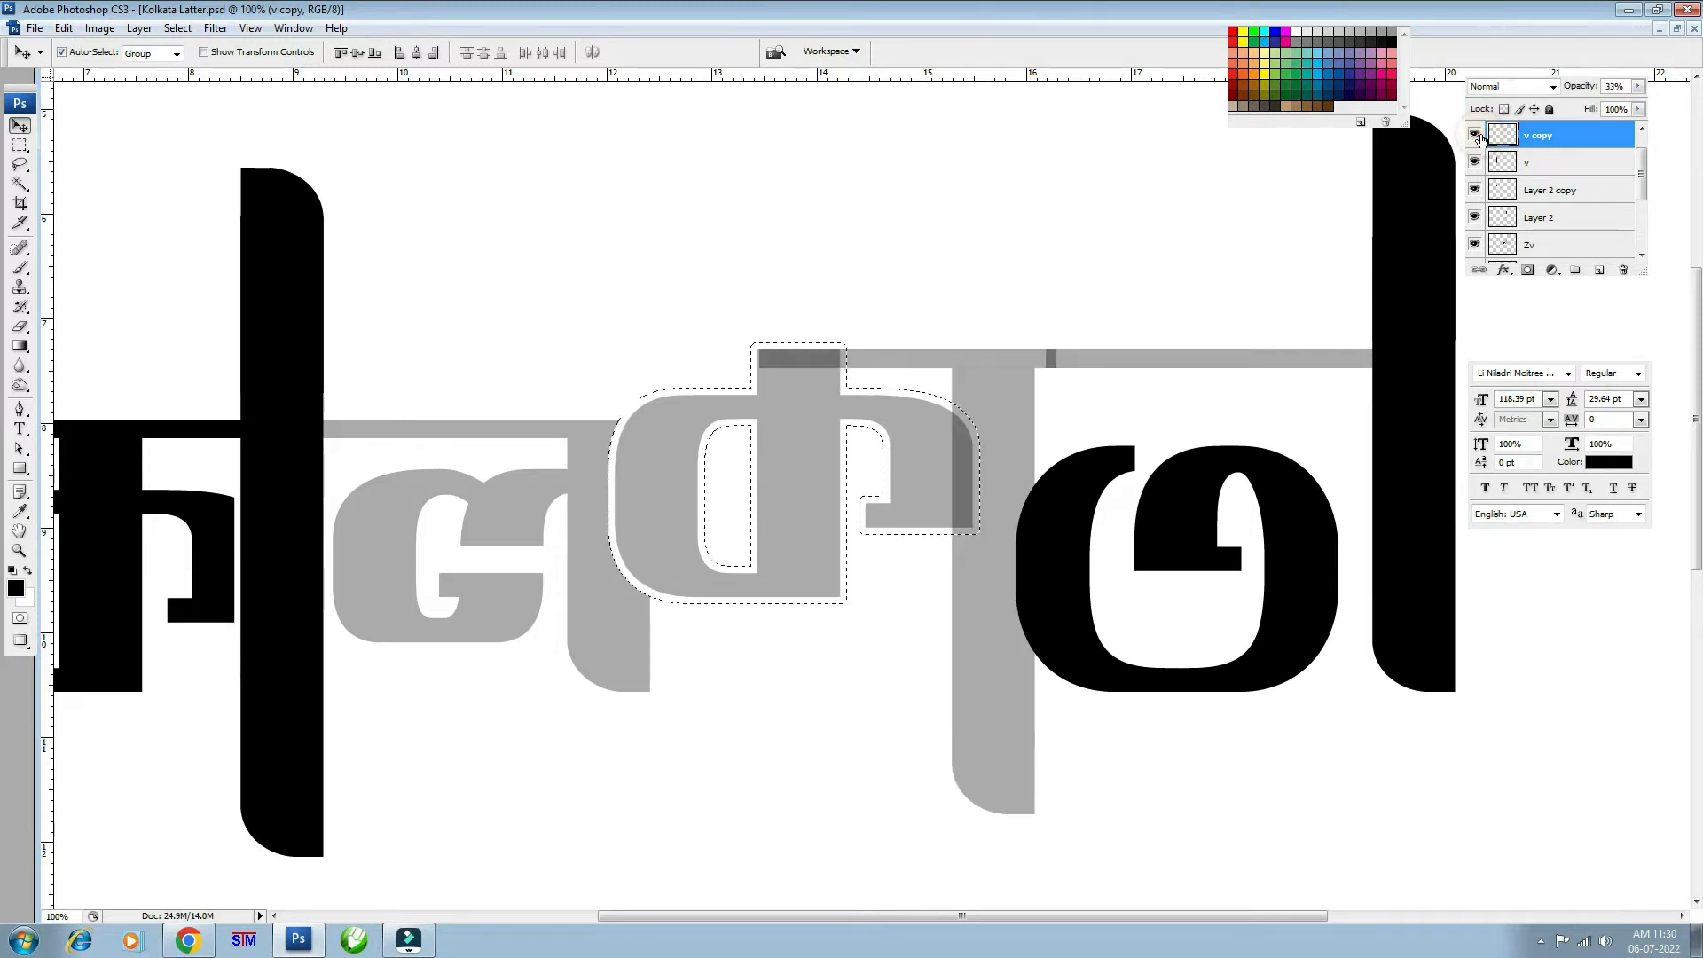
{"action": "left_click", "coordinate": [1528, 270]}
{"action": "left_click_drag", "start_coordinate": [1146, 459], "coordinate": [941, 419]}
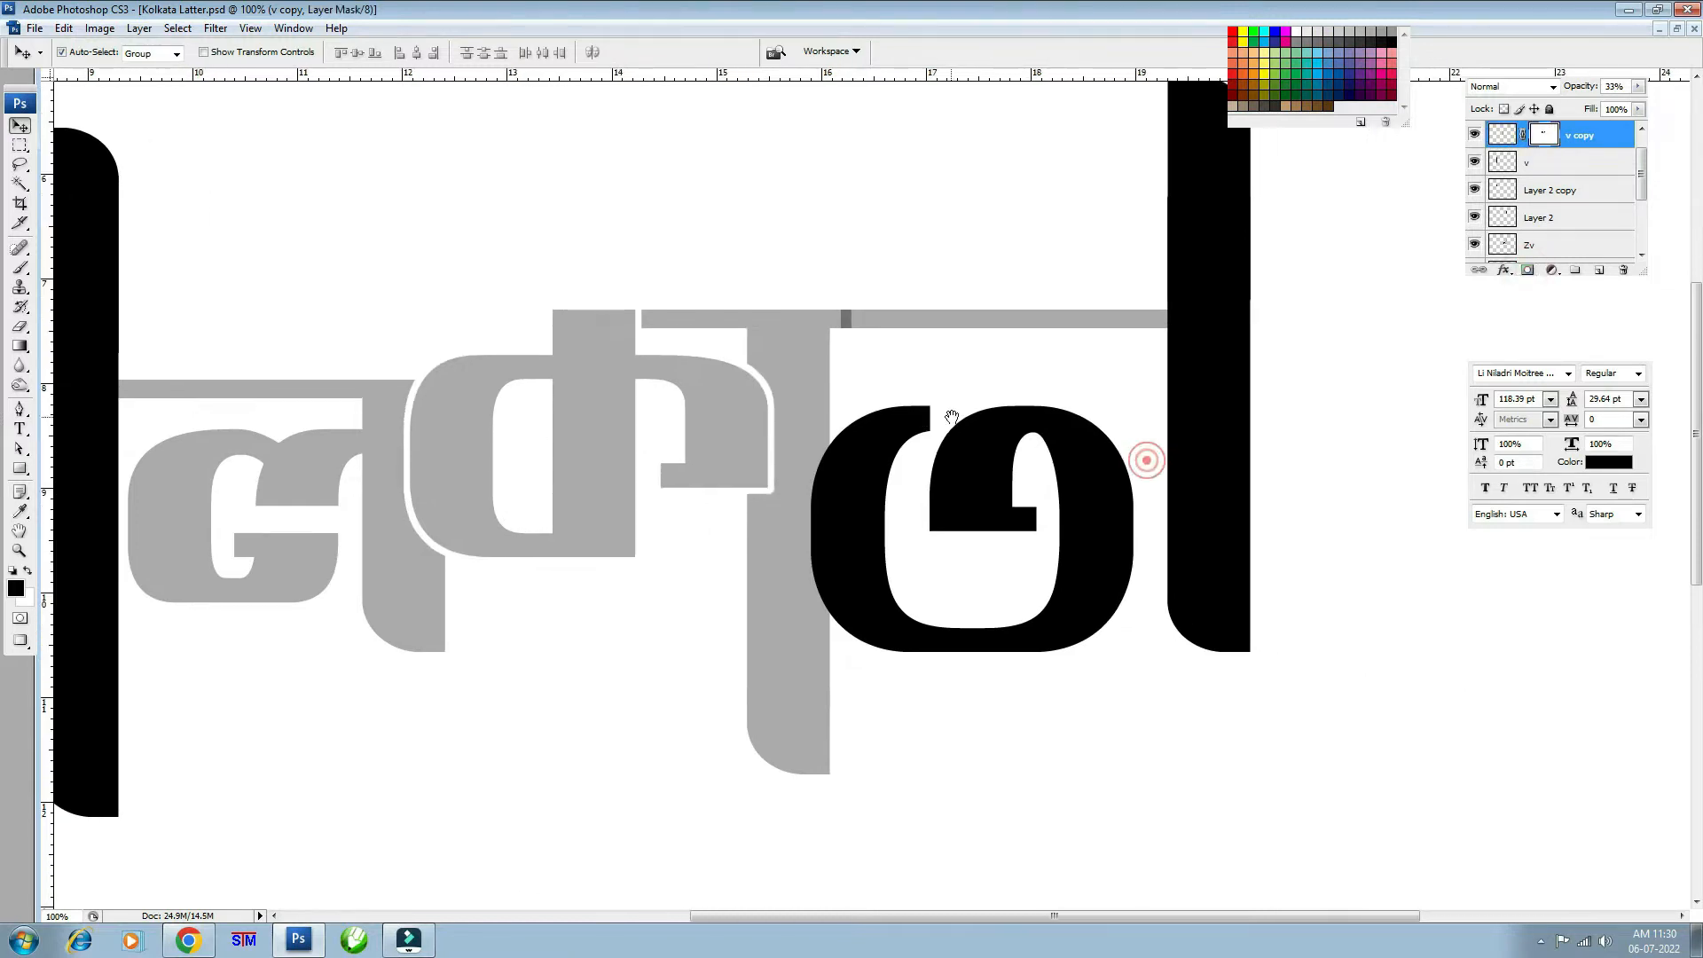
{"action": "left_click", "coordinate": [868, 457]}
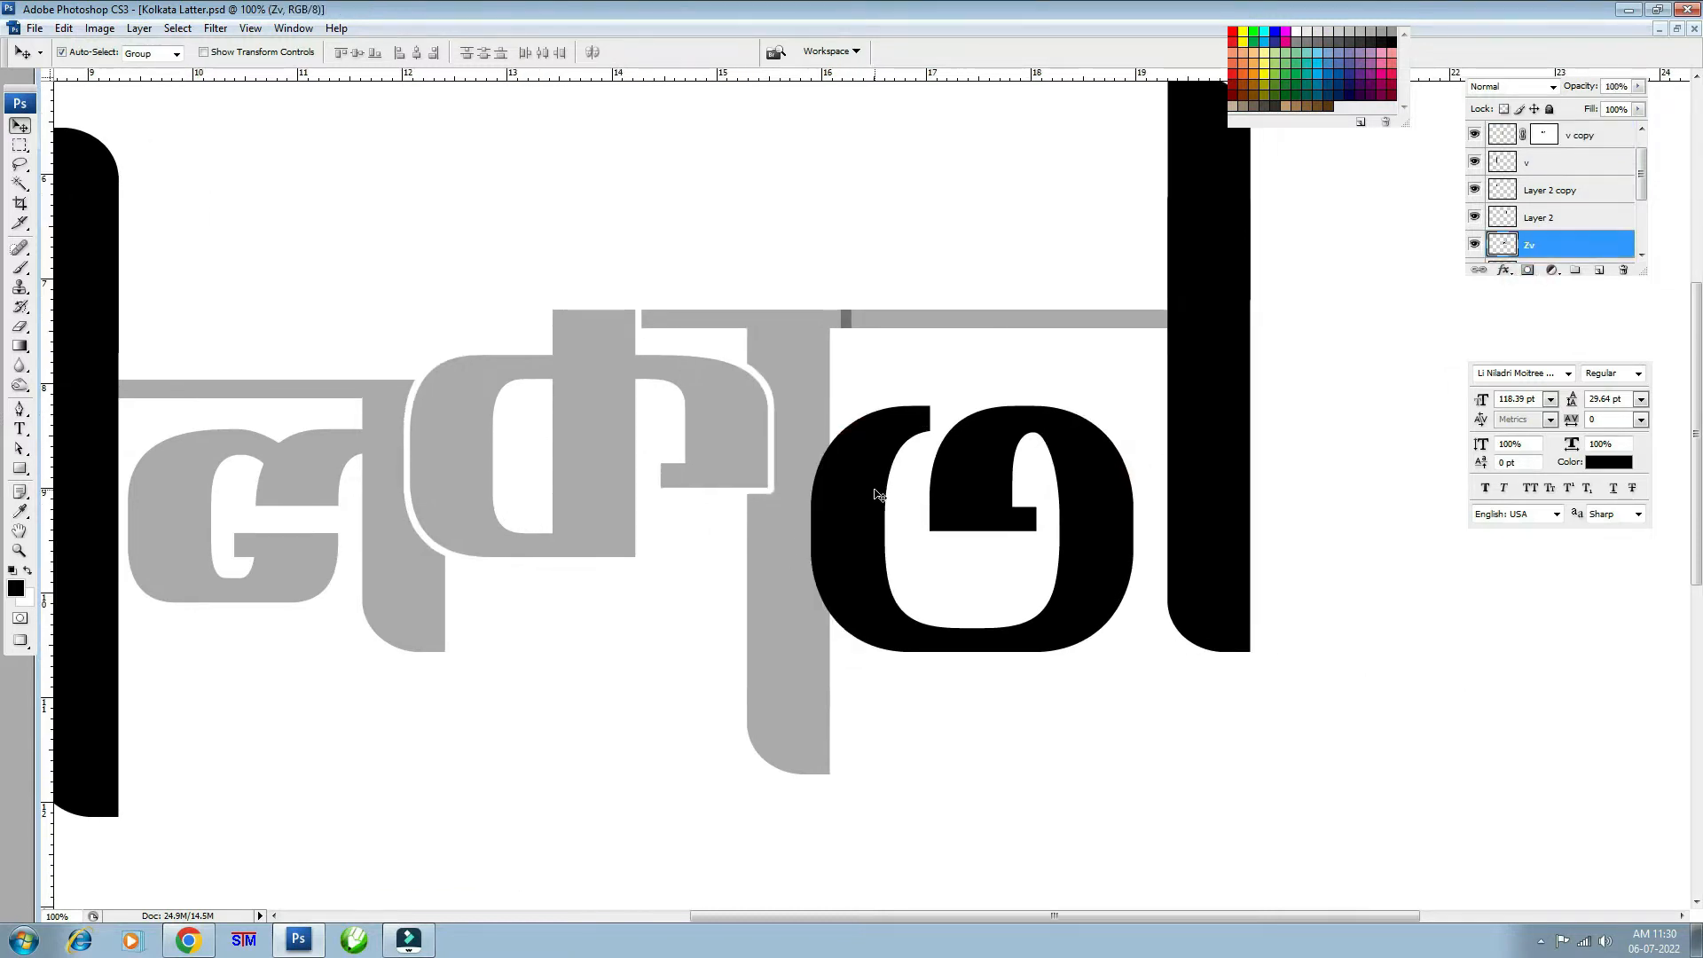
- Load the Zv letter's outline as a selection and expand it outward
{"action": "left_click", "coordinate": [1503, 245], "text": "ctrl"}
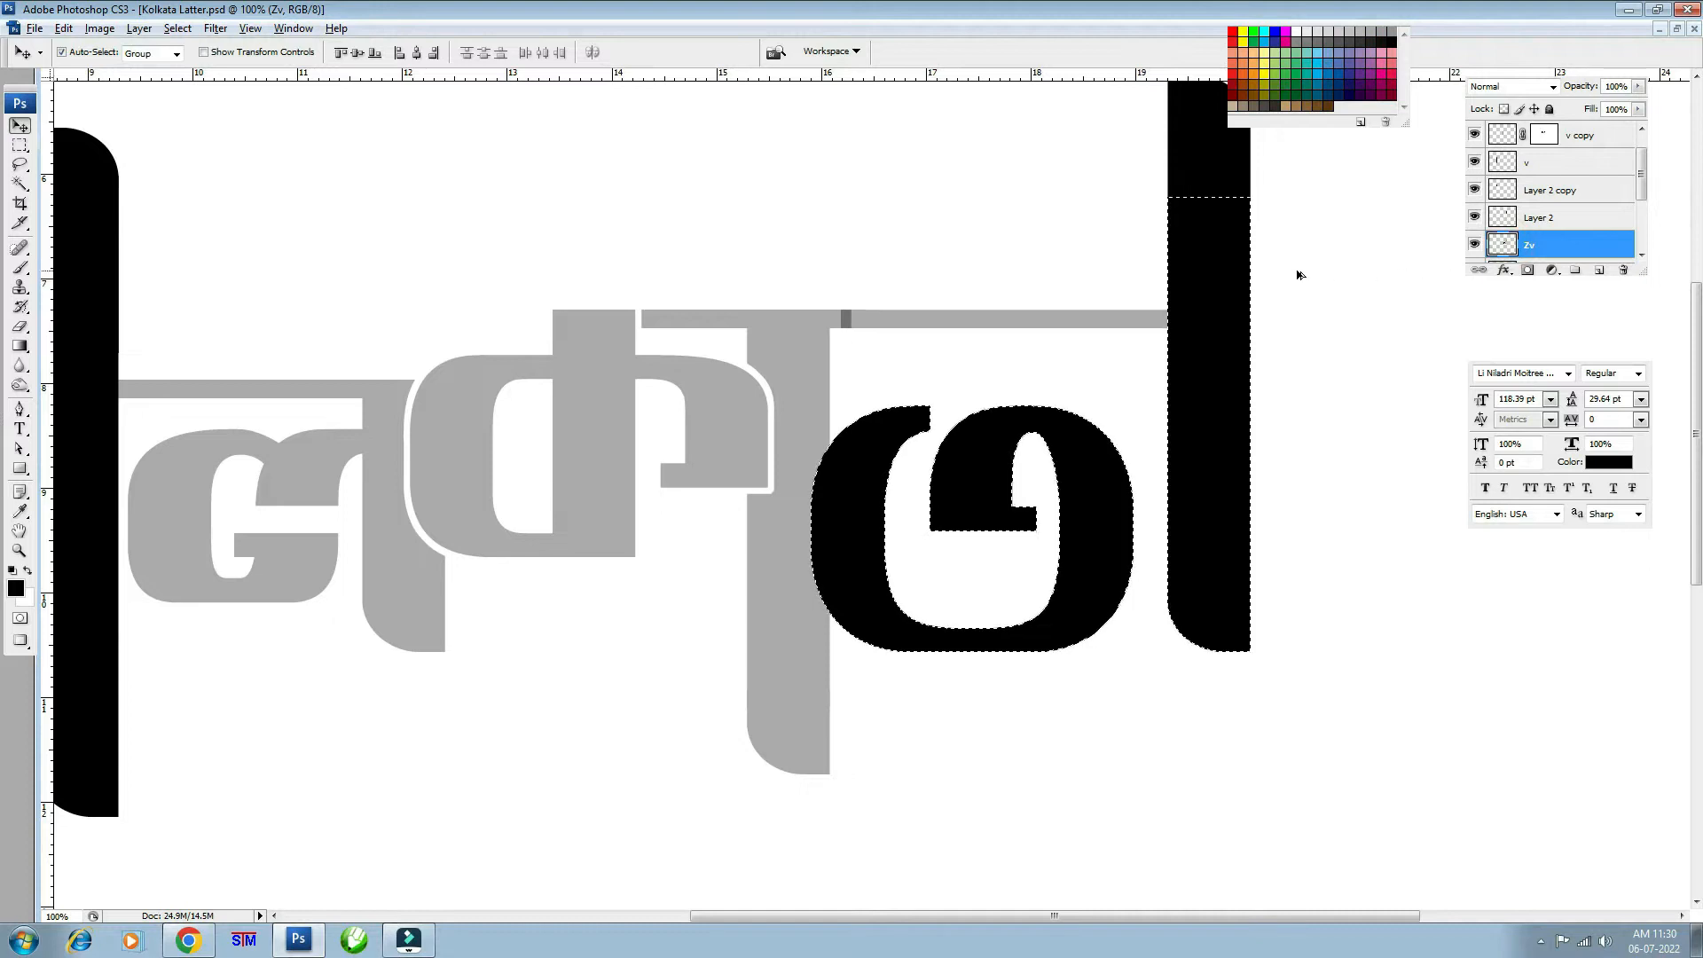
{"action": "key", "text": "alt+s"}
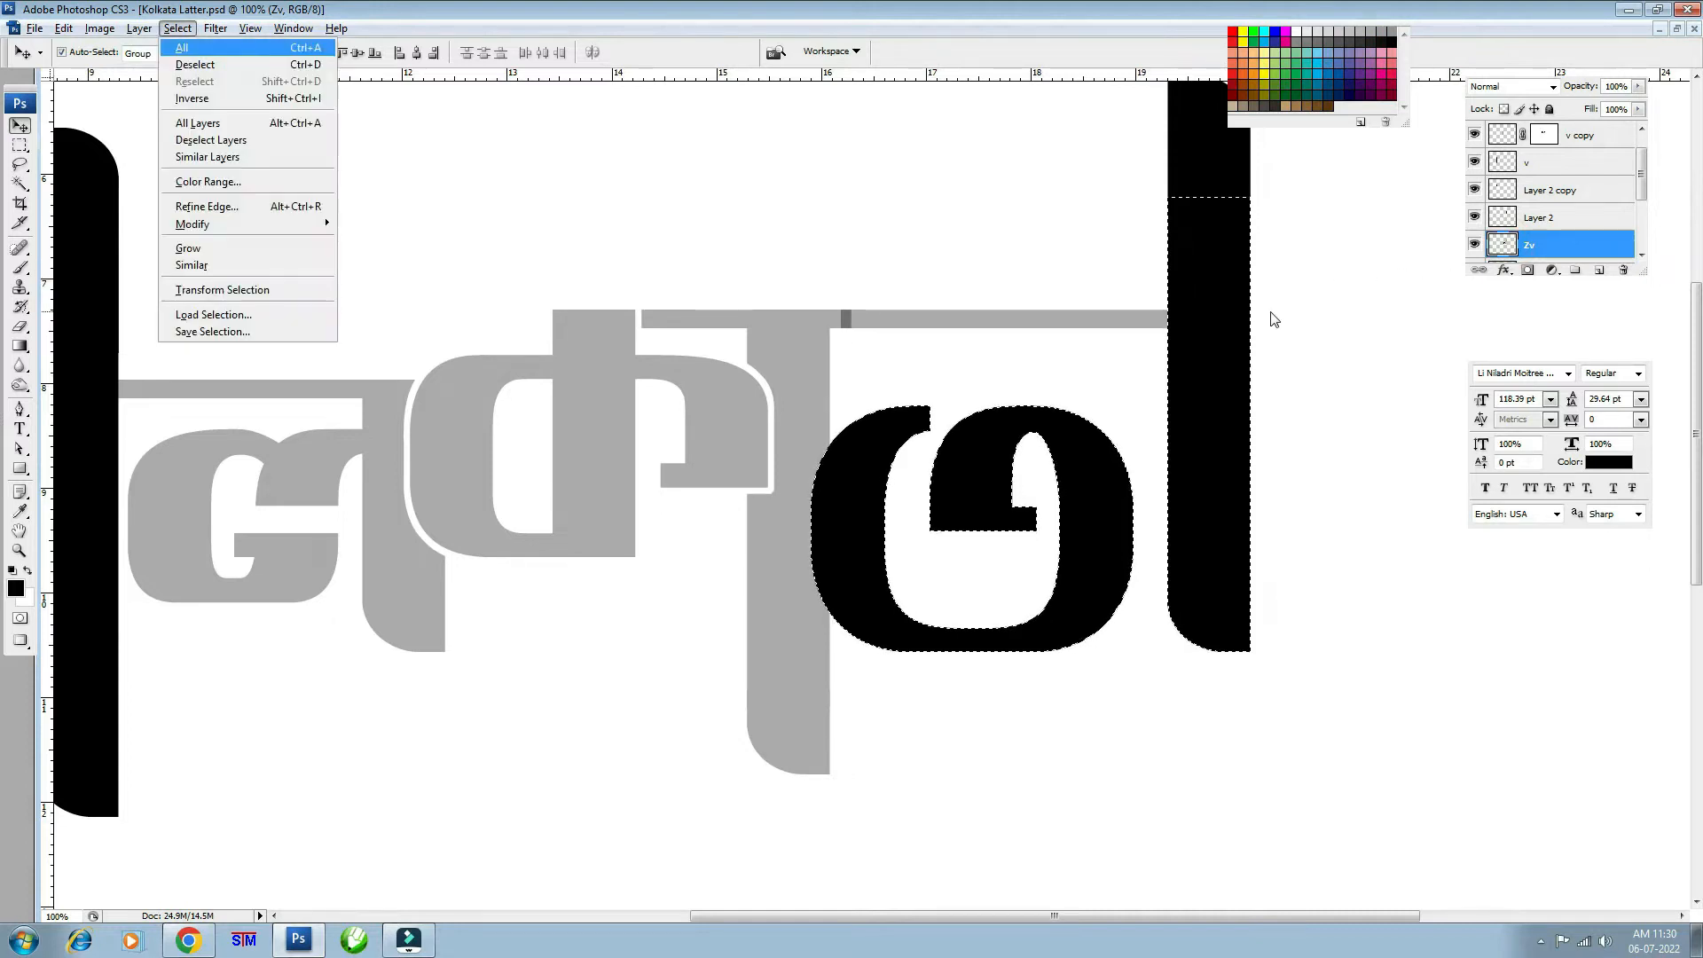
{"action": "mouse_move", "coordinate": [274, 226]}
{"action": "left_click", "coordinate": [417, 261]}
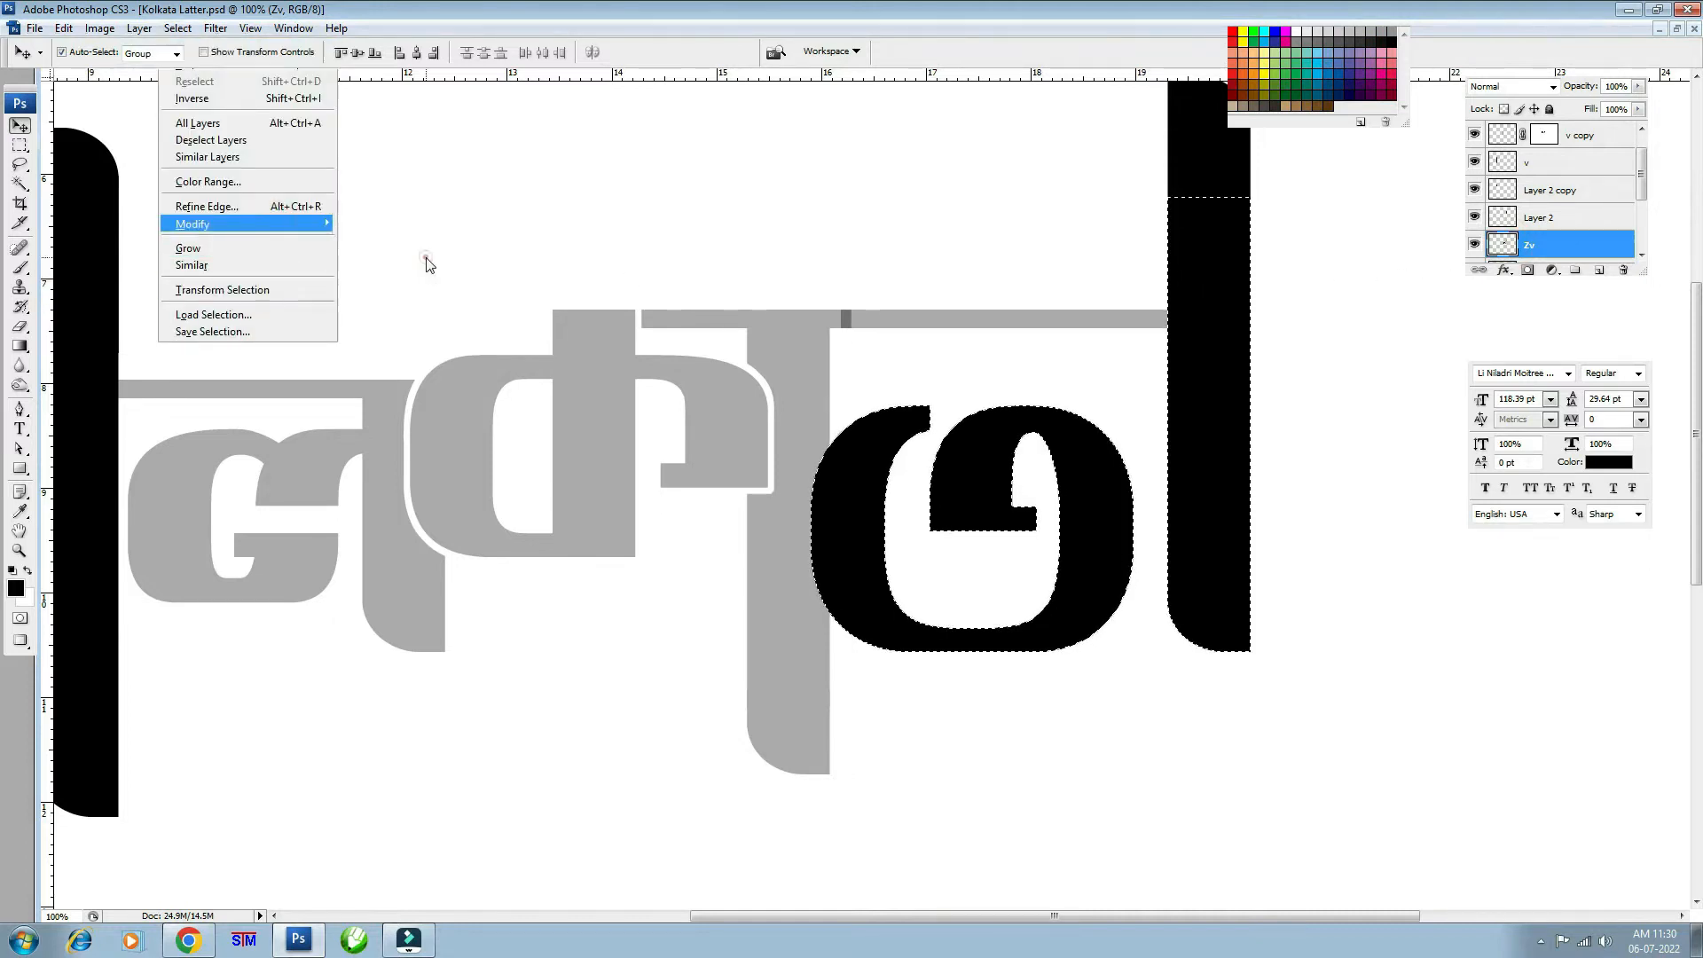
{"action": "key", "text": "Return"}
- Subtract the tall vertical stroke from the selection with a rectangular marquee
{"action": "key", "text": "m"}
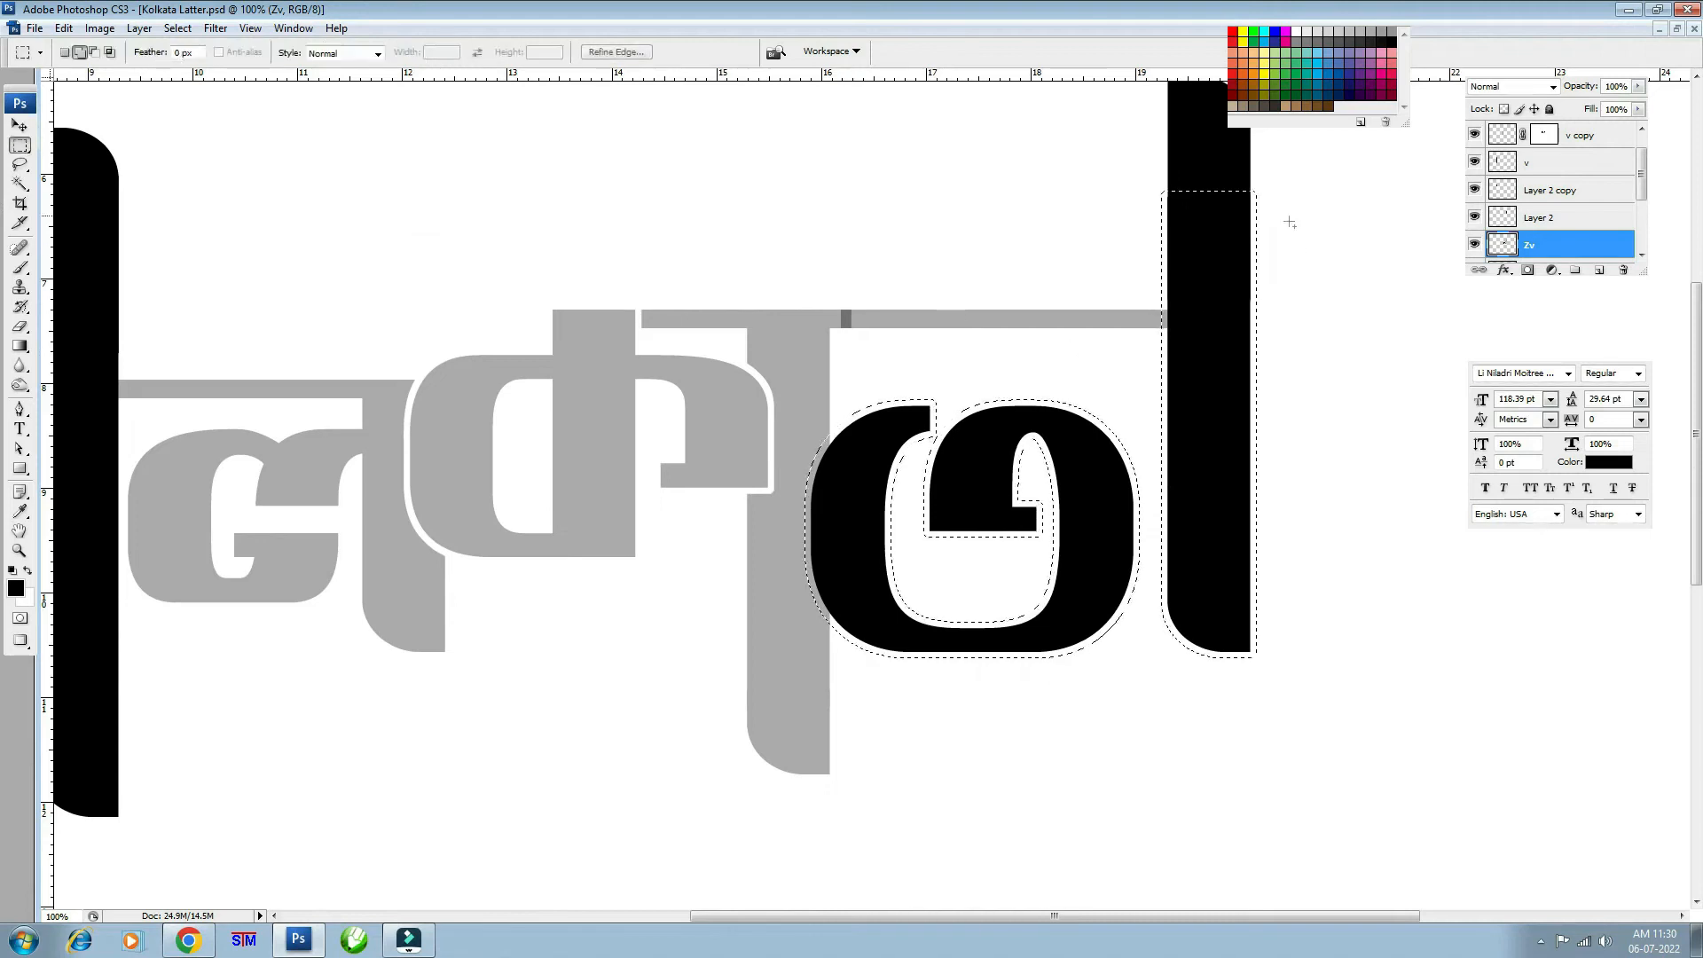
{"action": "left_click_drag", "start_coordinate": [1149, 162], "coordinate": [1325, 713]}
{"action": "left_click_drag", "start_coordinate": [1151, 162], "coordinate": [1328, 735]}
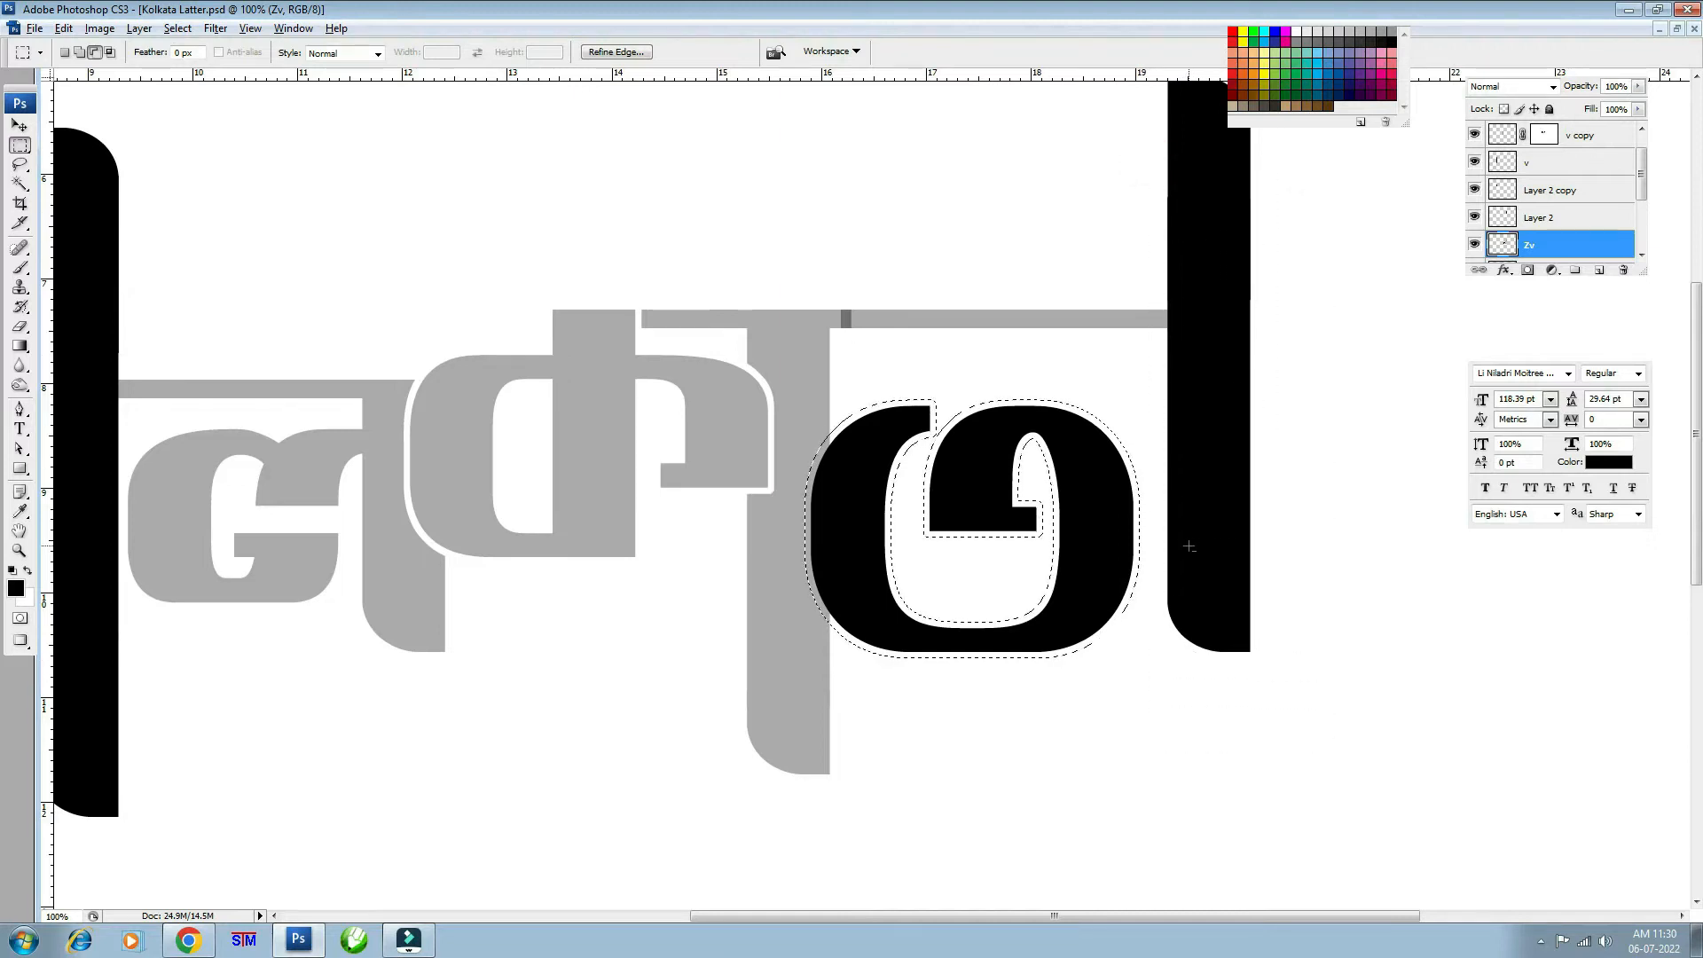
{"action": "key", "text": "v"}
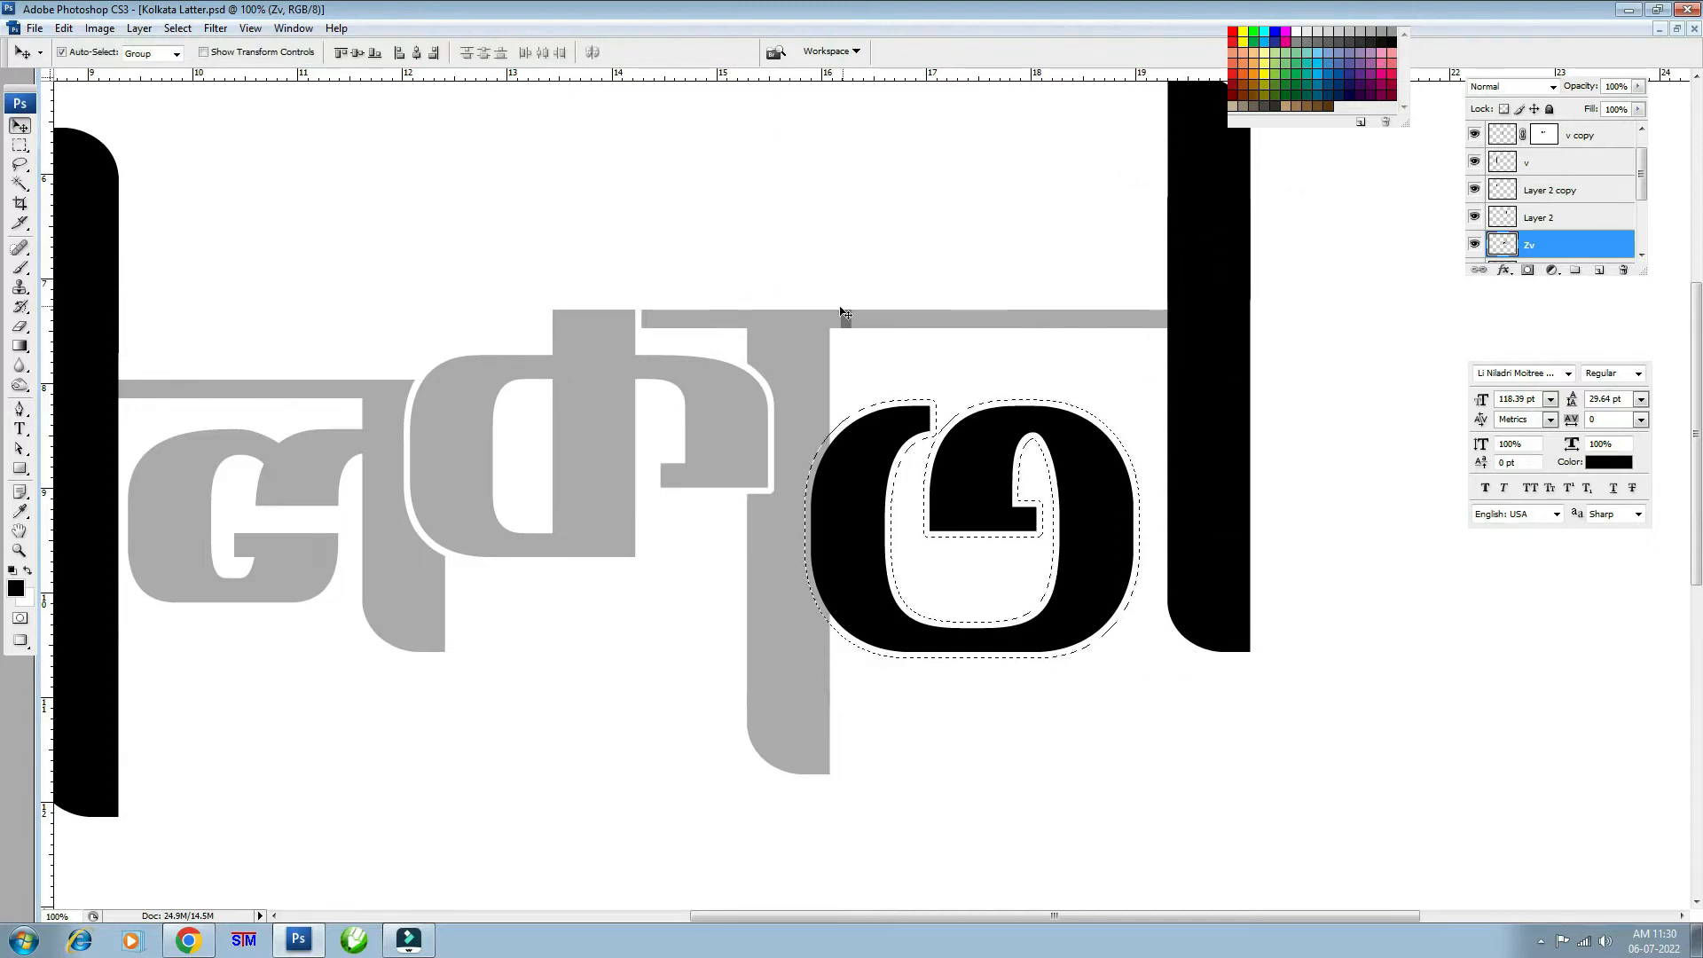
{"action": "left_click", "coordinate": [788, 337]}
{"action": "left_click", "coordinate": [1474, 140]}
{"action": "left_click", "coordinate": [1474, 140]}
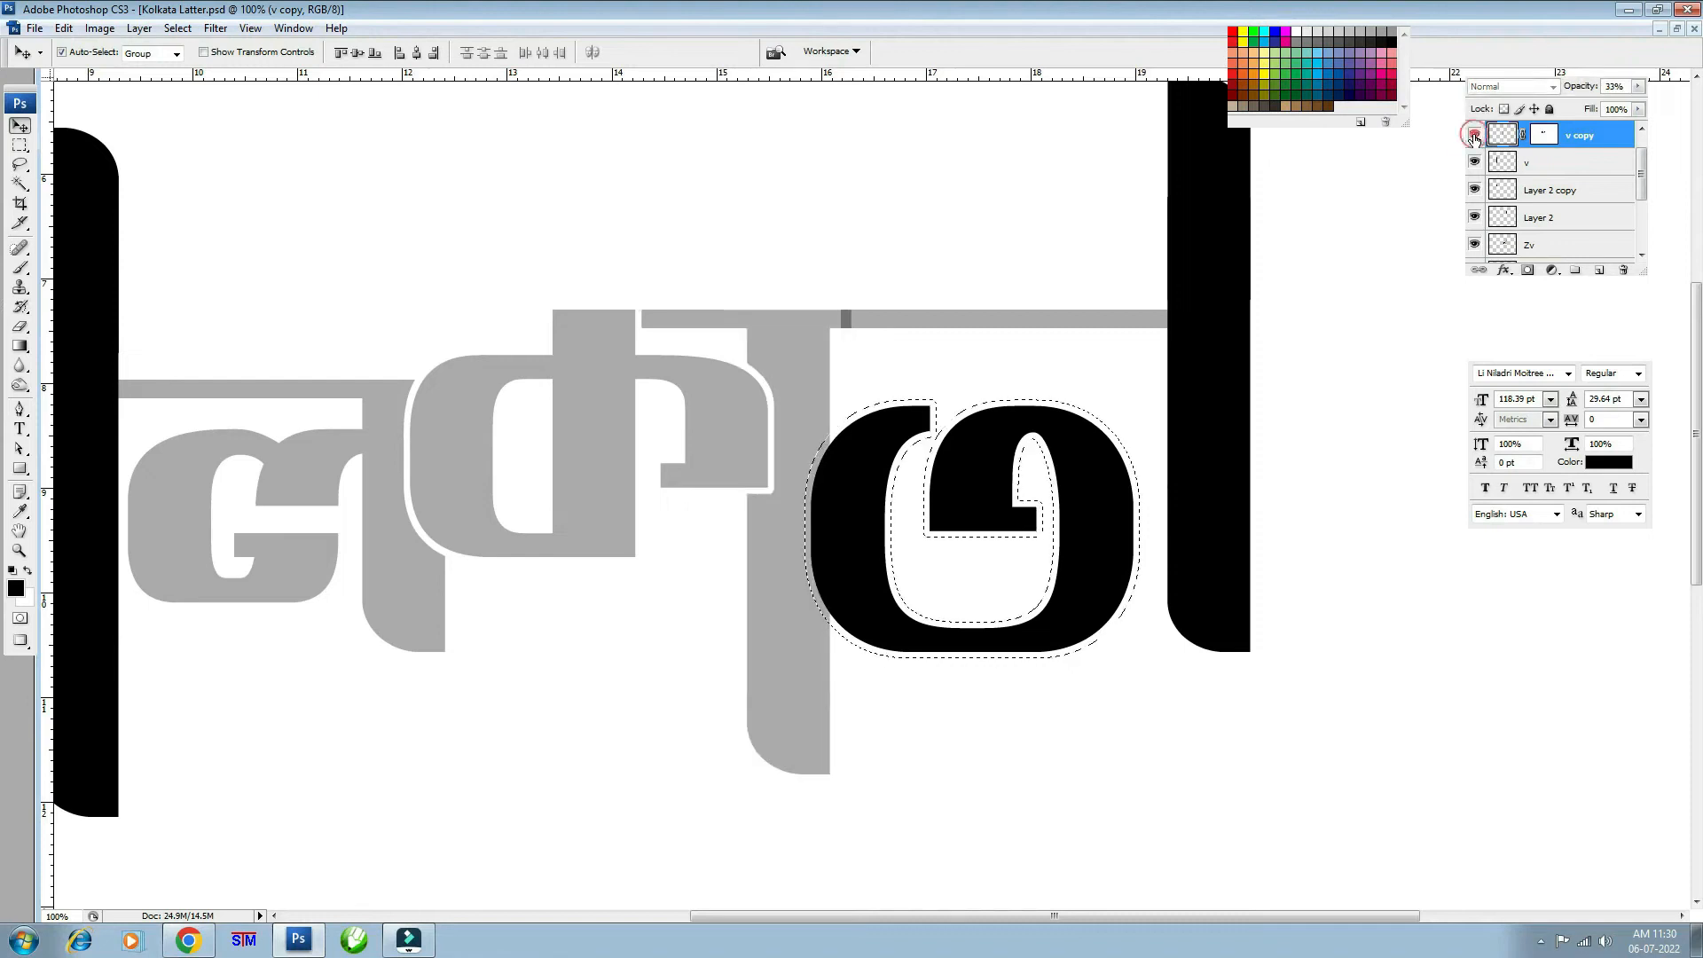
- Target v copy's layer mask and clear the selection
{"action": "left_click", "coordinate": [1547, 139]}
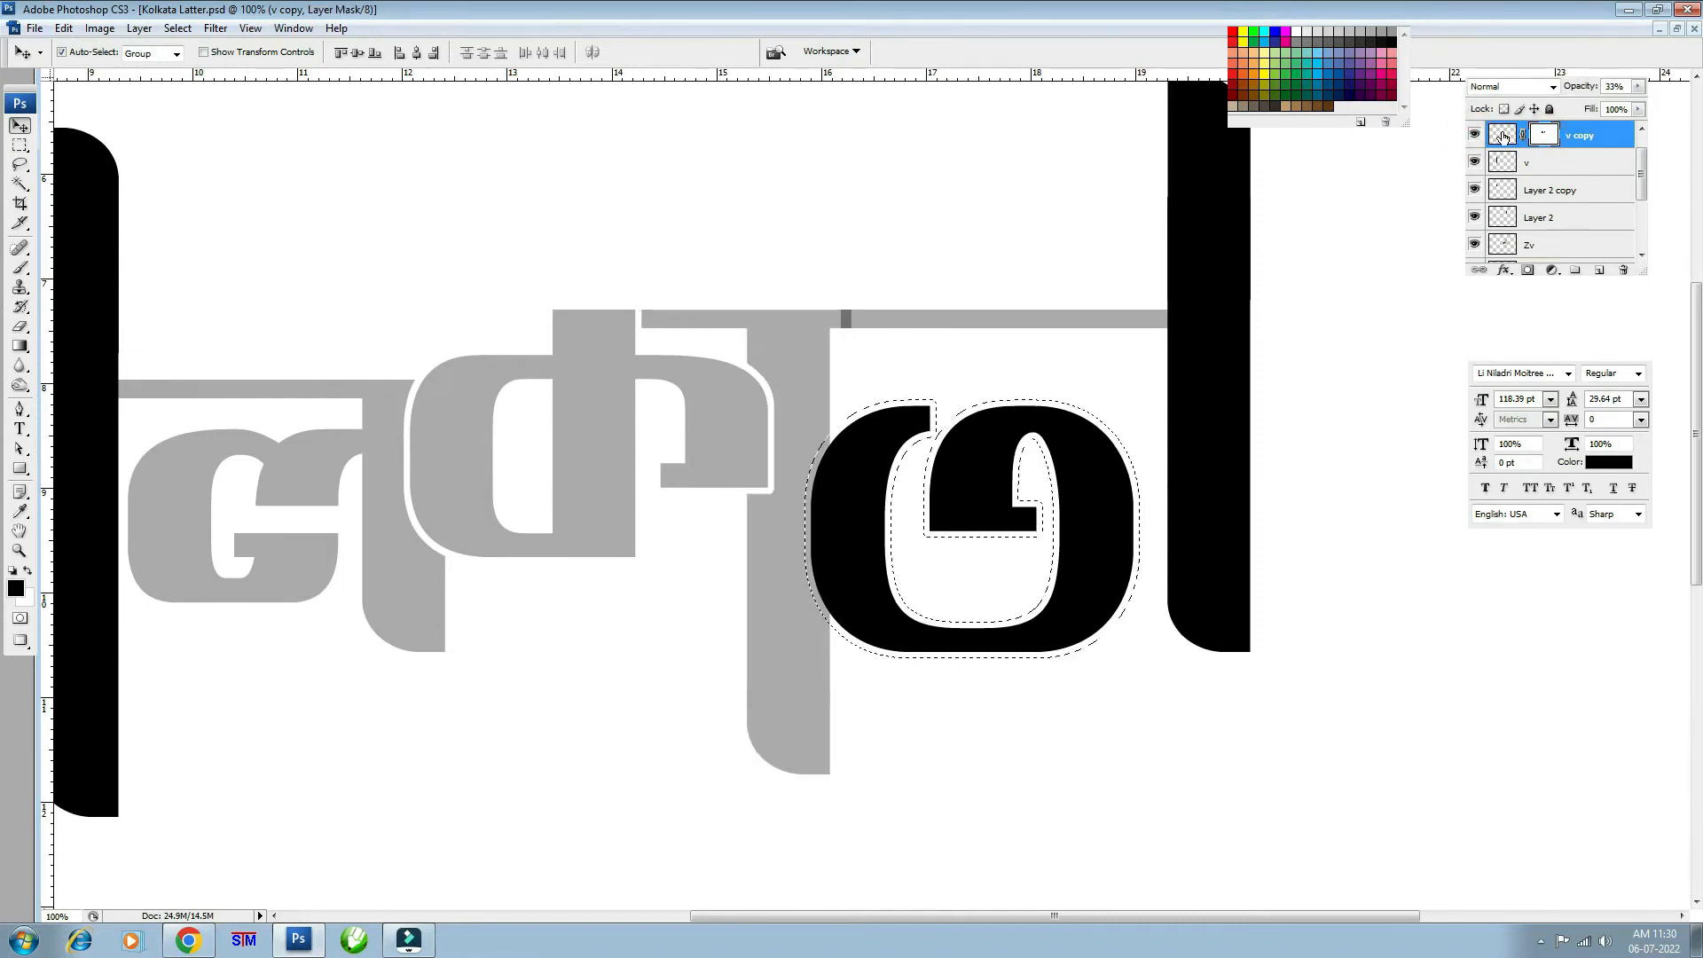
{"action": "left_click", "coordinate": [1503, 136]}
{"action": "left_click", "coordinate": [1546, 139]}
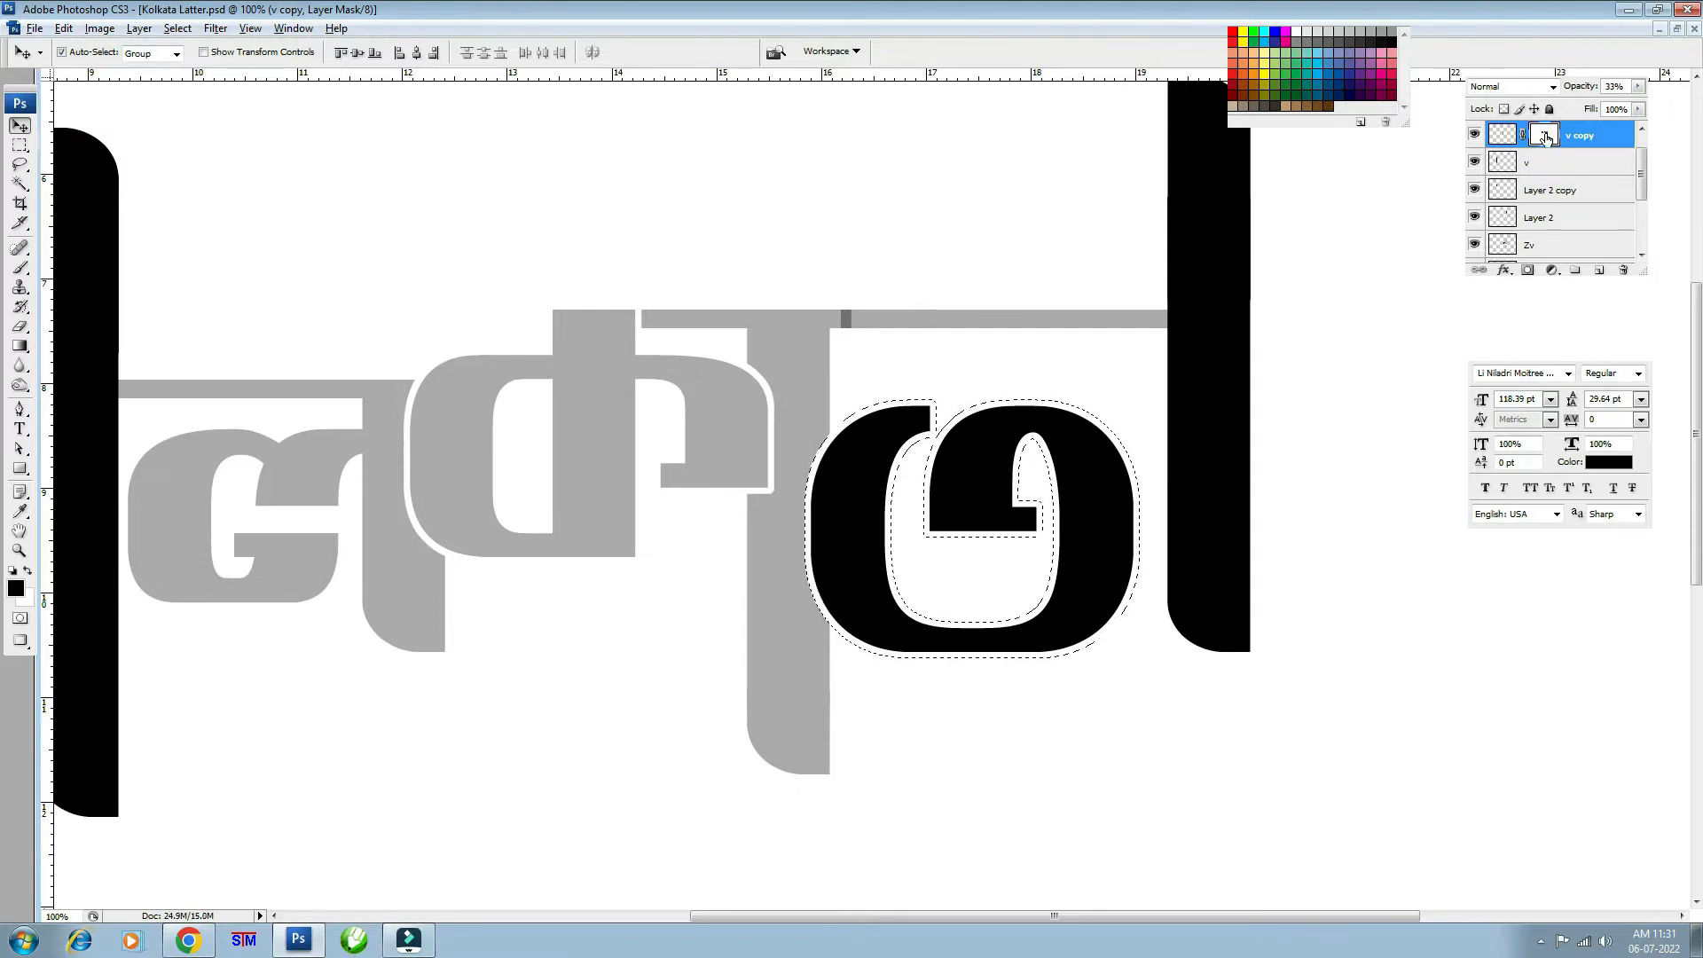
{"action": "key", "text": "ctrl+d"}
{"action": "left_click", "coordinate": [1474, 134]}
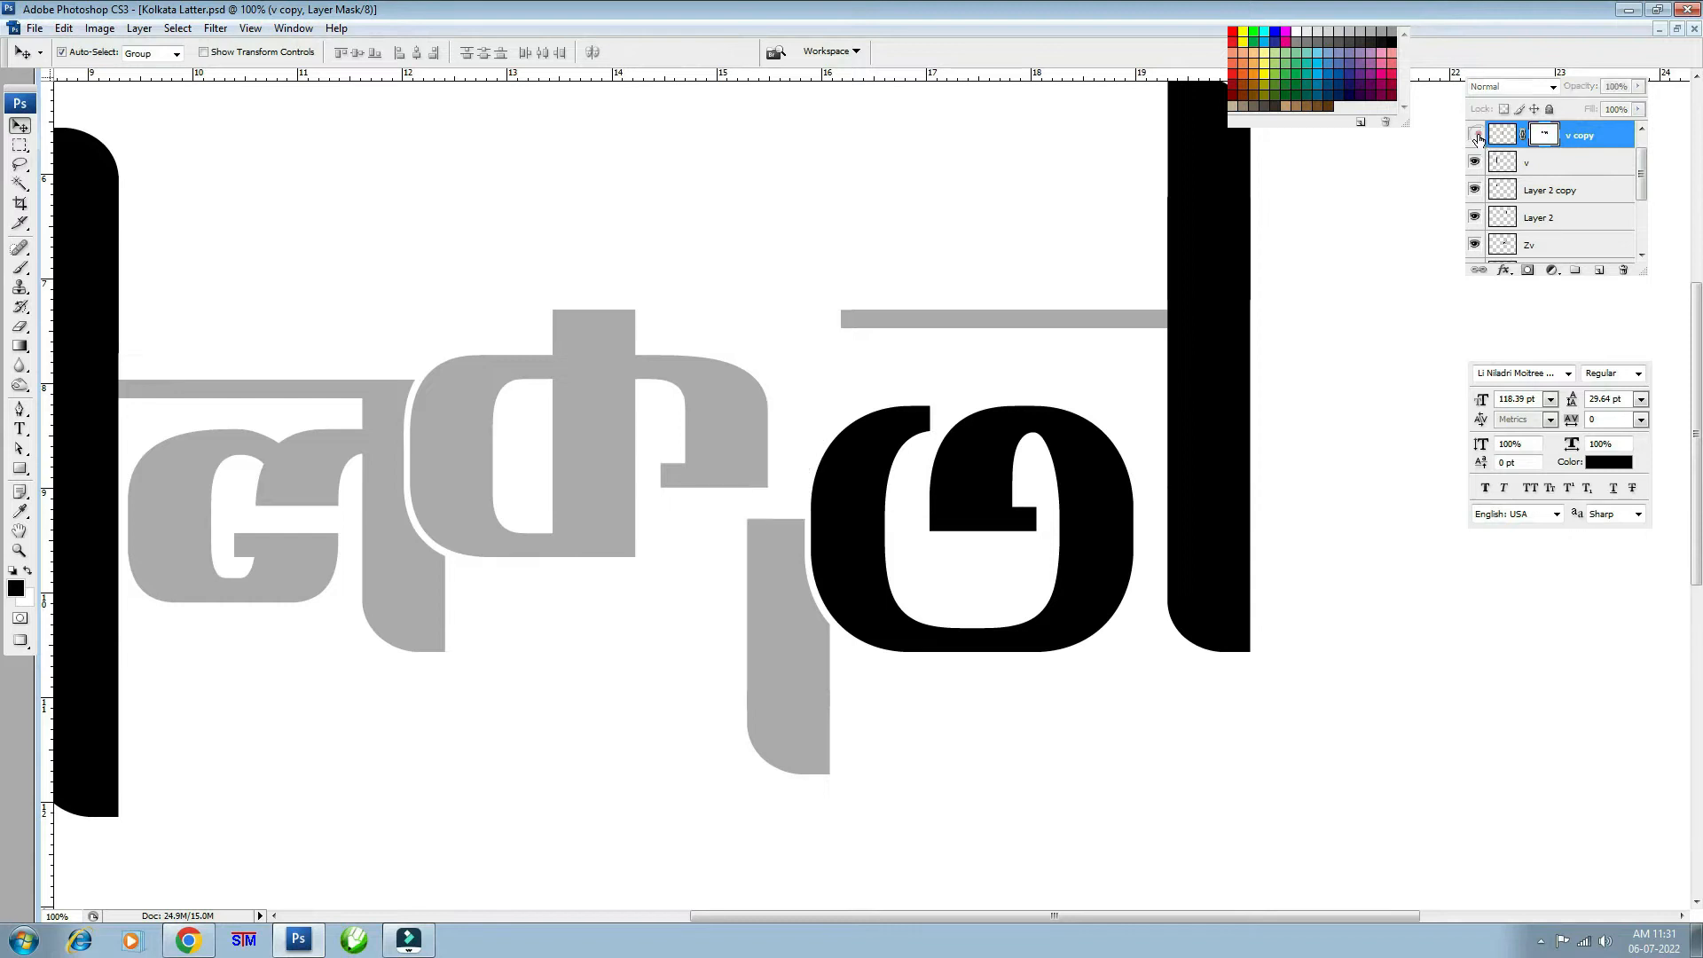
{"action": "left_click", "coordinate": [1474, 134]}
- Set the T stem, K, j and other grey letter layers to 100% opacity
{"action": "key", "text": "0"}
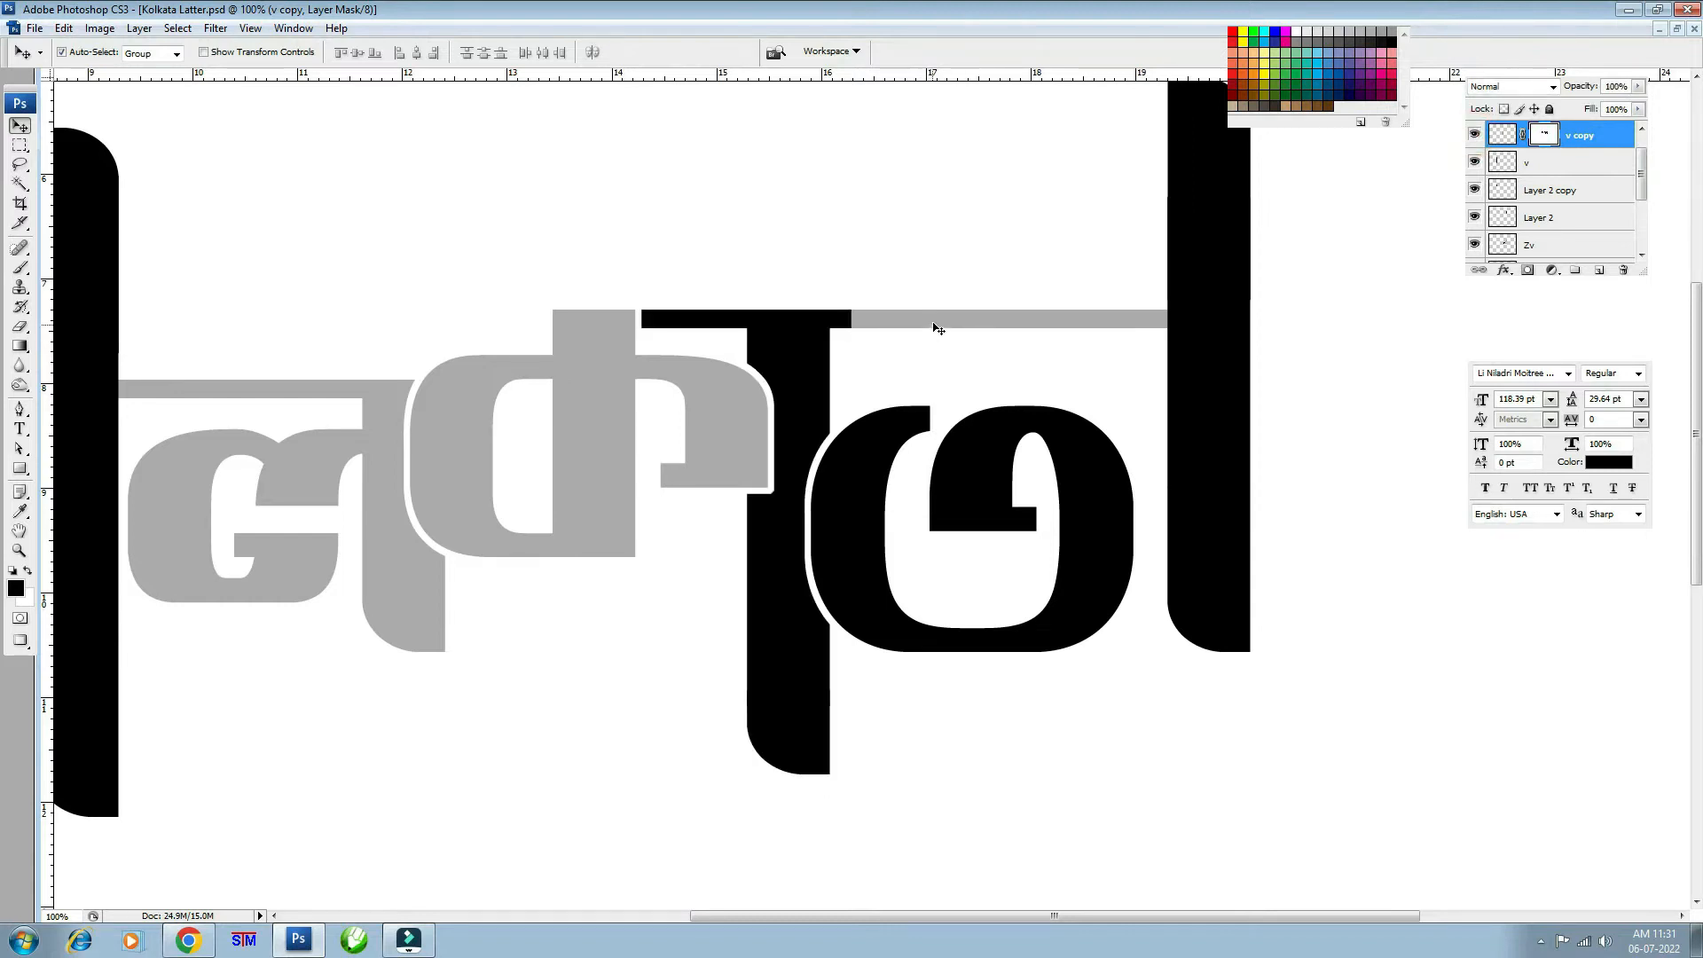
{"action": "left_click", "coordinate": [932, 321]}
{"action": "key", "text": "0"}
{"action": "left_click", "coordinate": [570, 396]}
{"action": "key", "text": "0"}
{"action": "left_click", "coordinate": [364, 417]}
{"action": "key", "text": "0"}
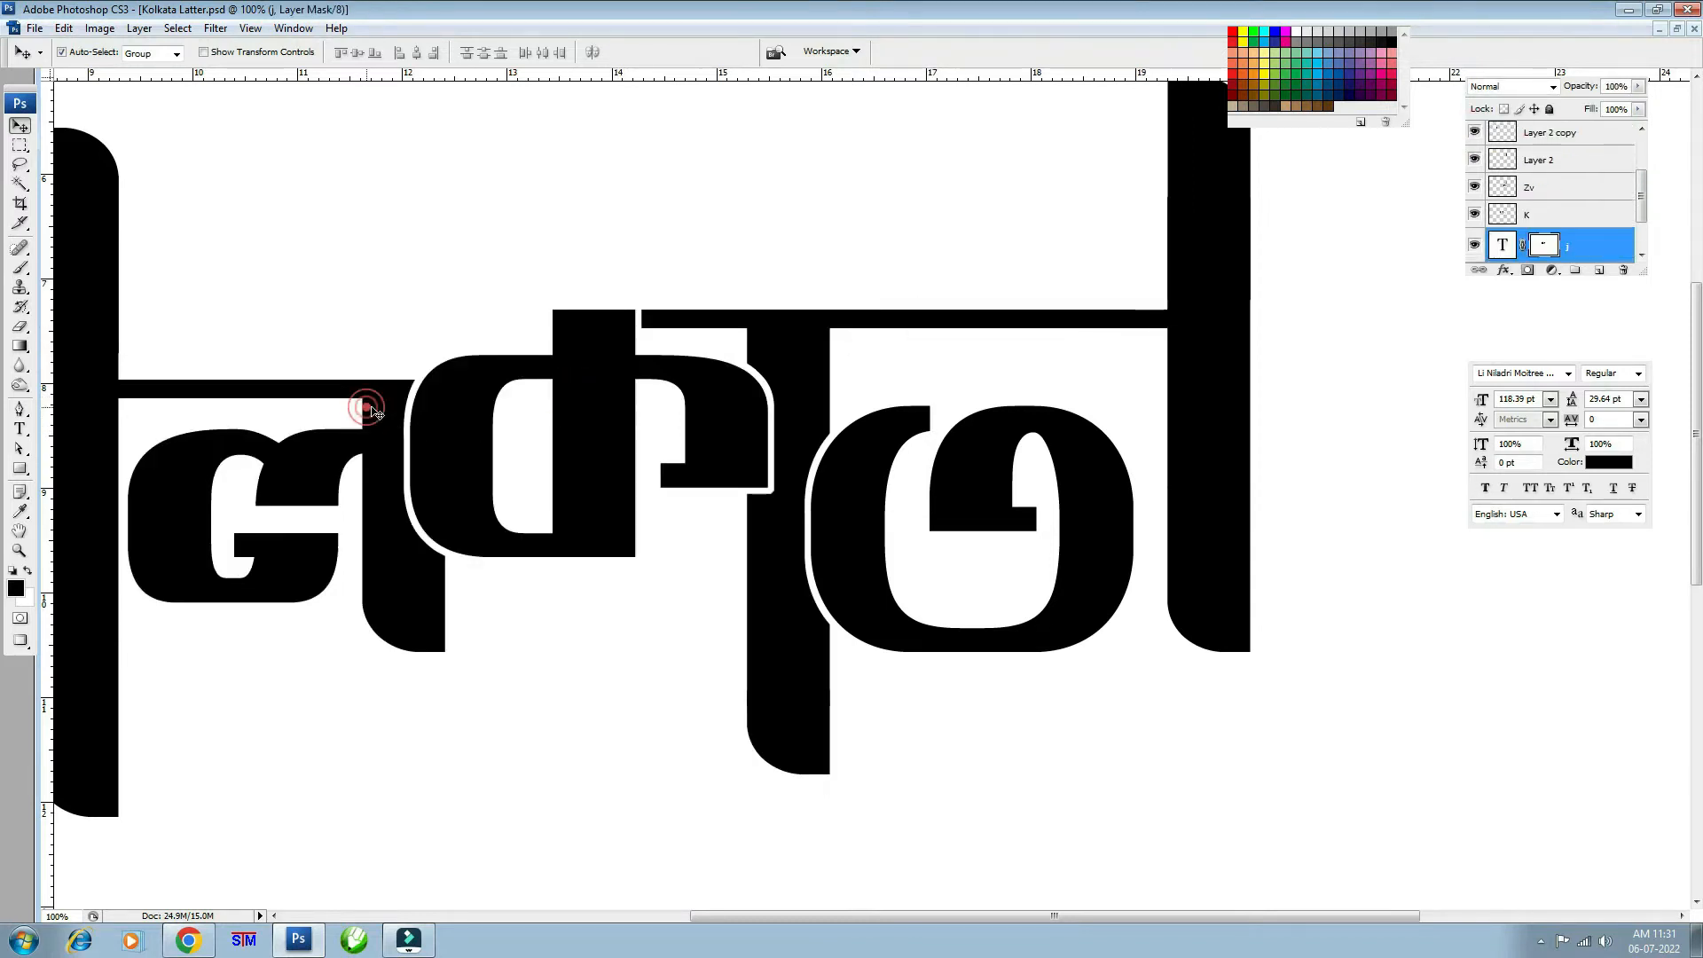
{"action": "key", "text": "ctrl+minus"}
{"action": "key", "text": "ctrl+minus"}
{"action": "key", "text": "ctrl+minus"}
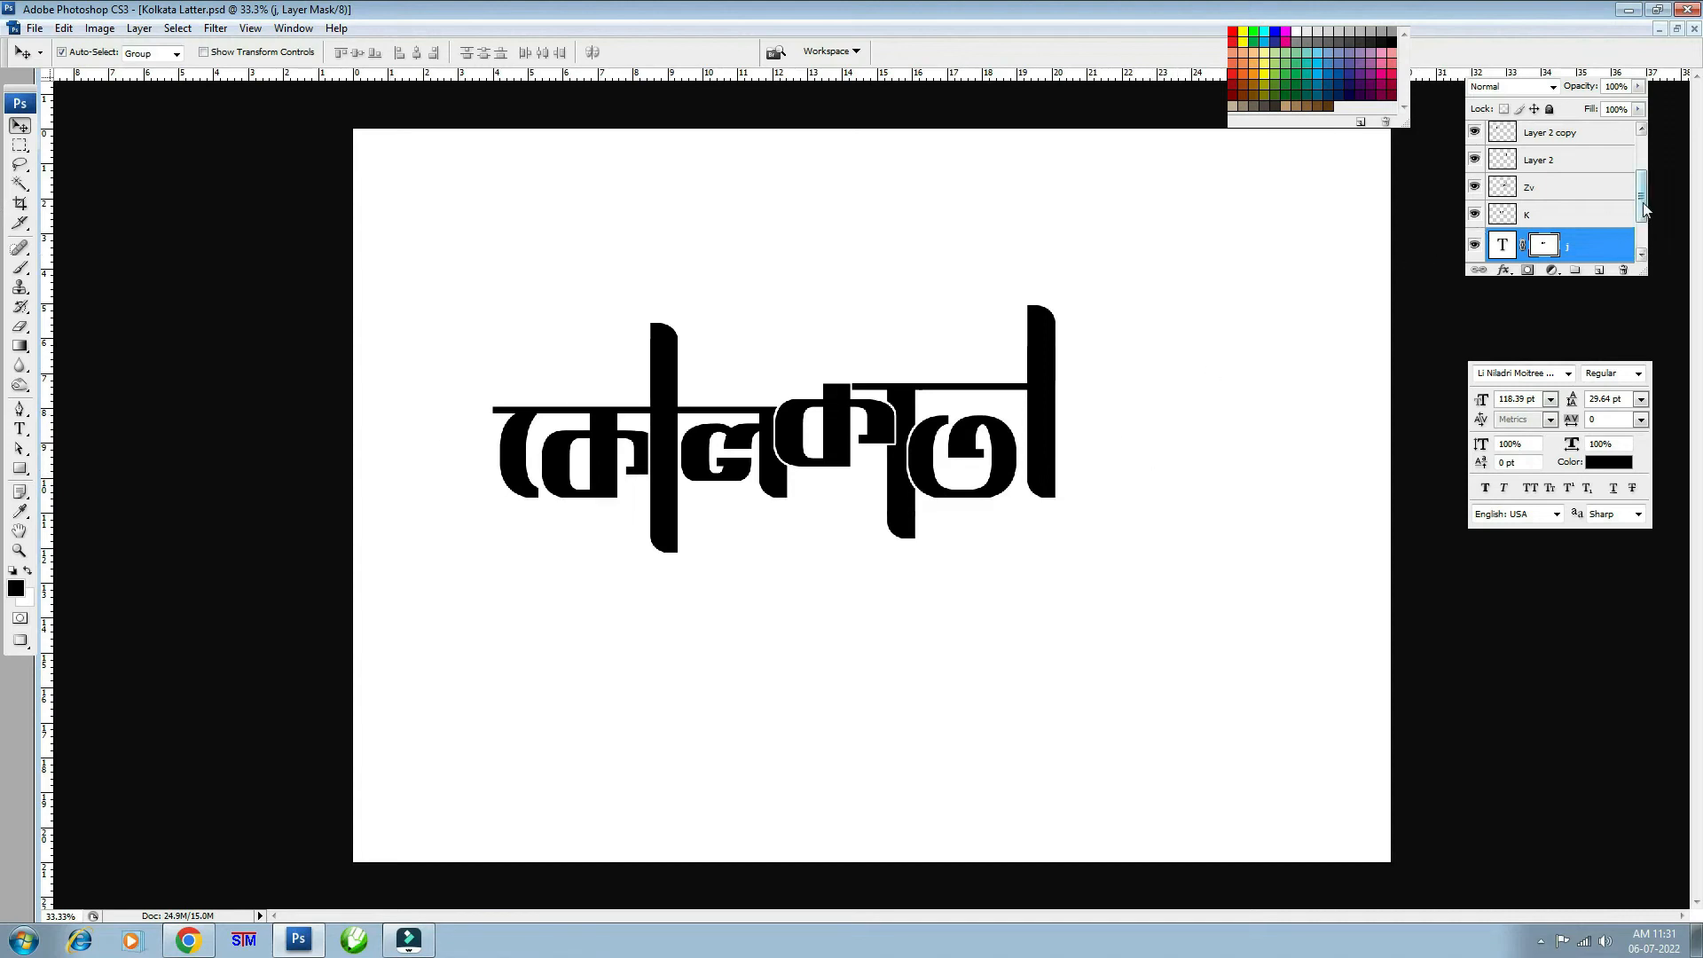
- Drag the stems, Zv, ল and কে pieces to new positions with the Move tool
{"action": "left_click_drag", "start_coordinate": [1641, 202], "coordinate": [1641, 169]}
{"action": "left_click", "coordinate": [1558, 143]}
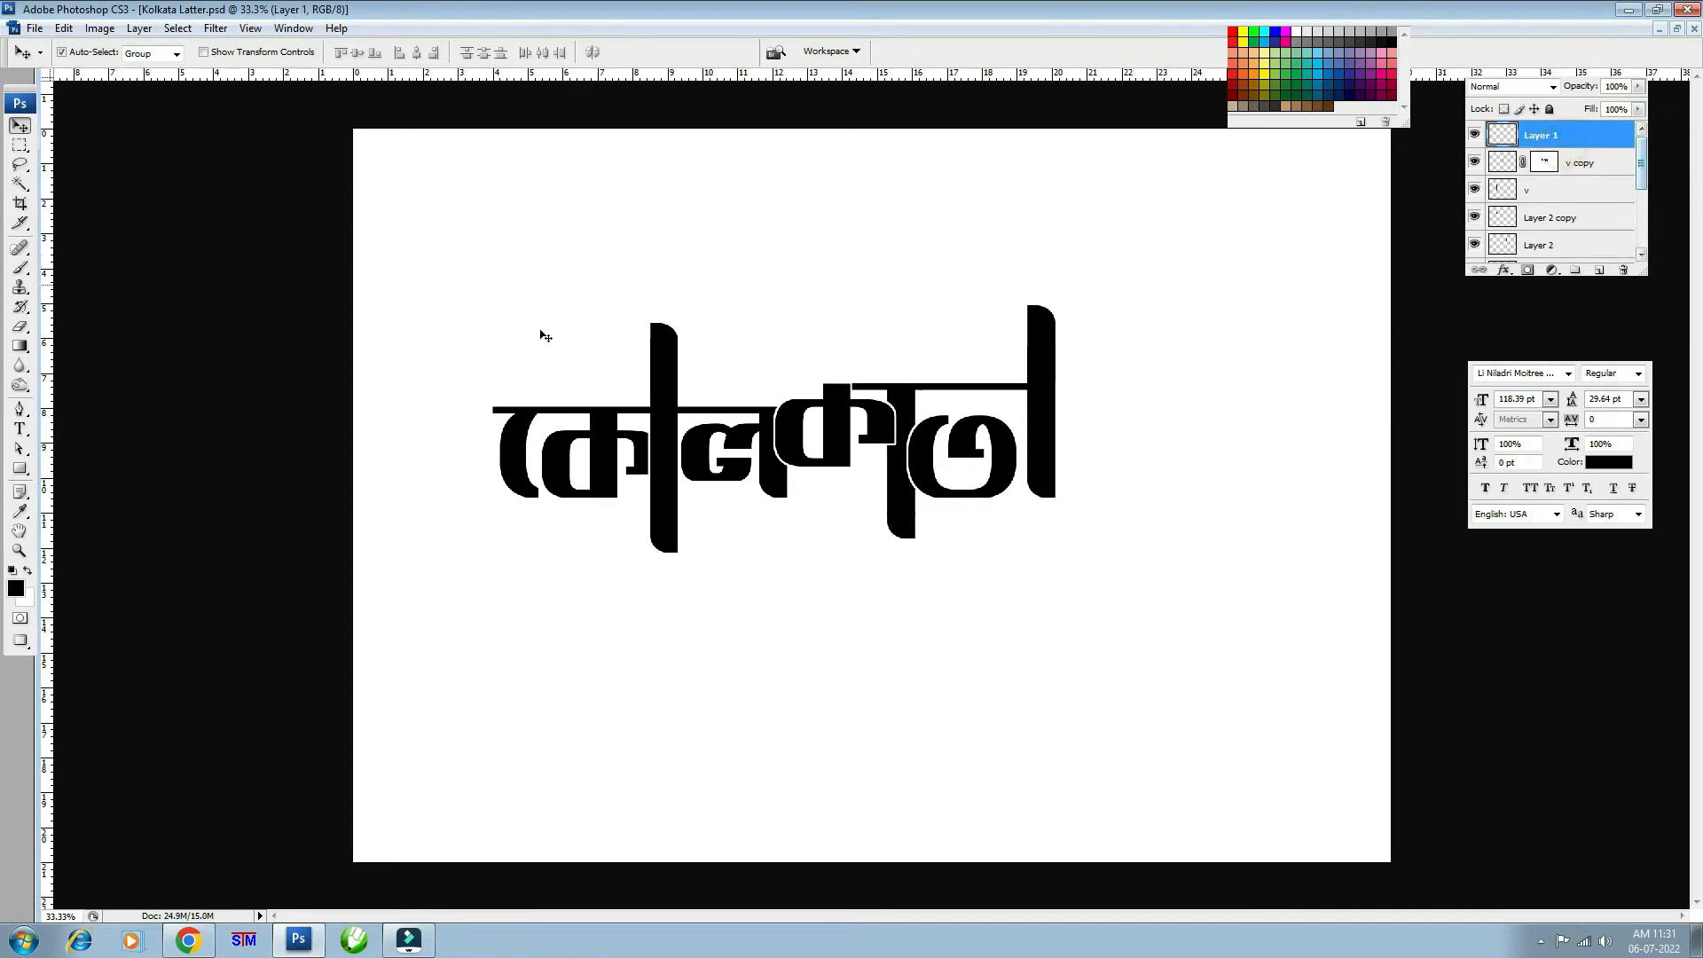
{"action": "left_click_drag", "start_coordinate": [674, 348], "coordinate": [882, 448]}
{"action": "left_click_drag", "start_coordinate": [907, 387], "coordinate": [943, 287]}
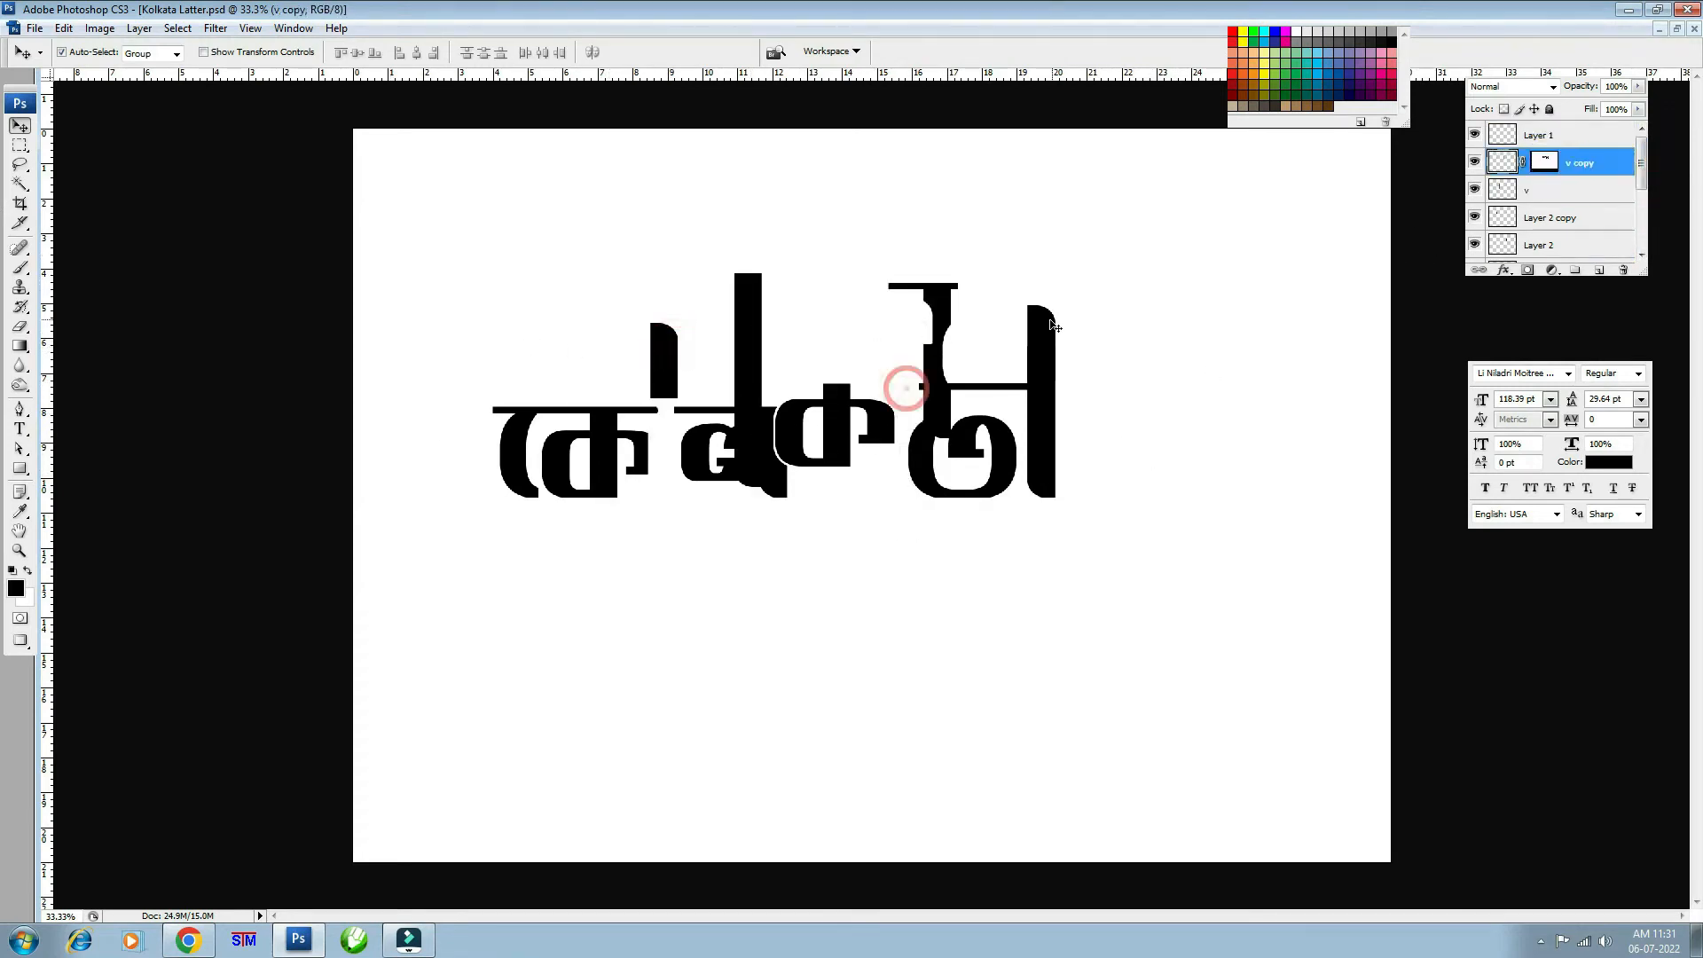
{"action": "left_click_drag", "start_coordinate": [1038, 320], "coordinate": [1175, 251]}
{"action": "left_click_drag", "start_coordinate": [1043, 460], "coordinate": [1151, 512]}
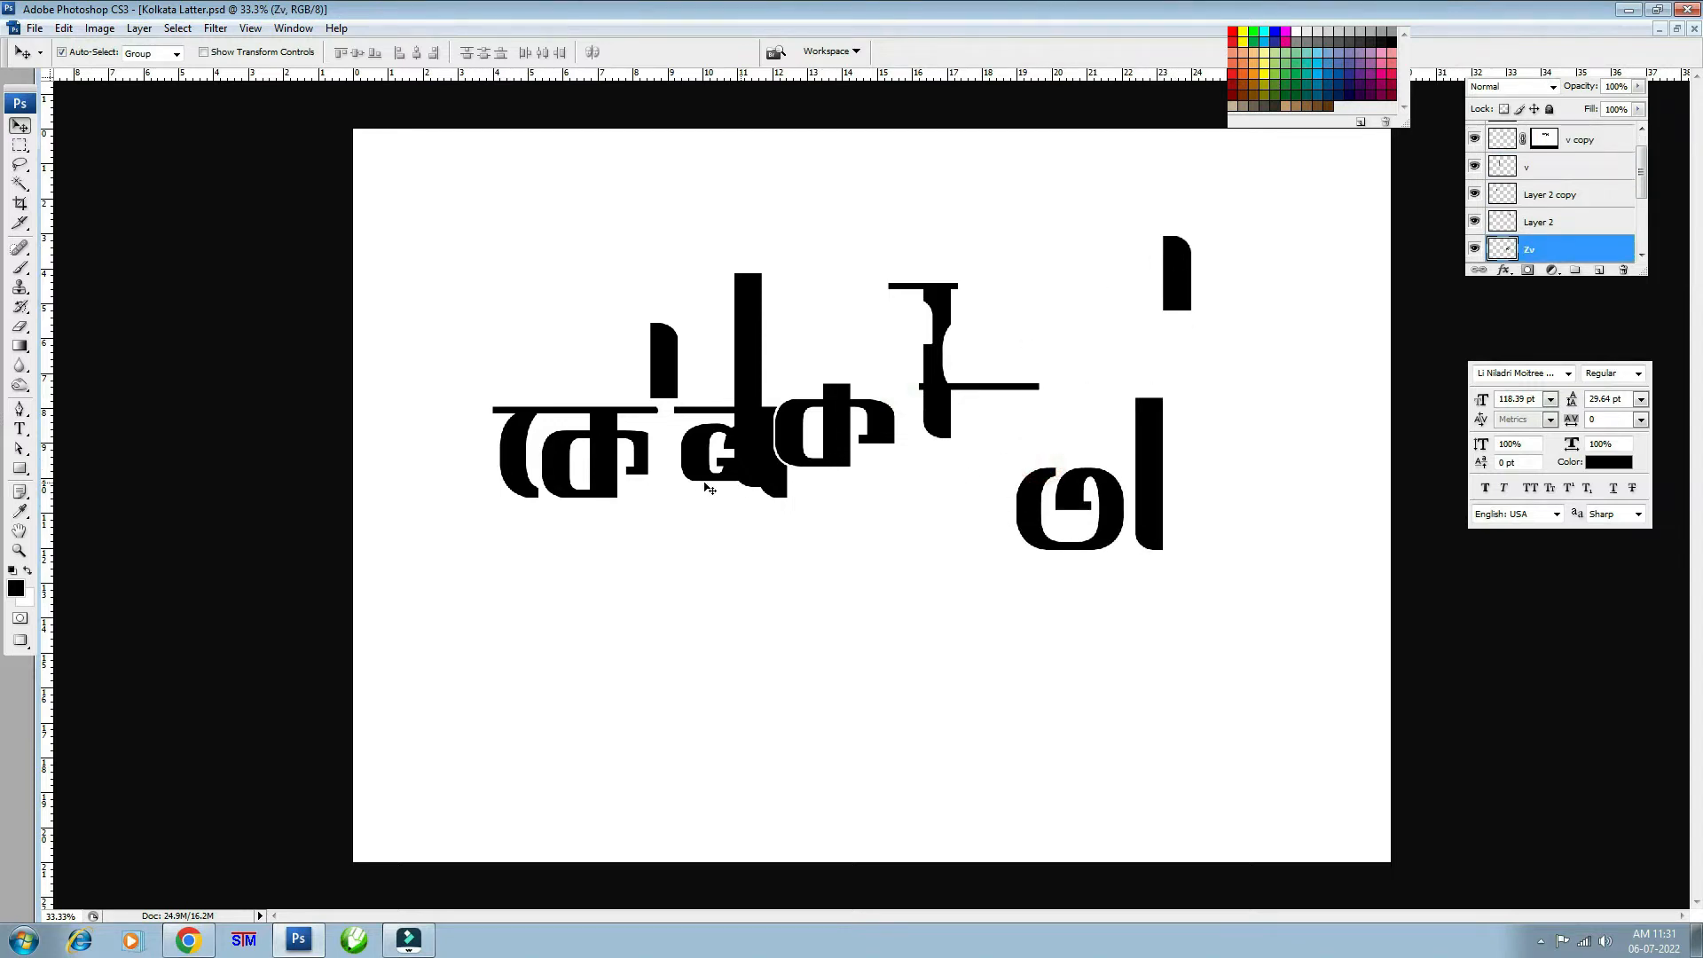
{"action": "left_click_drag", "start_coordinate": [688, 468], "coordinate": [654, 589]}
{"action": "left_click_drag", "start_coordinate": [600, 467], "coordinate": [608, 566]}
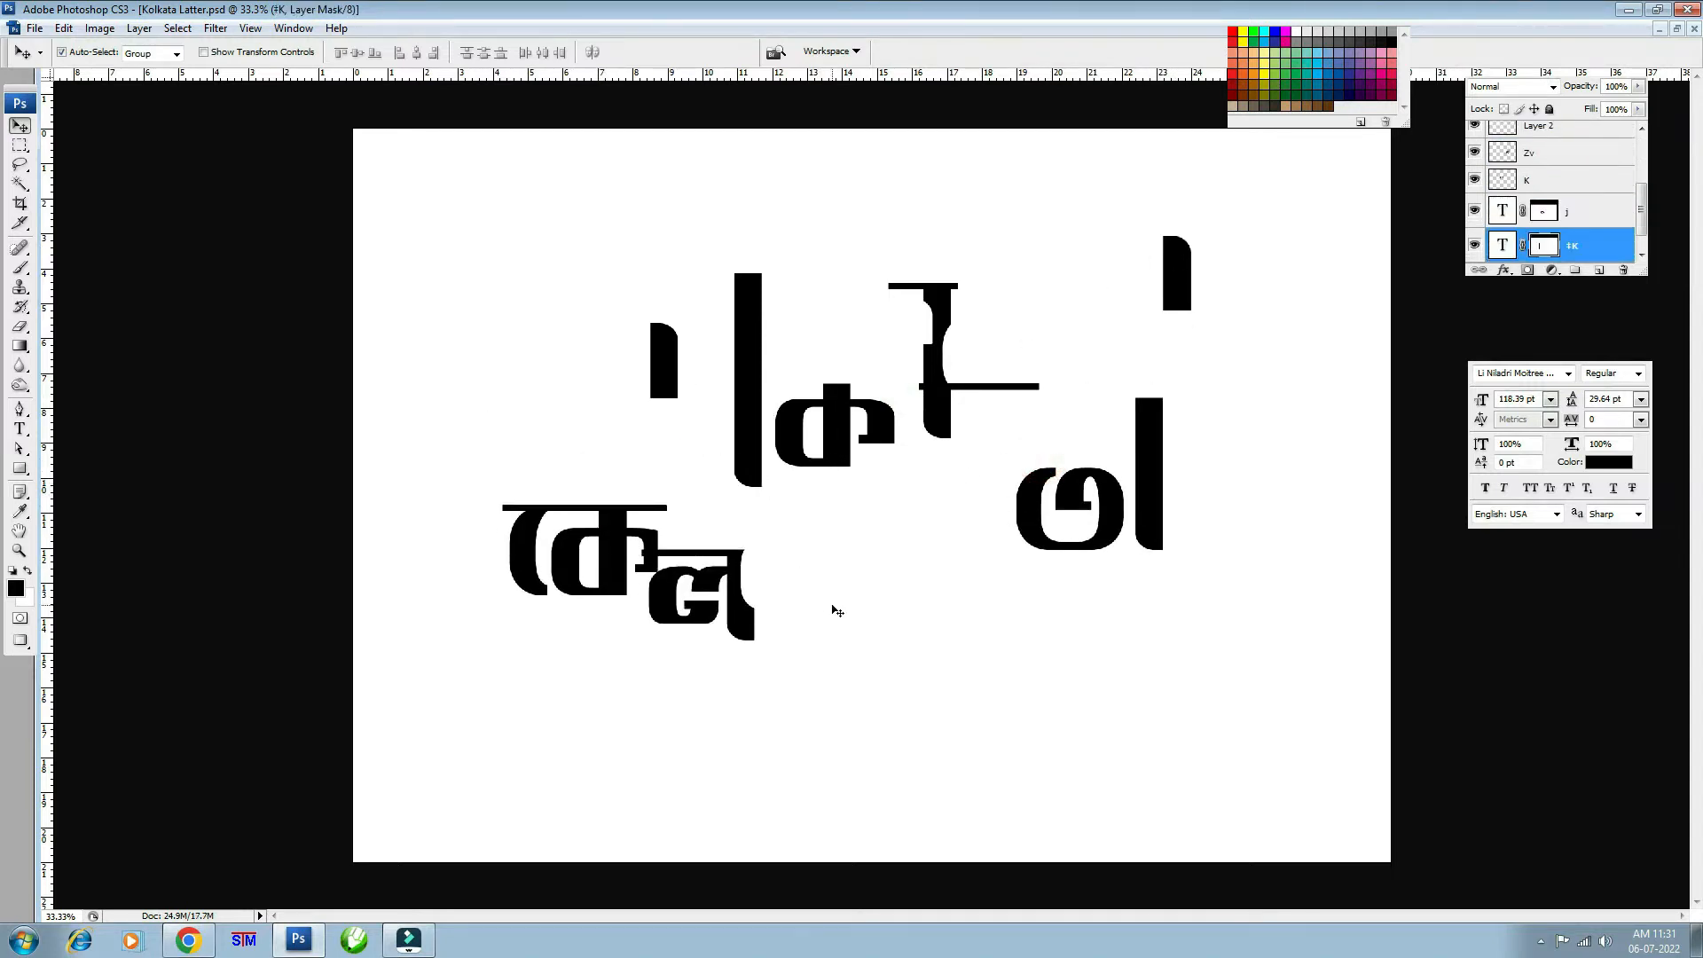
- Step back and forward through History to restore the assembled, solid black word
{"action": "key", "text": "ctrl+alt+z"}
{"action": "key", "text": "ctrl+alt+z"}
{"action": "key", "text": "ctrl+alt+z"}
{"action": "key", "text": "ctrl+alt+z"}
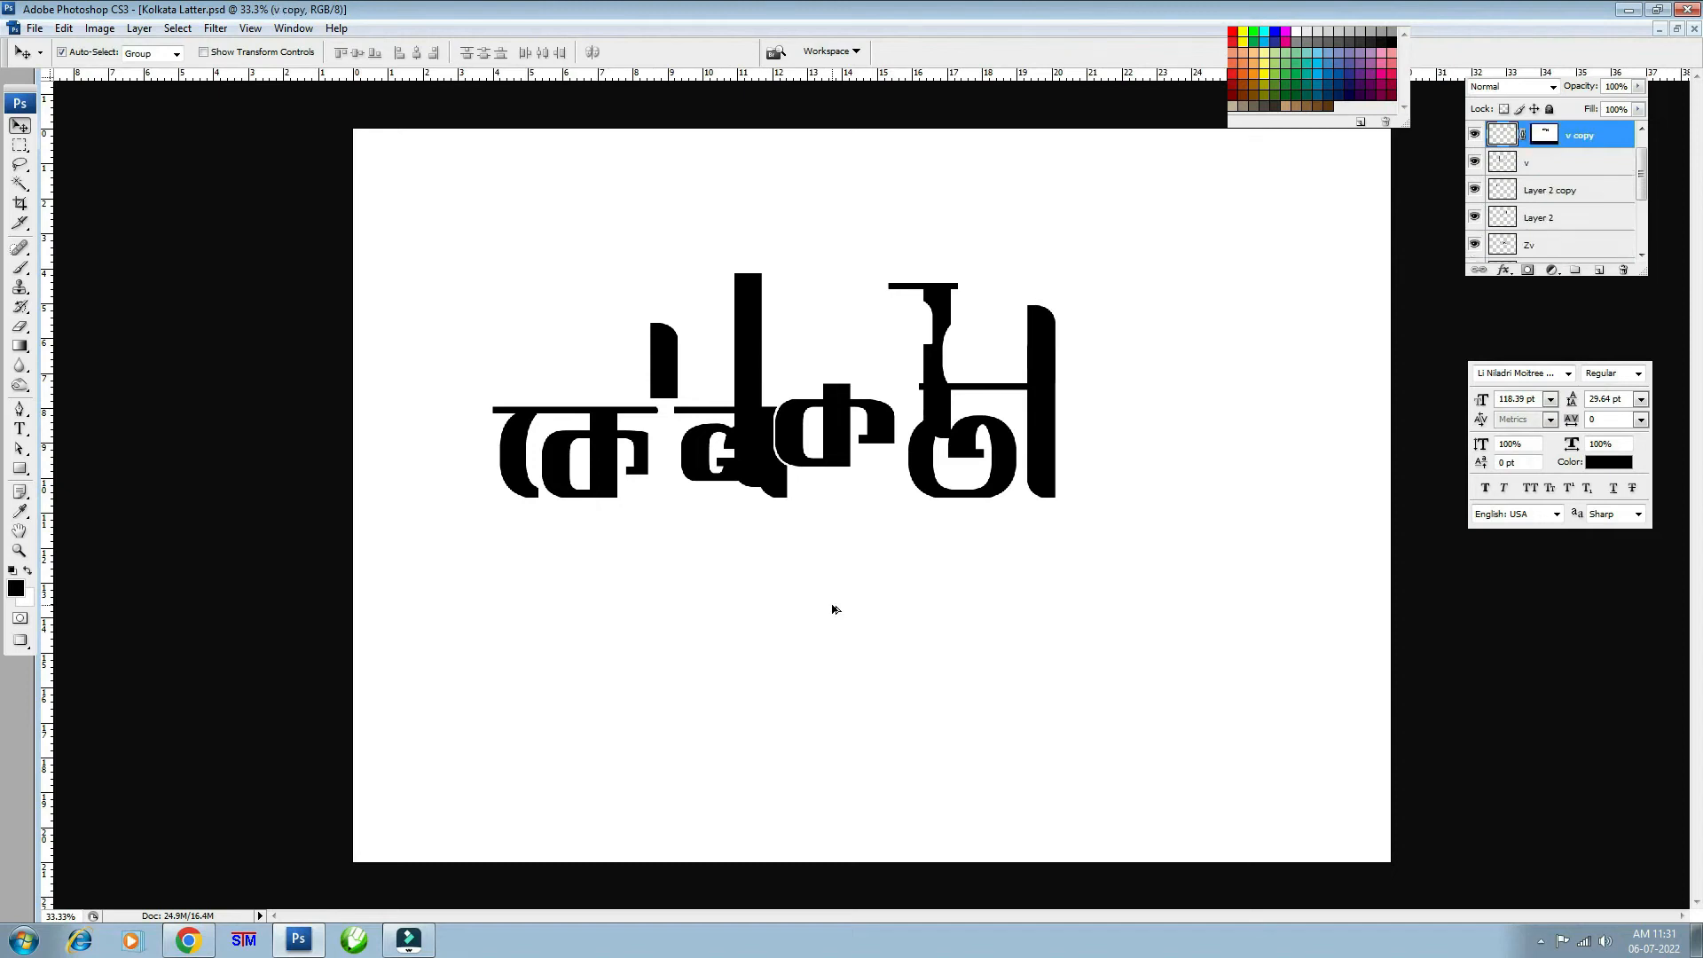
{"action": "key", "text": "ctrl+shift+z"}
{"action": "key", "text": "ctrl+shift+z"}
{"action": "key", "text": "ctrl+shift+z"}
{"action": "key", "text": "ctrl+shift+z"}
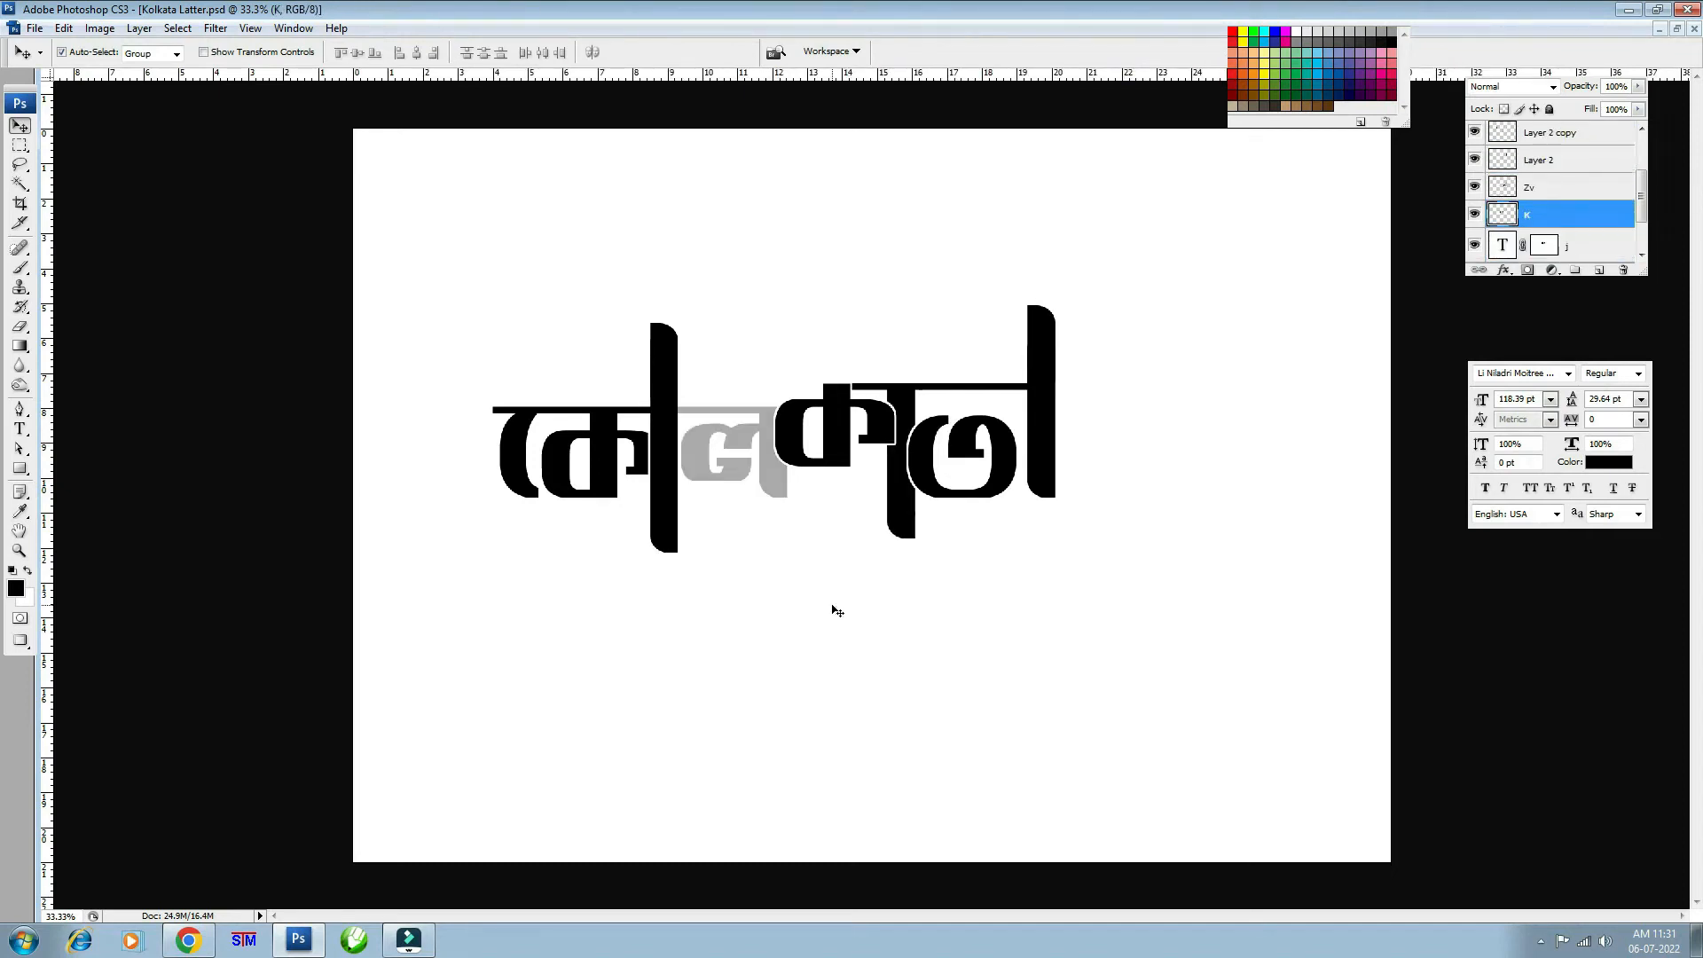
{"action": "key", "text": "ctrl+shift+z"}
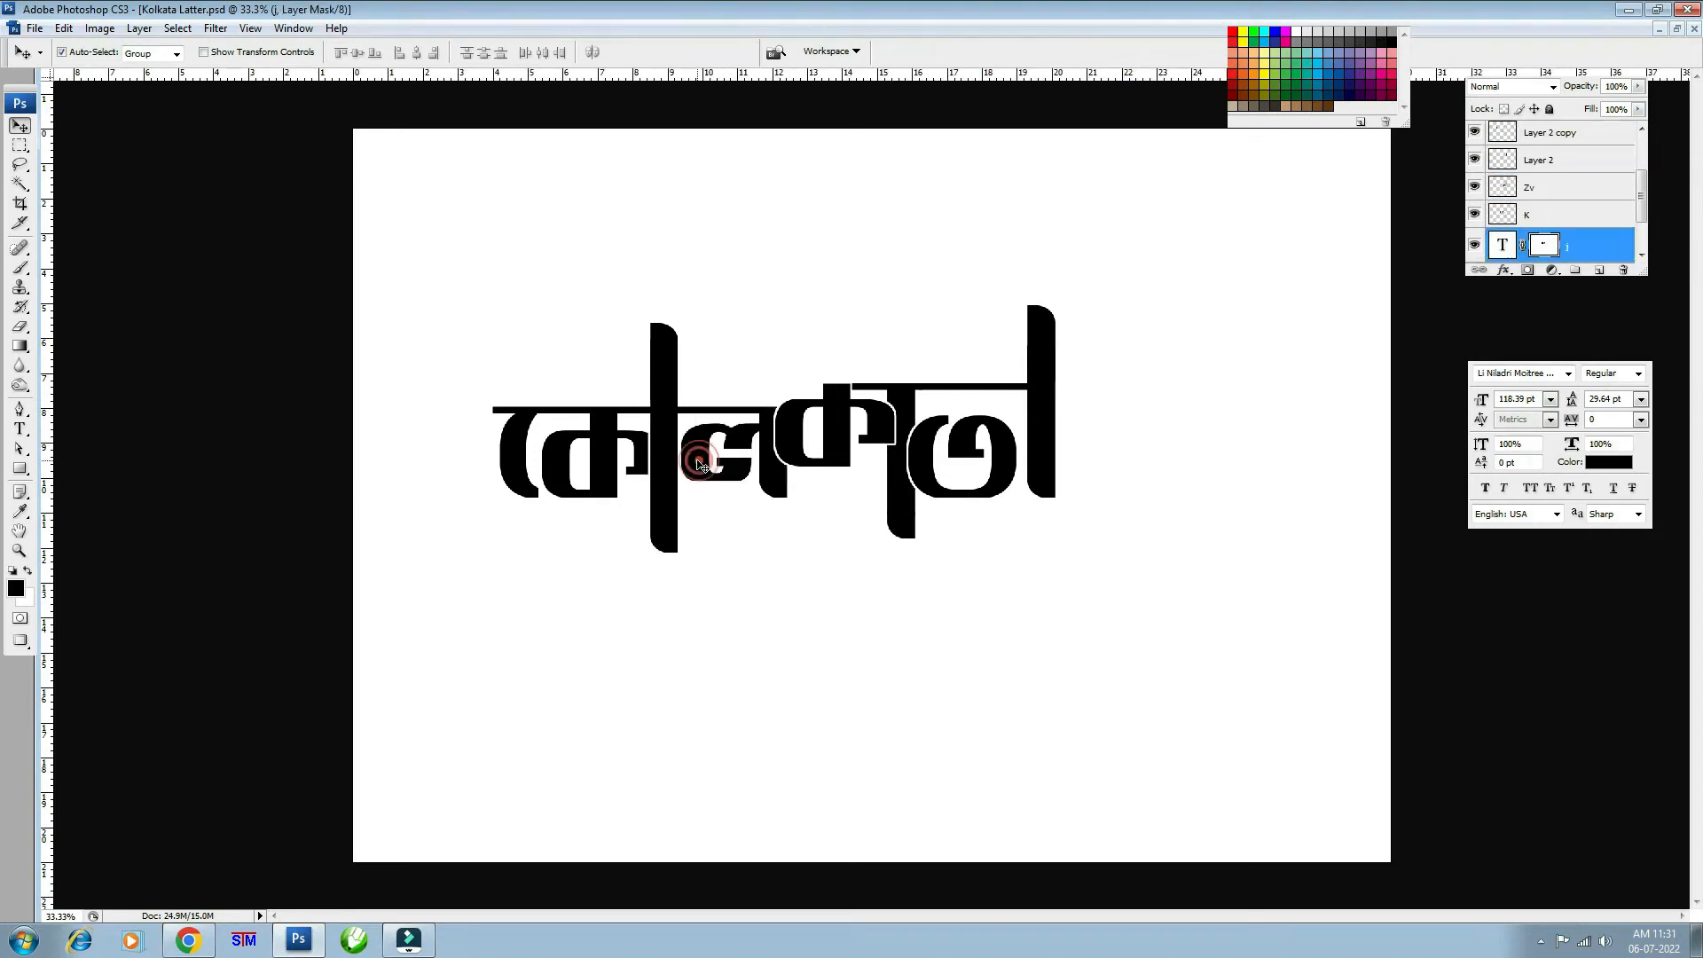
{"action": "scroll", "coordinate": [1576, 147], "scroll_direction": "up", "scroll_amount": 3}
{"action": "left_click", "coordinate": [1578, 142]}
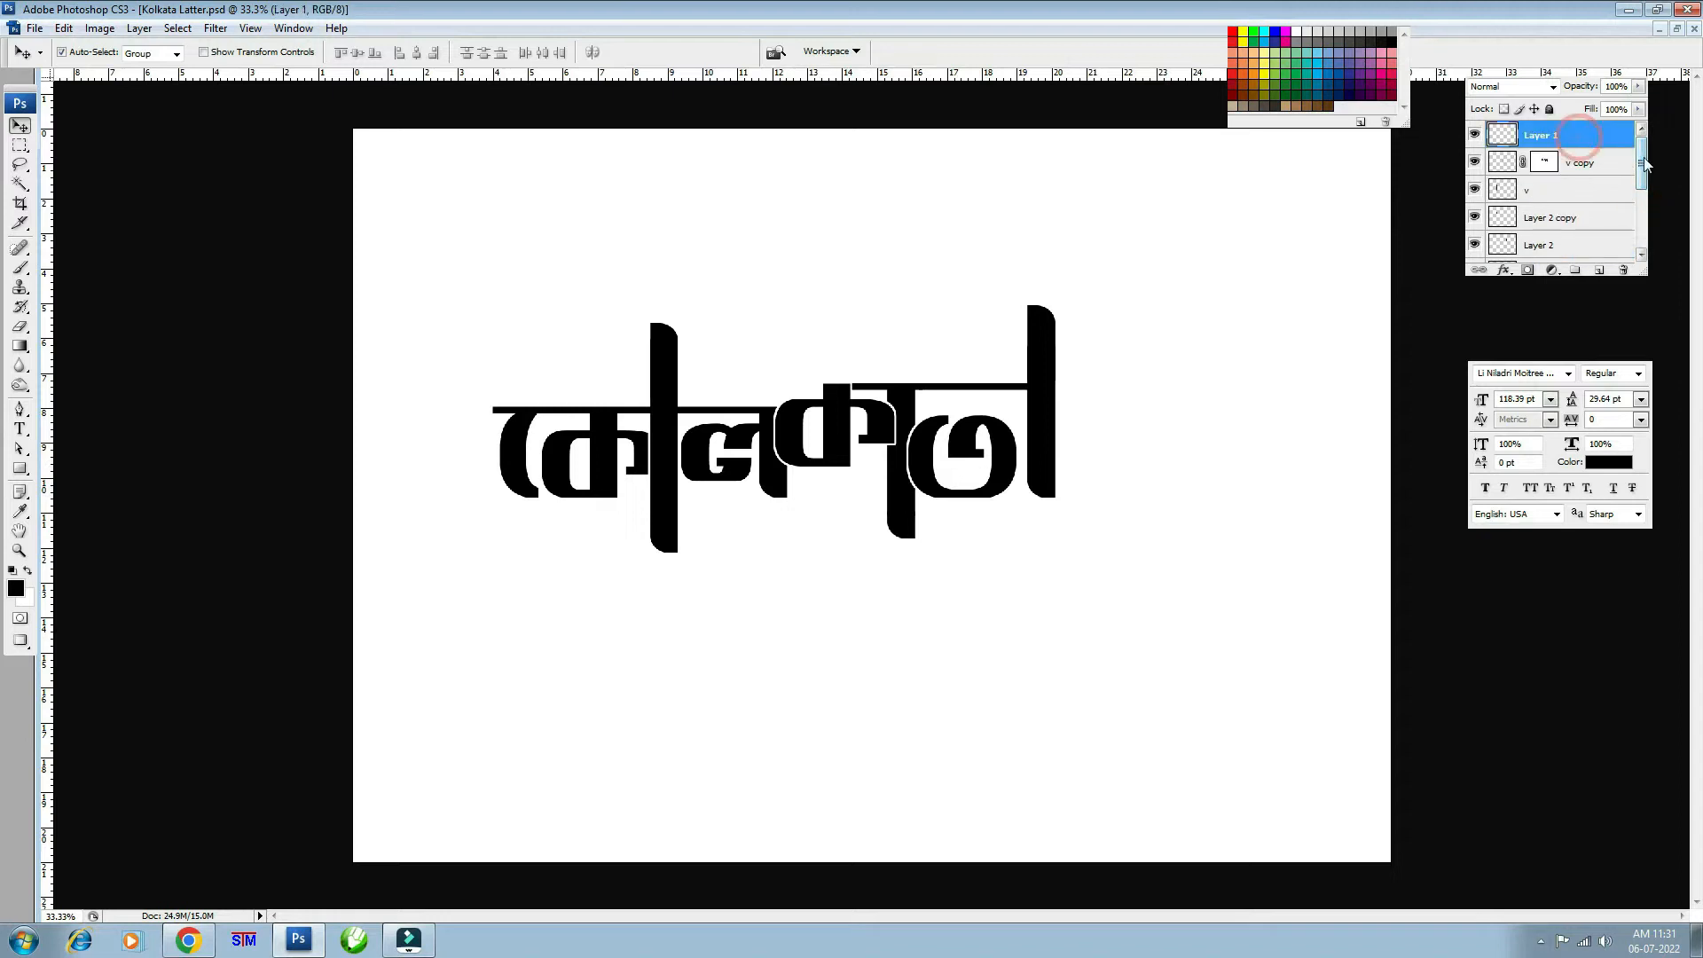
- Select Layer 1 down through K and convert them into one smart object
{"action": "mouse_move", "coordinate": [1642, 163]}
{"action": "left_mouse_down"}
{"action": "mouse_move", "coordinate": [1636, 228]}
{"action": "mouse_move", "coordinate": [1647, 163]}
{"action": "left_mouse_up"}
{"action": "left_click", "coordinate": [1593, 221], "text": "shift"}
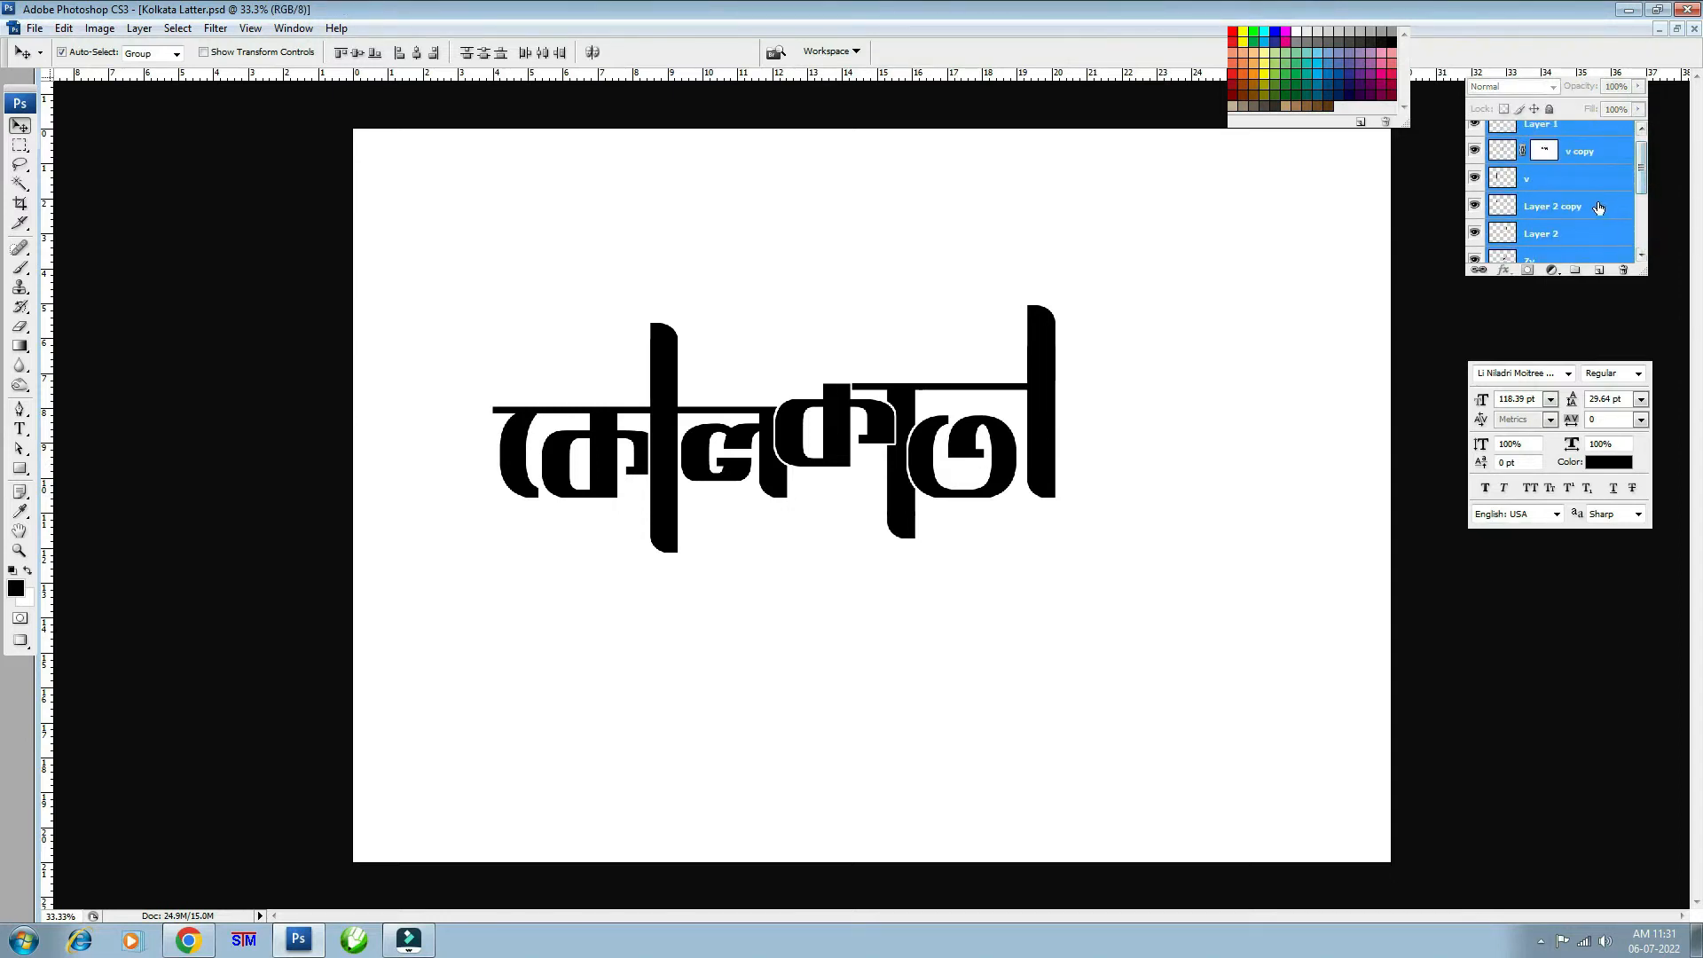
{"action": "left_click_drag", "start_coordinate": [1642, 164], "coordinate": [1639, 85]}
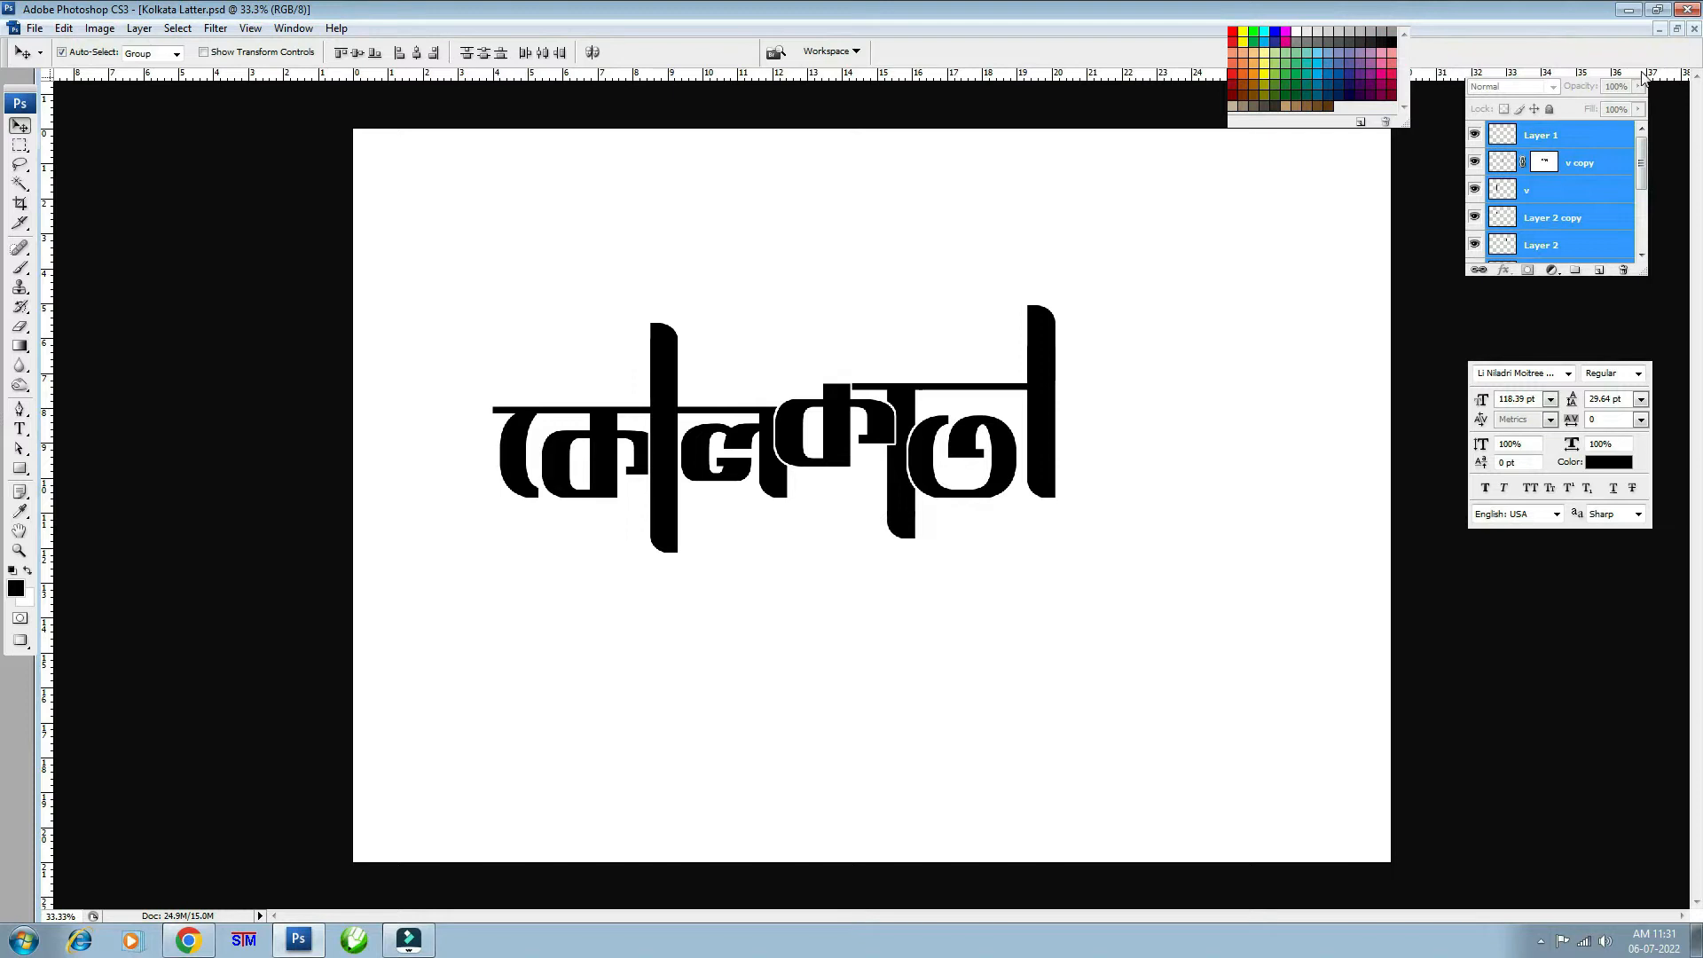
{"action": "left_click", "coordinate": [1642, 78]}
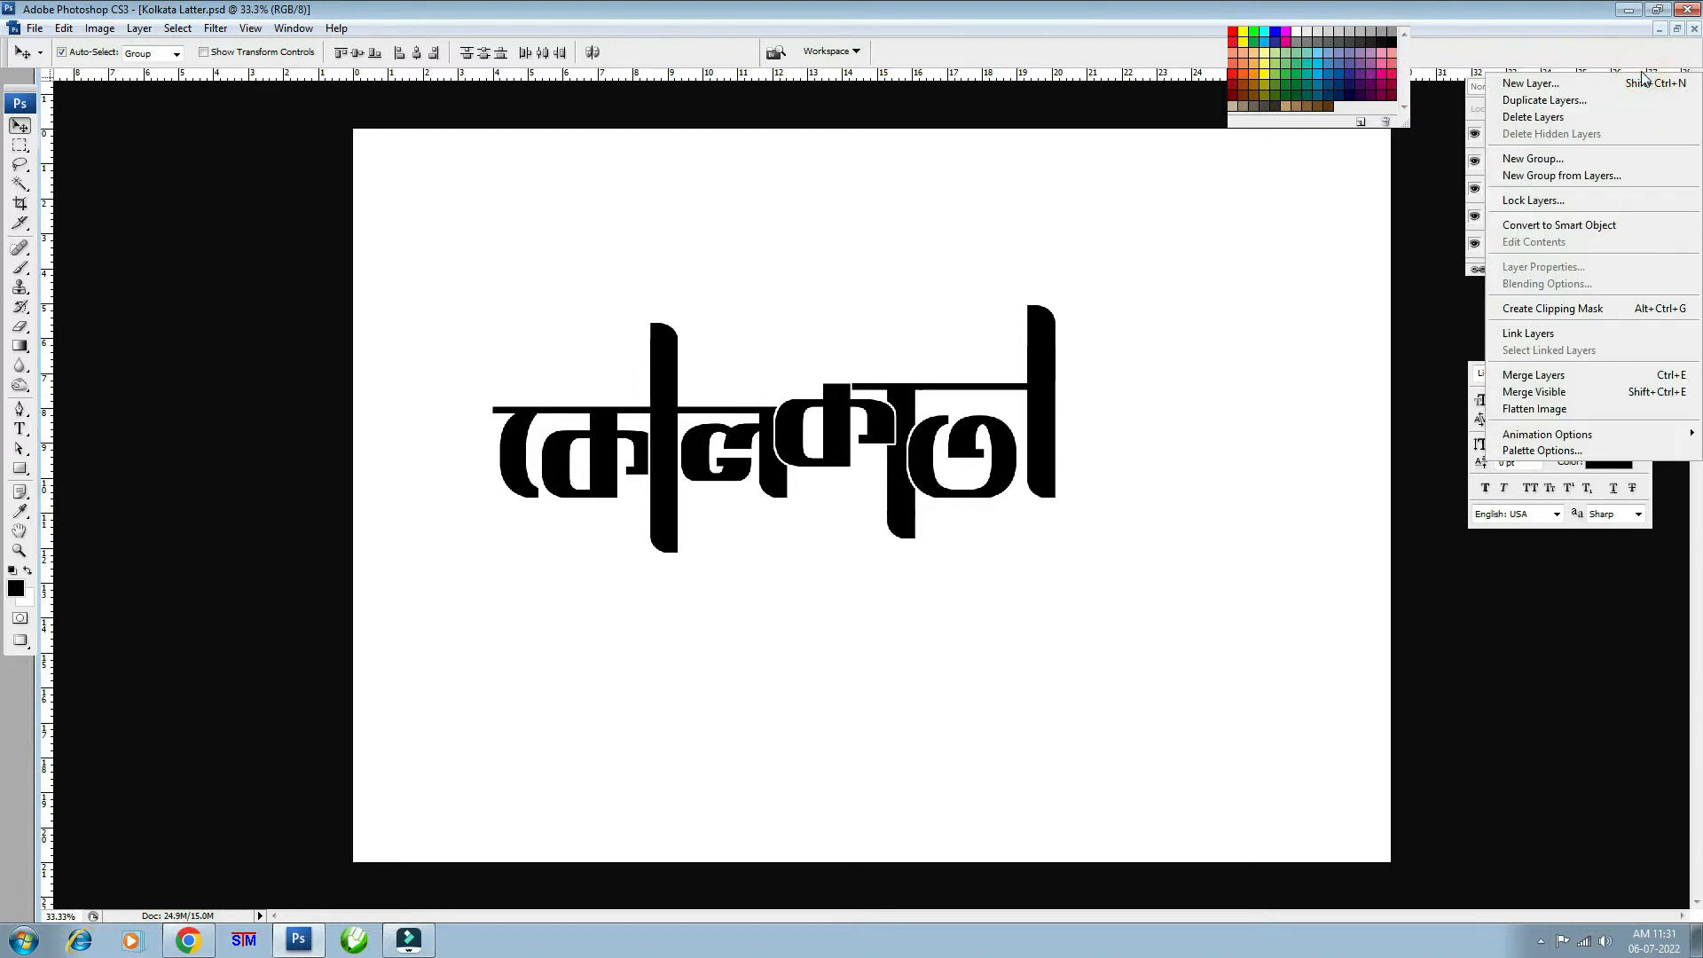
{"action": "left_click", "coordinate": [1610, 224]}
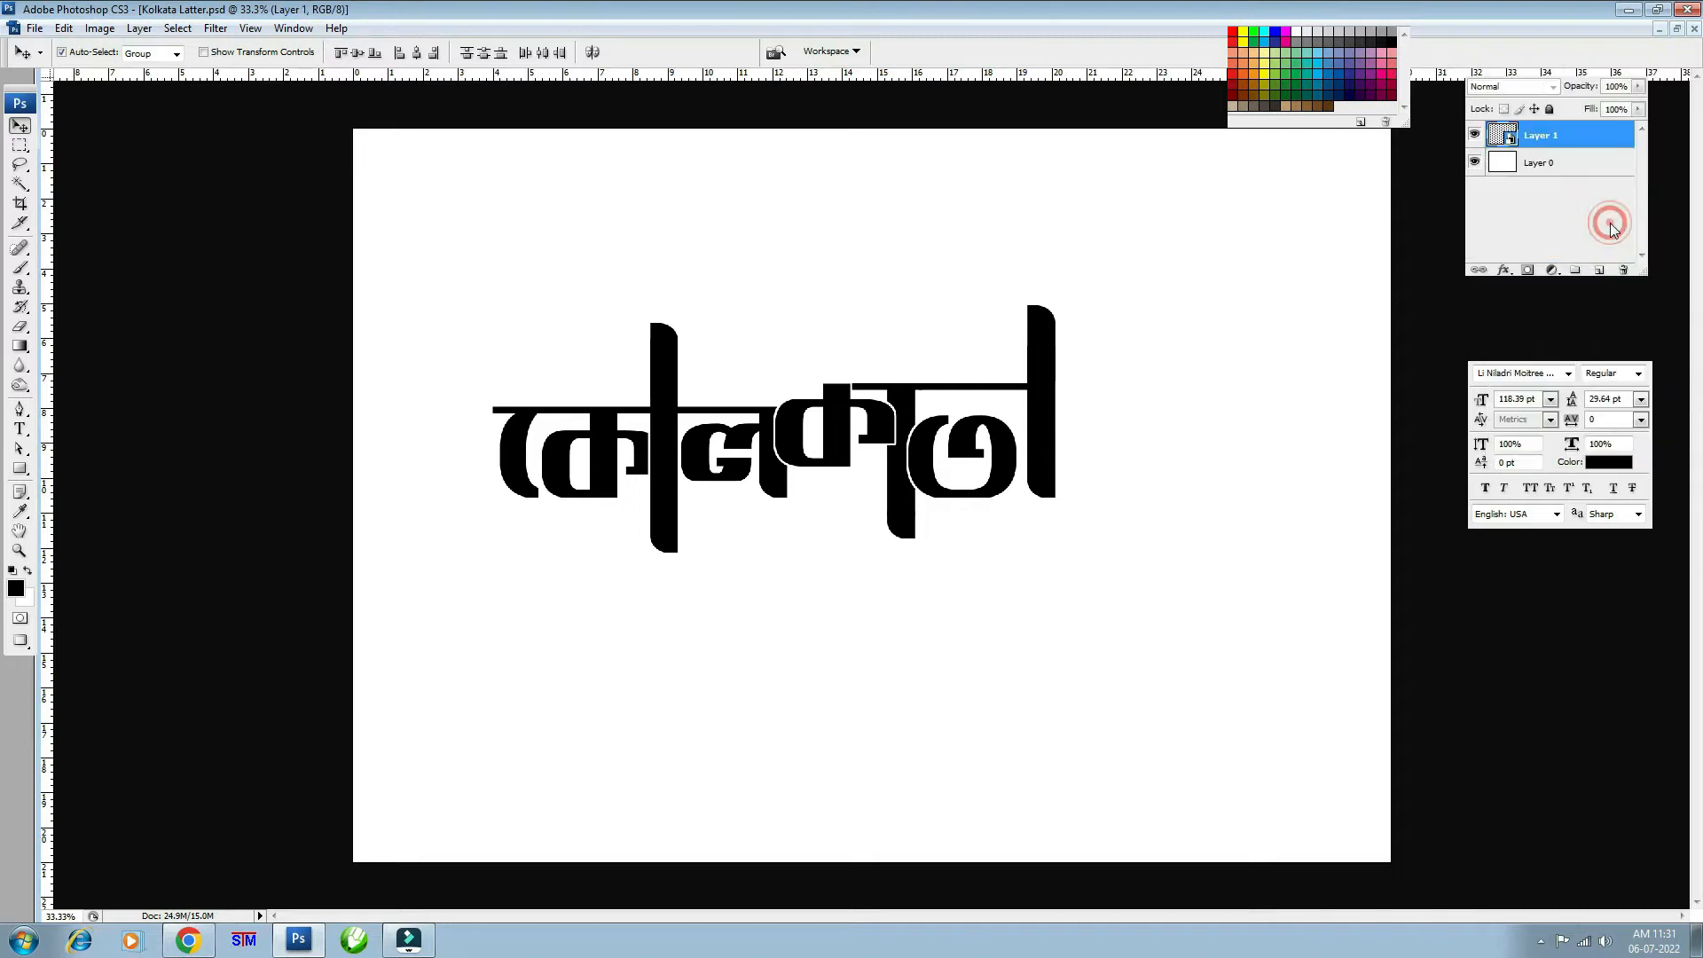
{"action": "left_click", "coordinate": [1474, 135]}
{"action": "left_click", "coordinate": [1474, 135]}
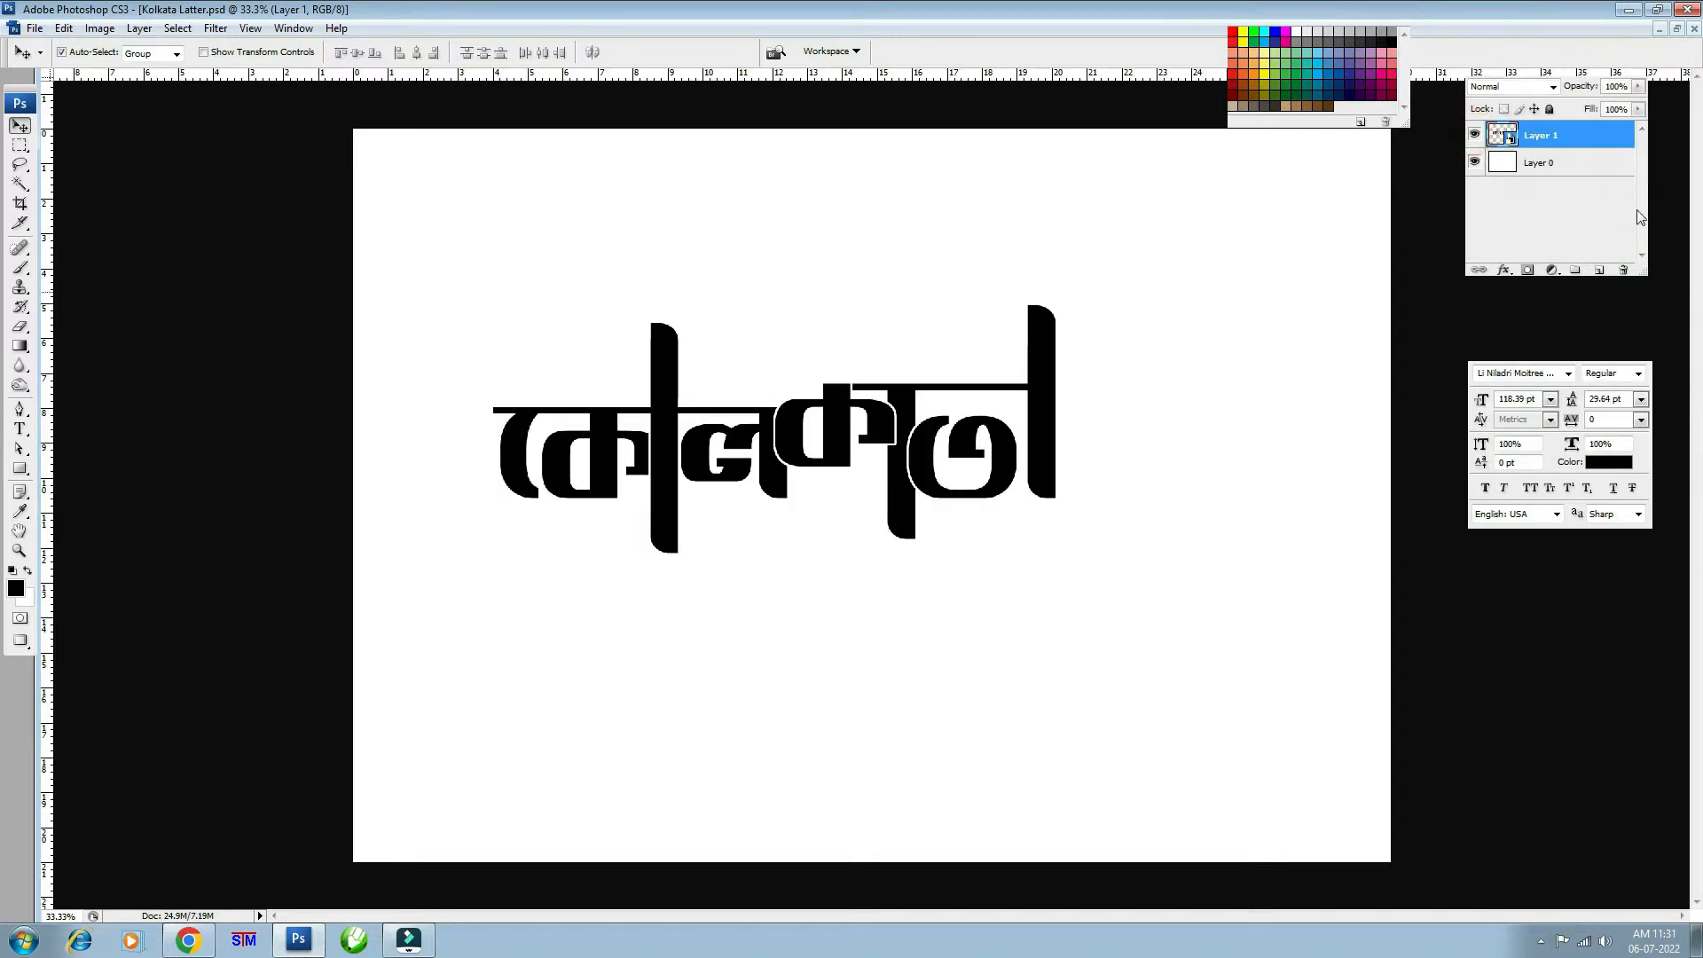
{"action": "double_click", "coordinate": [1503, 135]}
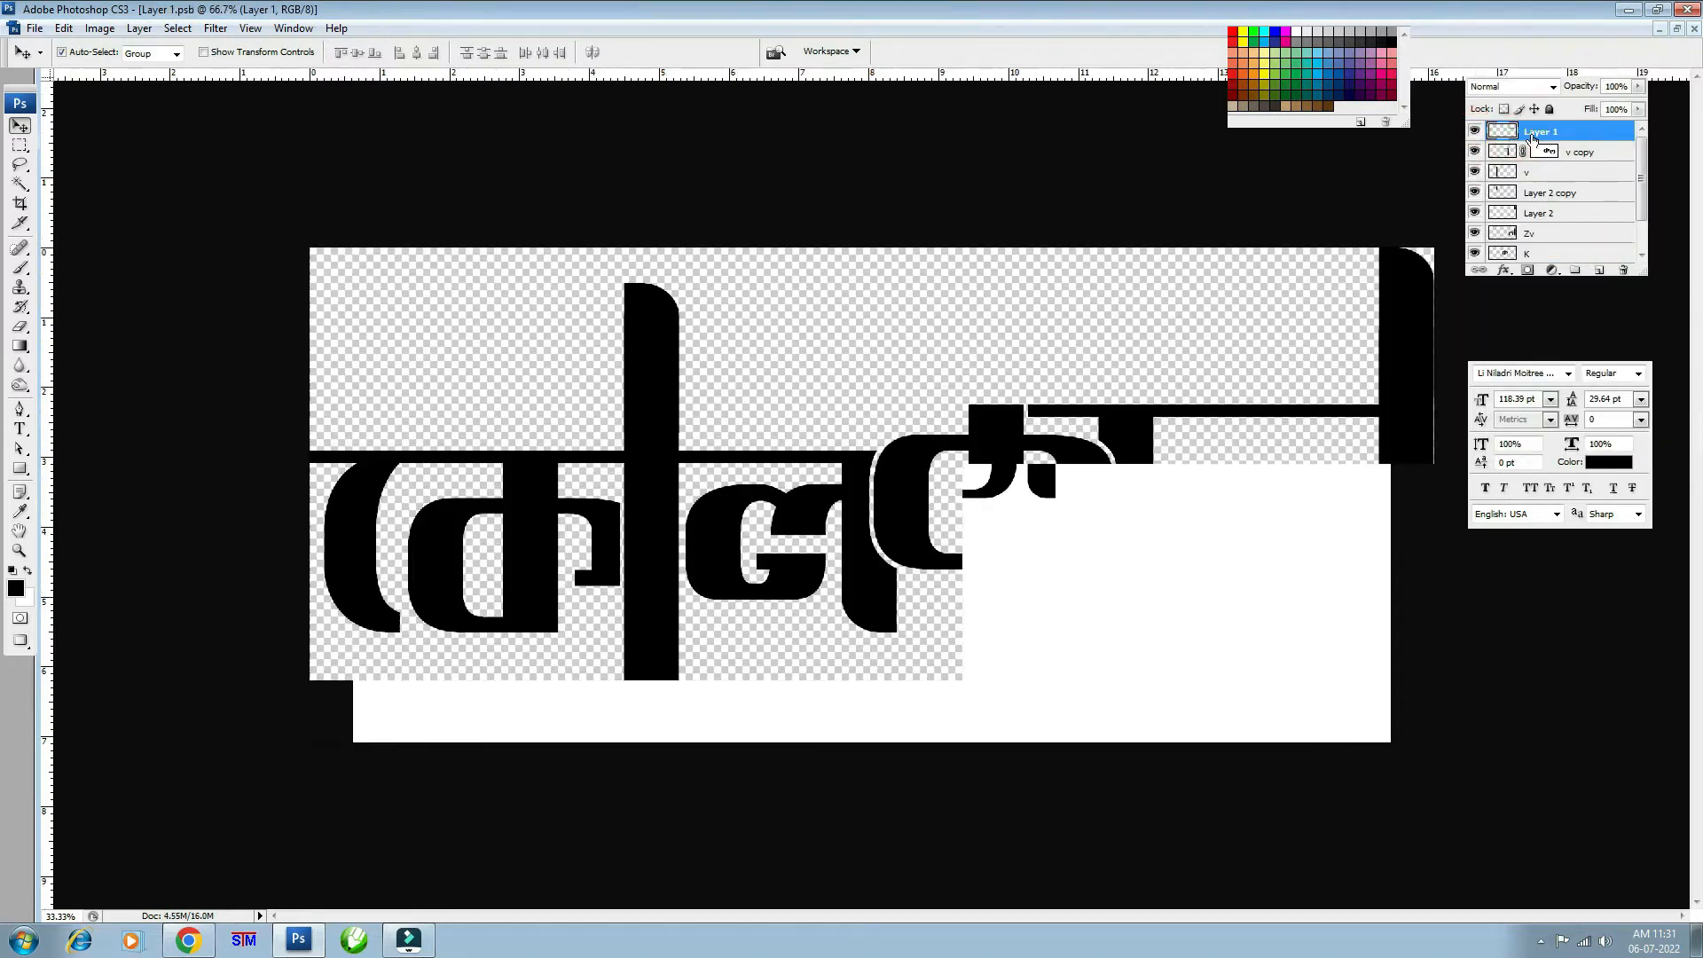
{"action": "left_click", "coordinate": [20, 429]}
{"action": "double_click", "coordinate": [396, 512]}
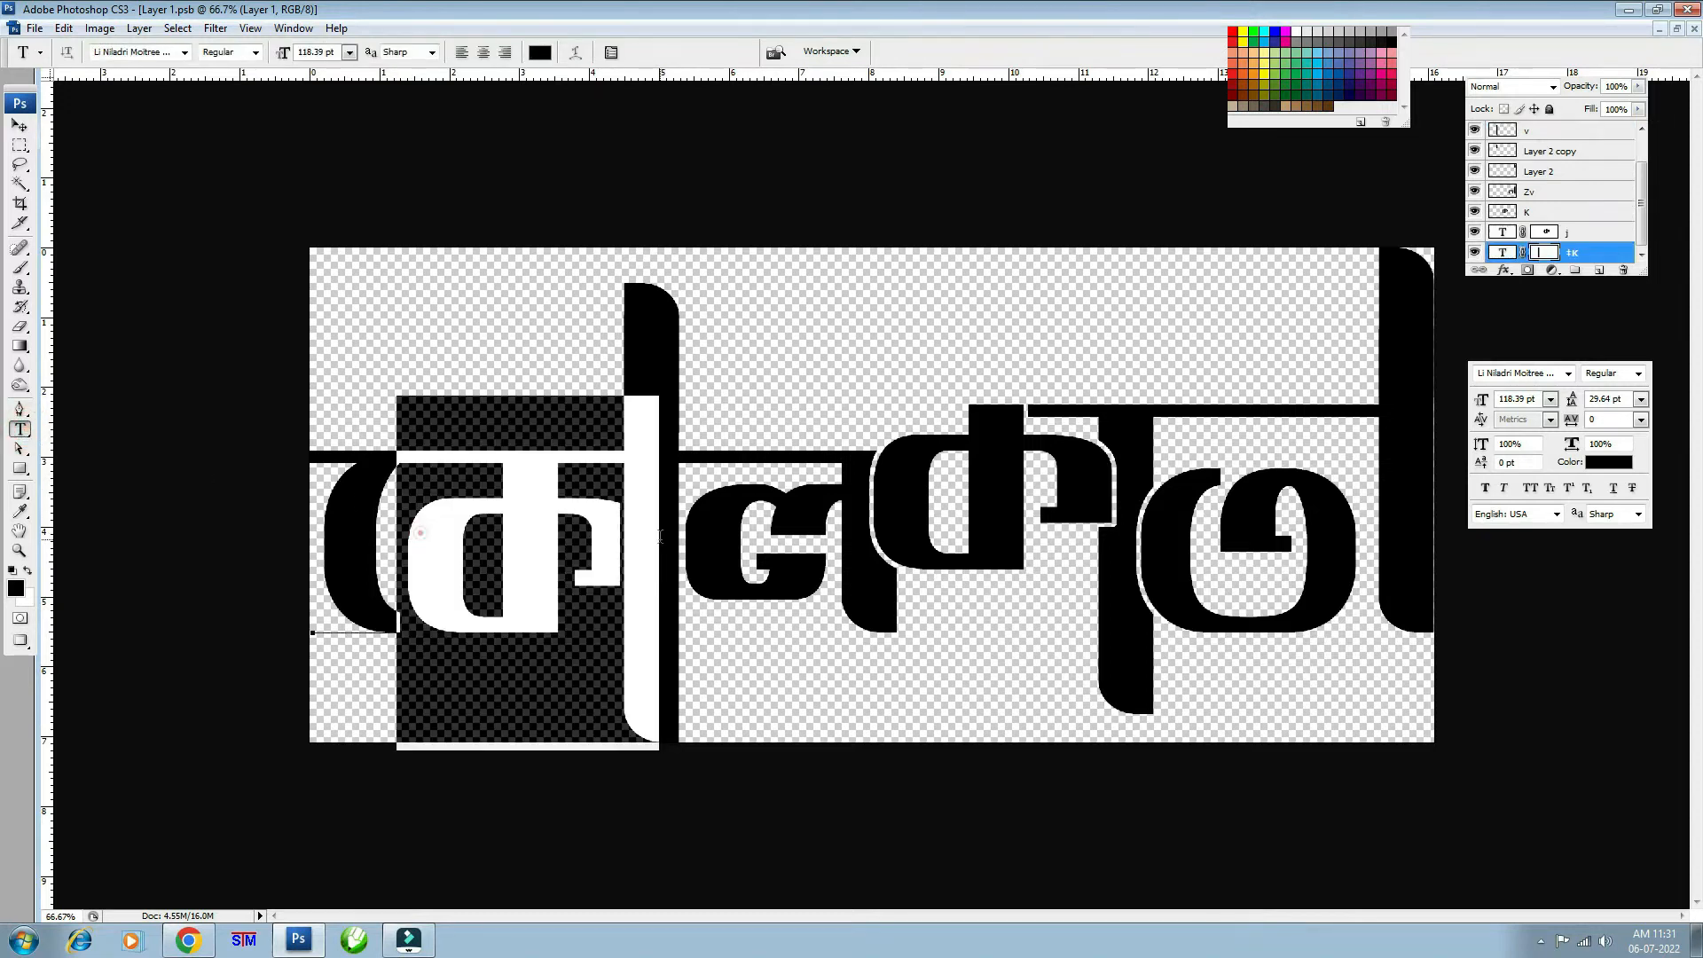
{"action": "type", "text": "0g"}
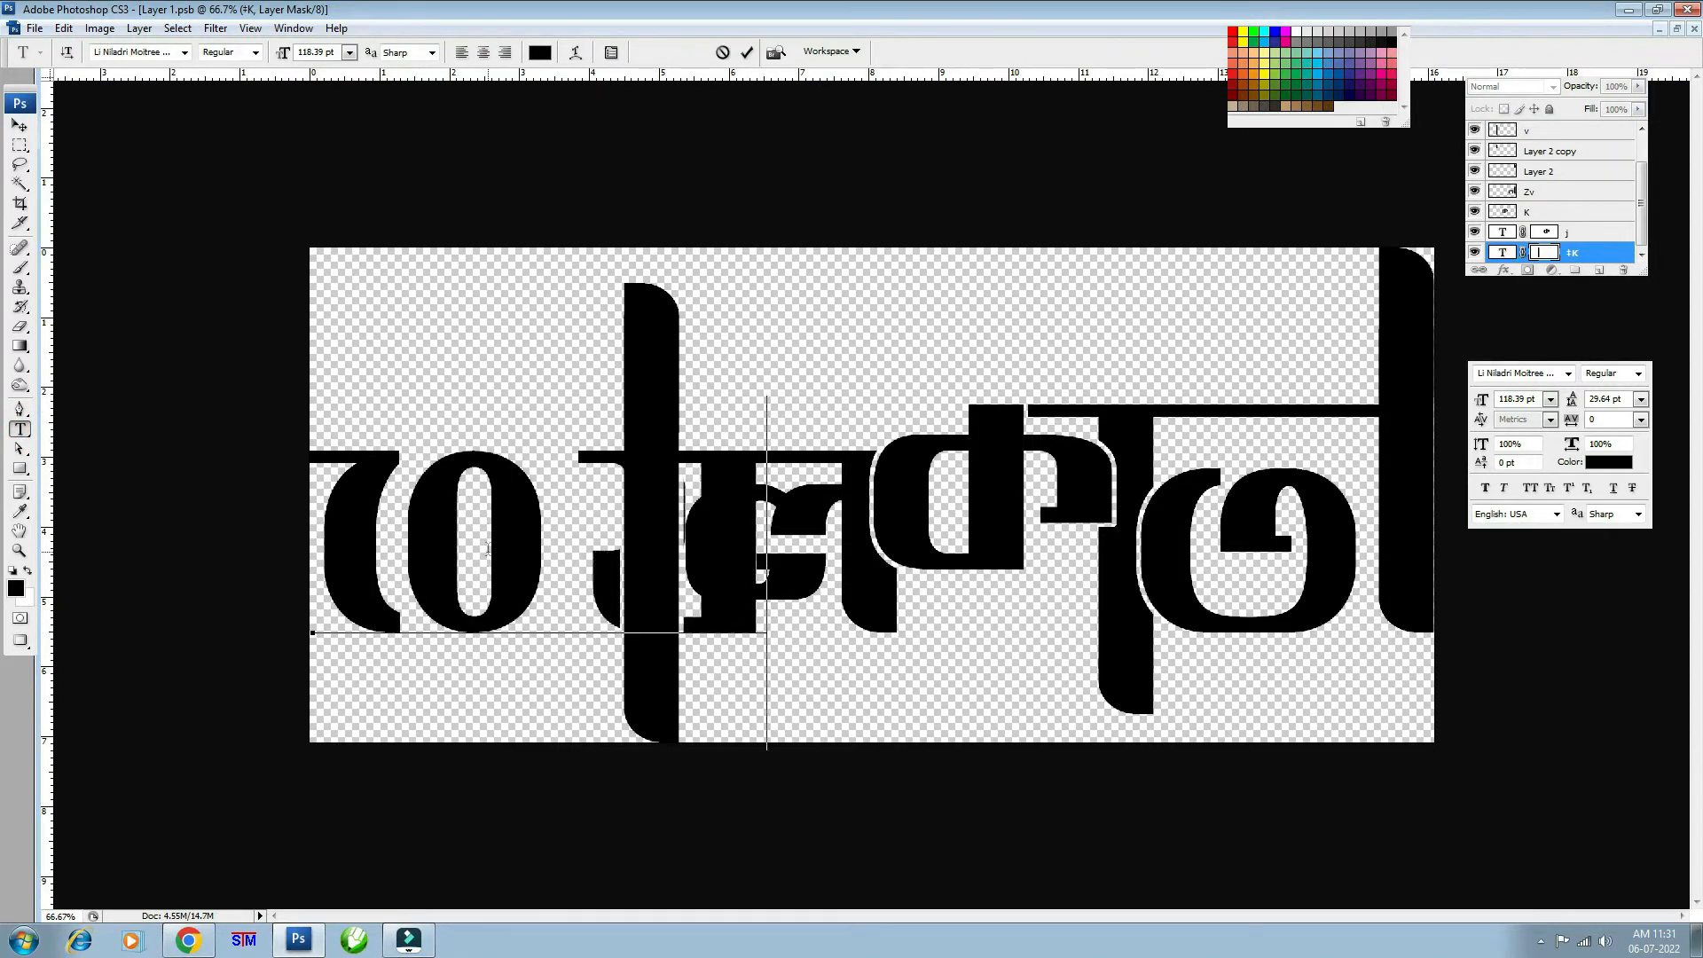
{"action": "type", "text": "0k"}
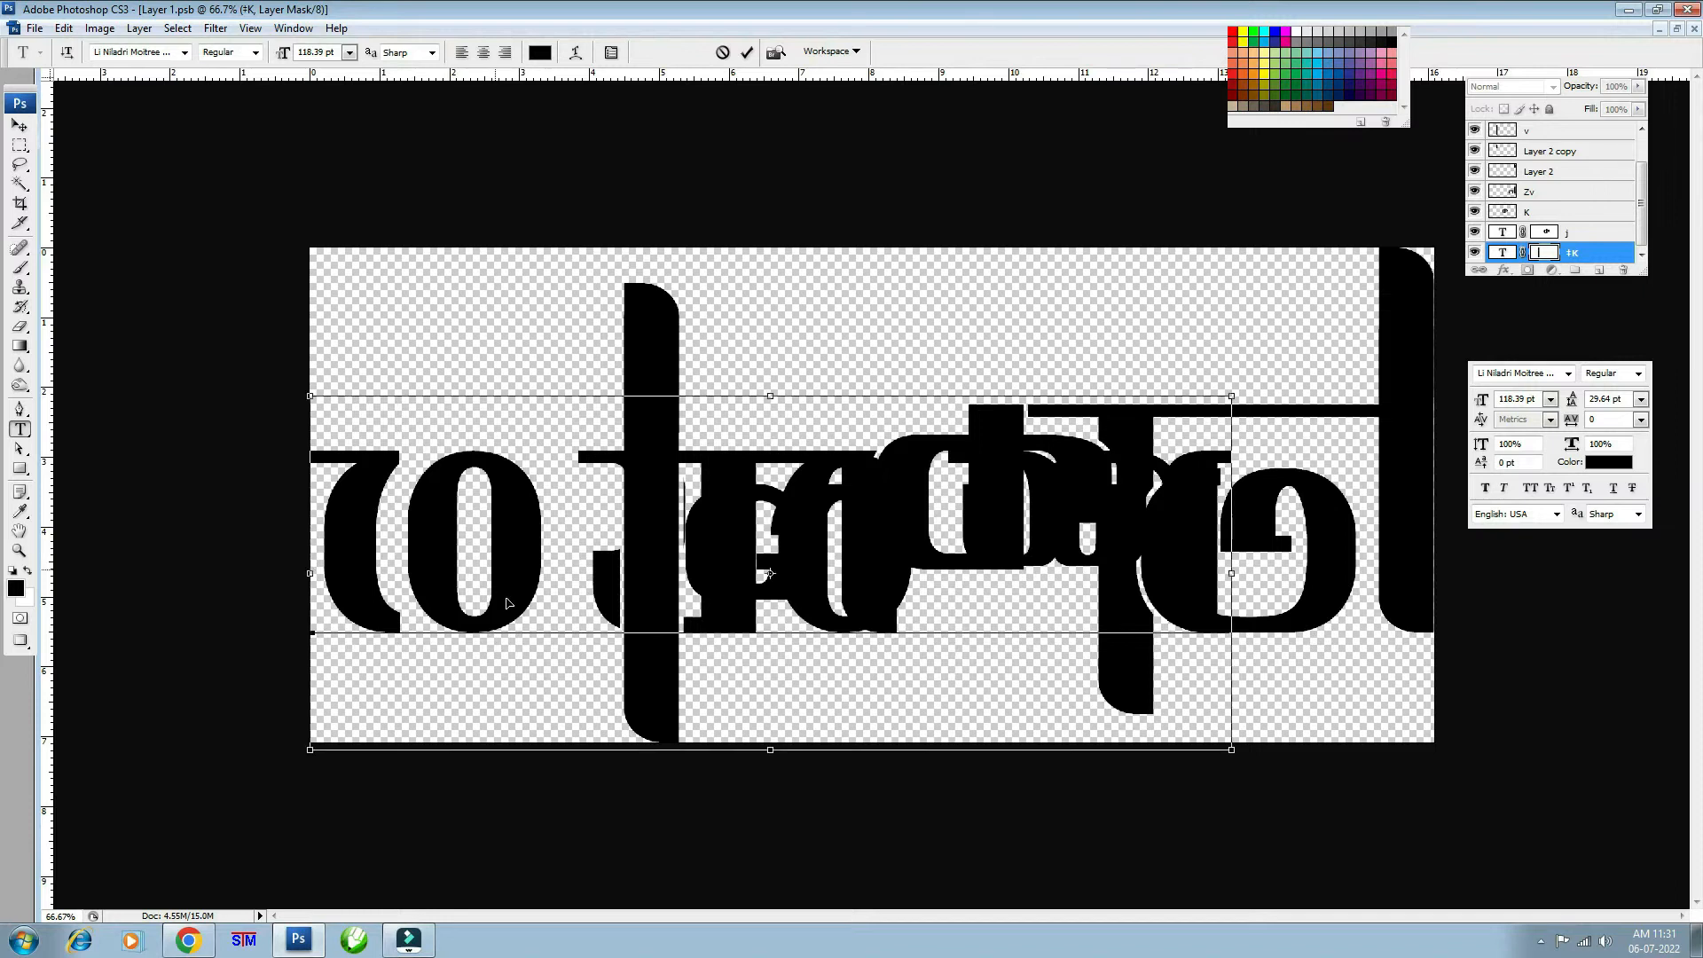
{"action": "key", "text": "ctrl+a"}
{"action": "left_click", "coordinate": [606, 616]}
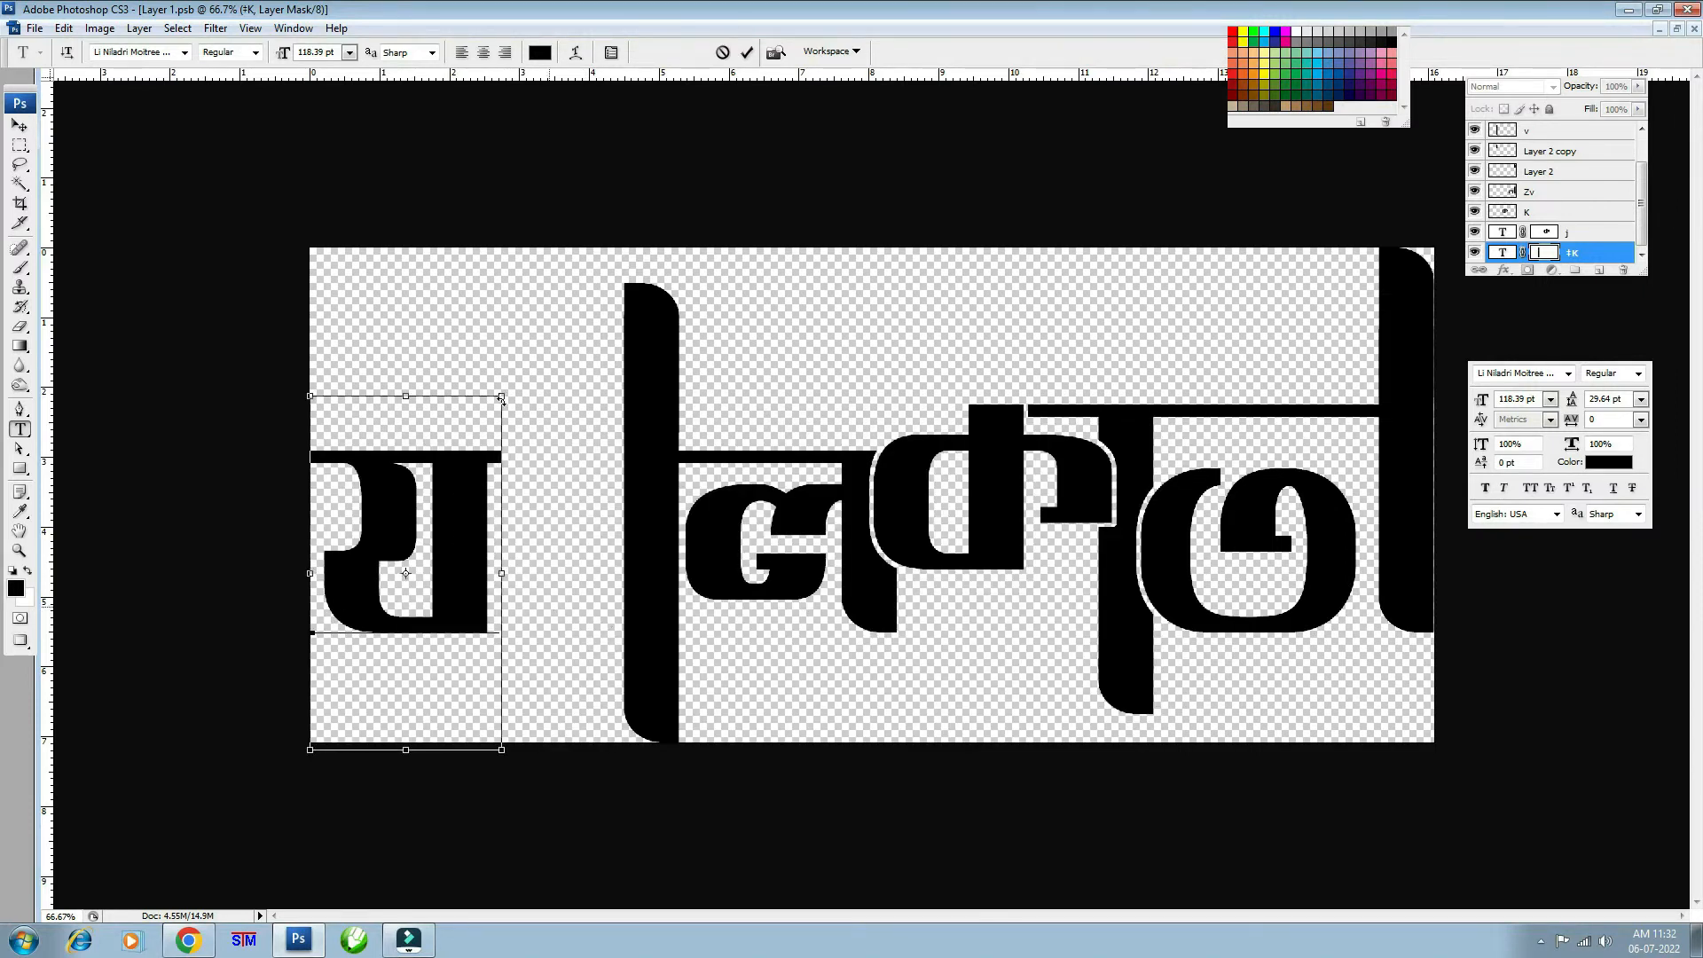
{"action": "left_click", "coordinate": [19, 127]}
{"action": "key", "text": "9"}
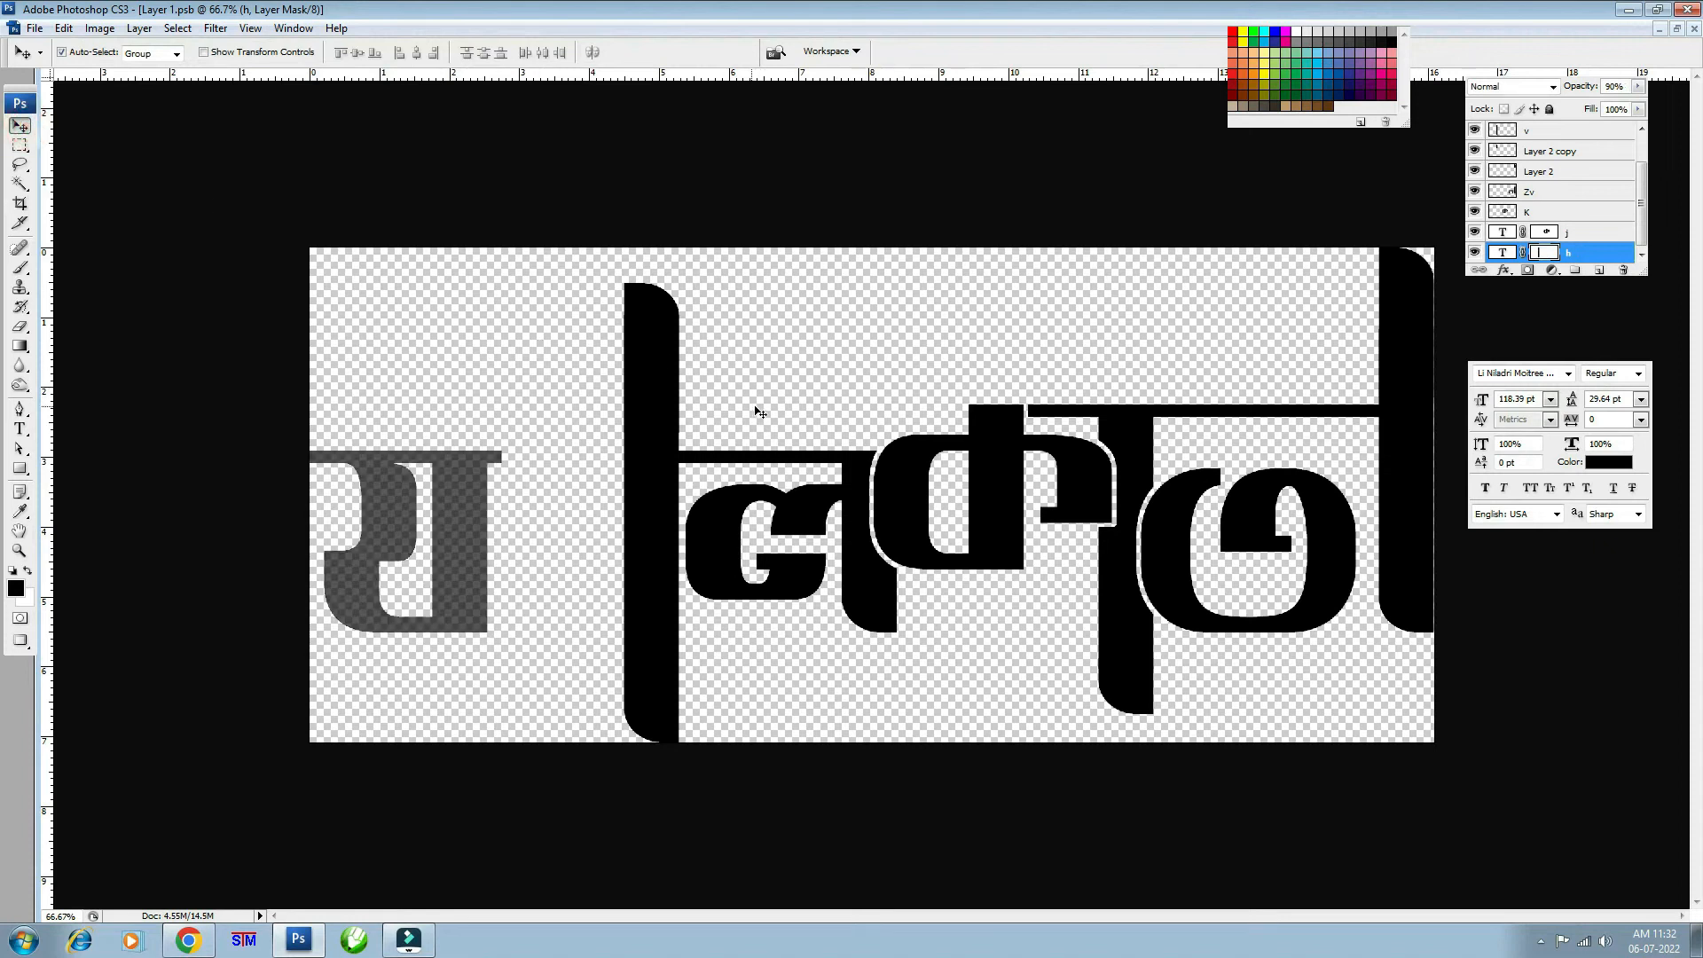
{"action": "key", "text": "0"}
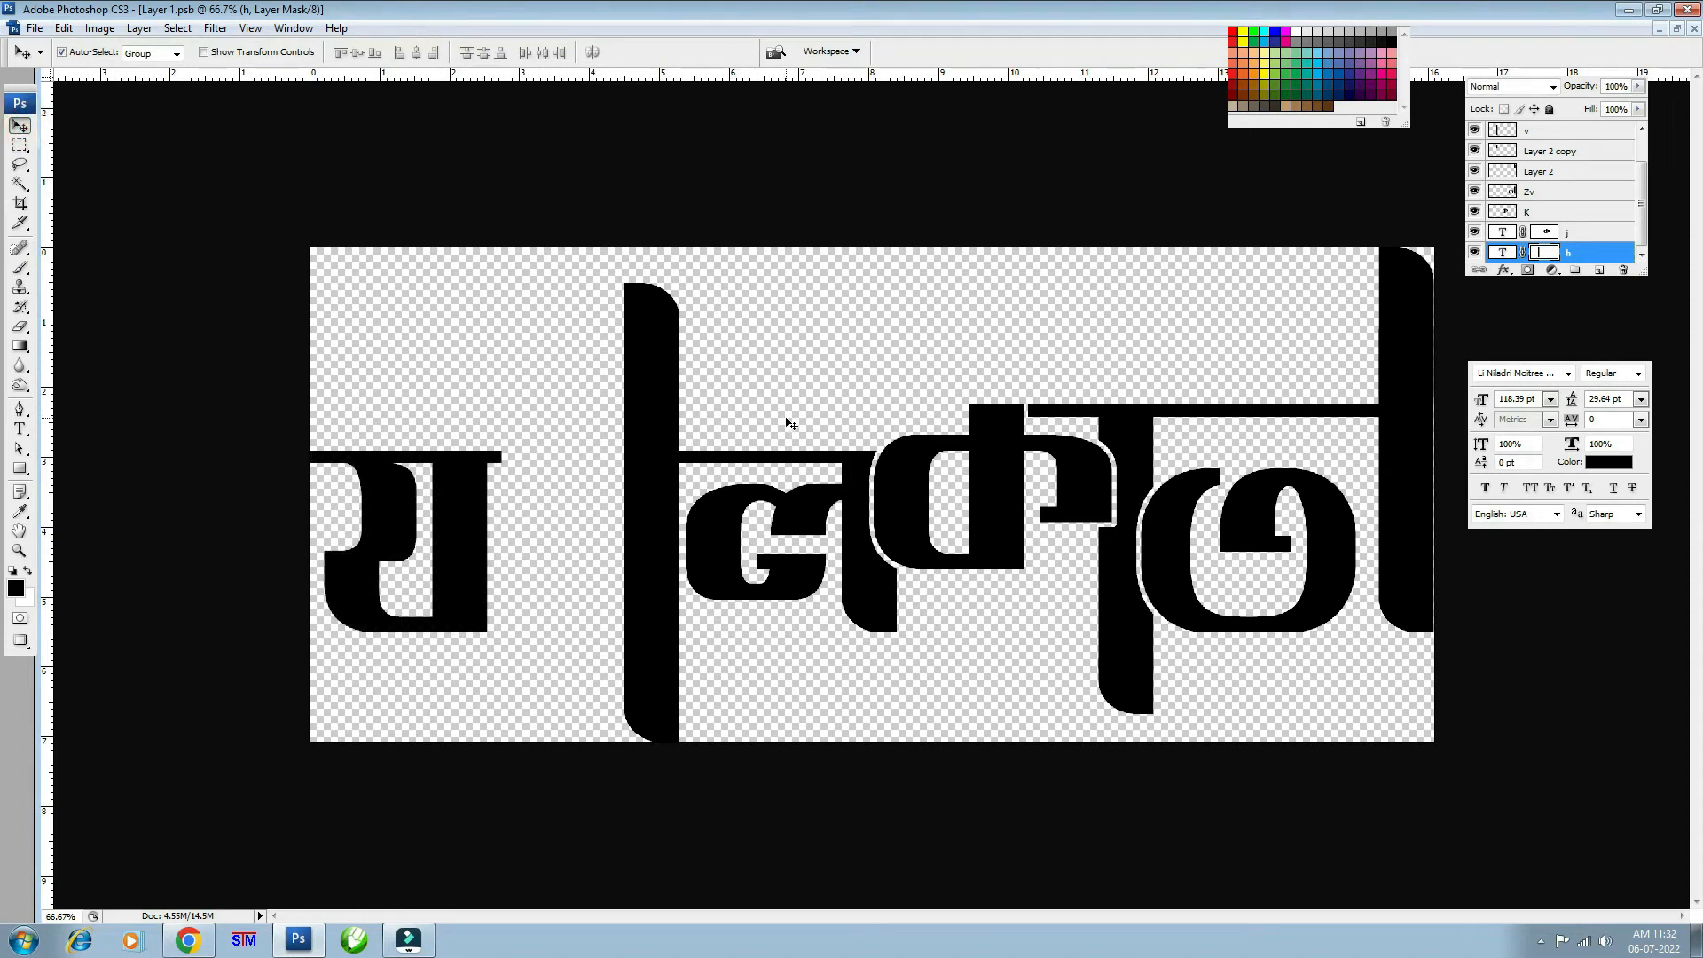
{"action": "left_click", "coordinate": [1694, 29]}
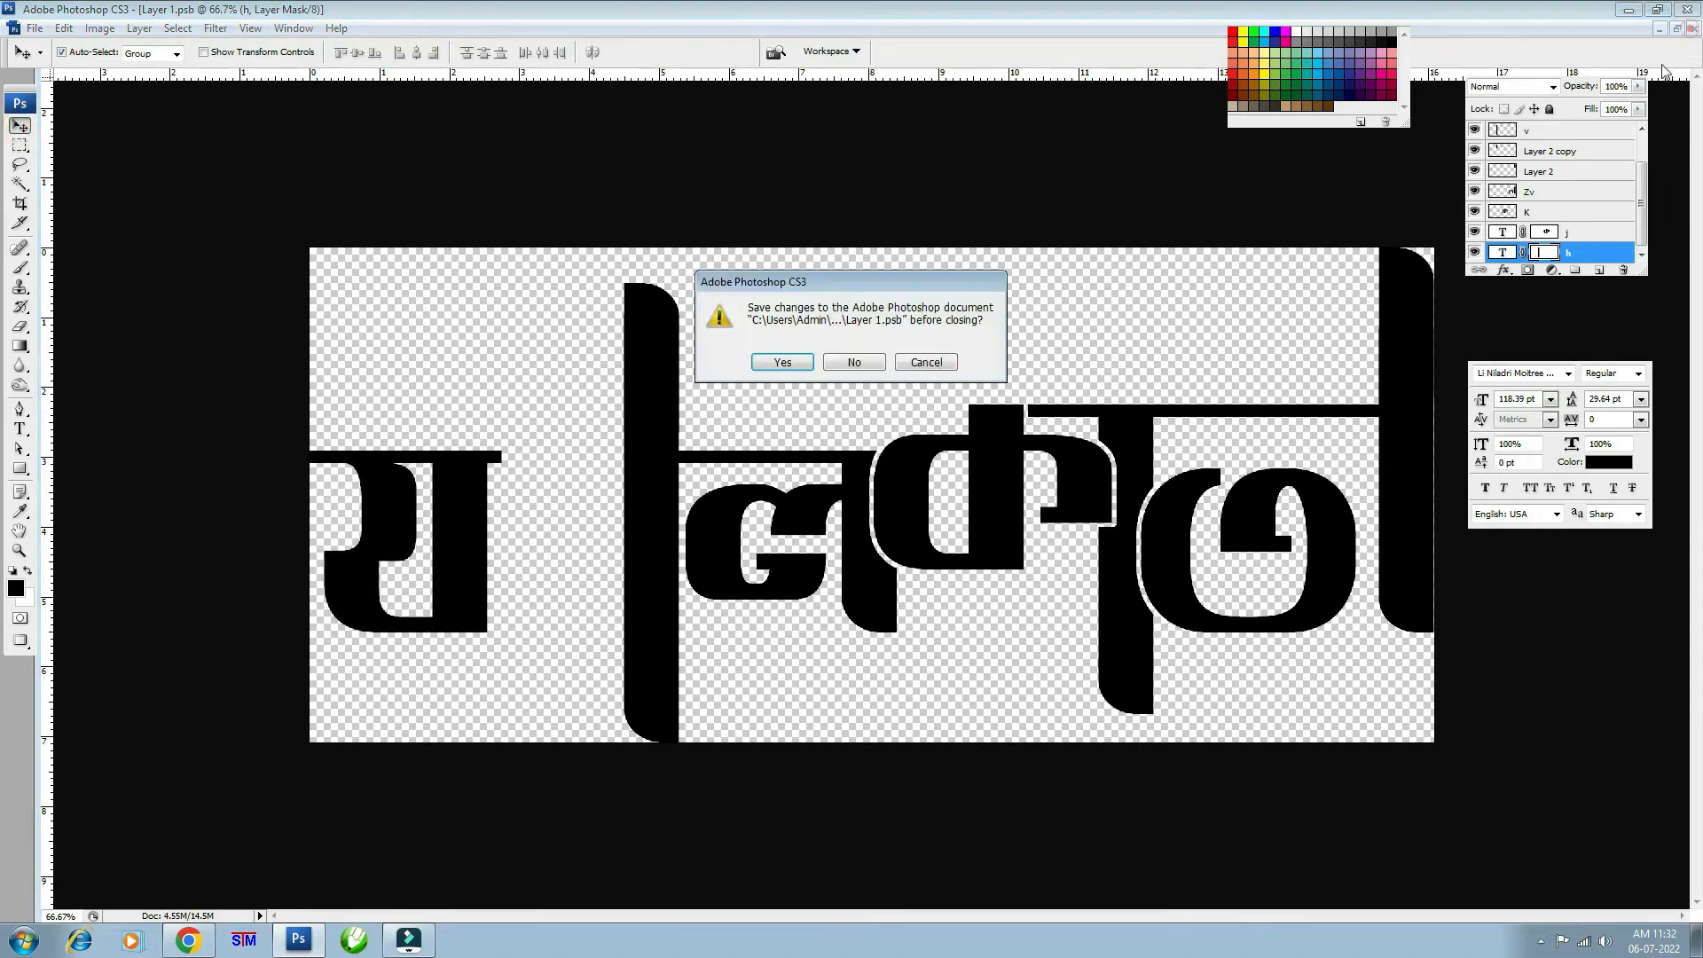
{"action": "left_click", "coordinate": [854, 363]}
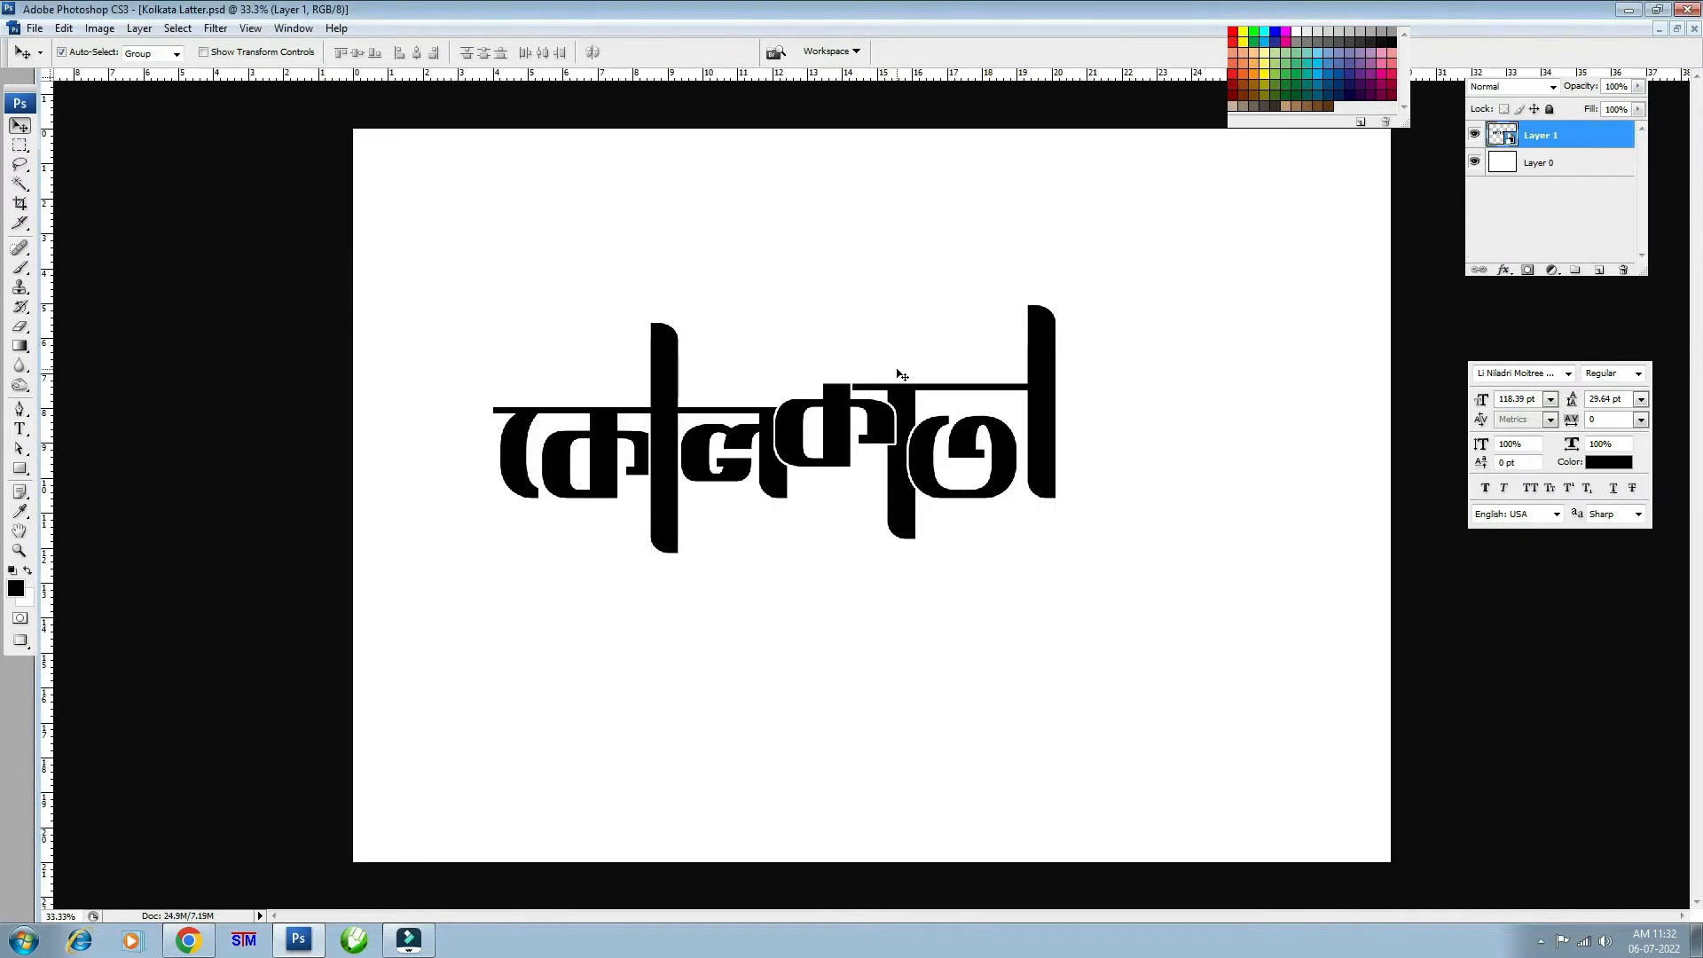
- Centre the lettering and scale it up to about 119% with Free Transform
{"action": "left_click_drag", "start_coordinate": [834, 392], "coordinate": [915, 455]}
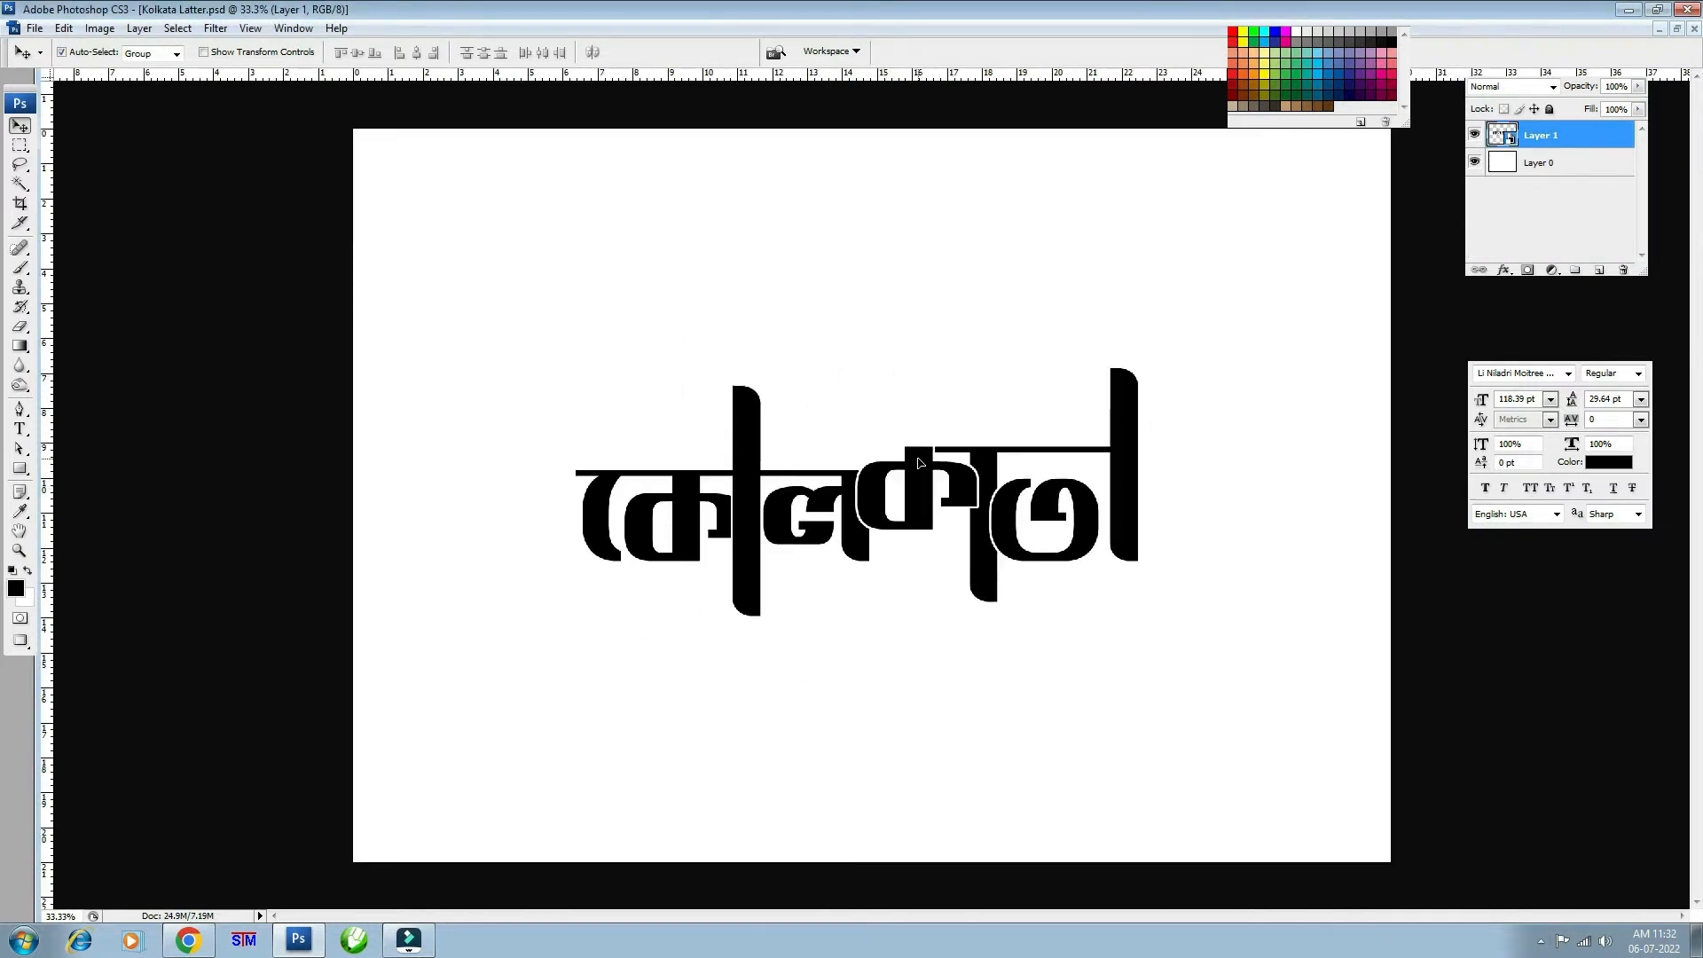
{"action": "key", "text": "ctrl+t"}
{"action": "left_click_drag", "start_coordinate": [1040, 450], "coordinate": [1022, 450]}
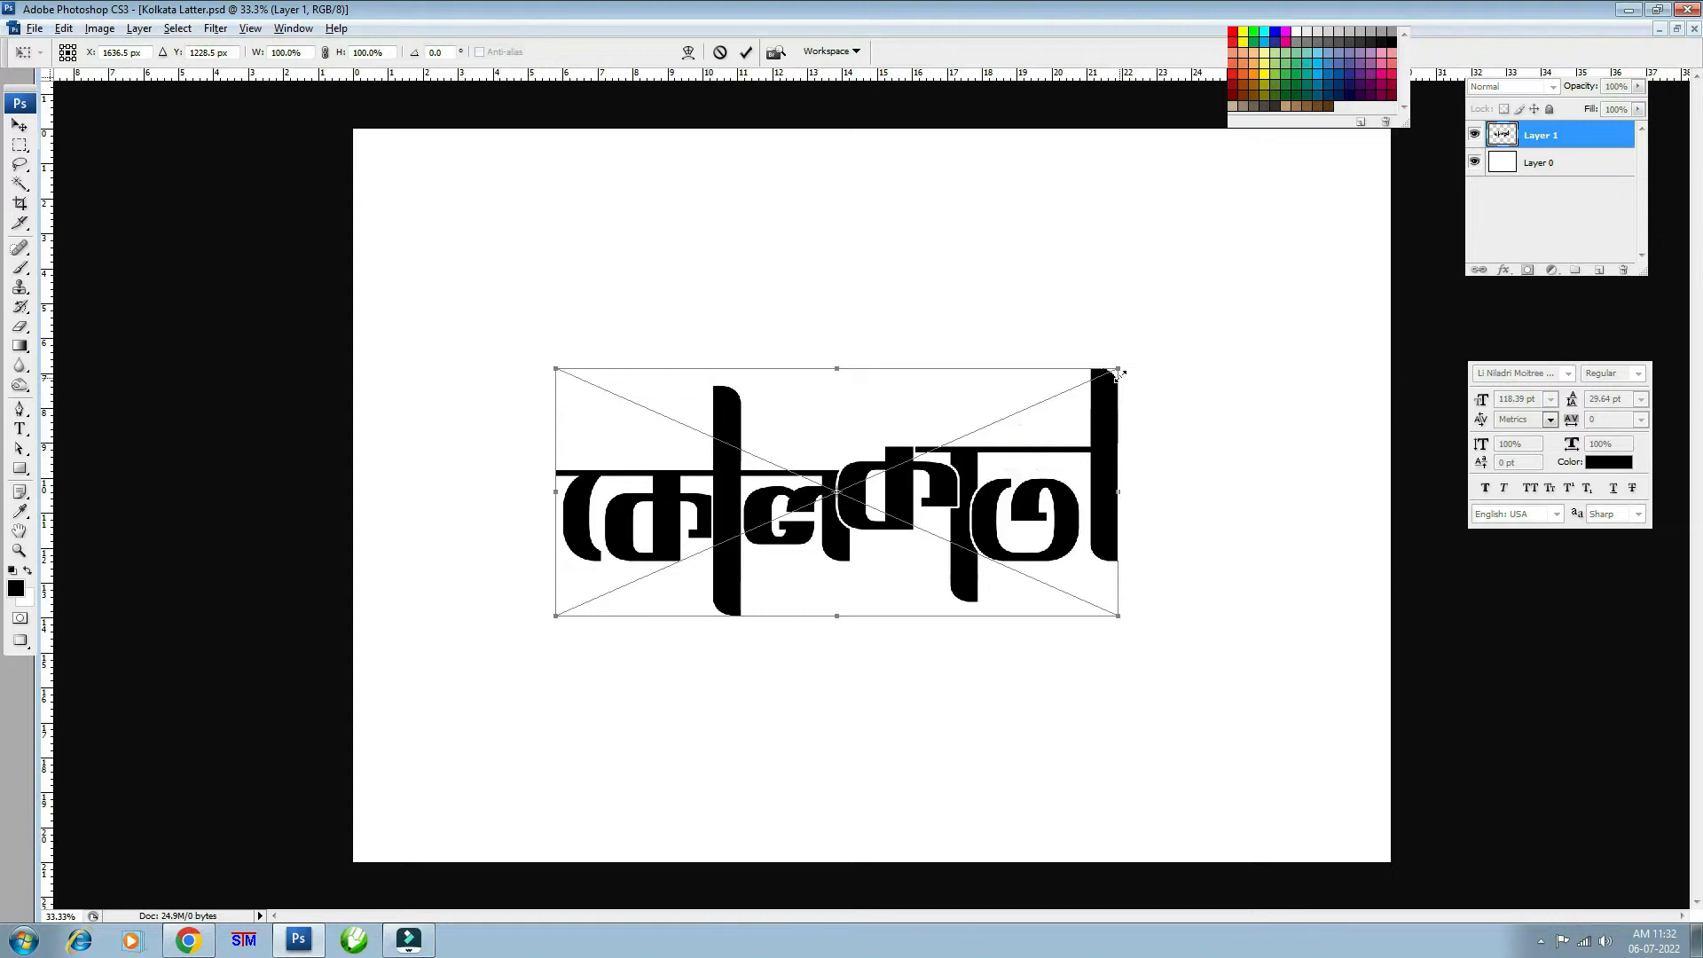
{"action": "left_click_drag", "start_coordinate": [1118, 369], "coordinate": [1171, 344]}
{"action": "key", "text": "Return"}
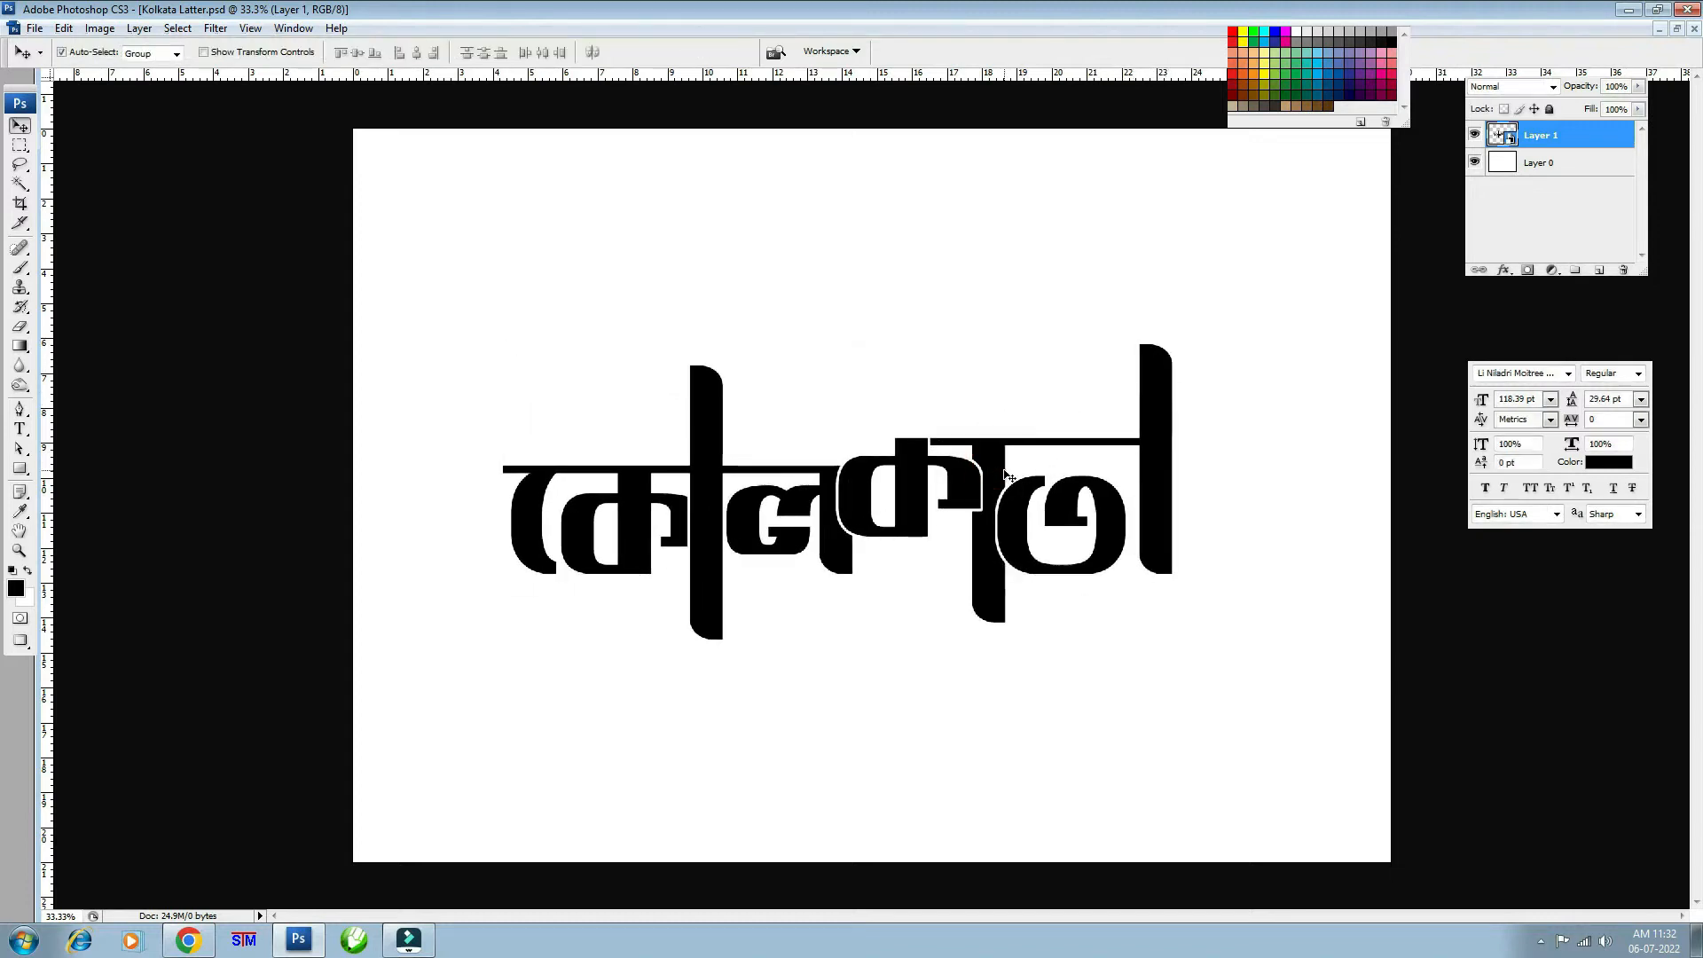
{"action": "key", "text": "l"}
{"action": "key", "text": "ctrl+plus"}
{"action": "left_click_drag", "start_coordinate": [925, 431], "coordinate": [922, 541]}
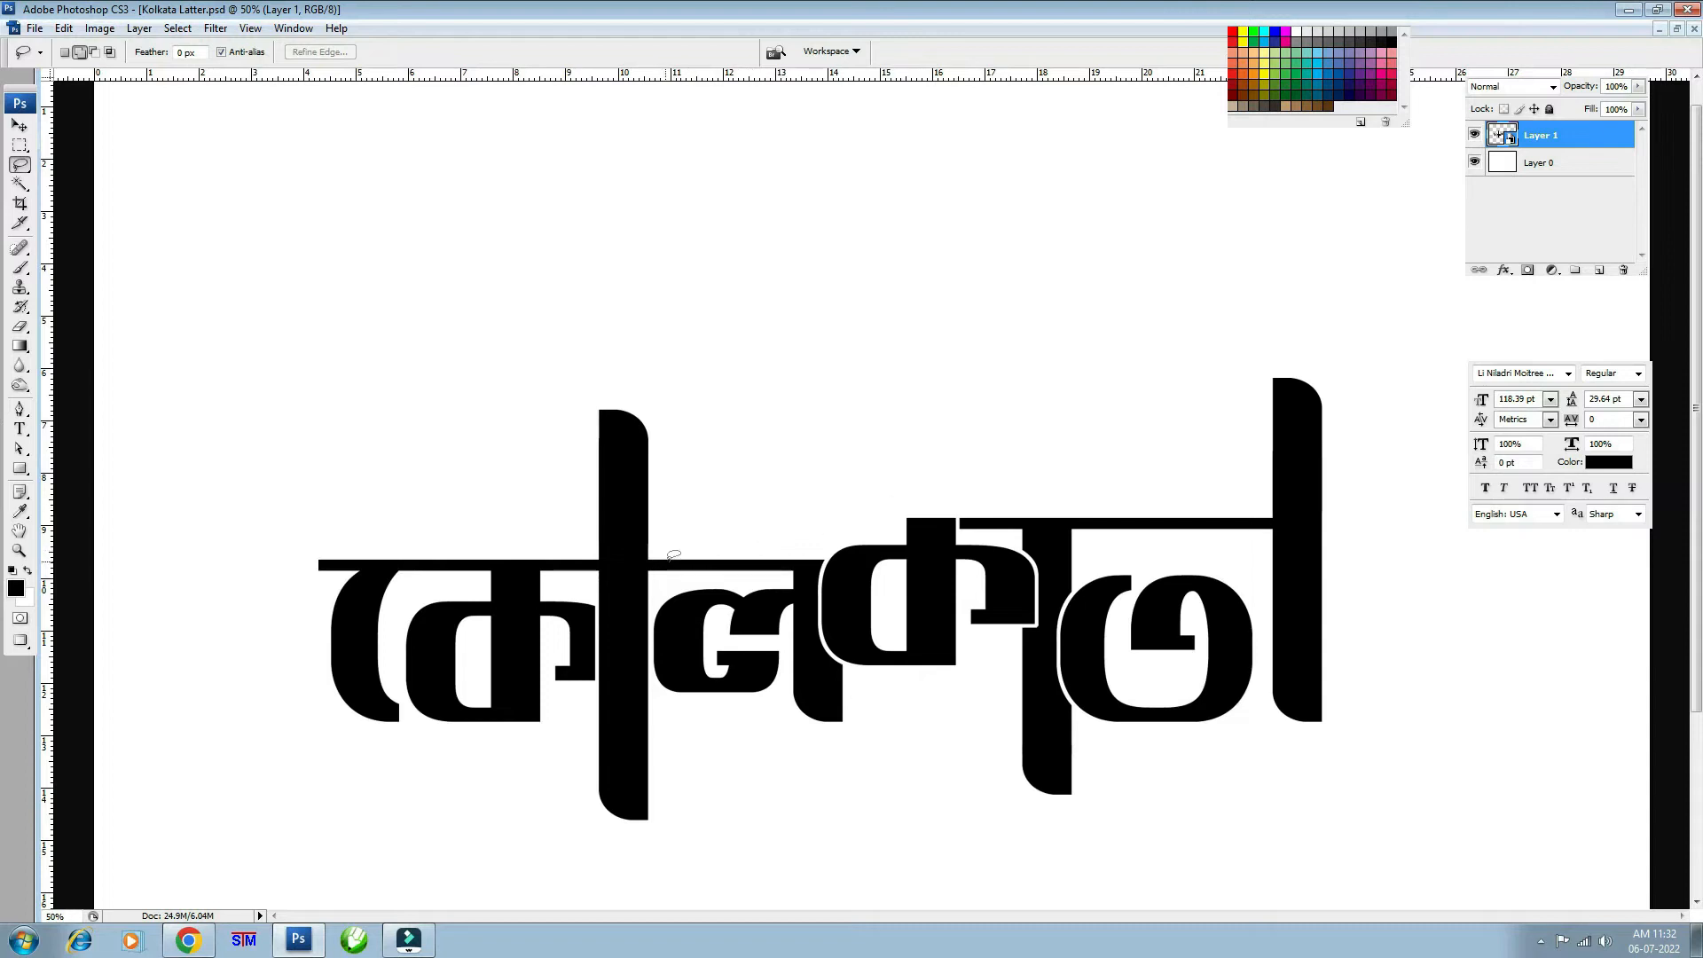
- Lasso the white gap above the letters inside the smart object's contents
{"action": "left_click_drag", "start_coordinate": [667, 561], "coordinate": [690, 505]}
{"action": "mouse_move", "coordinate": [784, 448]}
{"action": "left_mouse_down"}
{"action": "mouse_move", "coordinate": [949, 255]}
{"action": "mouse_move", "coordinate": [1018, 346]}
{"action": "mouse_move", "coordinate": [1063, 367]}
{"action": "mouse_move", "coordinate": [1123, 461]}
{"action": "mouse_move", "coordinate": [1193, 504]}
{"action": "mouse_move", "coordinate": [1169, 519]}
{"action": "mouse_move", "coordinate": [987, 514]}
{"action": "mouse_move", "coordinate": [913, 550]}
{"action": "left_mouse_up"}
{"action": "key", "text": "ctrl+d"}
{"action": "key", "text": "ctrl+plus"}
{"action": "key", "text": "ctrl+plus"}
{"action": "key", "text": "ctrl+plus"}
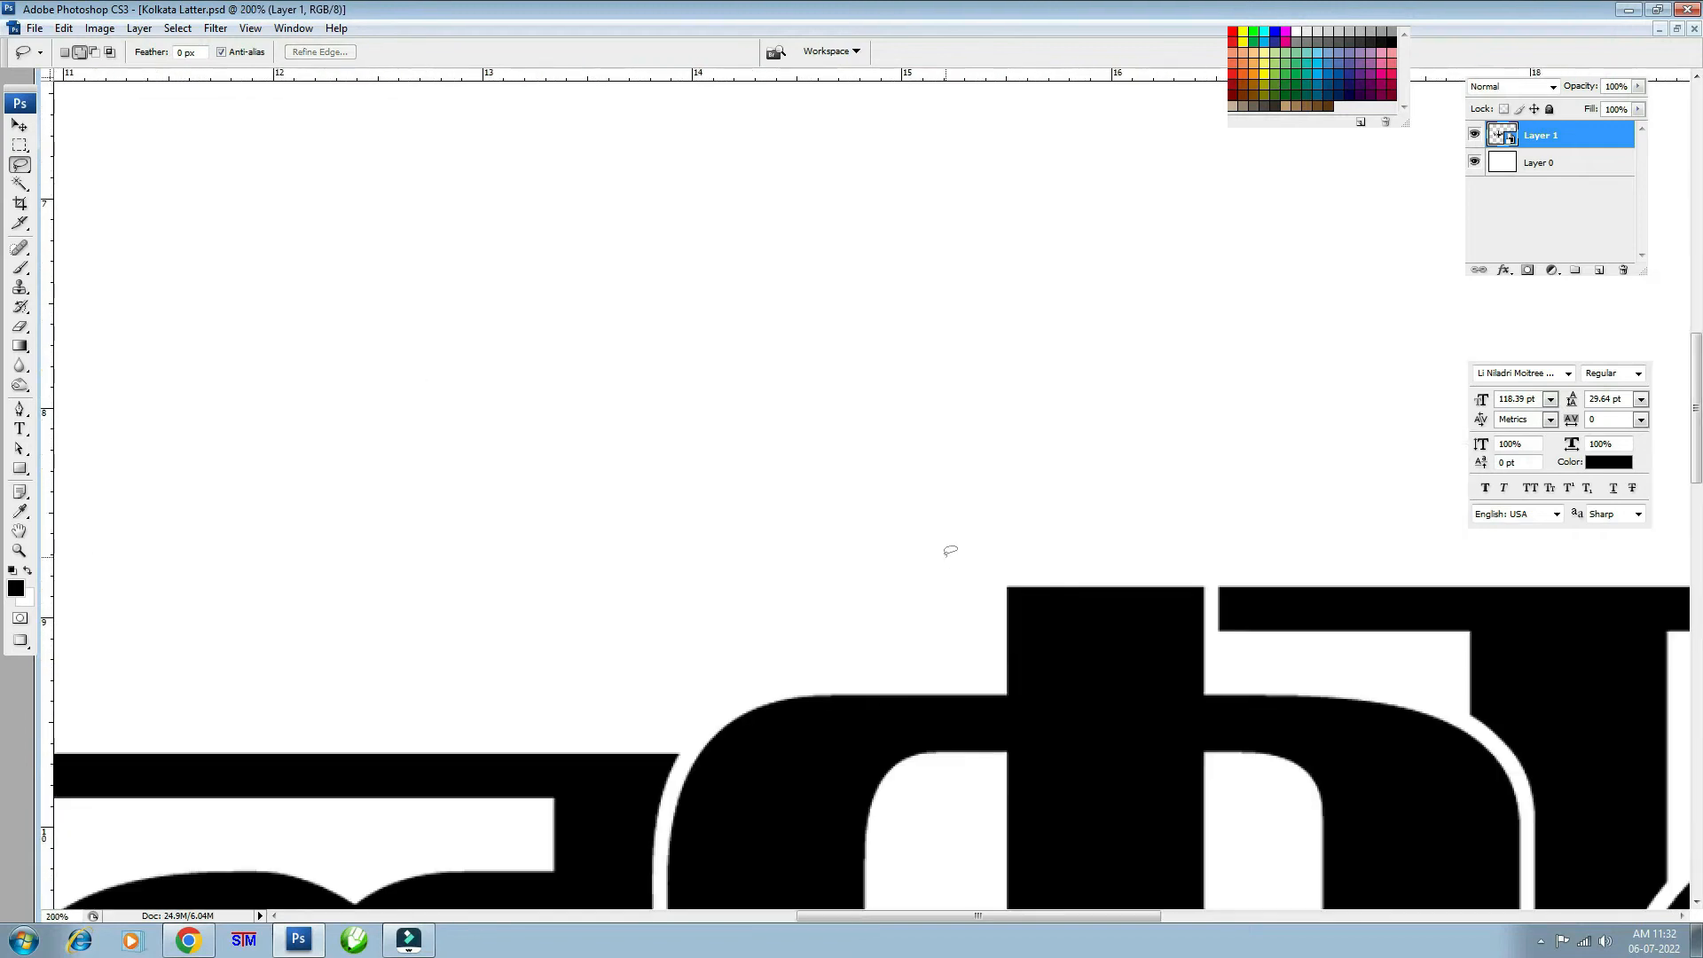
{"action": "left_click_drag", "start_coordinate": [1347, 603], "coordinate": [743, 376]}
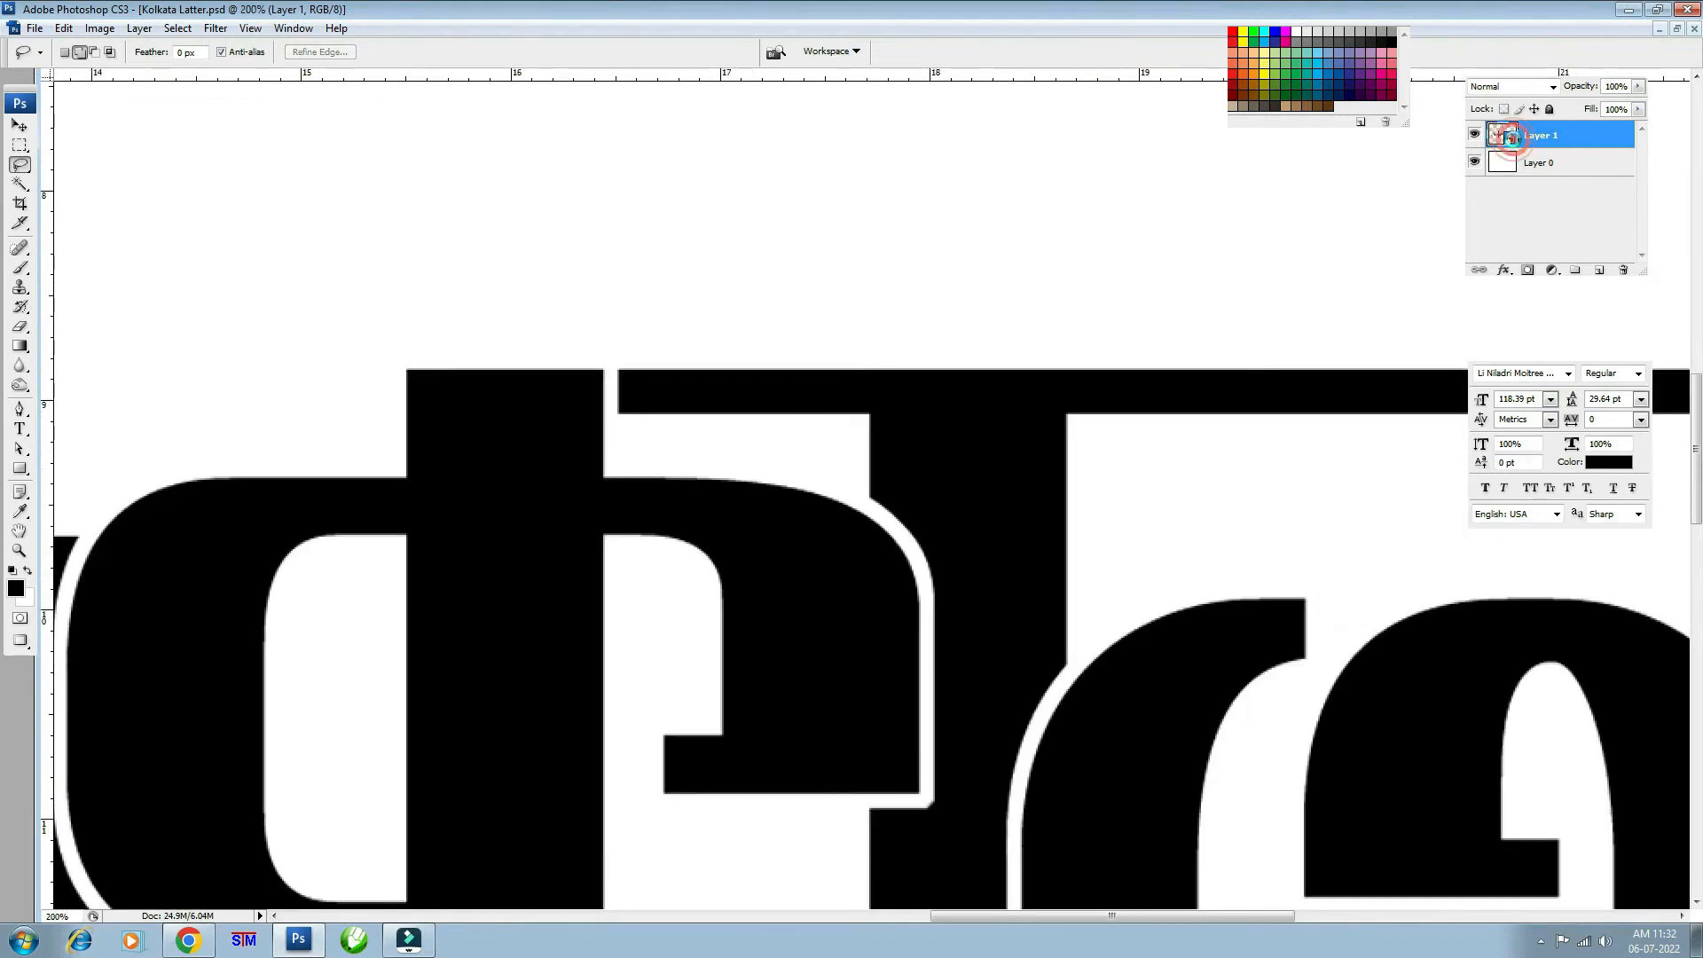
{"action": "double_click", "coordinate": [1501, 135]}
{"action": "key", "text": "ctrl+plus"}
{"action": "key", "text": "ctrl+plus"}
{"action": "key", "text": "ctrl+plus"}
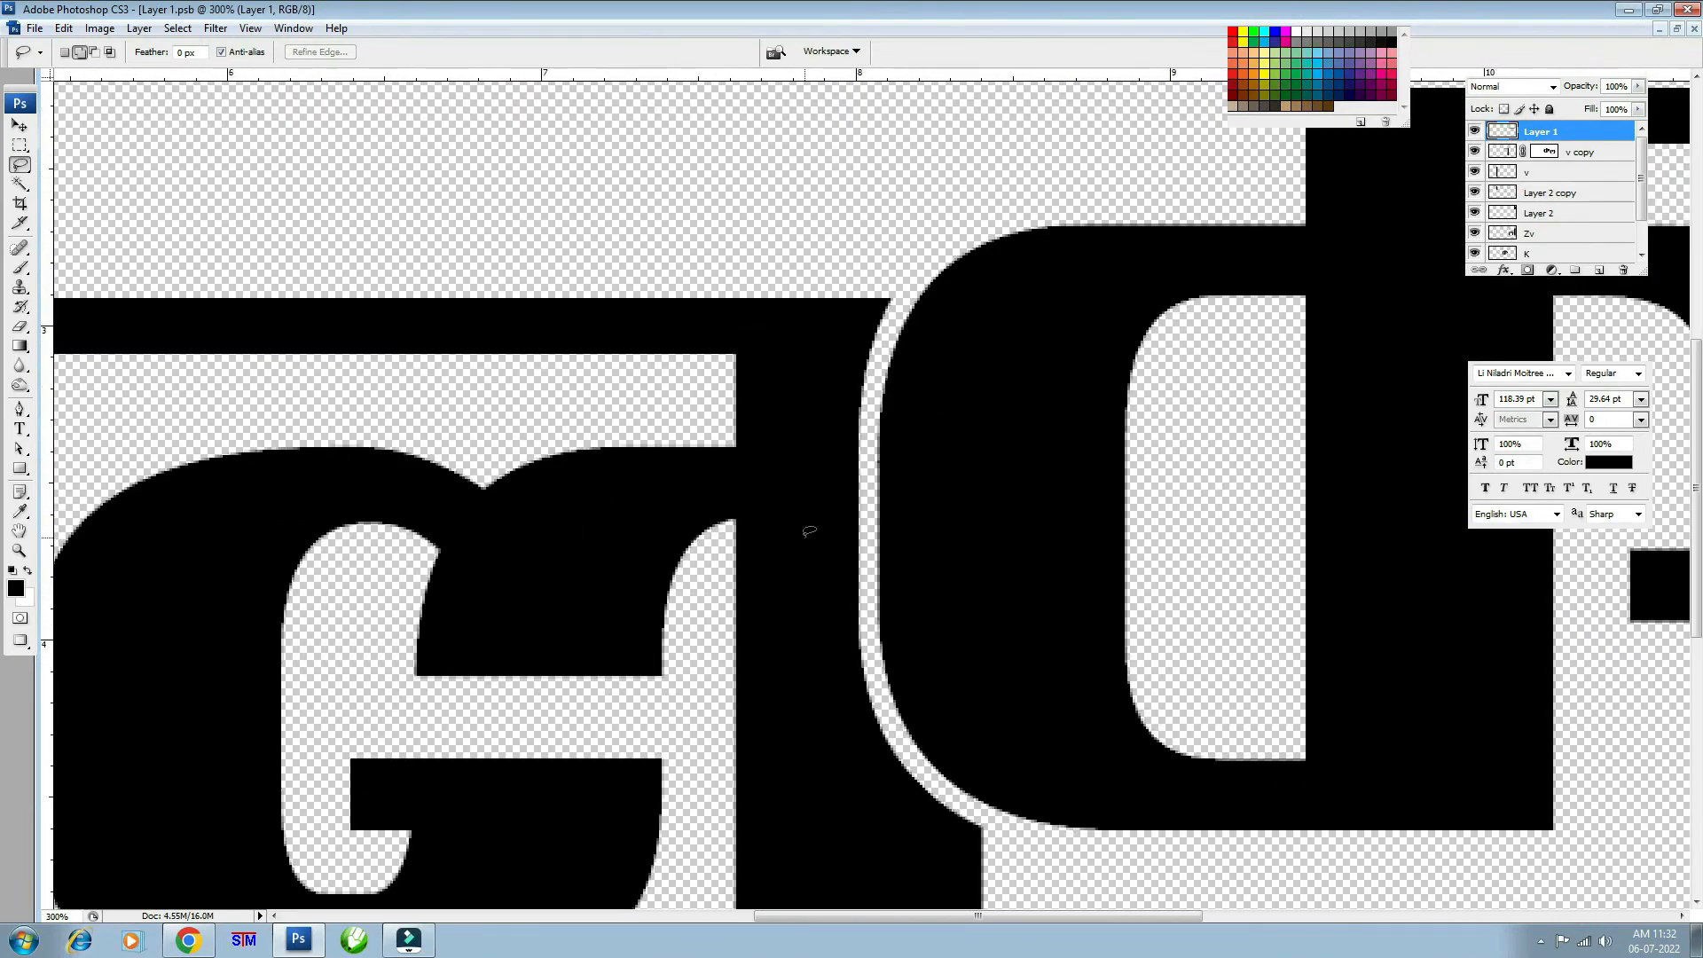
{"action": "mouse_move", "coordinate": [1000, 487]}
{"action": "left_mouse_down"}
{"action": "mouse_move", "coordinate": [785, 602]}
{"action": "mouse_move", "coordinate": [785, 441]}
{"action": "mouse_move", "coordinate": [664, 479]}
{"action": "mouse_move", "coordinate": [754, 565]}
{"action": "mouse_move", "coordinate": [776, 559]}
{"action": "left_mouse_up"}
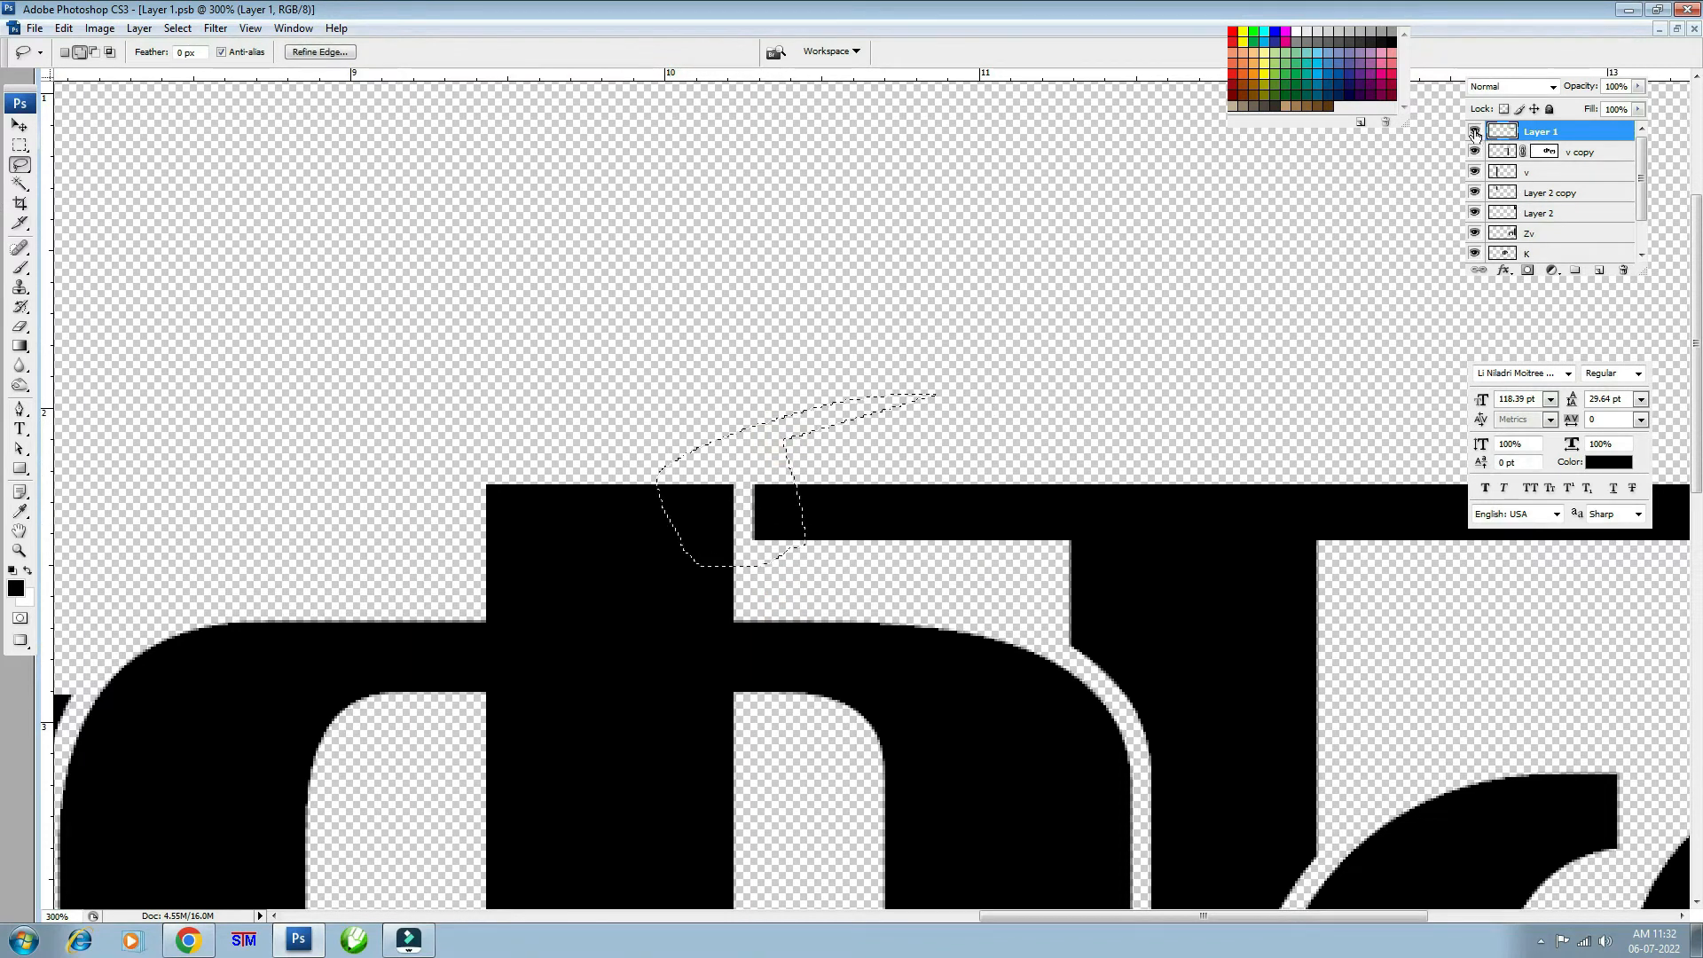
- Fill the gap on v copy's mask, then close Layer 1.psb, saving changes
{"action": "left_click", "coordinate": [1474, 133]}
{"action": "left_click", "coordinate": [1474, 133]}
{"action": "key", "text": "v"}
{"action": "left_click", "coordinate": [1090, 516]}
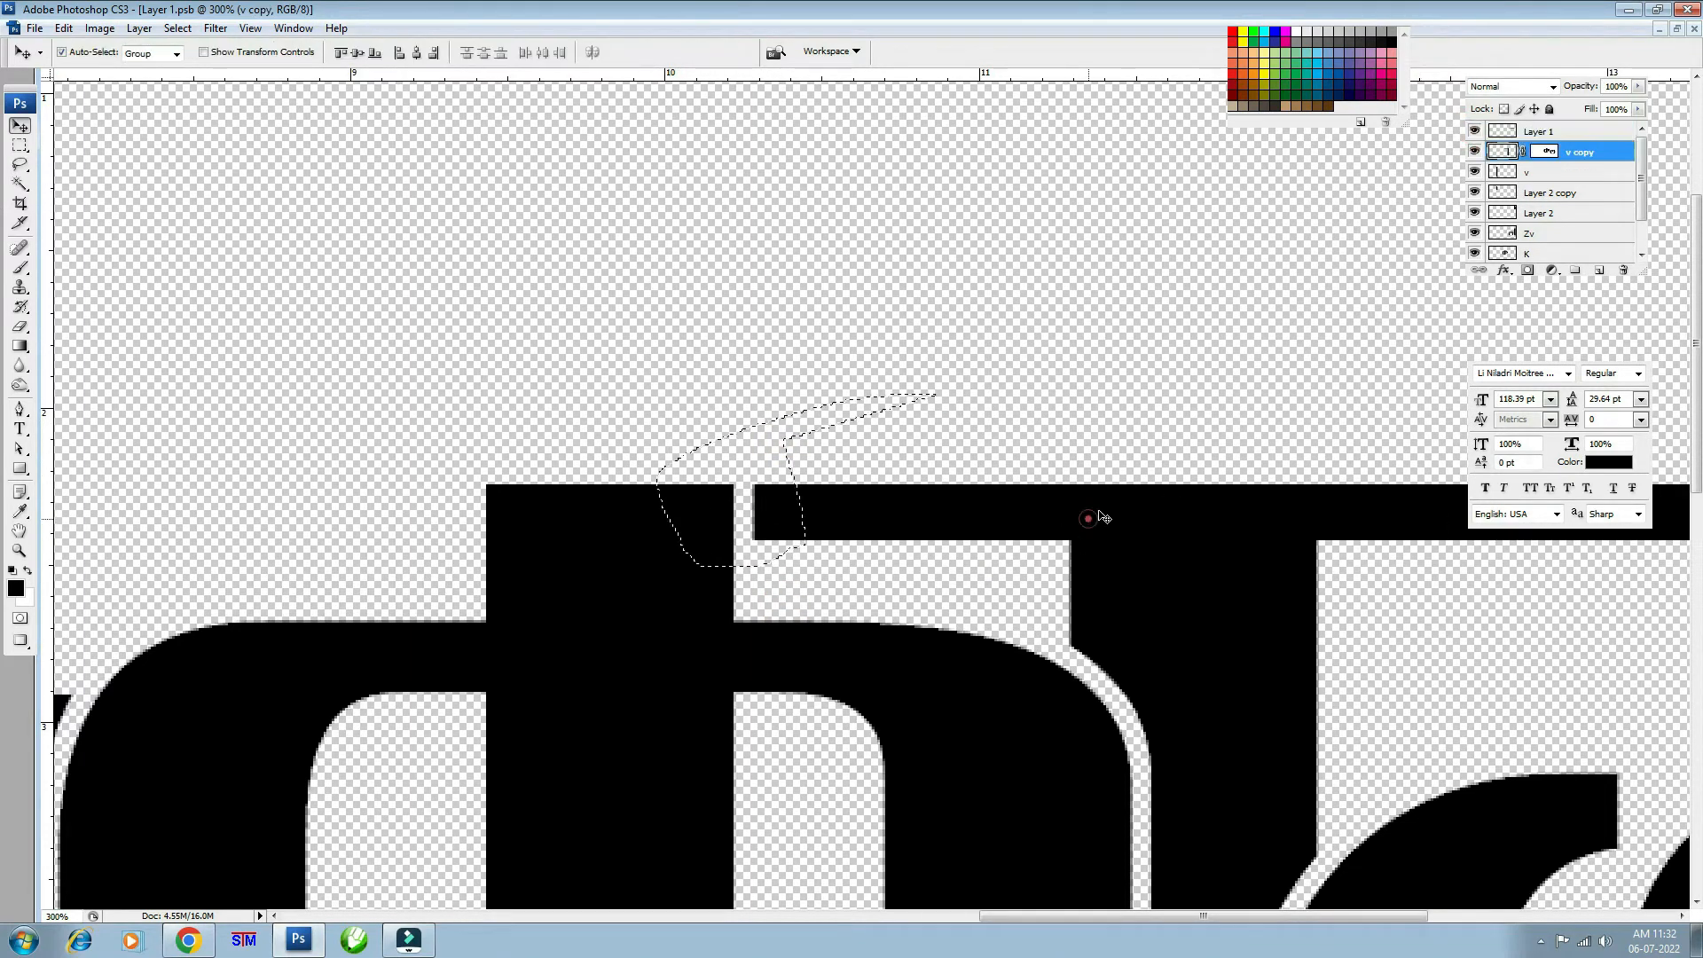
{"action": "left_click", "coordinate": [1475, 151]}
{"action": "left_click", "coordinate": [1475, 151]}
{"action": "left_click", "coordinate": [1544, 153]}
{"action": "key", "text": "Delete"}
{"action": "key", "text": "ctrl+d"}
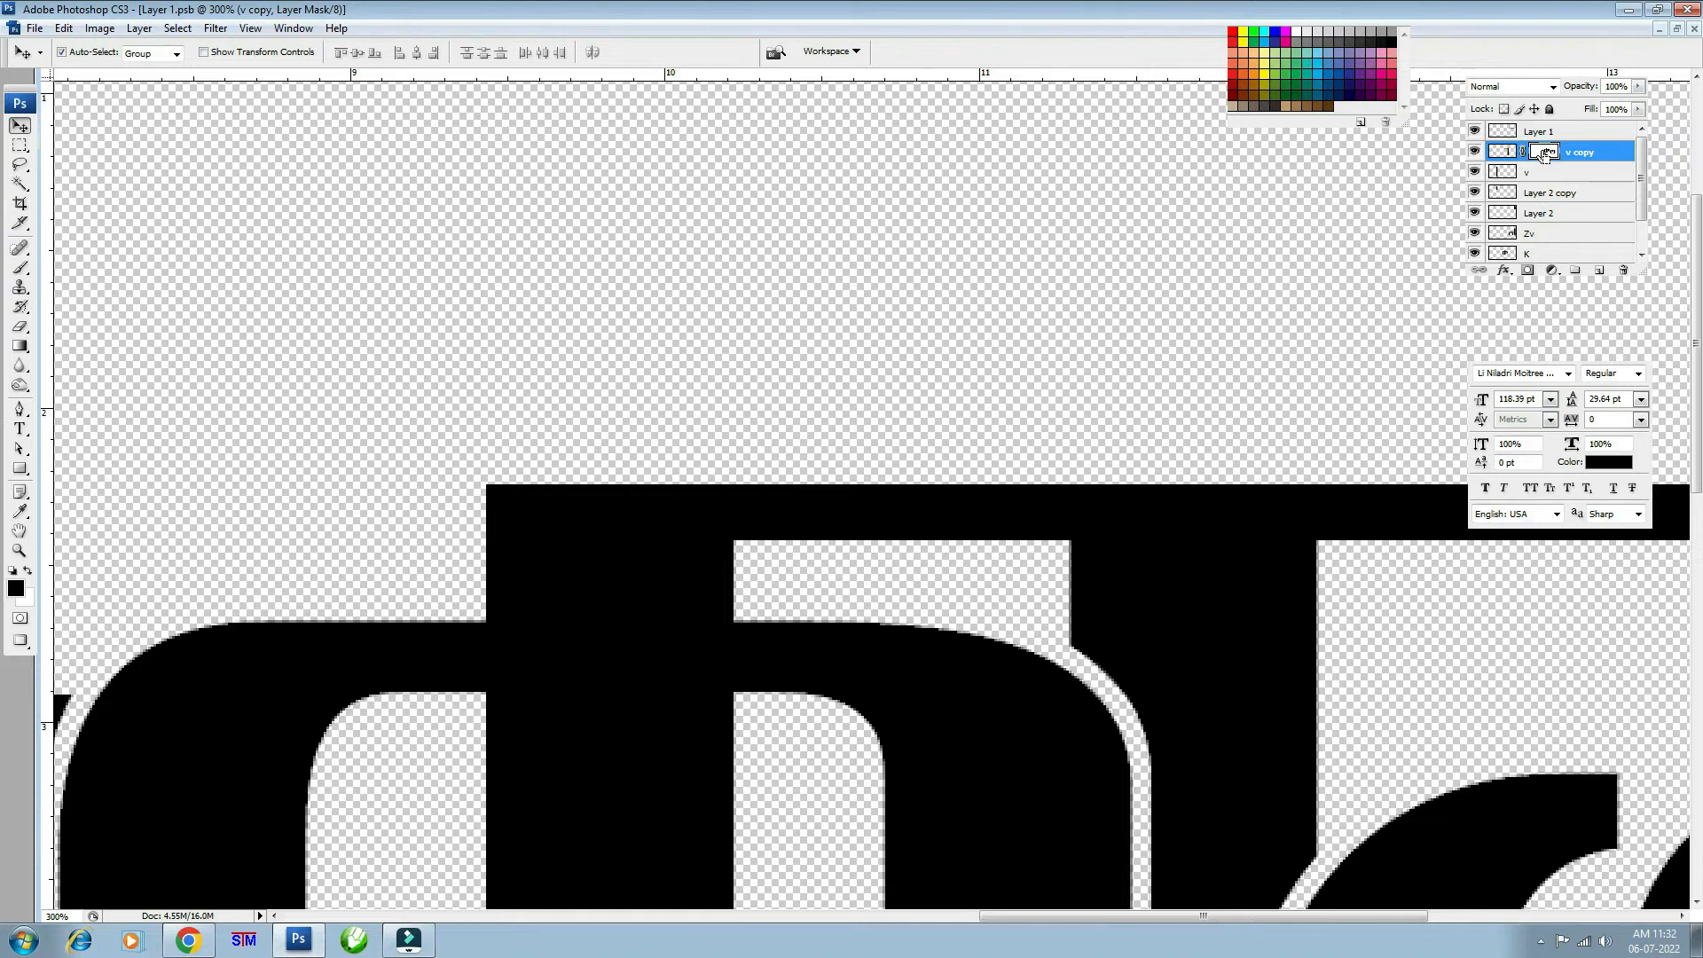
{"action": "key", "text": "ctrl+minus"}
{"action": "key", "text": "ctrl+minus"}
{"action": "key", "text": "ctrl+minus"}
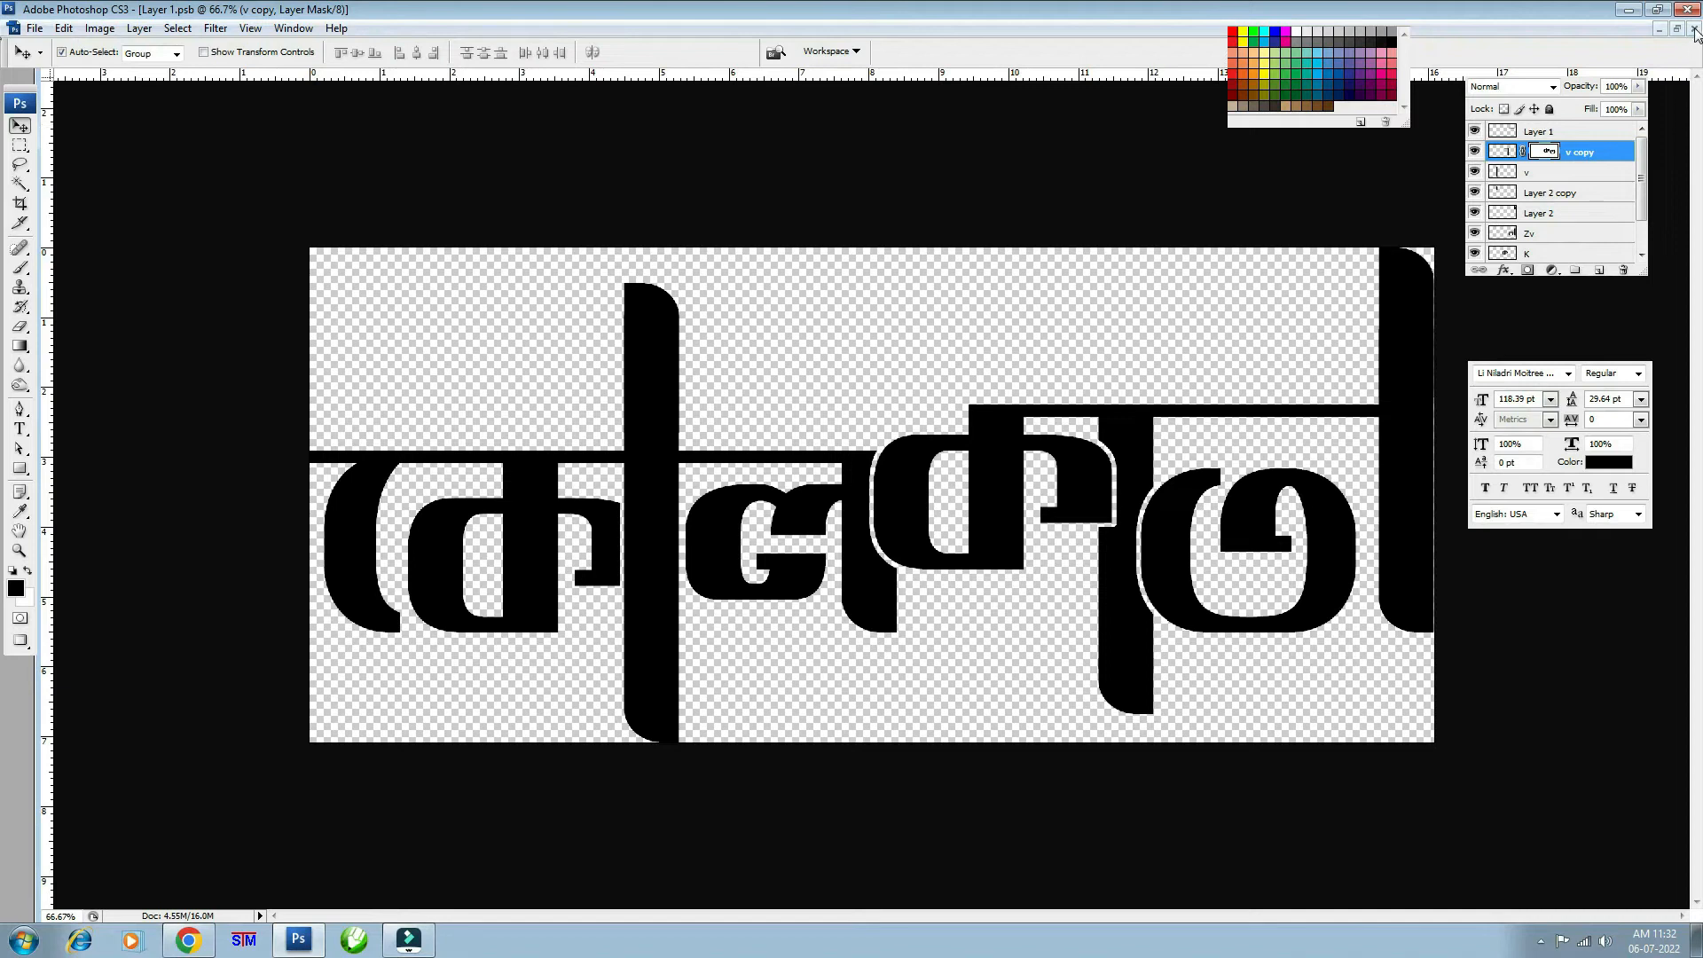
{"action": "left_click", "coordinate": [1695, 30]}
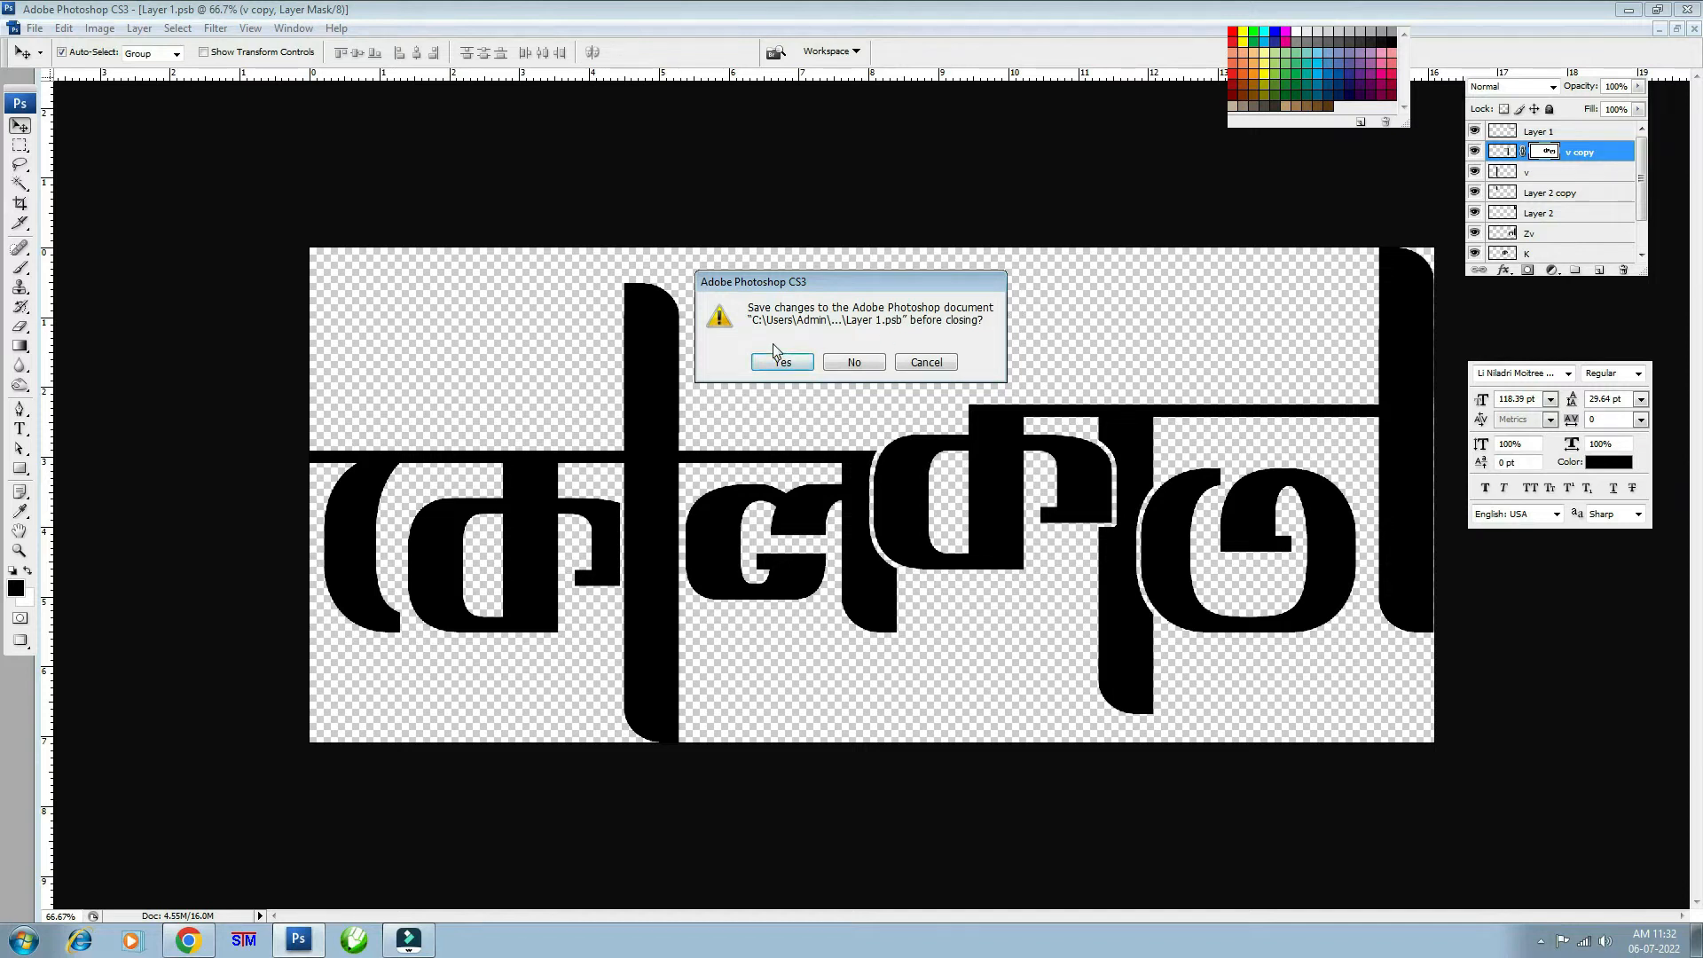
{"action": "left_click", "coordinate": [782, 366]}
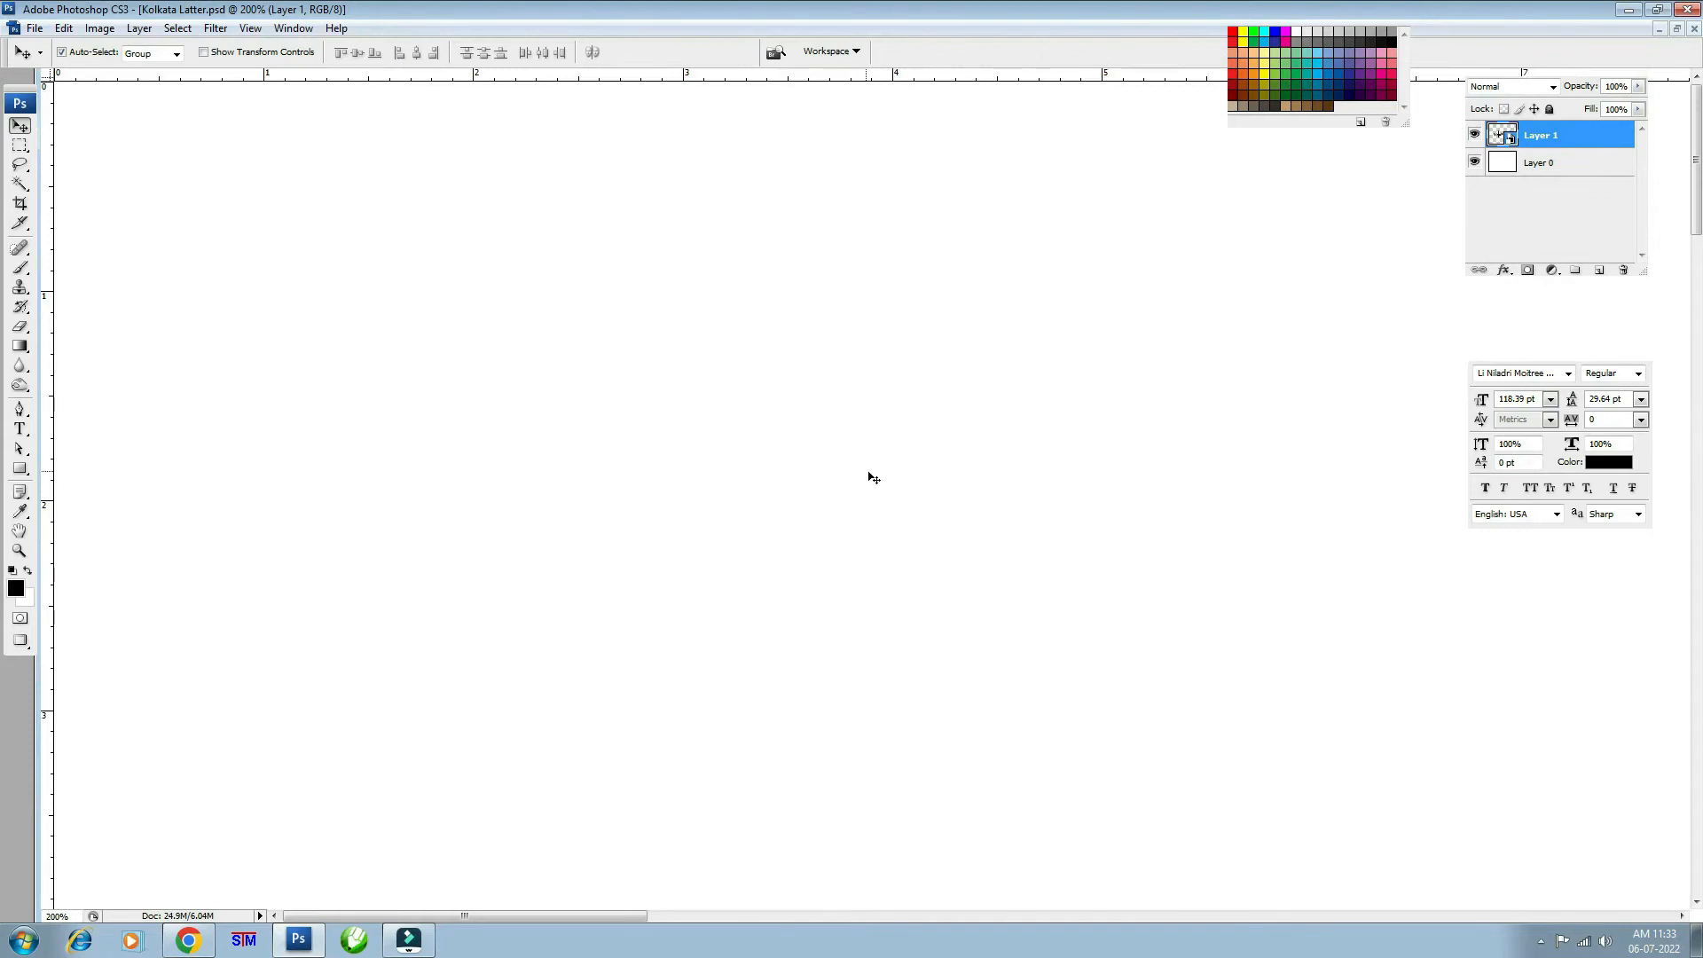
- Trace a peaked dome outline above the কোলকাতা lettering with the Lasso tool
{"action": "key", "text": "ctrl+minus"}
{"action": "key", "text": "ctrl+minus"}
{"action": "key", "text": "ctrl+minus"}
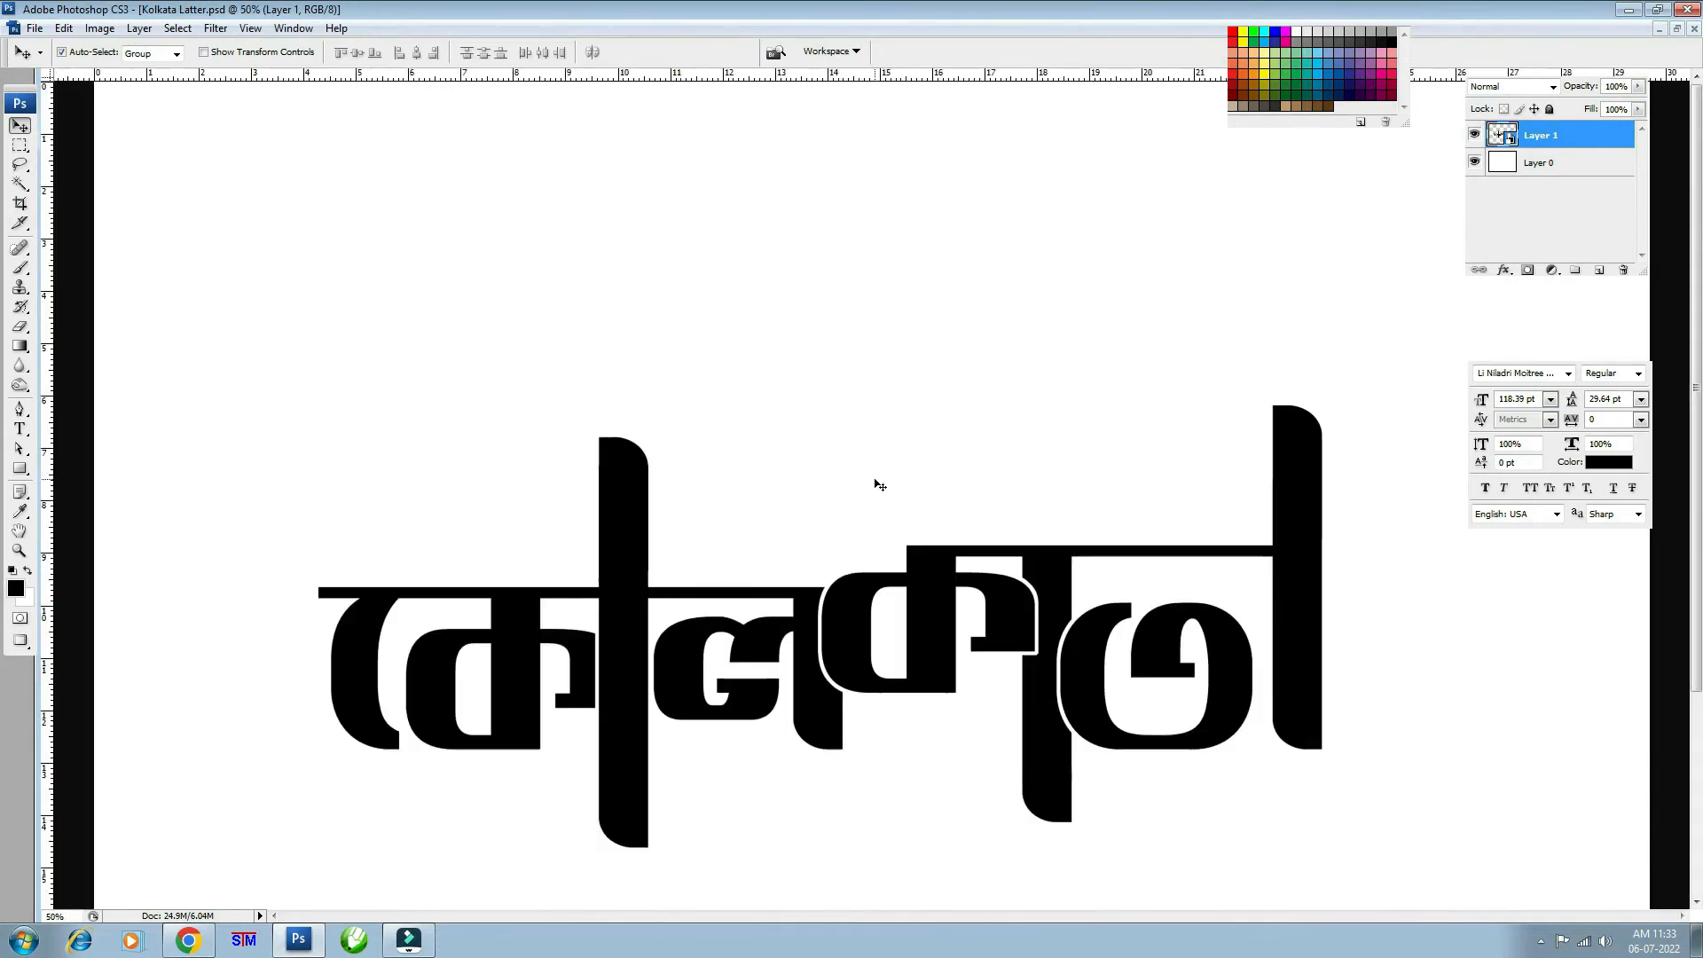
{"action": "key", "text": "ctrl+plus"}
{"action": "left_click_drag", "start_coordinate": [1071, 595], "coordinate": [911, 421]}
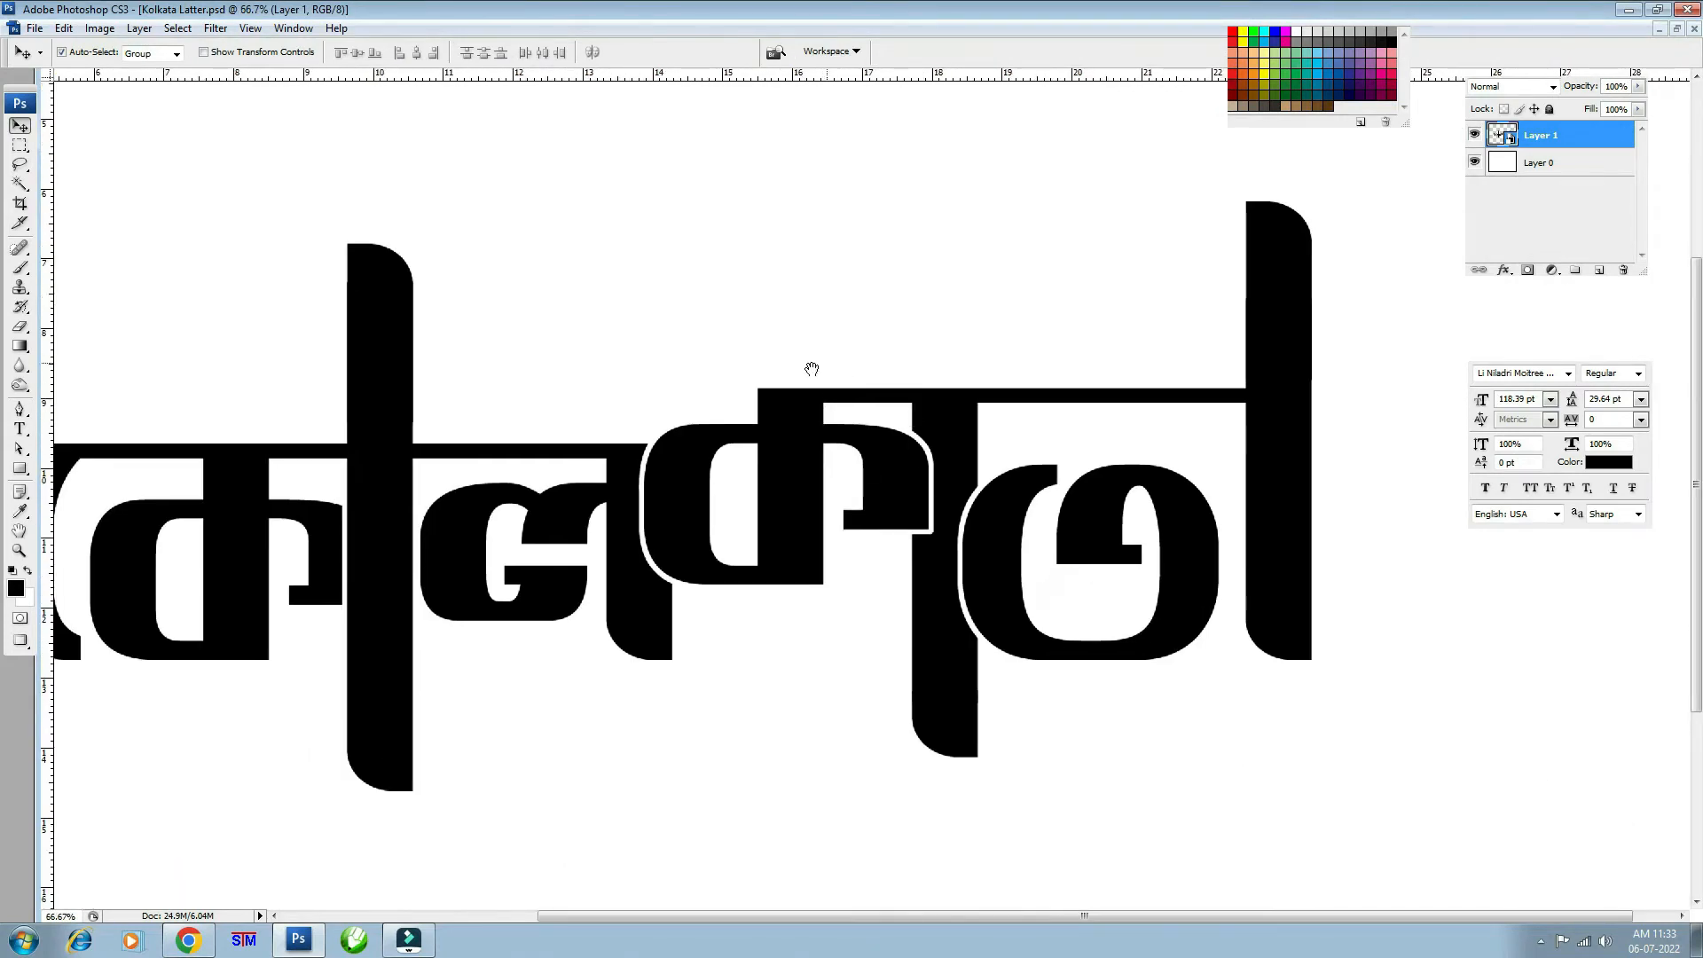
{"action": "left_click_drag", "start_coordinate": [807, 477], "coordinate": [1045, 480]}
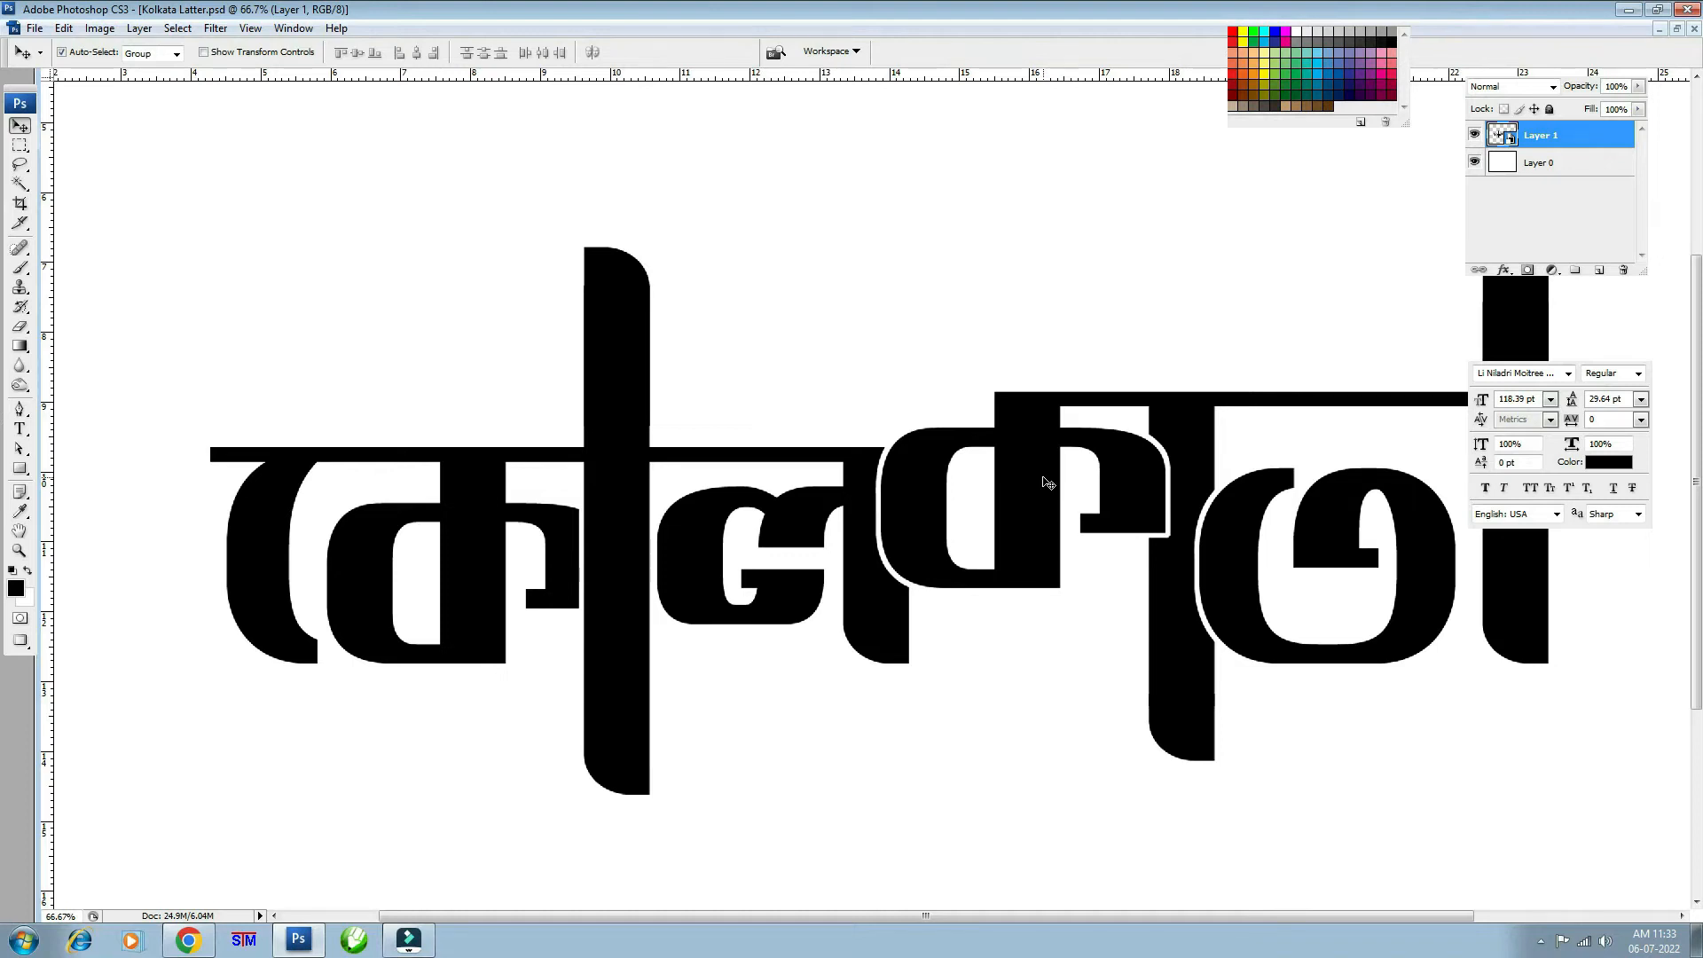
{"action": "key", "text": "l"}
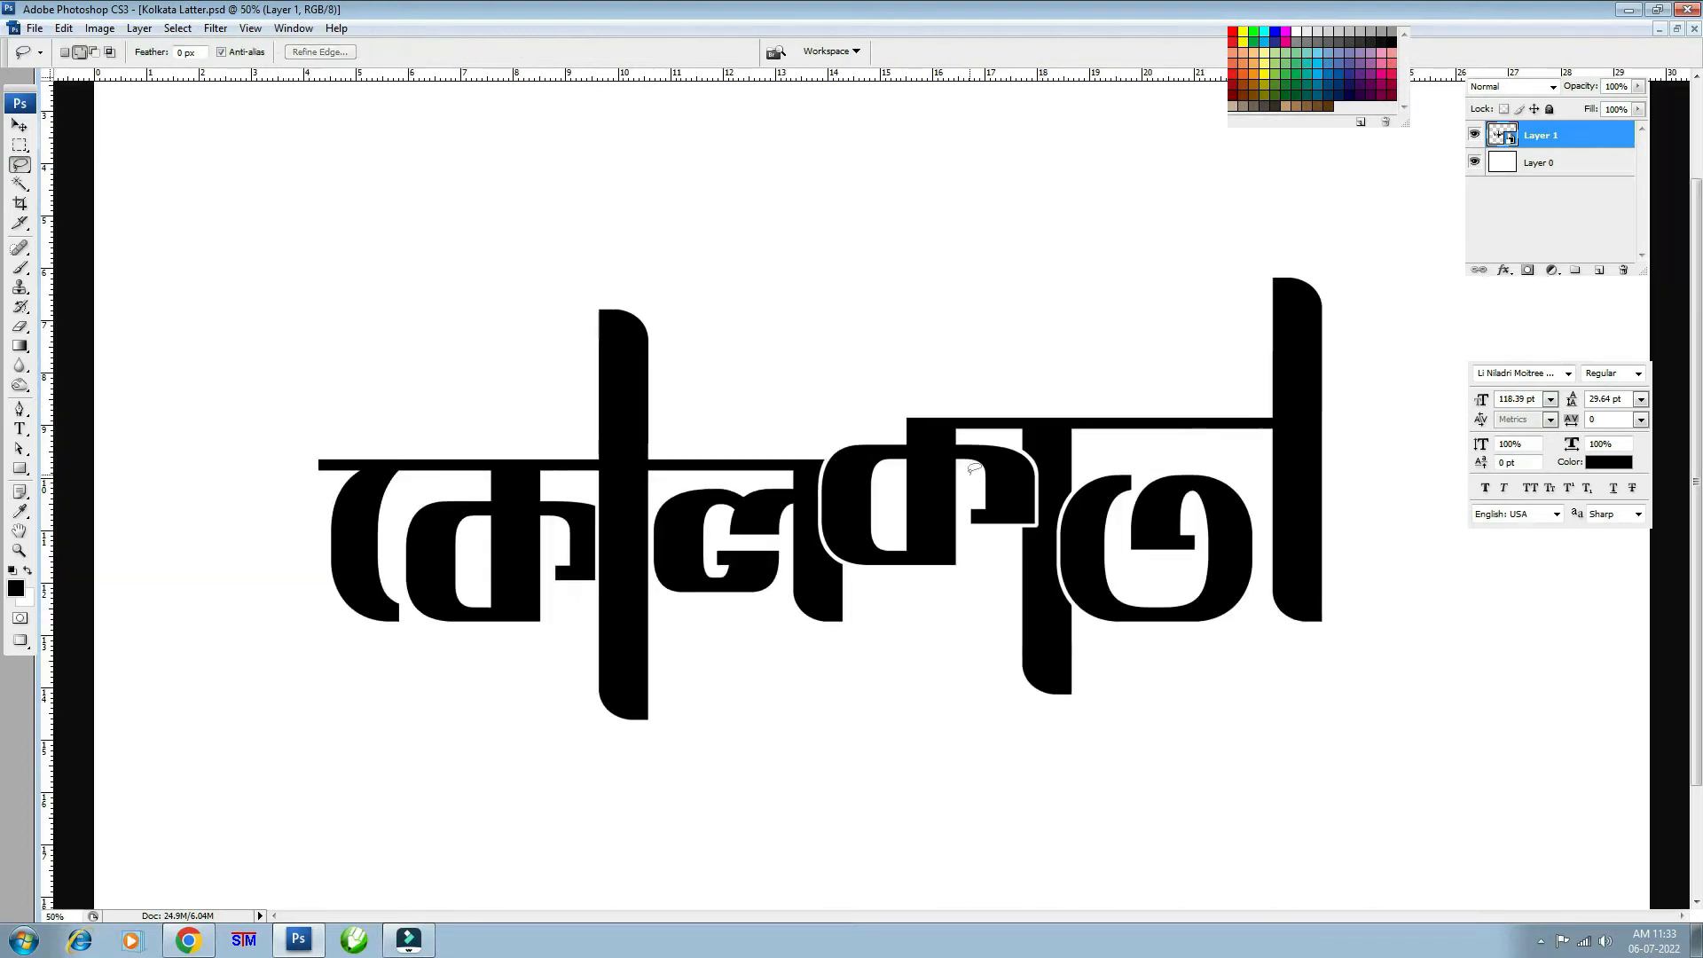
{"action": "left_click_drag", "start_coordinate": [1048, 482], "coordinate": [973, 480]}
{"action": "left_click_drag", "start_coordinate": [766, 460], "coordinate": [782, 550]}
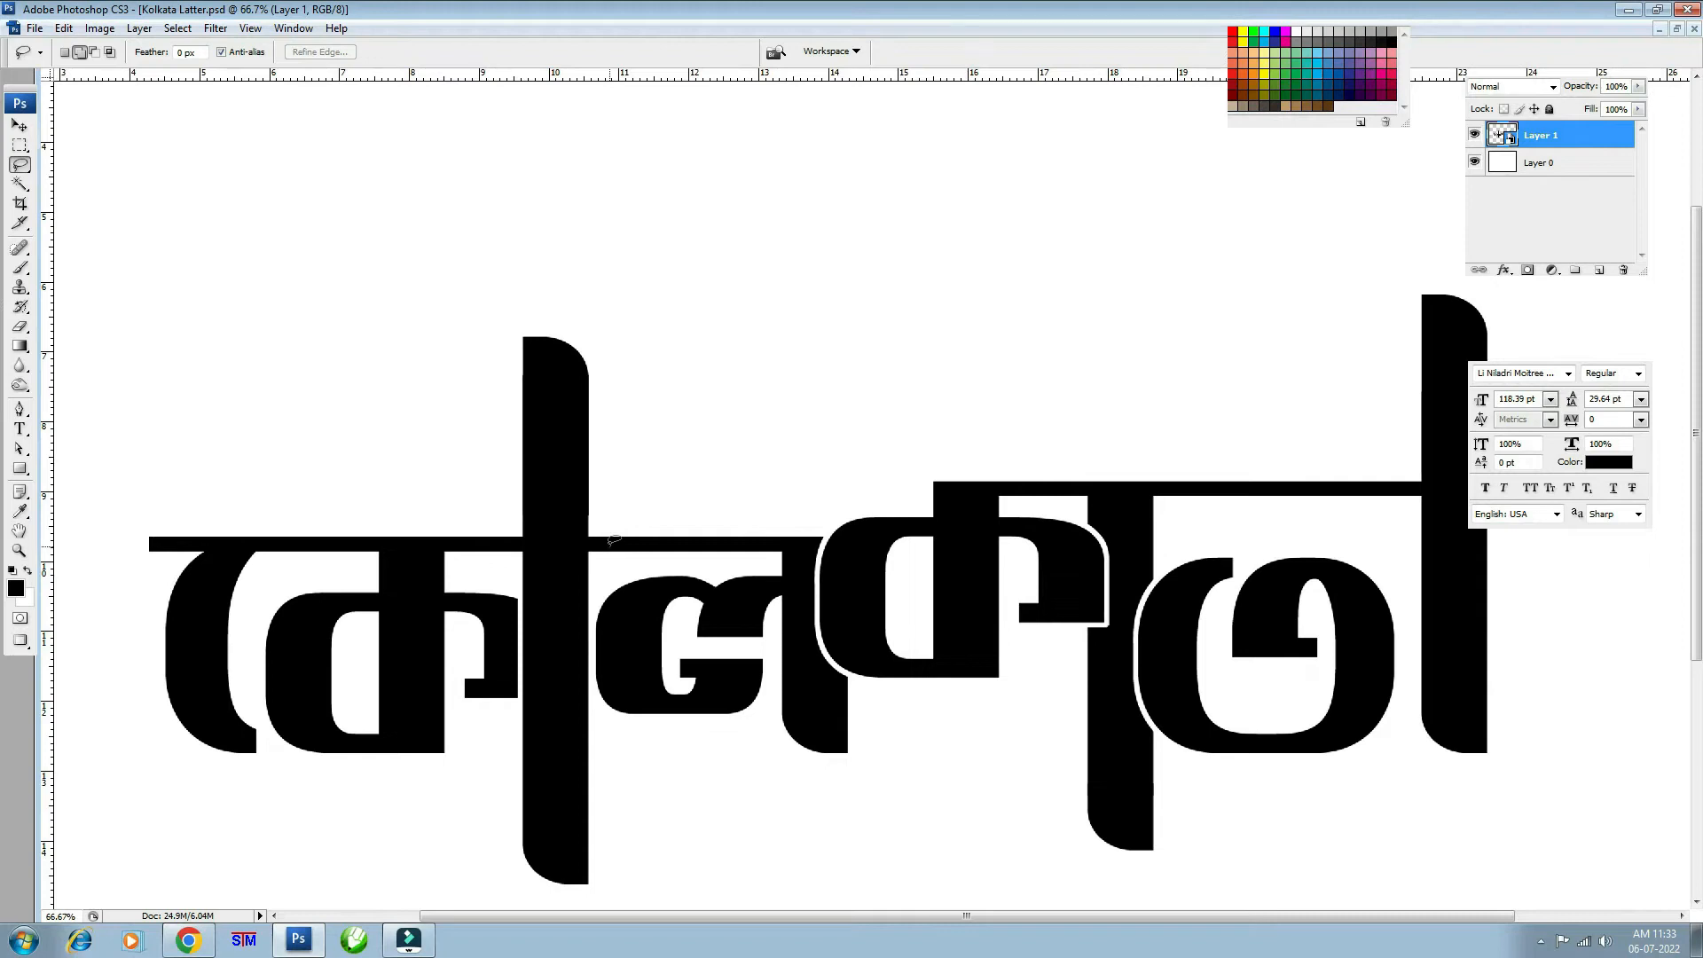
{"action": "mouse_move", "coordinate": [618, 537]}
{"action": "left_mouse_down"}
{"action": "mouse_move", "coordinate": [712, 424]}
{"action": "mouse_move", "coordinate": [887, 281]}
{"action": "mouse_move", "coordinate": [1020, 227]}
{"action": "mouse_move", "coordinate": [1188, 436]}
{"action": "mouse_move", "coordinate": [1120, 486]}
{"action": "mouse_move", "coordinate": [1024, 487]}
{"action": "mouse_move", "coordinate": [909, 529]}
{"action": "mouse_move", "coordinate": [613, 541]}
{"action": "left_mouse_up"}
{"action": "left_click_drag", "start_coordinate": [909, 263], "coordinate": [877, 344]}
- Trim slivers from the dome selection, then fill it with black on a new Layer 2
{"action": "left_click_drag", "start_coordinate": [845, 358], "coordinate": [858, 333]}
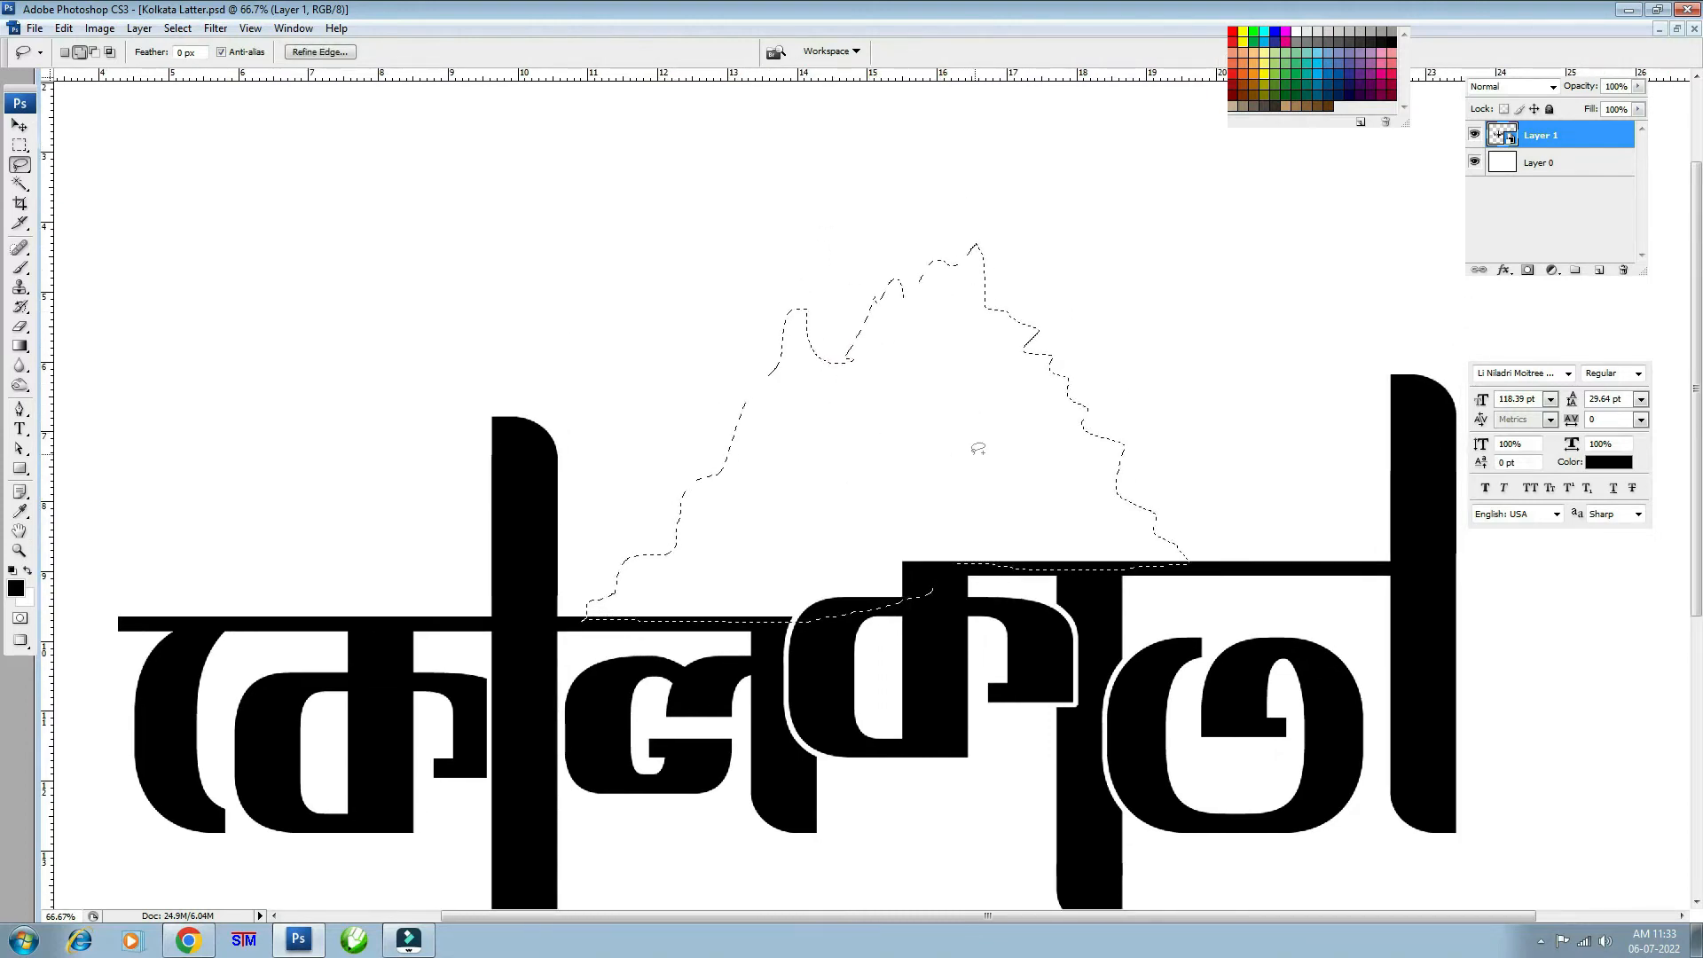
{"action": "left_click_drag", "start_coordinate": [1096, 485], "coordinate": [1105, 499]}
{"action": "left_click_drag", "start_coordinate": [692, 531], "coordinate": [705, 514]}
{"action": "left_click_drag", "start_coordinate": [1017, 532], "coordinate": [1026, 533]}
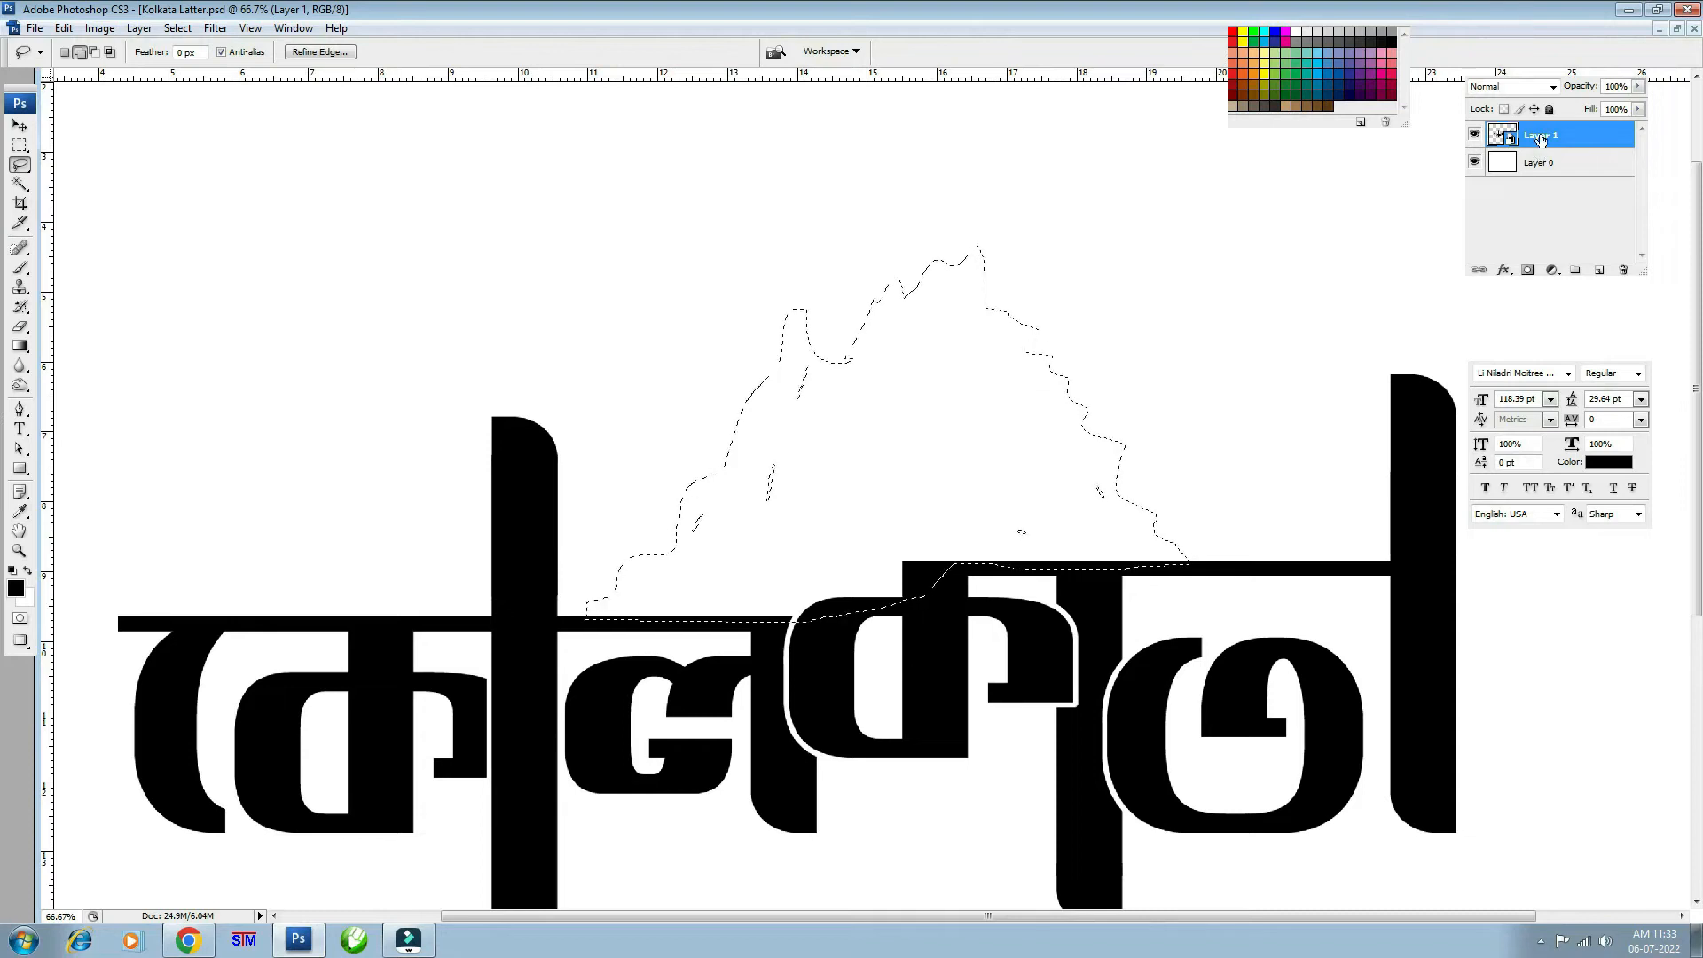
{"action": "key", "text": "ctrl+shift+alt+n"}
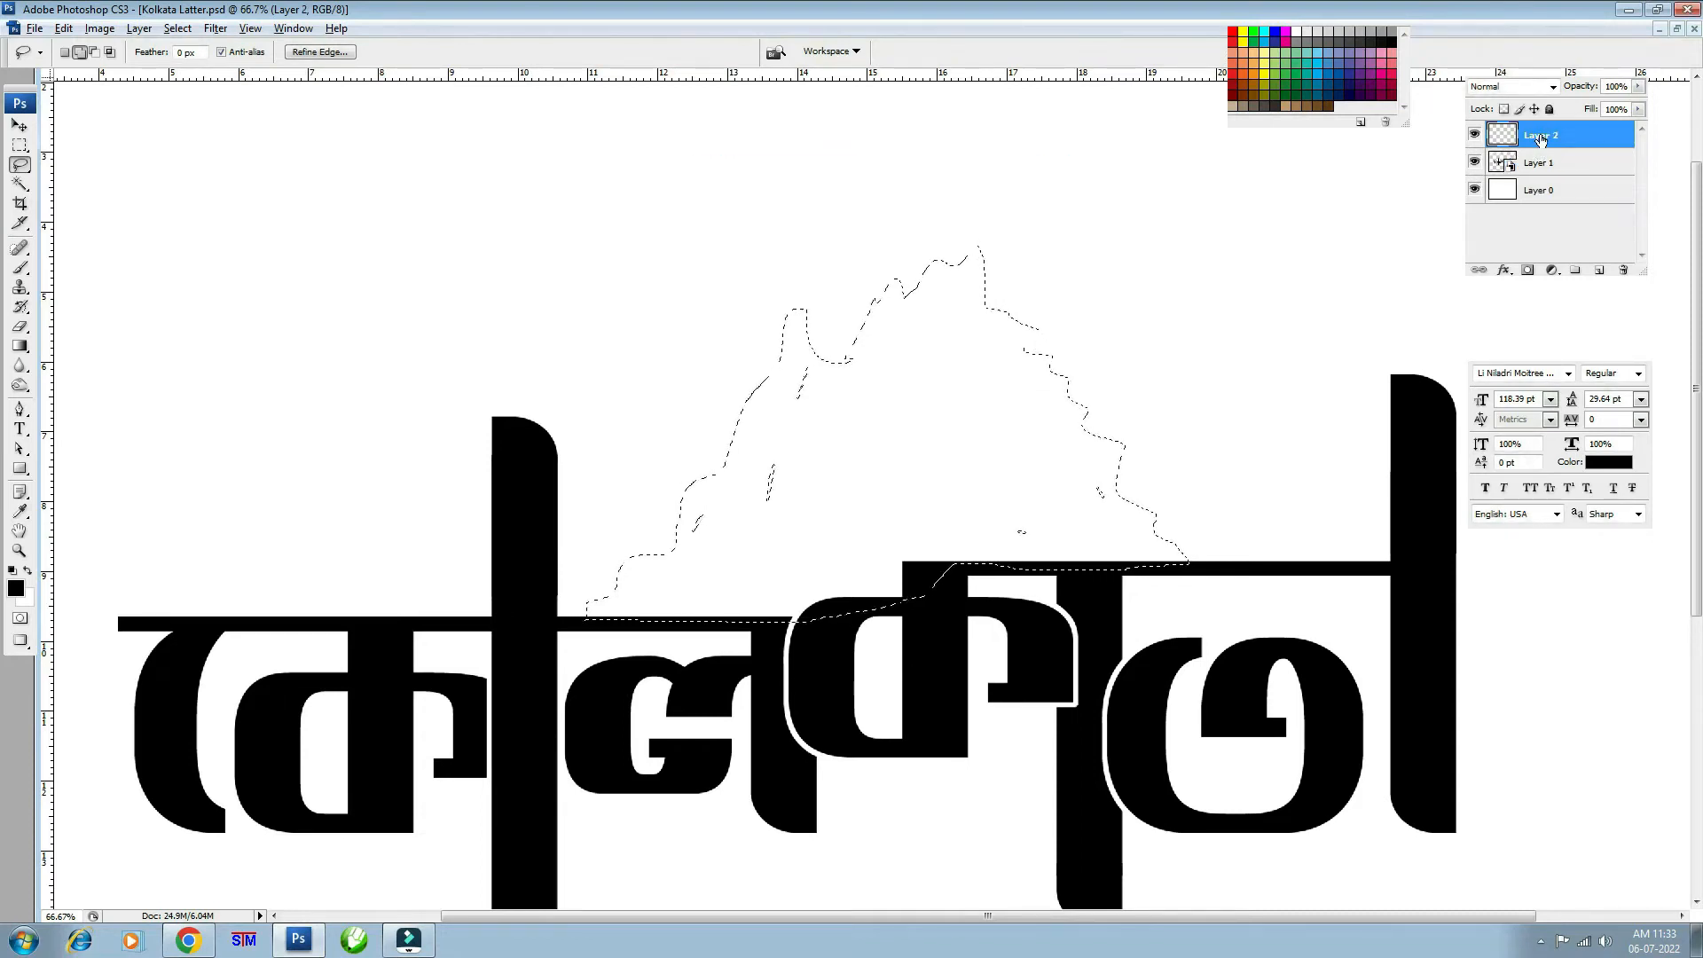
{"action": "key", "text": "alt+BackSpace"}
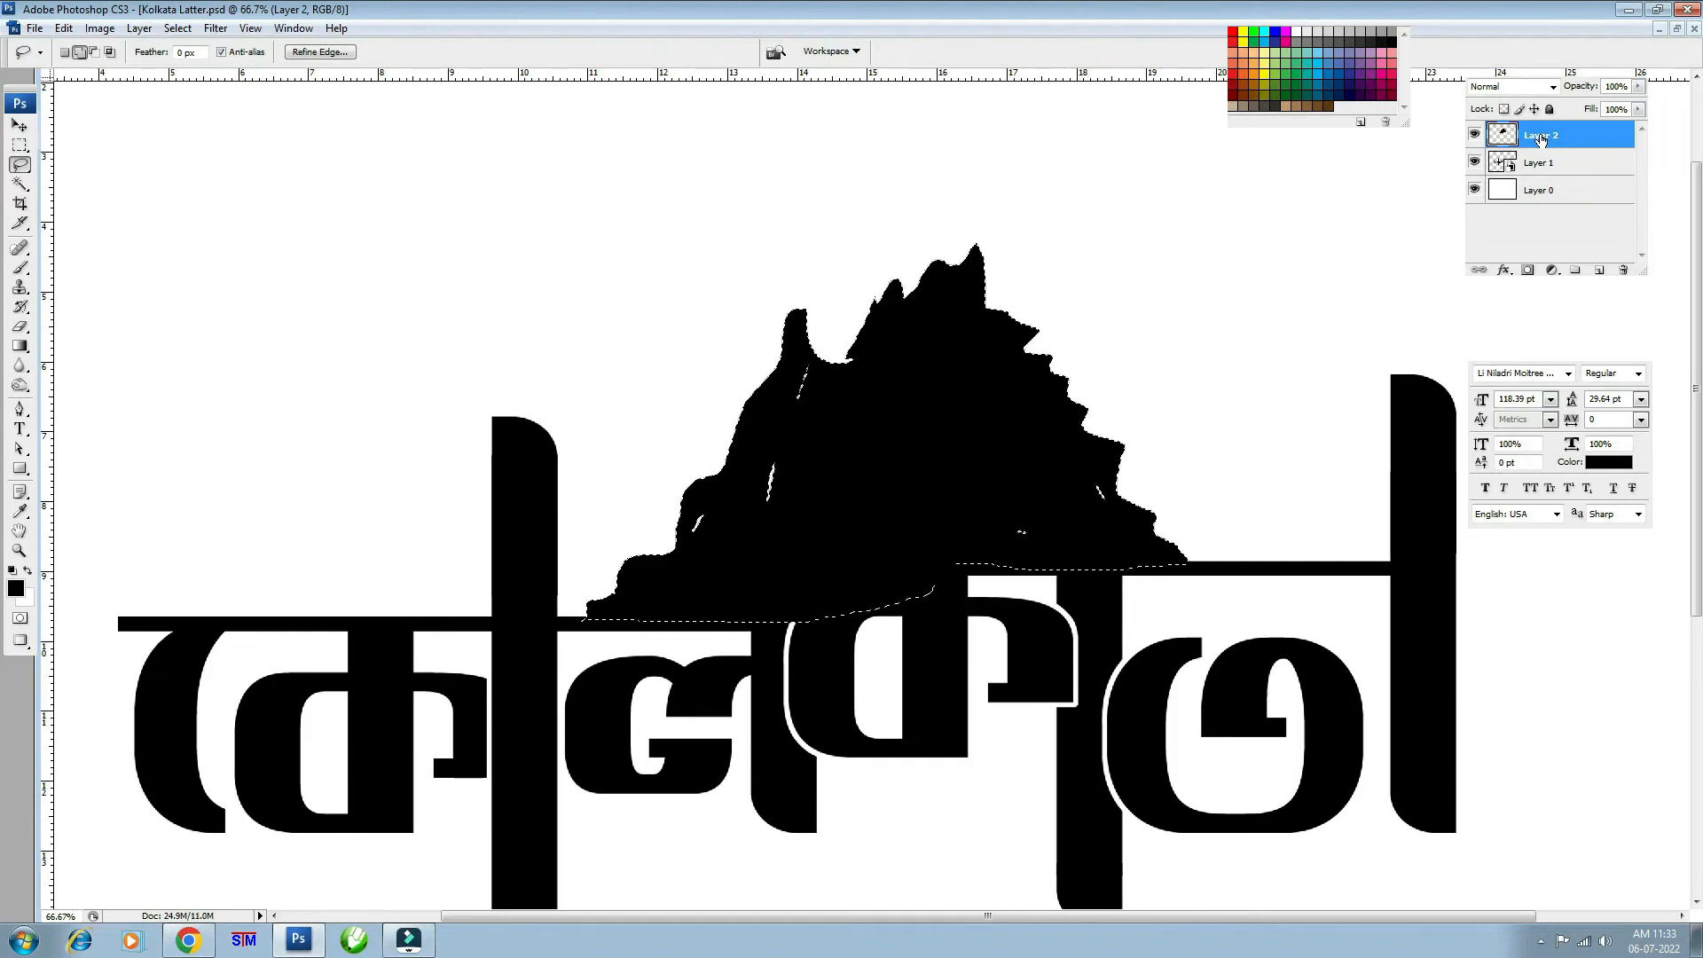
{"action": "key", "text": "ctrl+d"}
- Convert the lettering and dome layers together into one smart object
{"action": "left_click", "coordinate": [1554, 166], "text": "shift"}
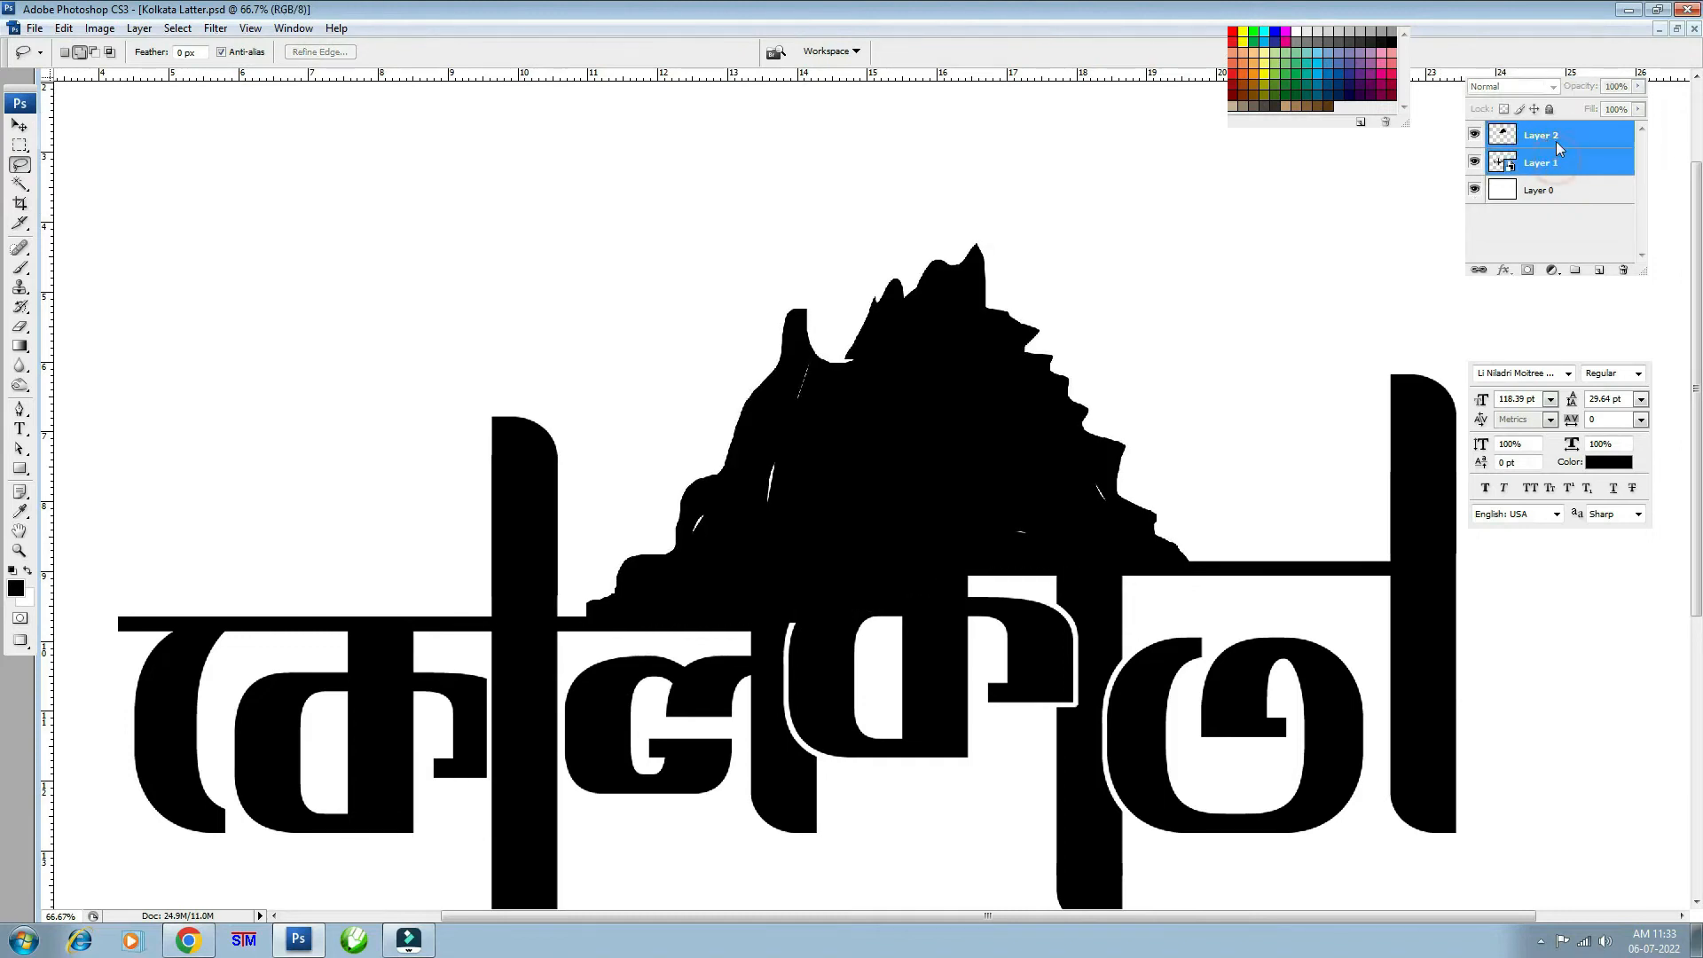
{"action": "right_click", "coordinate": [1556, 141]}
{"action": "left_click", "coordinate": [1544, 246]}
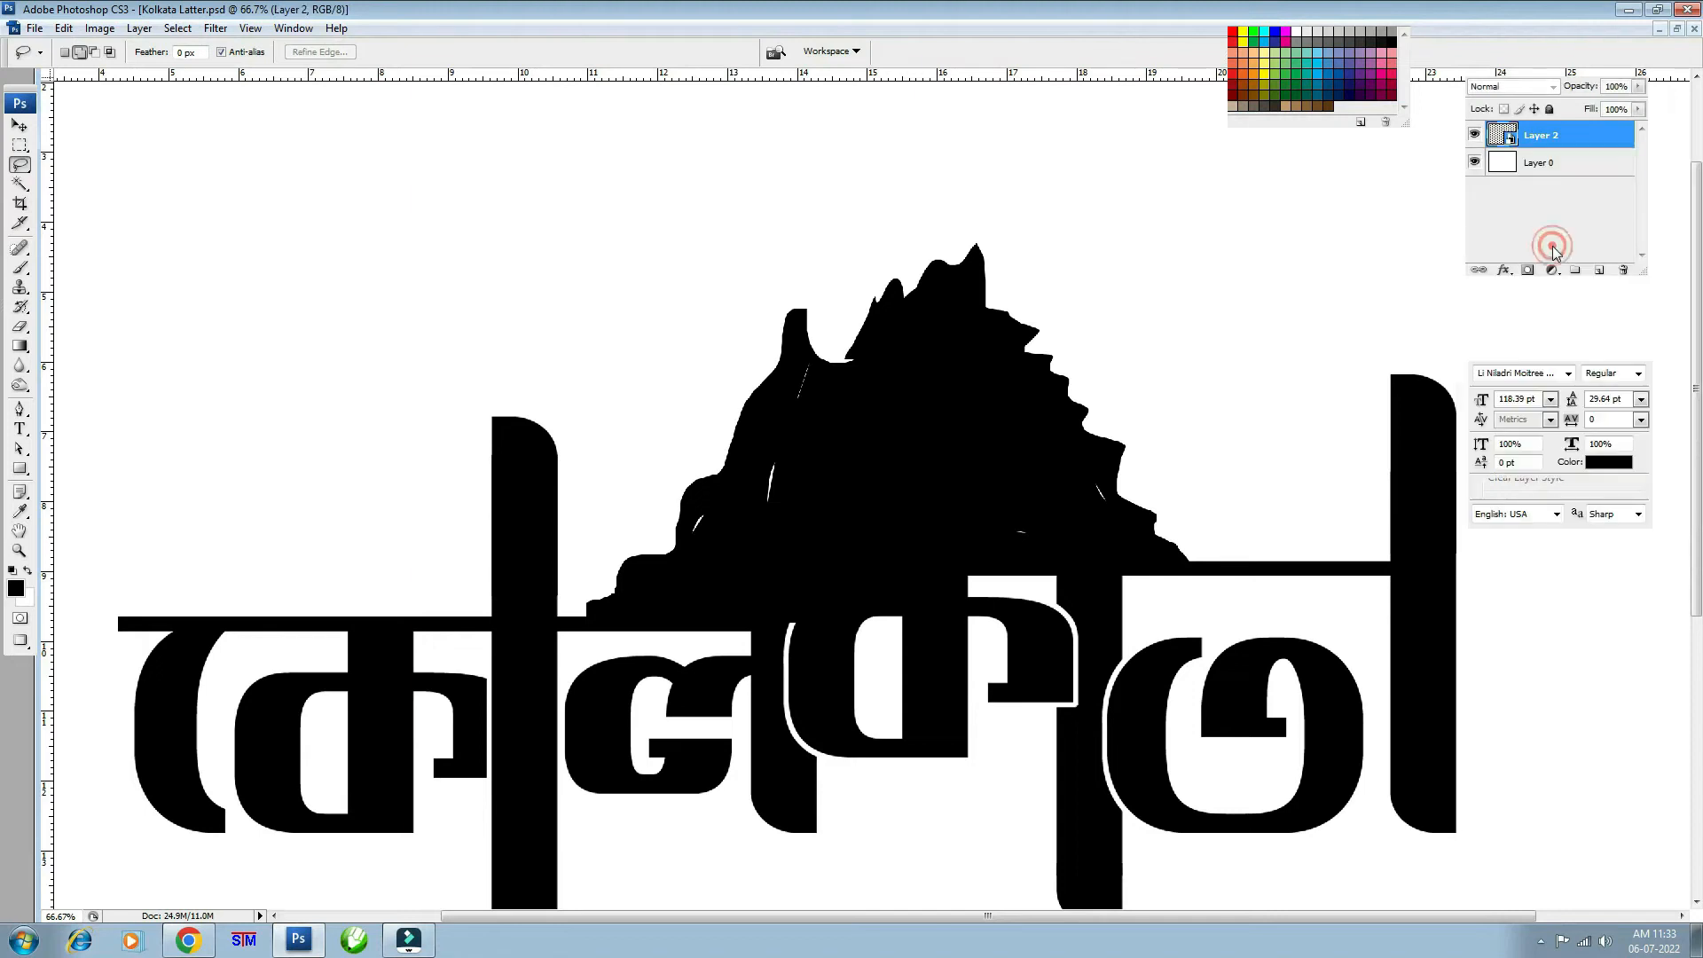
{"action": "left_click", "coordinate": [1476, 138]}
{"action": "left_click", "coordinate": [1476, 138]}
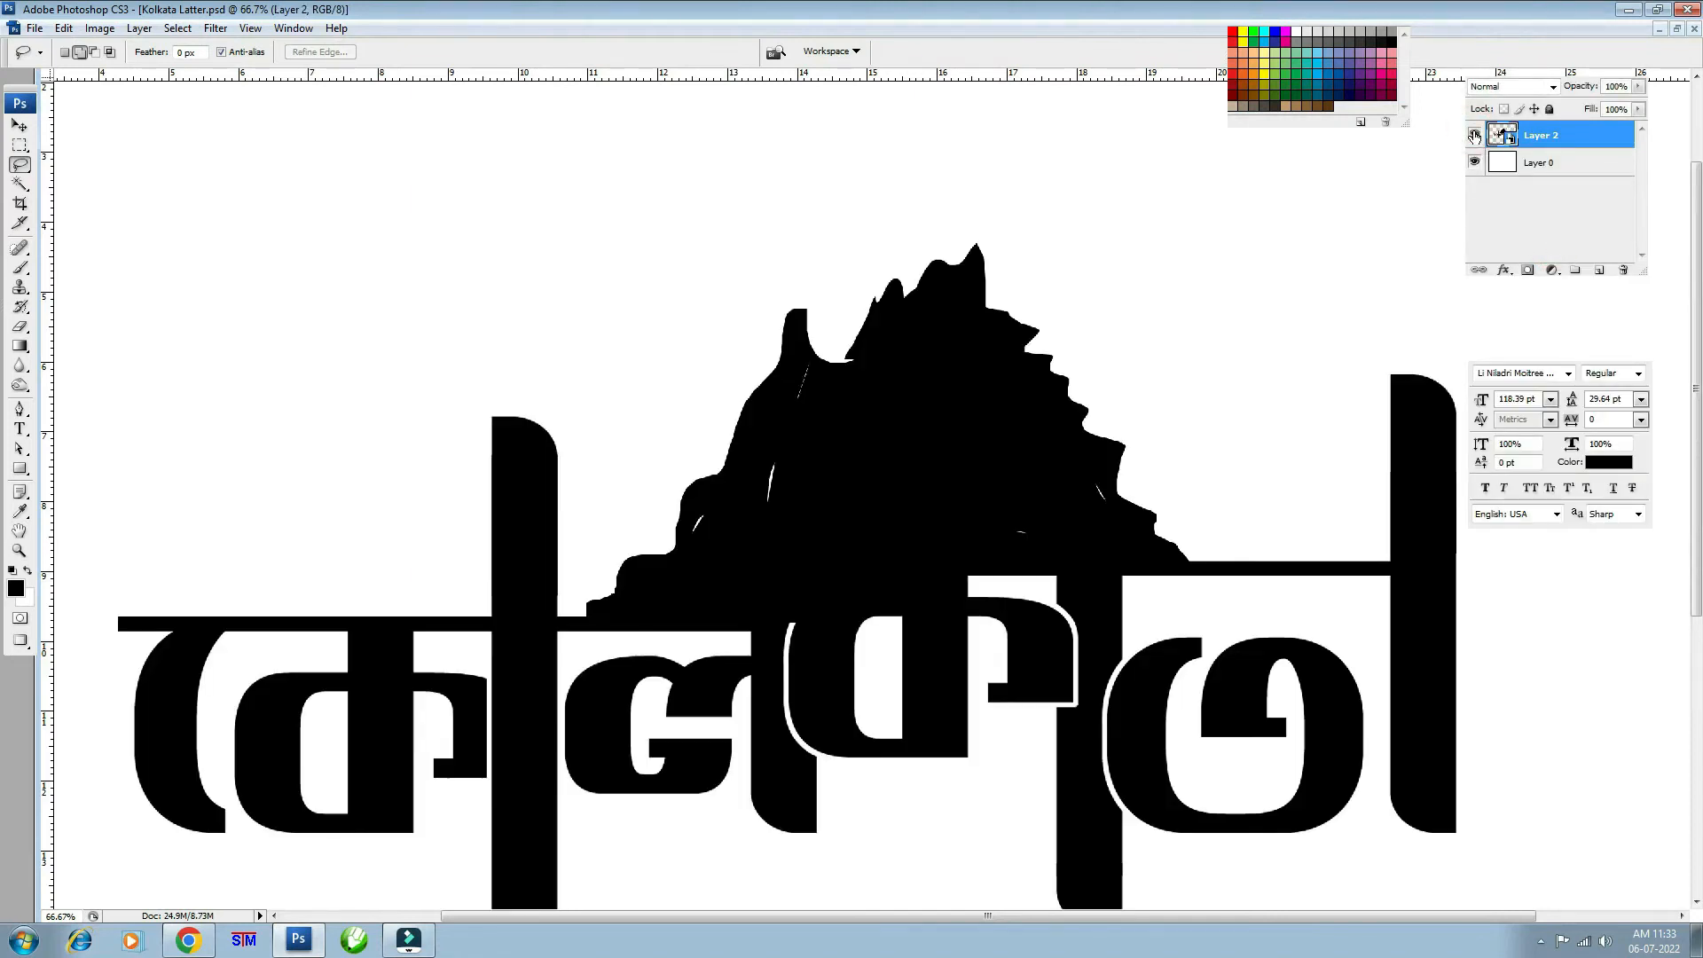
- Select all of the Victoria Memorial photo, then maximize Kolkata Latter.psd again
{"action": "key", "text": "ctrl+minus"}
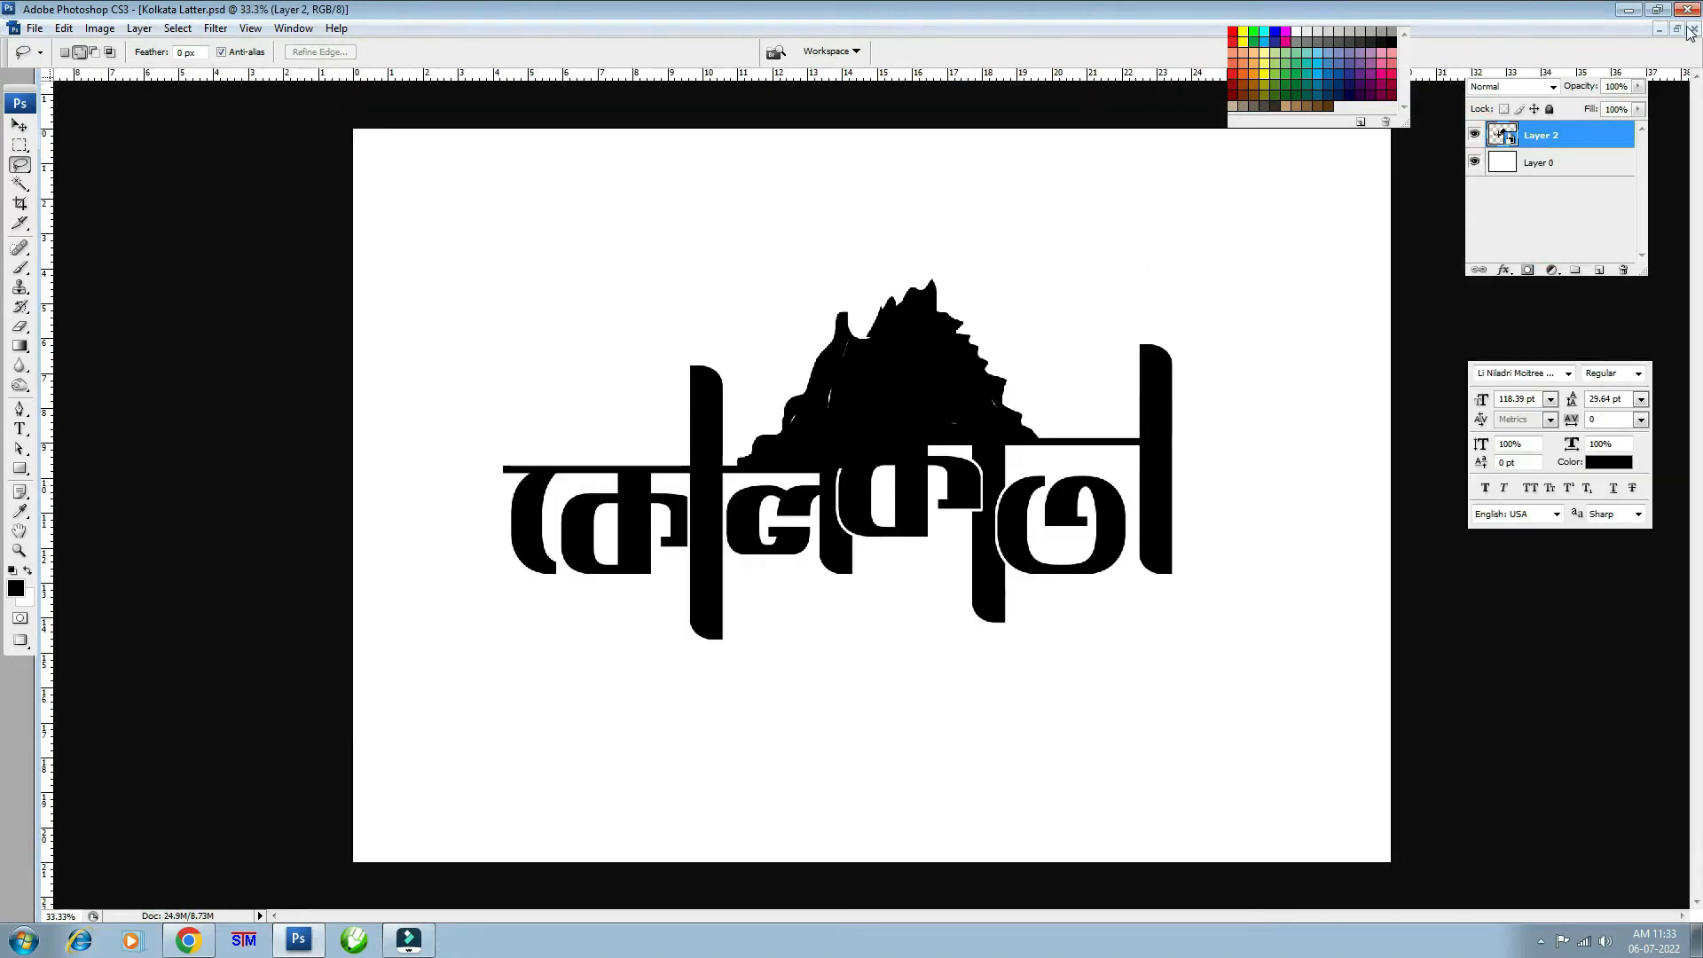
{"action": "left_click", "coordinate": [1676, 28]}
{"action": "key", "text": "ctrl+a"}
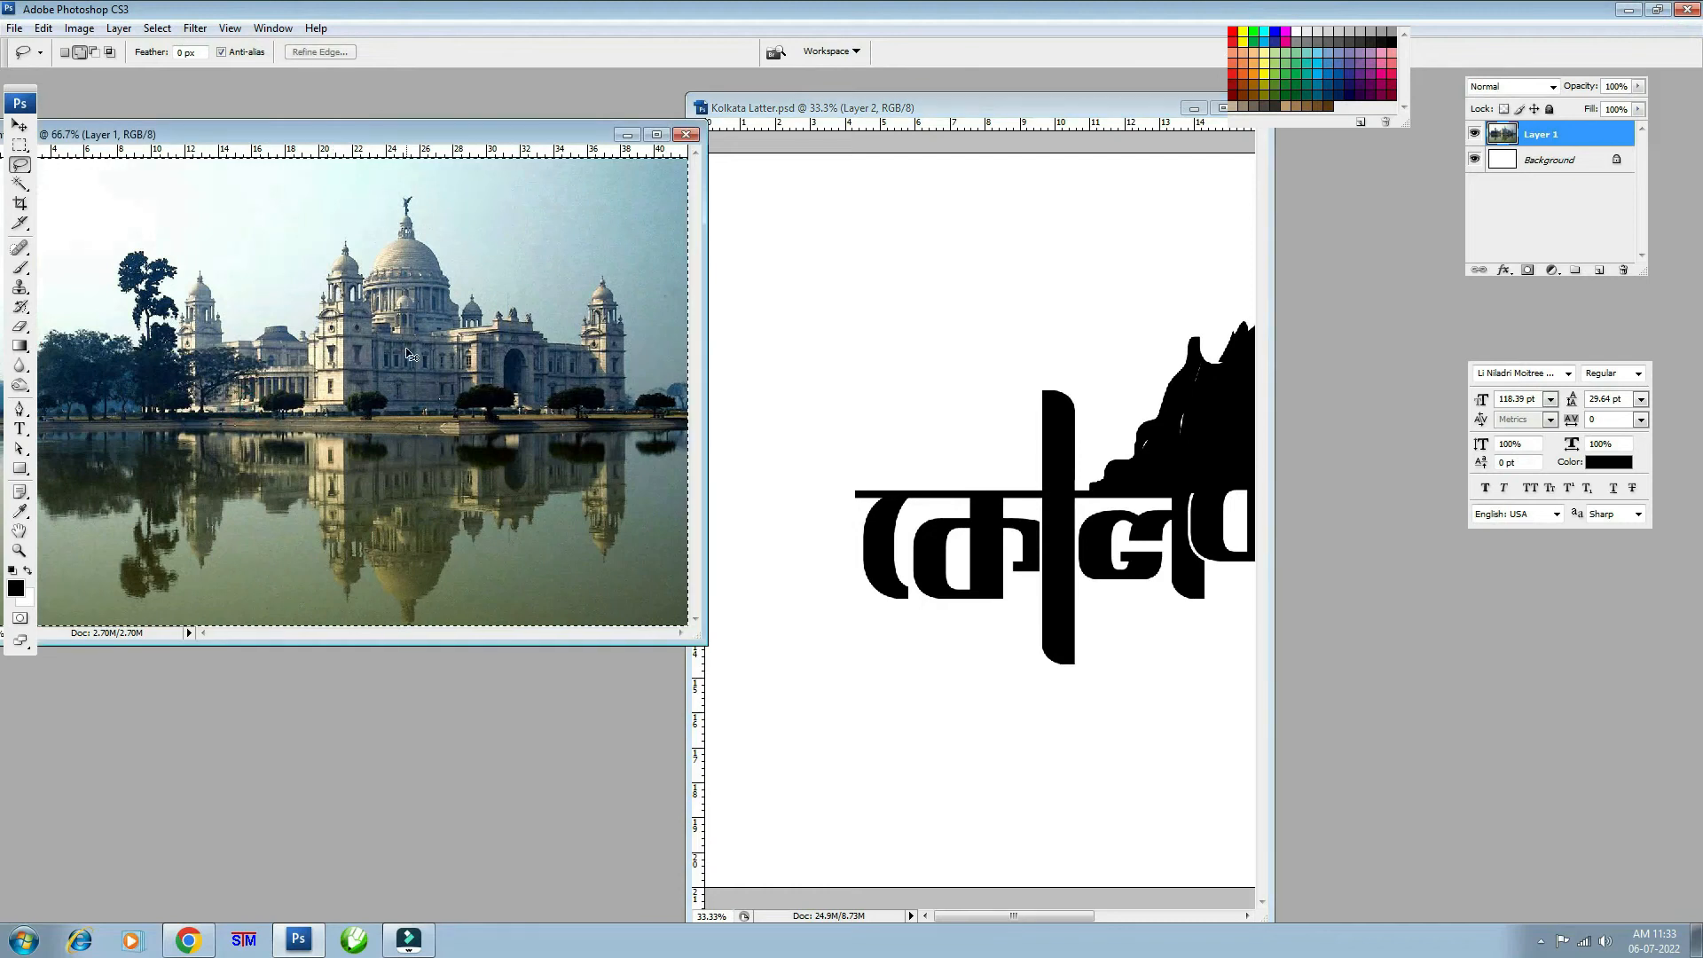
{"action": "left_click", "coordinate": [897, 320]}
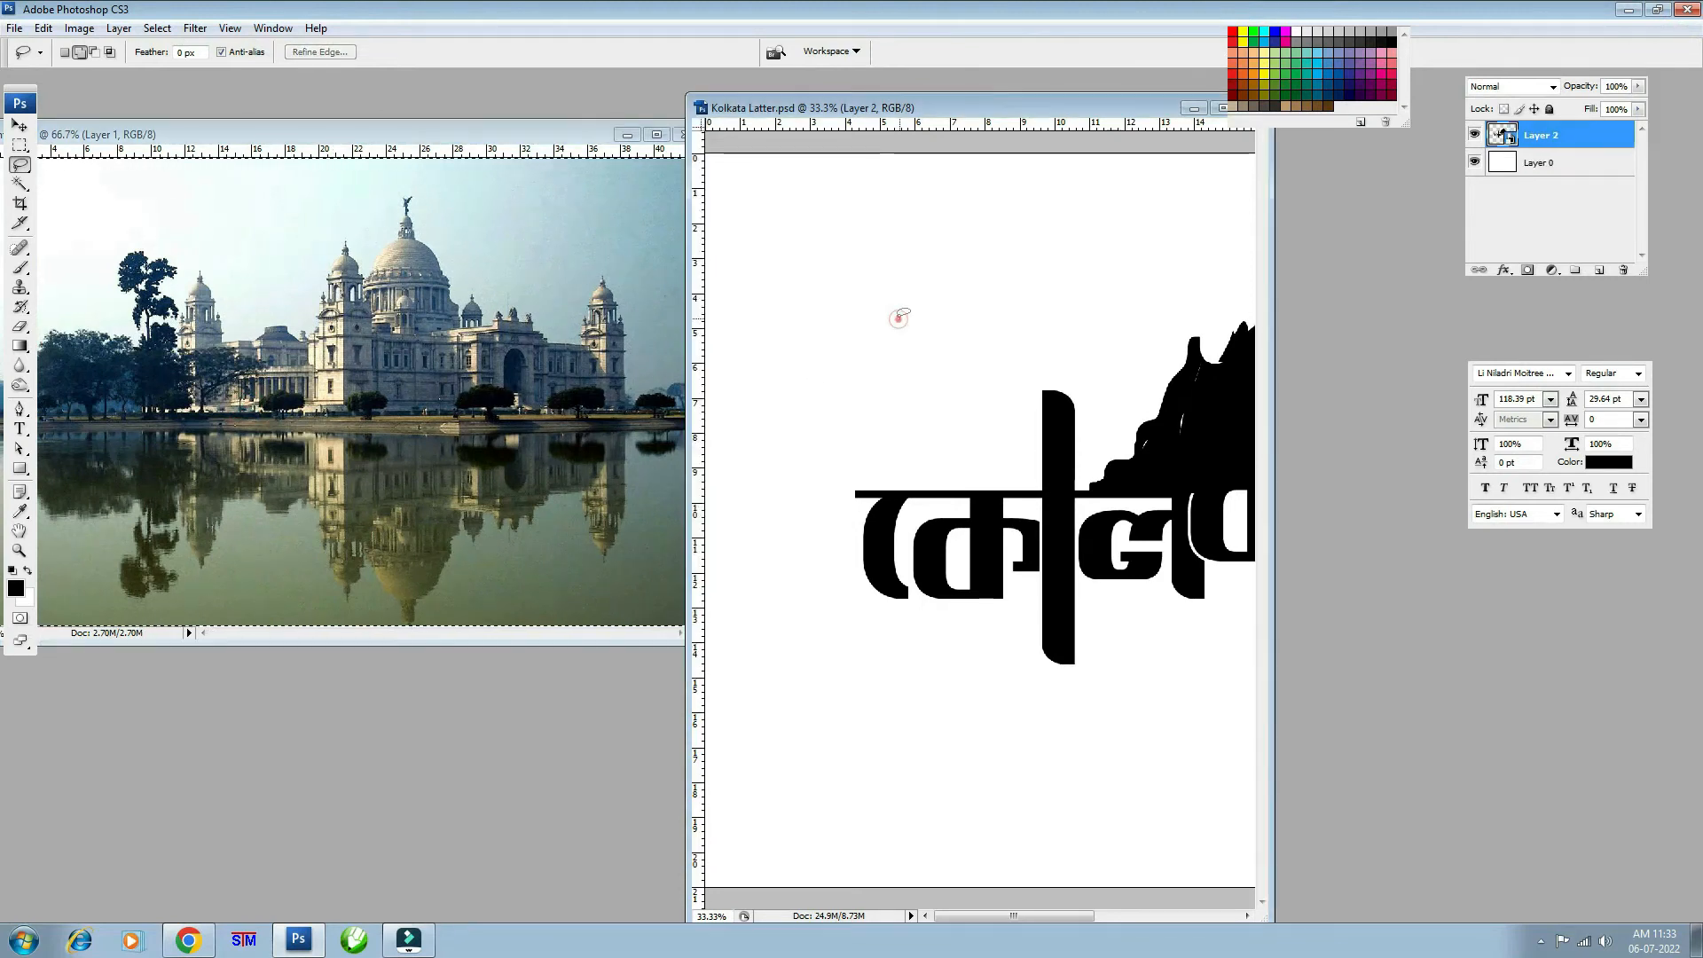
{"action": "double_click", "coordinate": [1004, 107]}
{"action": "key", "text": "v"}
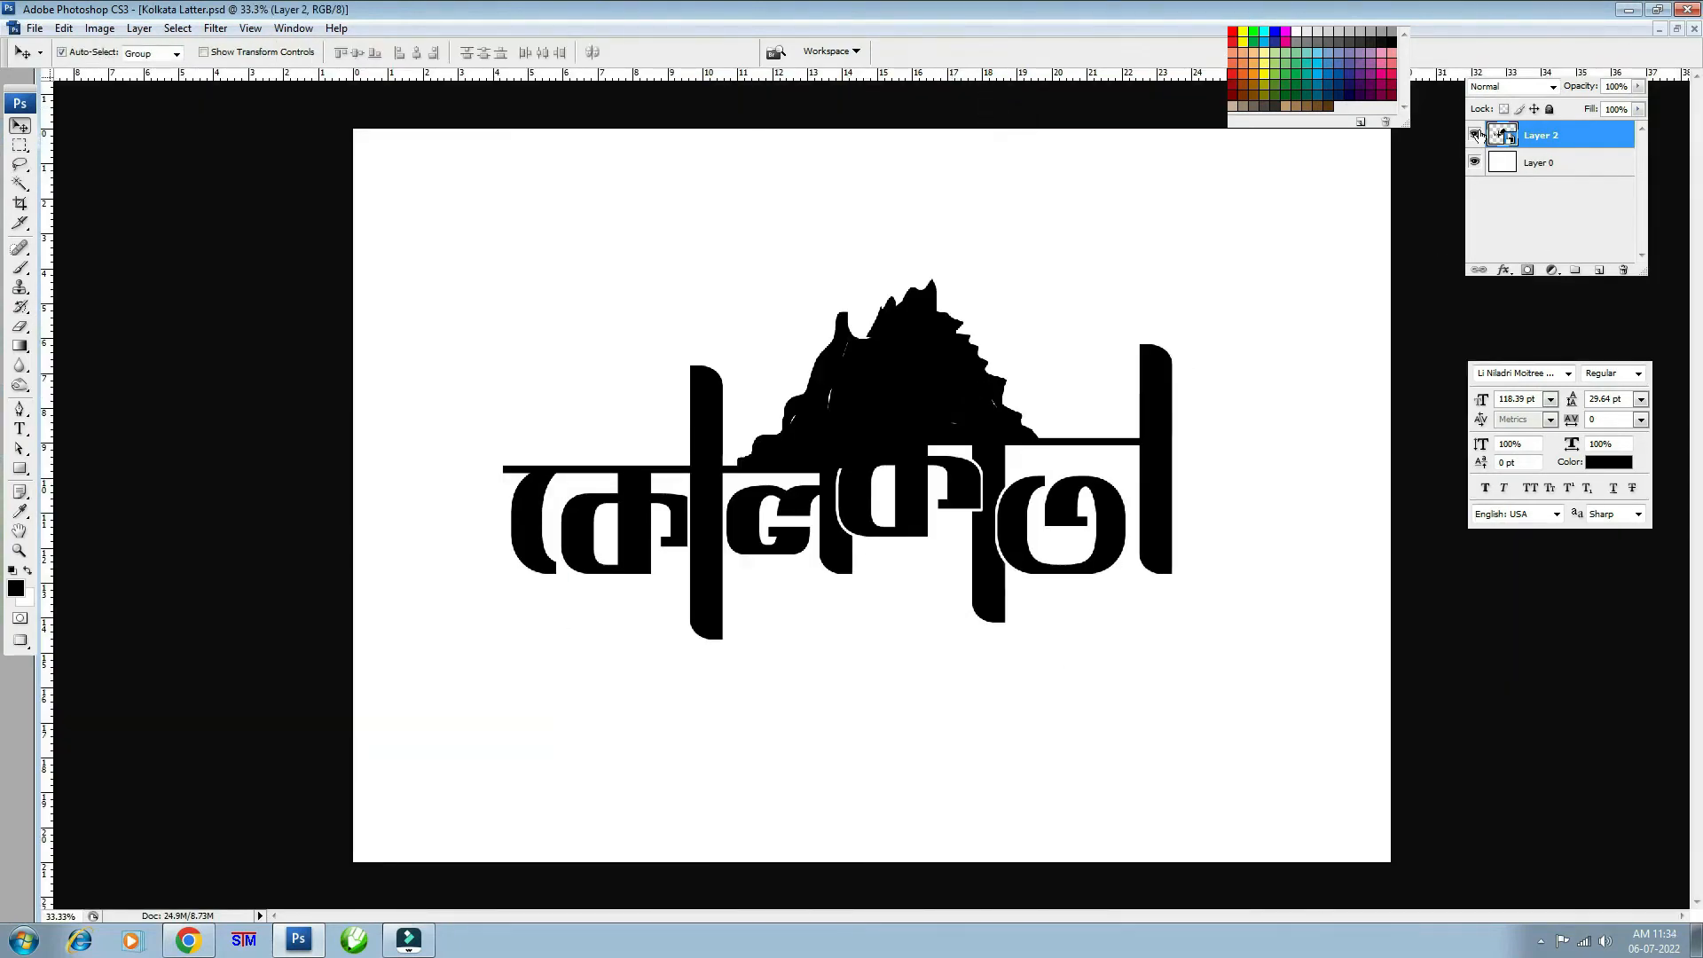
- Paste the Victoria Memorial photo at 40% opacity and stretch it to about 222% × 210% over the logo
{"action": "key", "text": "ctrl+v"}
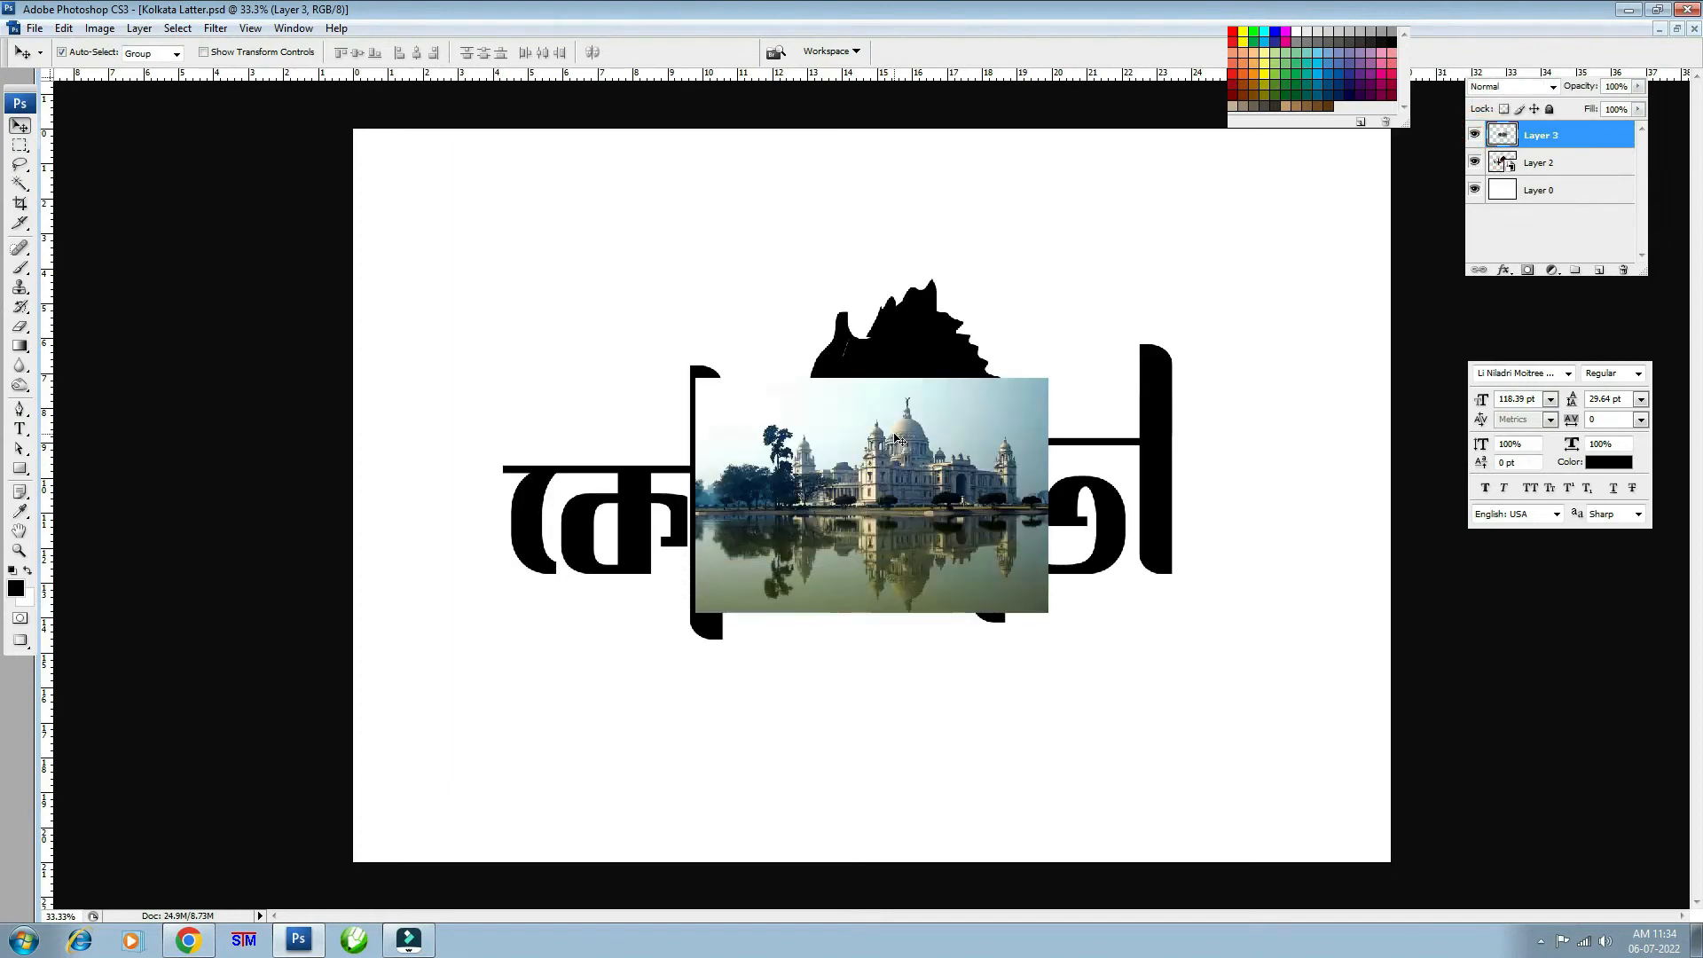
{"action": "key", "text": "4"}
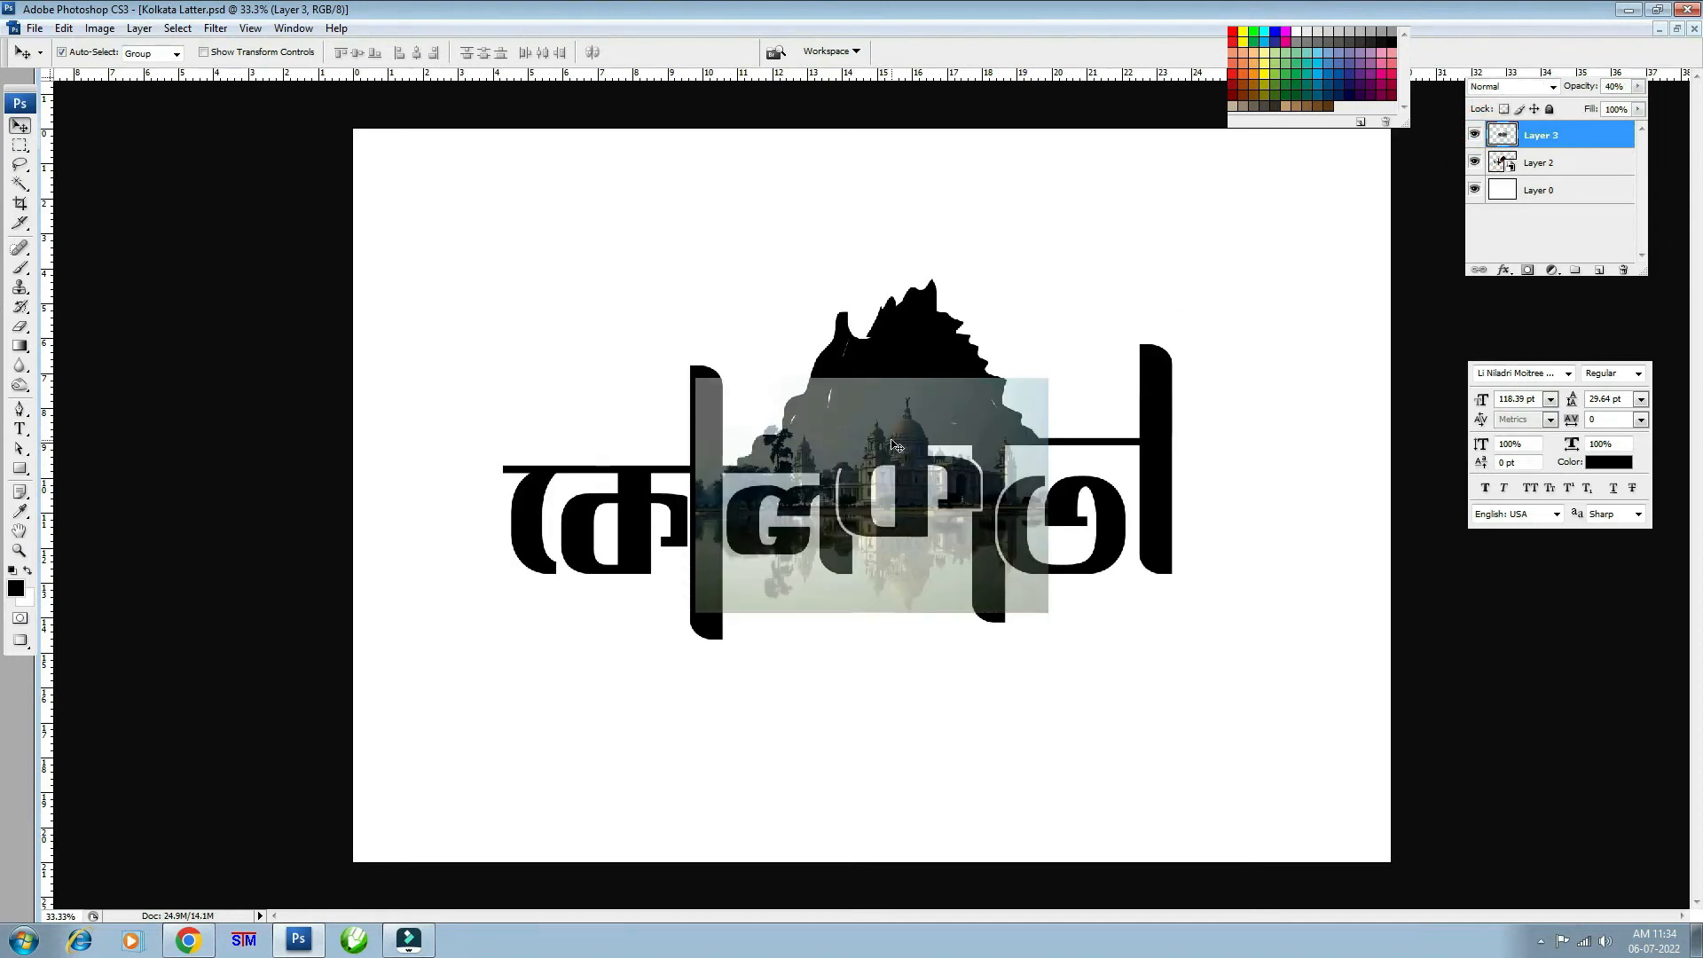
{"action": "key", "text": "ctrl+t"}
{"action": "left_click_drag", "start_coordinate": [1049, 377], "coordinate": [1269, 231]}
{"action": "left_click_drag", "start_coordinate": [1087, 417], "coordinate": [1052, 413]}
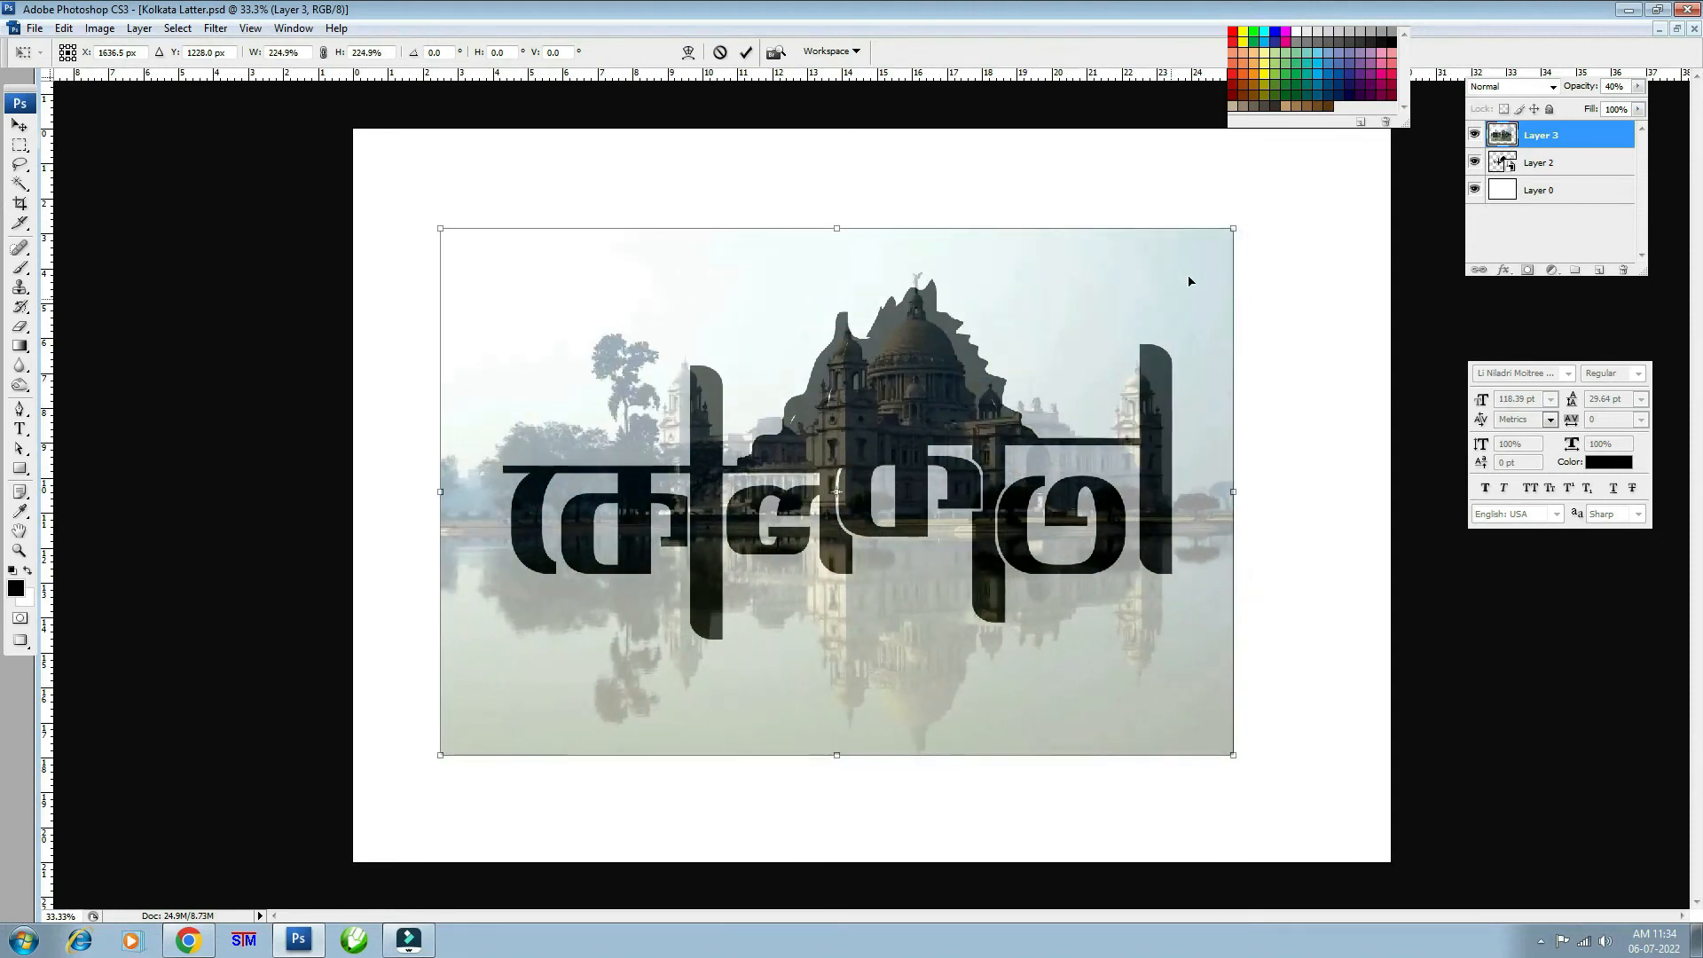
{"action": "left_click_drag", "start_coordinate": [1237, 225], "coordinate": [1208, 245]}
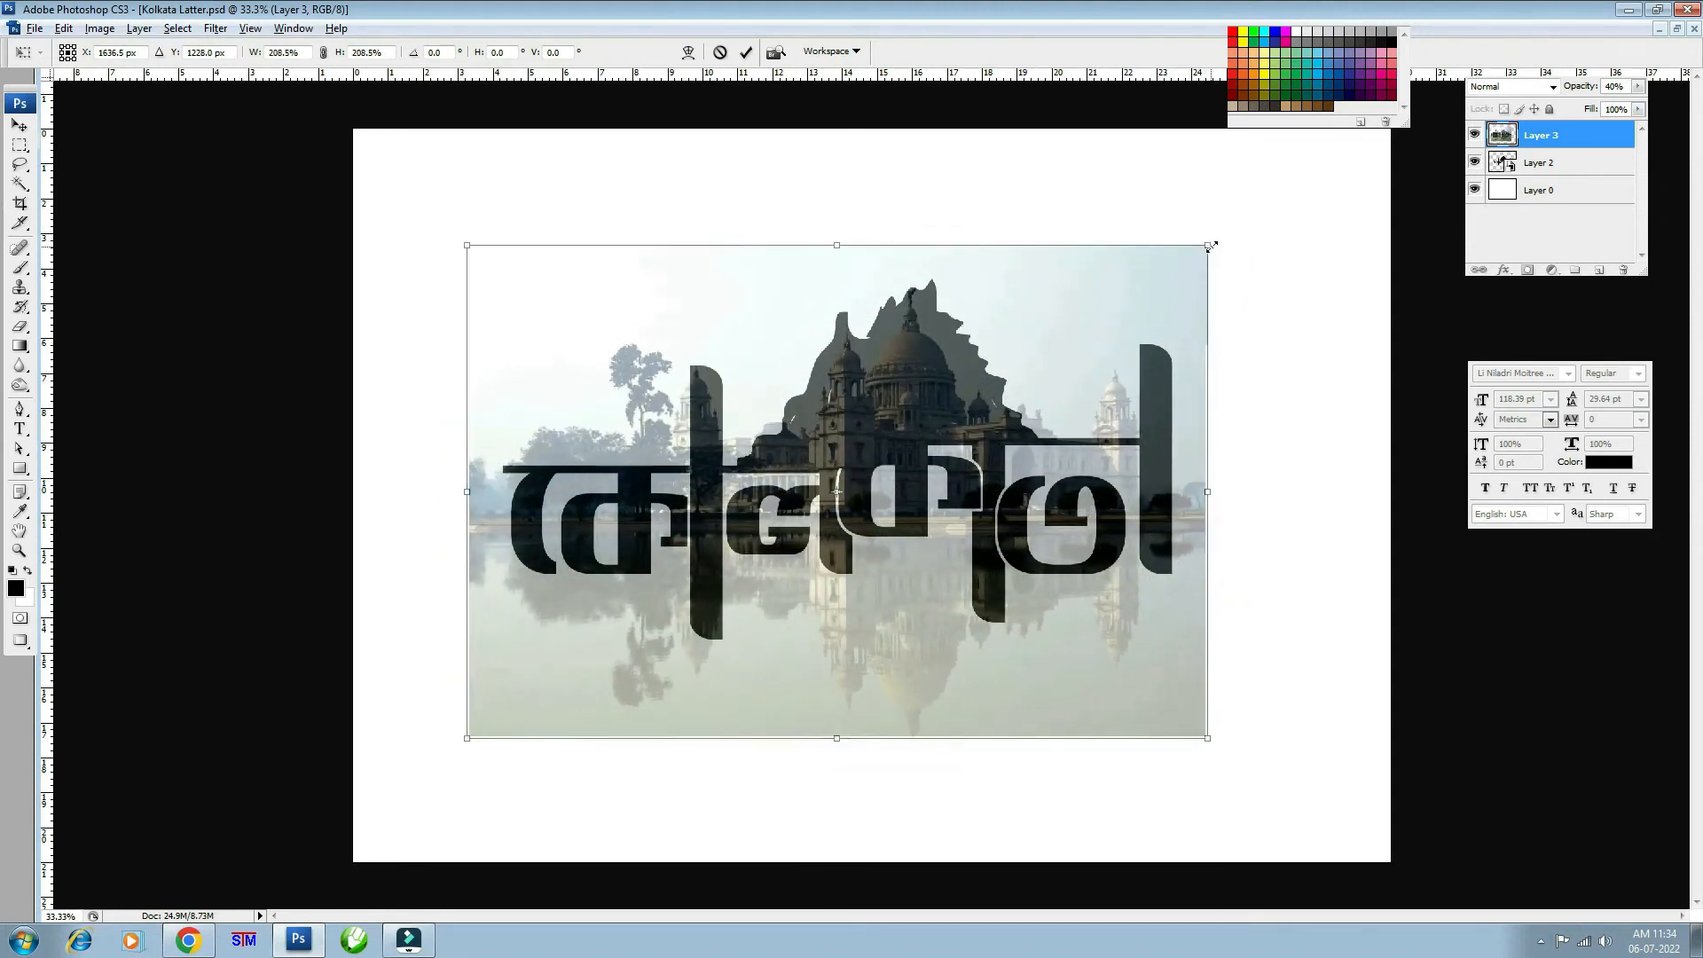
{"action": "left_click_drag", "start_coordinate": [1211, 502], "coordinate": [1247, 490]}
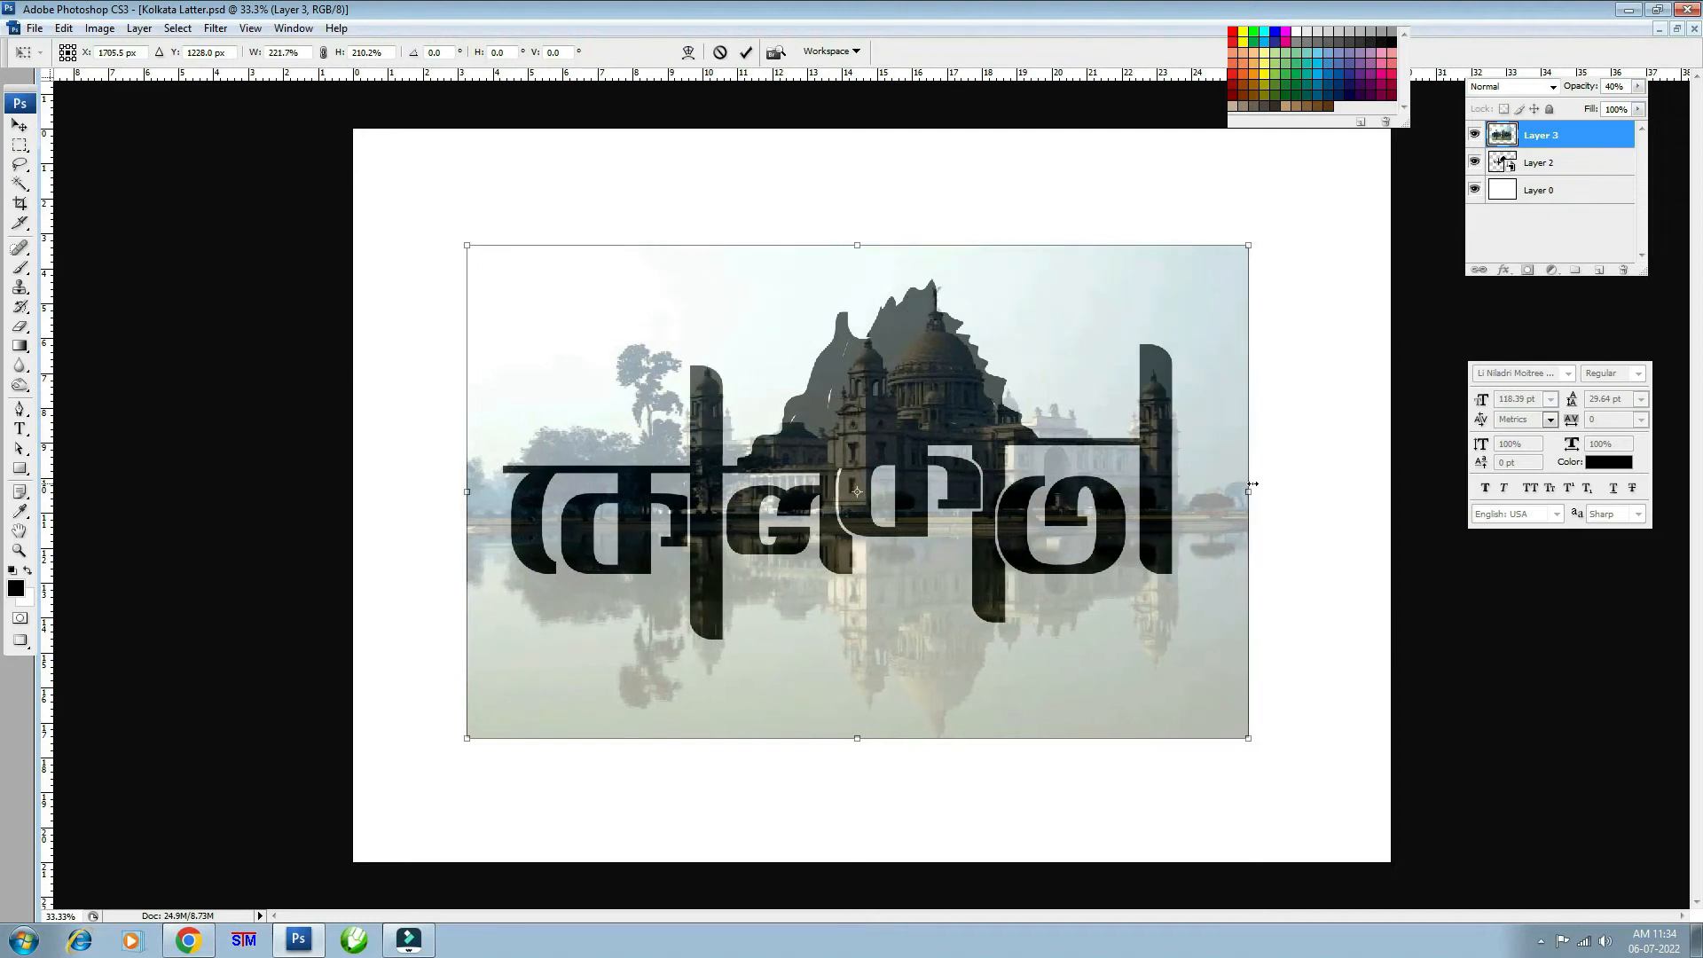
{"action": "mouse_move", "coordinate": [463, 498]}
{"action": "left_mouse_down"}
{"action": "mouse_move", "coordinate": [449, 493]}
{"action": "mouse_move", "coordinate": [470, 488]}
{"action": "left_mouse_up"}
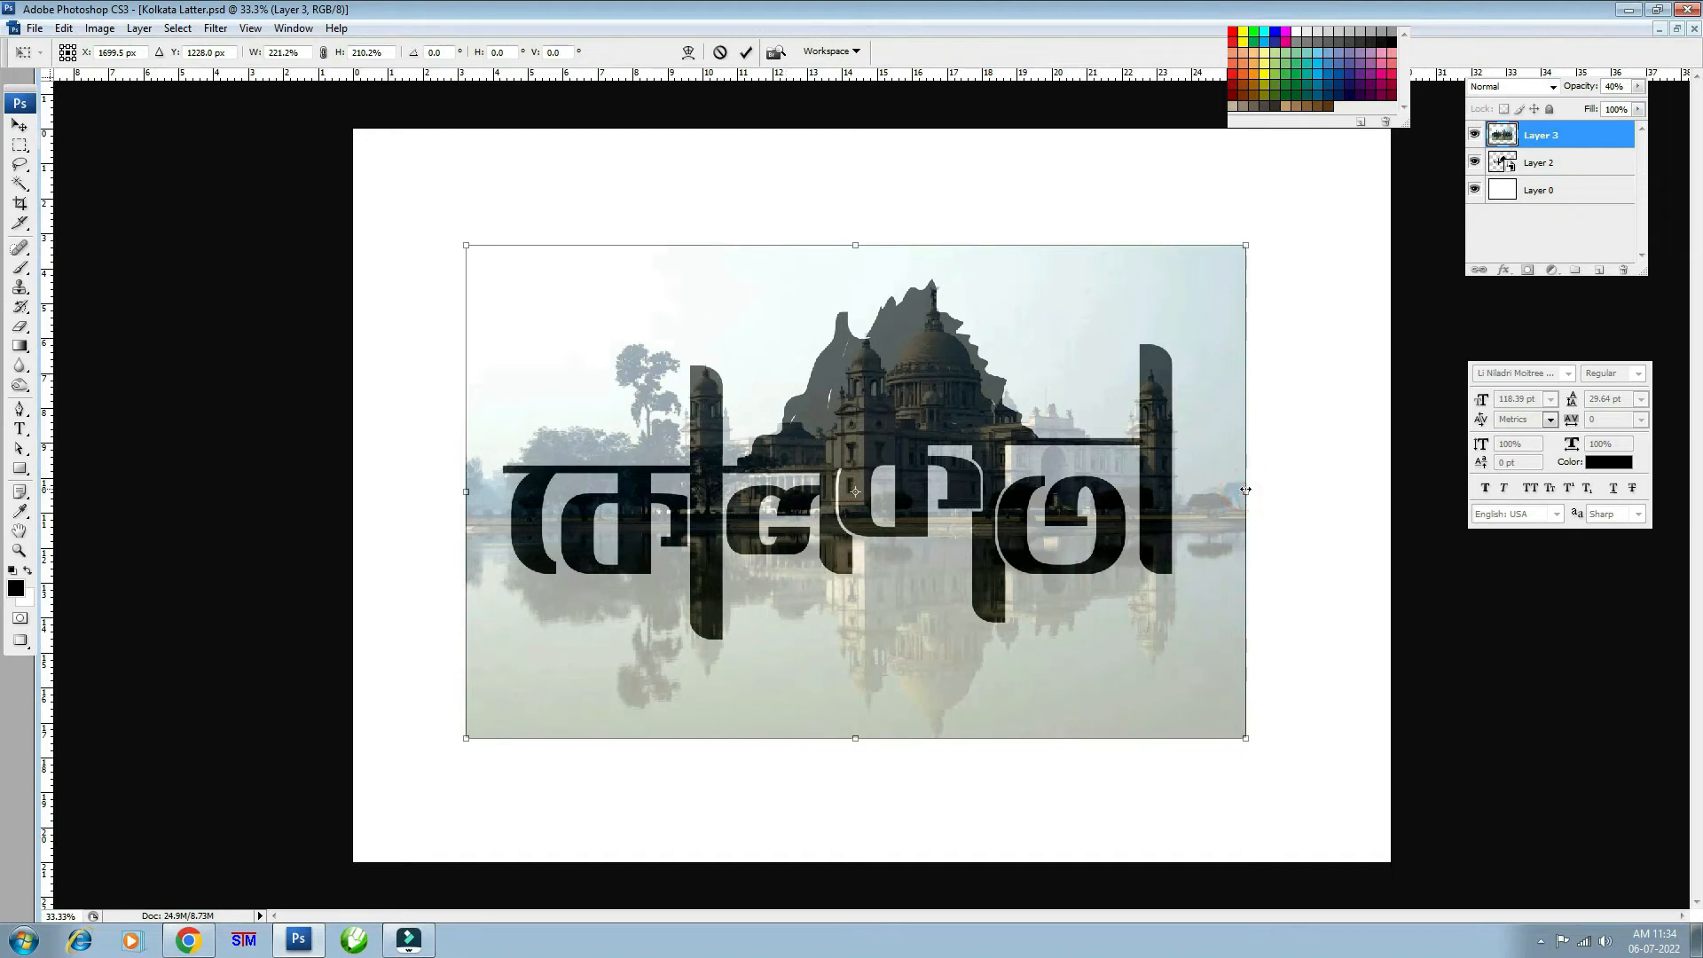
{"action": "left_click_drag", "start_coordinate": [1246, 490], "coordinate": [1248, 490]}
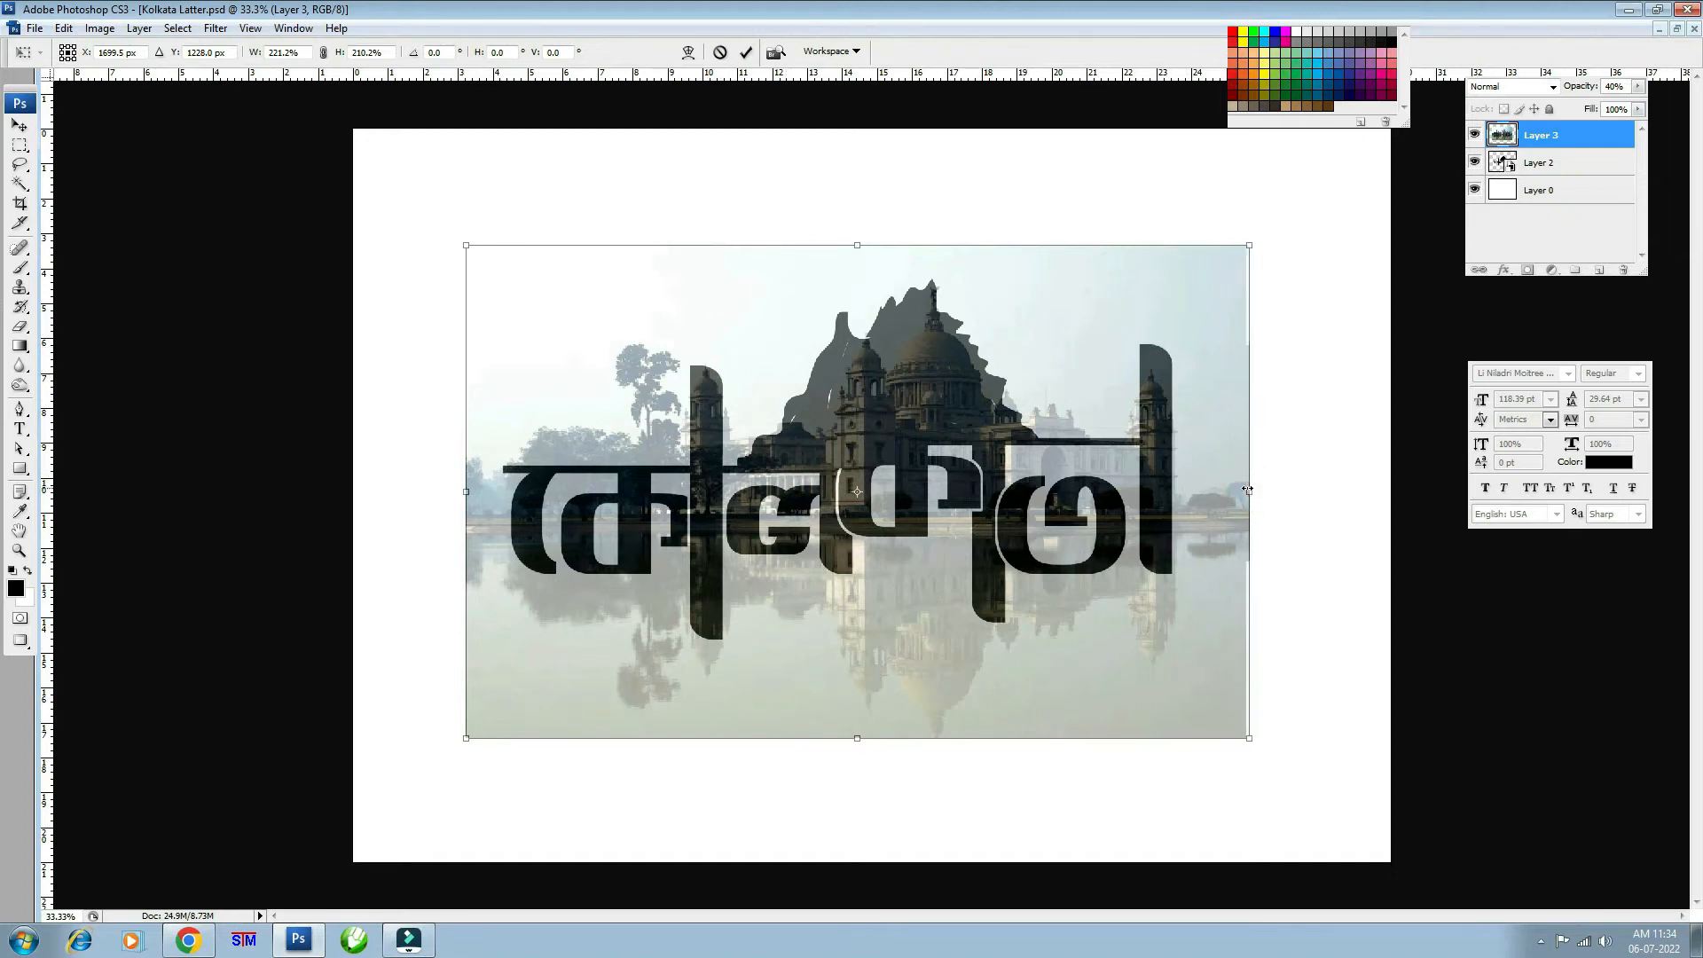
{"action": "left_click", "coordinate": [859, 246]}
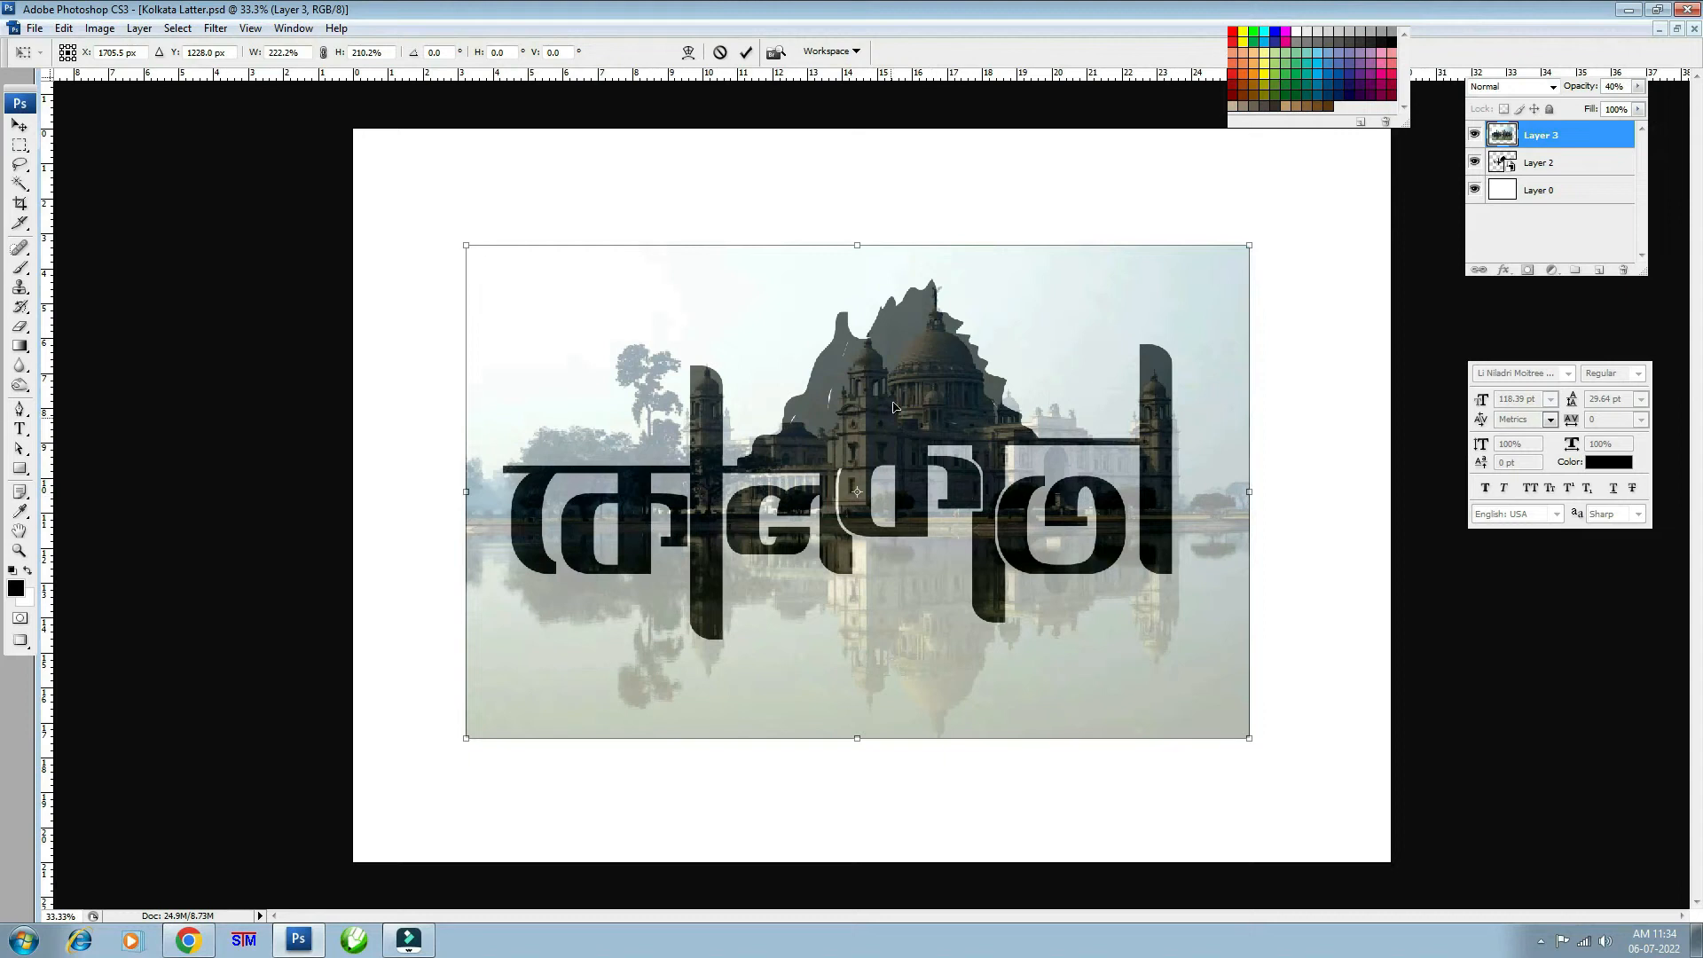
{"action": "double_click", "coordinate": [903, 349]}
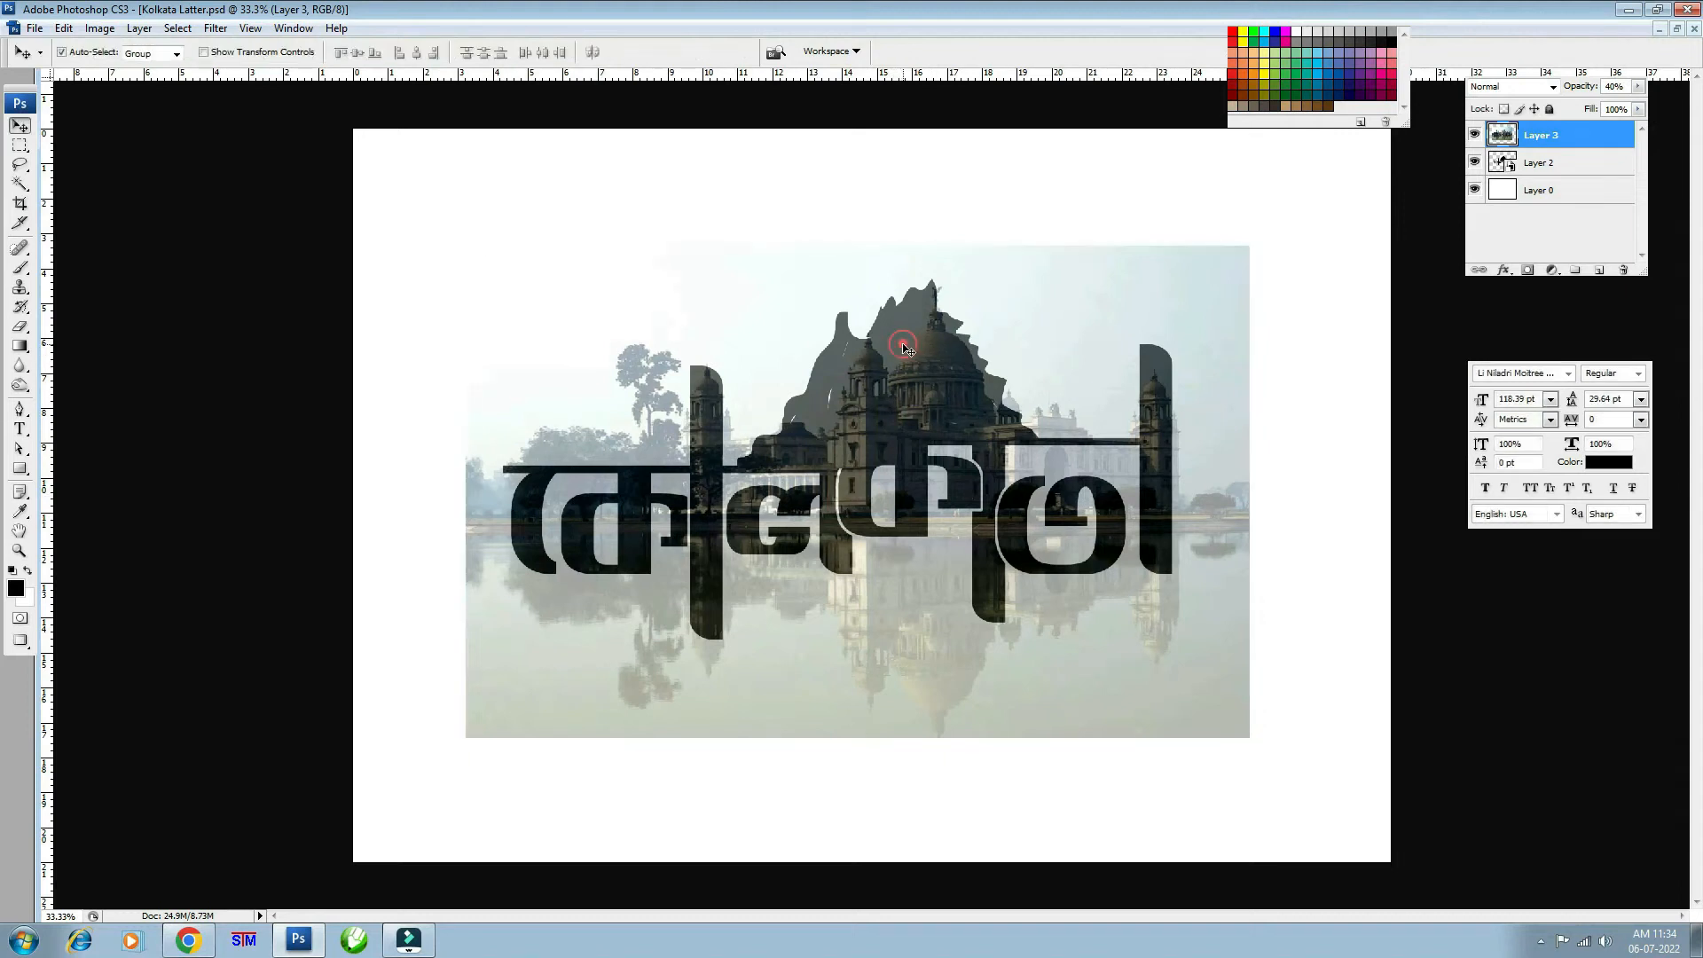
- Return the photo to 100% opacity, clip it to the logo layer, and select both layers
{"action": "key", "text": "0"}
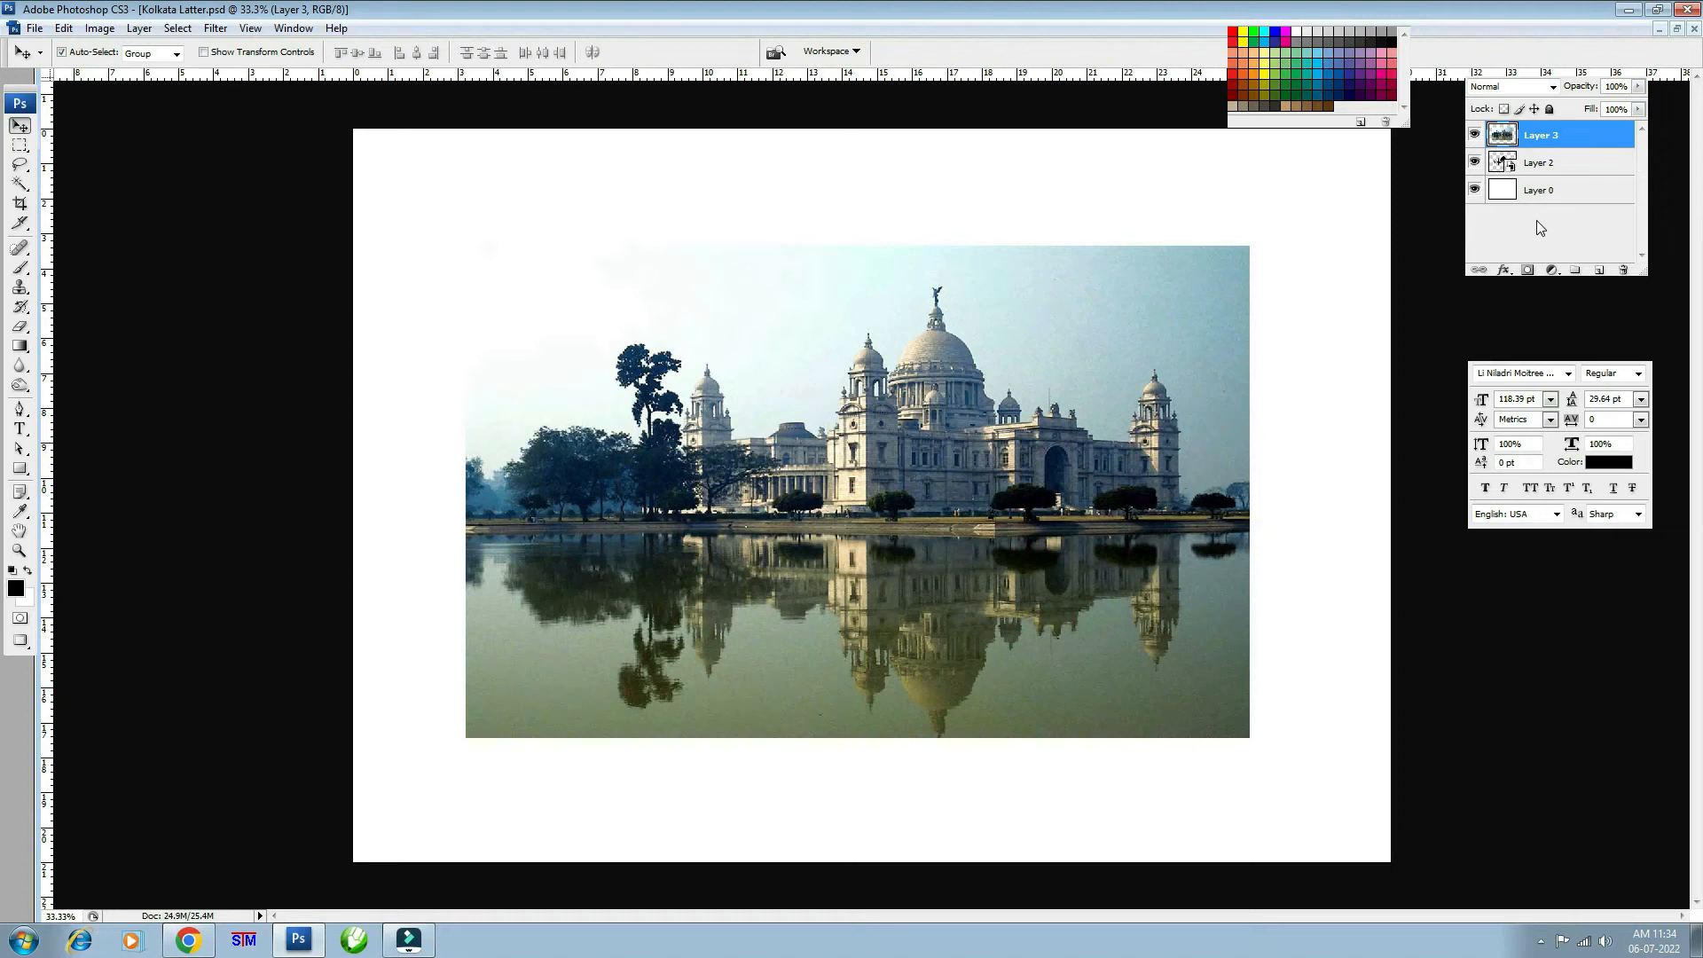
{"action": "key", "text": "ctrl+alt+g"}
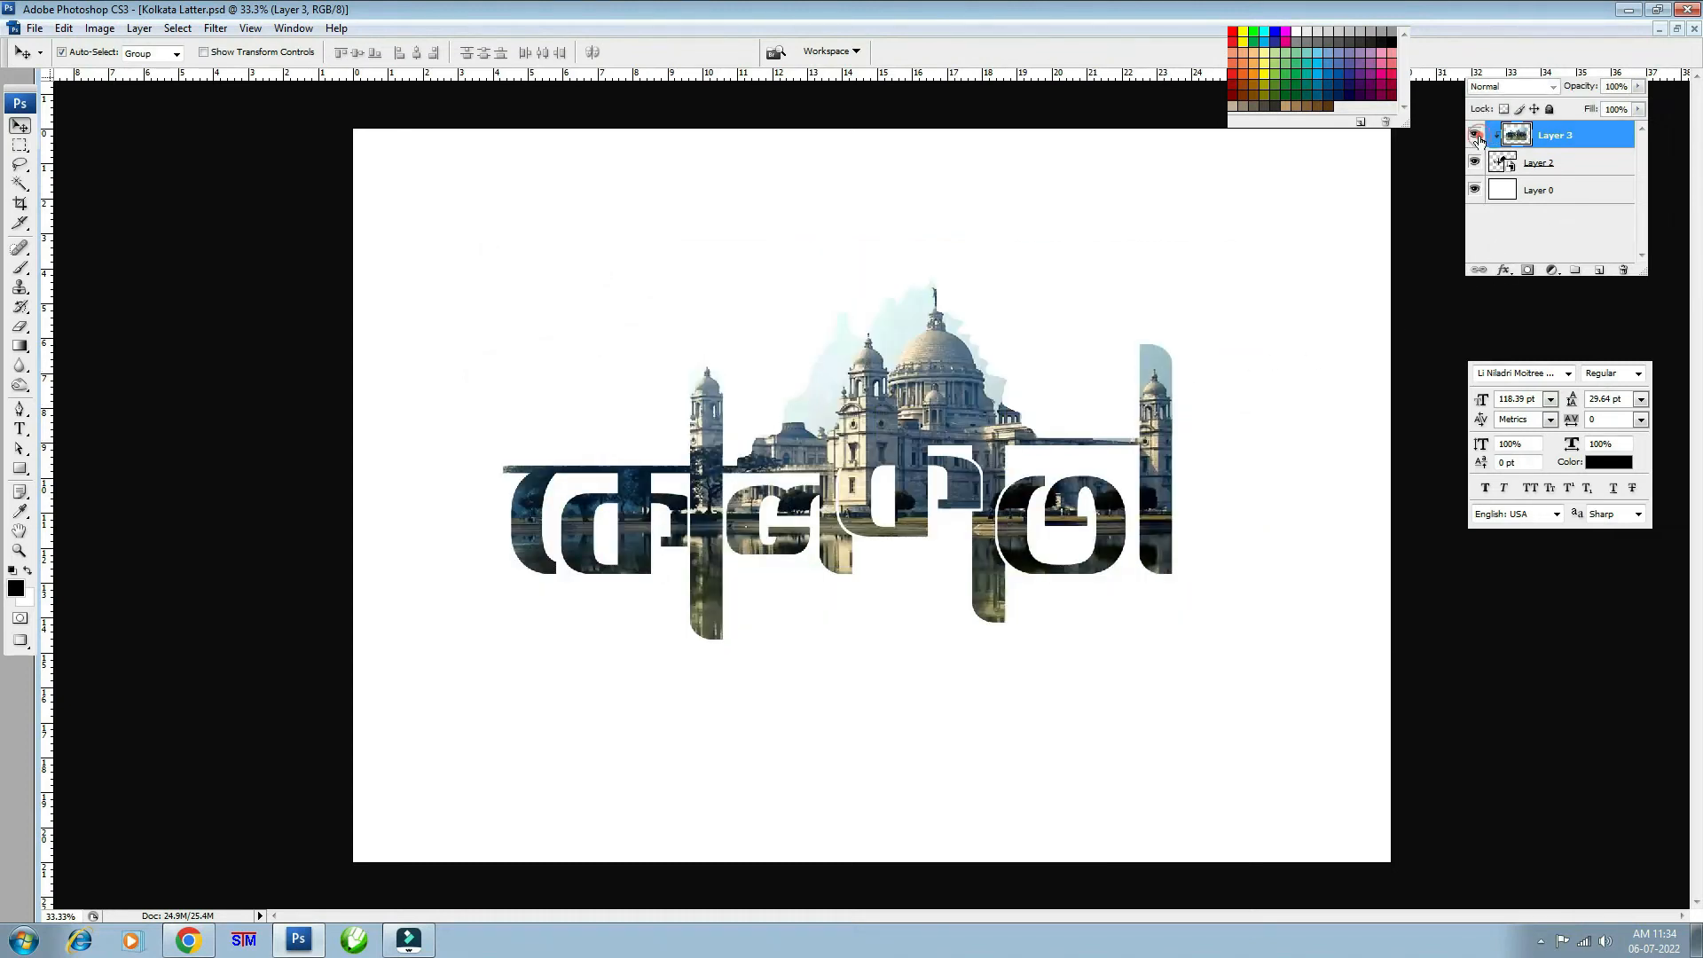
{"action": "left_click", "coordinate": [1502, 167], "text": "shift"}
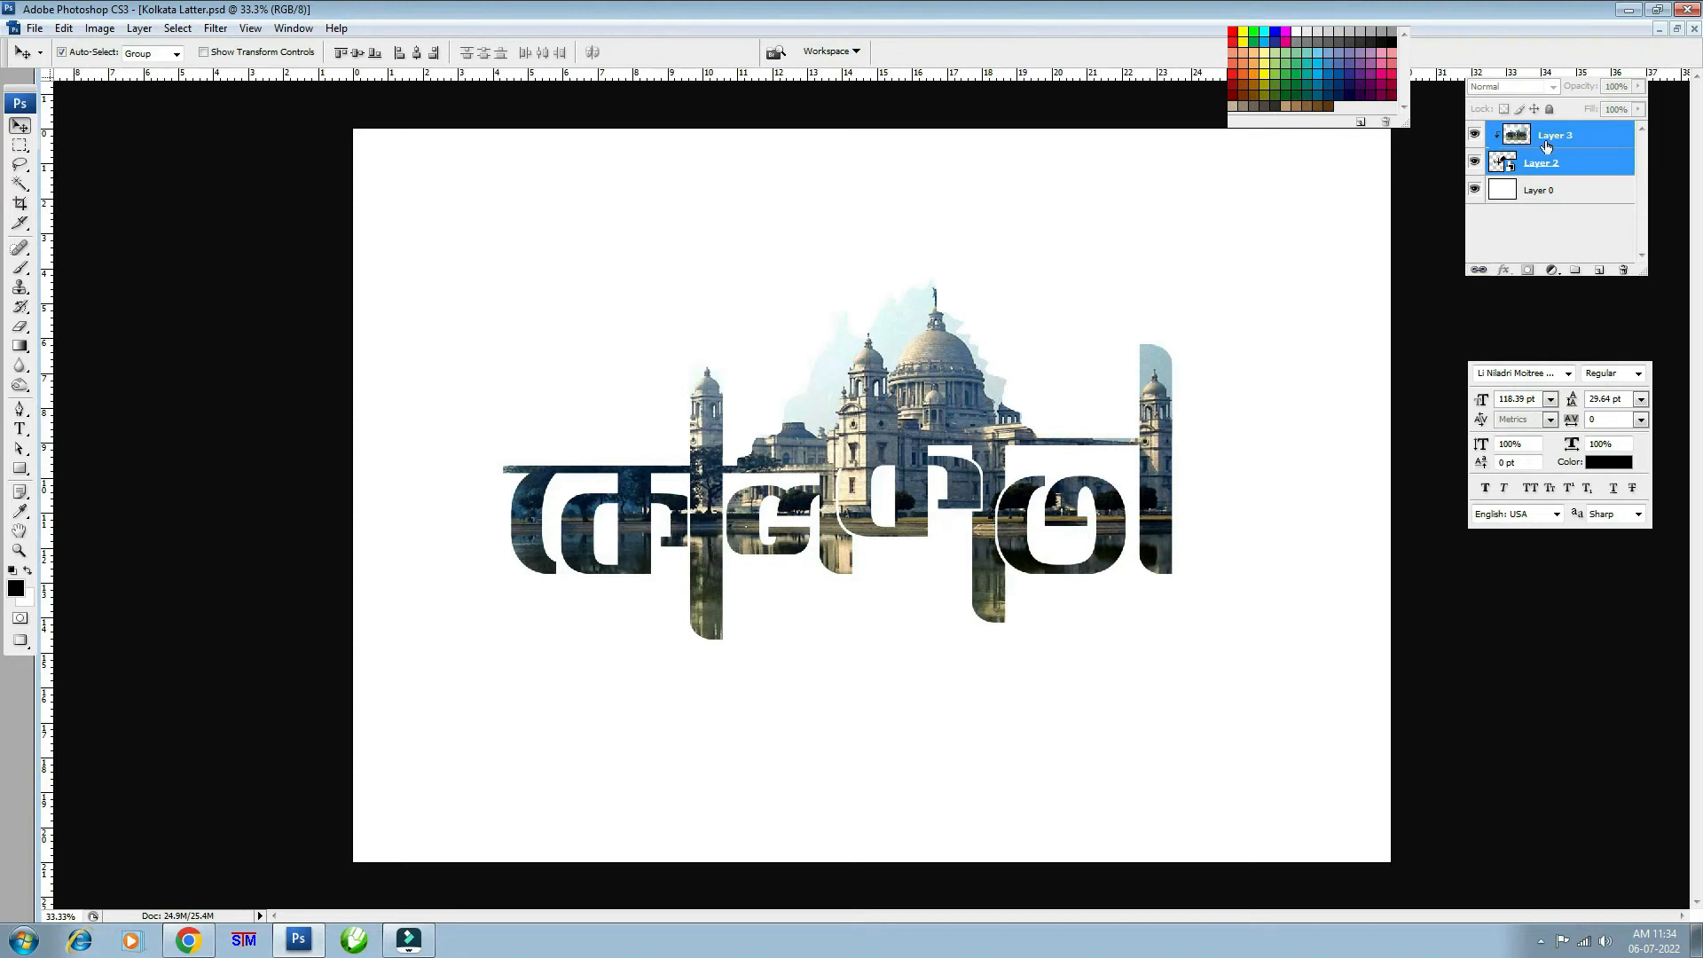
- Convert the photo-filled lettering into a single smart object and shift it into place
{"action": "left_click", "coordinate": [1641, 78]}
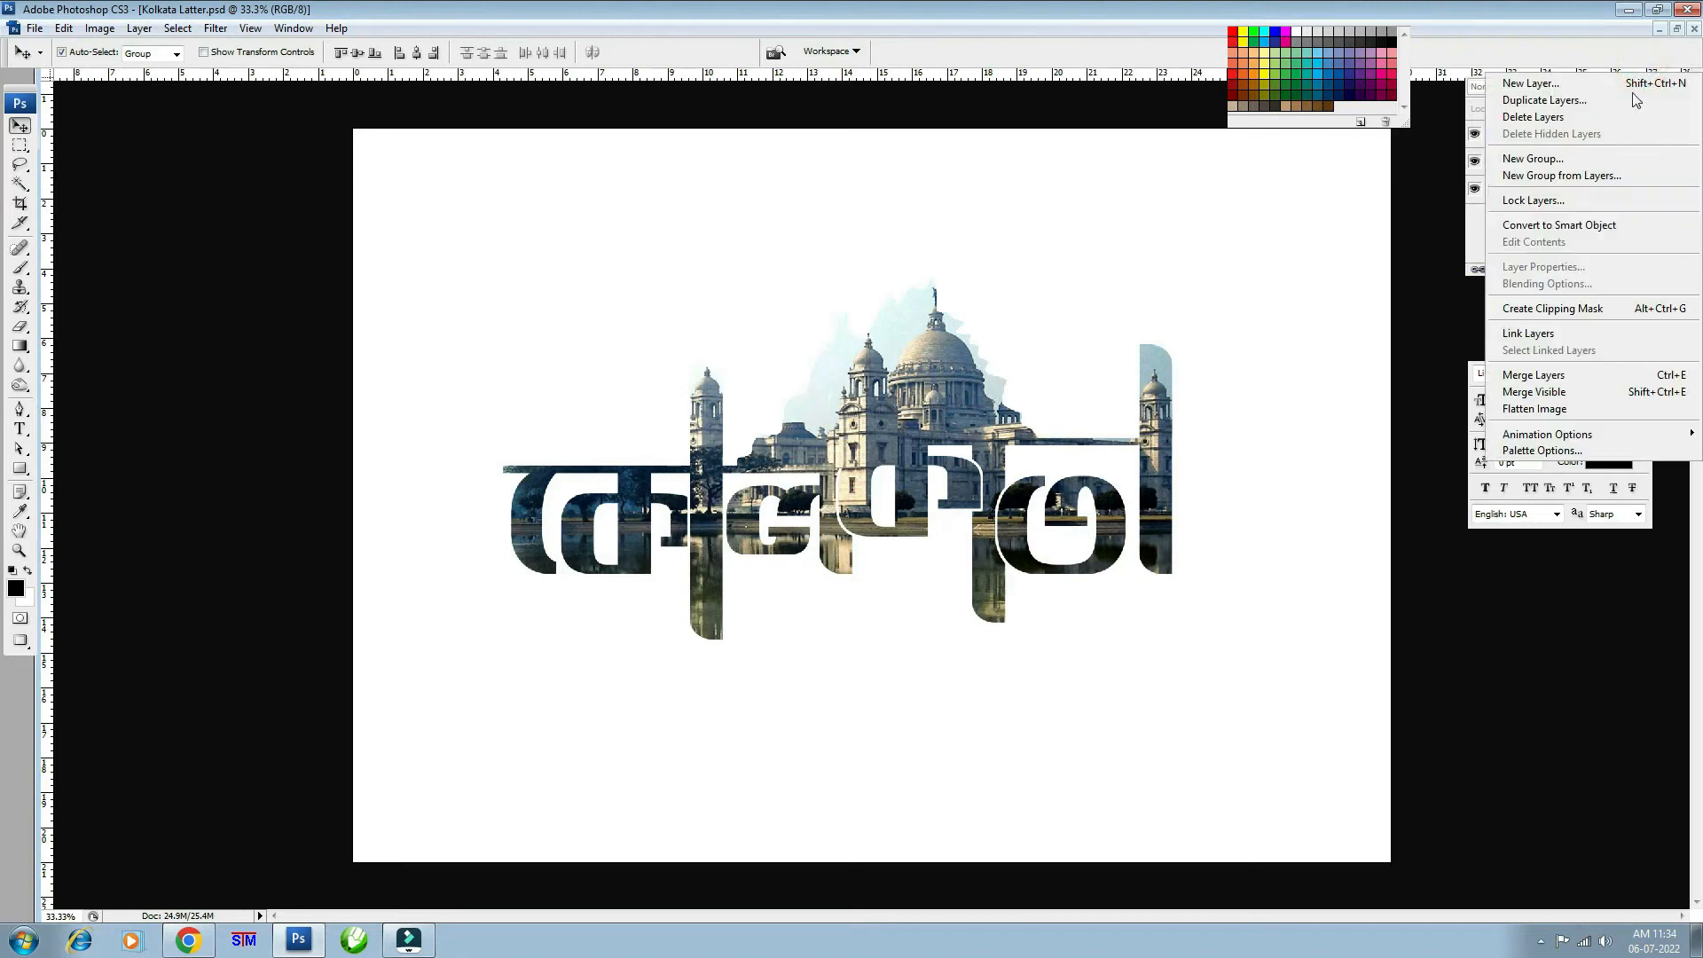
{"action": "left_click", "coordinate": [1553, 227]}
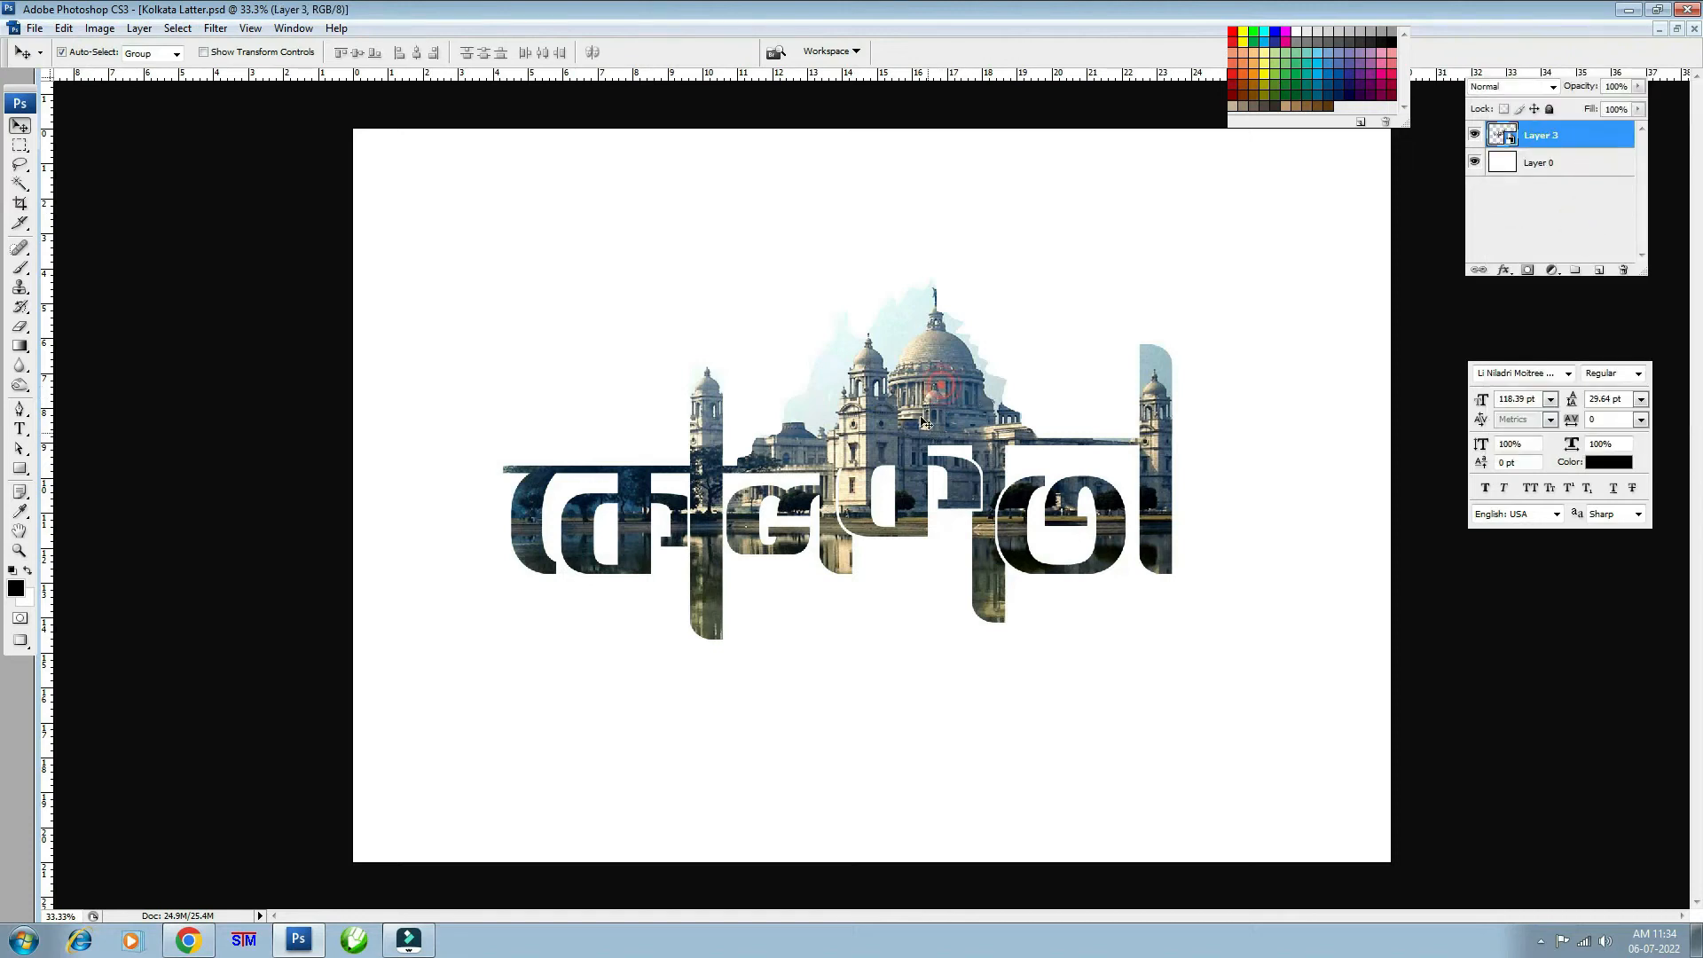
{"action": "mouse_move", "coordinate": [916, 419]}
{"action": "left_mouse_down"}
{"action": "mouse_move", "coordinate": [942, 383]}
{"action": "mouse_move", "coordinate": [937, 401]}
{"action": "left_mouse_up"}
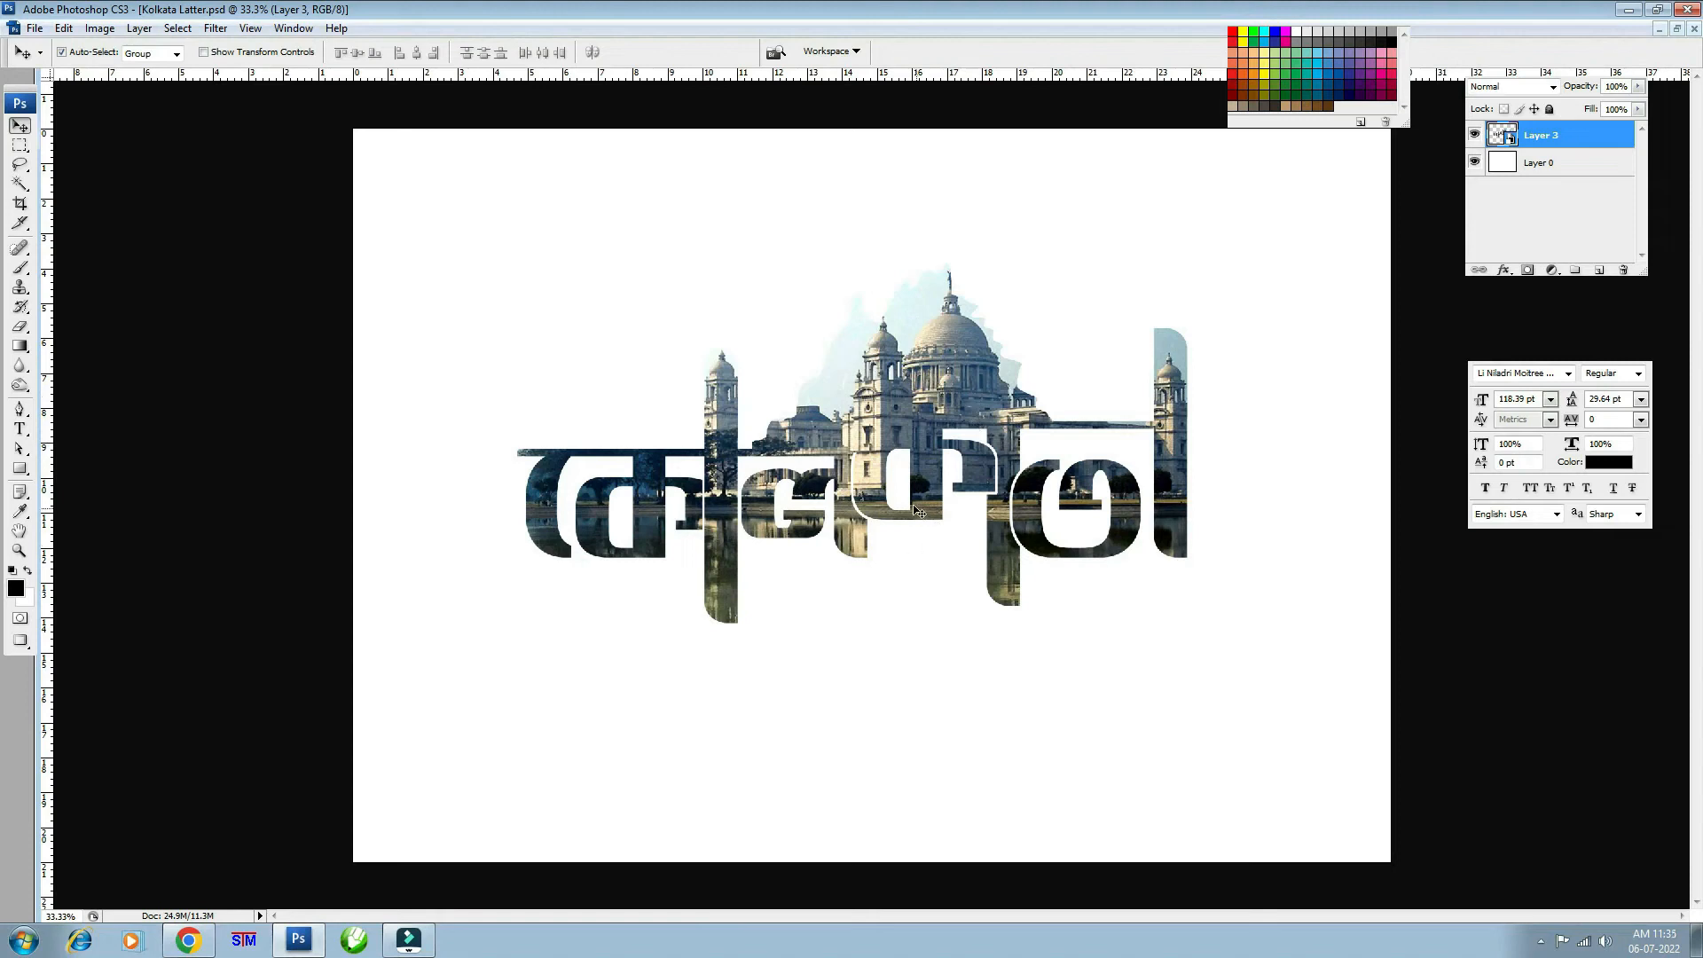
{"action": "left_click_drag", "start_coordinate": [918, 512], "coordinate": [909, 525]}
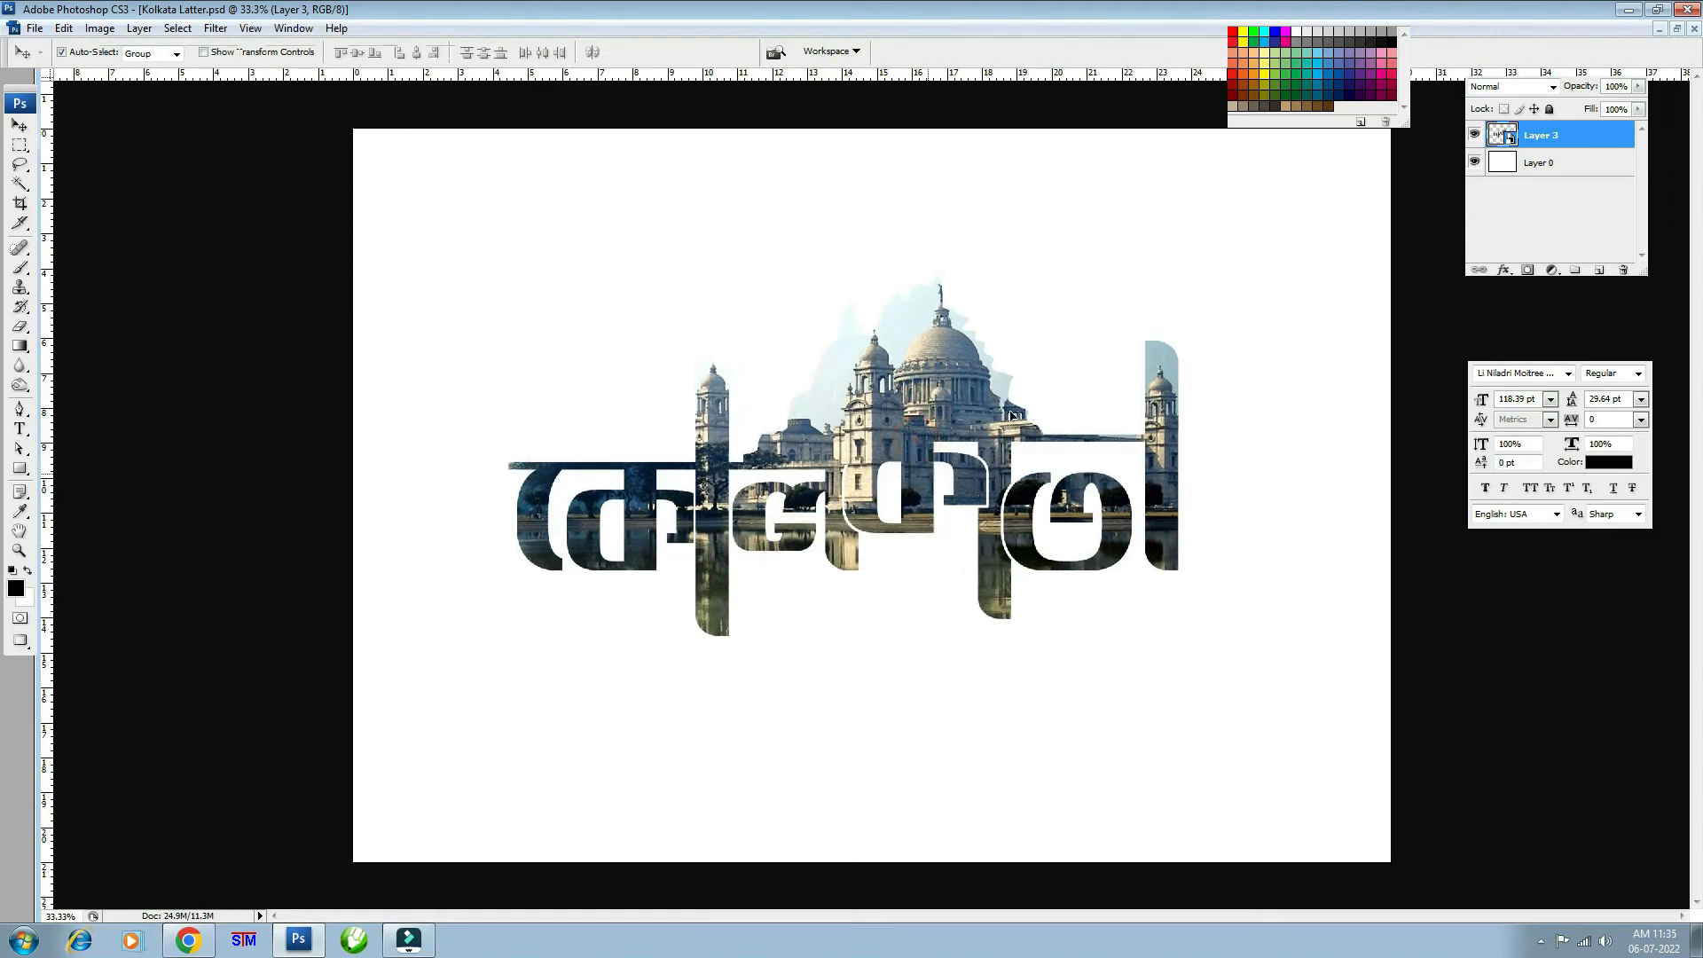
- Scale the lettering smart object to 103.5%, raise it about 40 px, and nudge it right
{"action": "key", "text": "ctrl+t"}
{"action": "left_click_drag", "start_coordinate": [1252, 238], "coordinate": [1270, 233]}
{"action": "left_click_drag", "start_coordinate": [930, 391], "coordinate": [929, 355]}
{"action": "key", "text": "Return"}
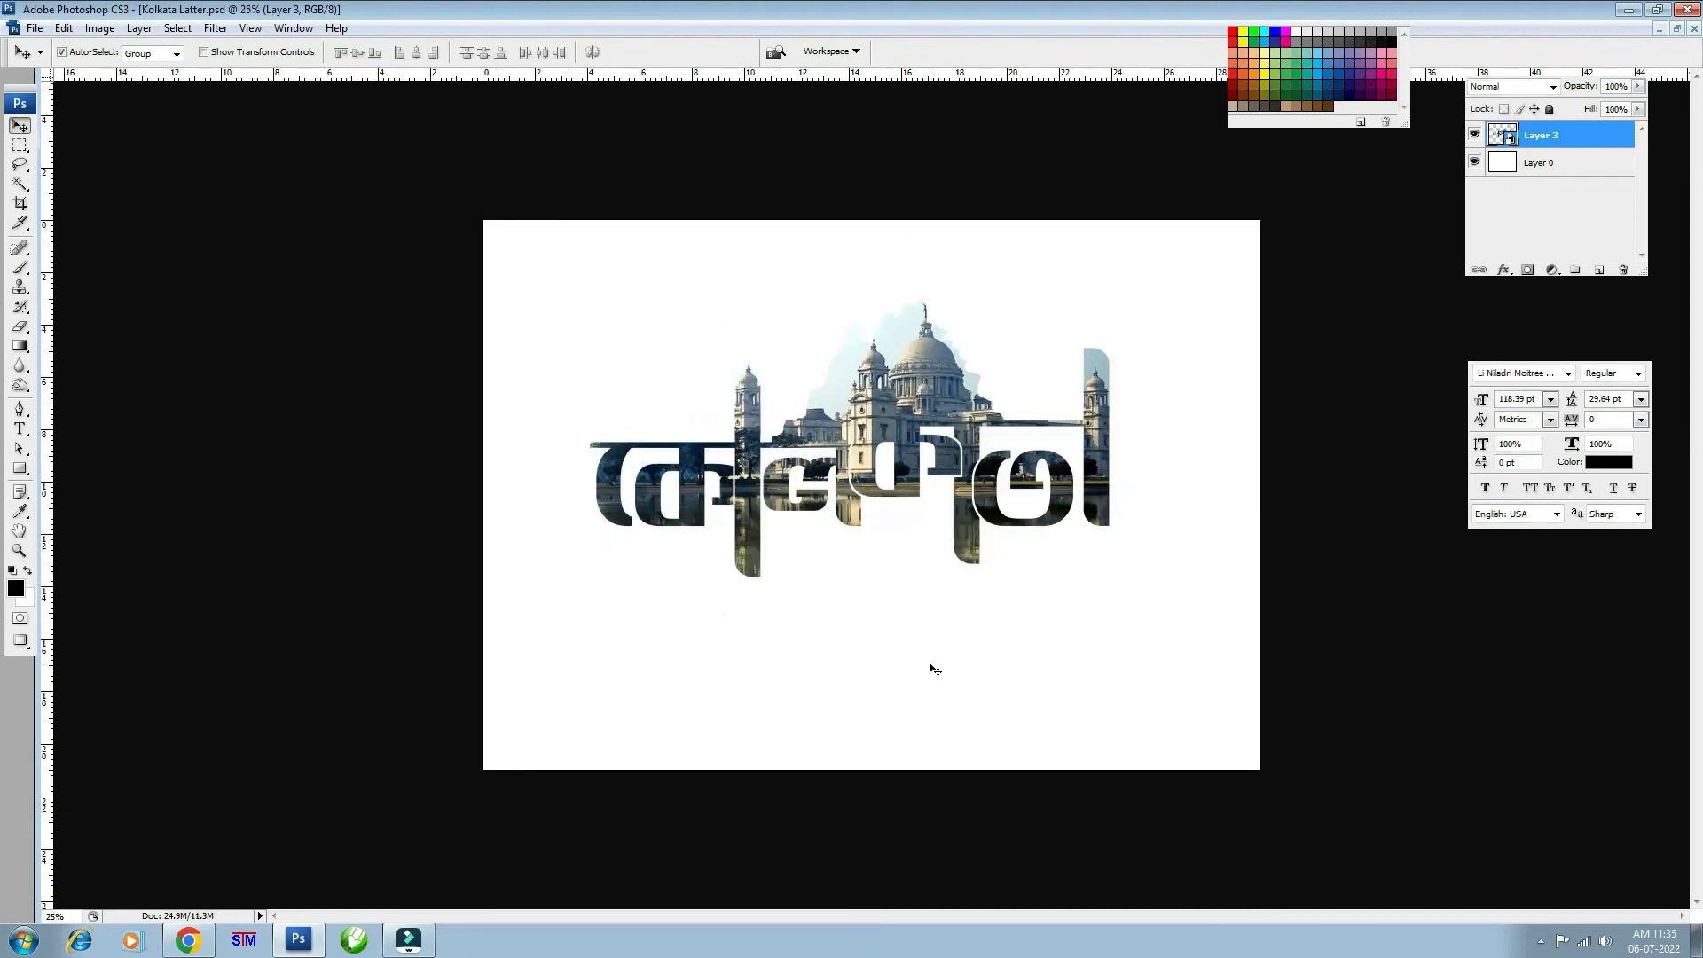
{"action": "key", "text": "ctrl+t"}
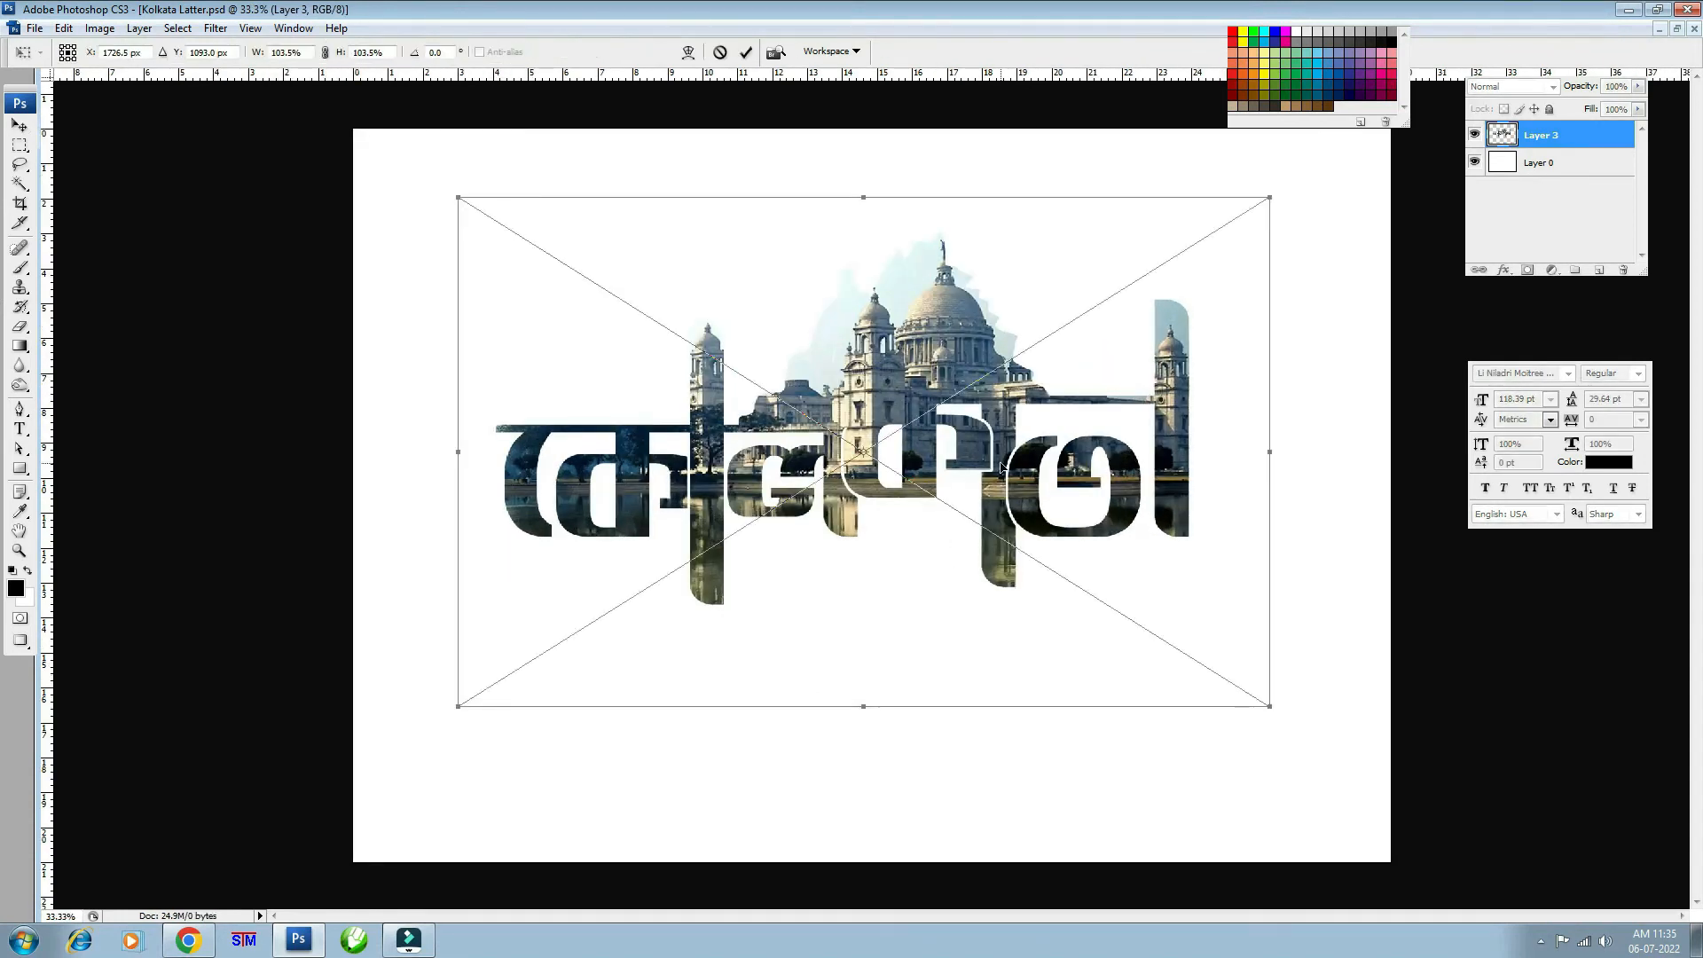
{"action": "left_click_drag", "start_coordinate": [1001, 461], "coordinate": [1005, 461]}
{"action": "key", "text": "Return"}
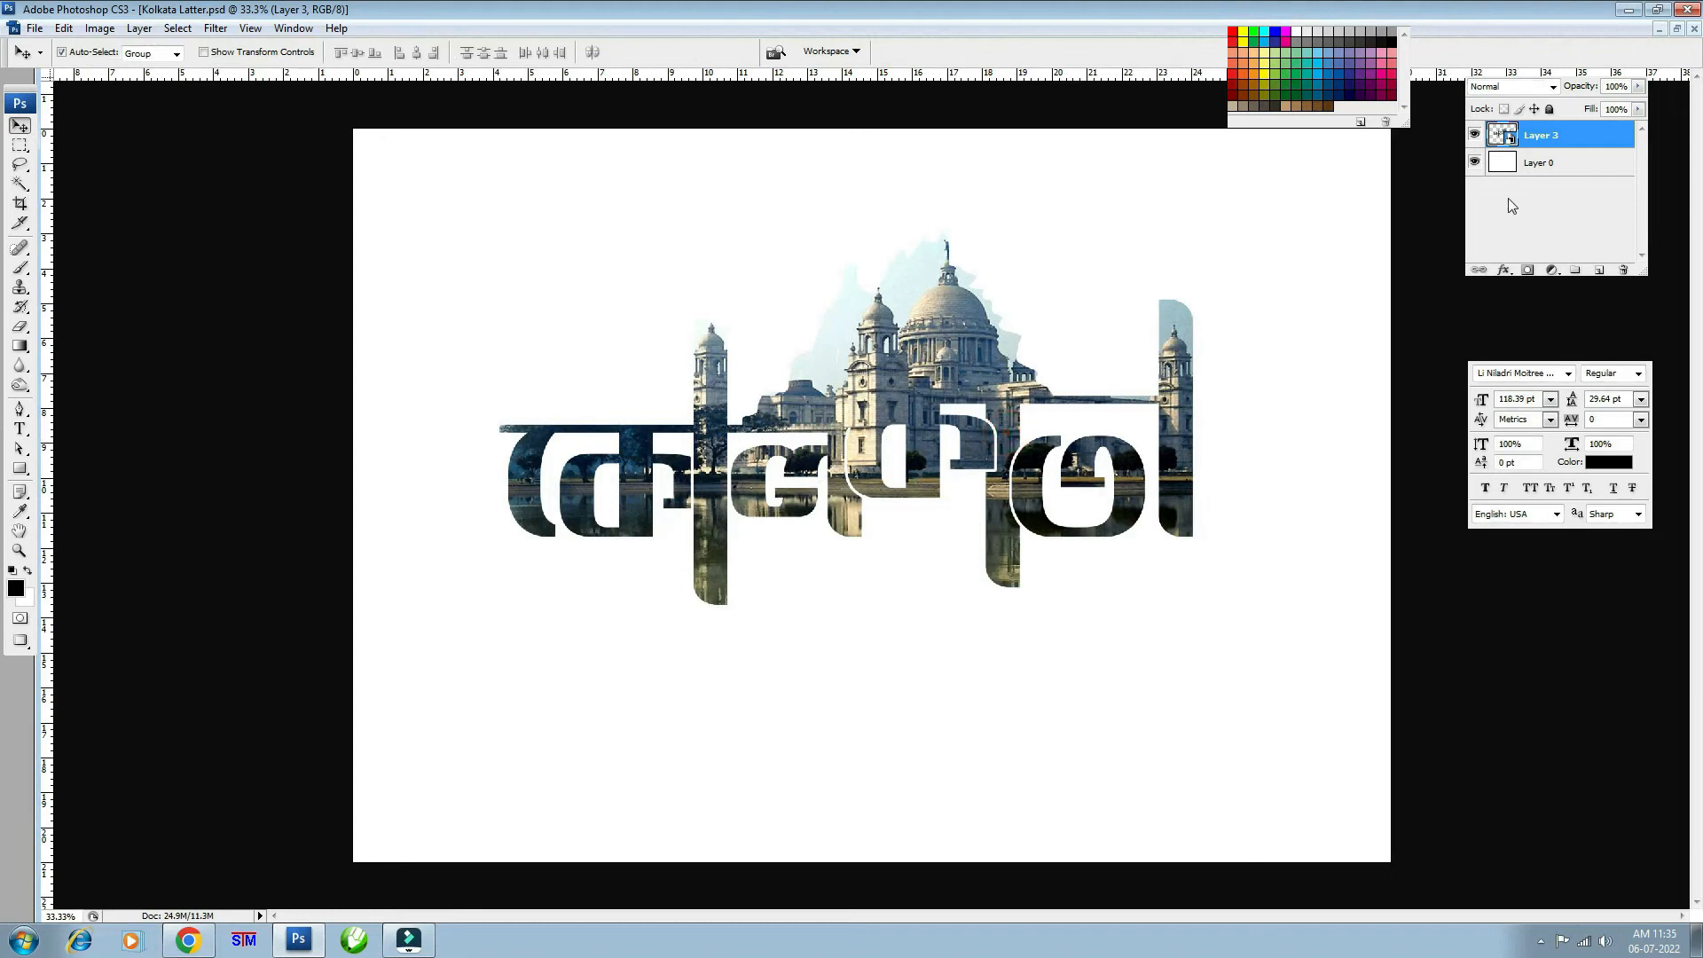
{"action": "double_click", "coordinate": [1510, 140]}
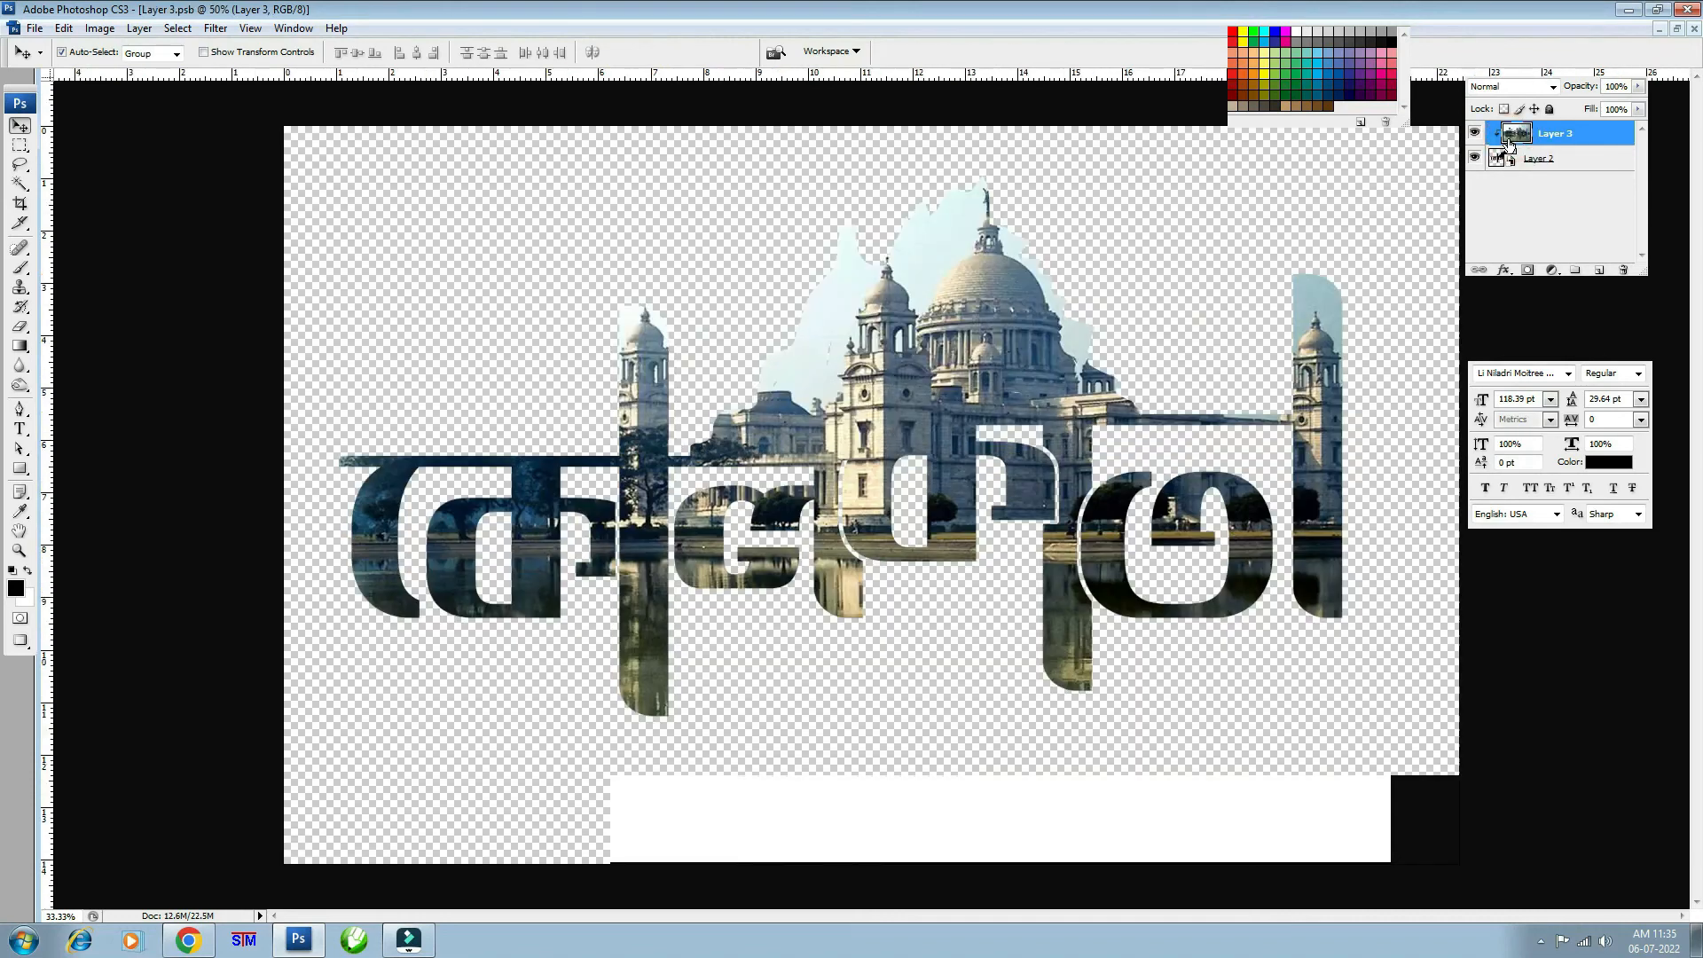
{"action": "double_click", "coordinate": [1511, 160]}
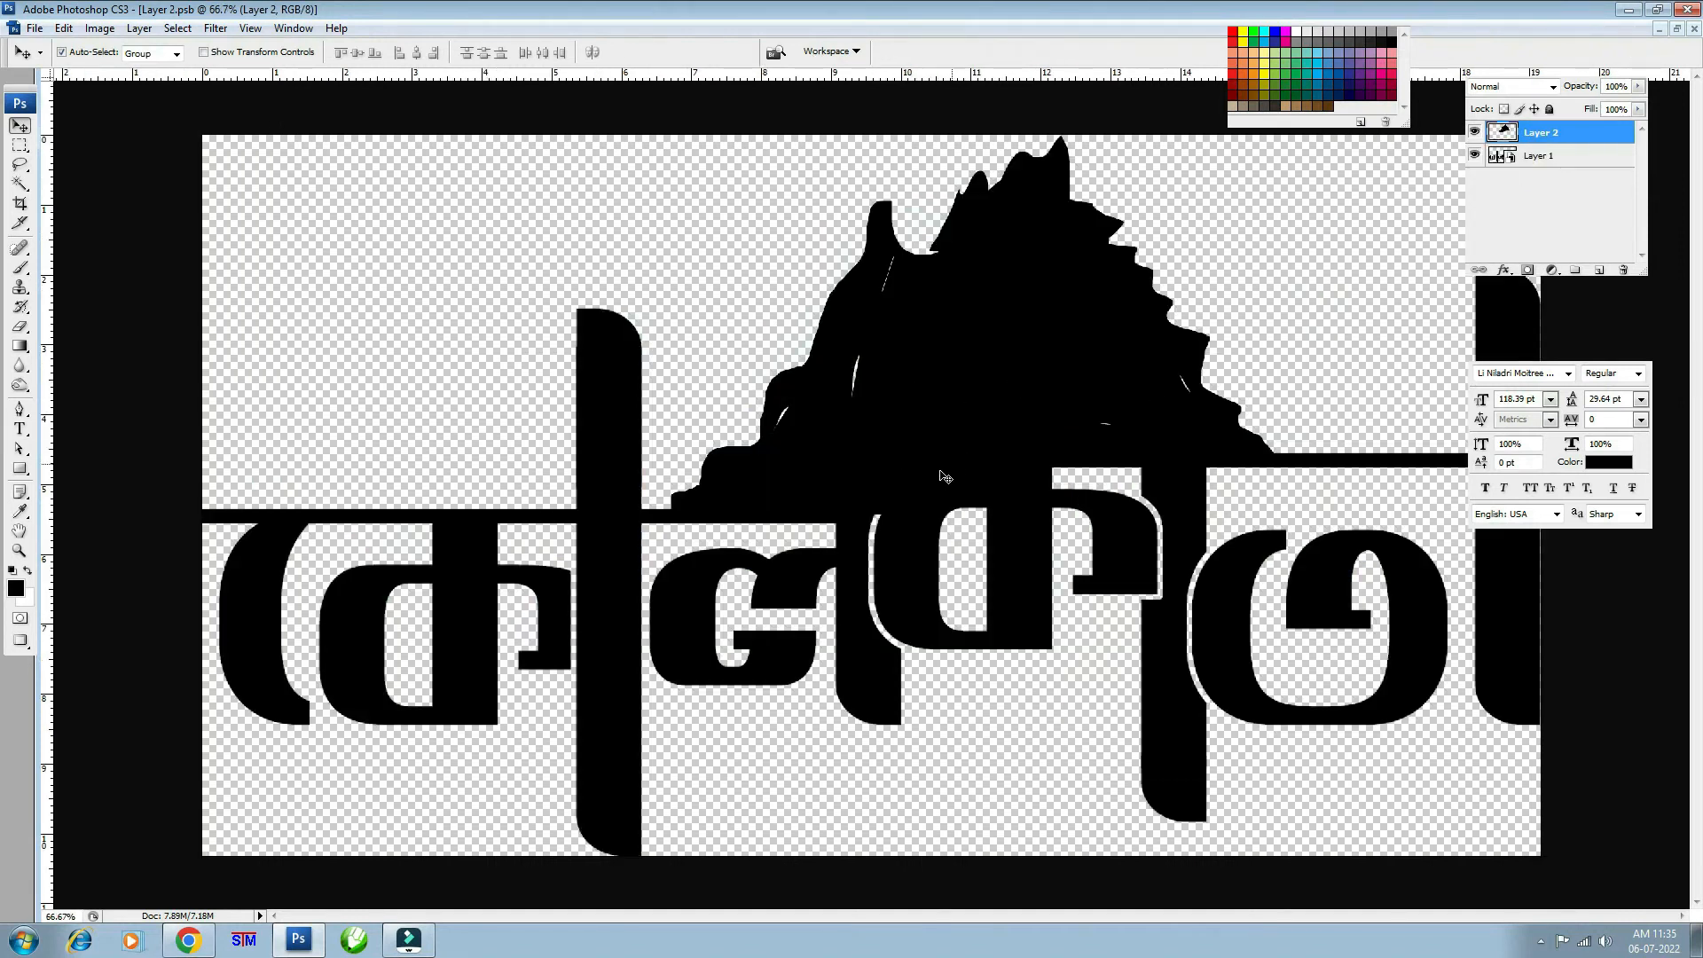
{"action": "left_click", "coordinate": [1695, 32]}
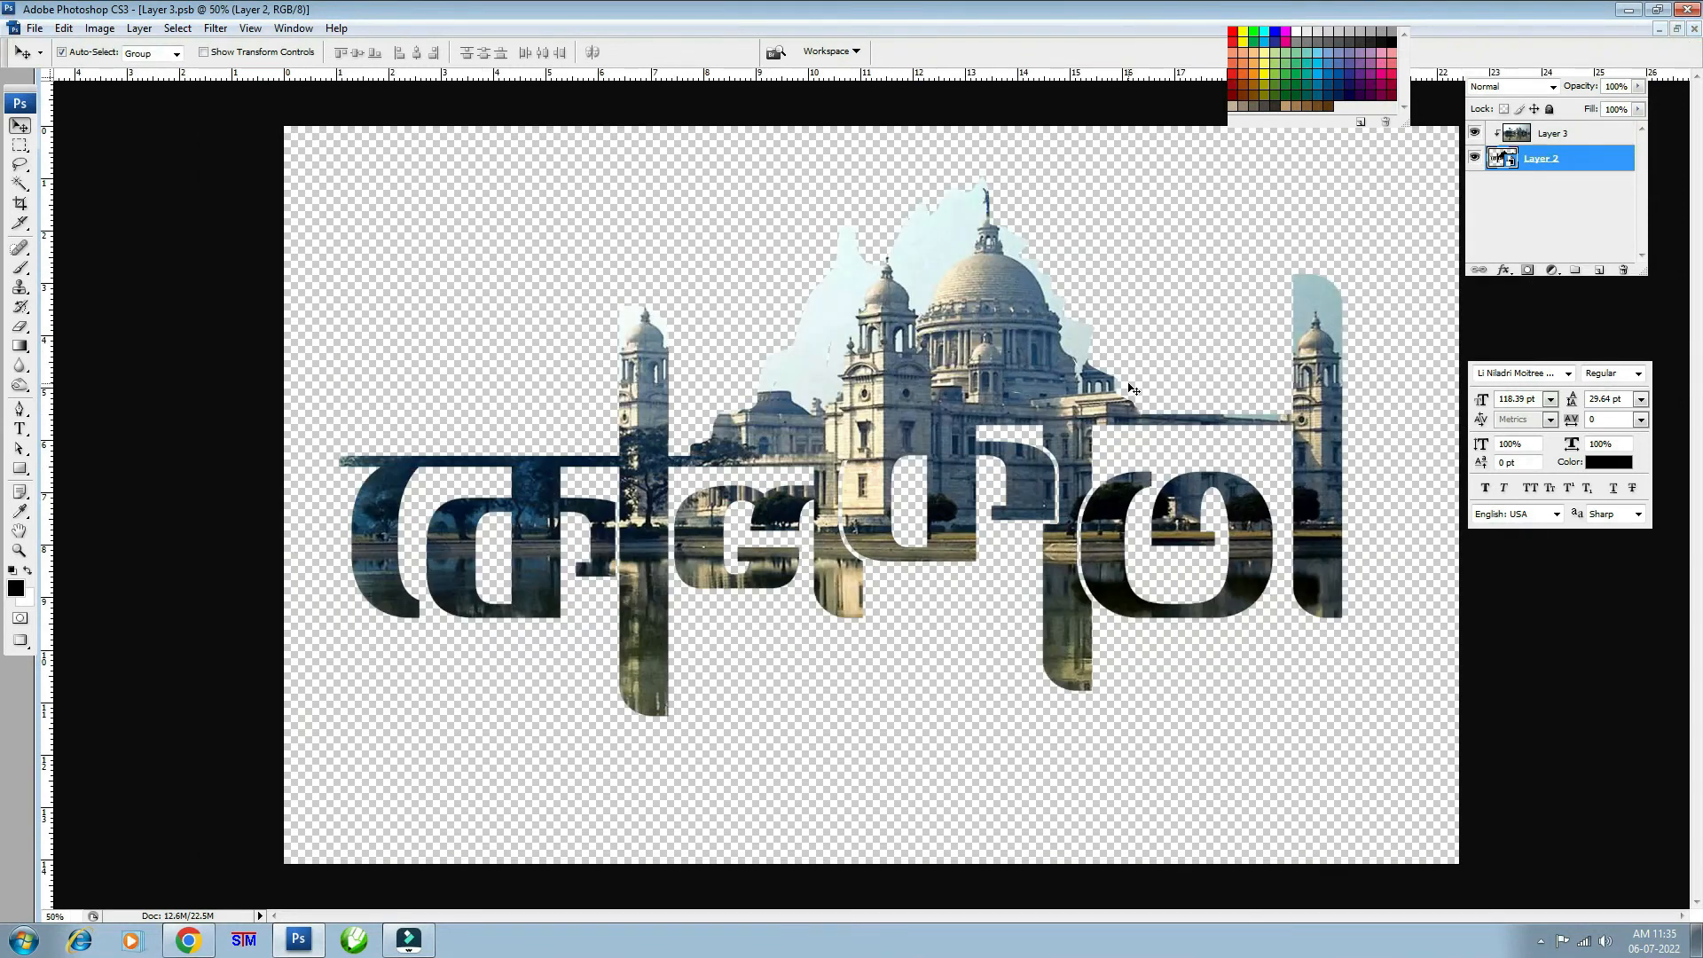
{"action": "left_click", "coordinate": [1612, 142]}
{"action": "left_click", "coordinate": [1474, 133]}
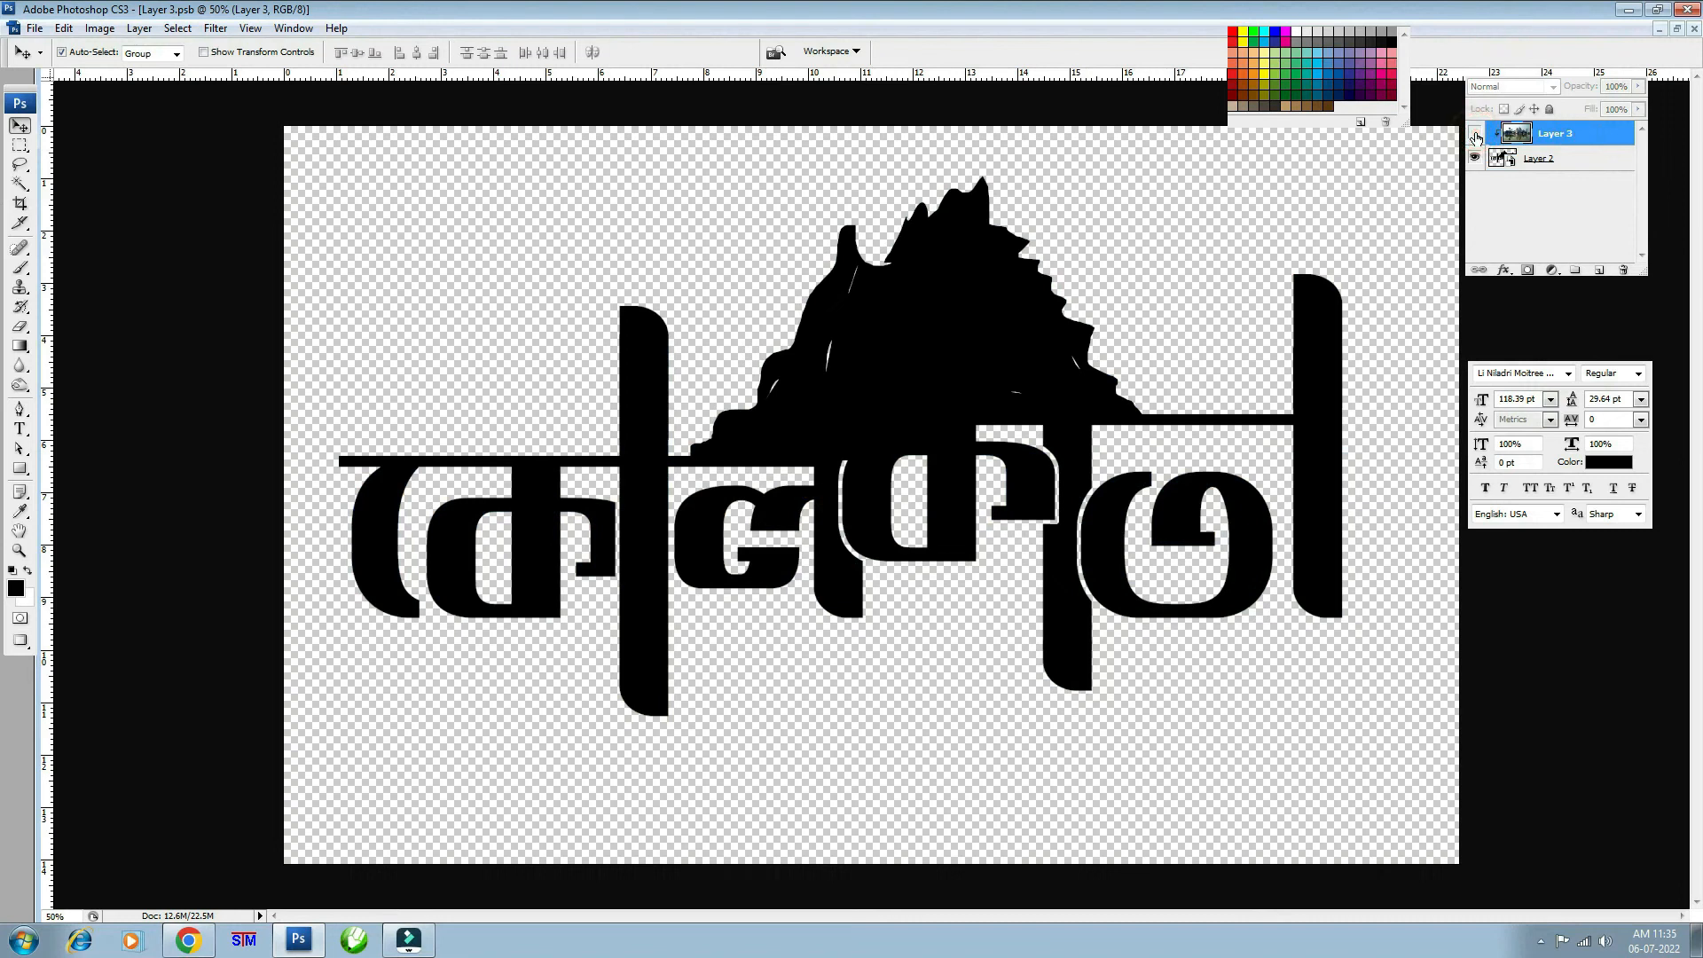
{"action": "left_click", "coordinate": [1475, 135]}
{"action": "left_click", "coordinate": [1475, 135]}
{"action": "left_click", "coordinate": [1475, 134]}
{"action": "left_click", "coordinate": [1694, 29]}
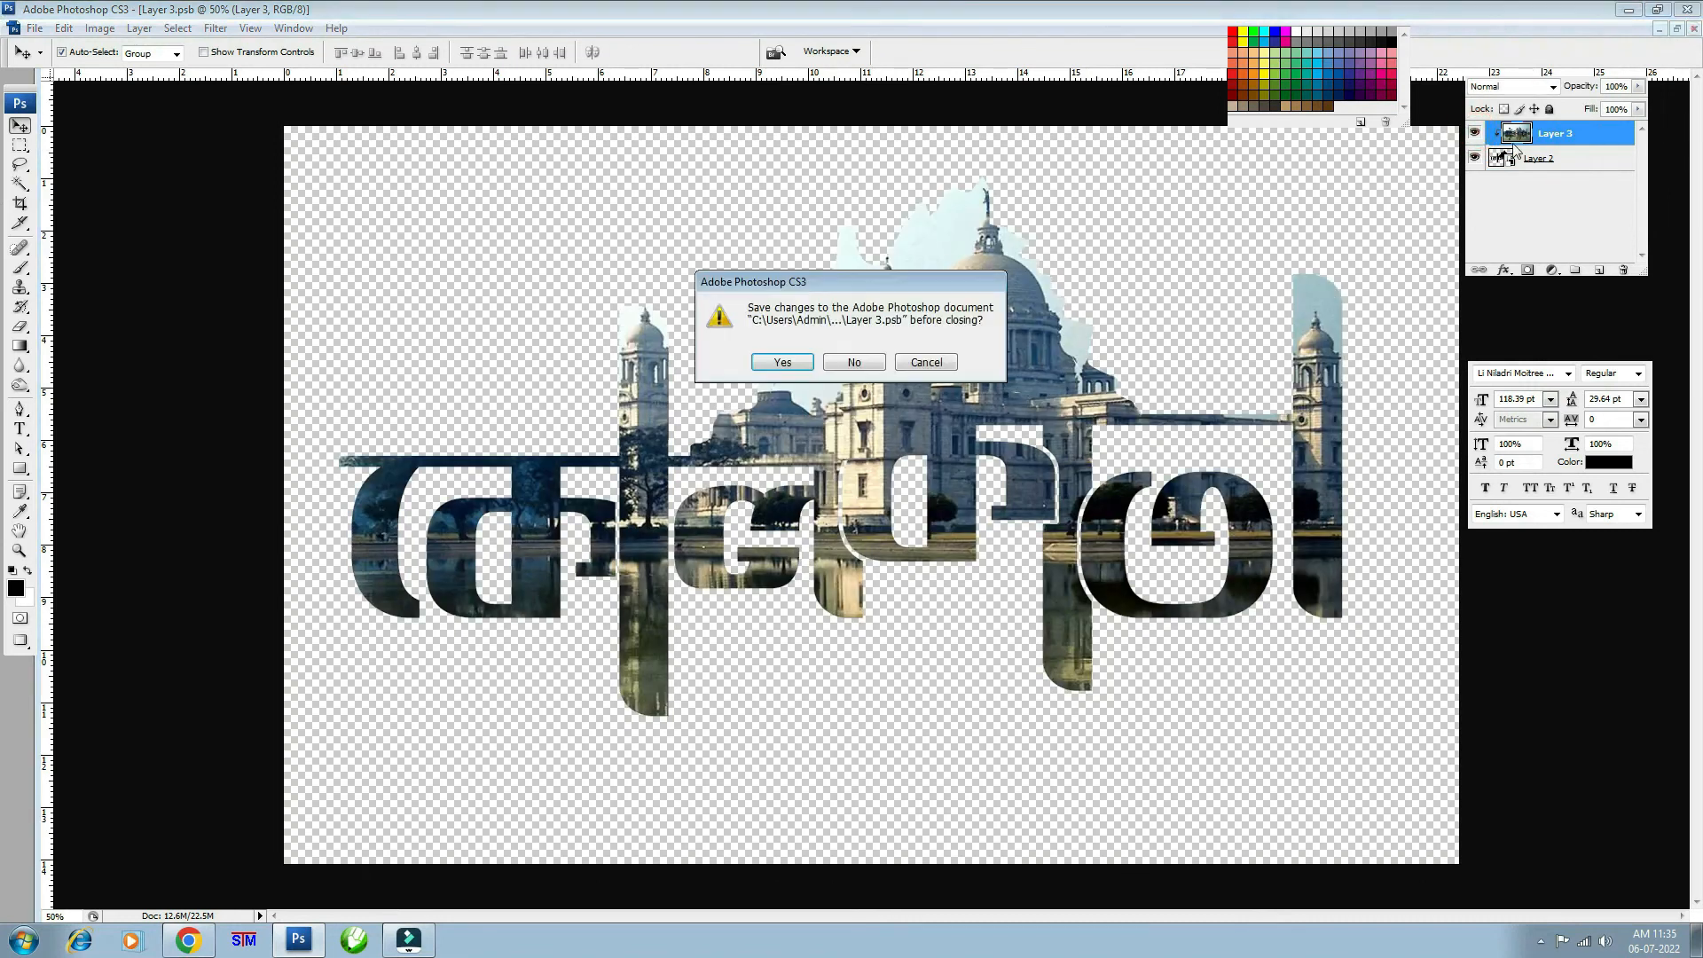
{"action": "left_click", "coordinate": [854, 363]}
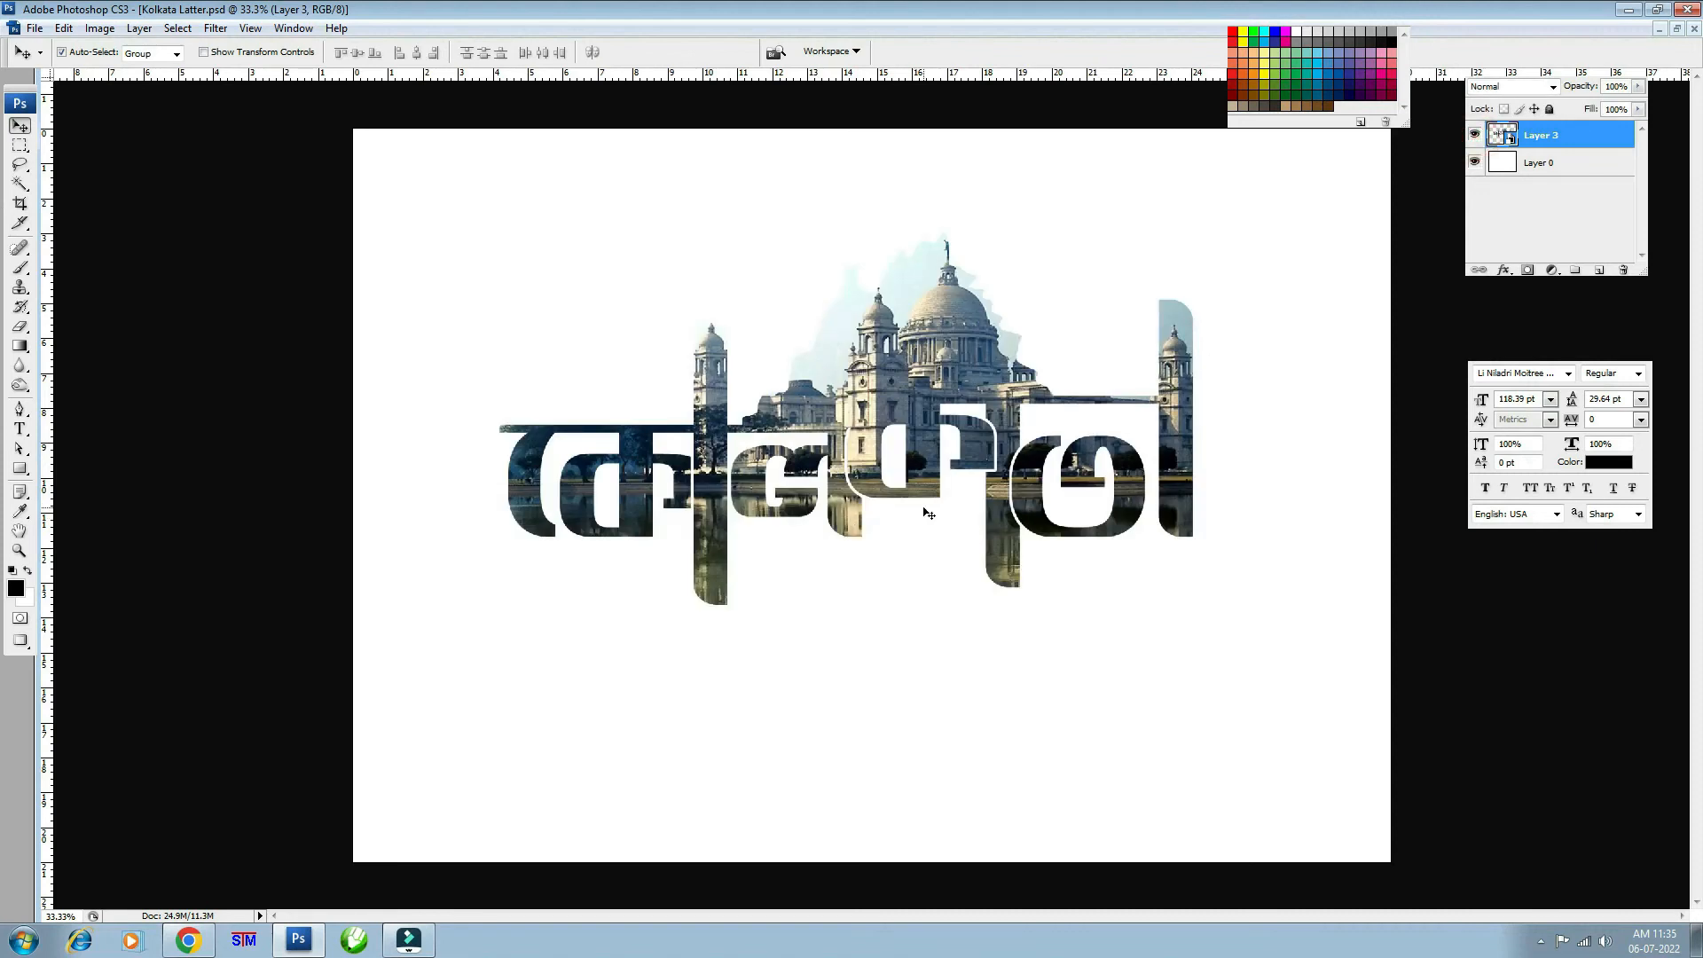
{"action": "left_click", "coordinate": [902, 577]}
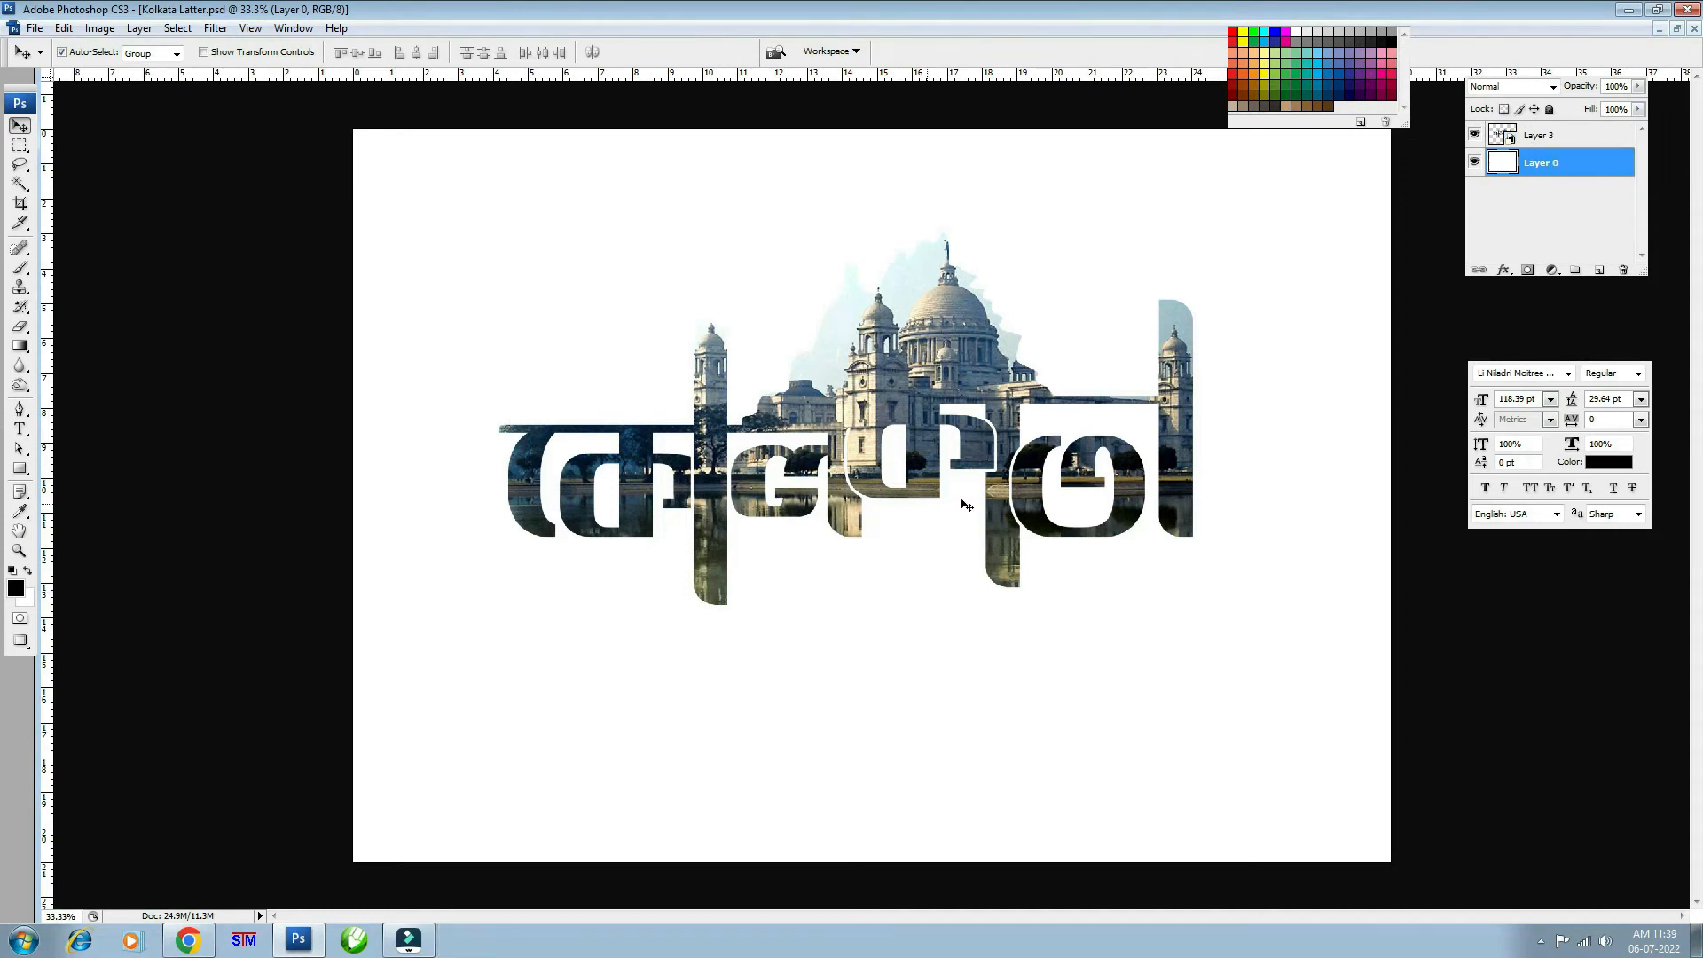
{"action": "left_click", "coordinate": [942, 362]}
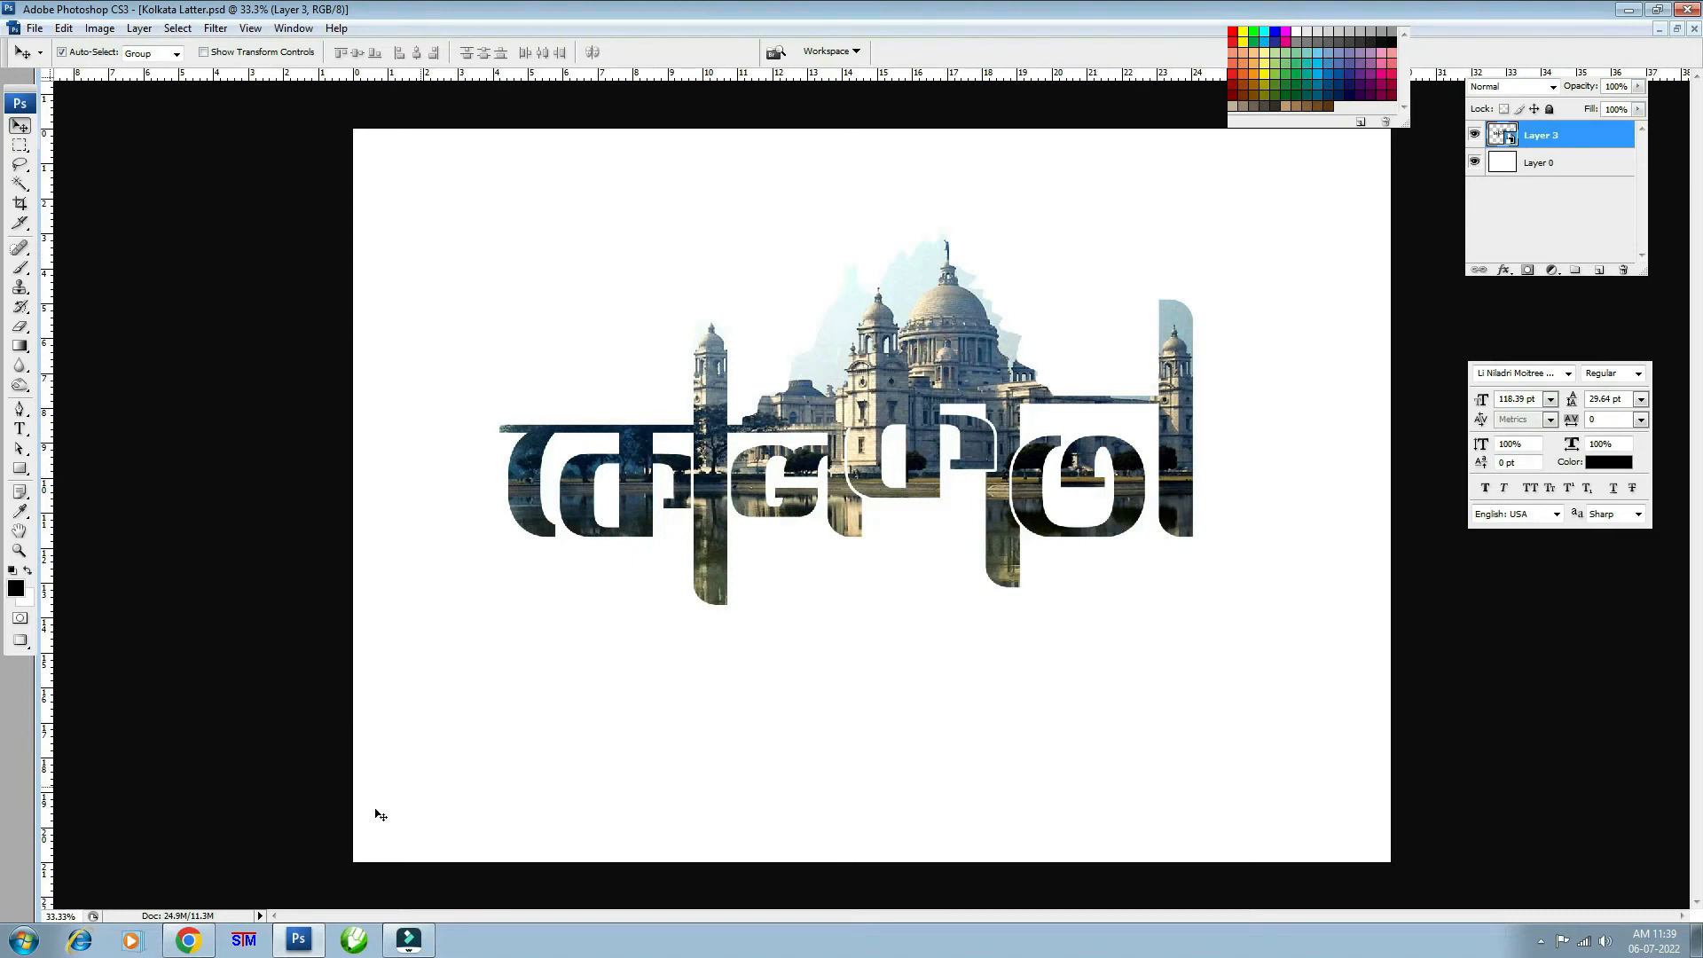
- Preview a second Howrah Bridge result in Chrome, copy that image, and return to Kolkata Latter.psd
{"action": "left_click", "coordinate": [197, 946]}
{"action": "right_click", "coordinate": [1283, 290]}
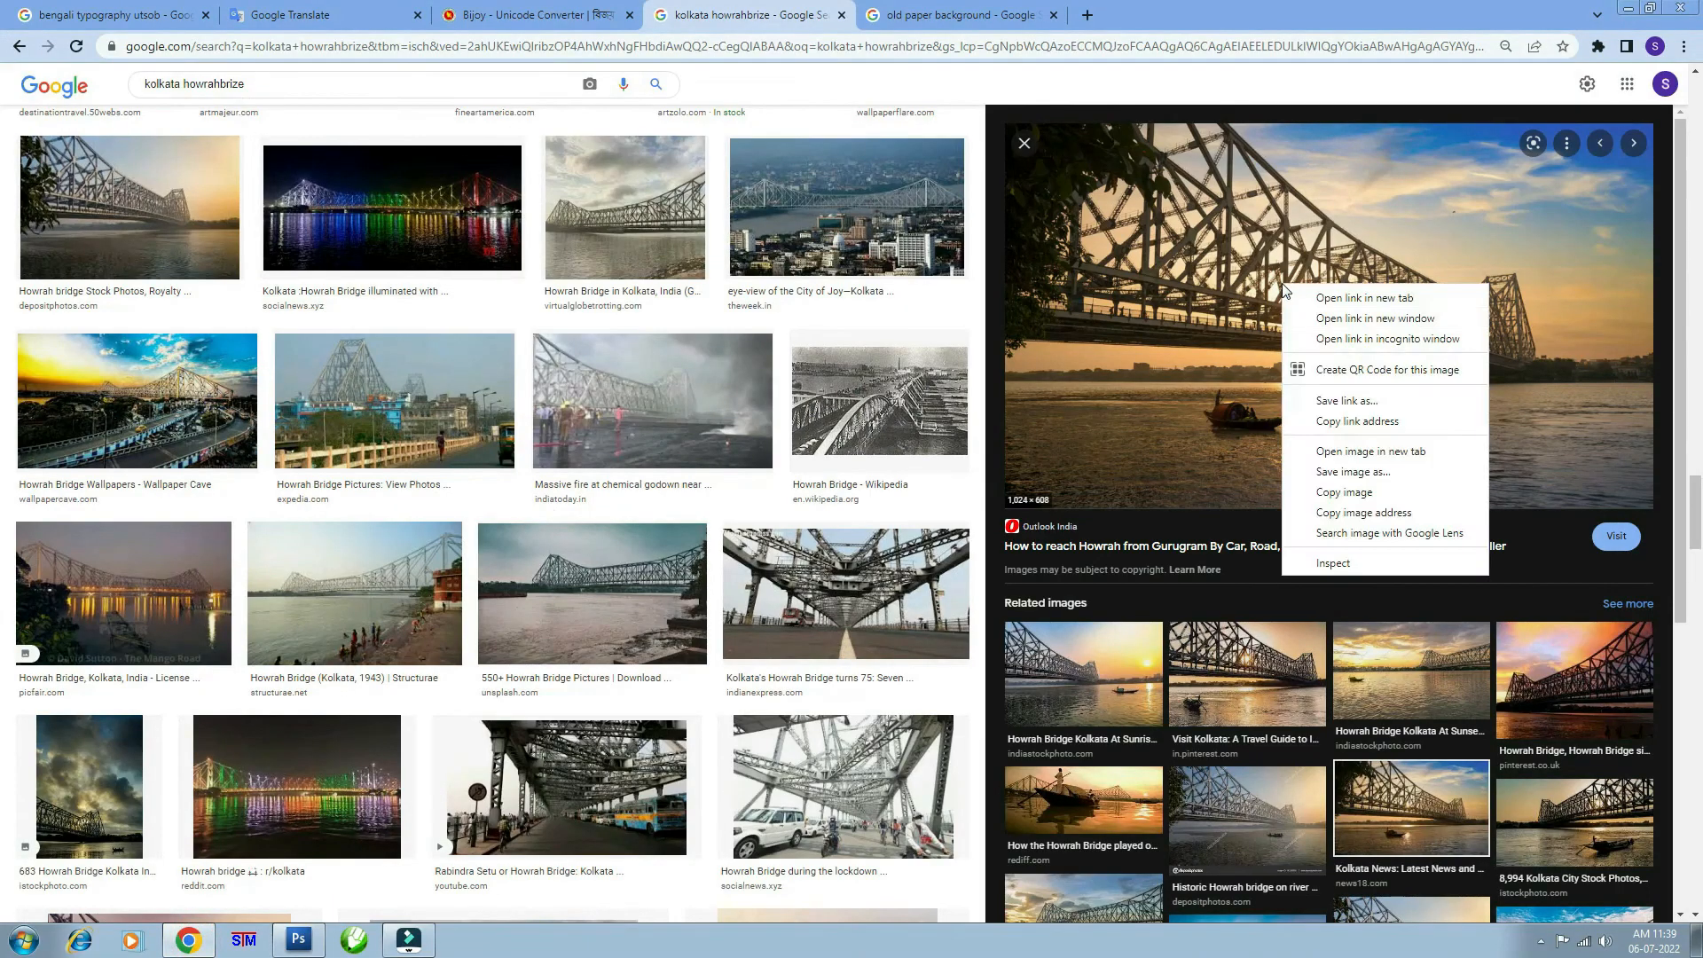
{"action": "left_click", "coordinate": [154, 220]}
{"action": "right_click", "coordinate": [1290, 290]}
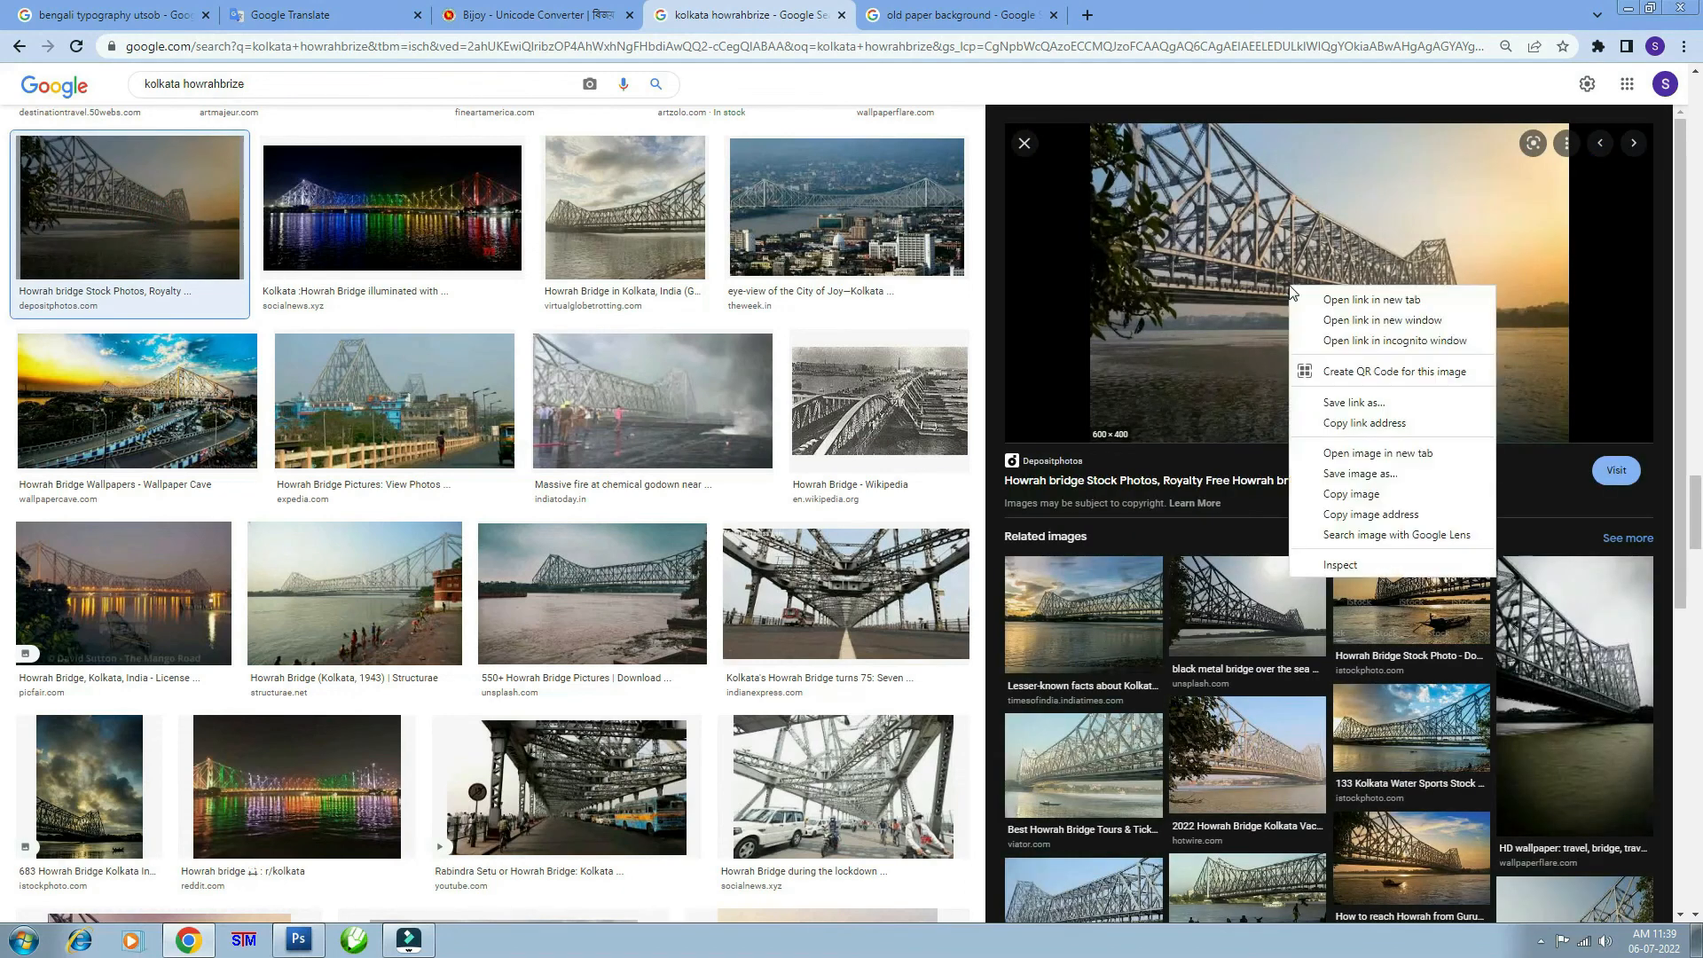
{"action": "left_click", "coordinate": [1350, 494]}
{"action": "left_click", "coordinate": [298, 939]}
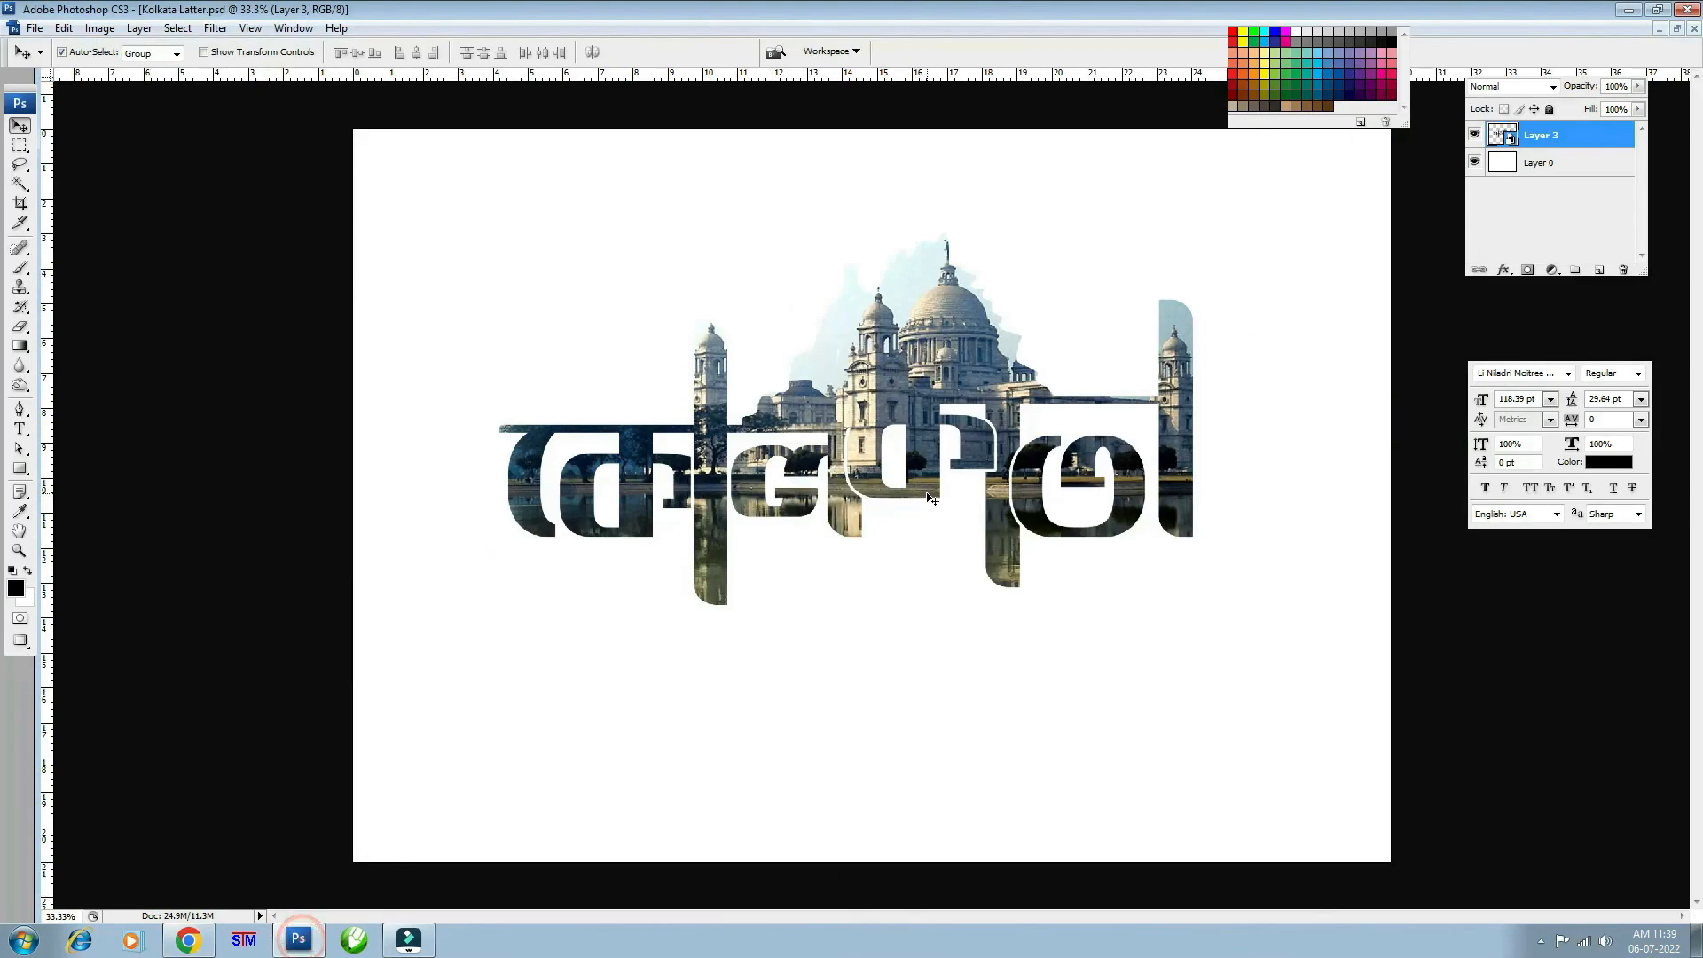
- Paste the Howrah Bridge photo above Layer 0, enlarge it to cover the page, and fade it to 30%
{"action": "left_click", "coordinate": [1512, 171]}
{"action": "key", "text": "ctrl+v"}
{"action": "key", "text": "ctrl+t"}
{"action": "key", "text": "ctrl+minus"}
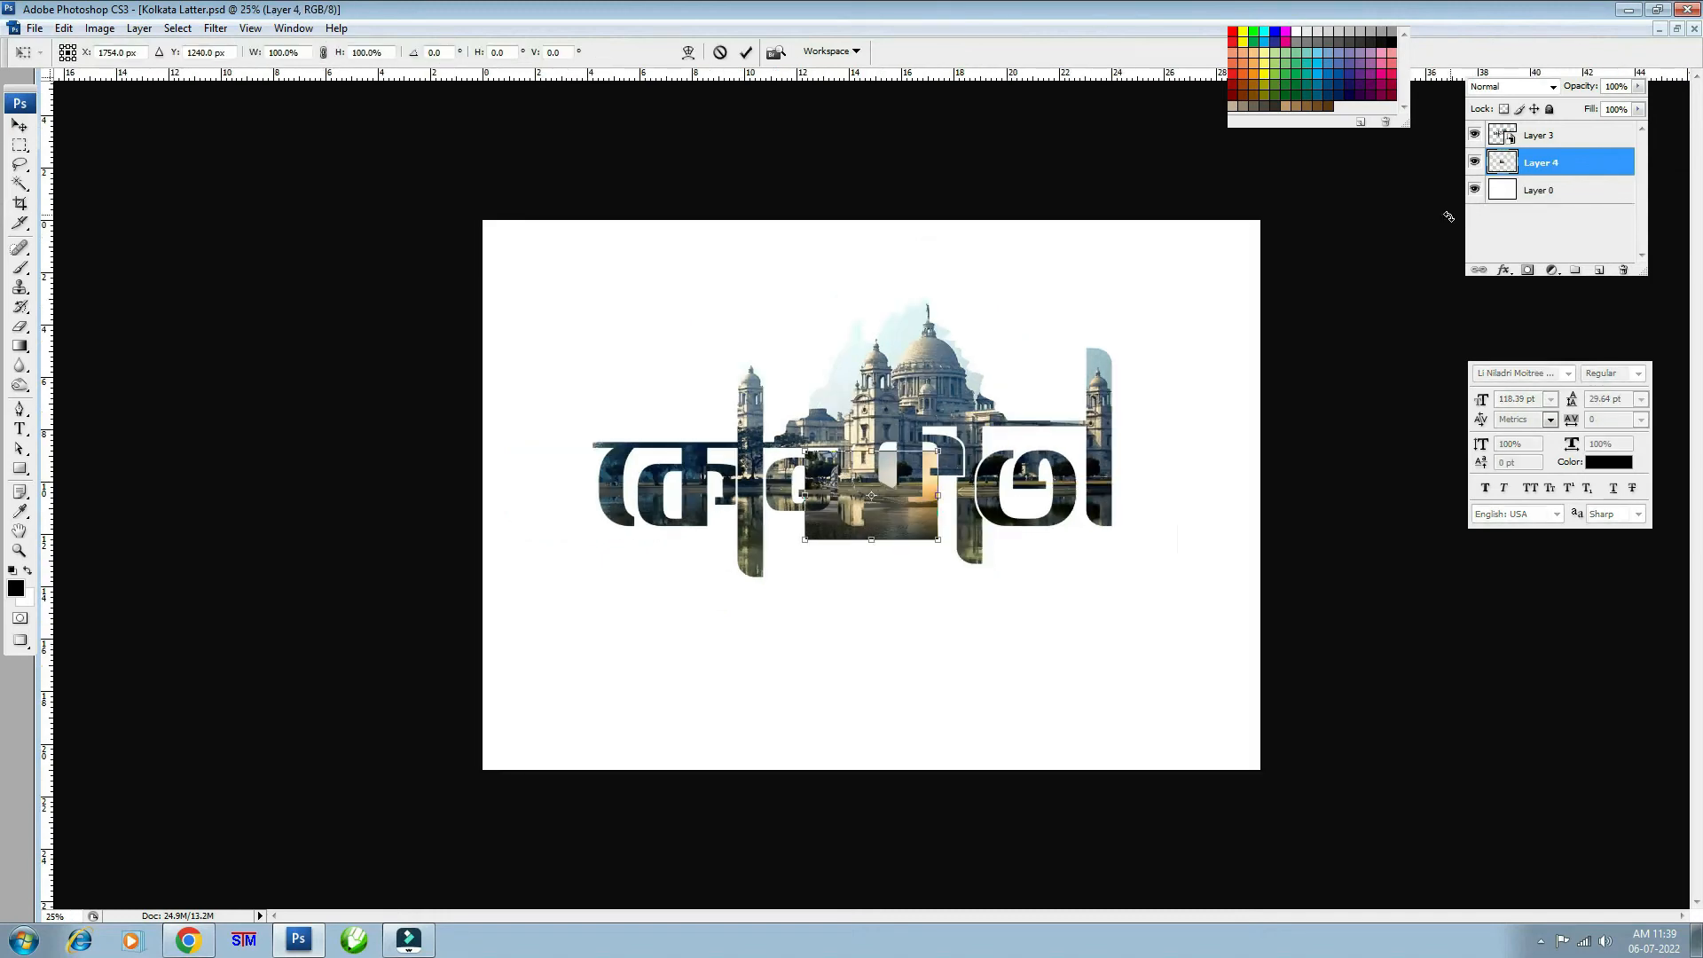
{"action": "left_click_drag", "start_coordinate": [938, 450], "coordinate": [1325, 192]}
{"action": "left_click_drag", "start_coordinate": [1207, 376], "coordinate": [1159, 376]}
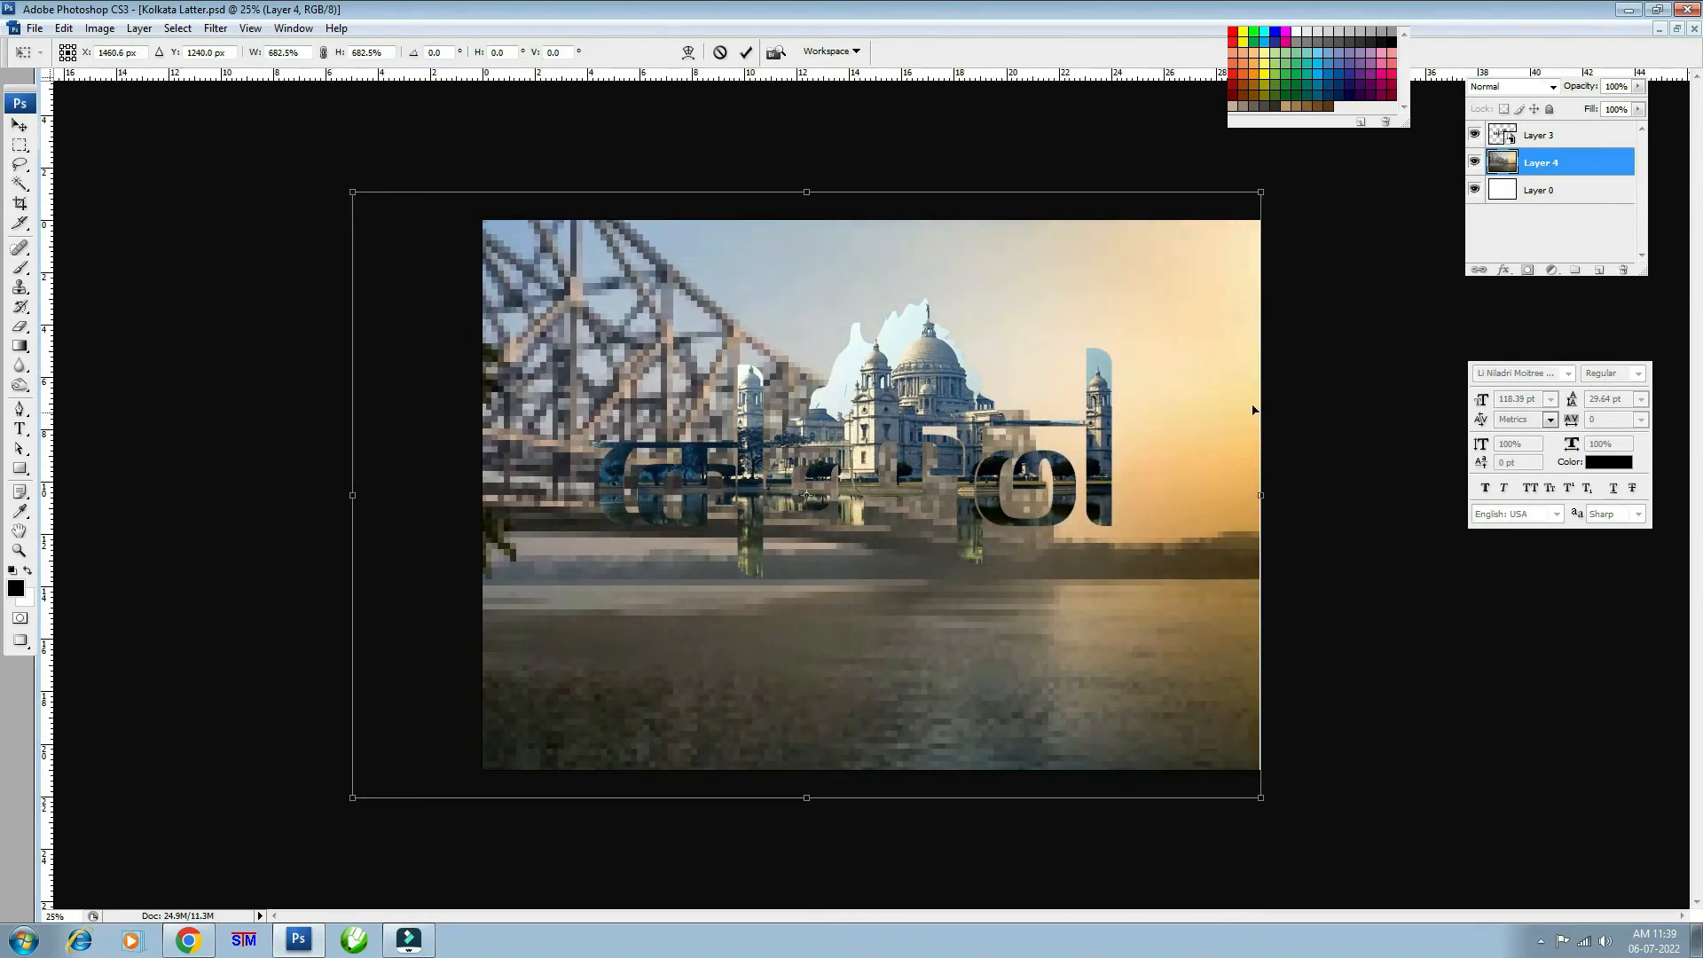
{"action": "key", "text": "Return"}
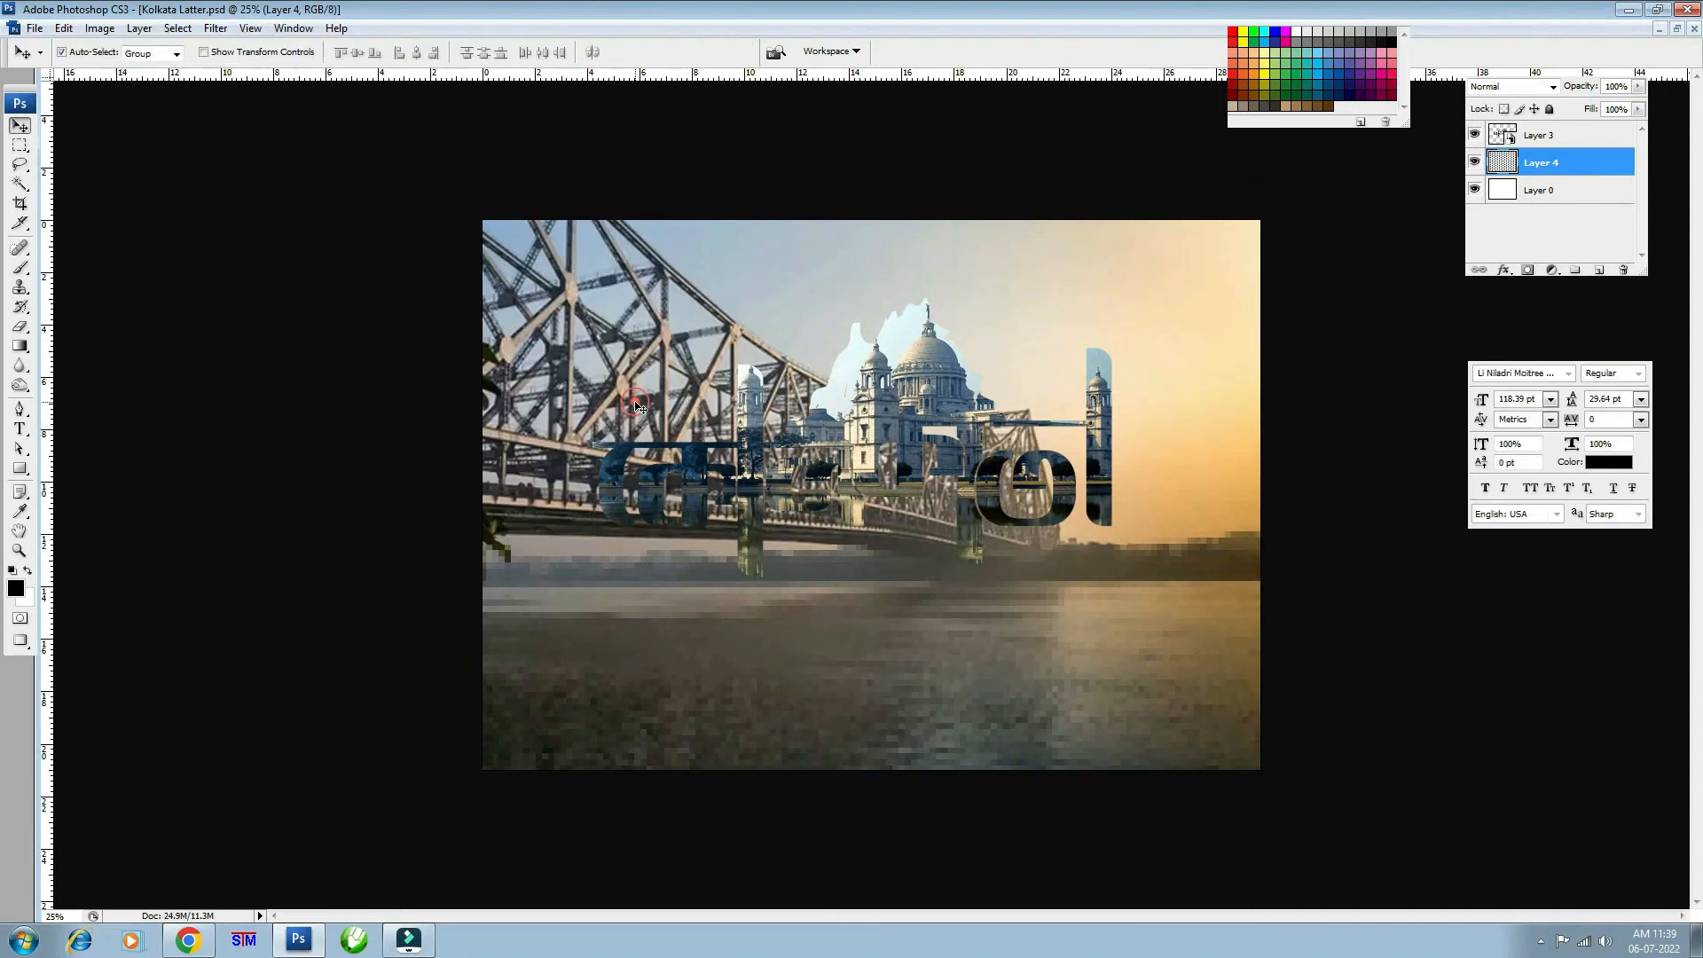
{"action": "key", "text": "3"}
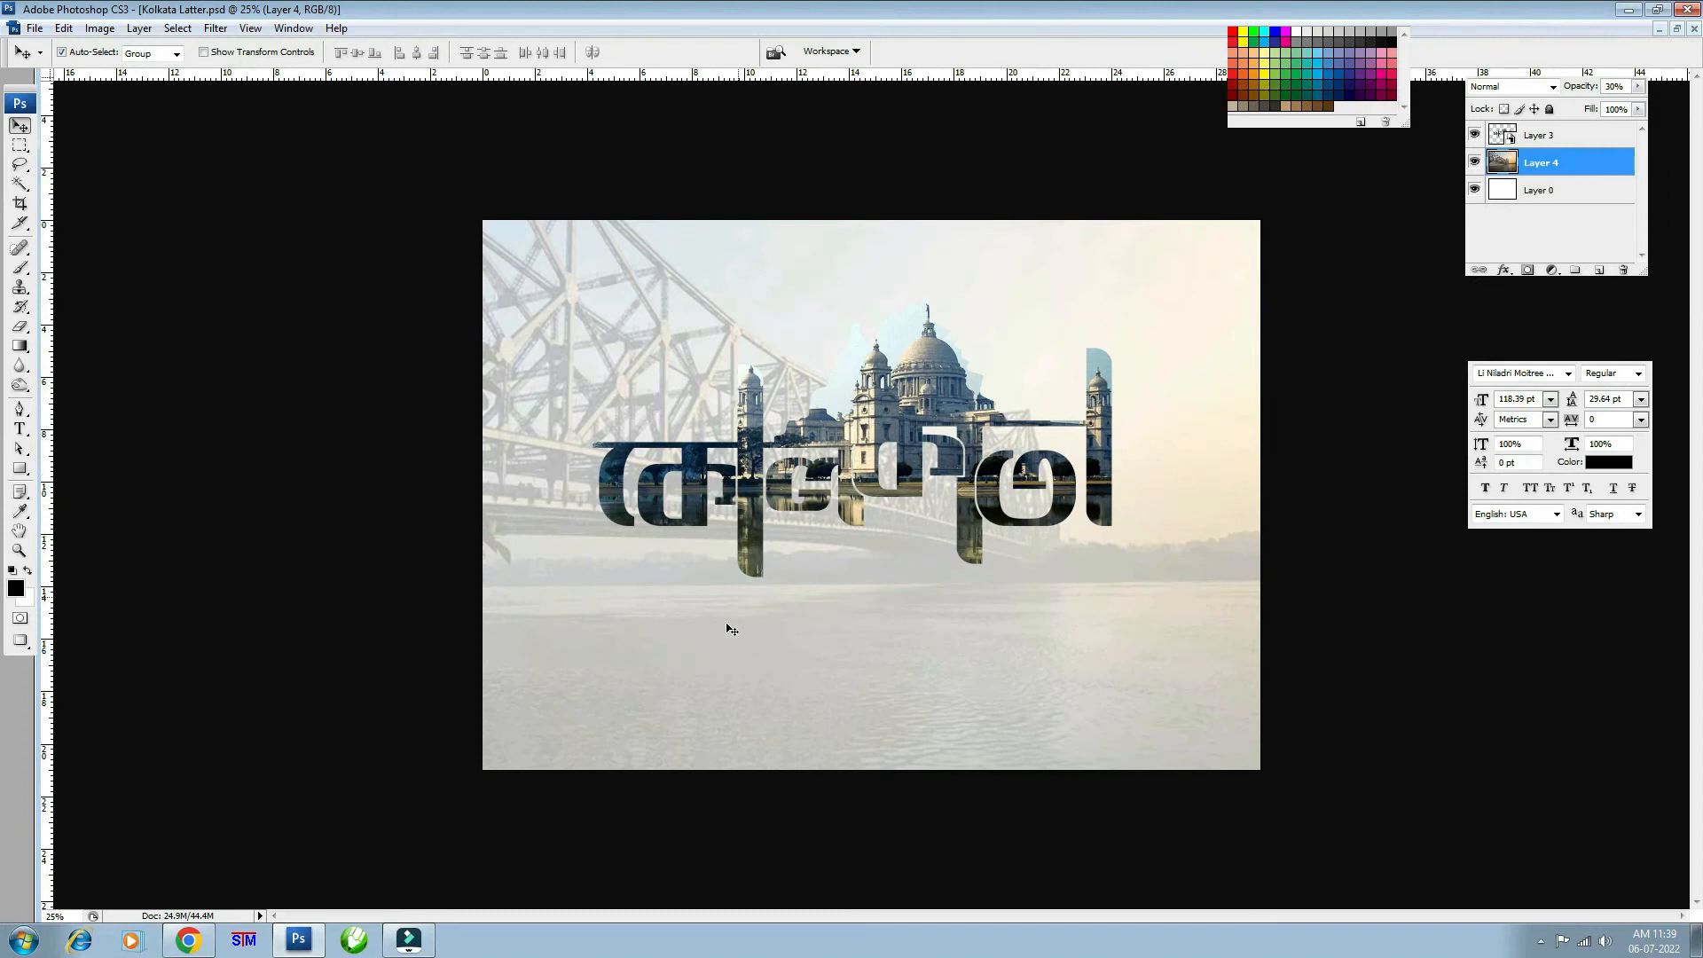
- Copy an old paper texture image from the browser results and return to the Kolkata document
{"action": "left_click", "coordinate": [188, 940]}
{"action": "left_click", "coordinate": [939, 15]}
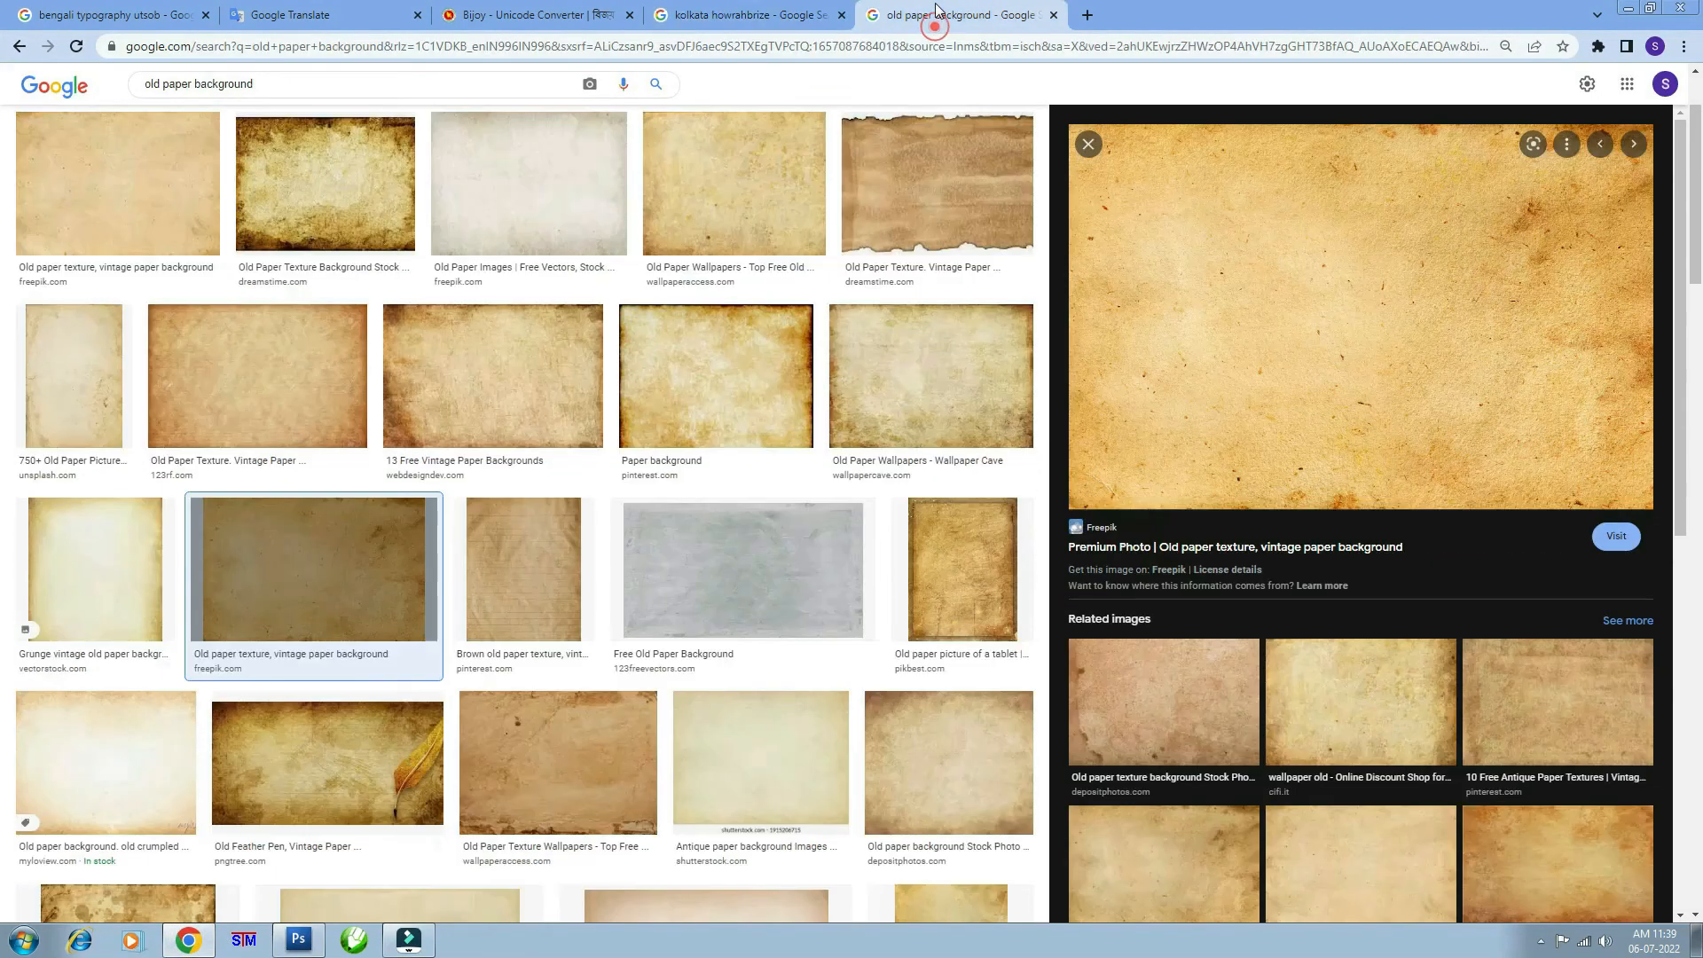
{"action": "right_click", "coordinate": [1268, 242]}
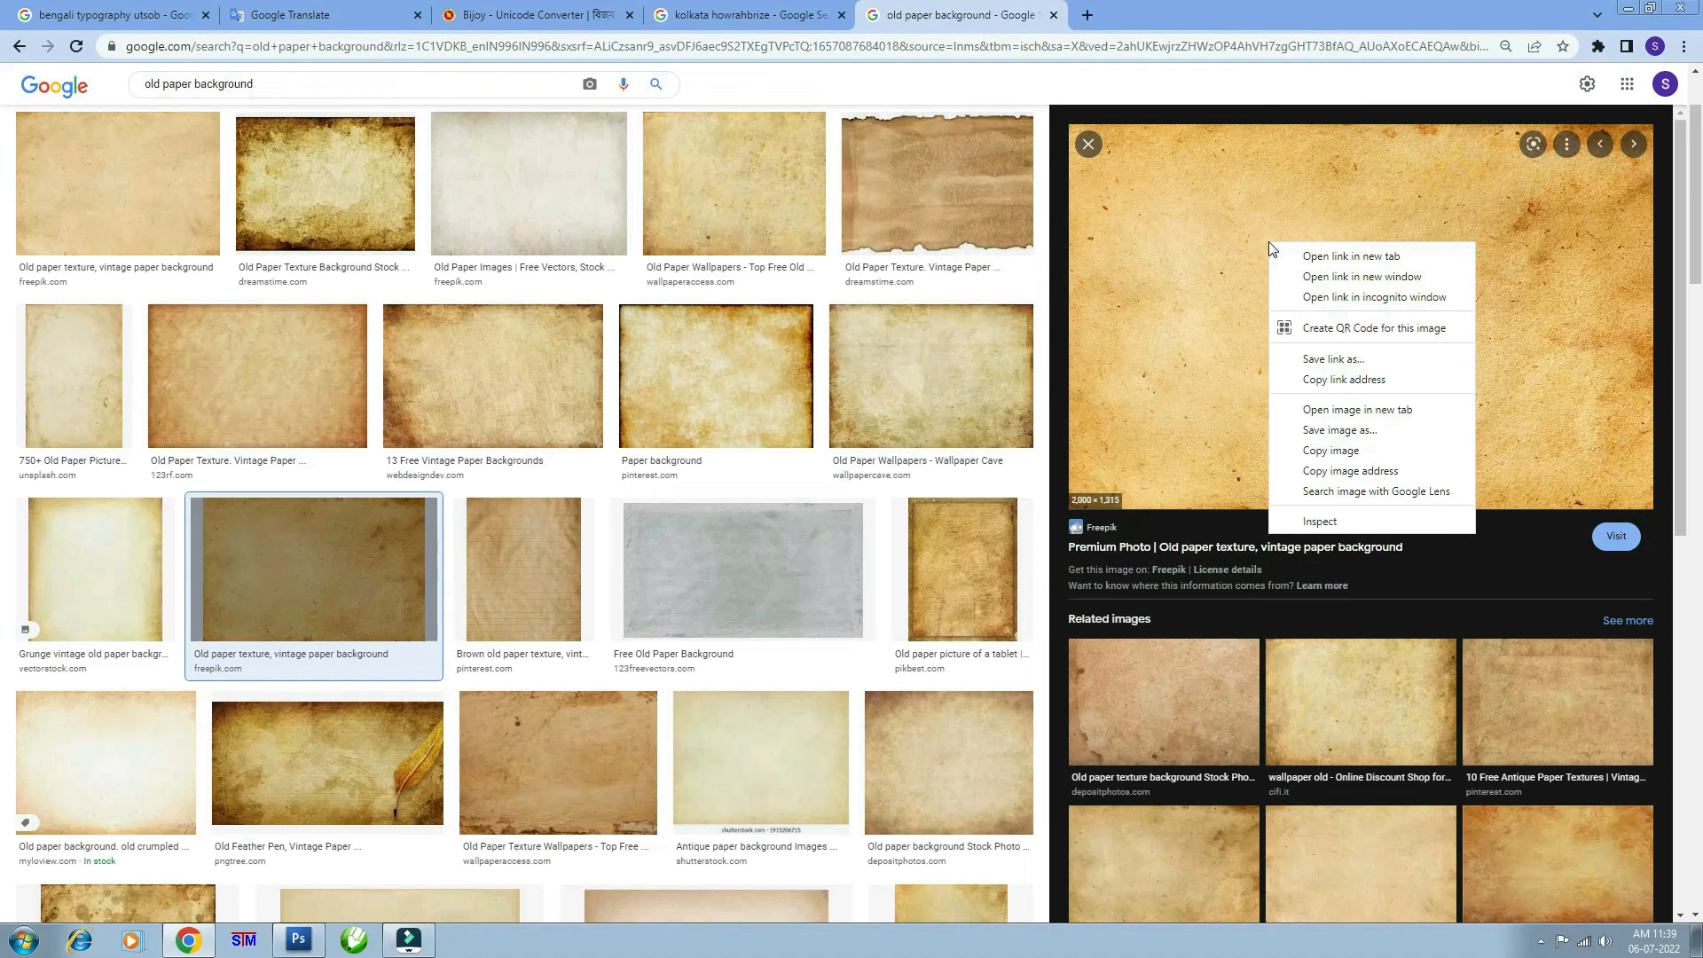
{"action": "left_click", "coordinate": [1339, 451]}
{"action": "left_click", "coordinate": [299, 942]}
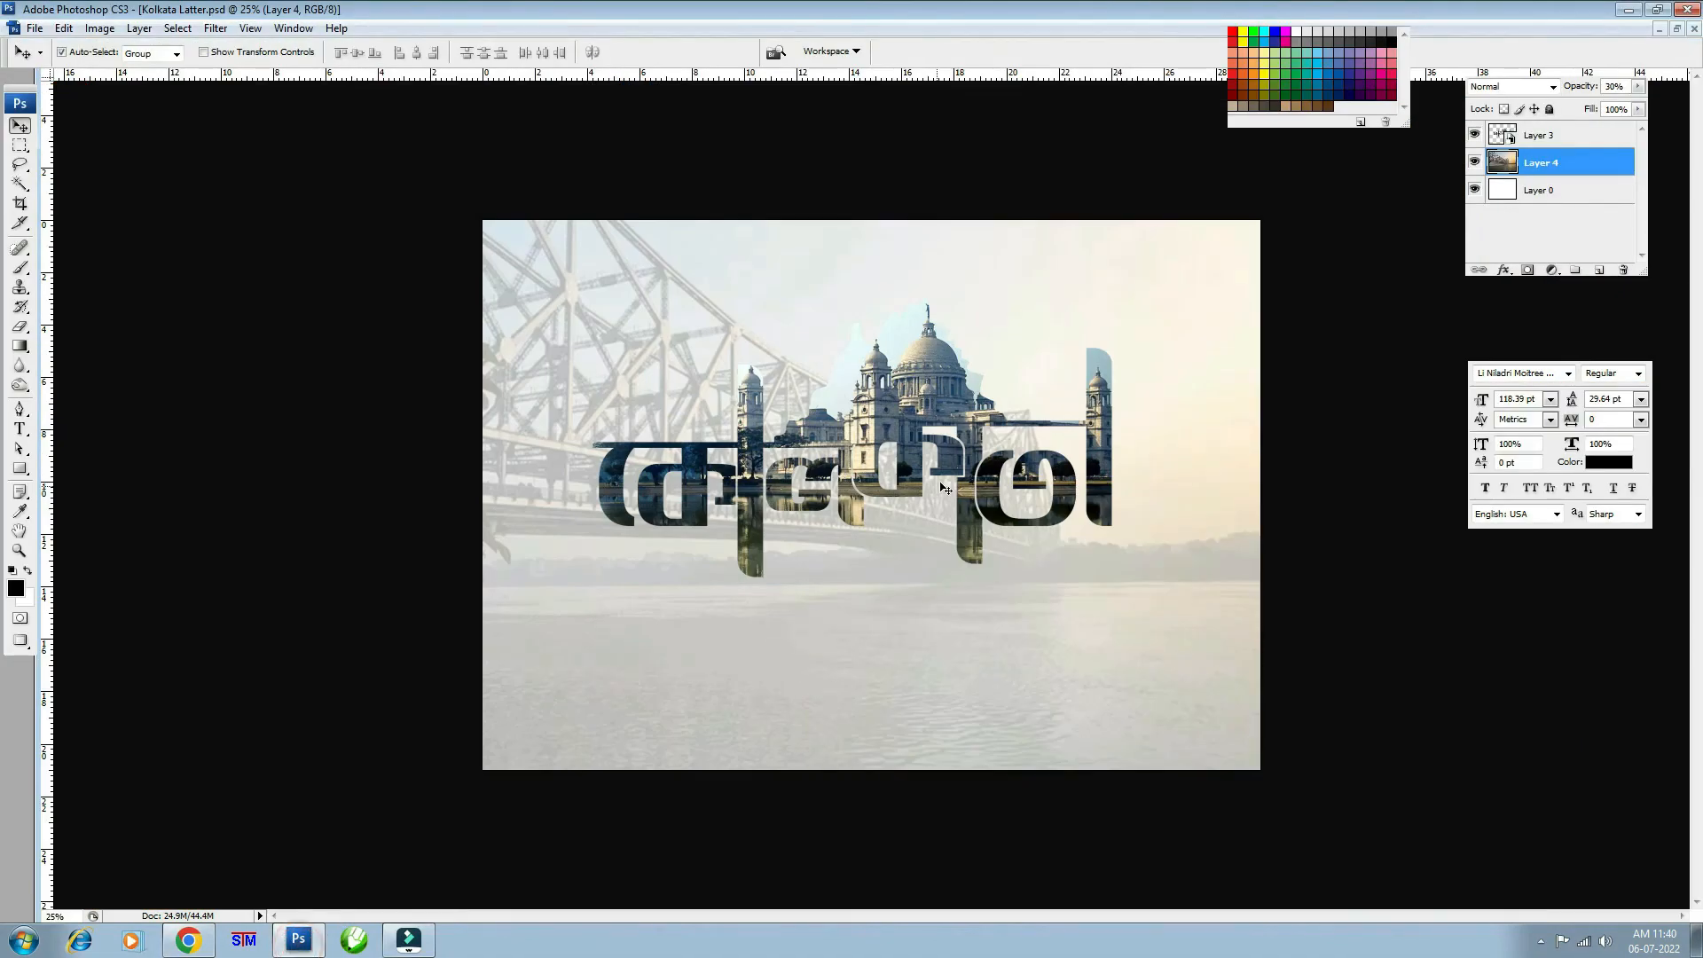
- Paste the paper texture as a new layer and enlarge it to cover the whole canvas
{"action": "key", "text": "ctrl+v"}
{"action": "key", "text": "ctrl+t"}
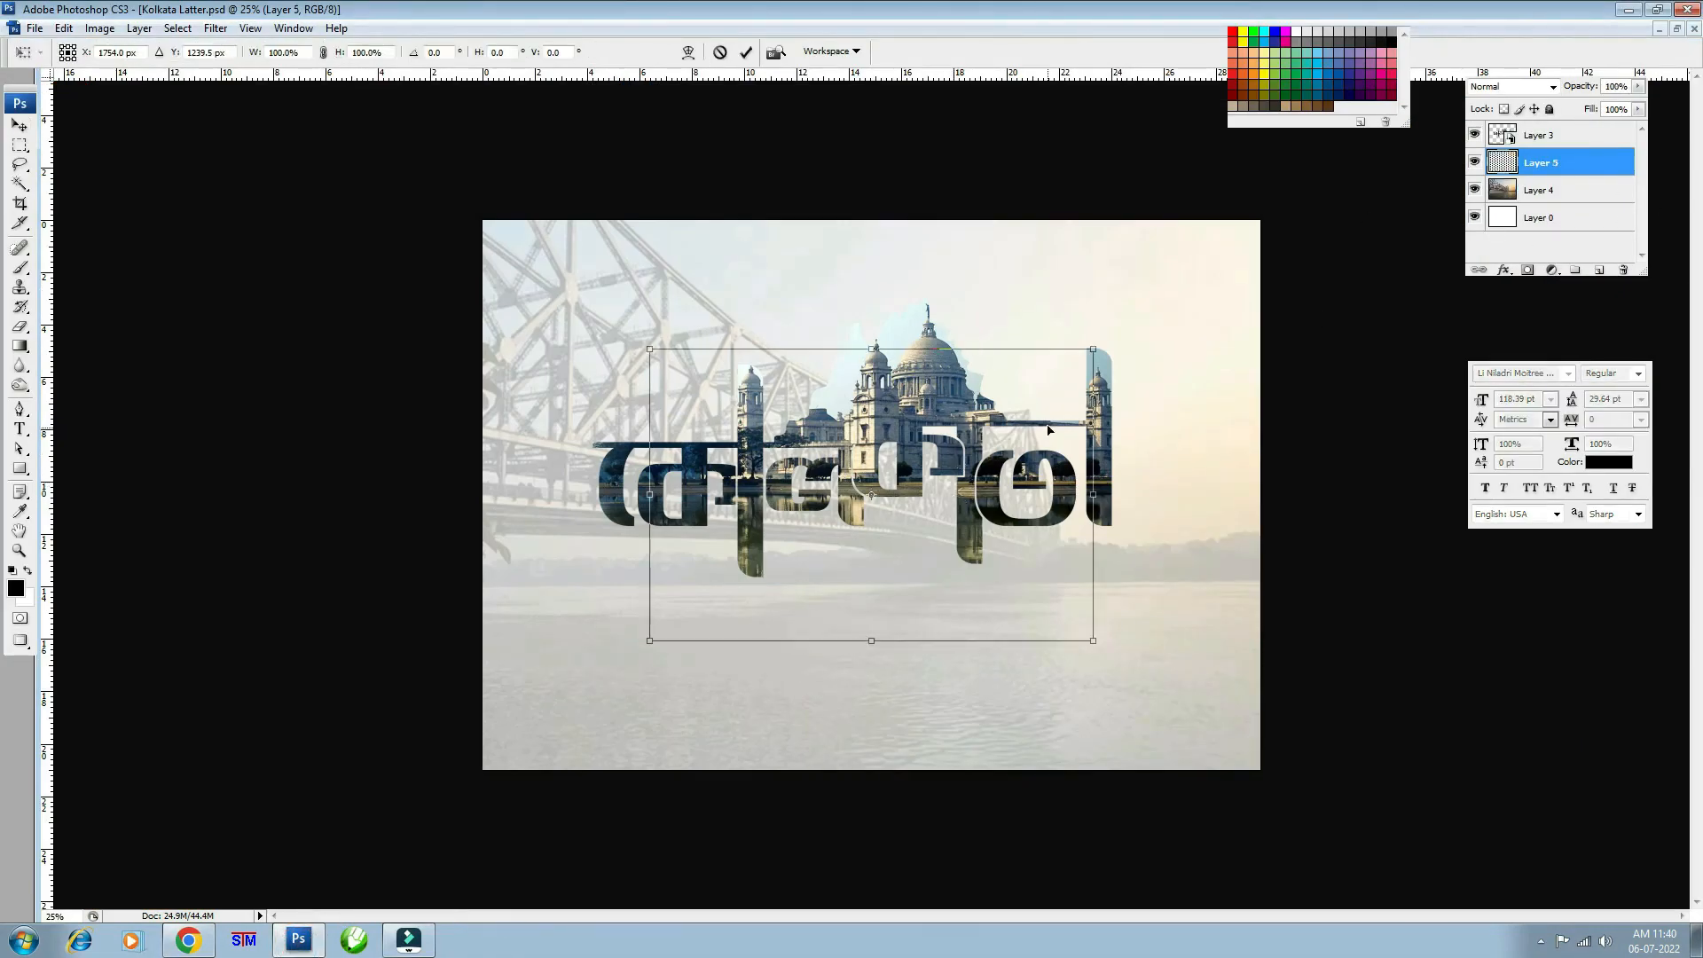
{"action": "left_click_drag", "start_coordinate": [1096, 346], "coordinate": [1350, 235]}
{"action": "key", "text": "Return"}
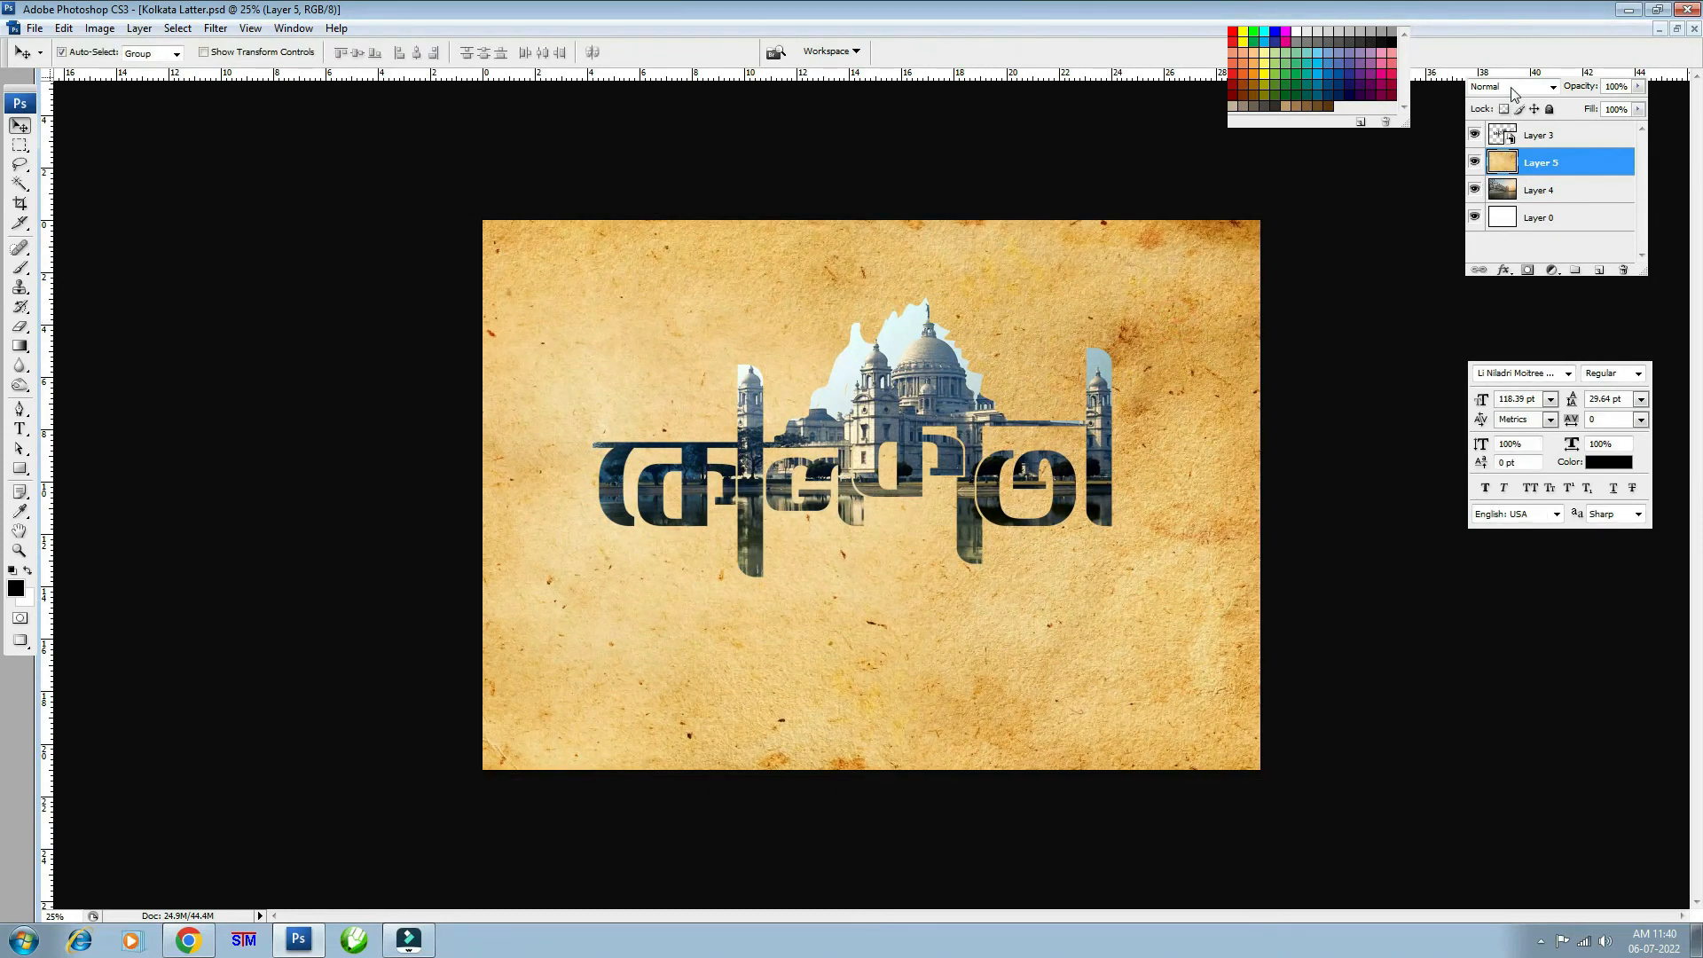
- Blend the paper layer by Luminosity at 65% opacity, then select the bridge photo layer
{"action": "left_click", "coordinate": [1552, 86]}
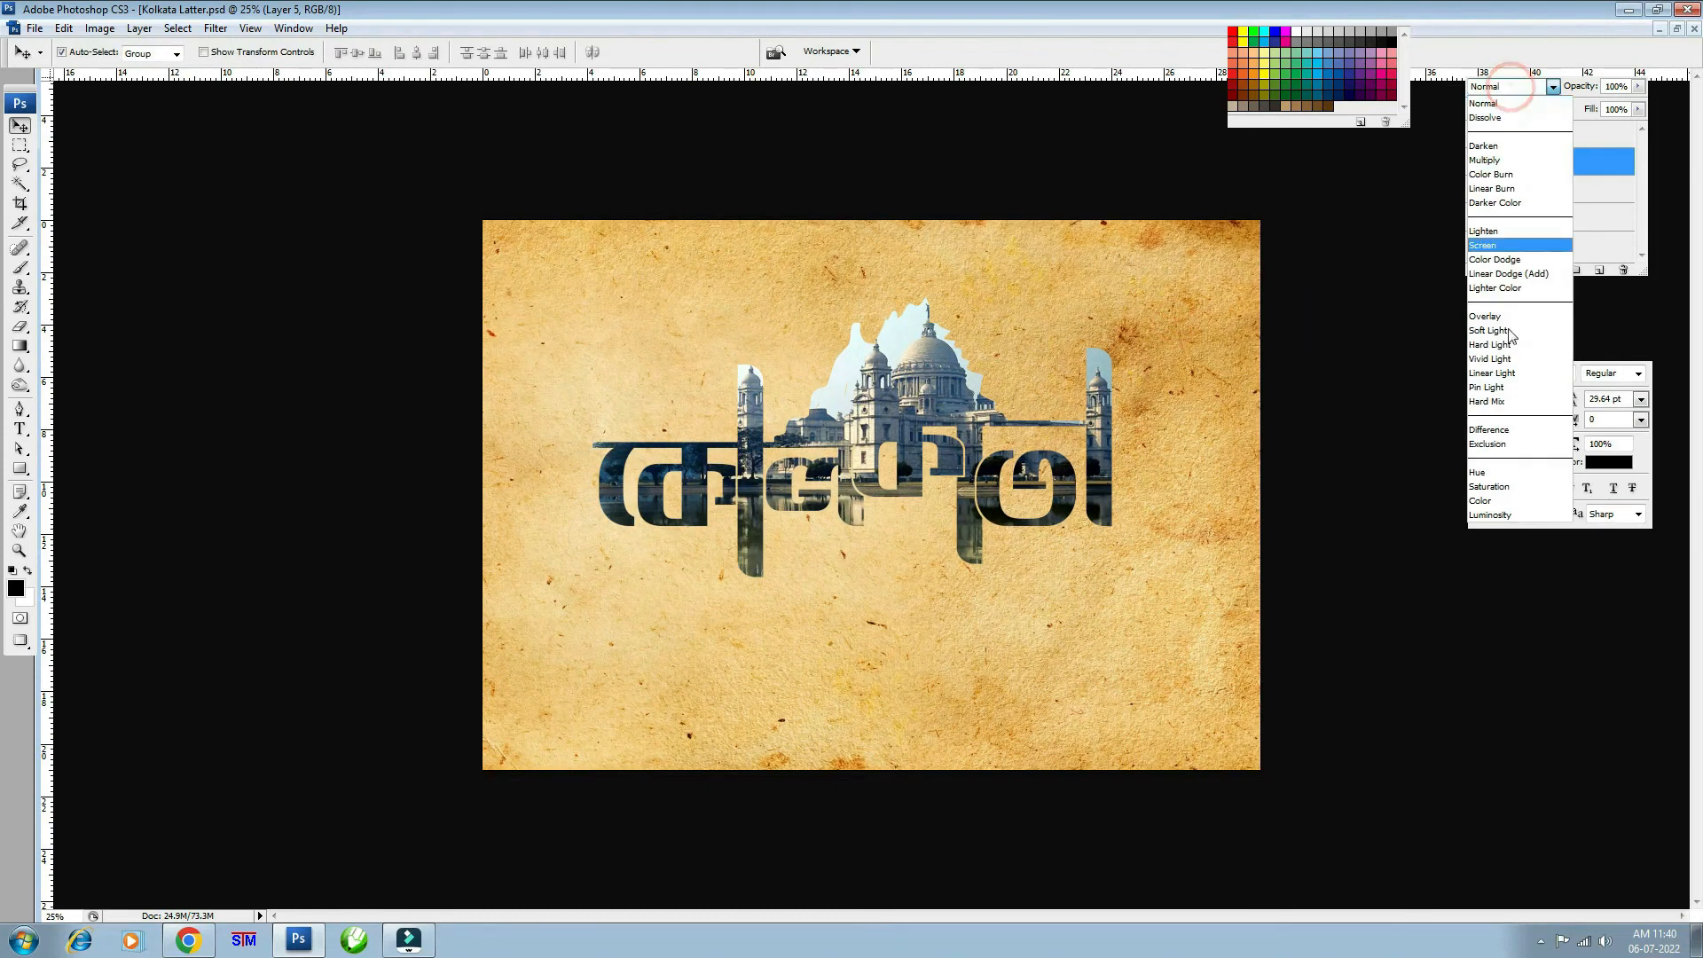
{"action": "left_click", "coordinate": [1501, 515]}
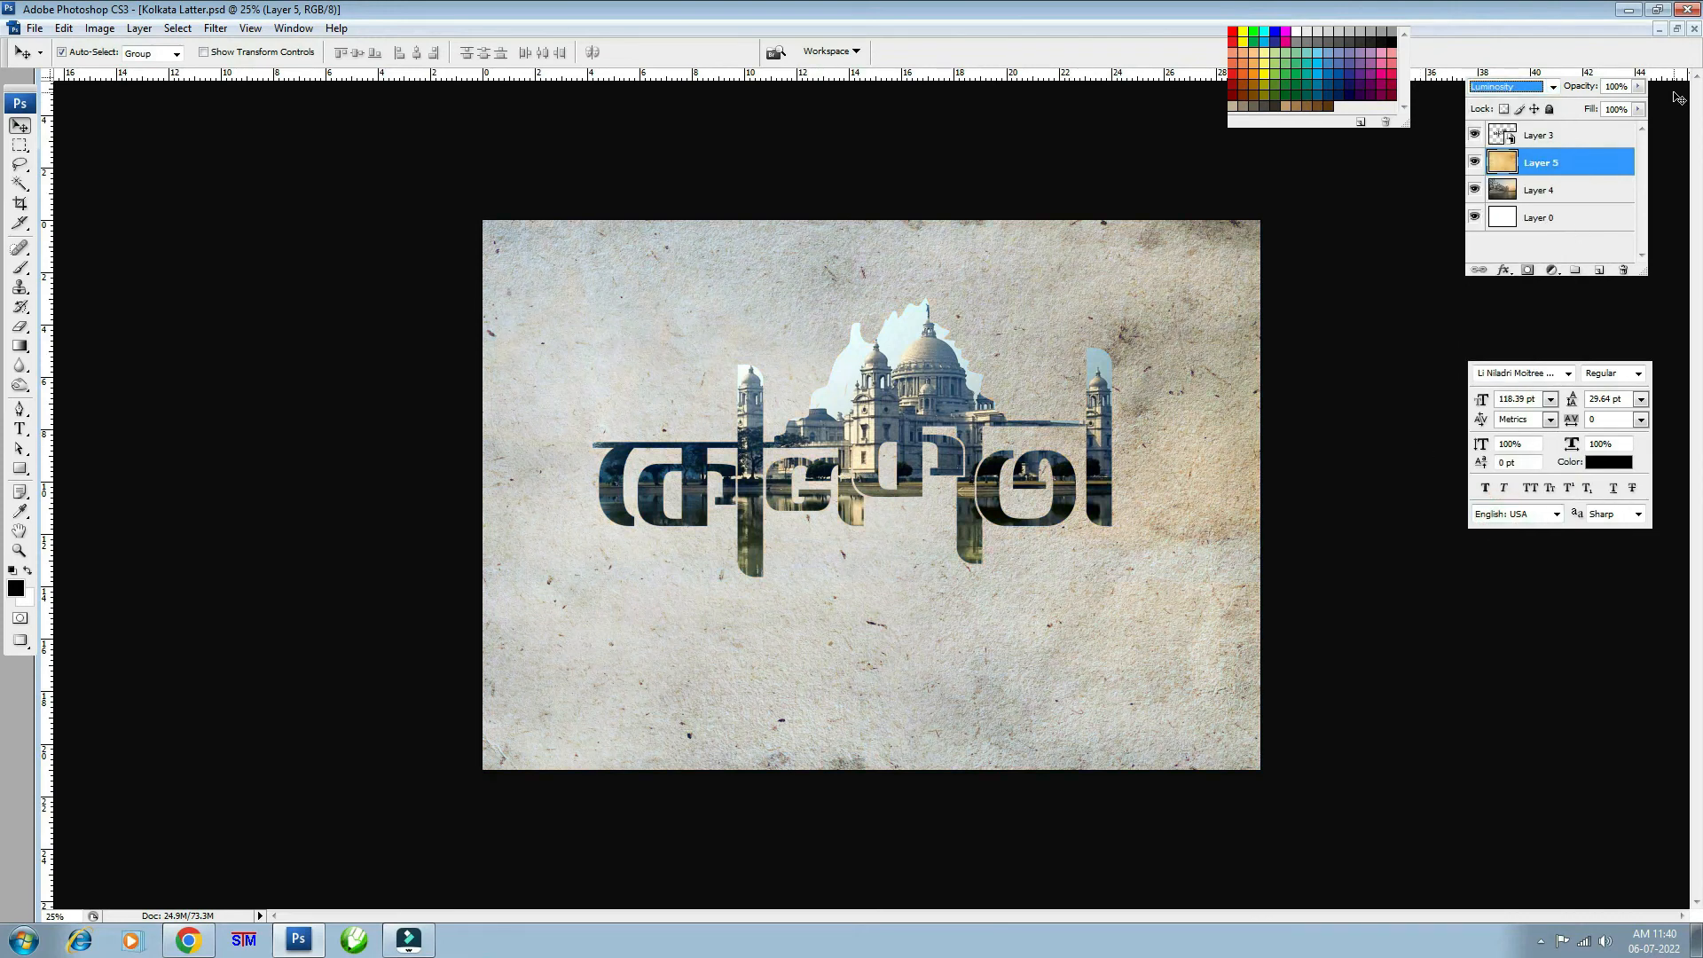
{"action": "left_click", "coordinate": [1639, 86]}
{"action": "left_click_drag", "start_coordinate": [1640, 106], "coordinate": [1606, 105]}
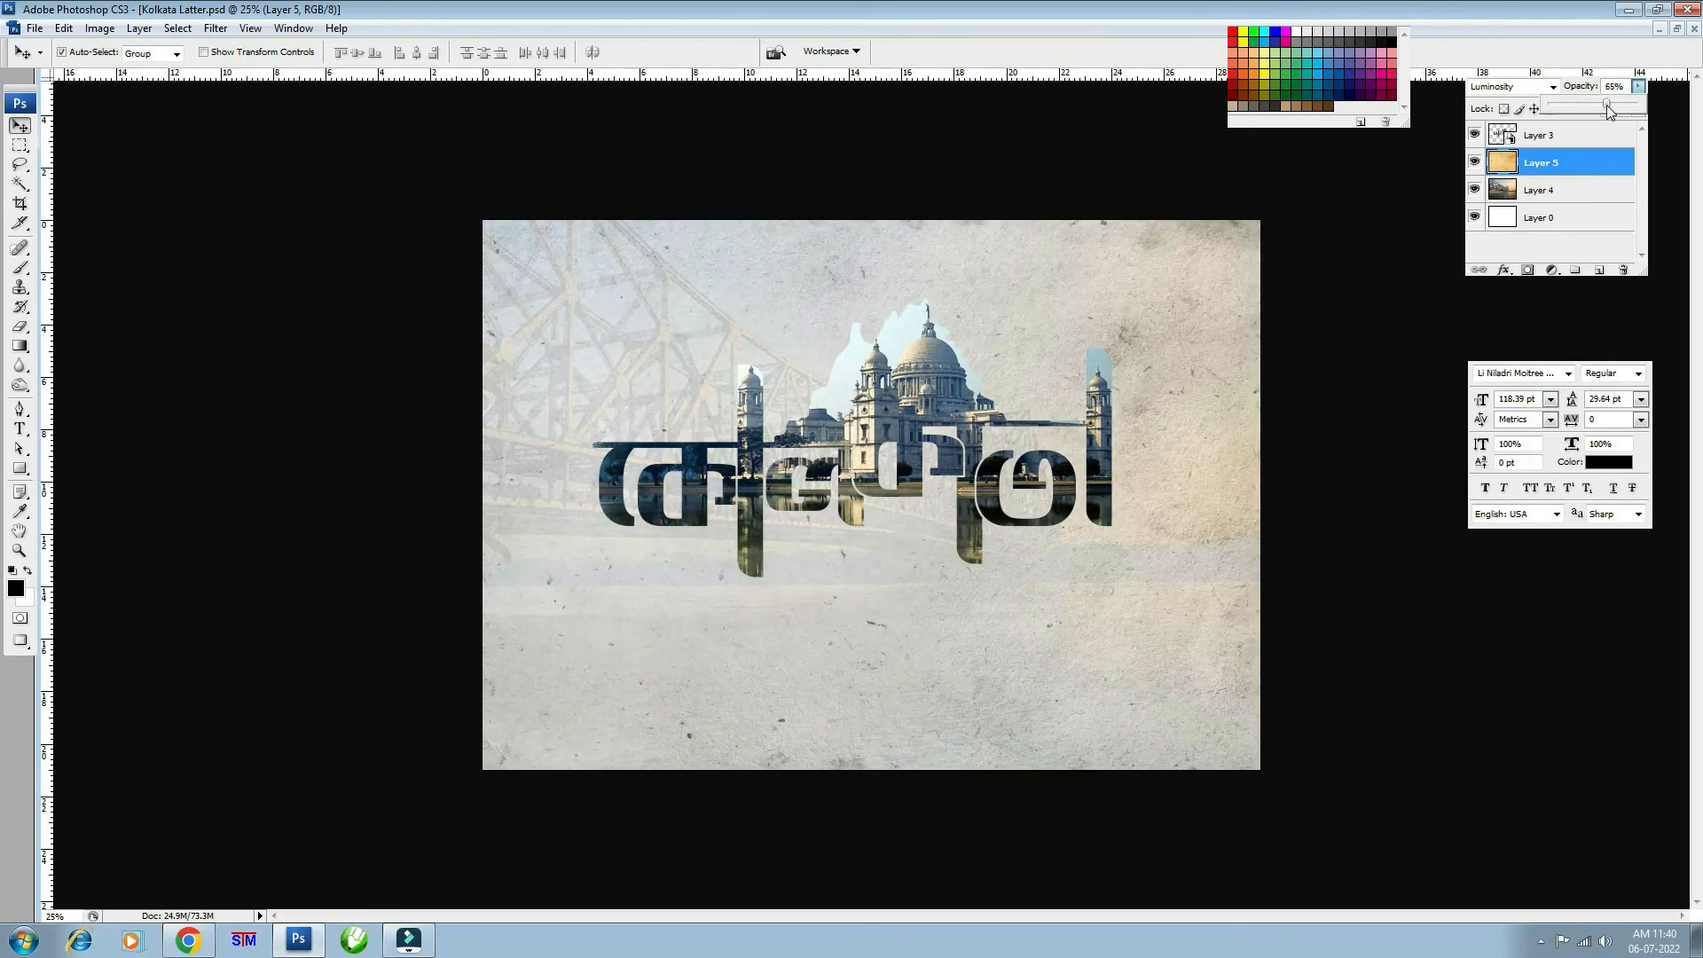
{"action": "key", "text": "ctrl+plus"}
{"action": "key", "text": "ctrl+plus"}
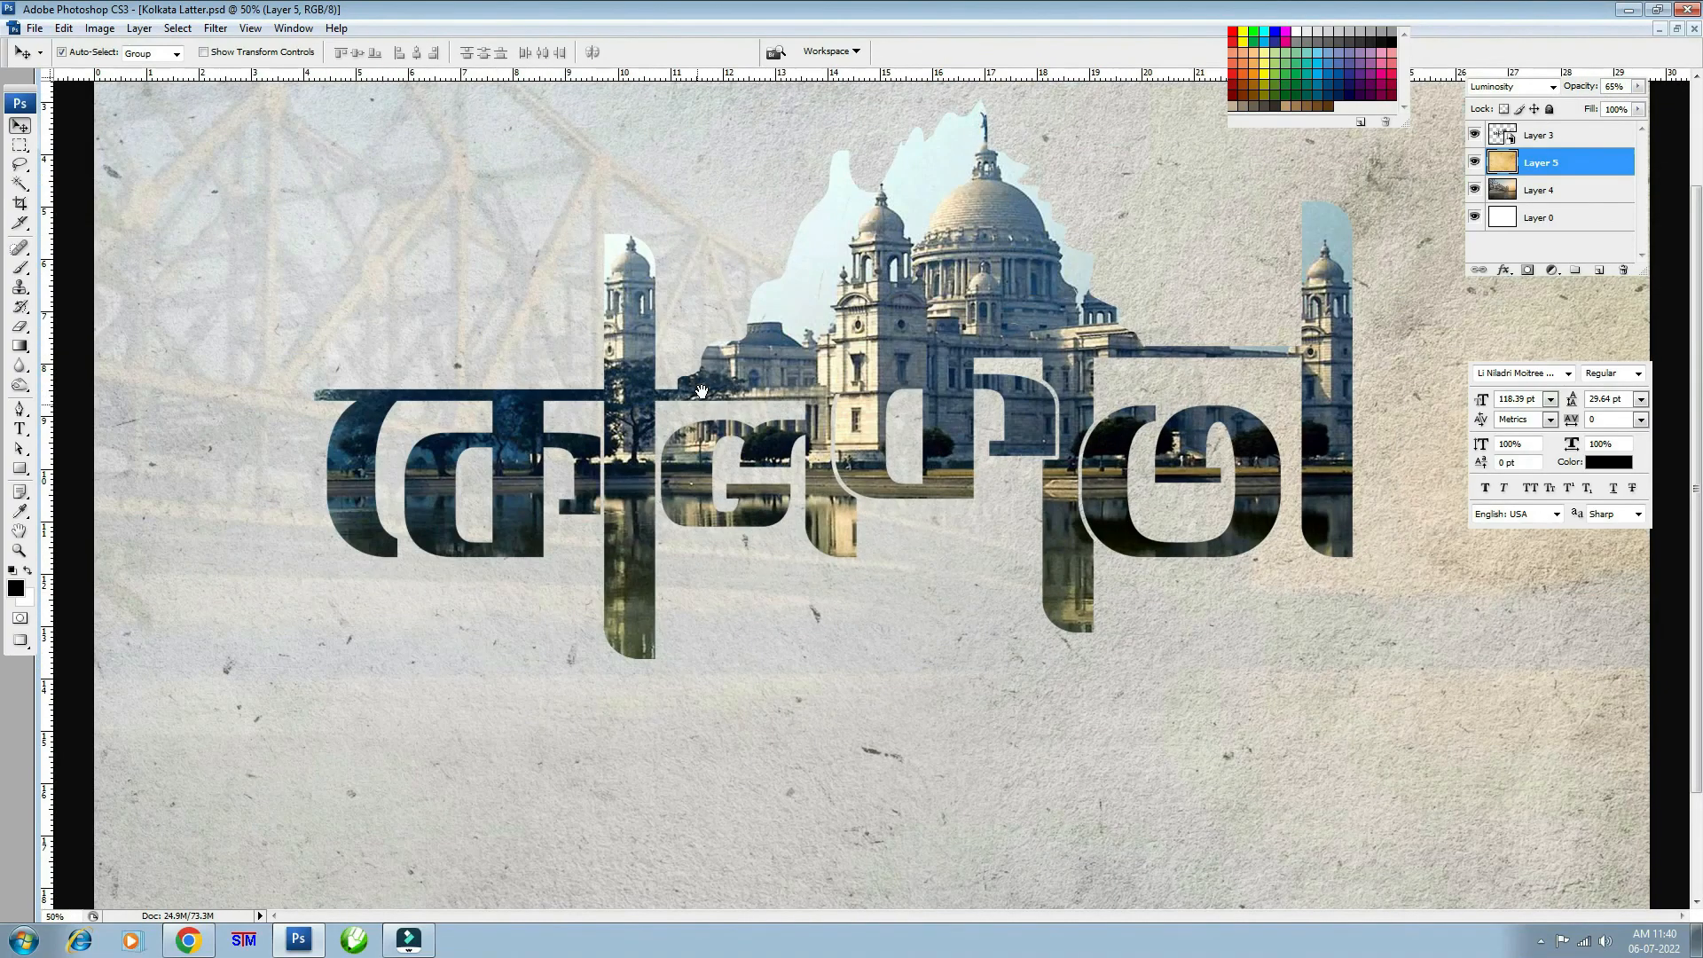
{"action": "key", "text": "ctrl+minus"}
{"action": "key", "text": "ctrl+minus"}
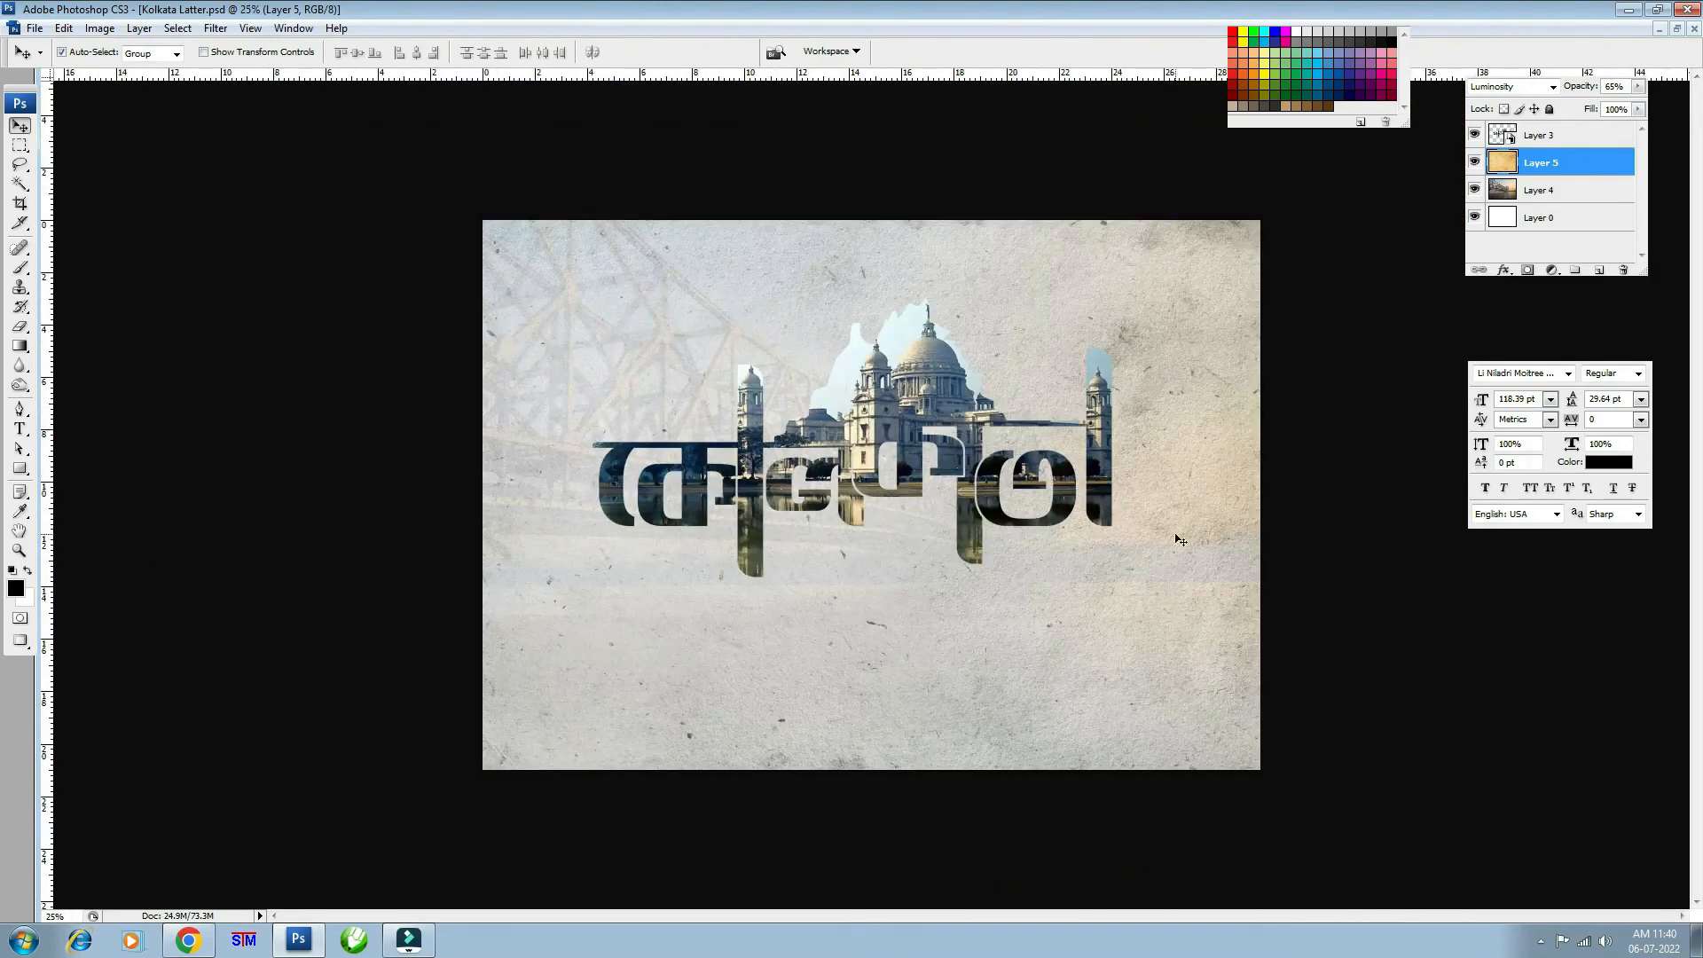
{"action": "left_click", "coordinate": [1579, 190]}
{"action": "left_click", "coordinate": [1638, 86]}
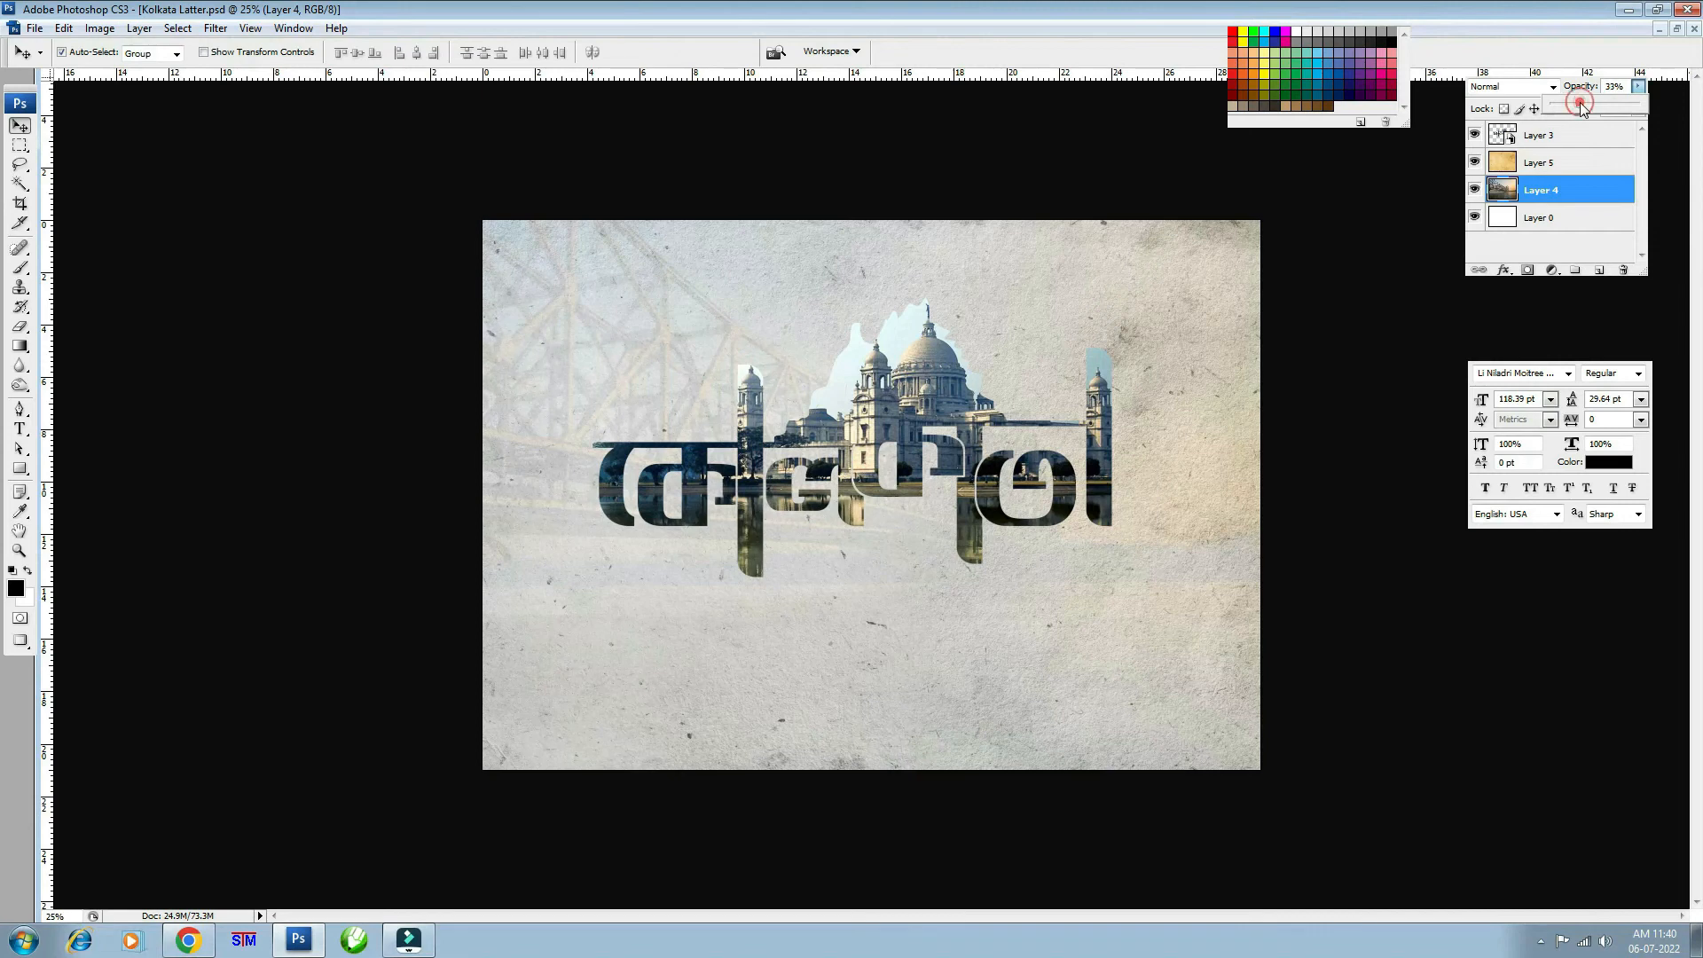
- Raise the bridge photo's opacity slightly and set the Victoria Memorial layer to Darker Color blending
{"action": "left_click_drag", "start_coordinate": [1578, 103], "coordinate": [1583, 103]}
{"action": "left_click", "coordinate": [955, 391]}
{"action": "key", "text": "ctrl+plus"}
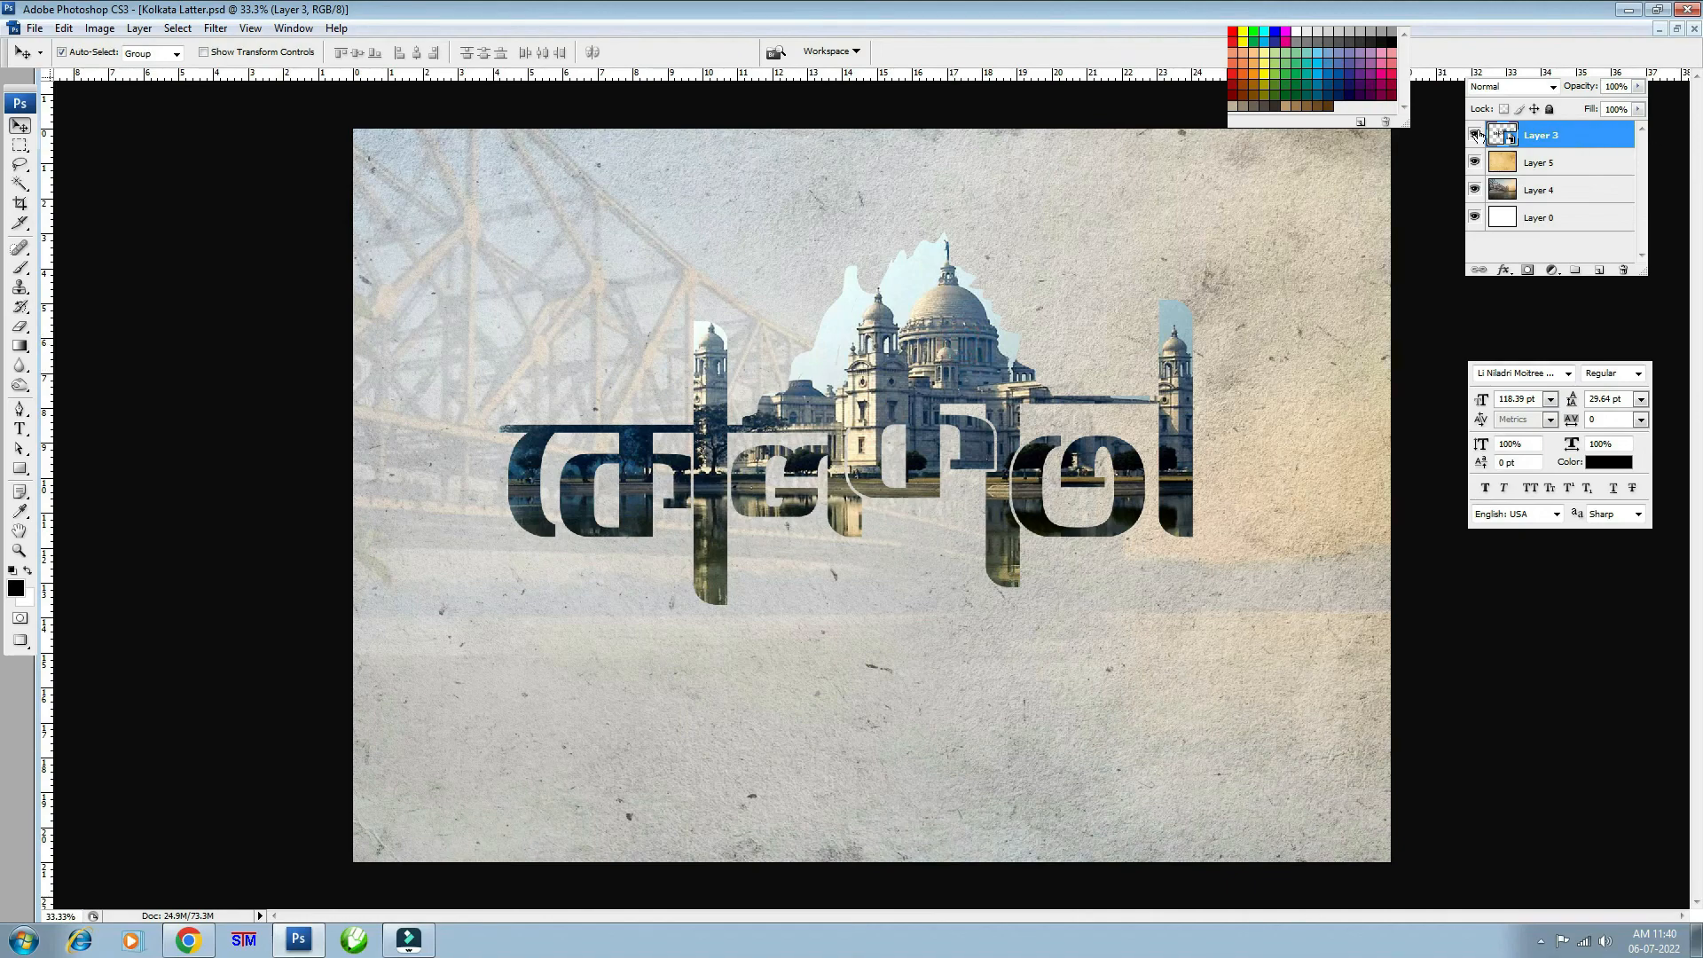
{"action": "left_click", "coordinate": [1507, 86]}
{"action": "left_click", "coordinate": [1511, 95]}
{"action": "key", "text": "Down"}
{"action": "key", "text": "Down"}
{"action": "key", "text": "Down"}
{"action": "key", "text": "Down"}
{"action": "key", "text": "Down"}
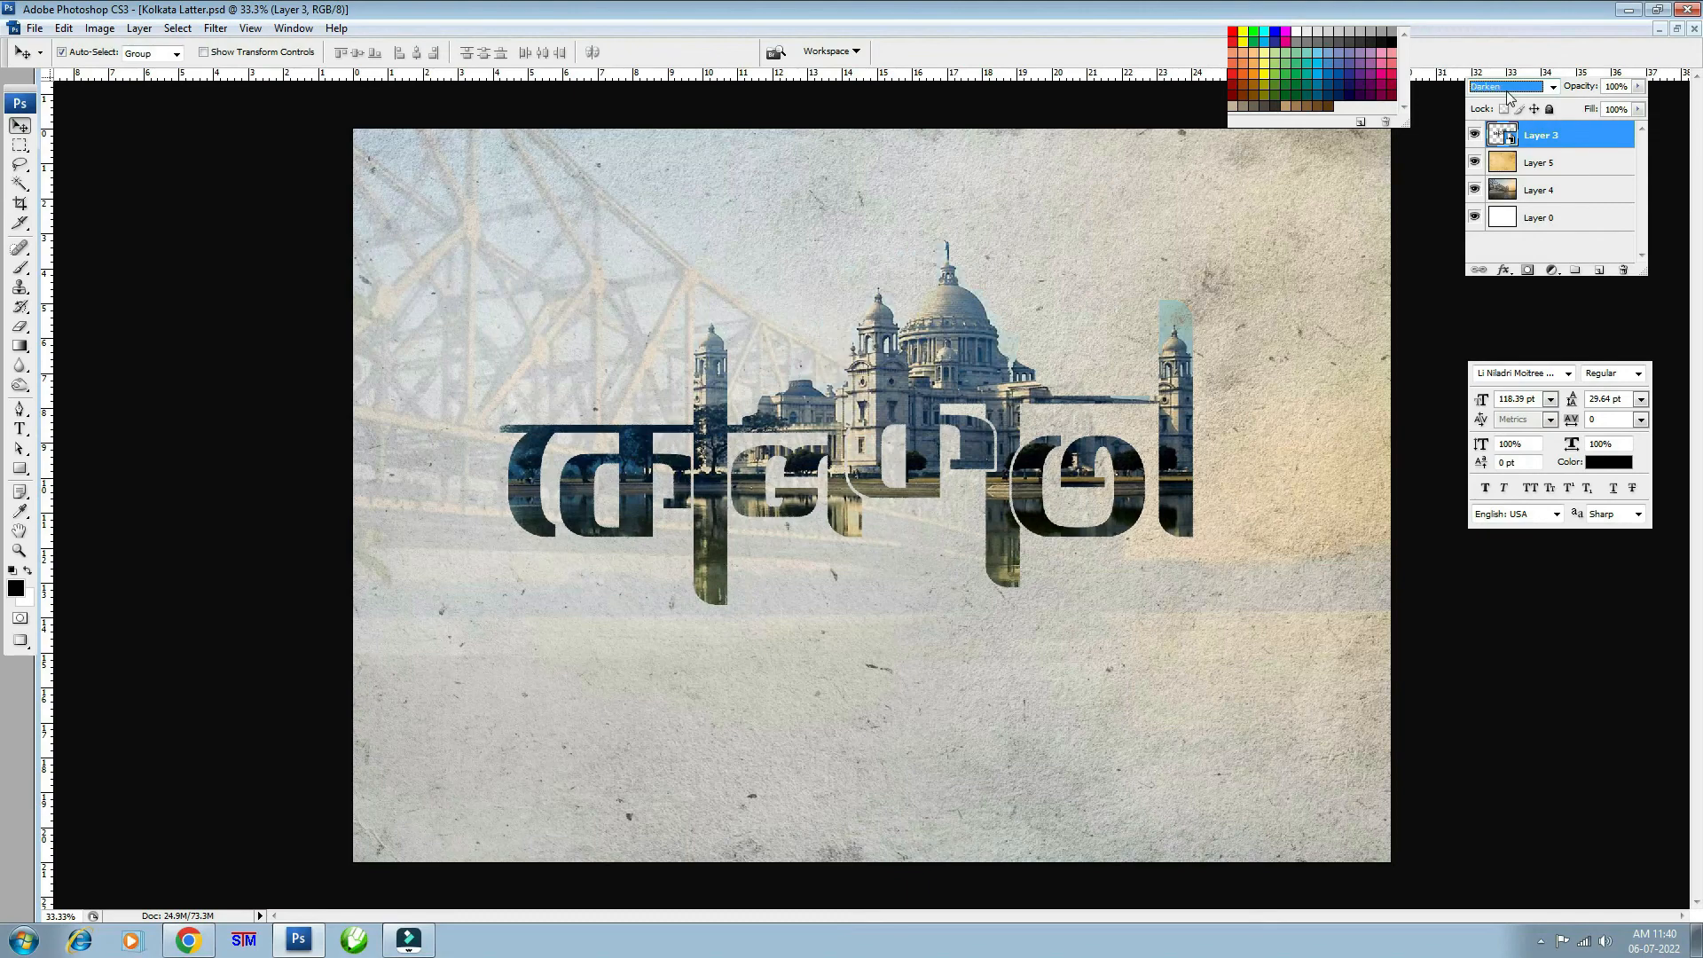
{"action": "key", "text": "Down"}
{"action": "key", "text": "Down"}
{"action": "key", "text": "Down"}
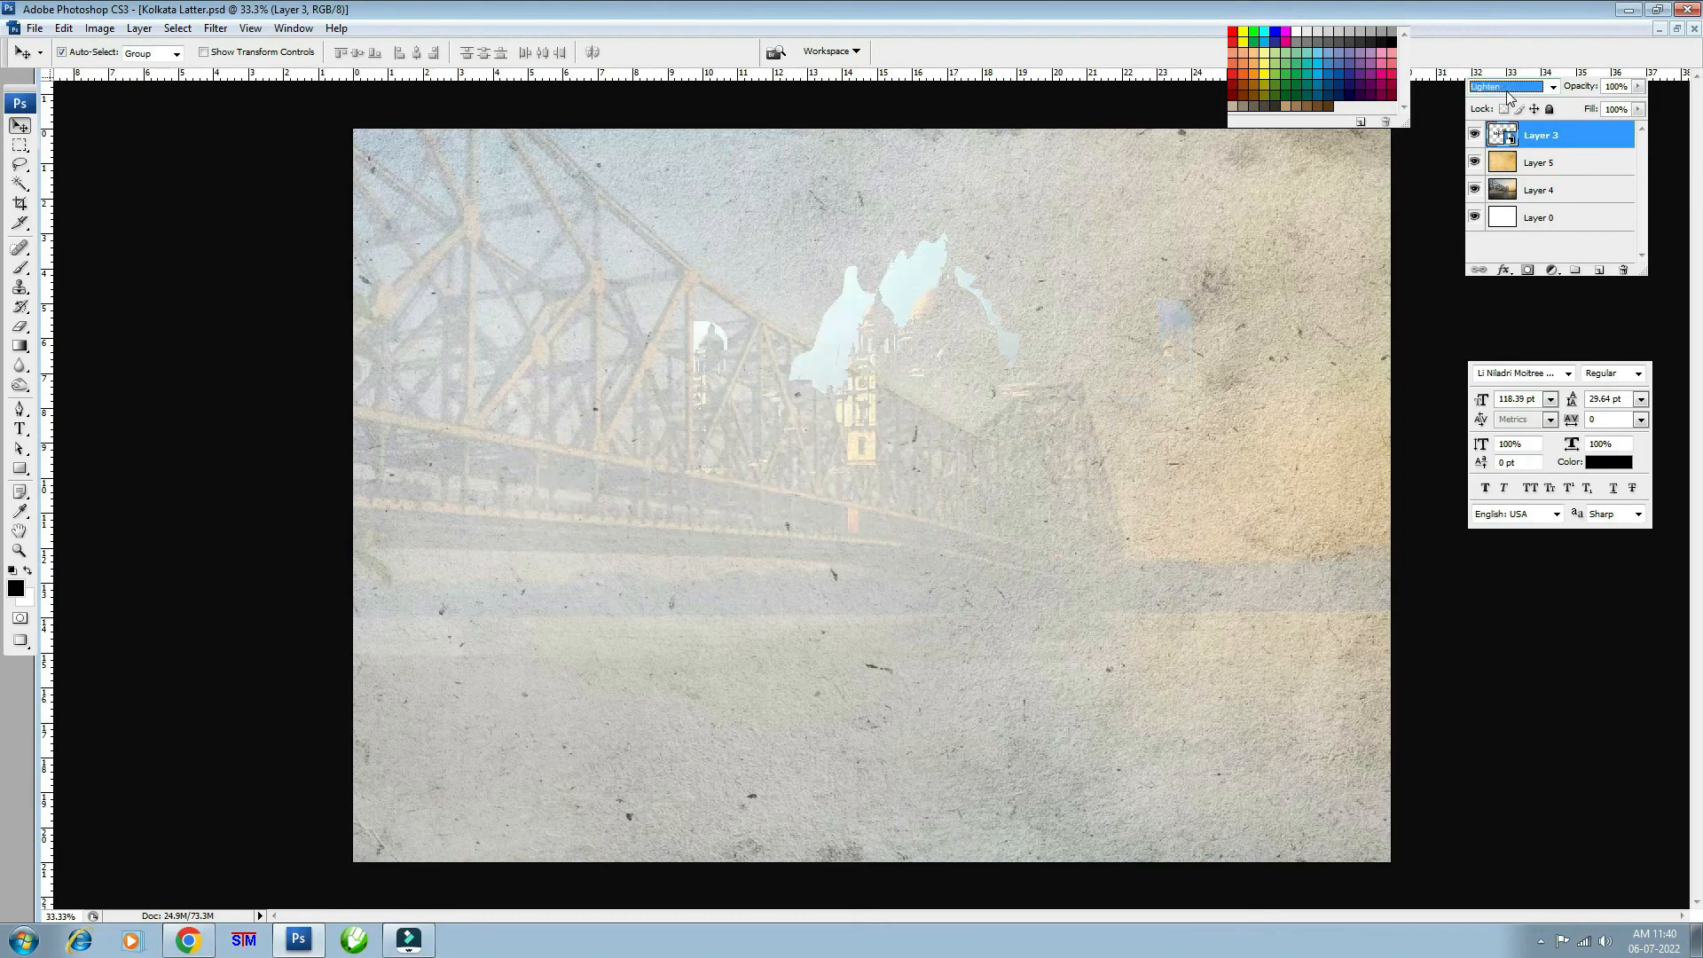
{"action": "key", "text": "Up"}
{"action": "key", "text": "Up"}
{"action": "key", "text": "Up"}
{"action": "key", "text": "Down"}
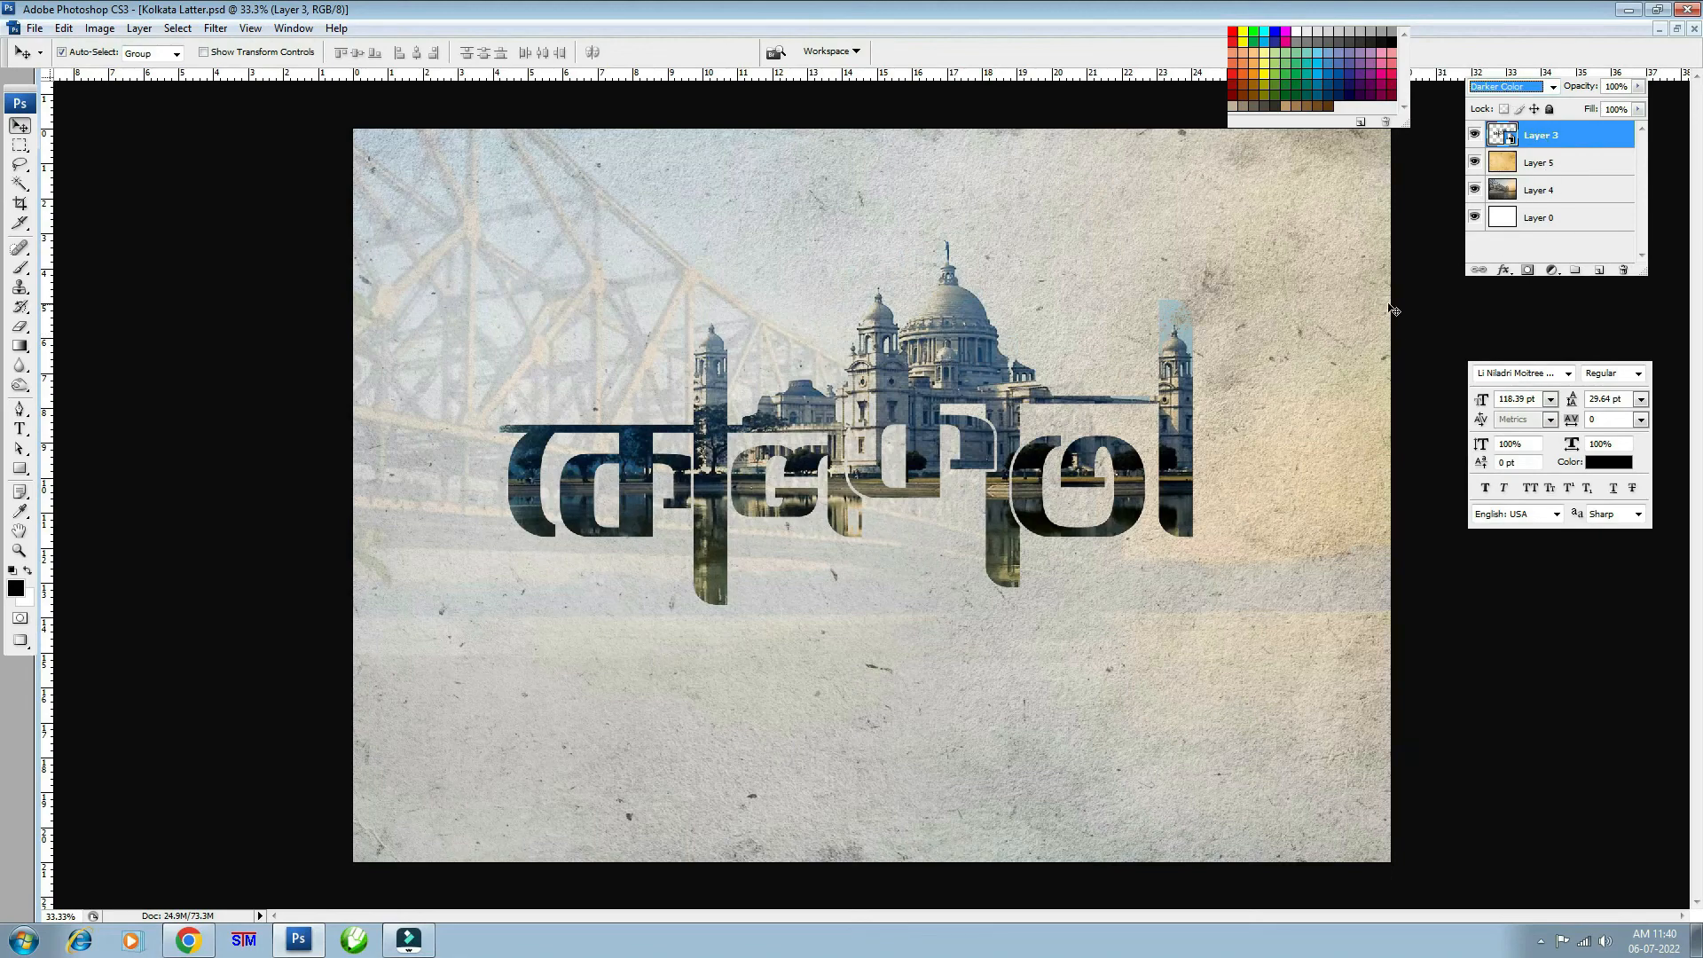
- Scale the Victoria Memorial photo up to about 117% inside the letters and check it zoomed in
{"action": "key", "text": "ctrl+t"}
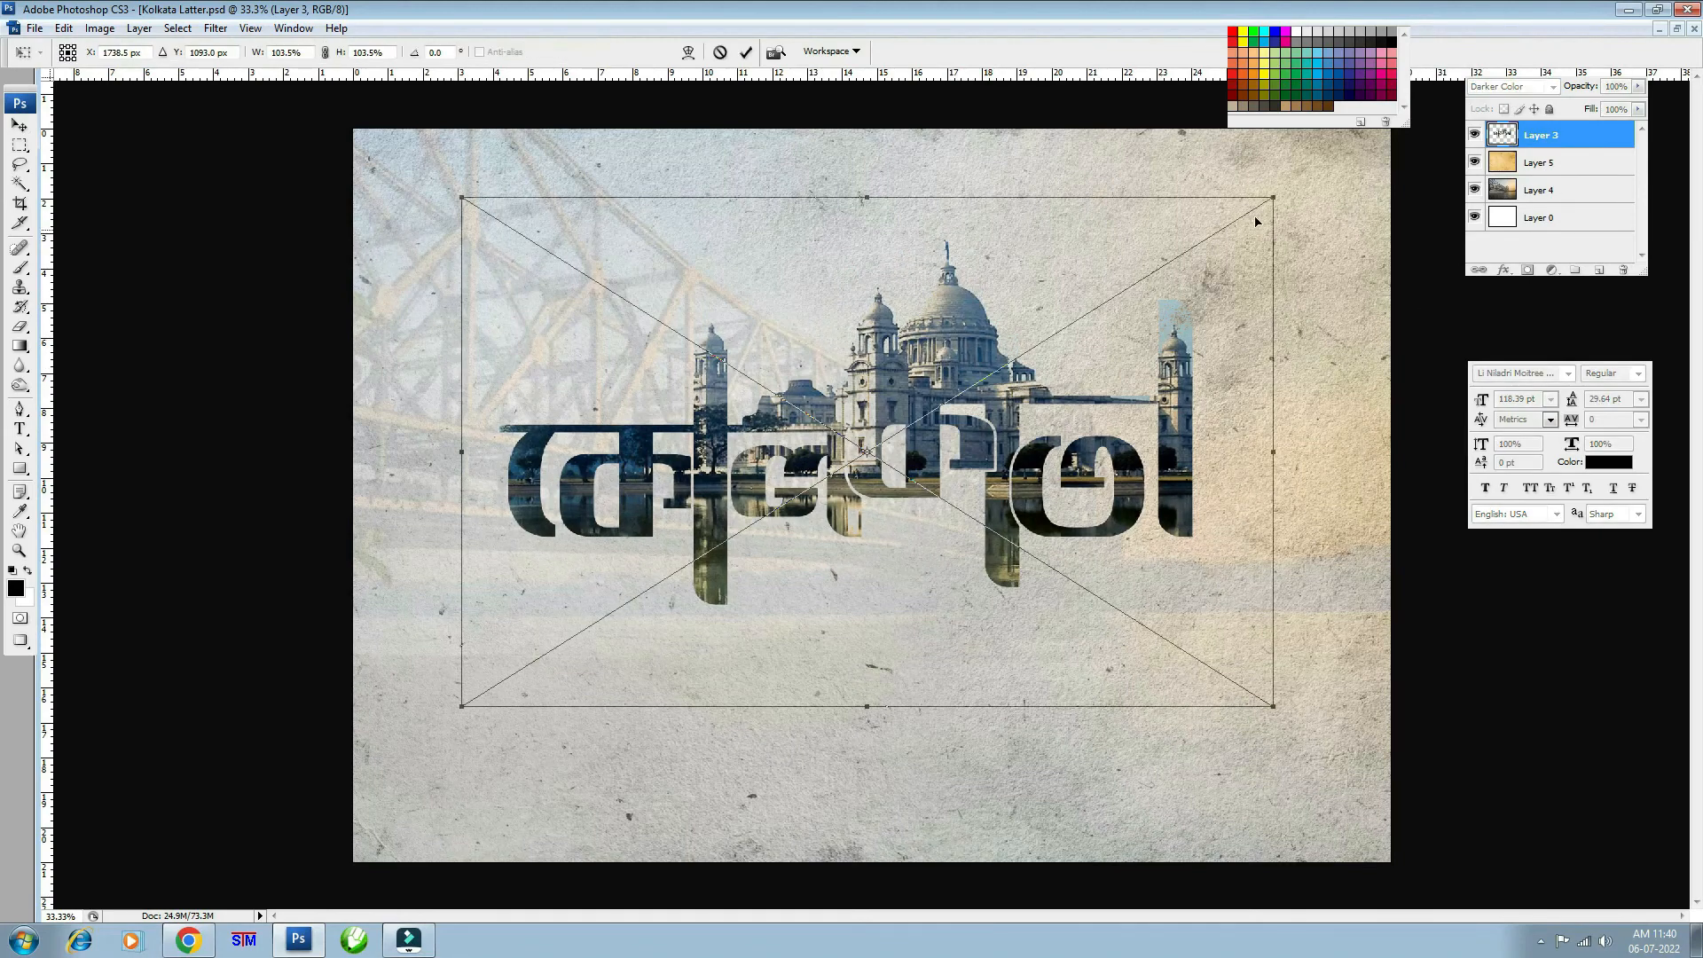
{"action": "left_click_drag", "start_coordinate": [1274, 196], "coordinate": [1322, 163]}
{"action": "key", "text": "Return"}
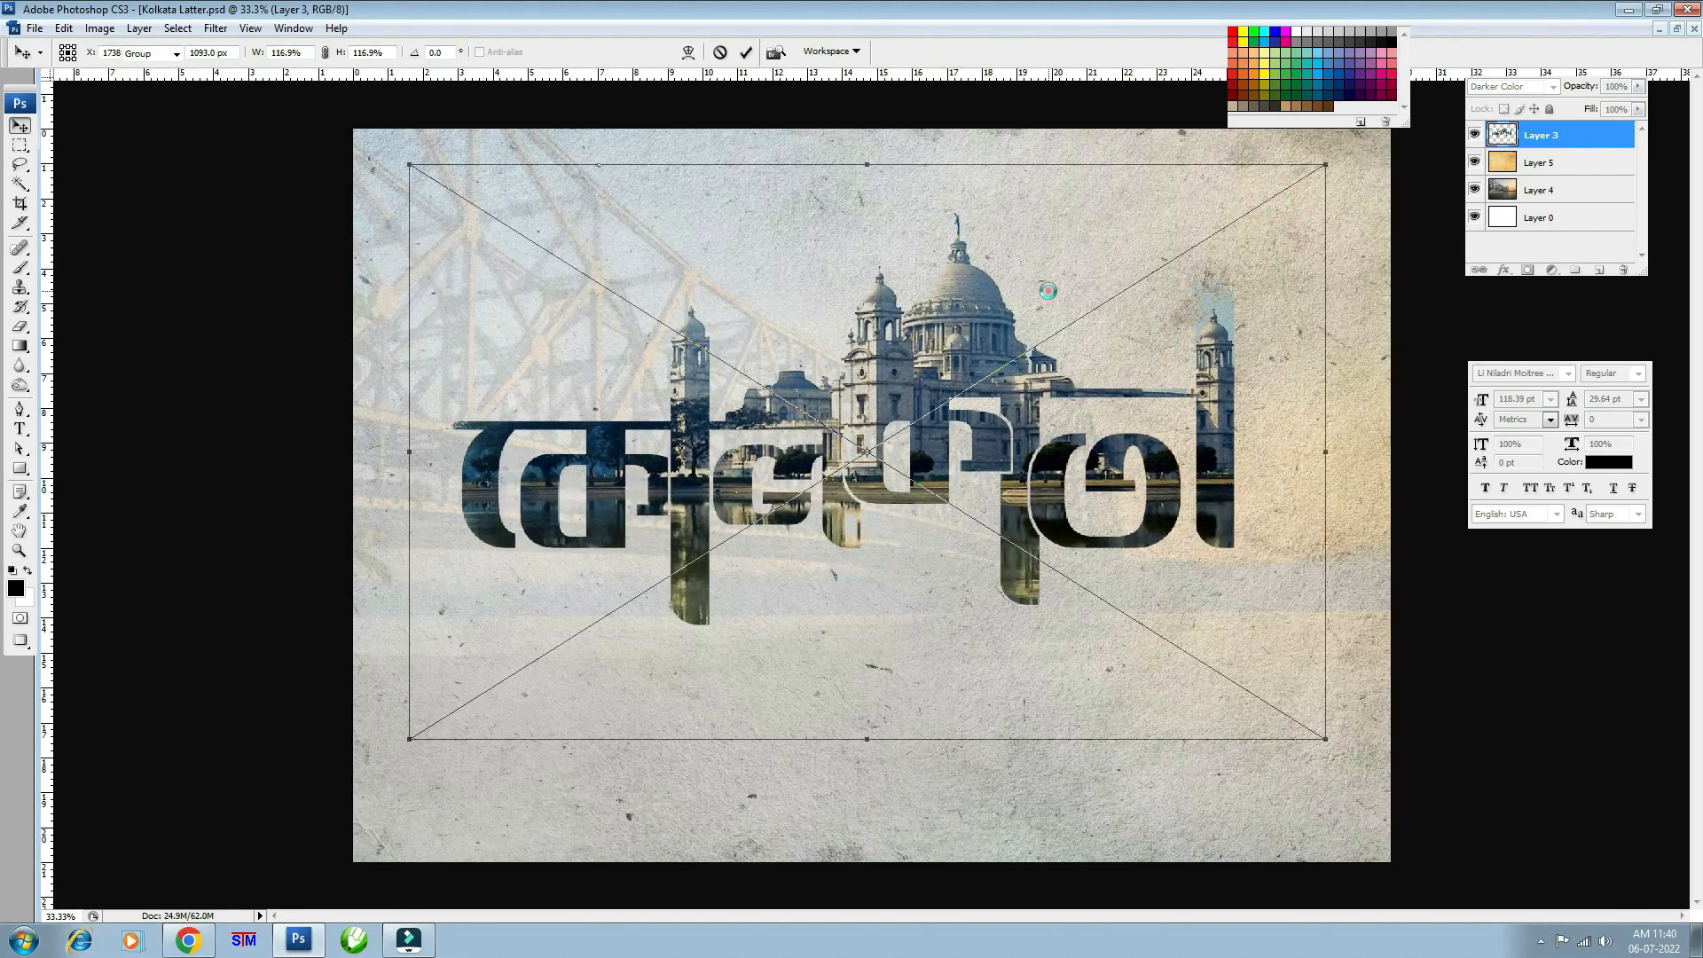
{"action": "key", "text": "ctrl+plus"}
{"action": "left_click_drag", "start_coordinate": [945, 586], "coordinate": [727, 906]}
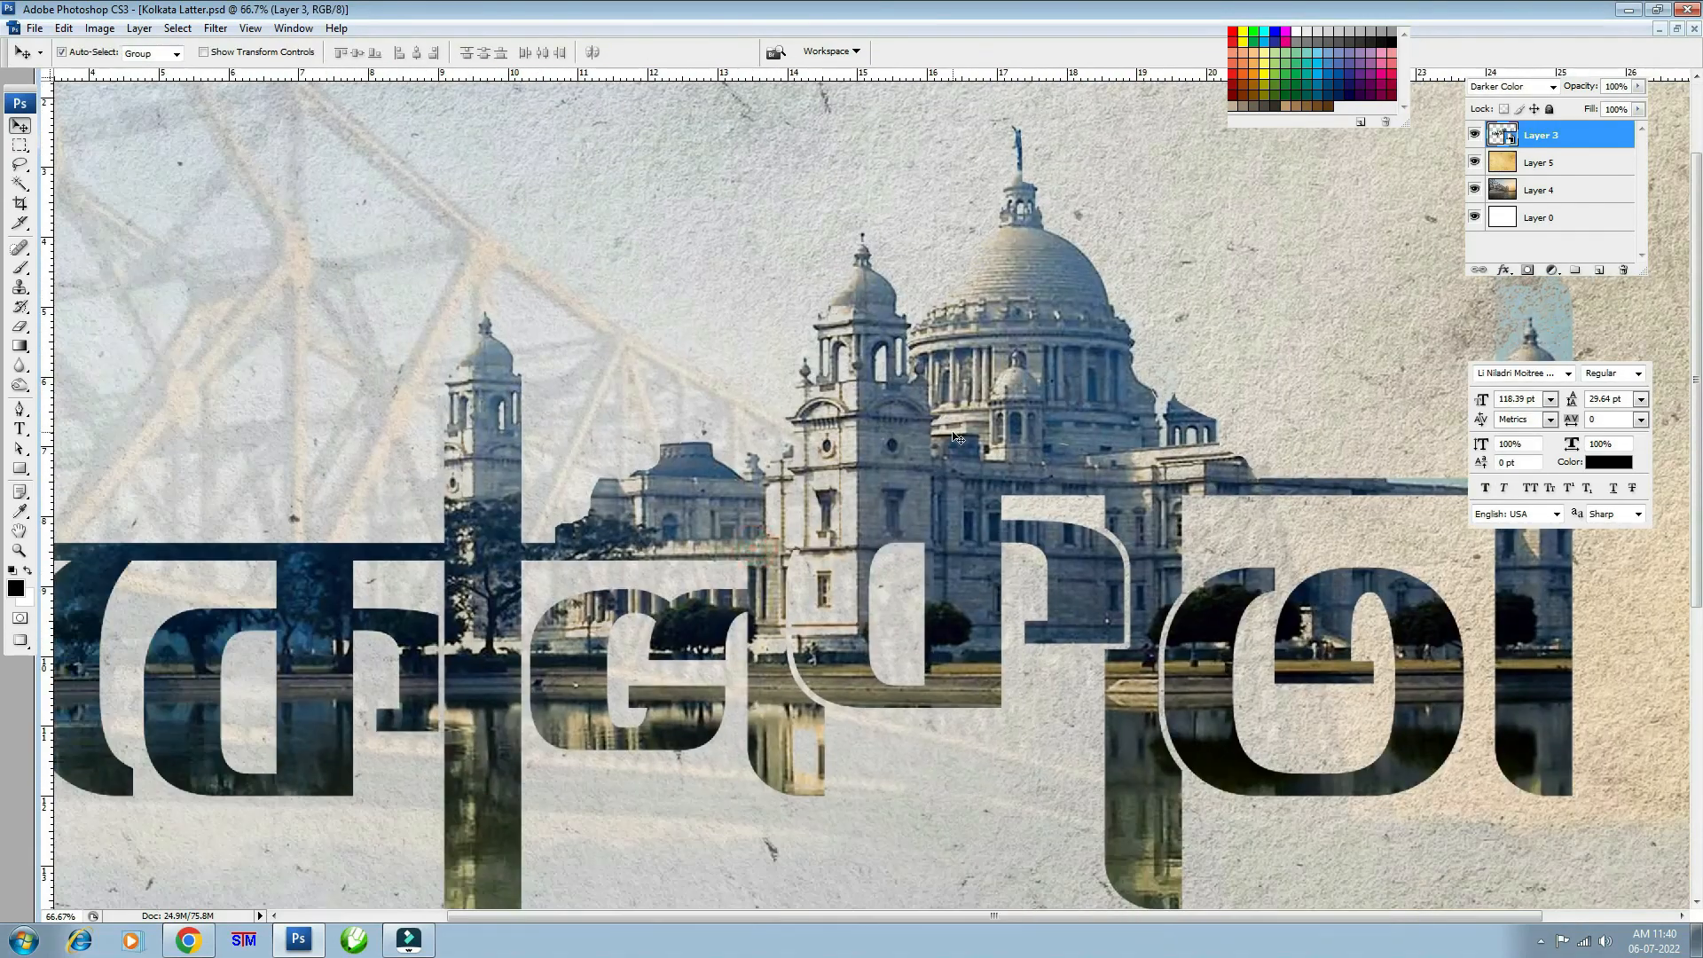
{"action": "key", "text": "ctrl+minus"}
{"action": "key", "text": "ctrl+minus"}
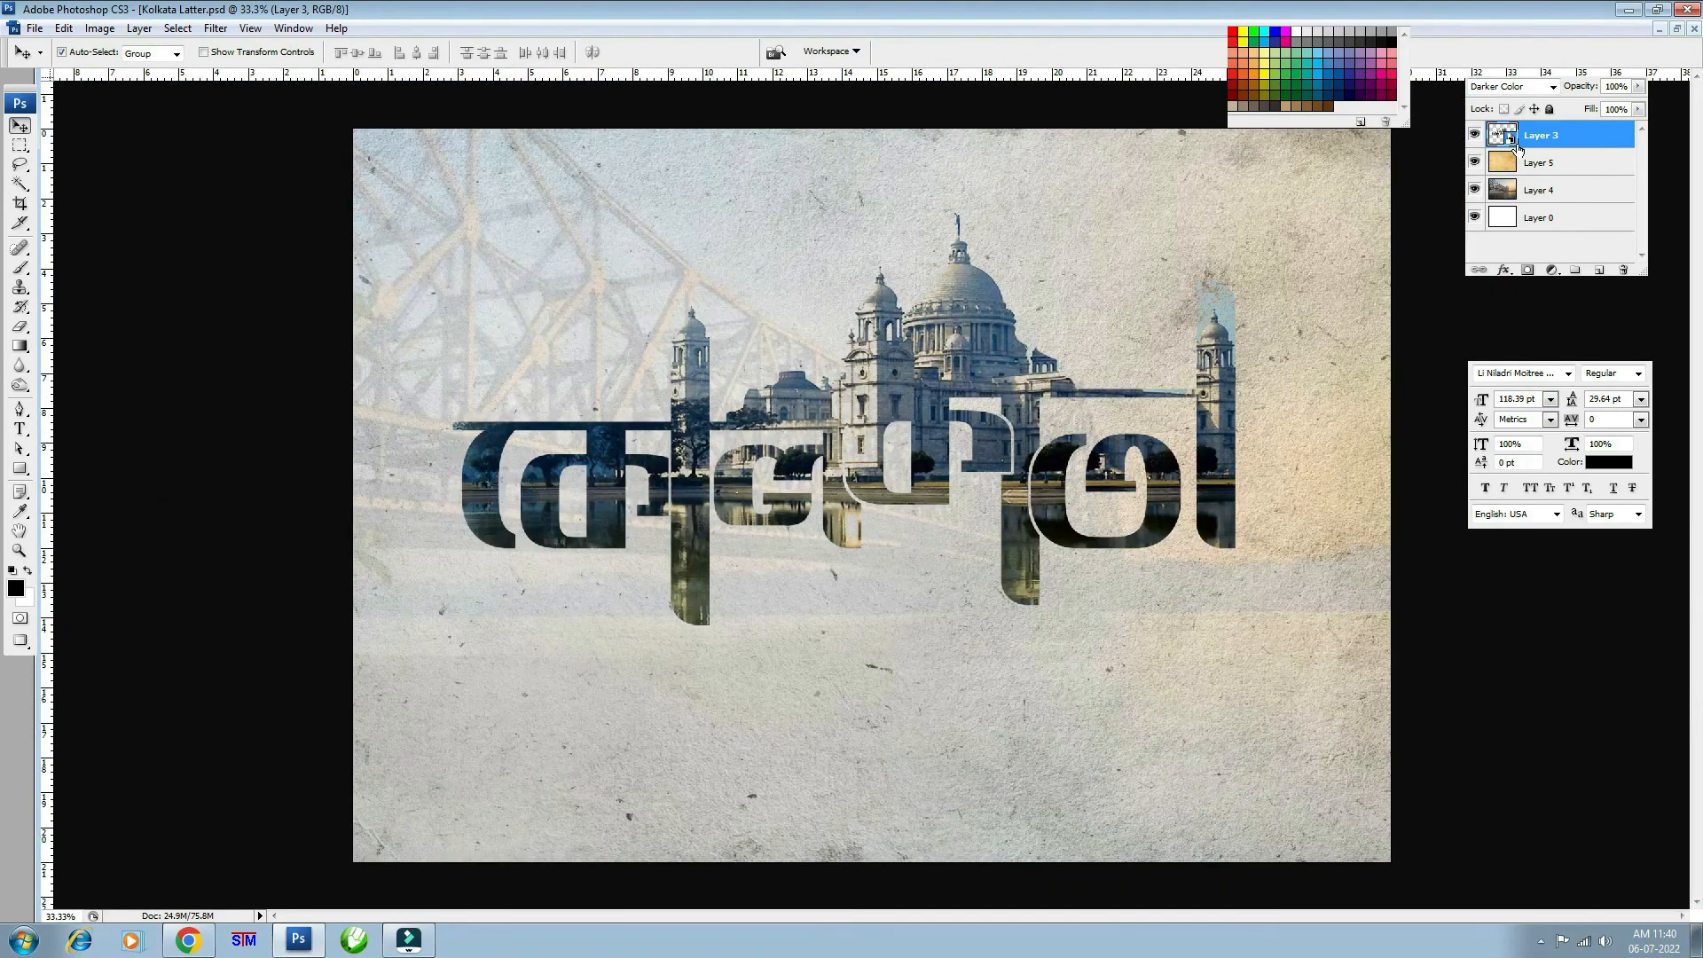
- Duplicate the memorial photo layer, test Overlay and other blend modes, then delete the copy
{"action": "key", "text": "ctrl+j"}
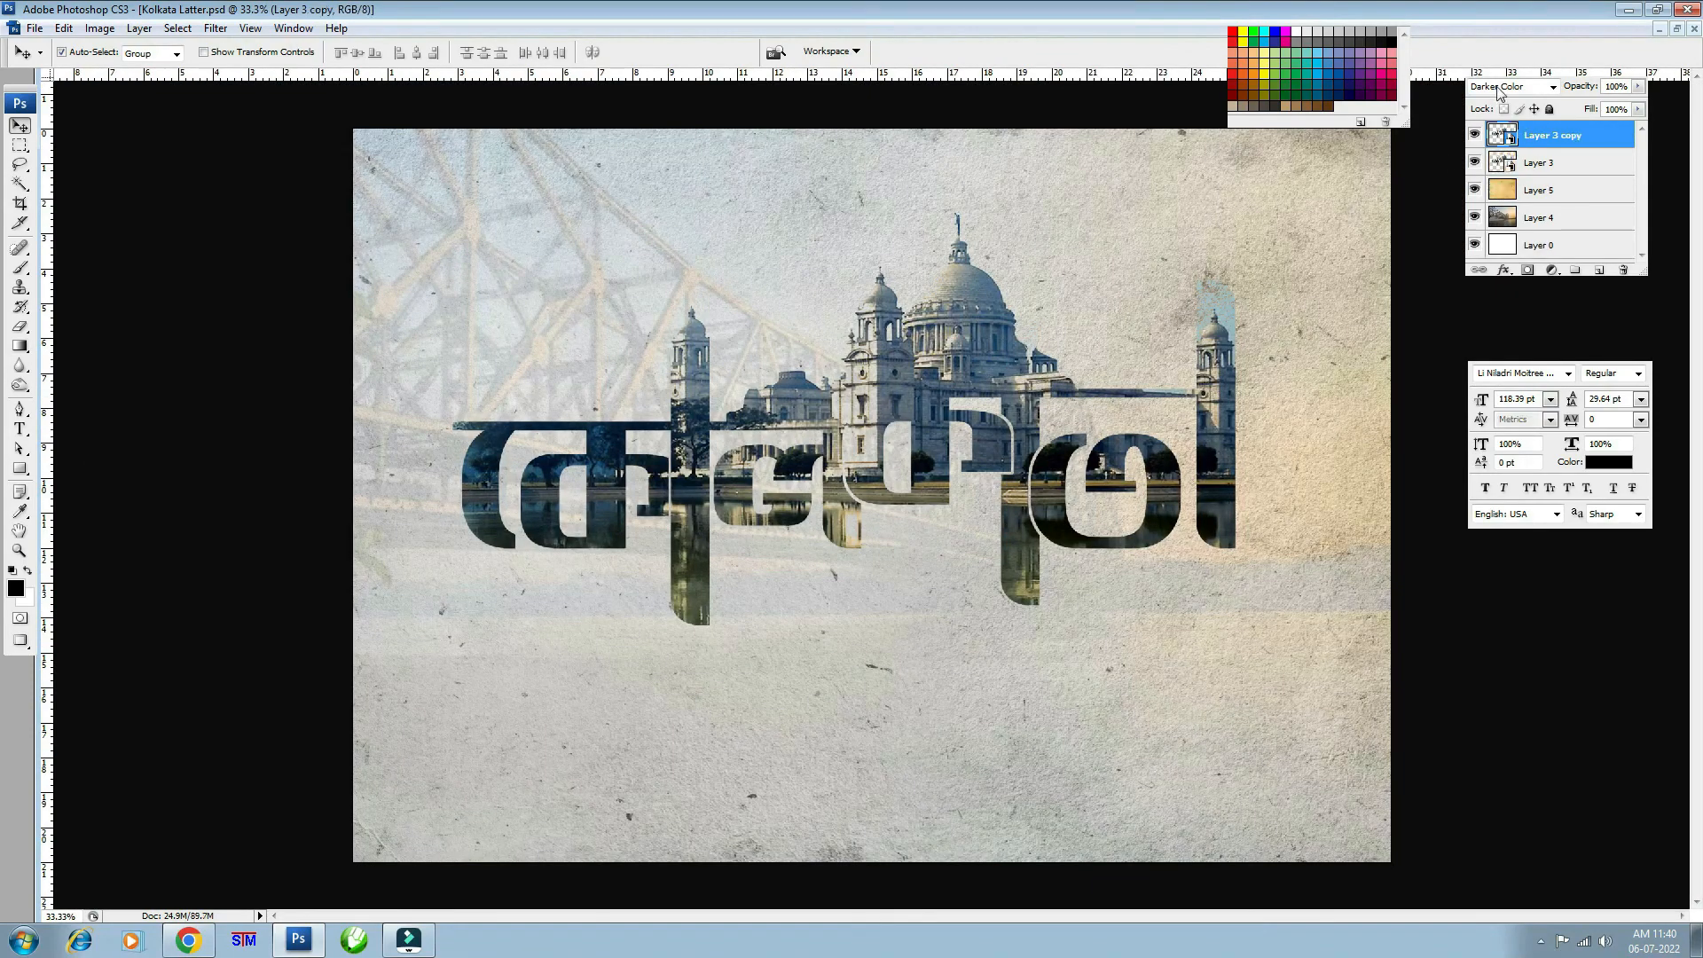
{"action": "left_click", "coordinate": [1497, 86]}
{"action": "left_click", "coordinate": [1498, 316]}
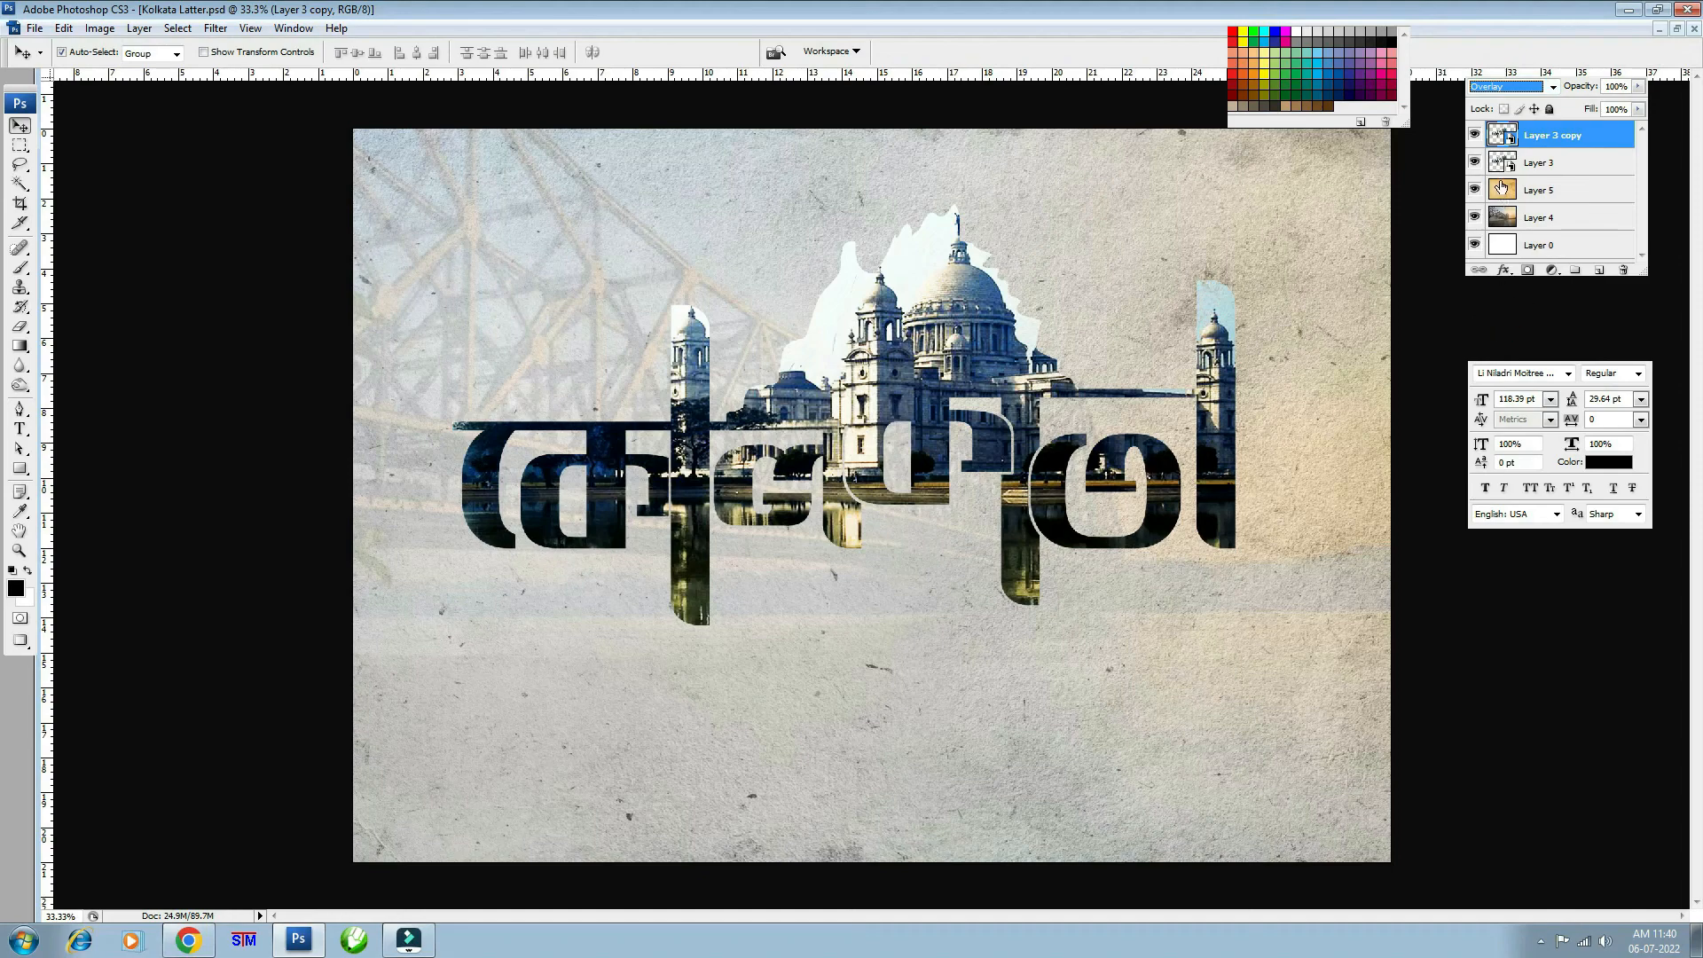
{"action": "key", "text": "Down"}
{"action": "key", "text": "Down"}
{"action": "key", "text": "Down"}
{"action": "key", "text": "Down"}
{"action": "key", "text": "Down"}
{"action": "key", "text": "Down"}
{"action": "key", "text": "Down"}
{"action": "key", "text": "Down"}
{"action": "key", "text": "Down"}
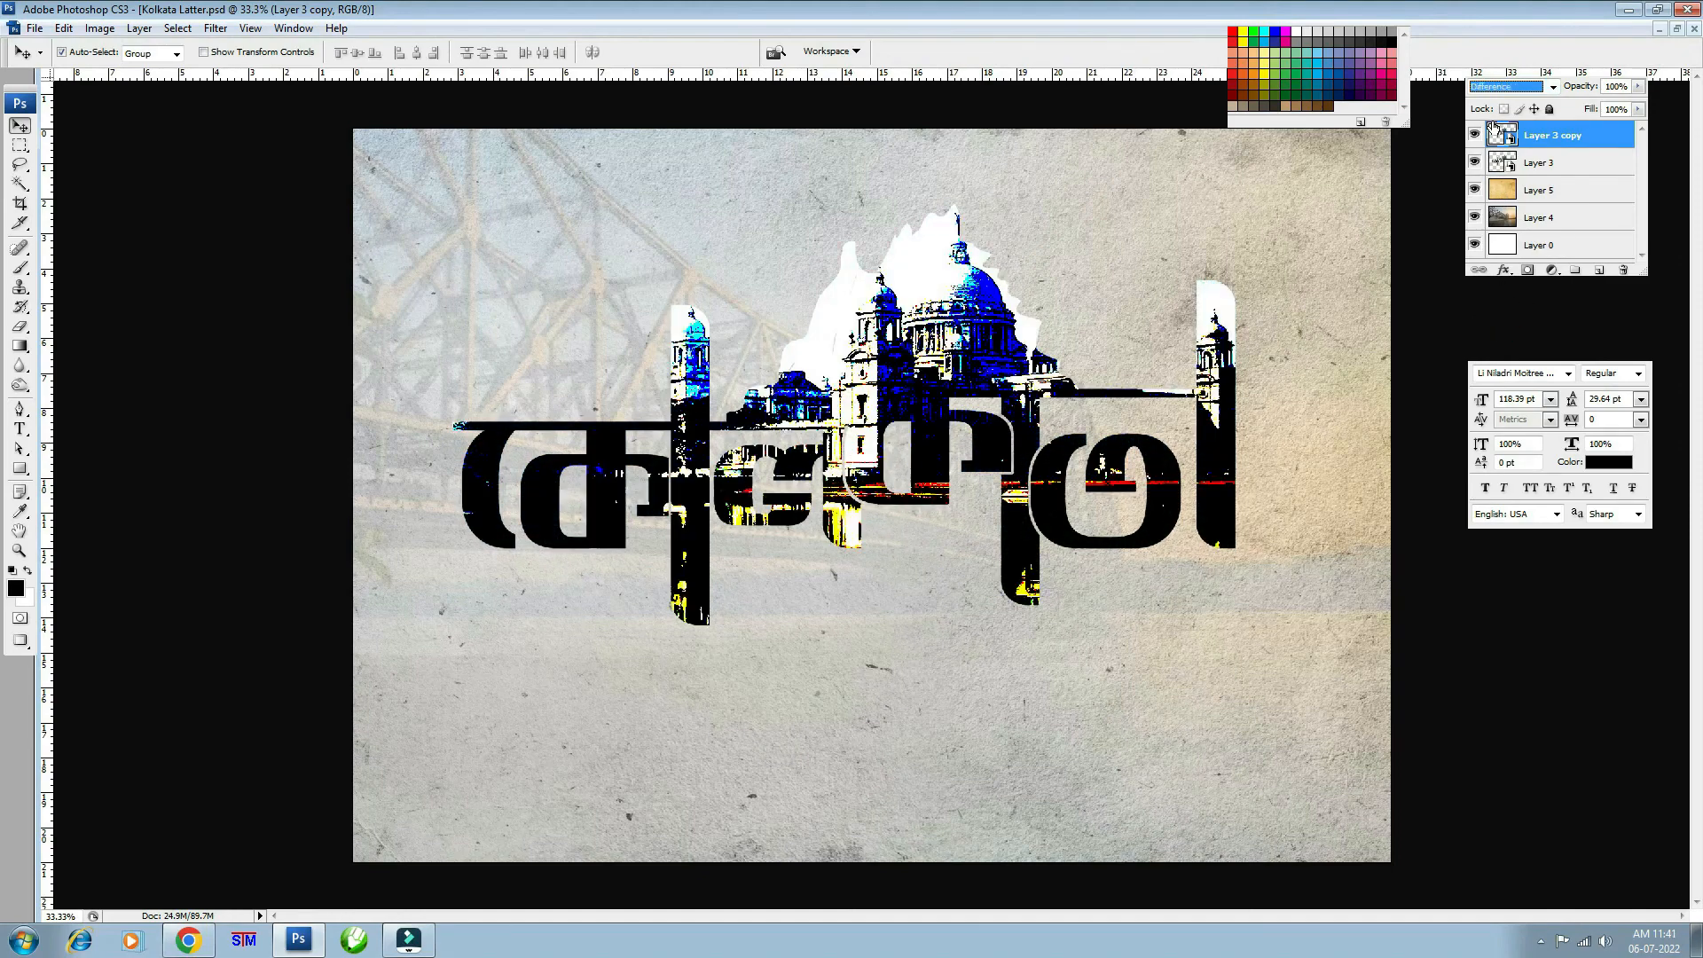
{"action": "left_click_drag", "start_coordinate": [1493, 131], "coordinate": [1622, 270]}
{"action": "key", "text": "ctrl+minus"}
{"action": "key", "text": "ctrl+plus"}
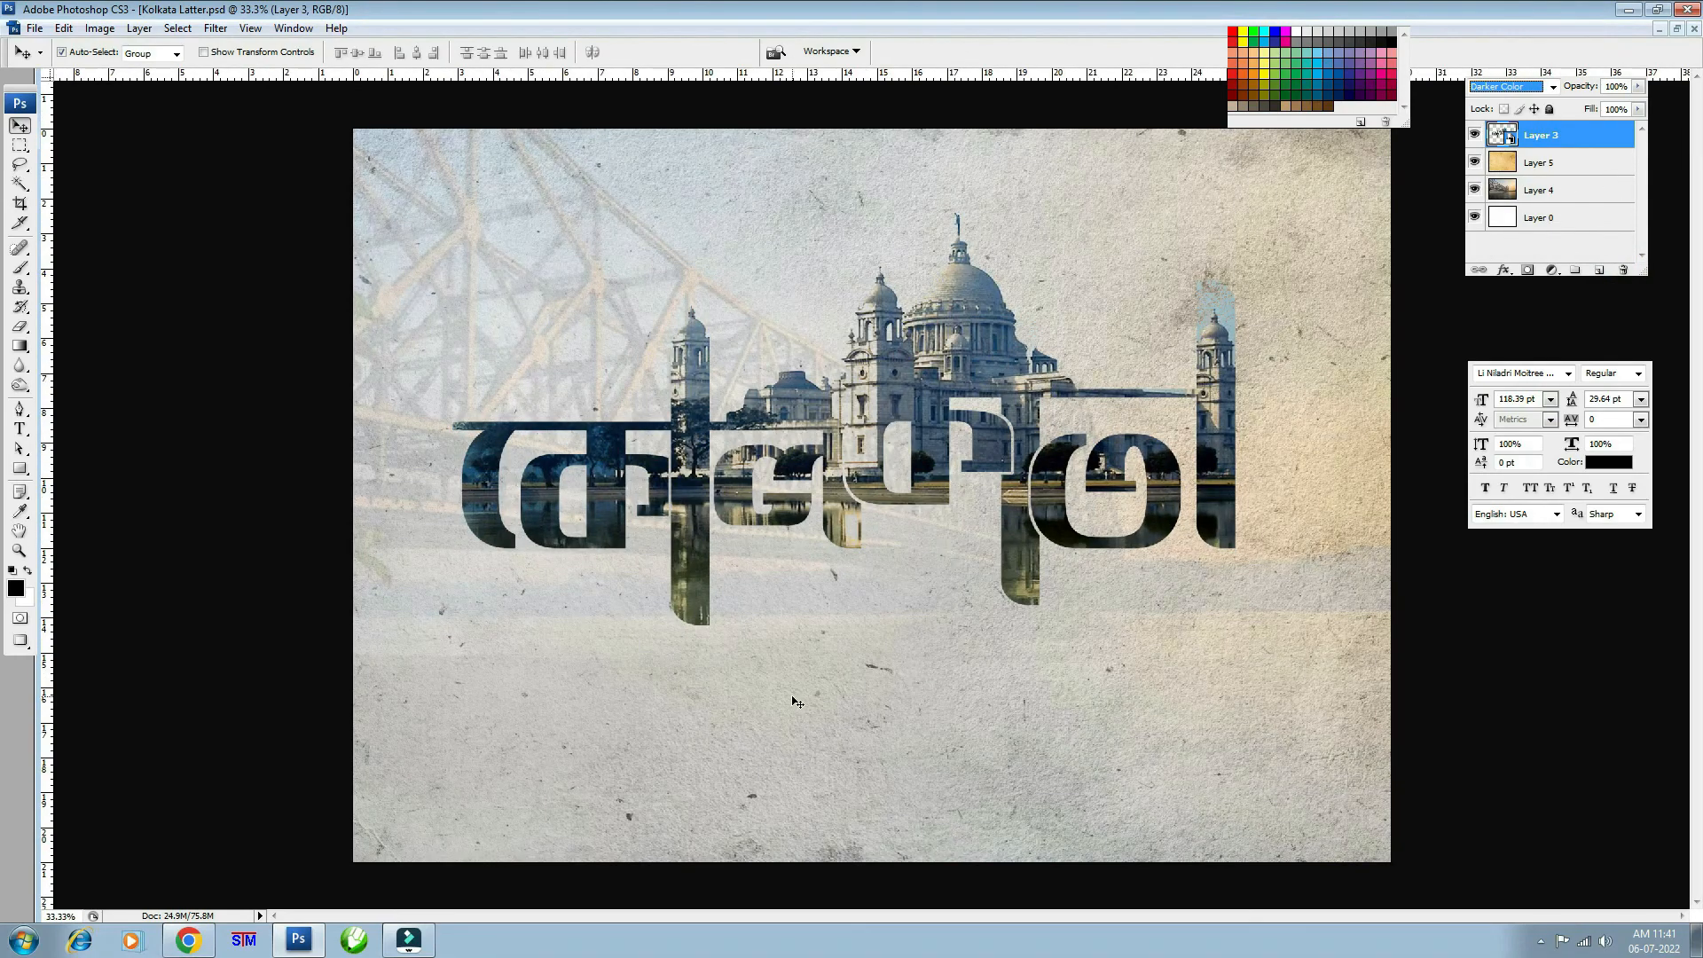
- Type the black Bengali tagline ভালোবাসার শহর below the logo using the Bengali keyboard tool
{"action": "left_click", "coordinate": [949, 663]}
{"action": "left_click", "coordinate": [19, 429]}
{"action": "left_click", "coordinate": [735, 720]}
{"action": "type", "text": "মযয"}
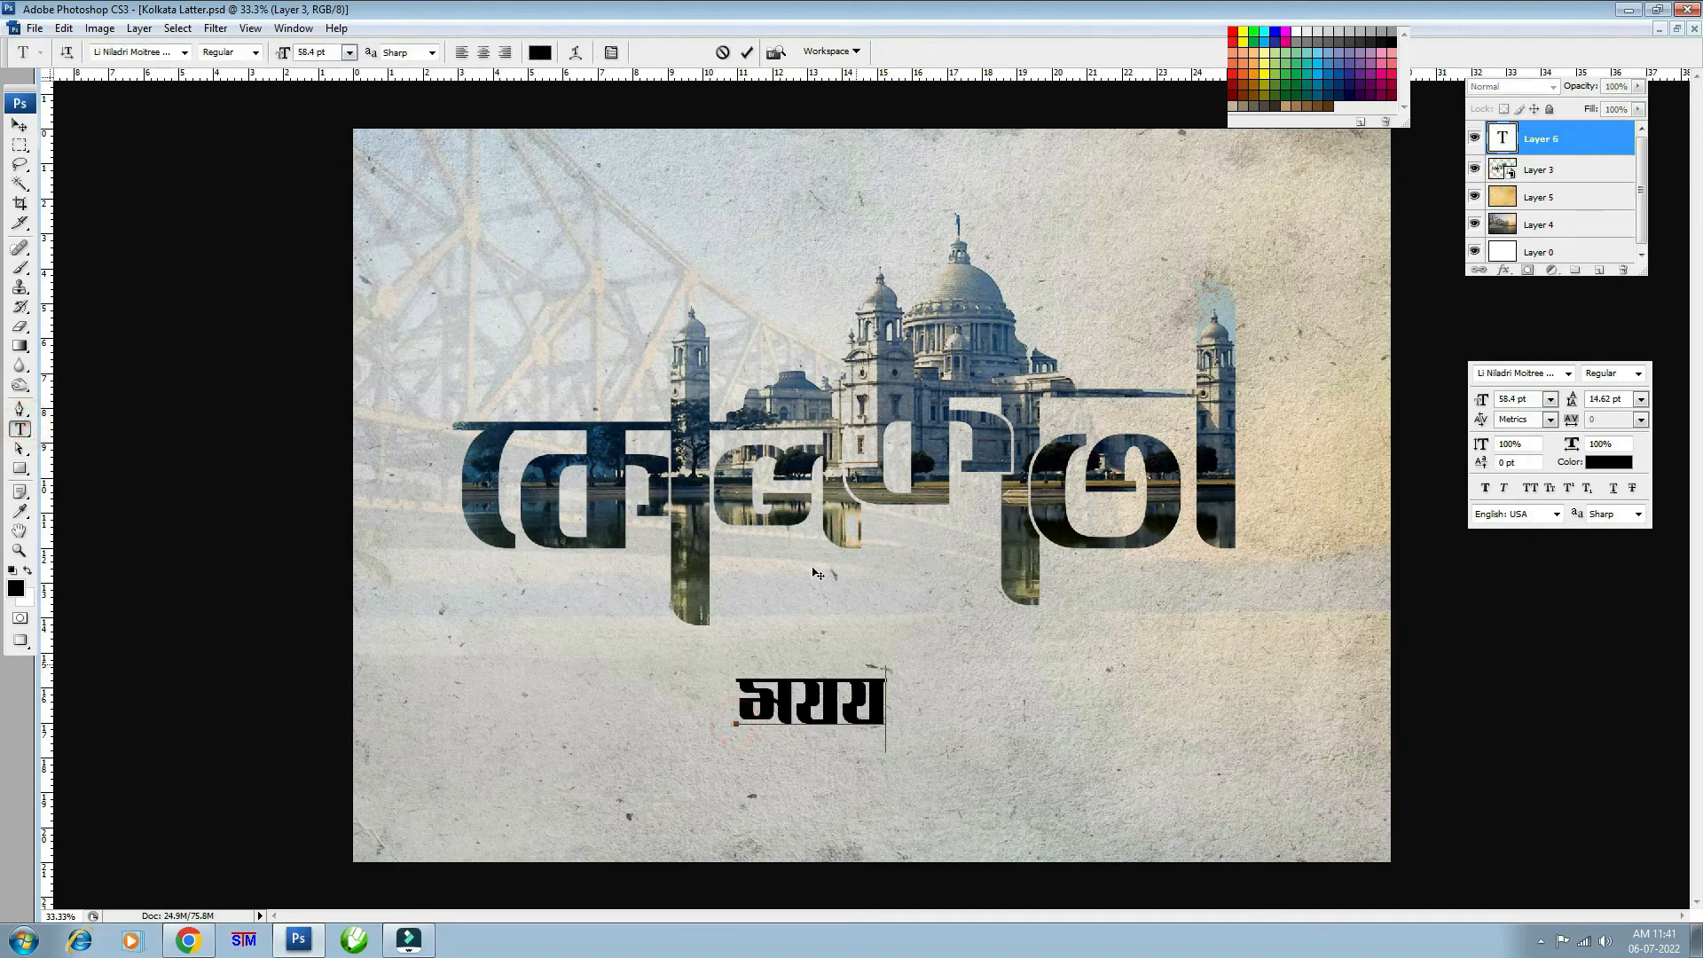
{"action": "key", "text": "ctrl+a"}
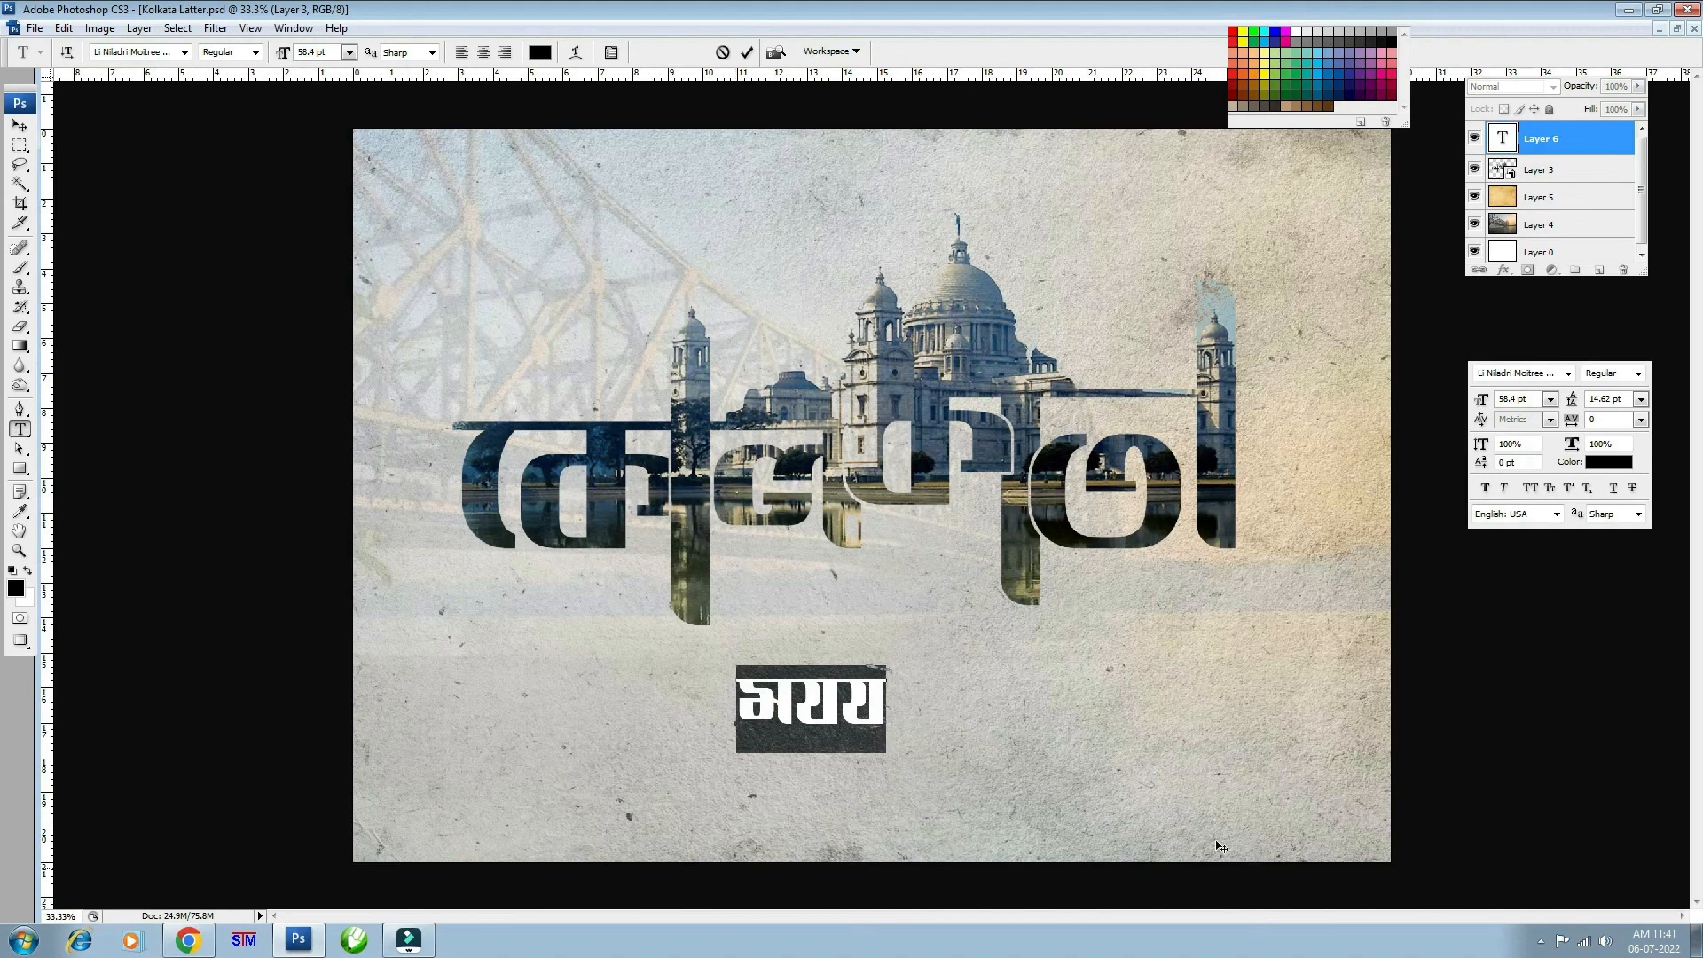
{"action": "left_click", "coordinate": [246, 946]}
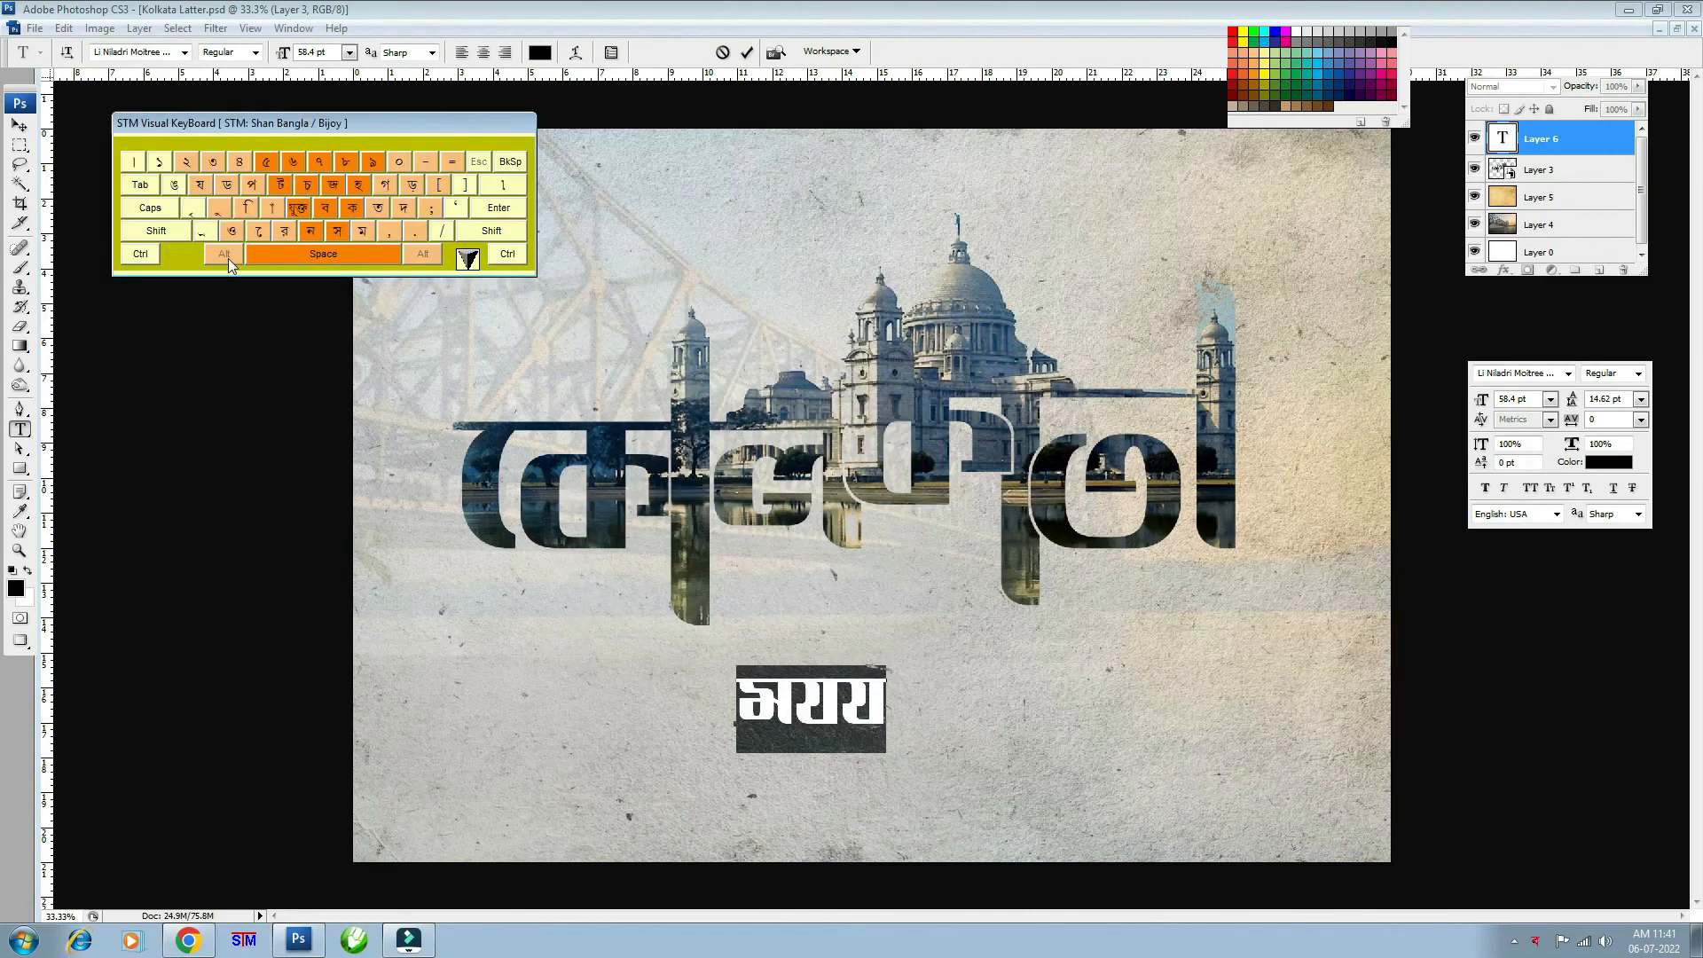
{"action": "left_click", "coordinate": [505, 26]}
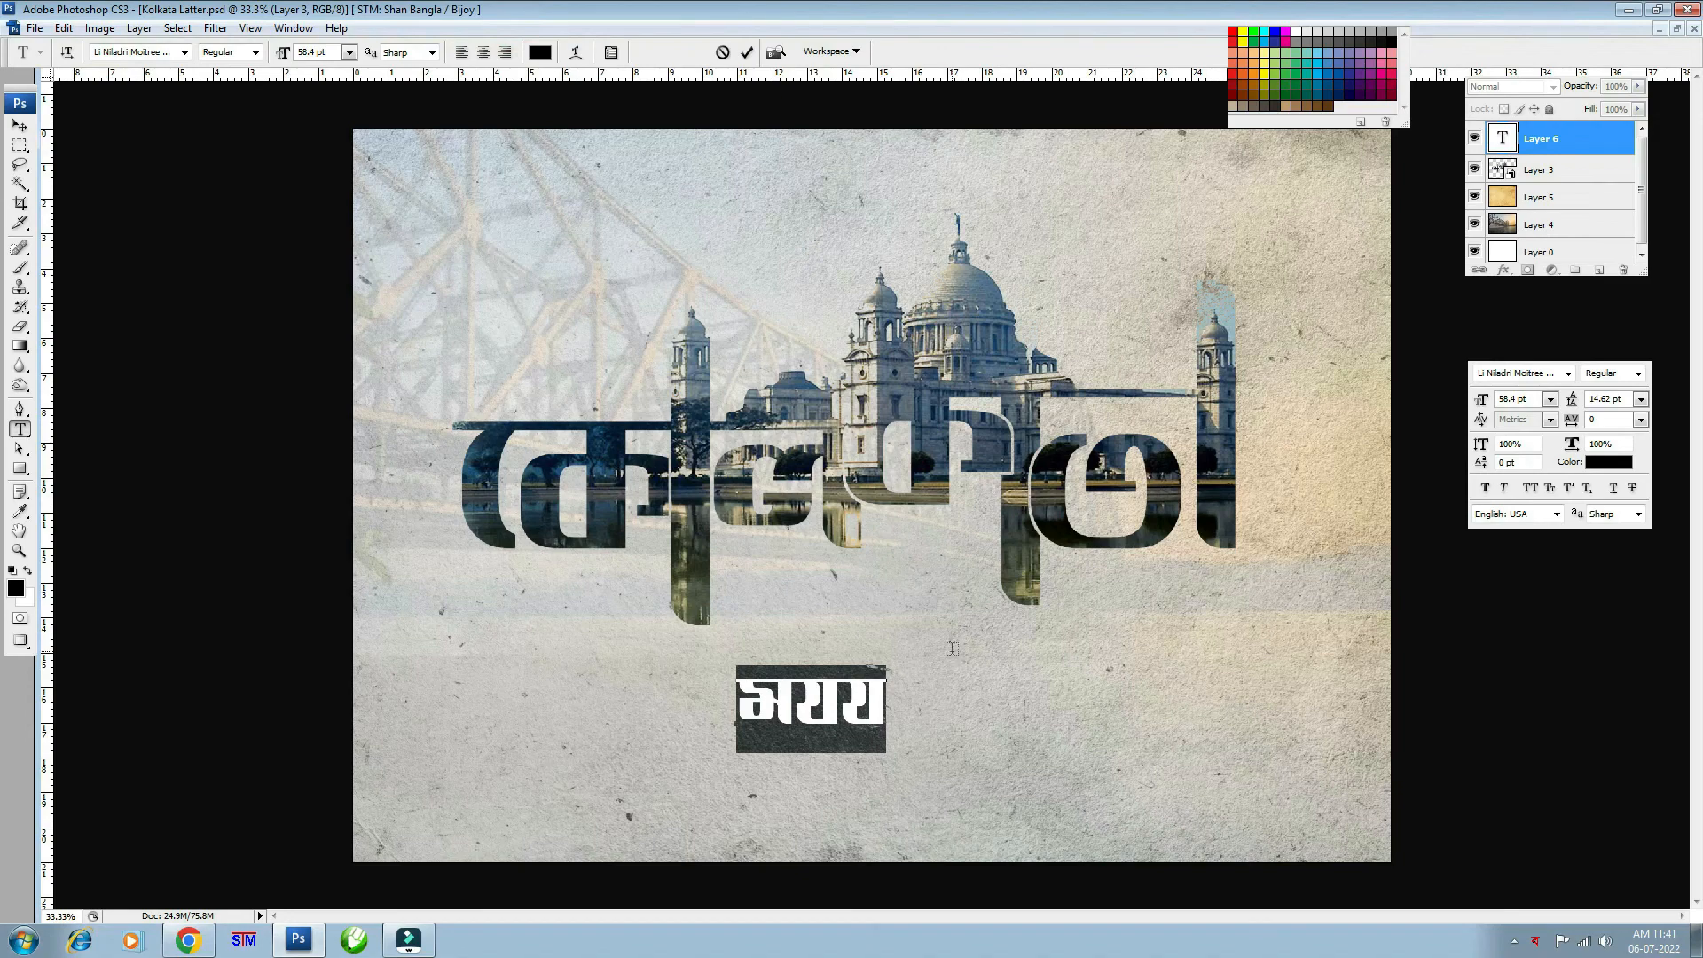
{"action": "type", "text": "ভালোবাসার"}
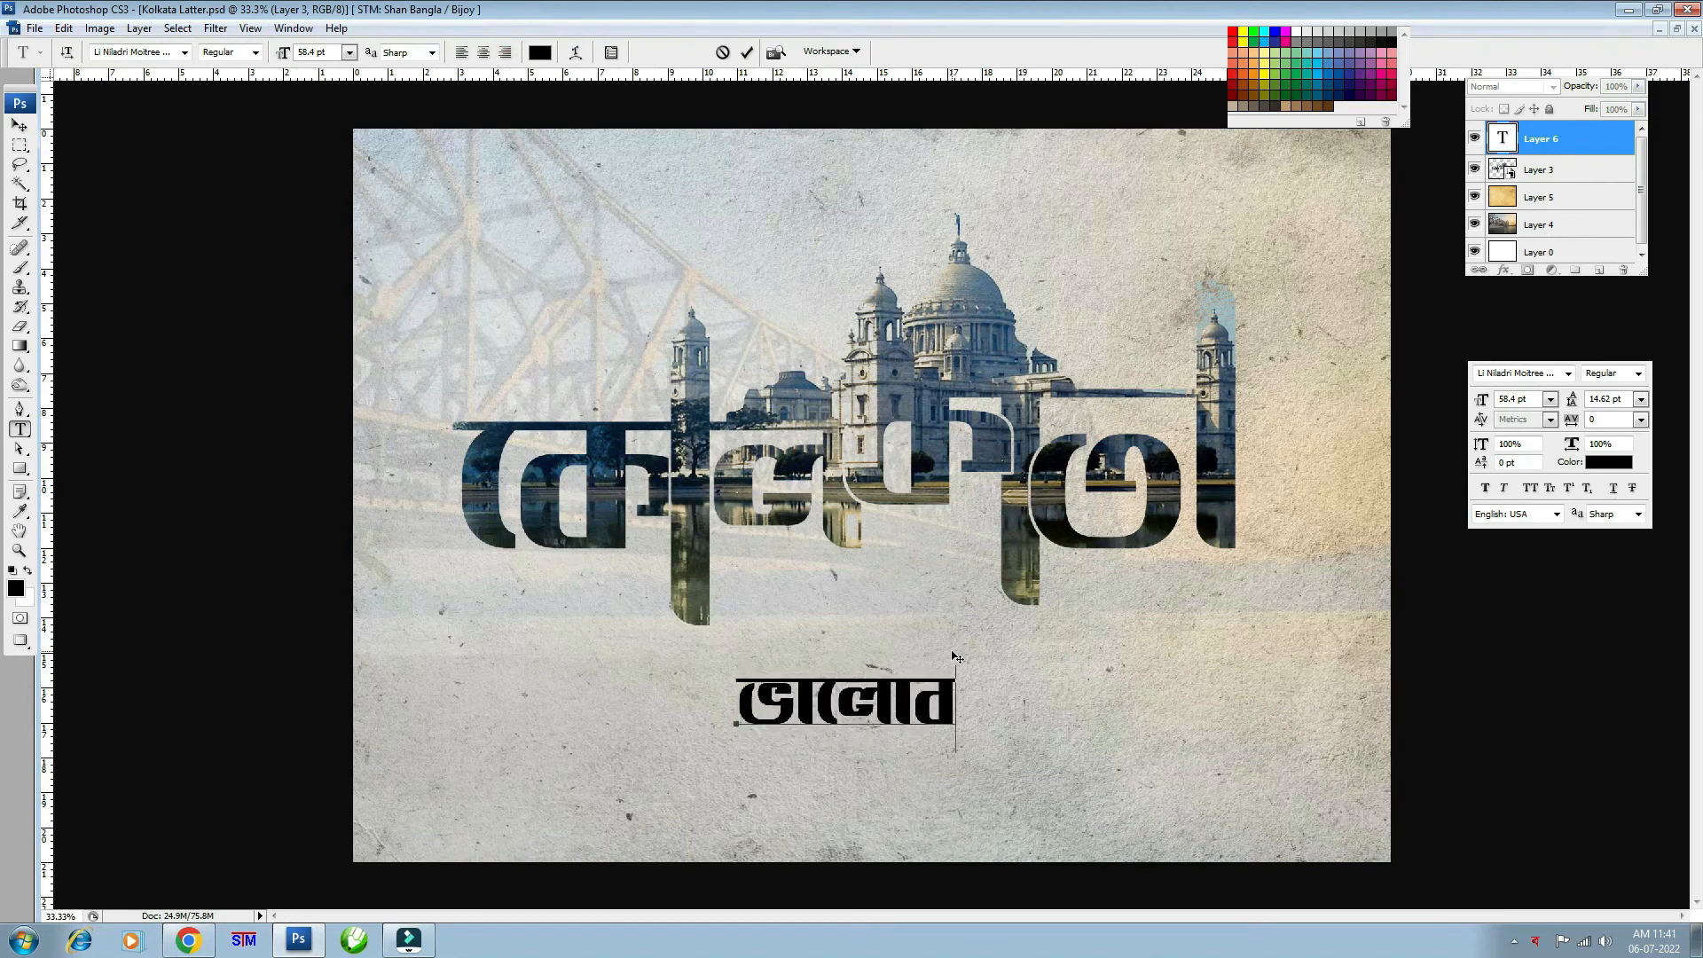
{"action": "type", "text": " শহর"}
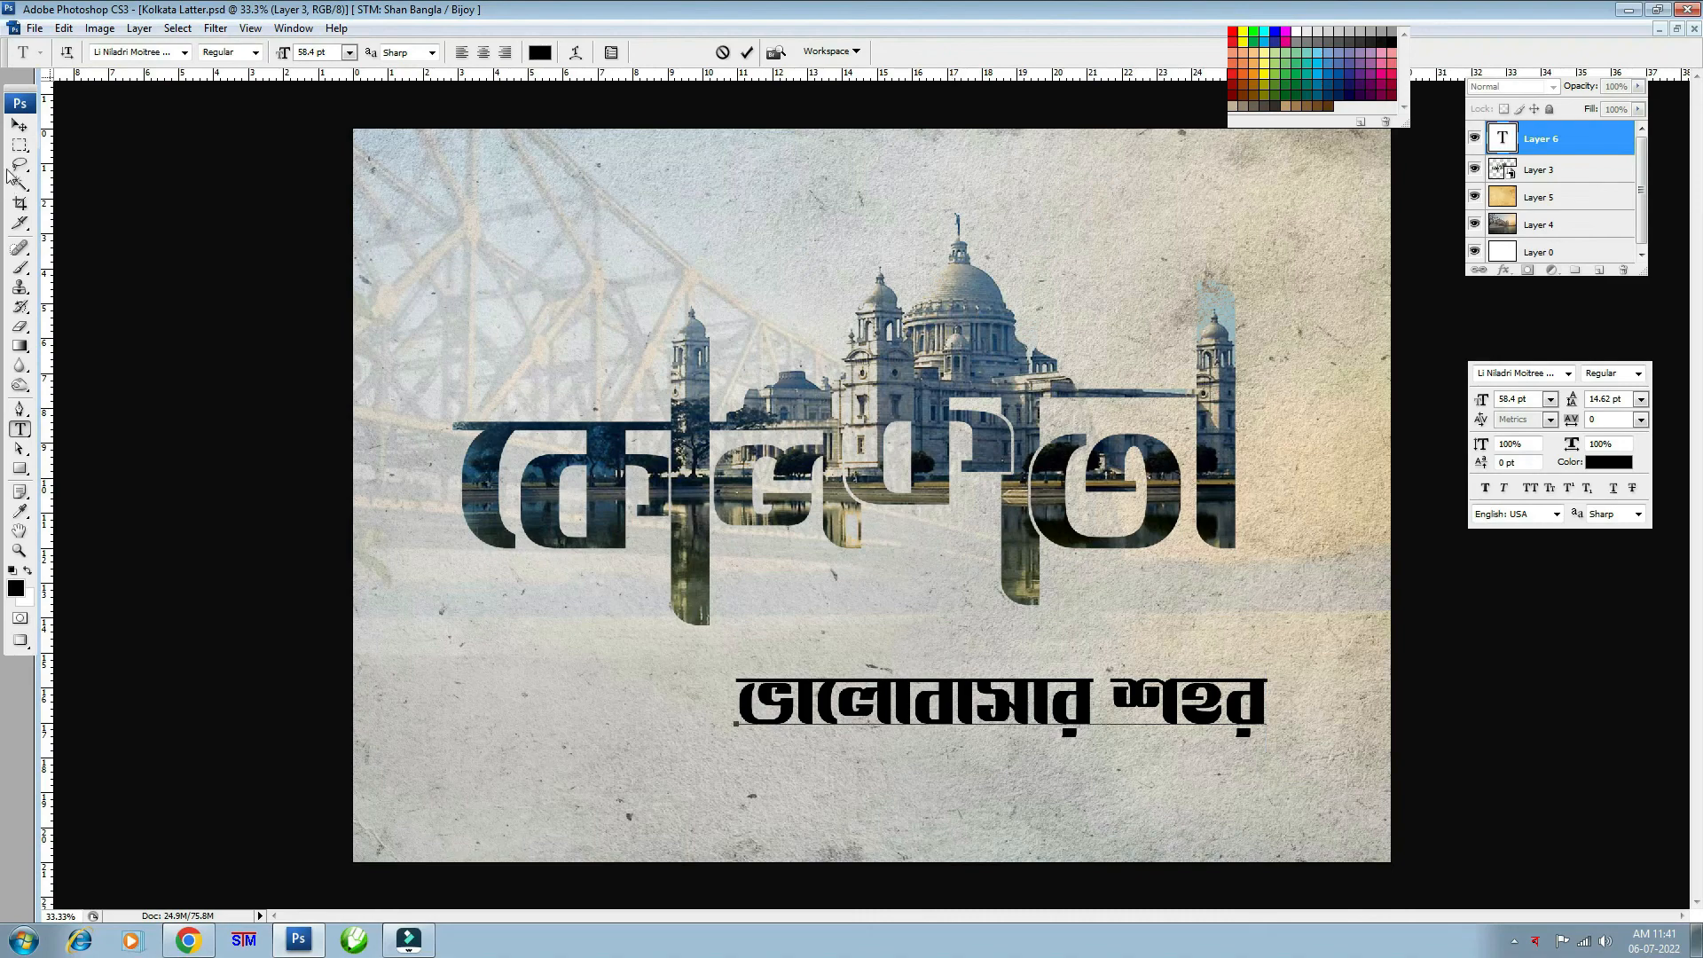
{"action": "left_click", "coordinate": [20, 125]}
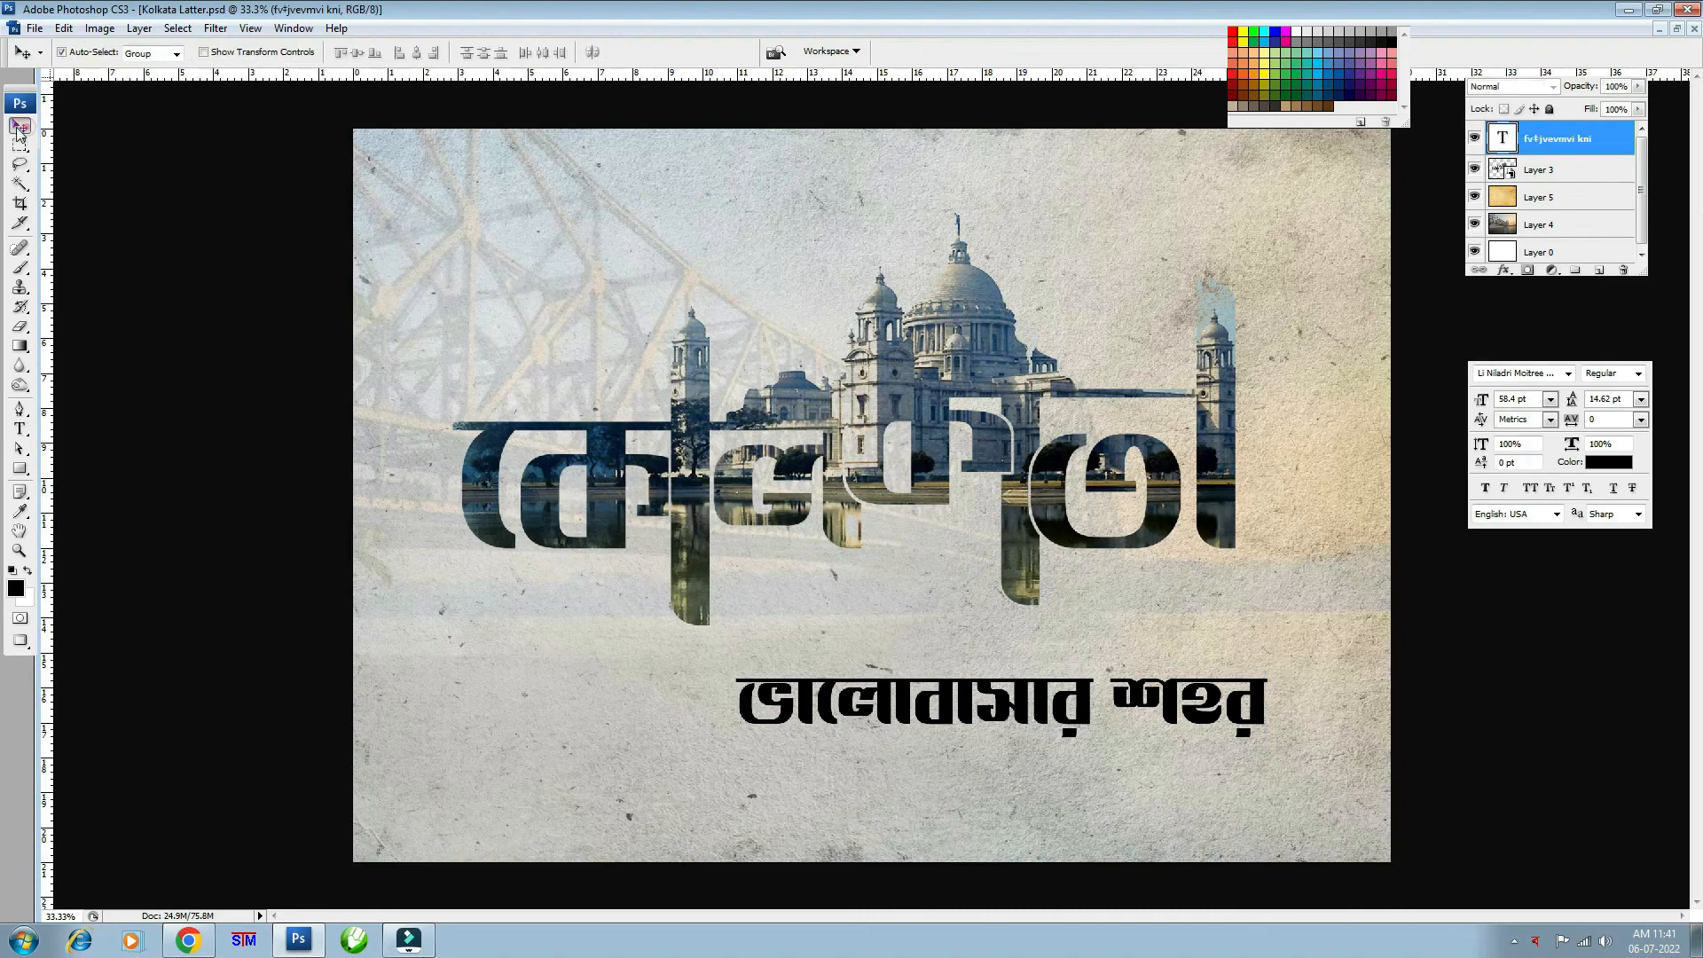
- Shrink the tagline with Free Transform and move it up and left under the title
{"action": "key", "text": "ctrl+t"}
{"action": "left_click_drag", "start_coordinate": [1002, 705], "coordinate": [907, 675]}
{"action": "left_click_drag", "start_coordinate": [1176, 632], "coordinate": [1063, 655]}
{"action": "key", "text": "Return"}
- Switch the tagline font to Li Ador Noirrit and widen its letter spacing
{"action": "left_click", "coordinate": [19, 432]}
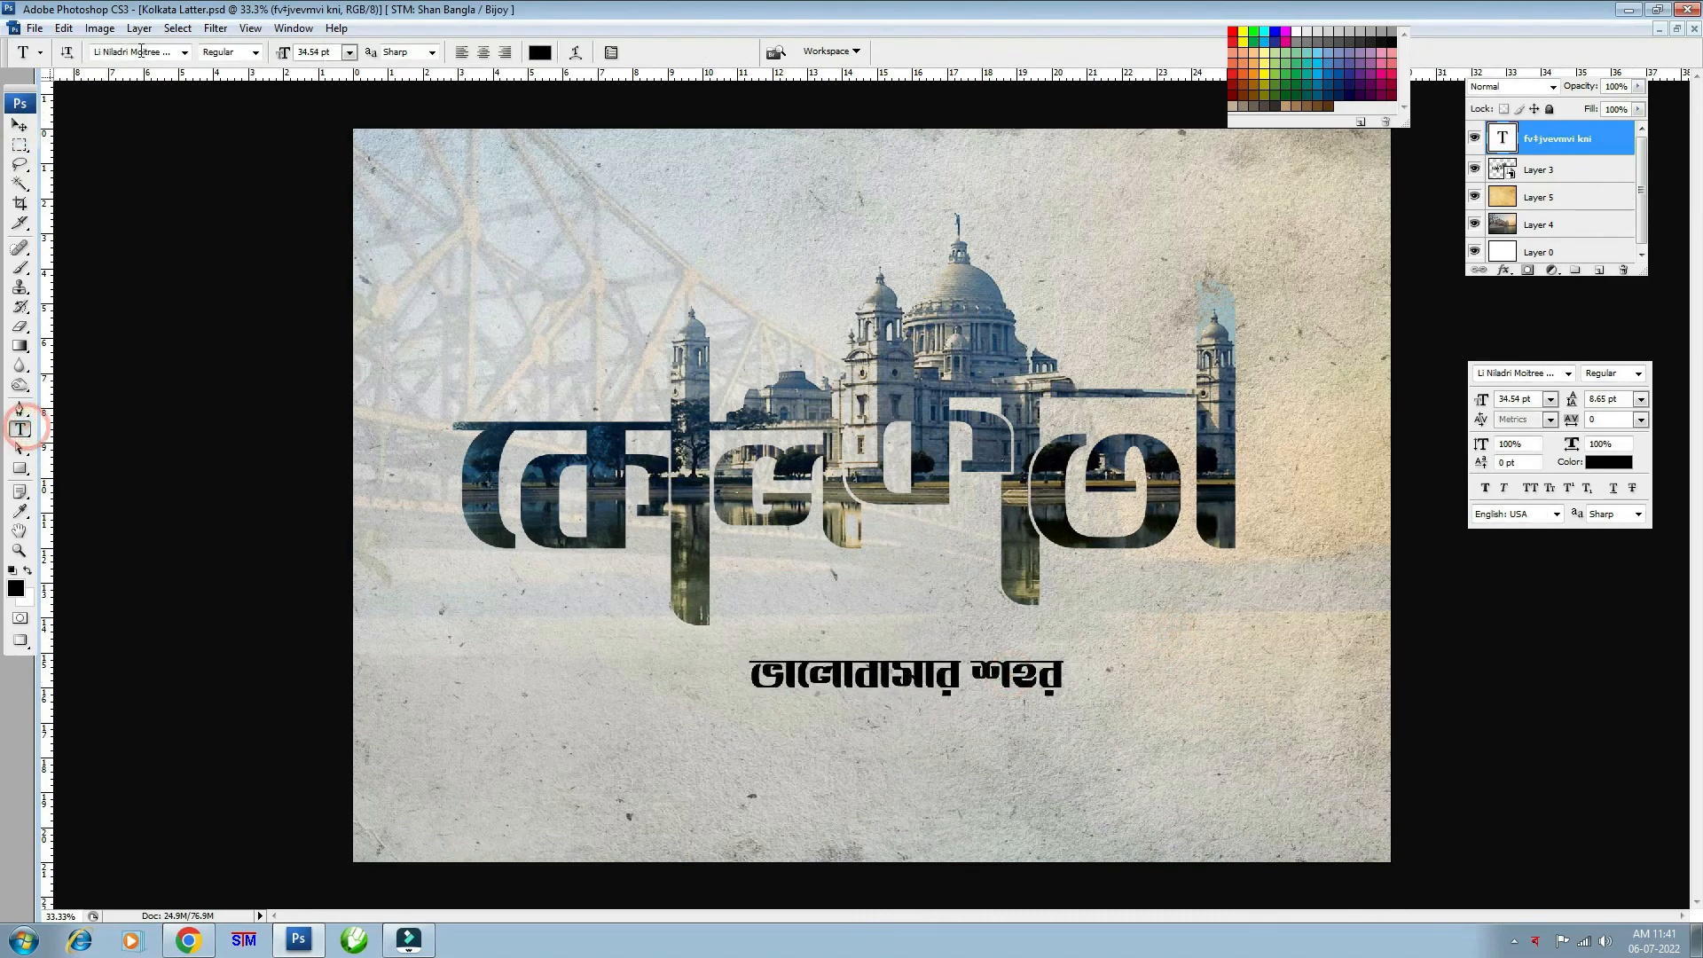
{"action": "left_click", "coordinate": [143, 51]}
{"action": "key", "text": "Down"}
{"action": "key", "text": "Down"}
{"action": "key", "text": "Down"}
{"action": "key", "text": "Down"}
{"action": "key", "text": "Down"}
{"action": "key", "text": "Down"}
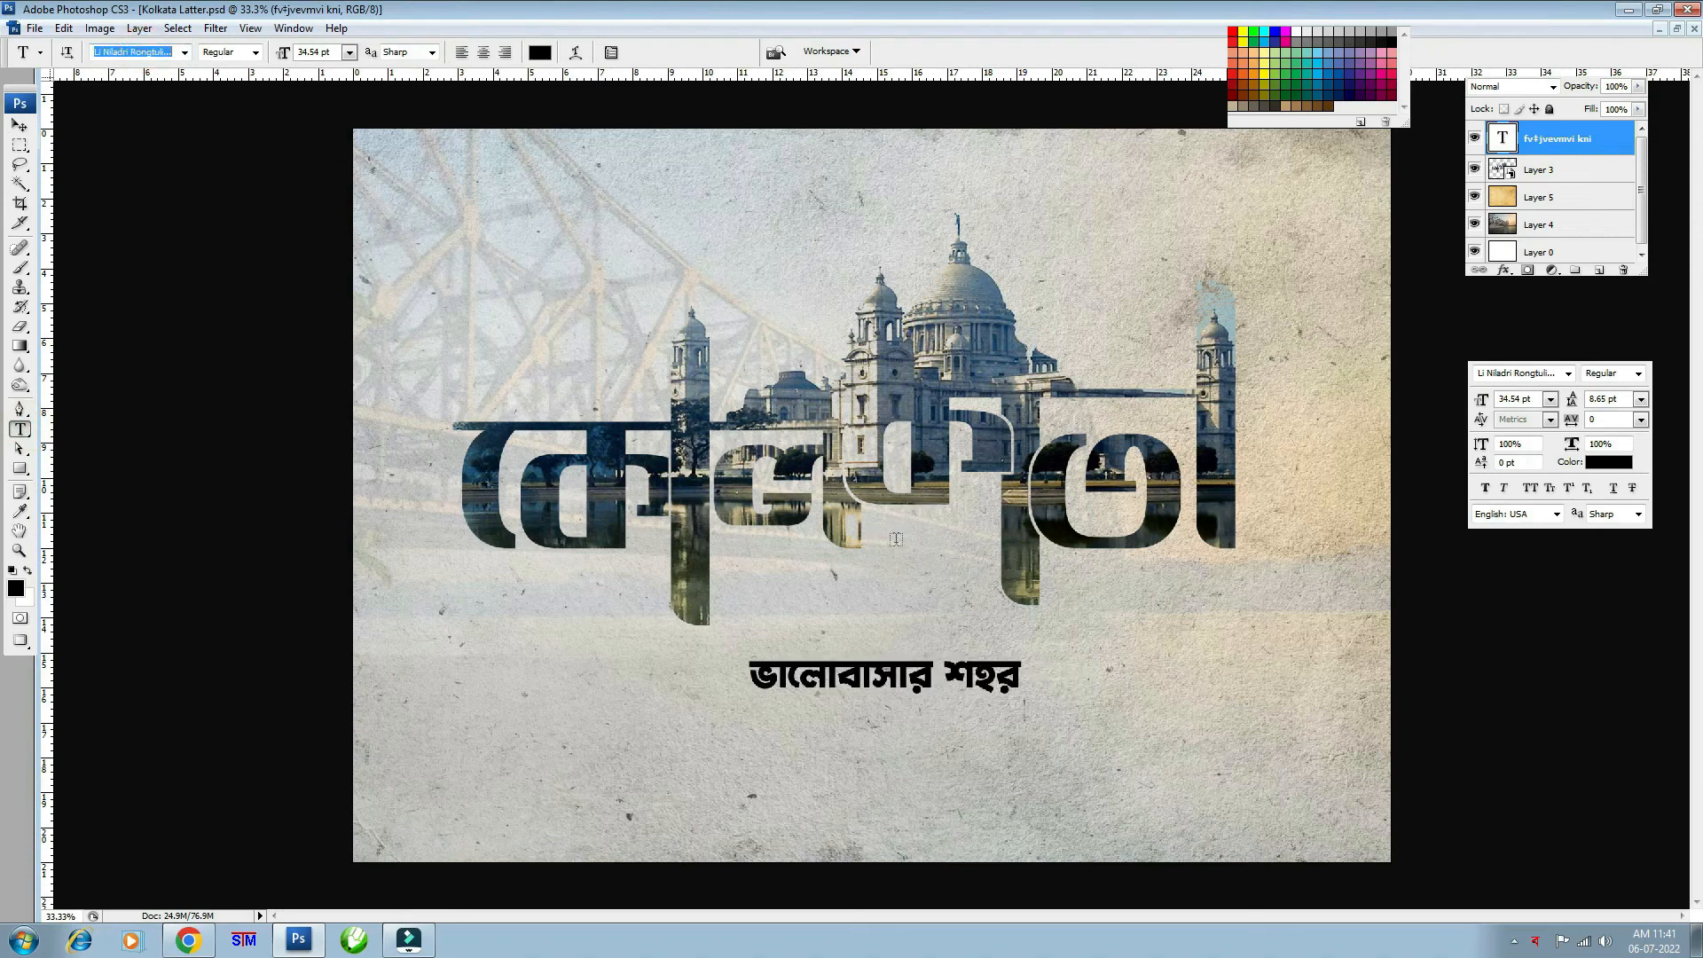
{"action": "key", "text": "Down"}
{"action": "key", "text": "Down"}
{"action": "key", "text": "Down"}
{"action": "key", "text": "Down"}
{"action": "key", "text": "Down"}
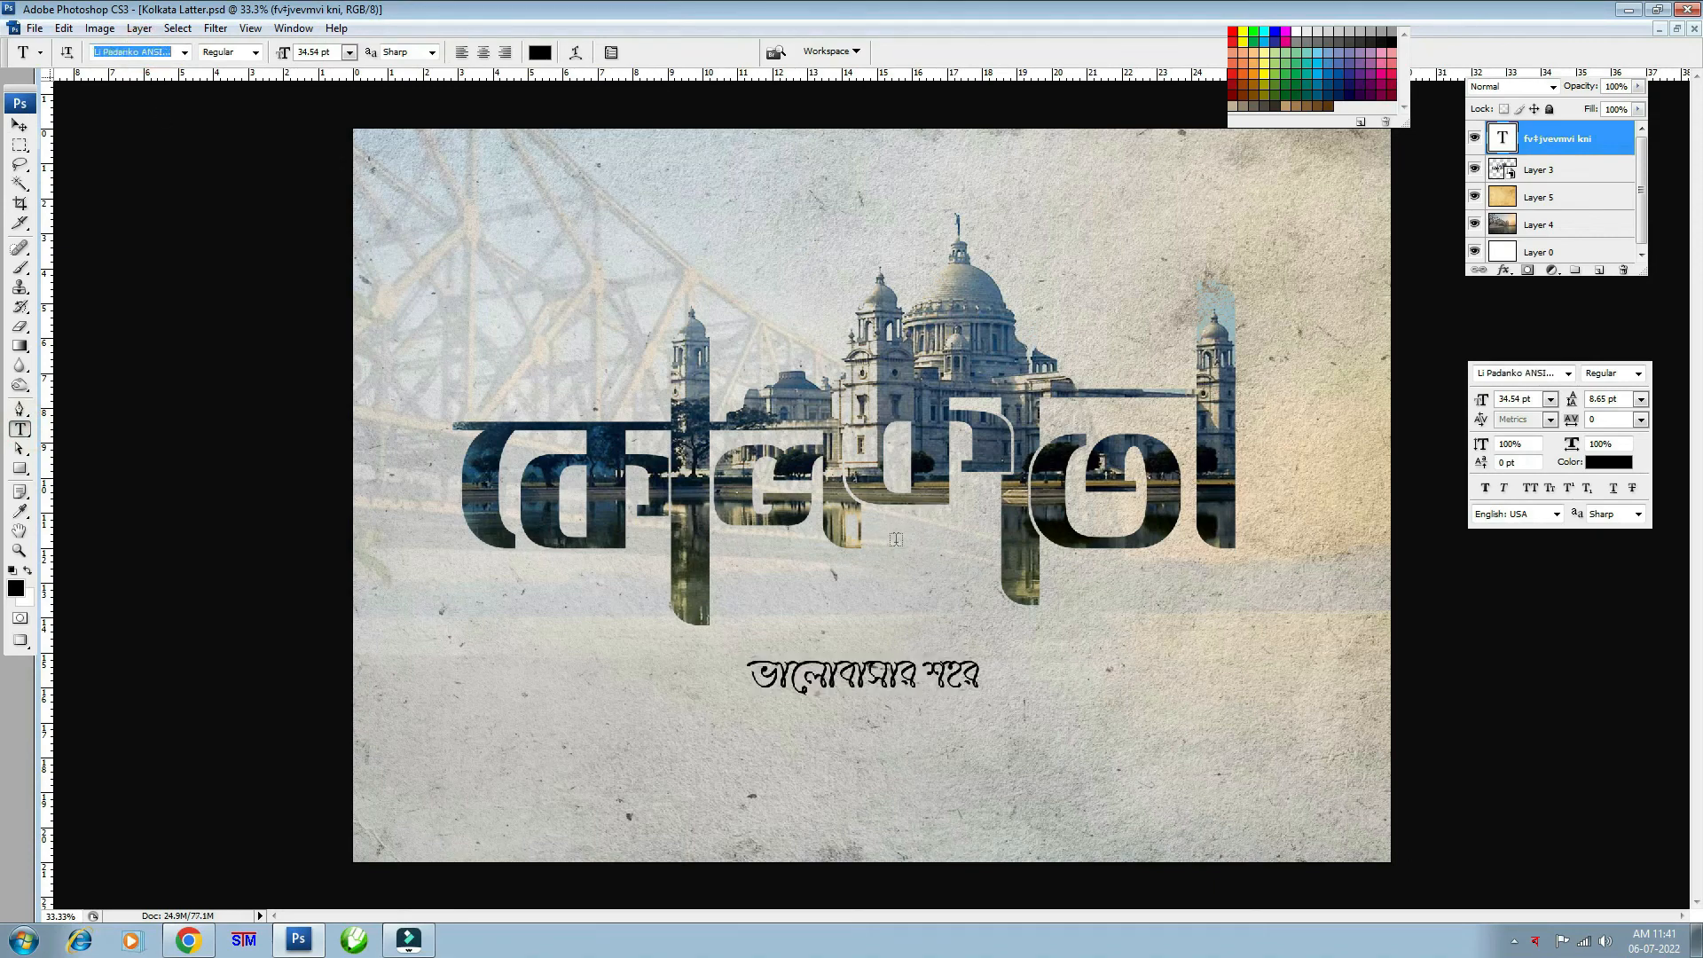
{"action": "key", "text": "Down"}
{"action": "key", "text": "Down"}
{"action": "key", "text": "Down"}
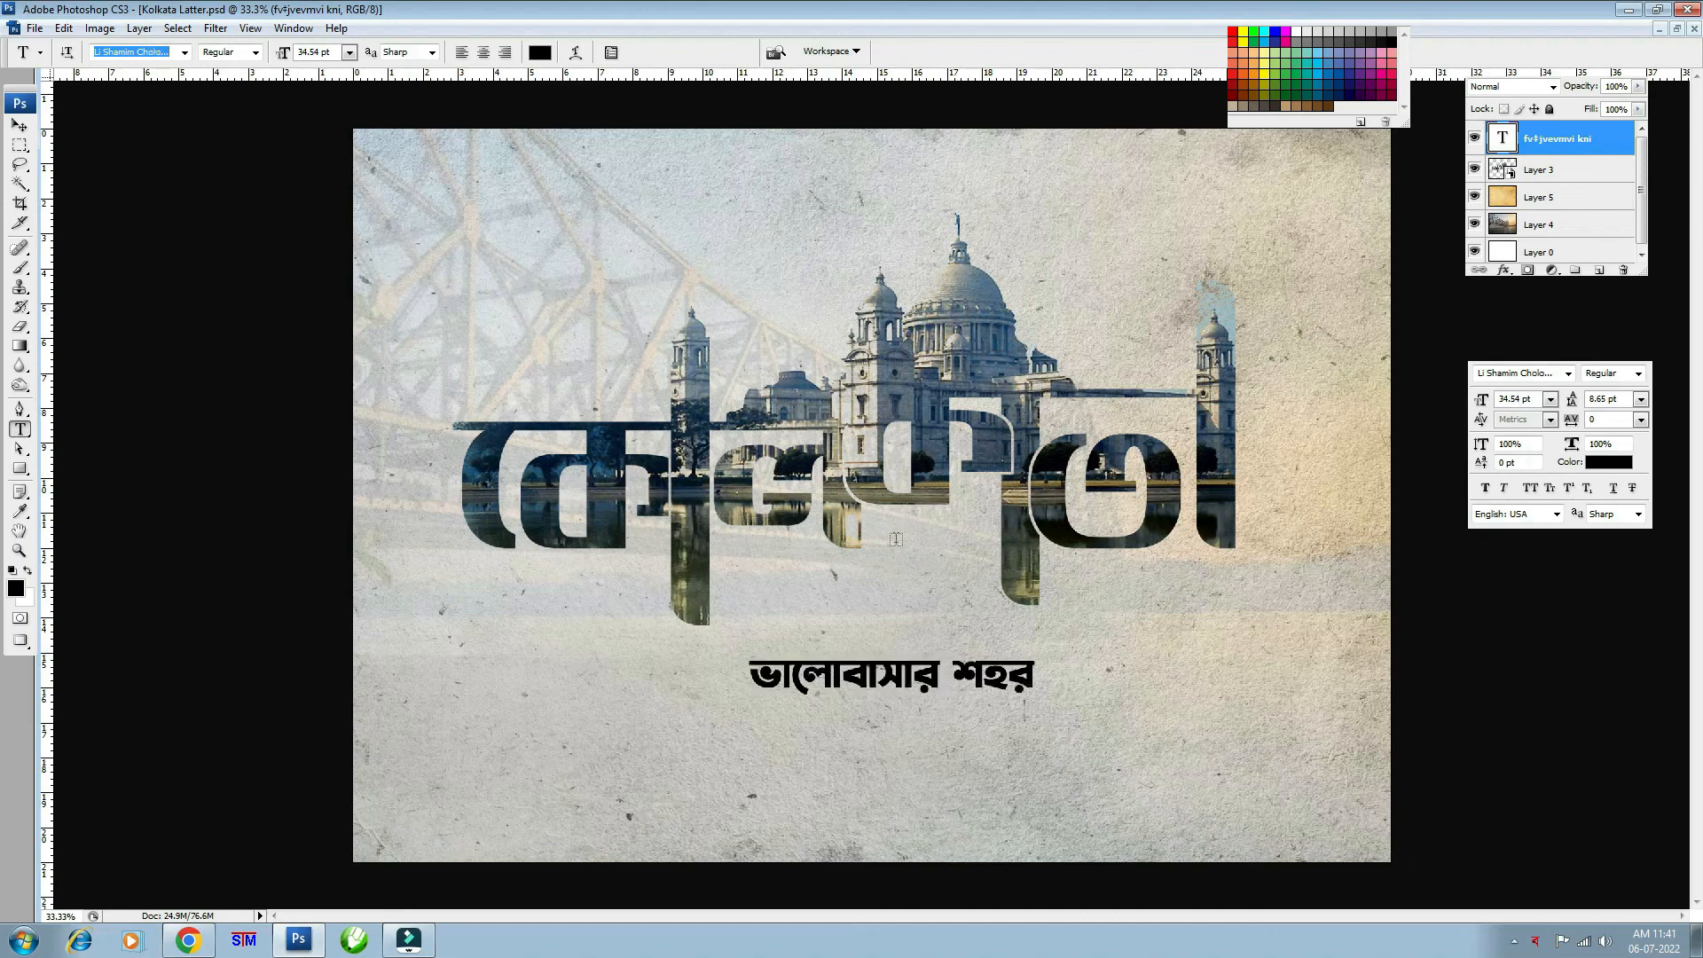
{"action": "key", "text": "Down"}
{"action": "key", "text": "Down"}
{"action": "key", "text": "Down"}
{"action": "key", "text": "Down"}
{"action": "key", "text": "Down"}
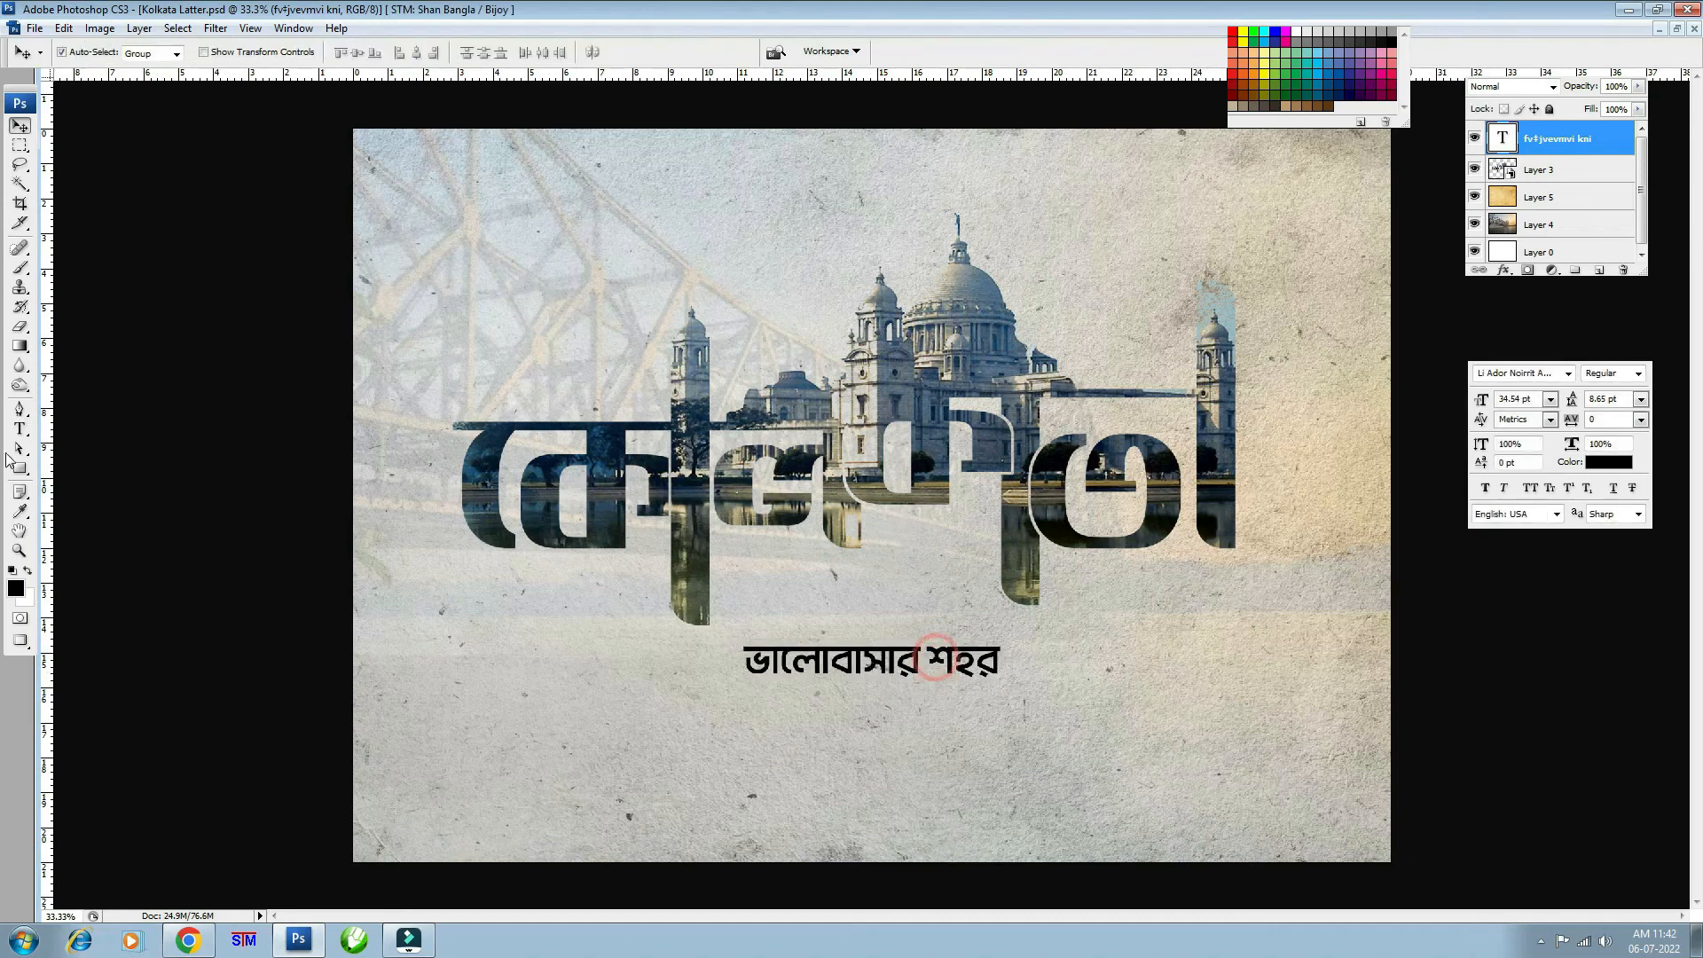
{"action": "left_click_drag", "start_coordinate": [743, 661], "coordinate": [1055, 667]}
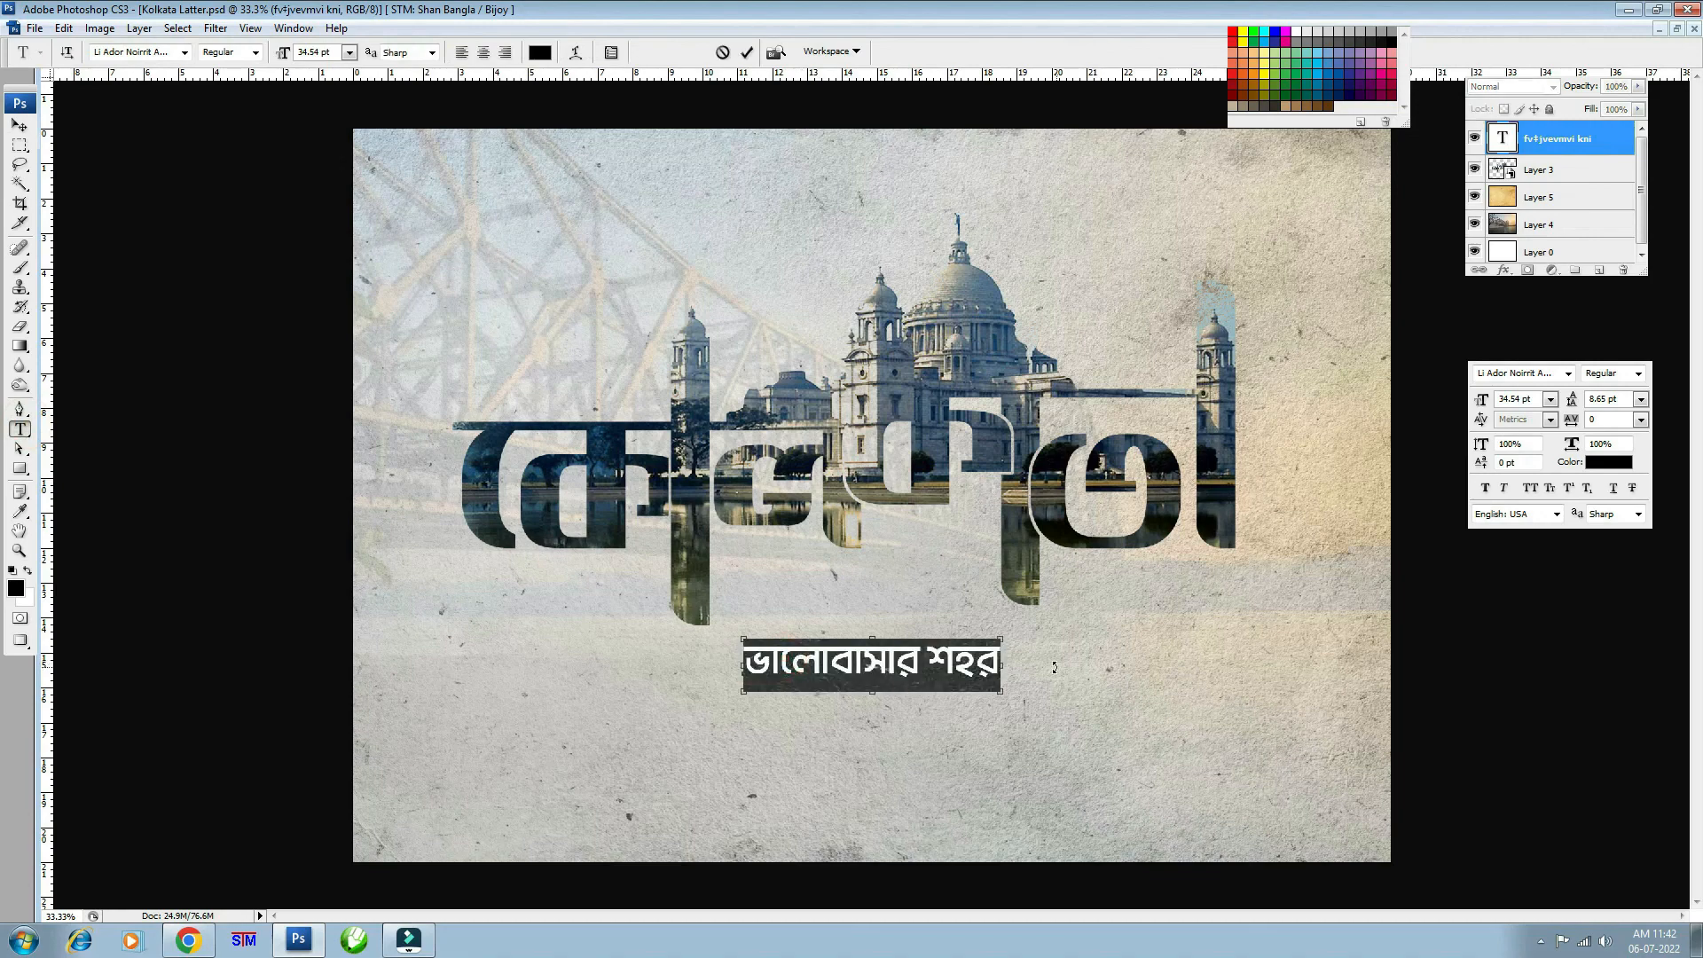
{"action": "key", "text": "alt+Right"}
{"action": "key", "text": "alt+Right"}
{"action": "key", "text": "alt+Right"}
{"action": "key", "text": "alt+Right"}
{"action": "key", "text": "alt+Right"}
{"action": "key", "text": "alt+Right"}
{"action": "key", "text": "alt+Right"}
{"action": "key", "text": "alt+Right"}
{"action": "key", "text": "alt+Right"}
{"action": "key", "text": "alt+Right"}
{"action": "key", "text": "alt+Right"}
{"action": "key", "text": "alt+Right"}
{"action": "key", "text": "alt+Right"}
{"action": "key", "text": "alt+Right"}
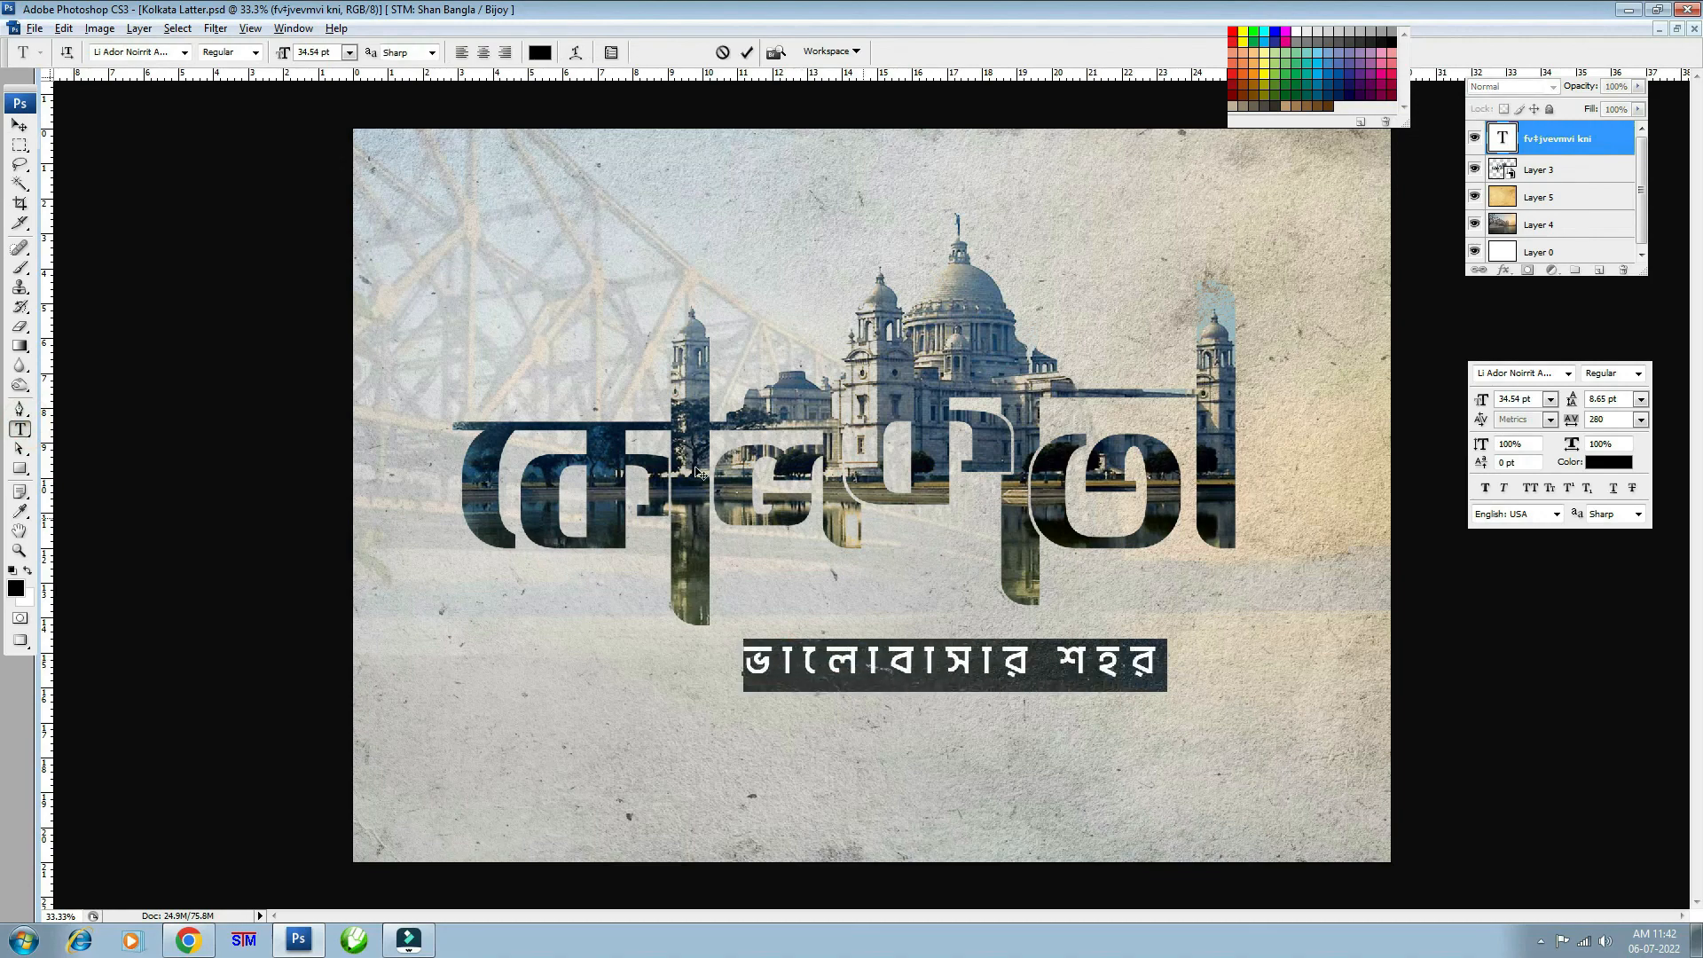
{"action": "left_click", "coordinate": [16, 125]}
- Nudge the tagline slightly up so it sits just beneath the title
{"action": "key", "text": "ctrl+t"}
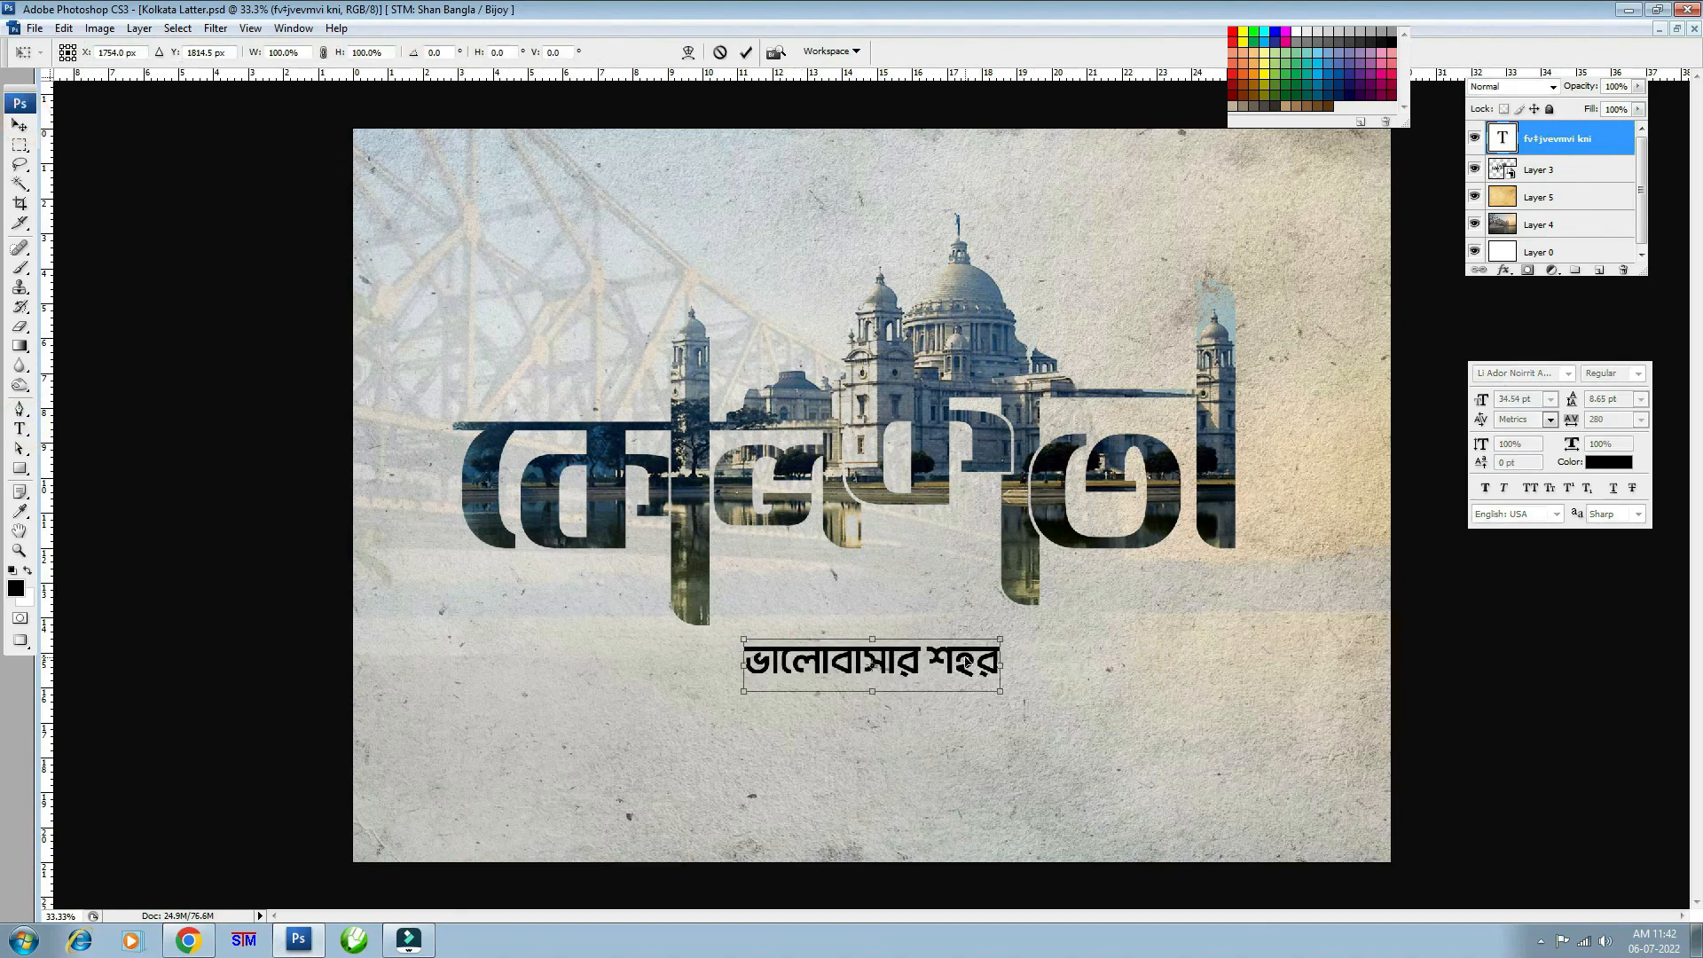
{"action": "mouse_move", "coordinate": [980, 660]}
{"action": "left_mouse_down"}
{"action": "mouse_move", "coordinate": [968, 643]}
{"action": "mouse_move", "coordinate": [980, 656]}
{"action": "left_mouse_up"}
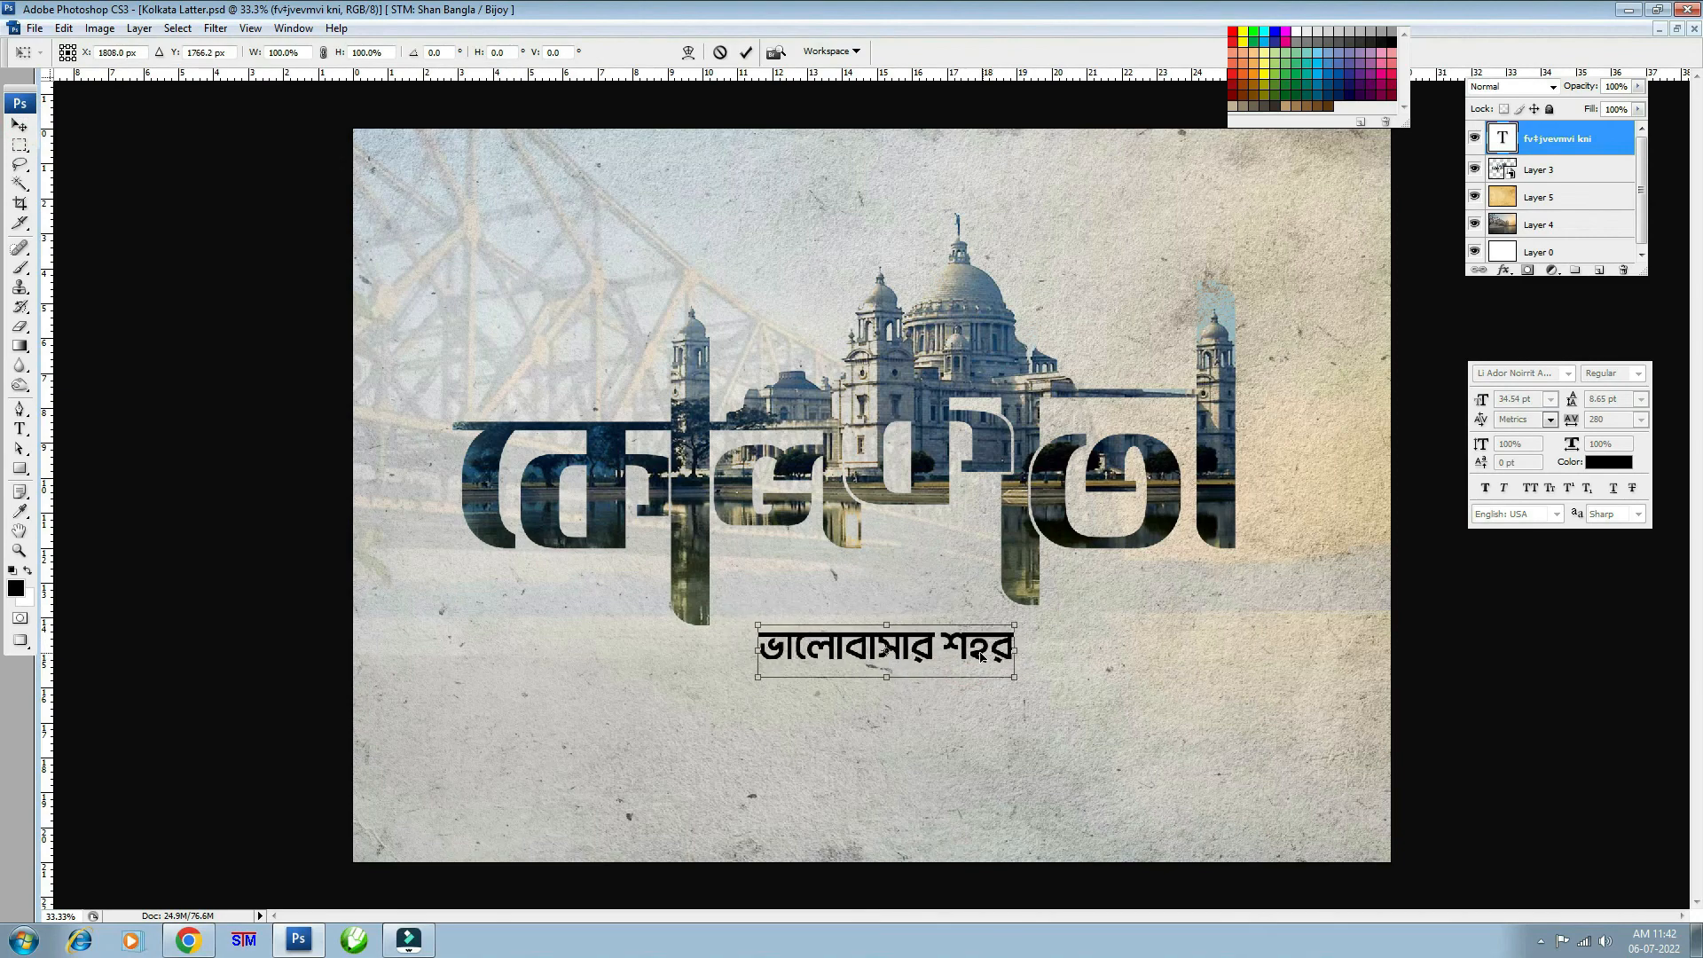
{"action": "key", "text": "Return"}
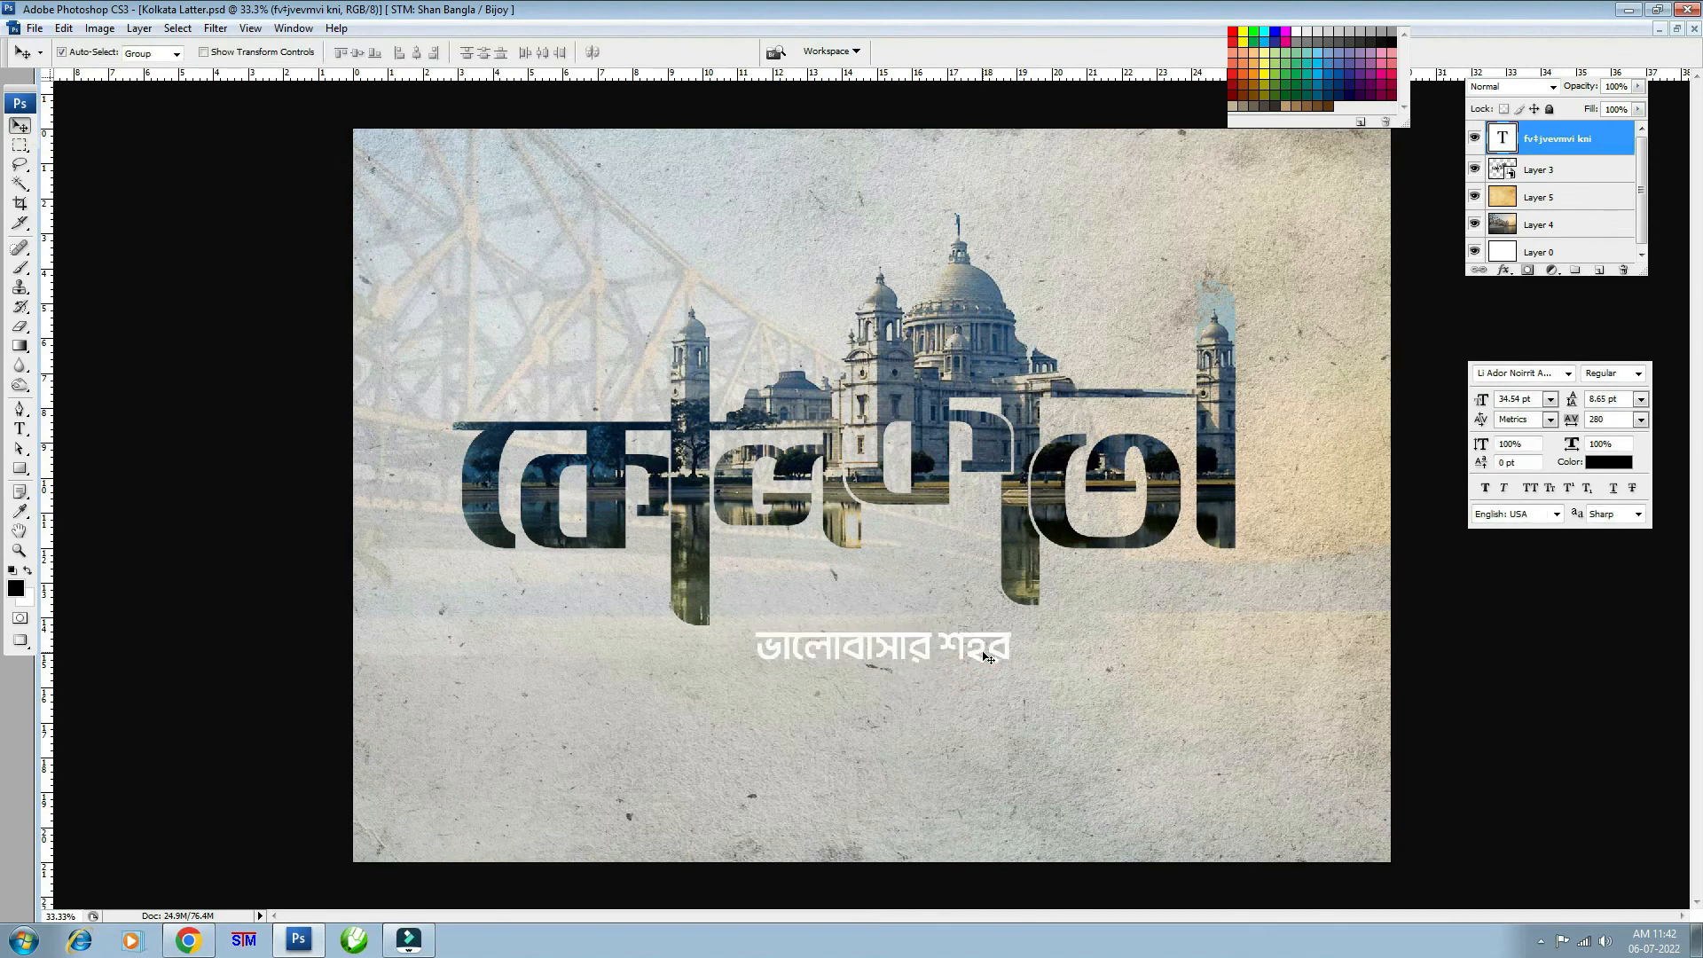
{"action": "key", "text": "ctrl+minus"}
{"action": "key", "text": "ctrl+minus"}
{"action": "key", "text": "ctrl+plus"}
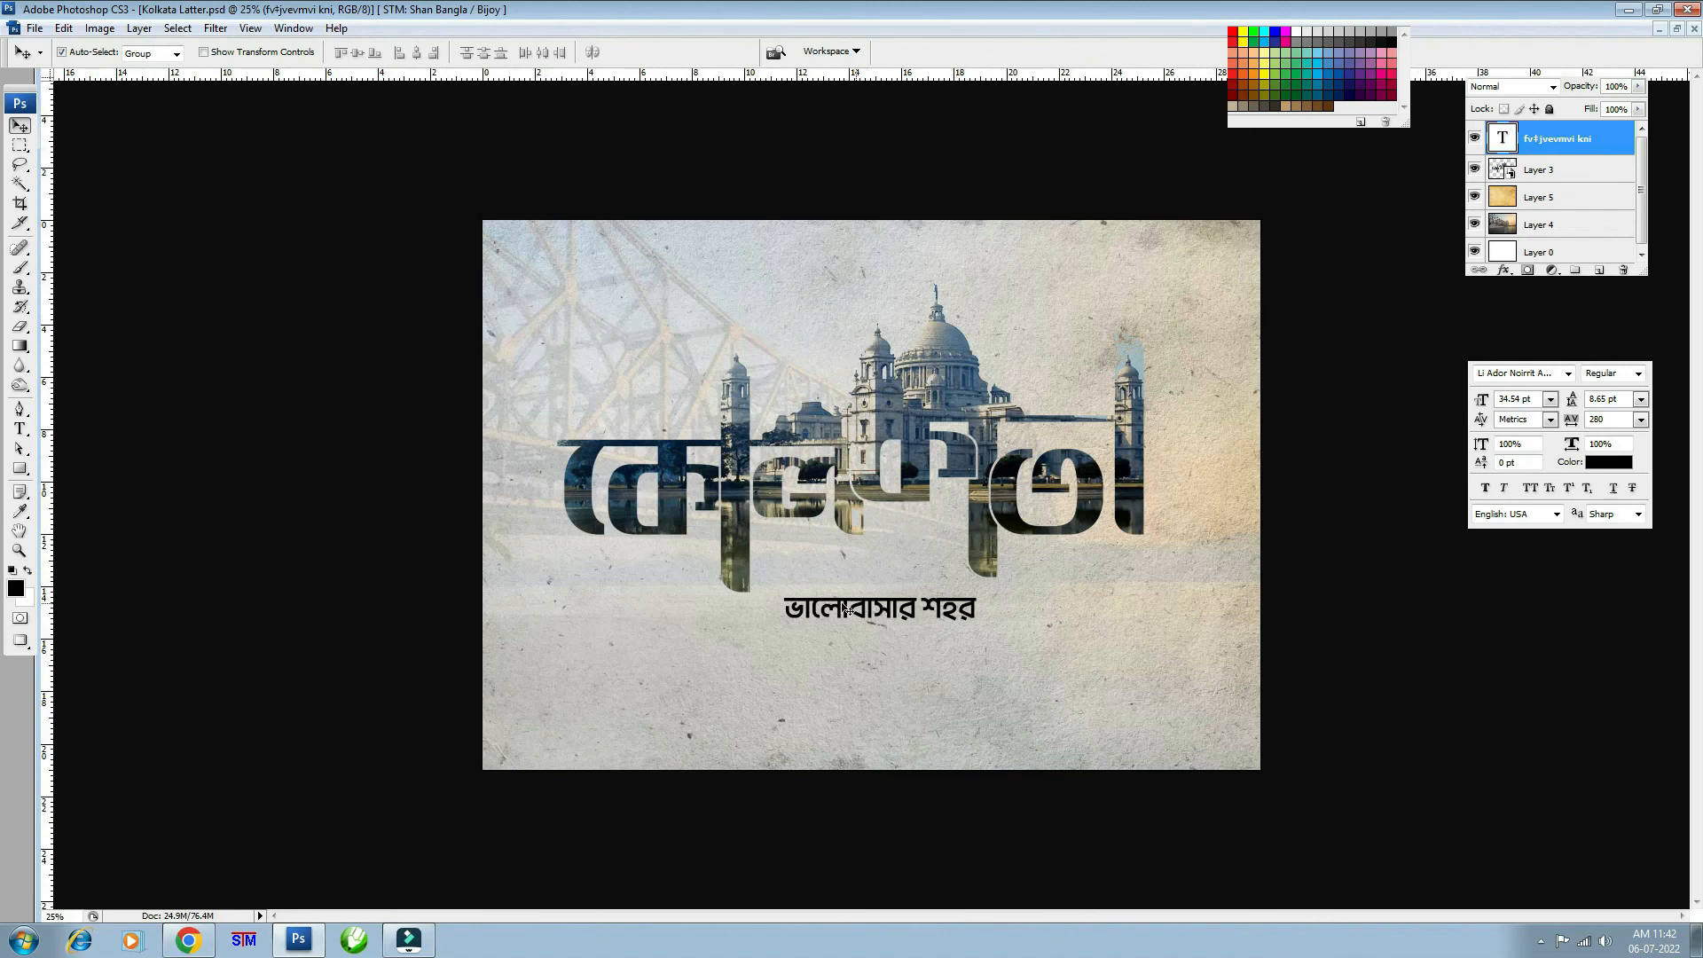
- Shift the tagline under the title's right half and eyedrop a dark blue-grey from the photo as its colour
{"action": "left_click_drag", "start_coordinate": [817, 607], "coordinate": [999, 602]}
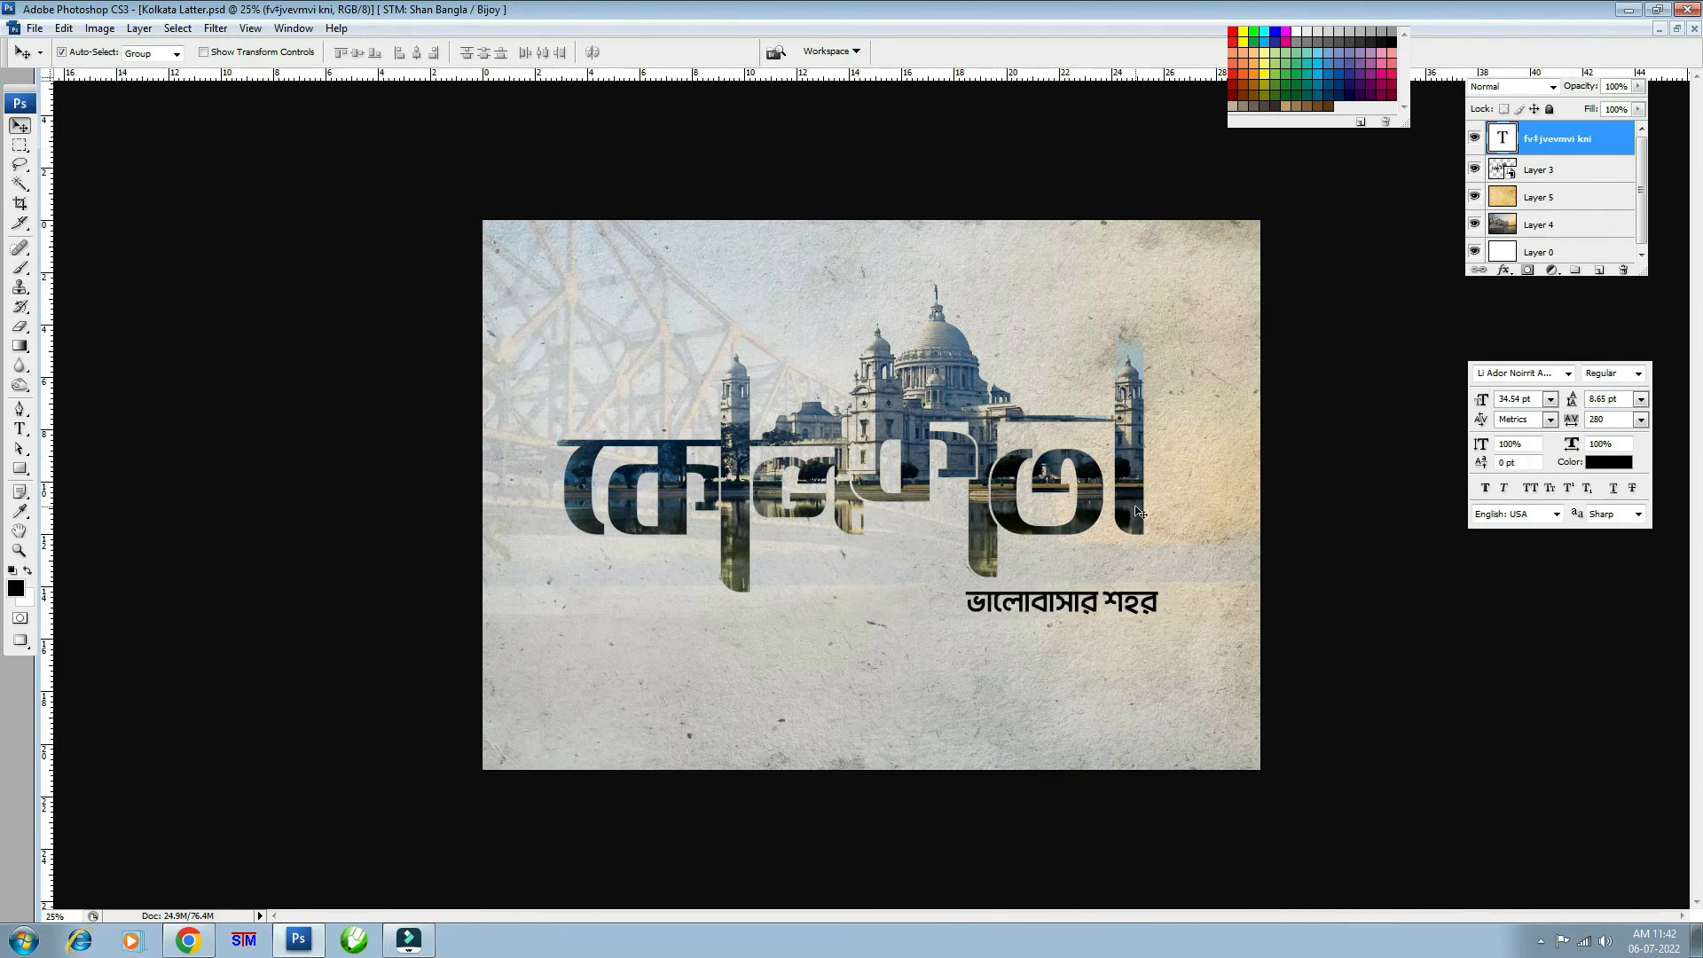
{"action": "left_click", "coordinate": [1608, 465]}
{"action": "left_click", "coordinate": [897, 411]}
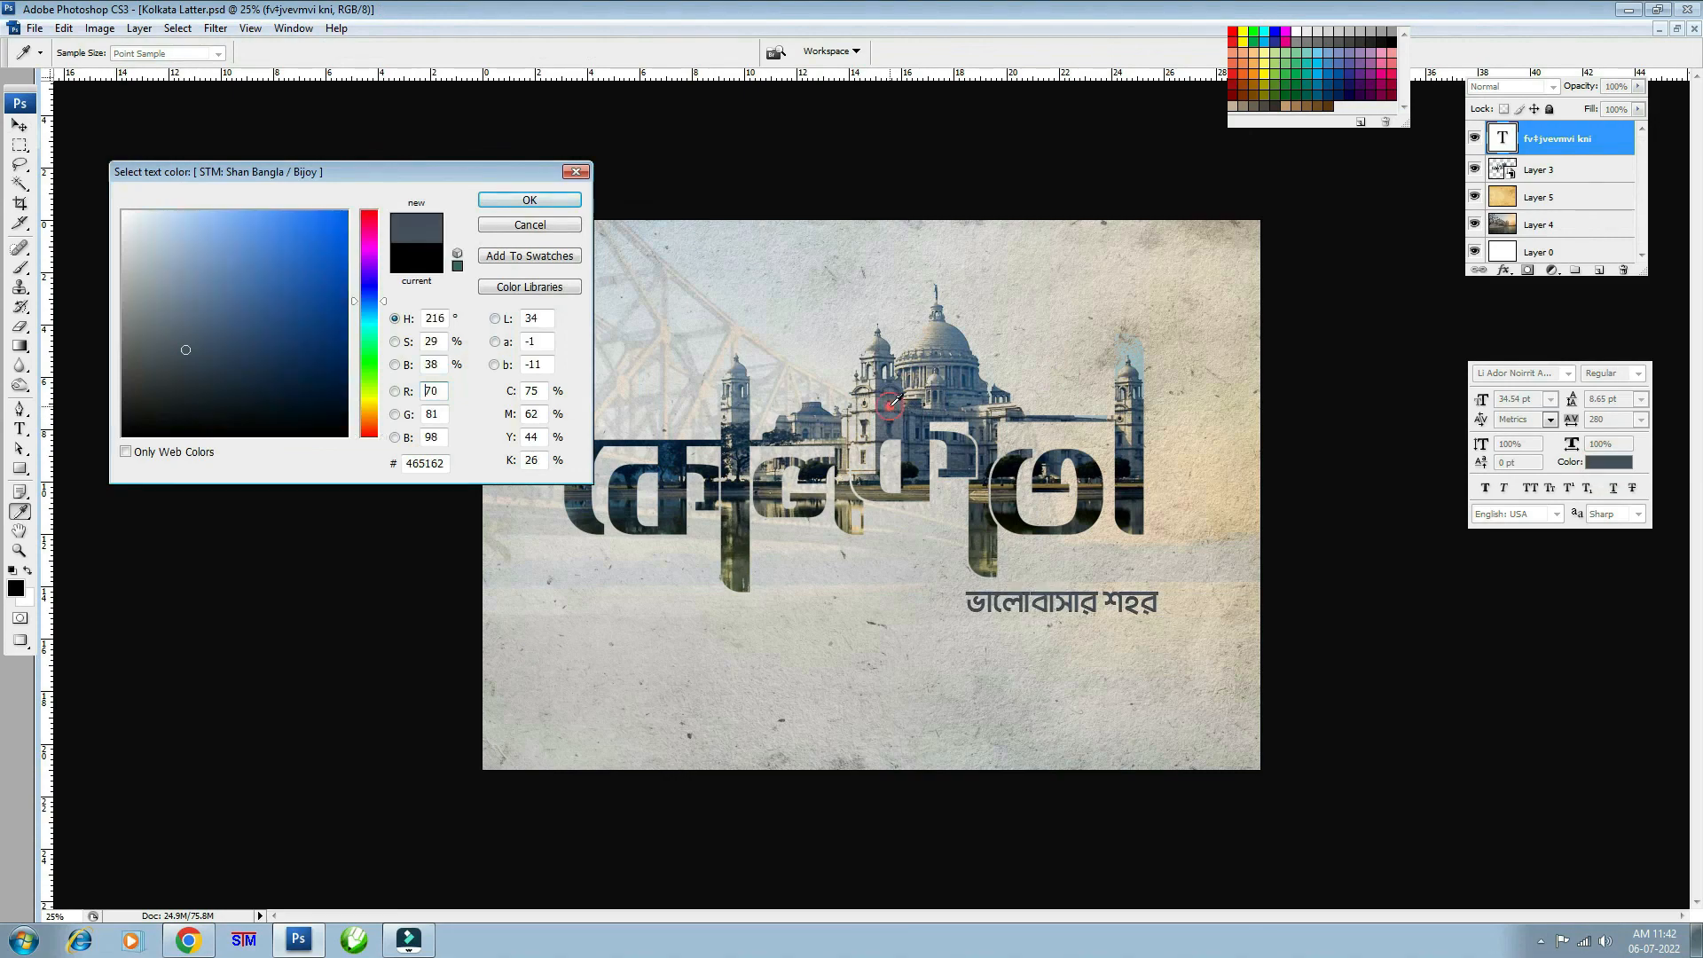
{"action": "left_click", "coordinate": [1087, 455]}
{"action": "key", "text": "Return"}
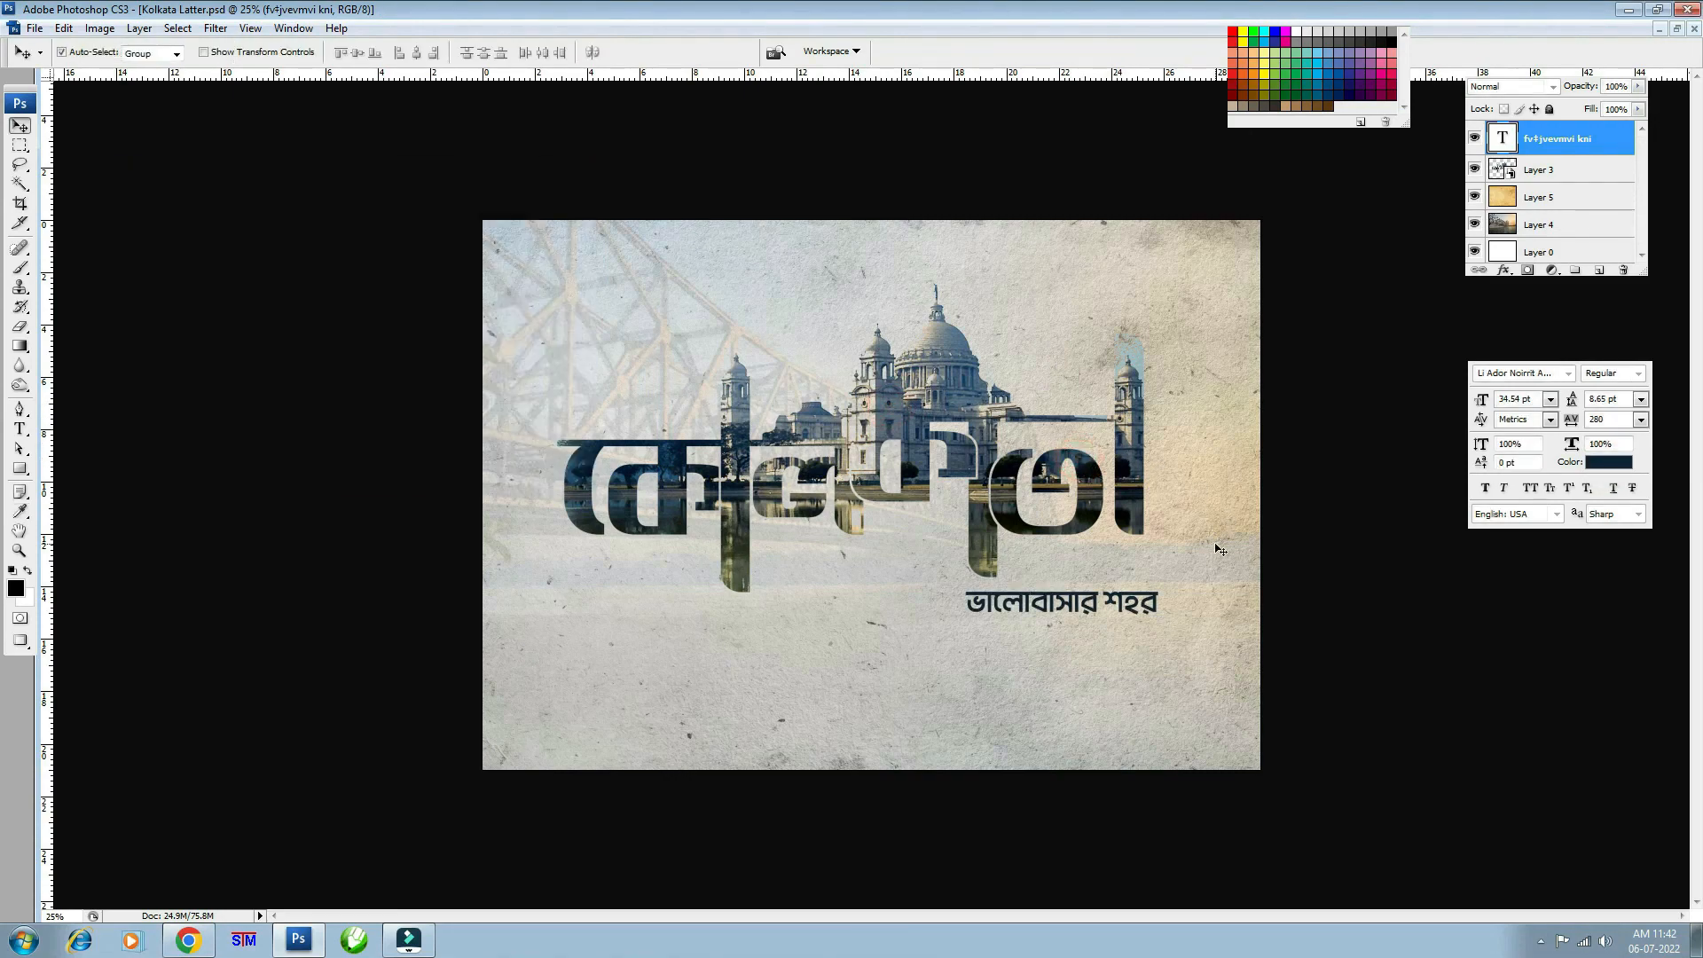
{"action": "key", "text": "ctrl+minus"}
{"action": "key", "text": "ctrl+plus"}
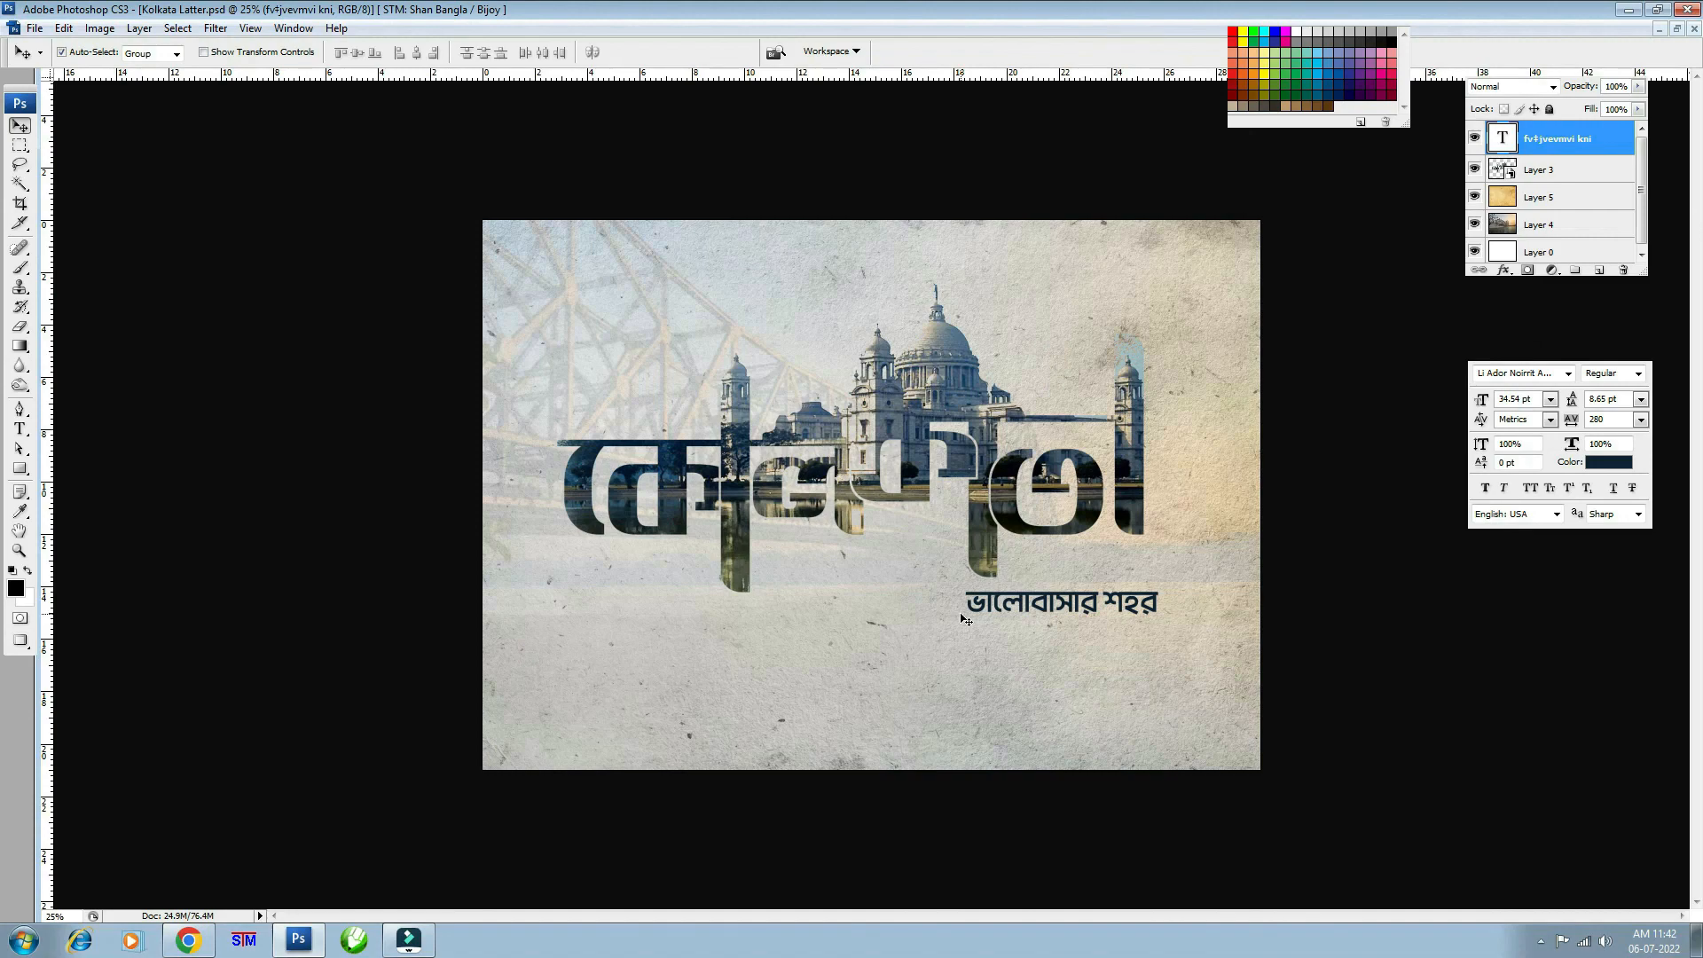
{"action": "key", "text": "ctrl+plus"}
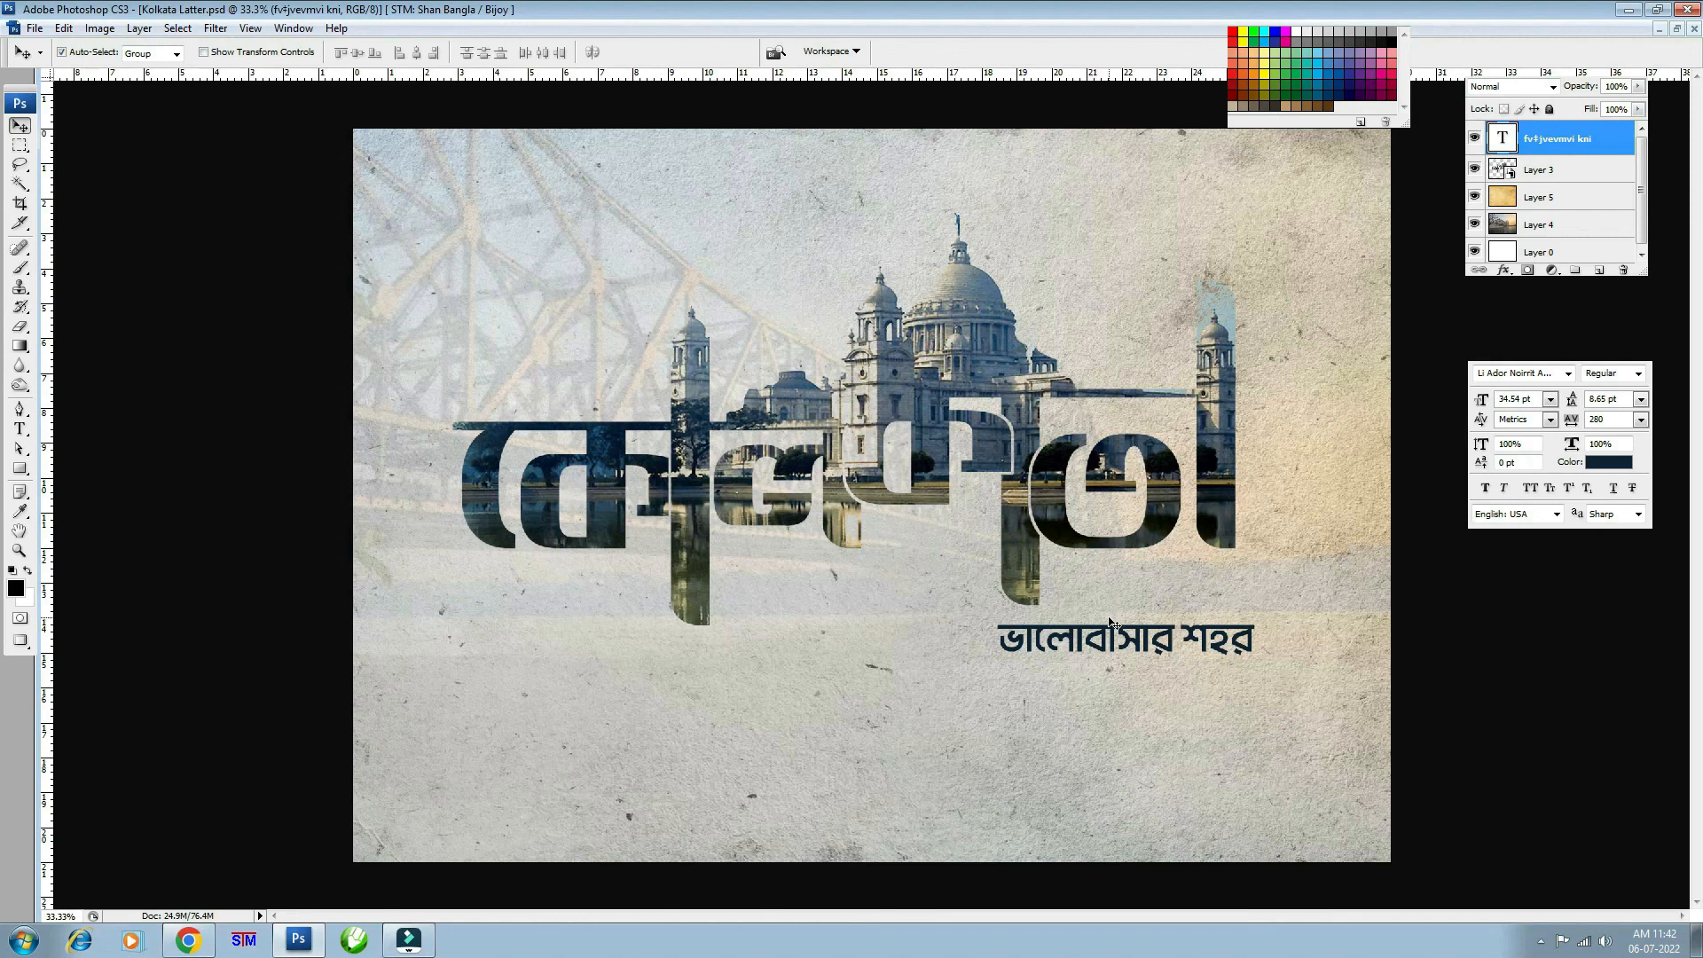
{"action": "key", "text": "ctrl+minus"}
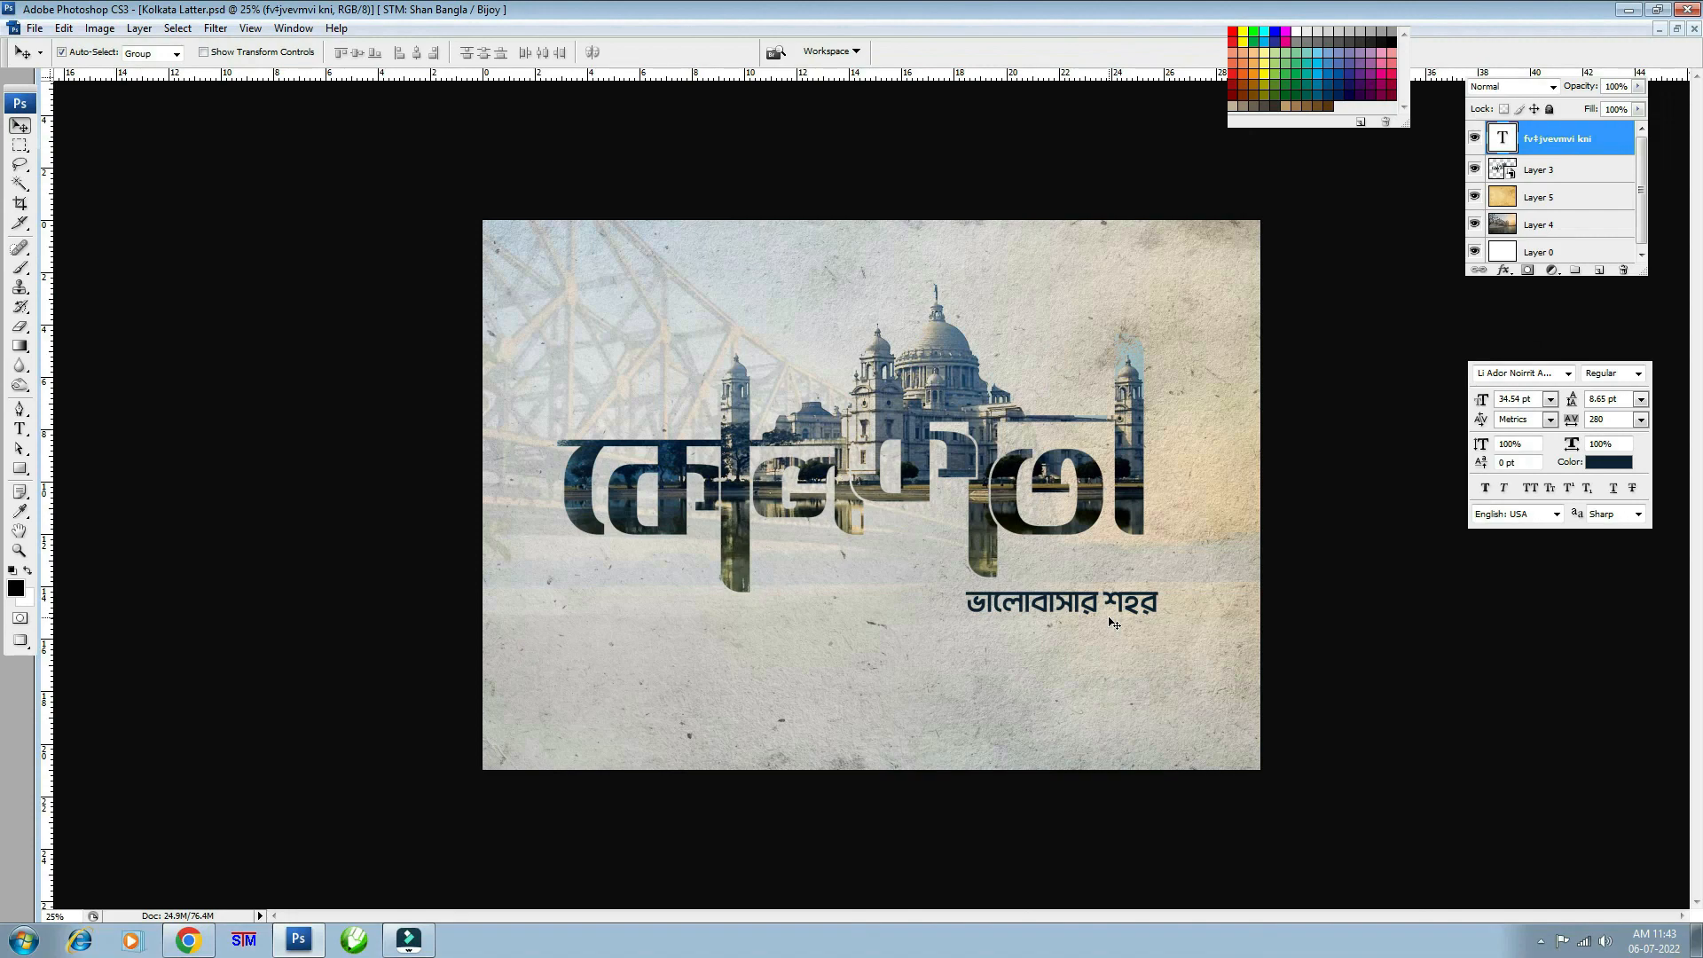
- Save the finished Kolkata Latter.psd document
{"action": "key", "text": "ctrl+minus"}
{"action": "key", "text": "ctrl+plus"}
{"action": "key", "text": "ctrl+s"}
- Fit the poster to the screen, hide panels and rulers, and show it full screen on black
{"action": "key", "text": "ctrl+0"}
{"action": "key", "text": "Tab"}
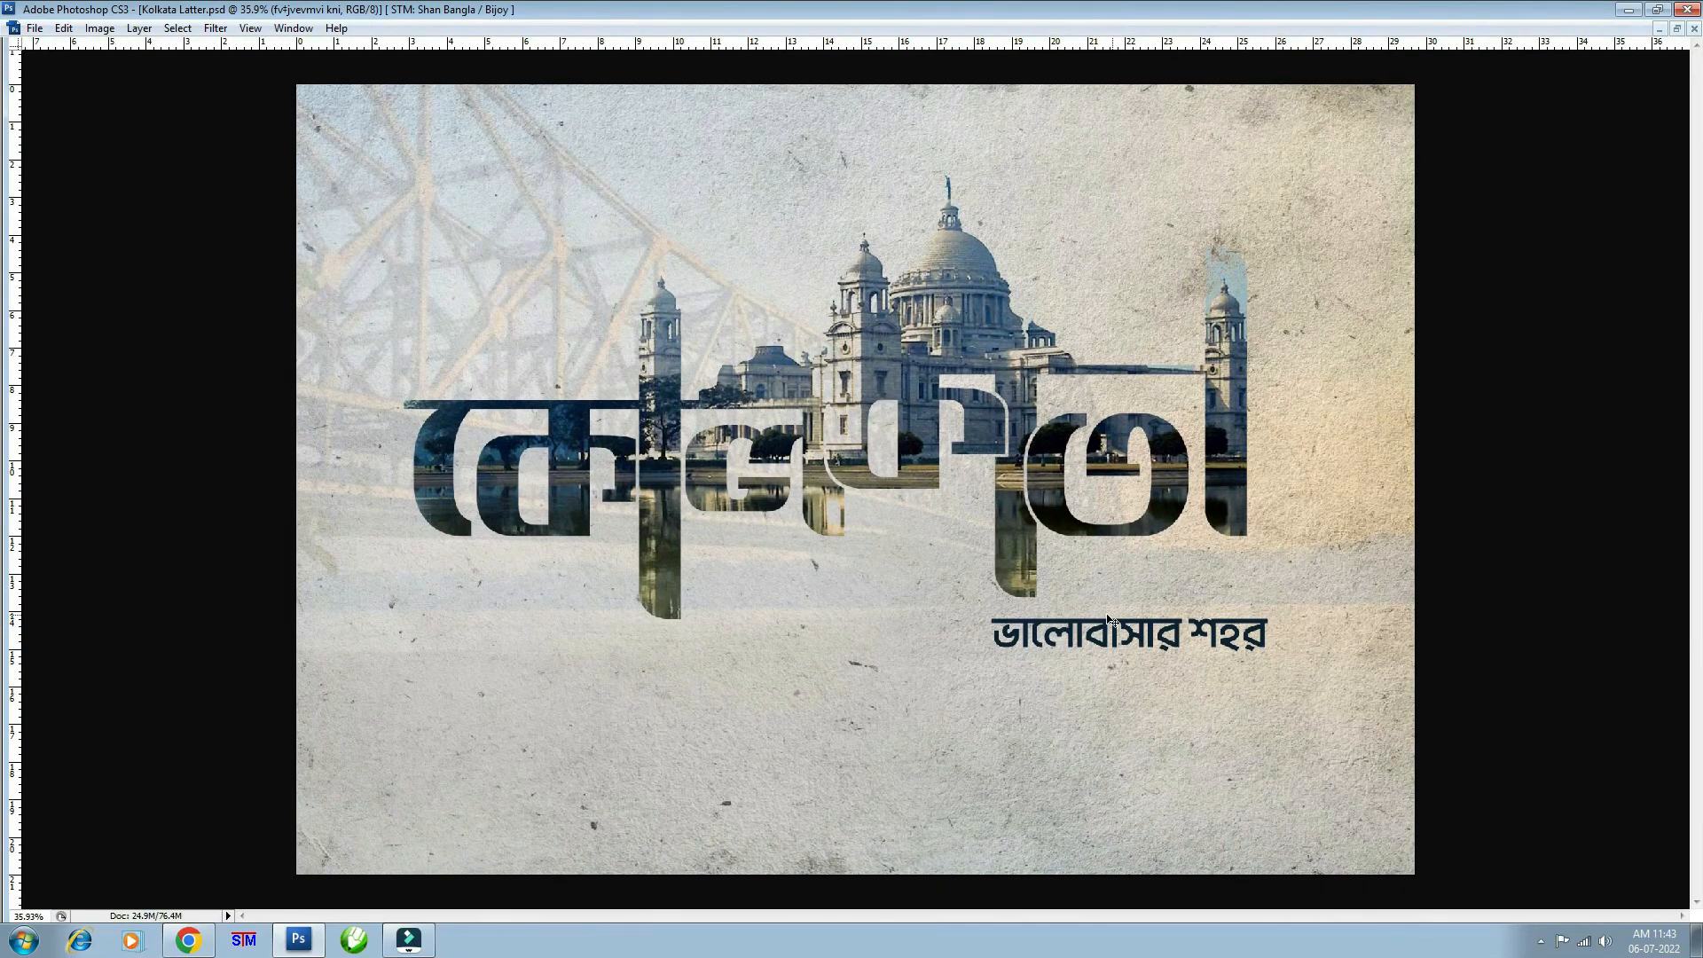
{"action": "key", "text": "ctrl+r"}
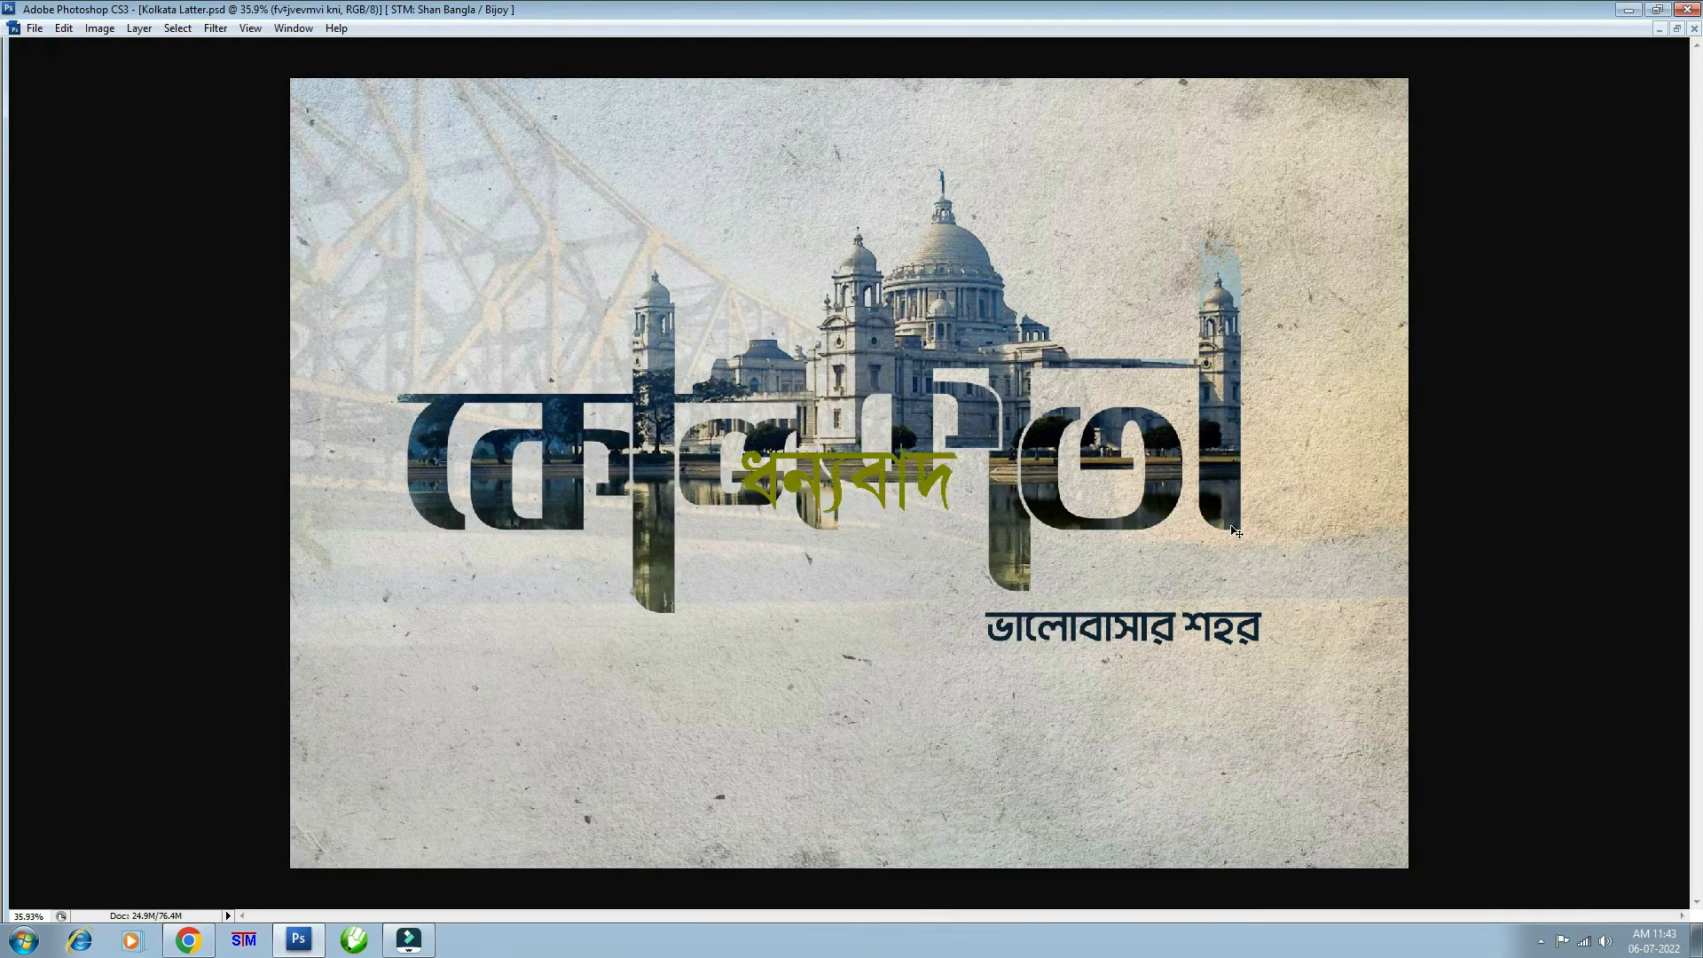
{"action": "key", "text": "f"}
{"action": "key", "text": "f"}
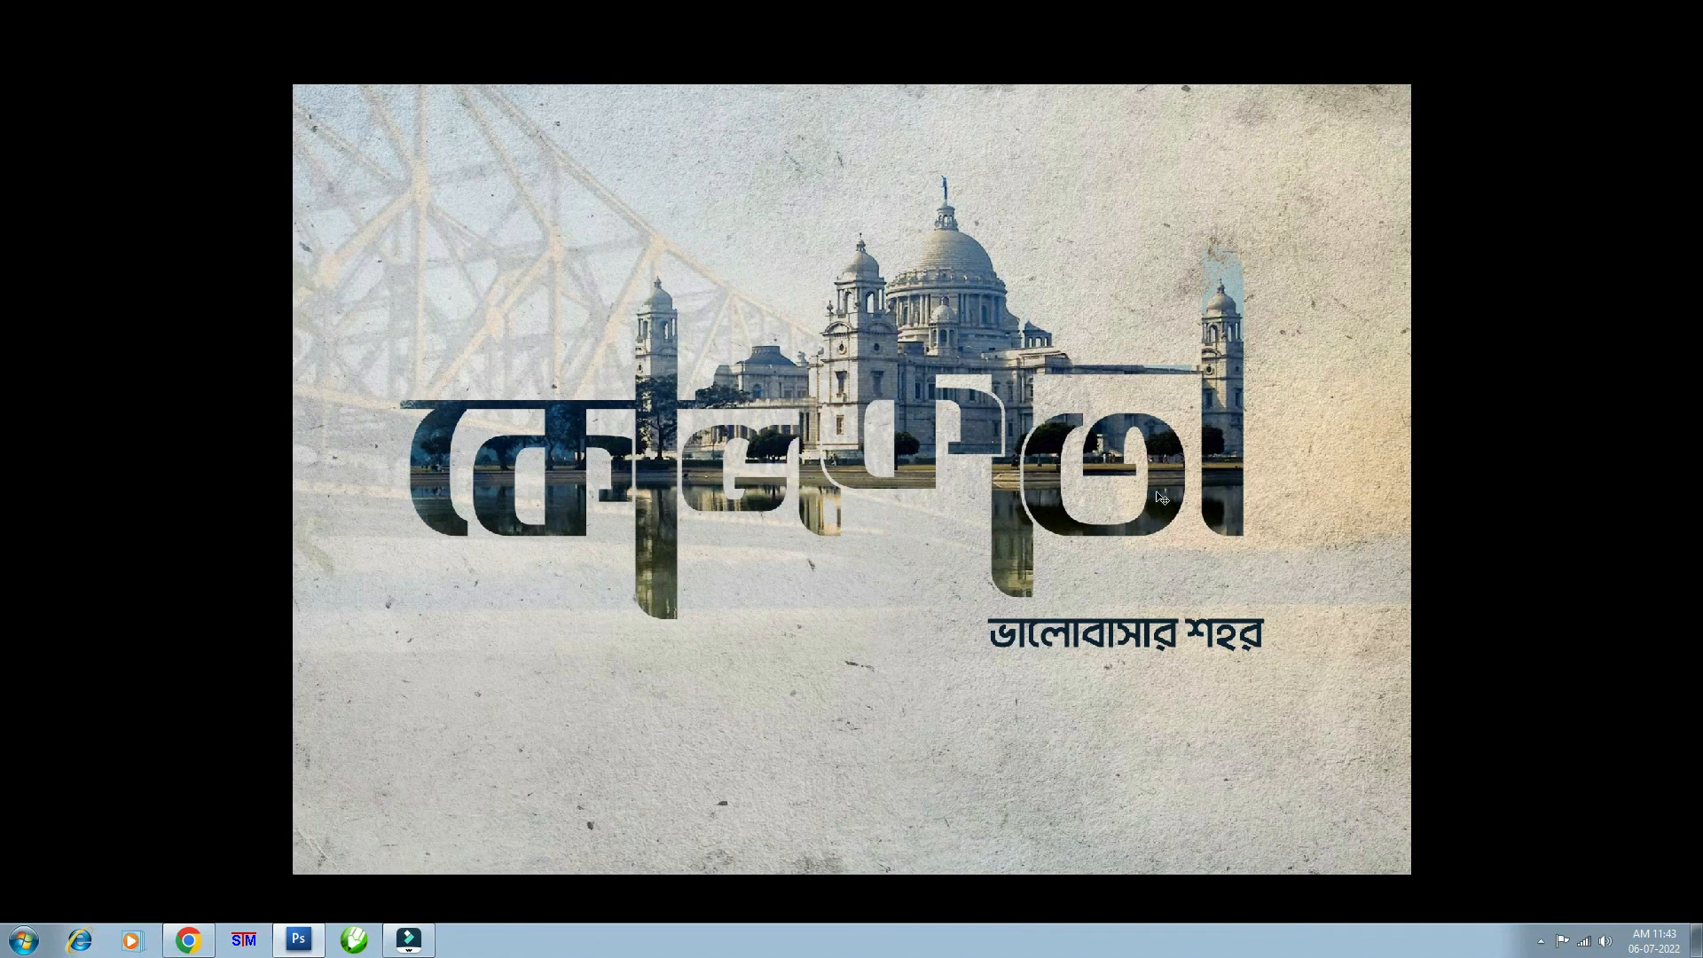
{"action": "key", "text": "ctrl+0"}
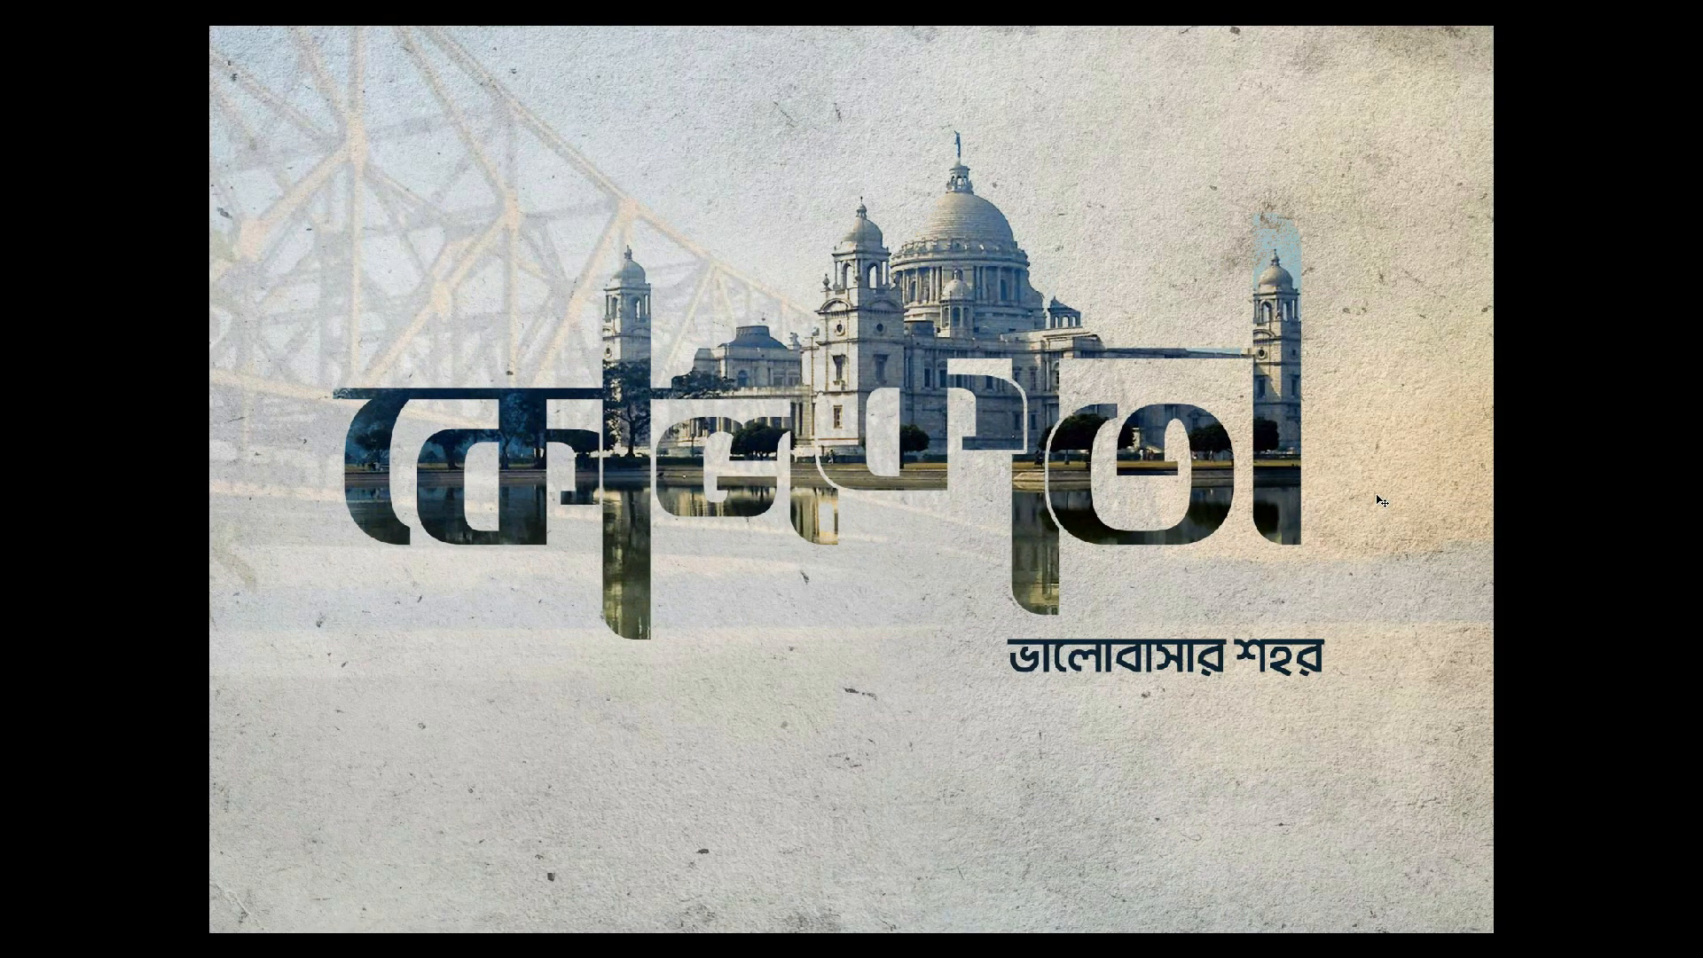